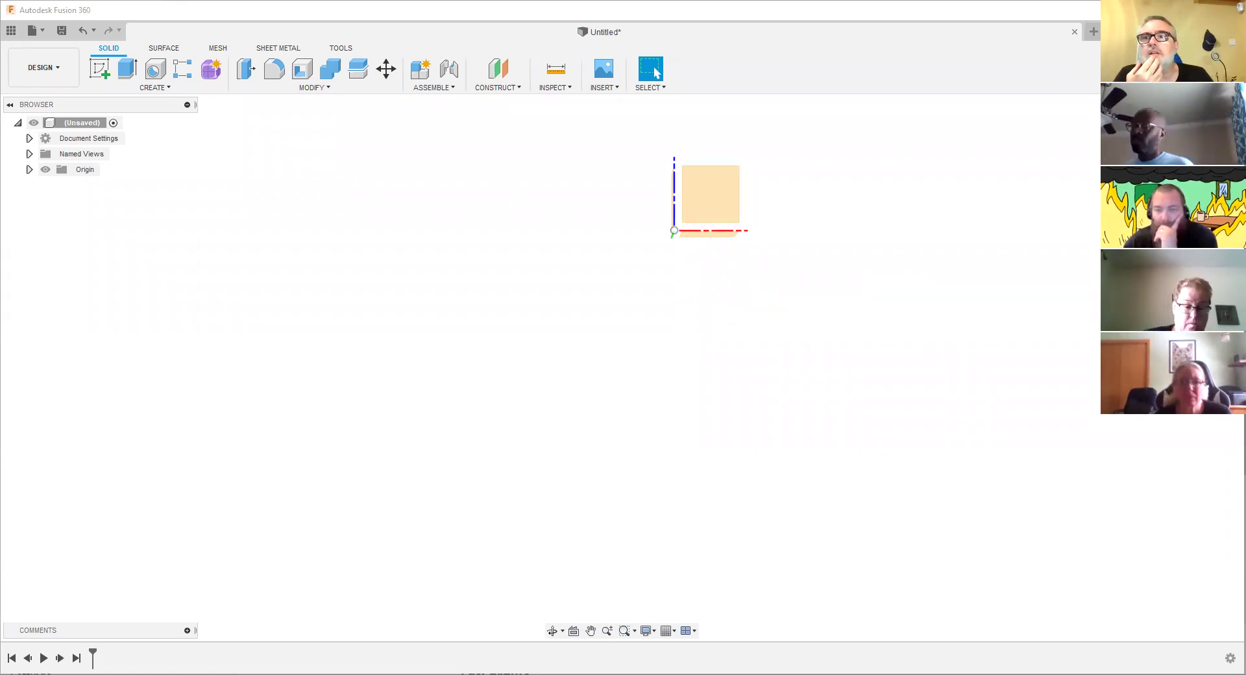
Close the untitled design without saving its changes.
left_click(351, 196)
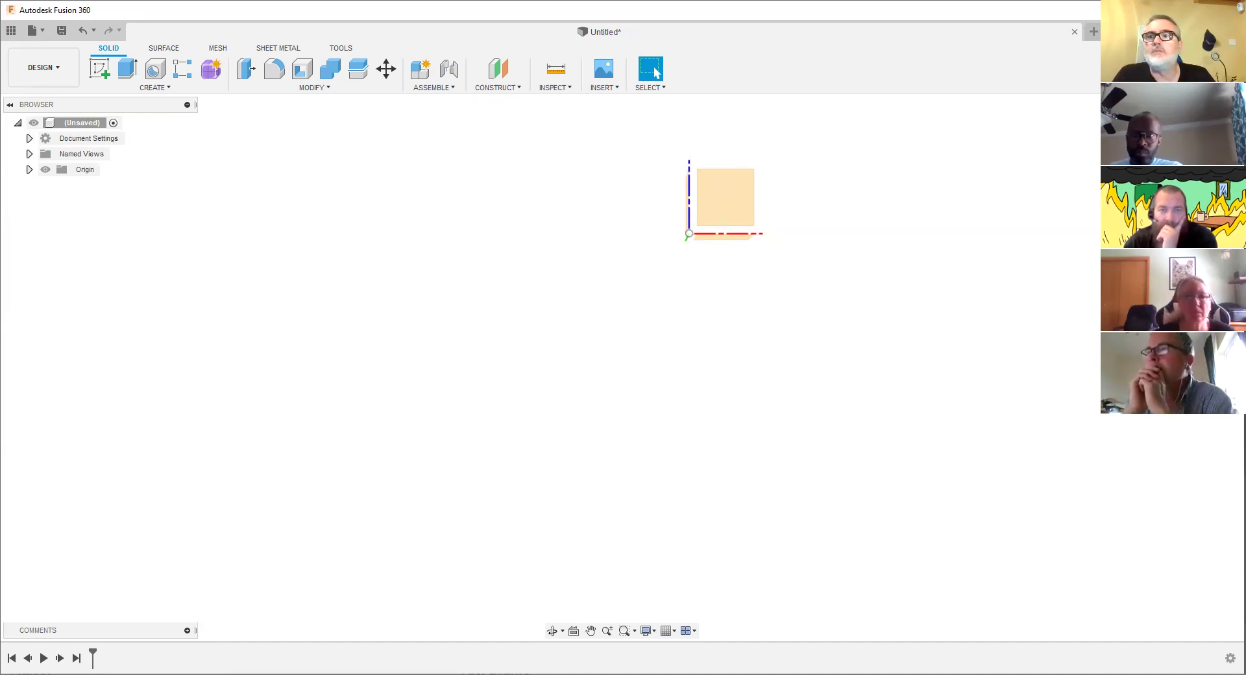
left_click(62, 170)
left_click(656, 162)
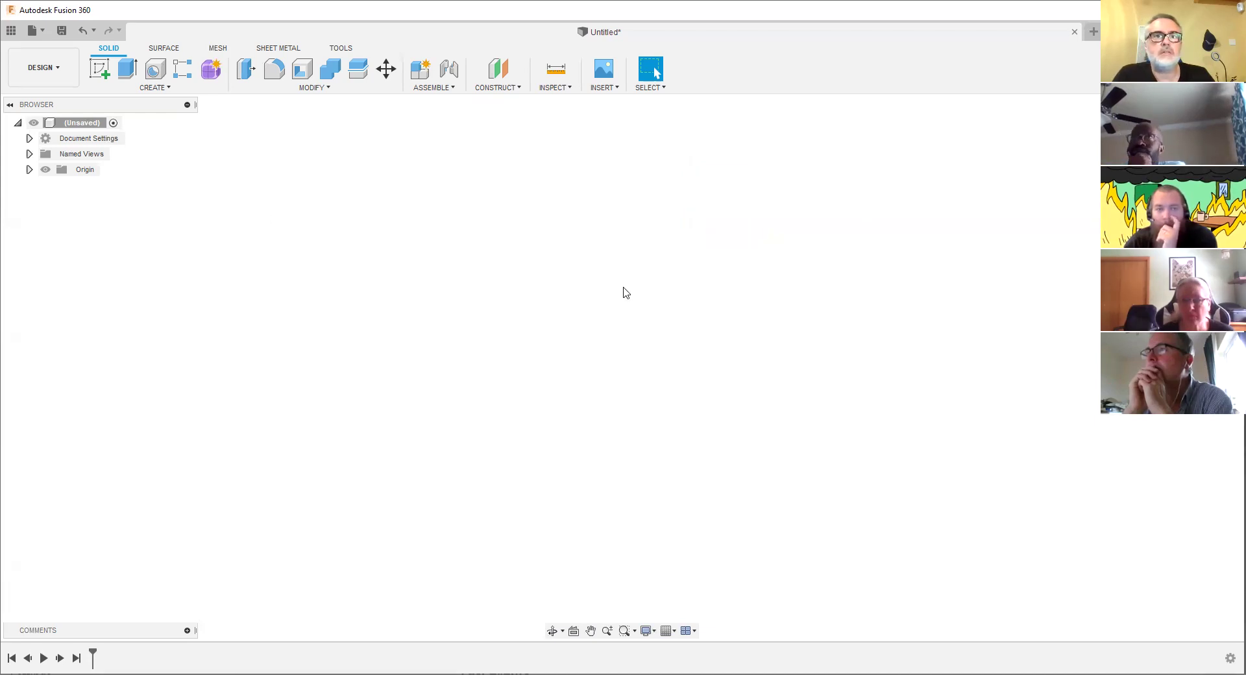
left_click(1077, 32)
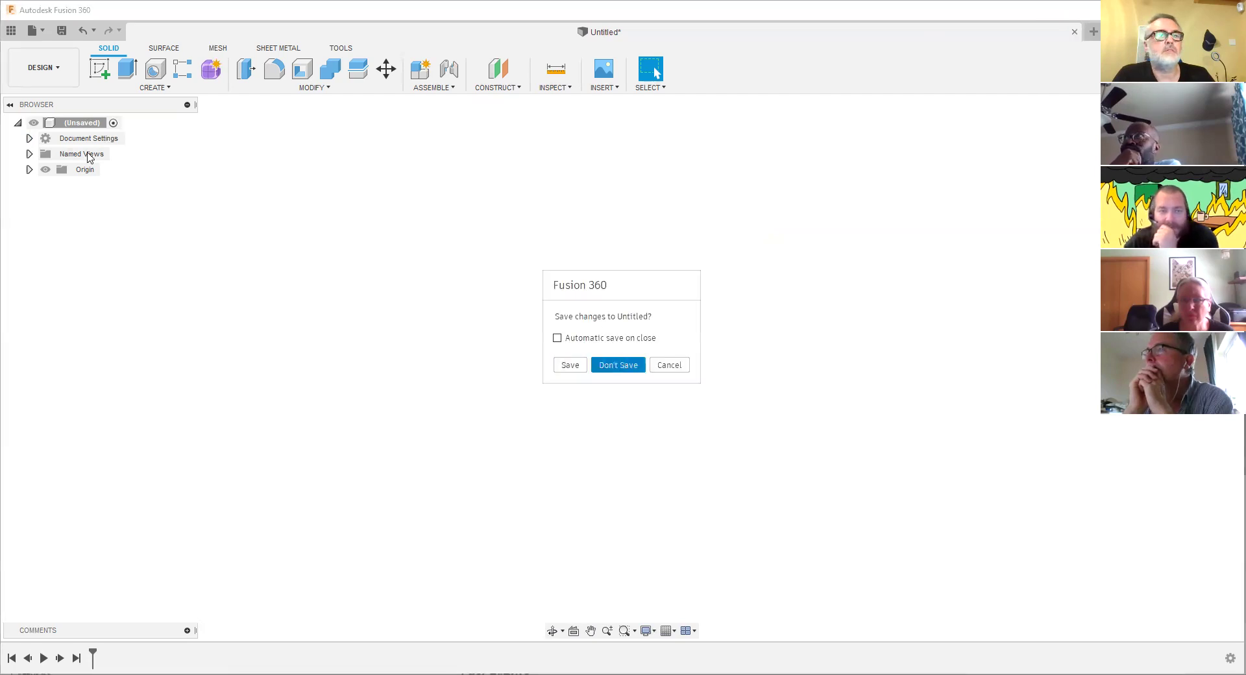
left_click(619, 365)
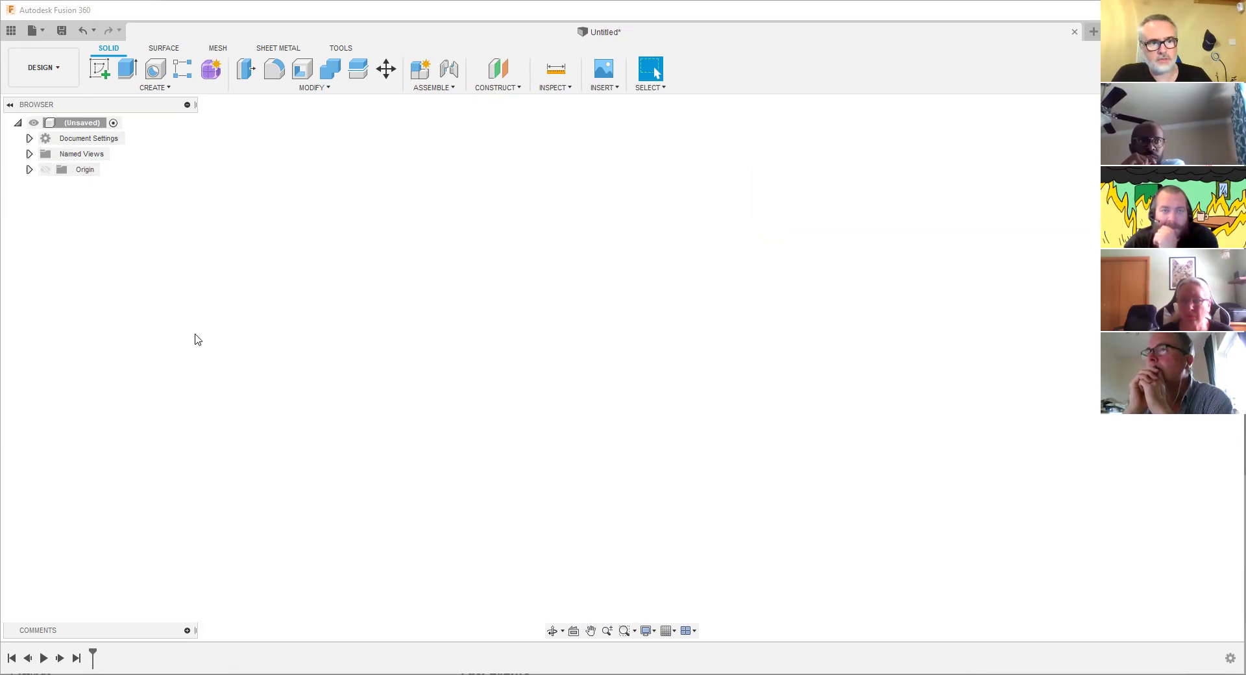
Turn off design history capture for the design and accept removal of the timeline.
right_click(71, 144)
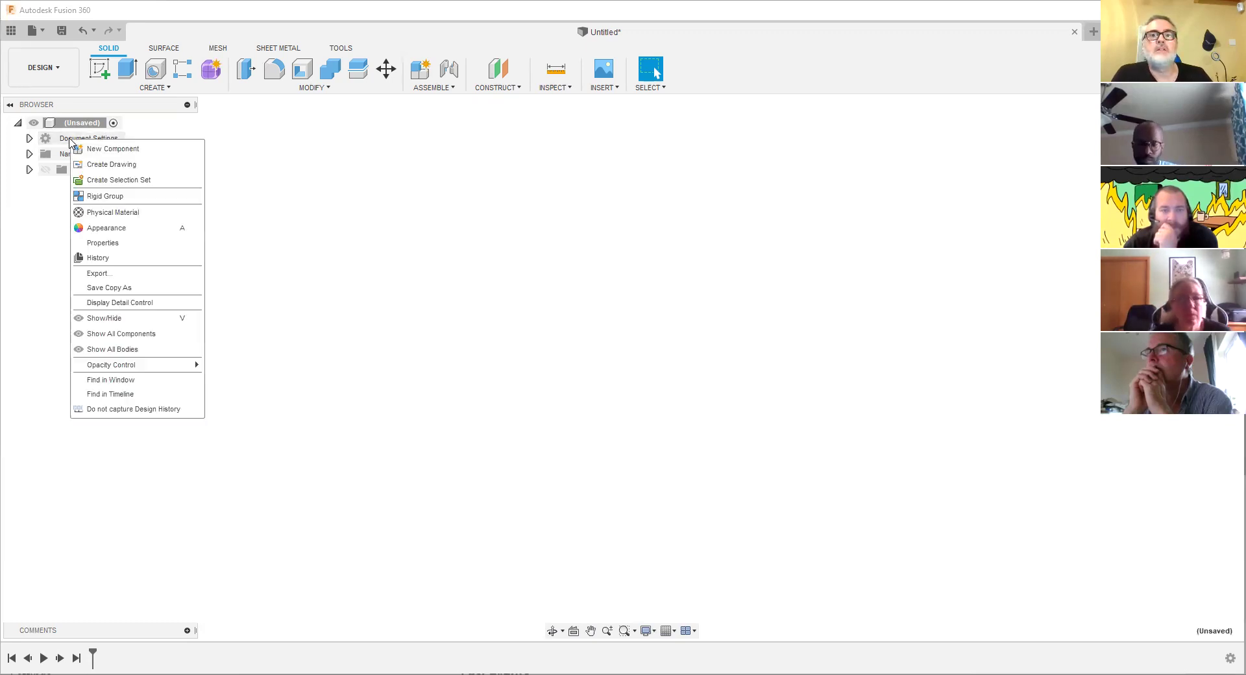
left_click(712, 299)
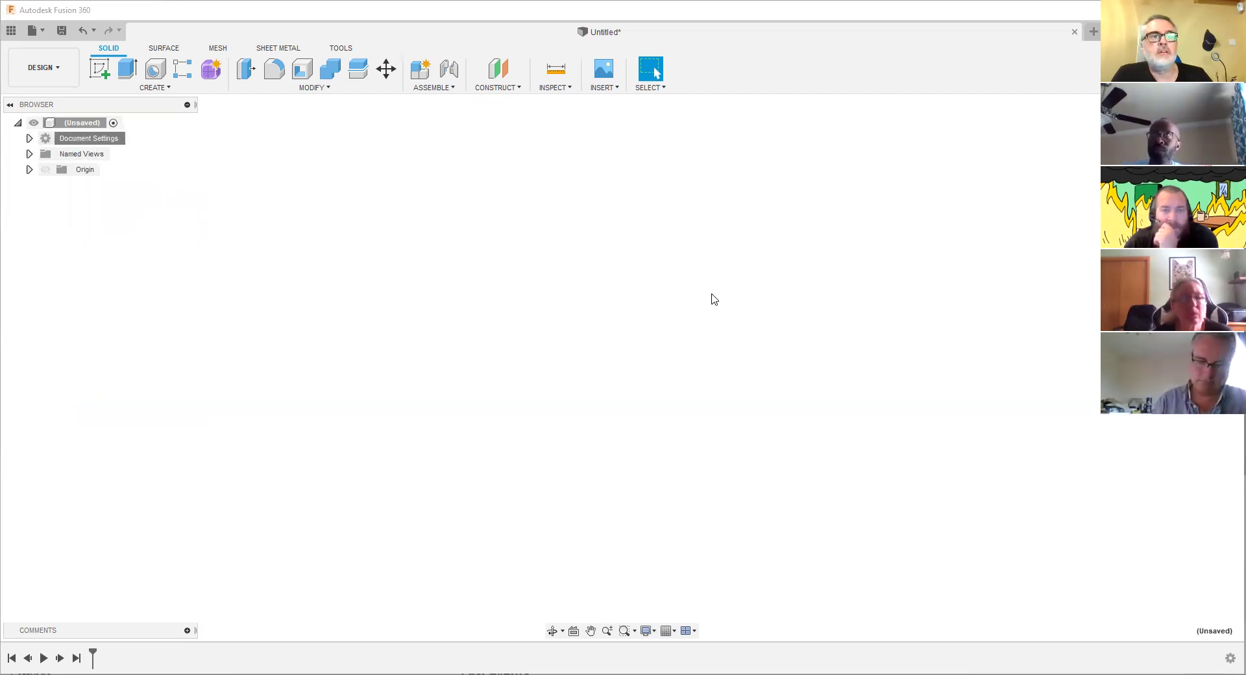
right_click(73, 142)
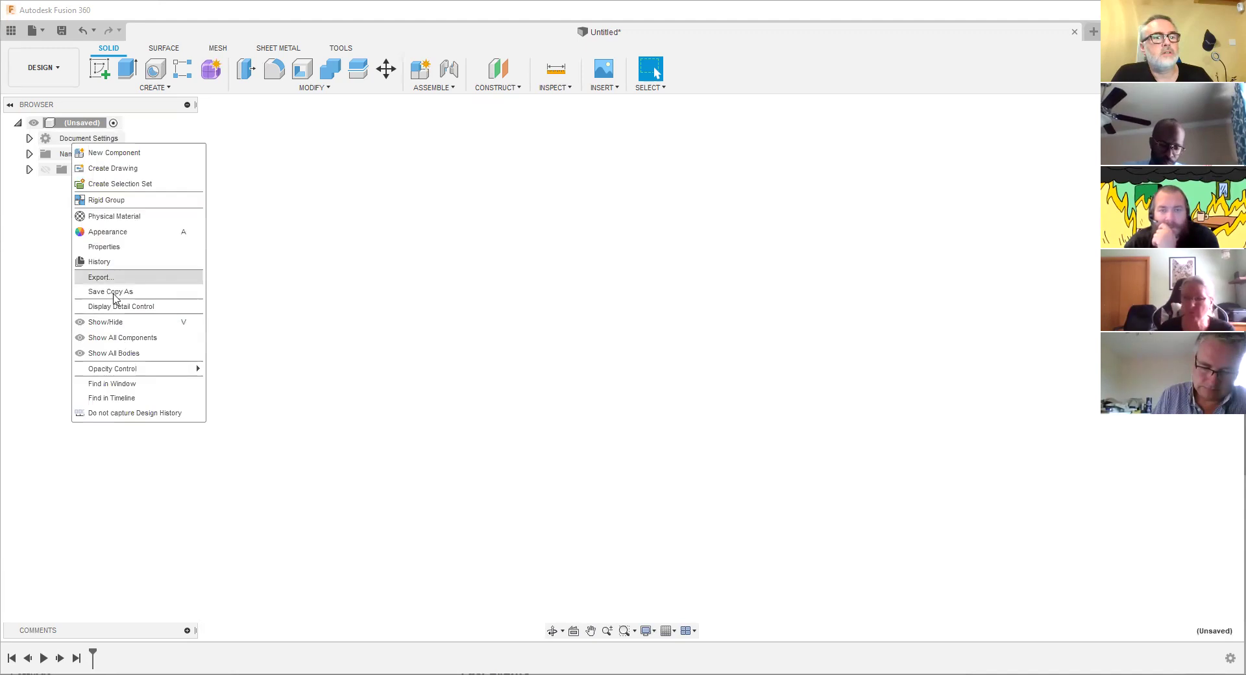
left_click(130, 413)
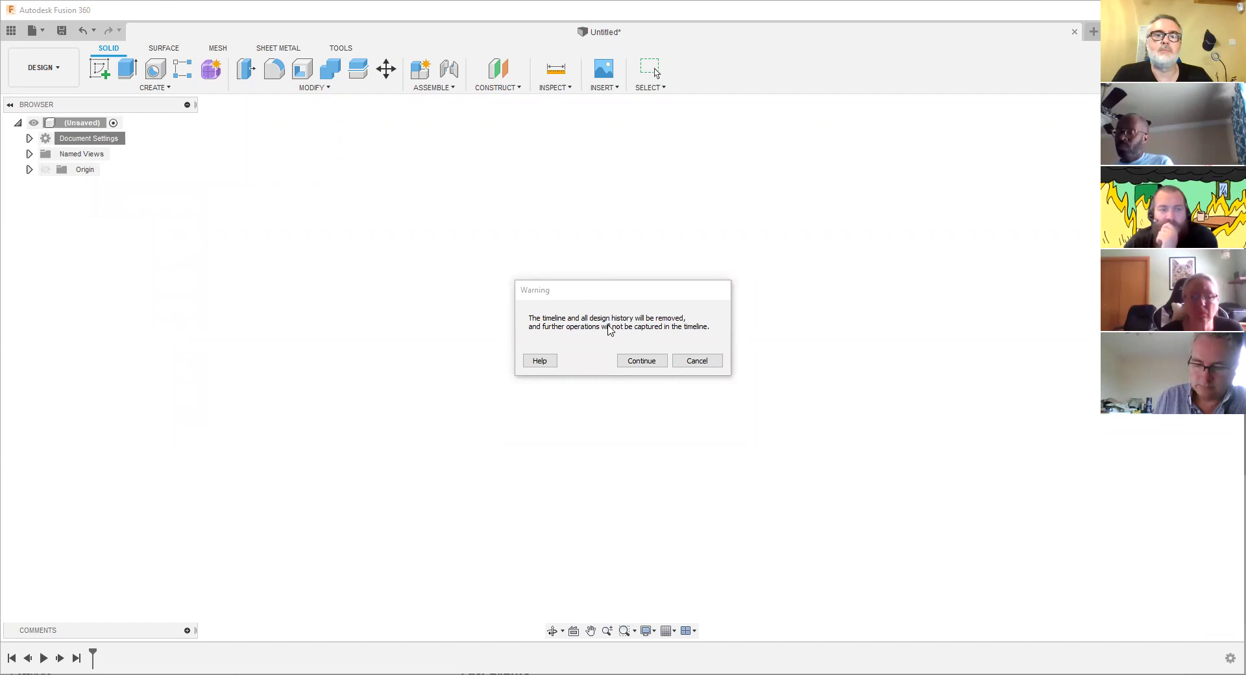
left_click(636, 364)
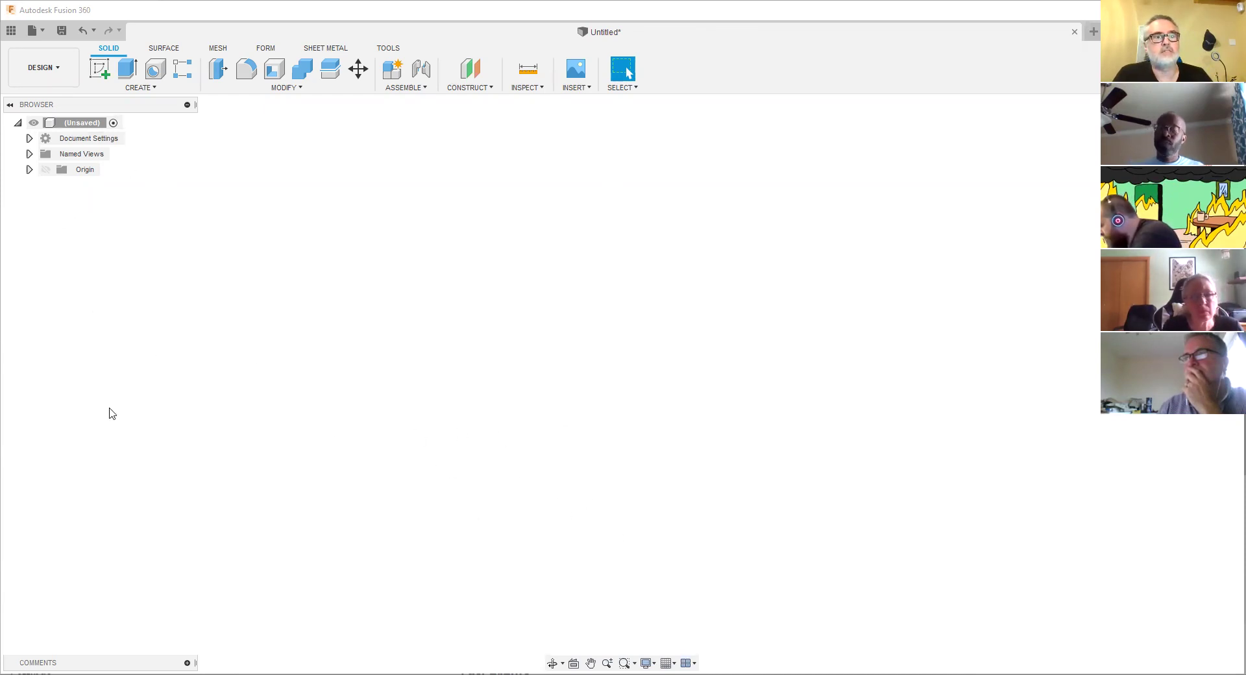
Show the origin planes and axes in the empty design.
right_click(79, 138)
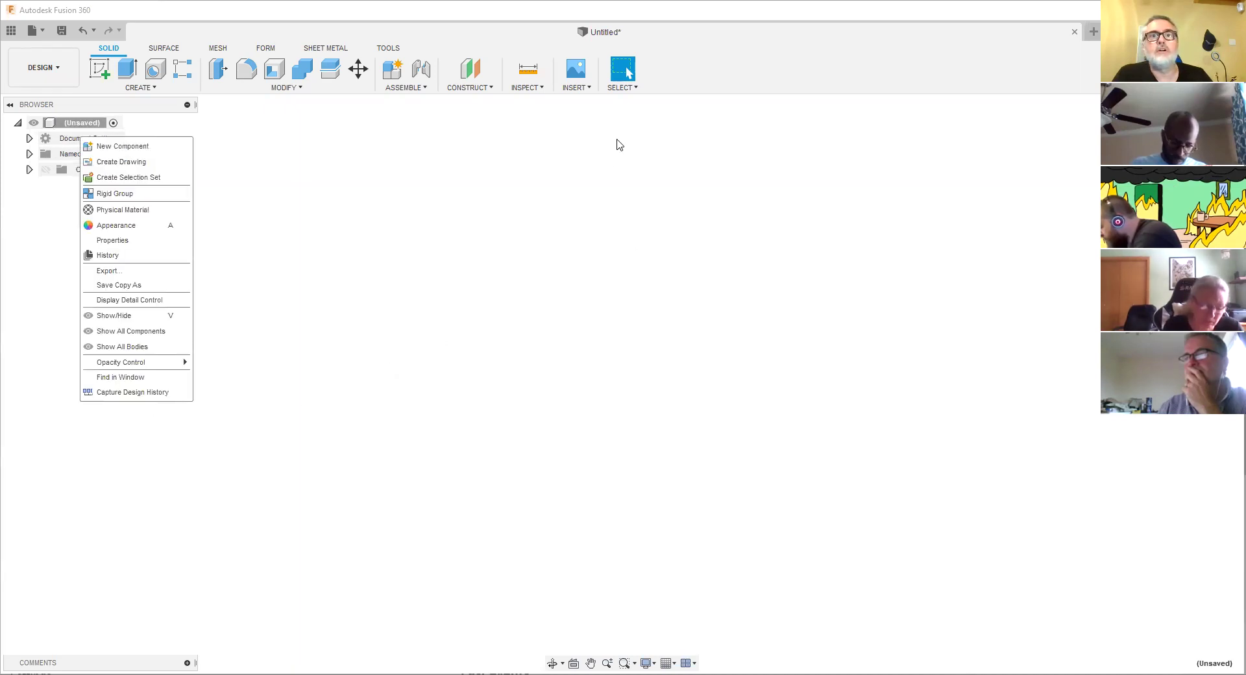
left_click(403, 74)
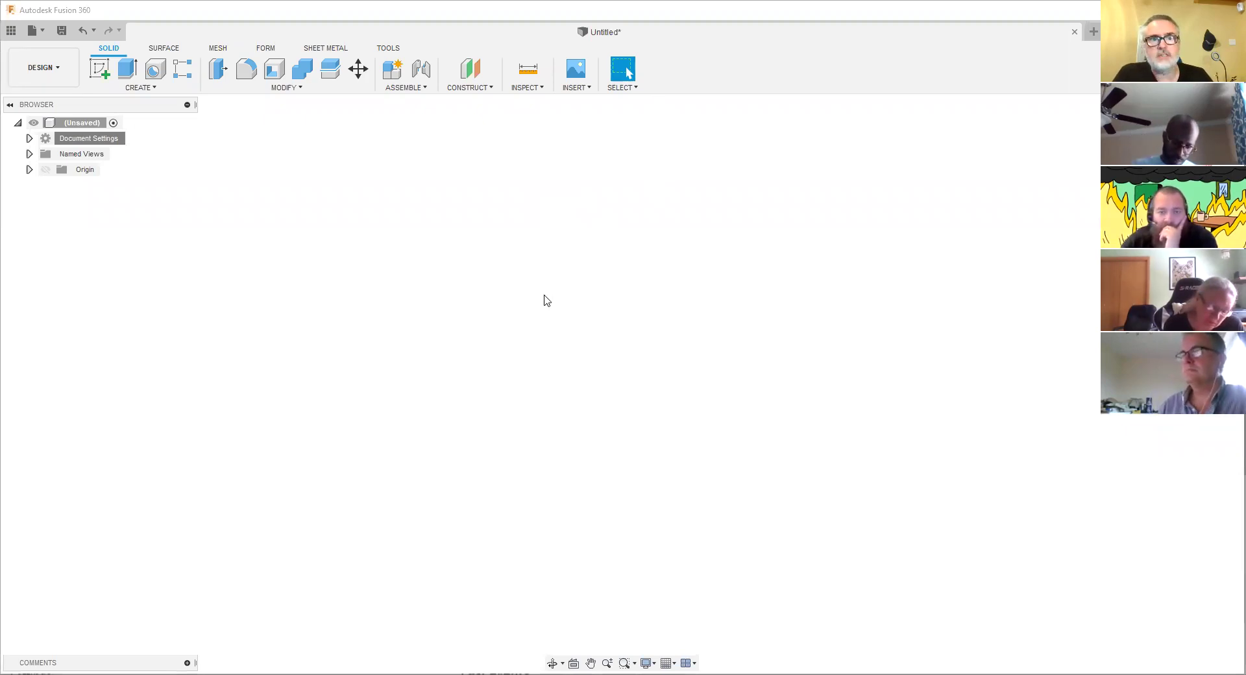
left_click(45, 170)
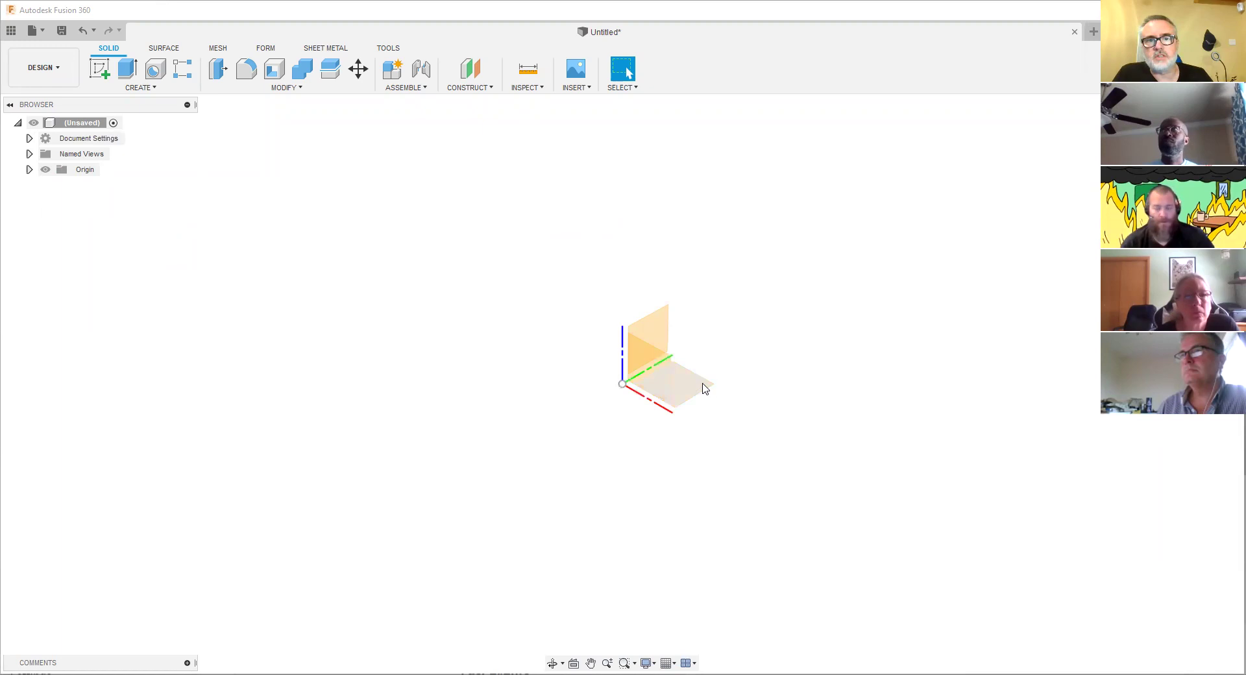
middle_click_drag(563, 342, 479, 306)
key("Escape")
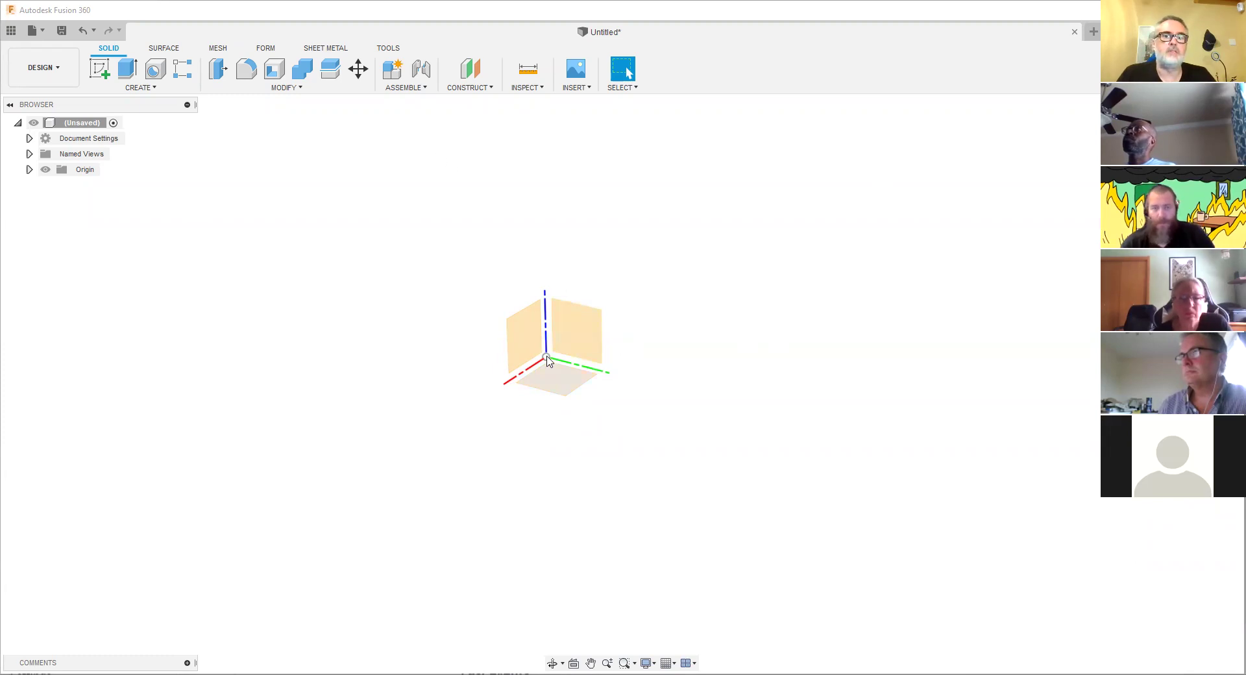
left_click(584, 90)
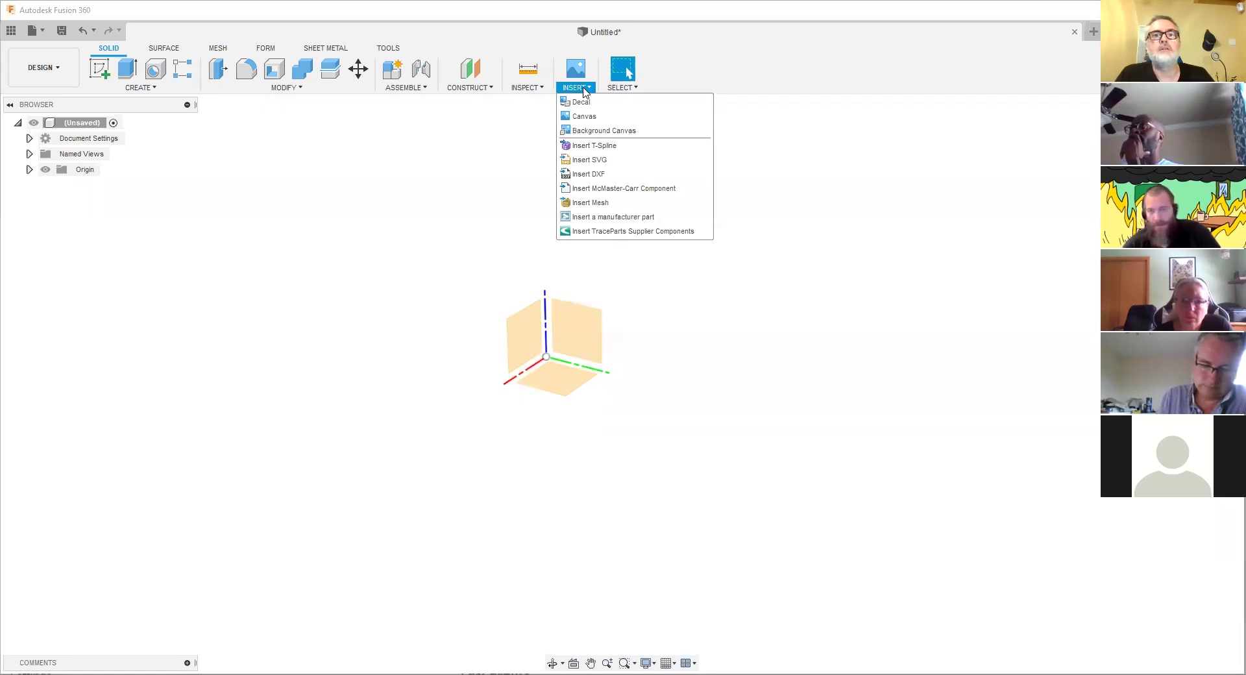
left_click(596, 132)
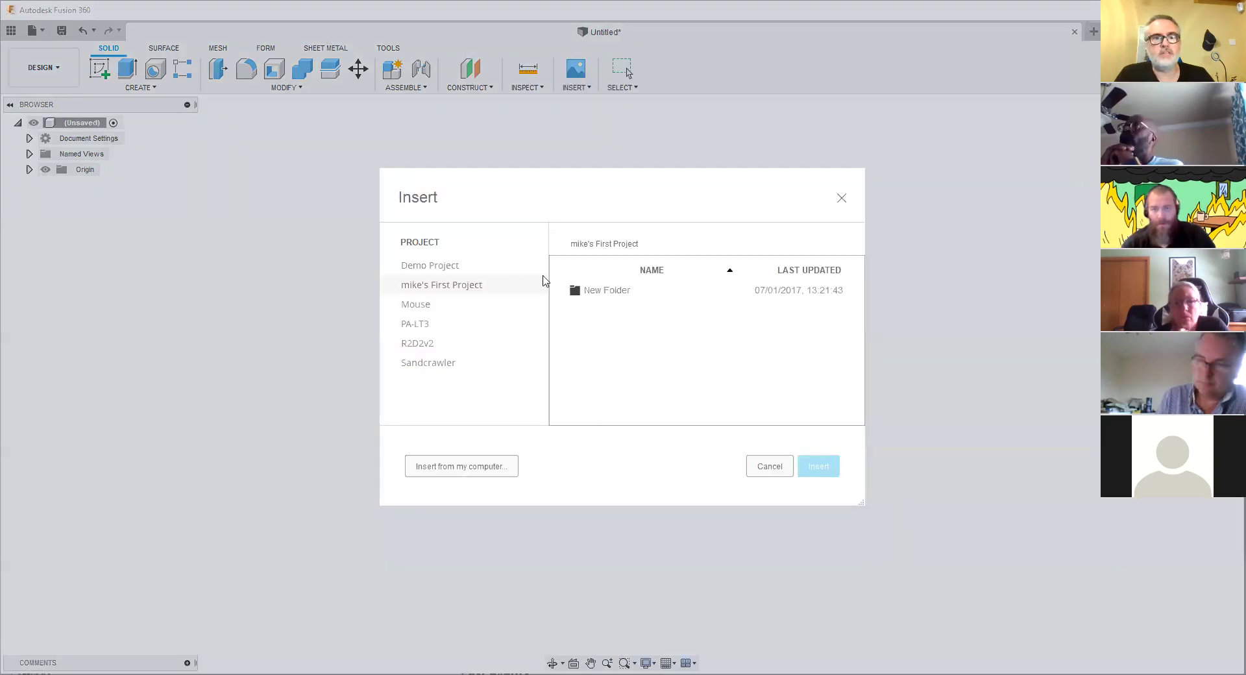
left_click(471, 467)
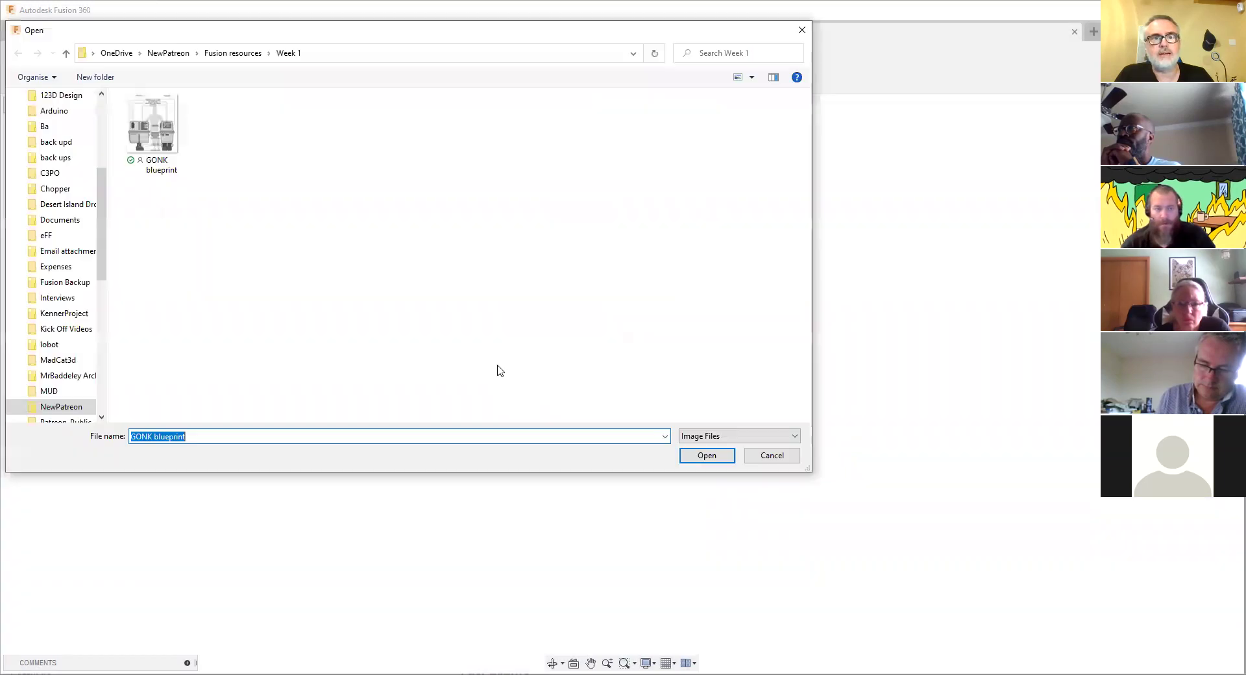
left_click(159, 123)
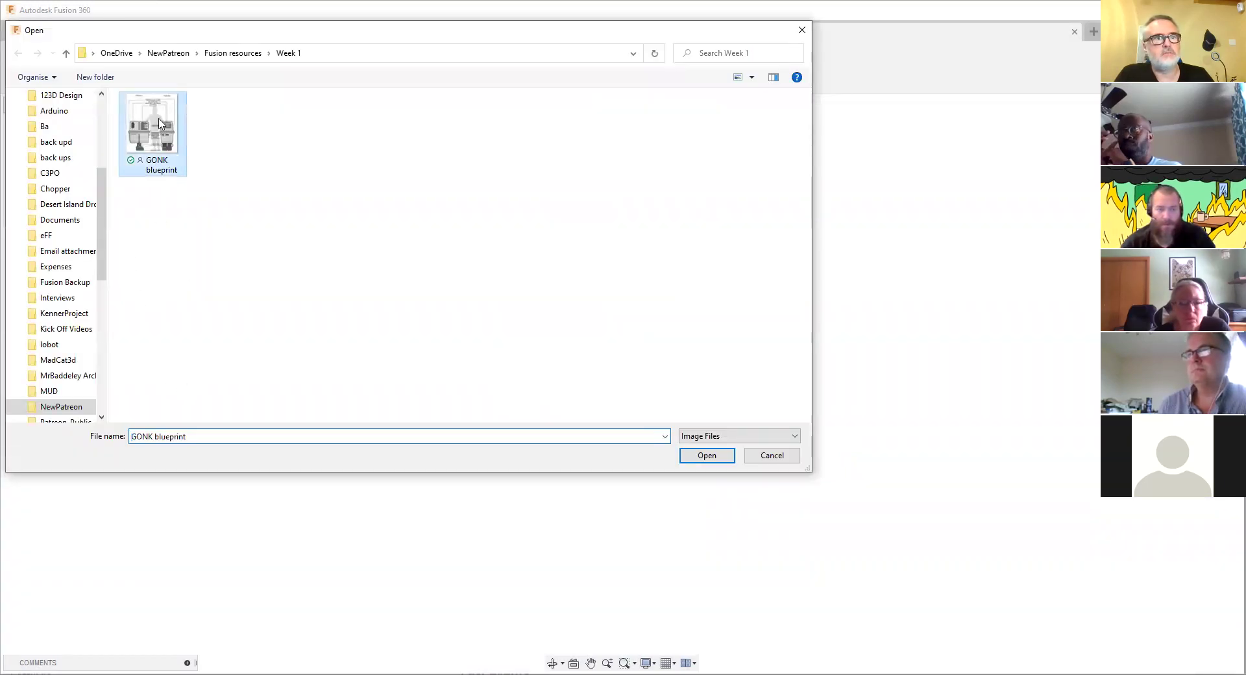
left_click(699, 457)
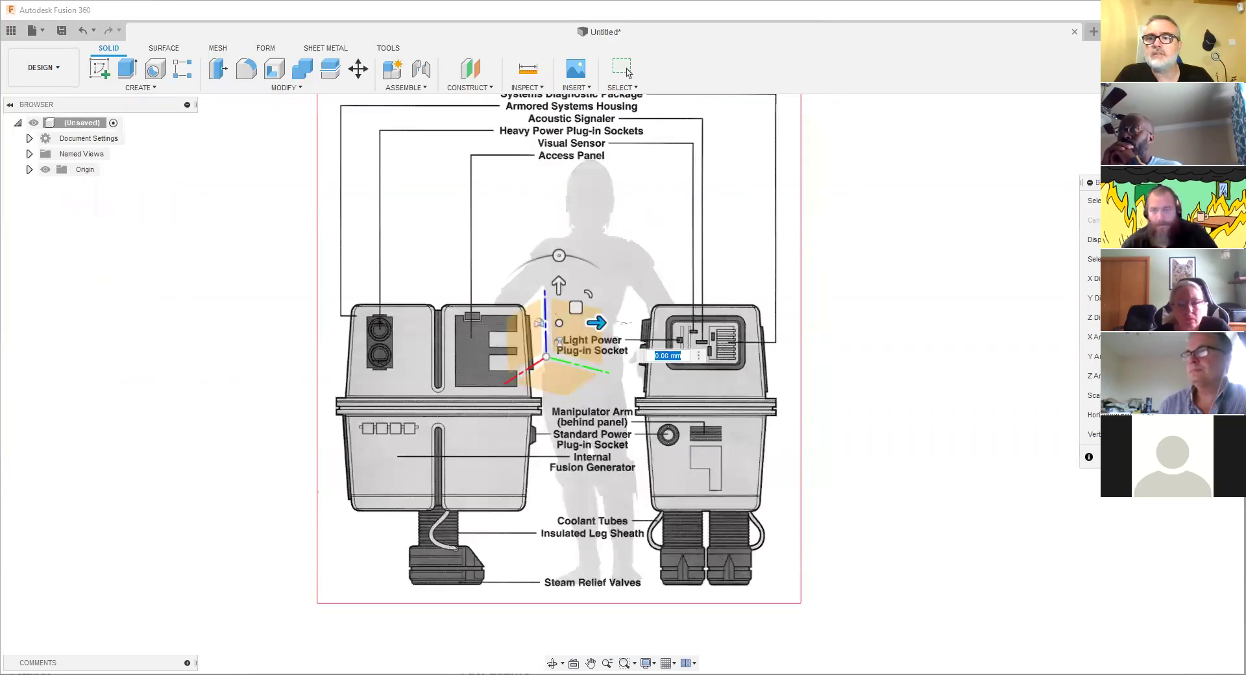
Insert the GONK blueprint image as a canvas on the XZ origin plane.
left_click(577, 88)
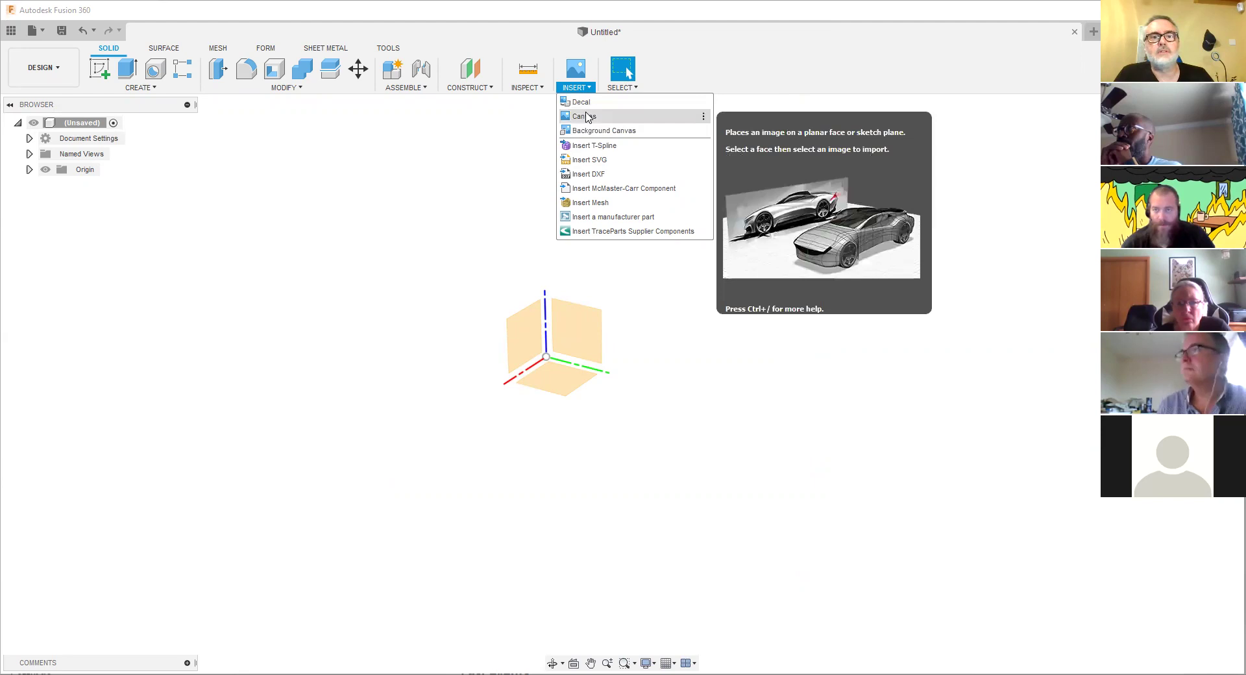
left_click(587, 117)
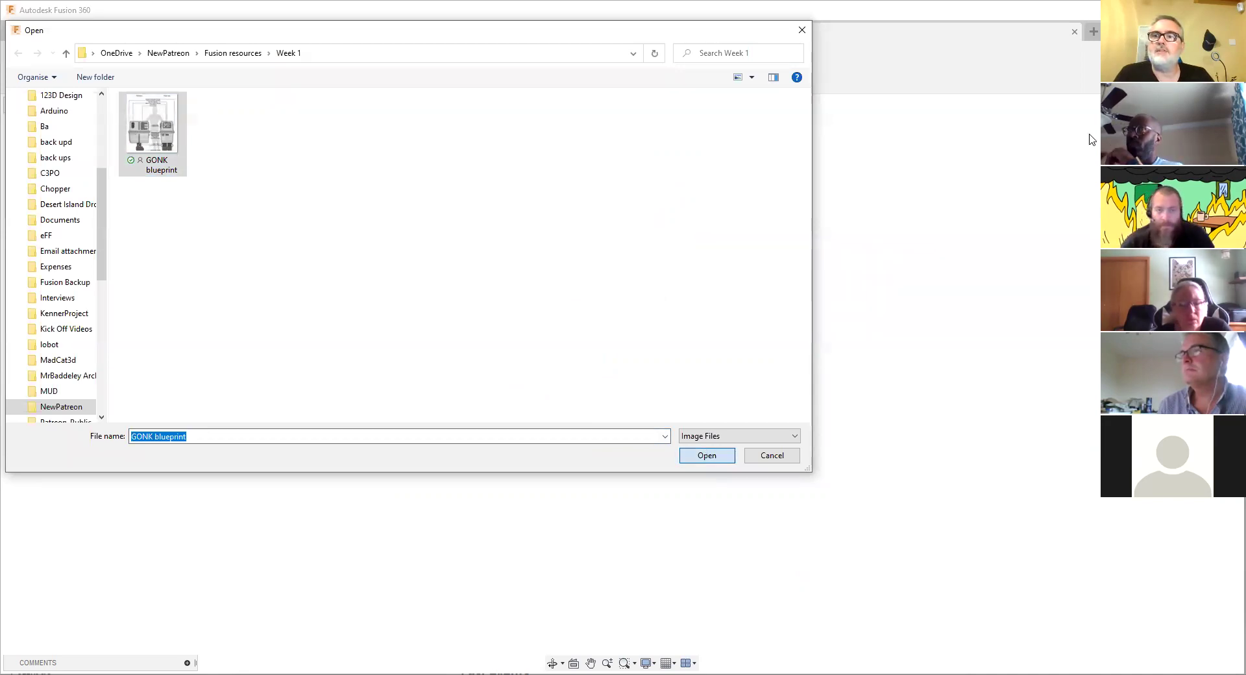
key("Return")
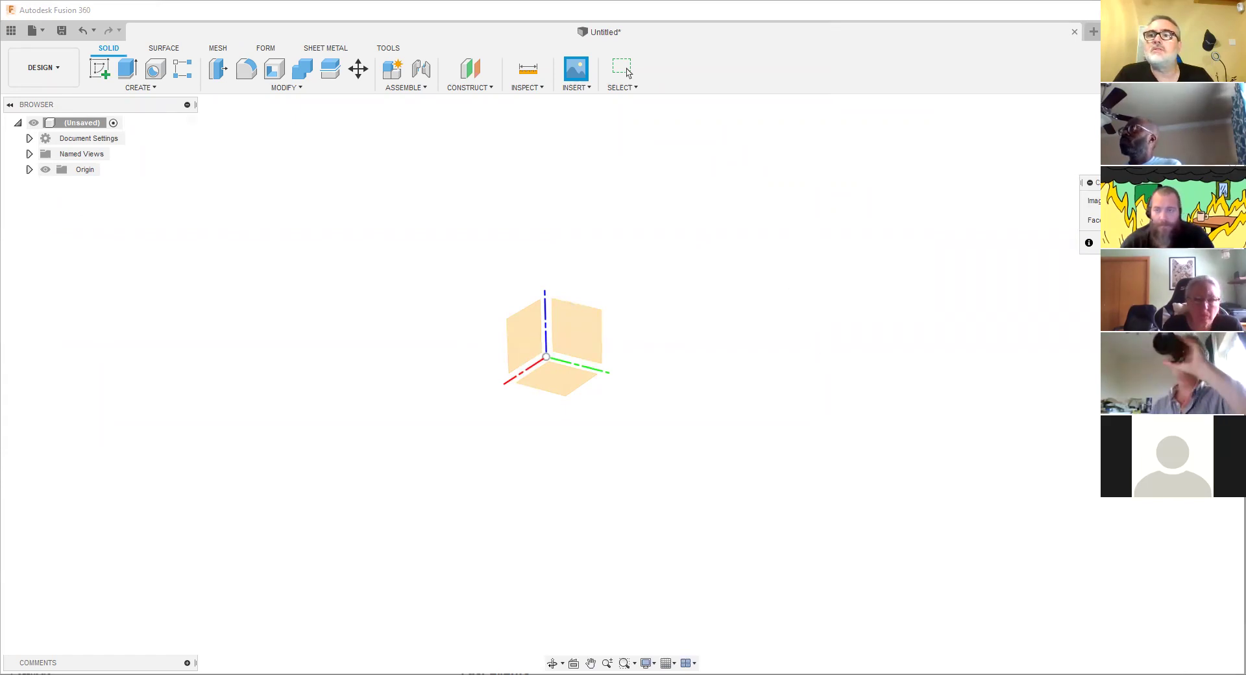
left_click(1209, 138)
left_click(1177, 137)
left_click(1177, 137)
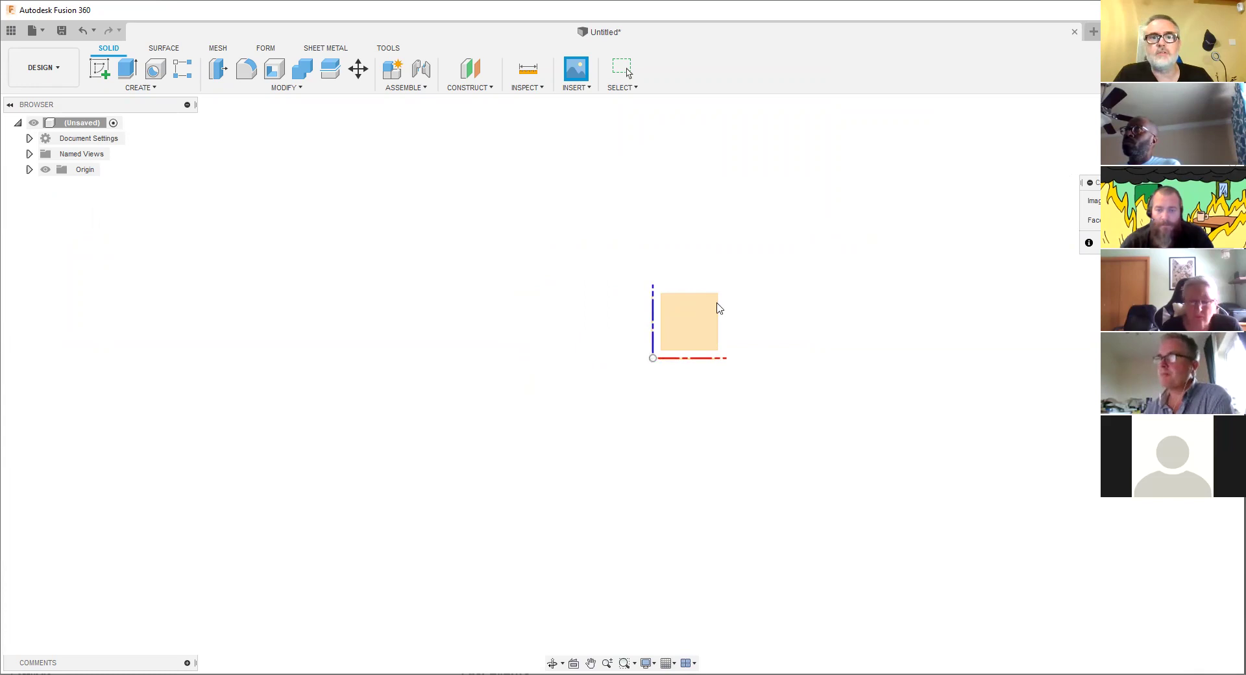
left_click(695, 321)
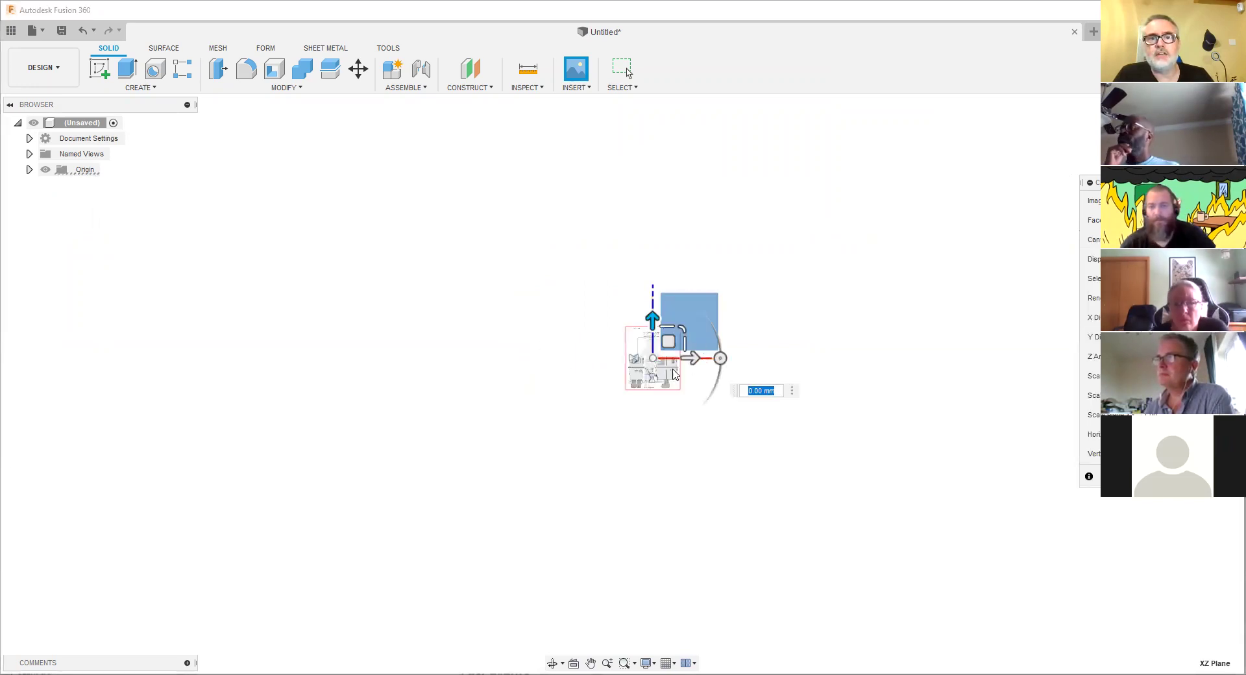
Scale the blueprint canvas up uniformly to about 7 times its size and accept the placement.
left_click_drag(682, 331, 871, 169)
left_click_drag(689, 326, 688, 302)
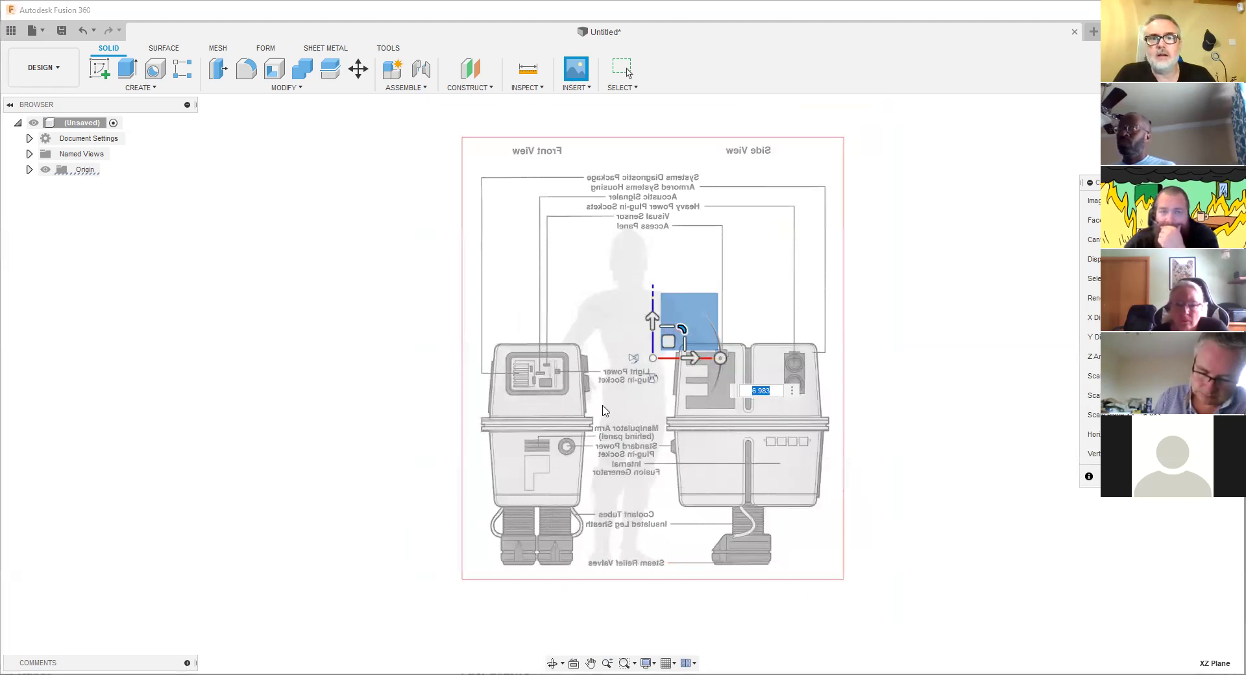
key("Return")
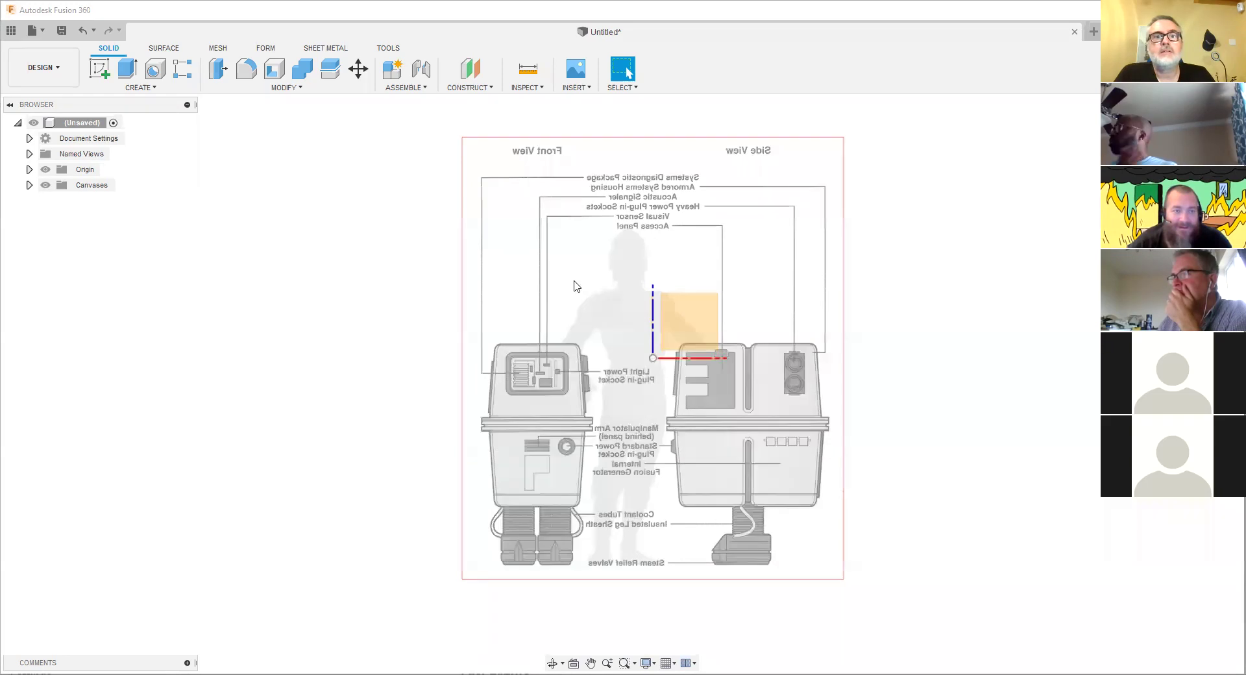
left_click(576, 68)
left_click(770, 467)
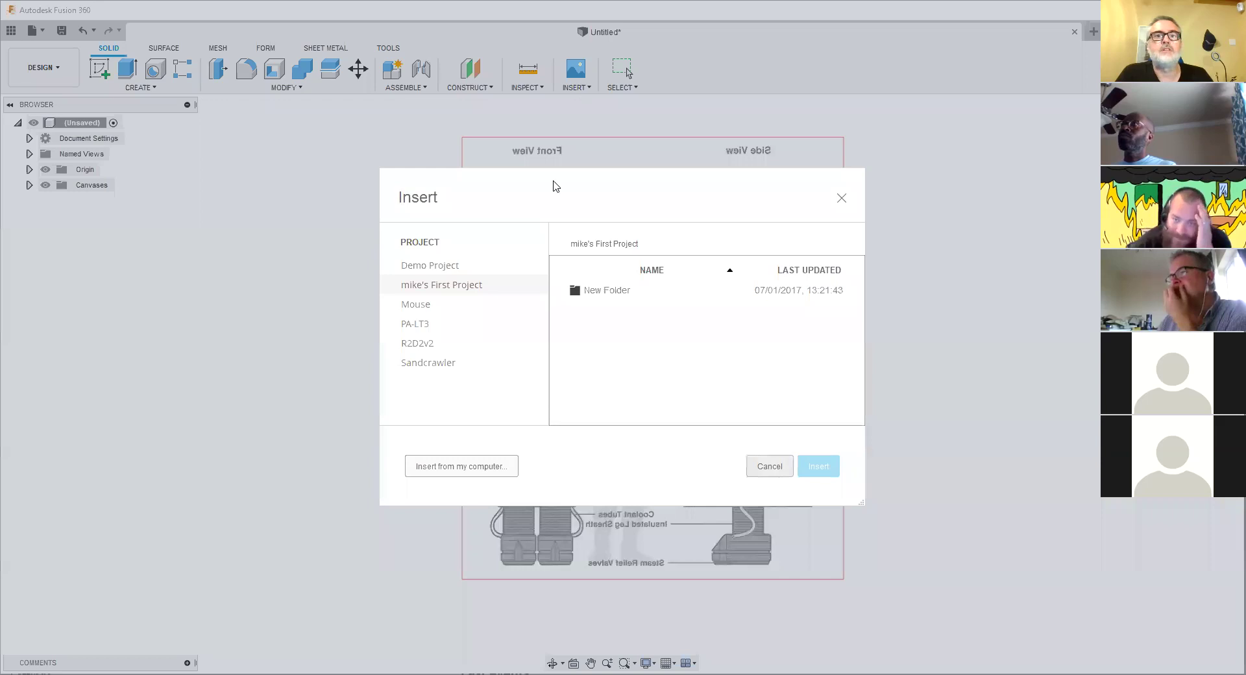
left_click(574, 87)
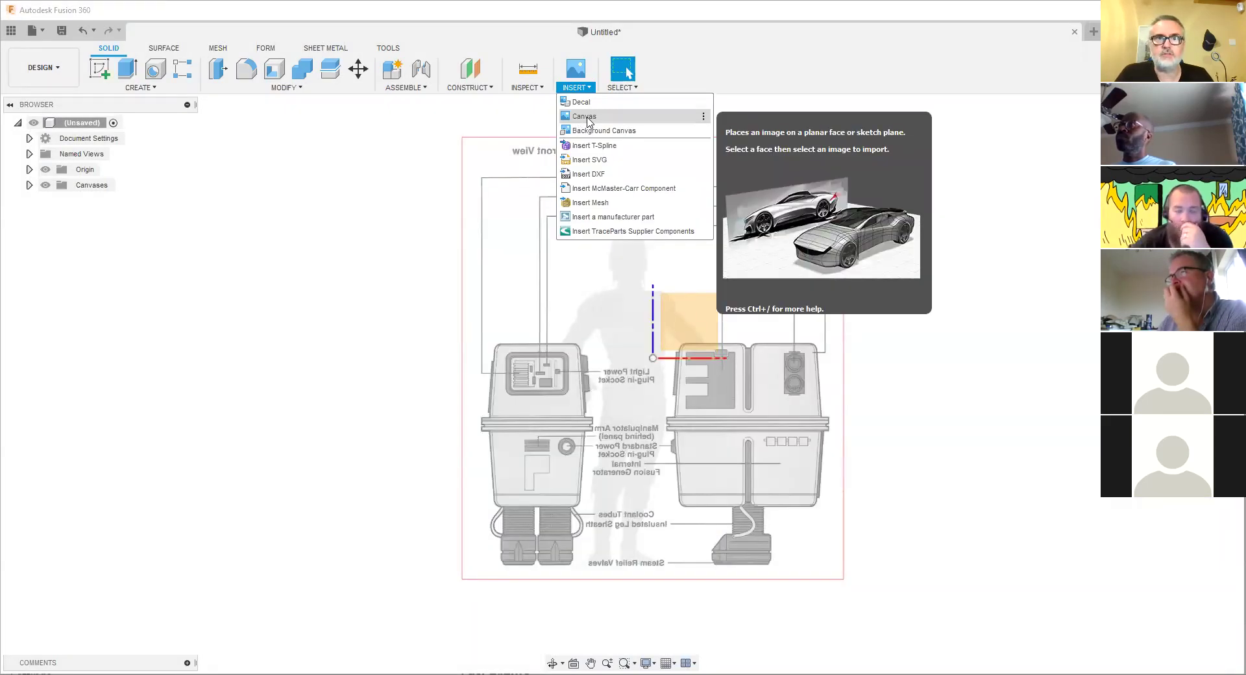
left_click(531, 408)
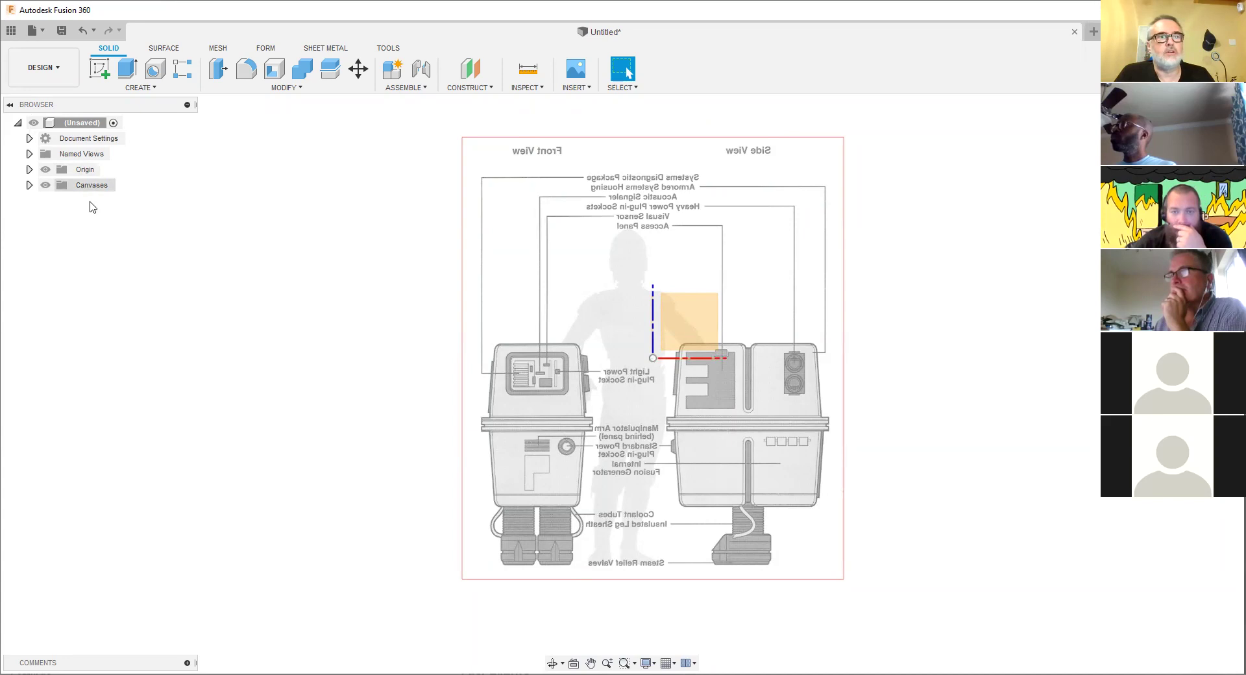
Edit the GONK blueprint canvas and flip it horizontally so its labels read correctly.
left_click(29, 185)
left_click(110, 206)
left_click(111, 207)
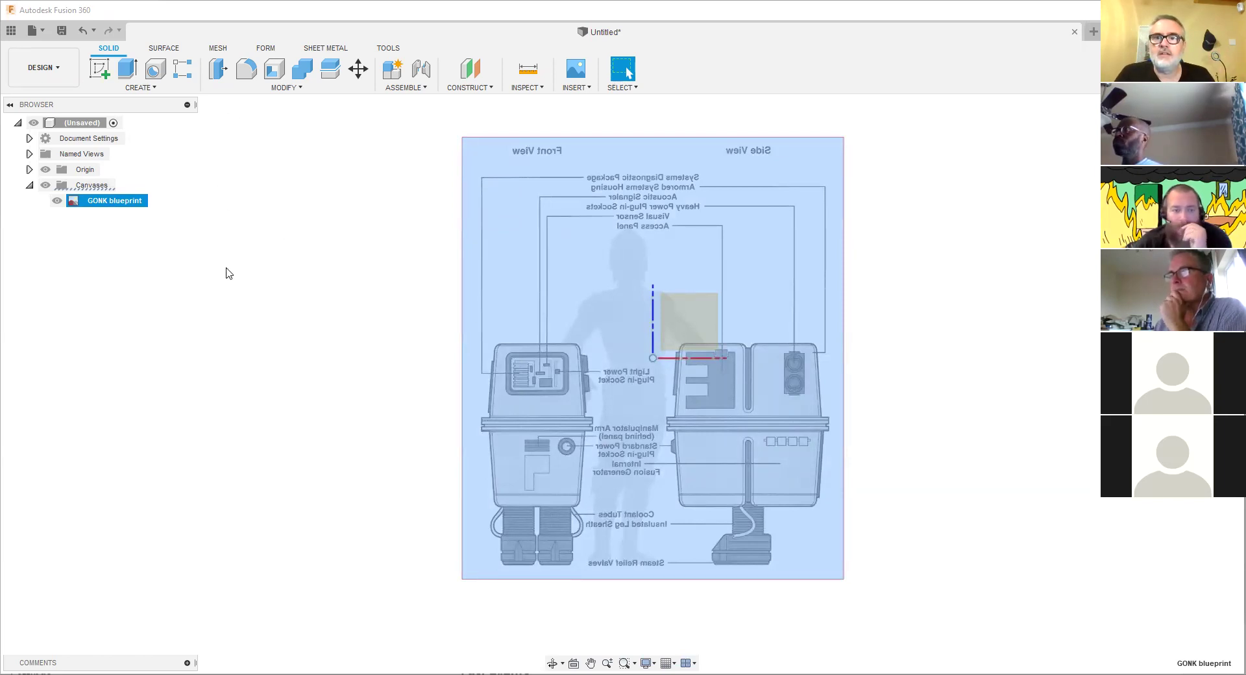
left_click(189, 250)
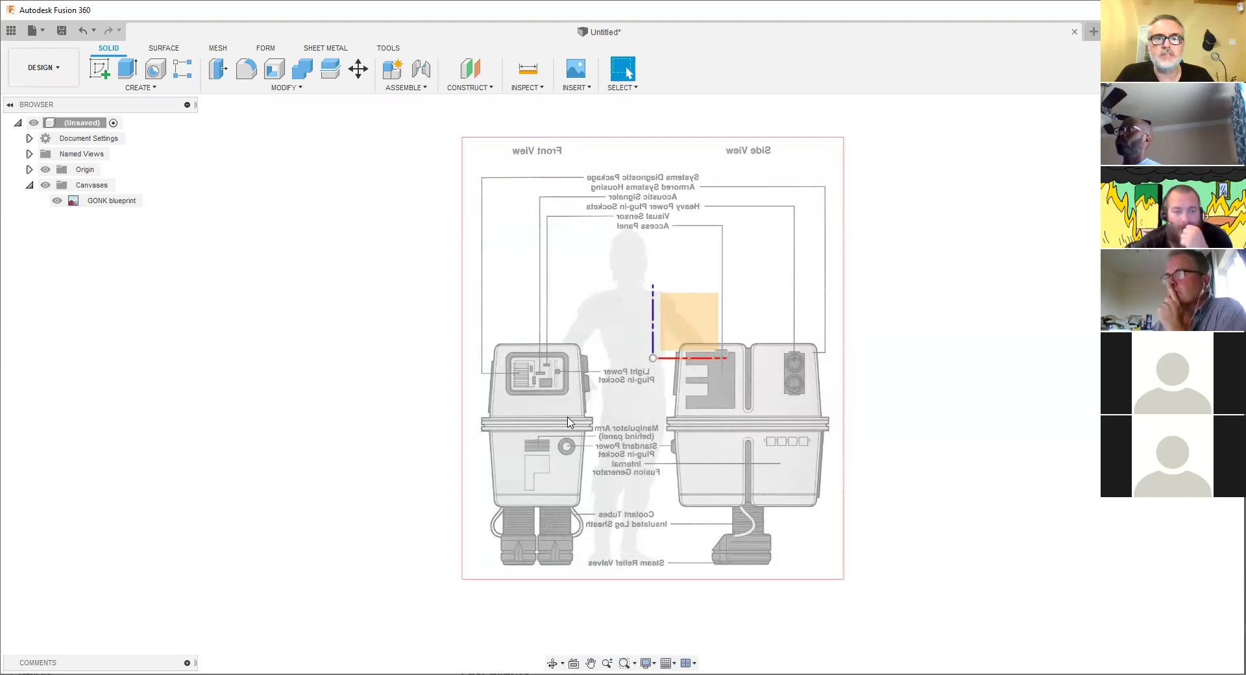
scroll(568, 422, "down", 2)
scroll(569, 422, "up", 2)
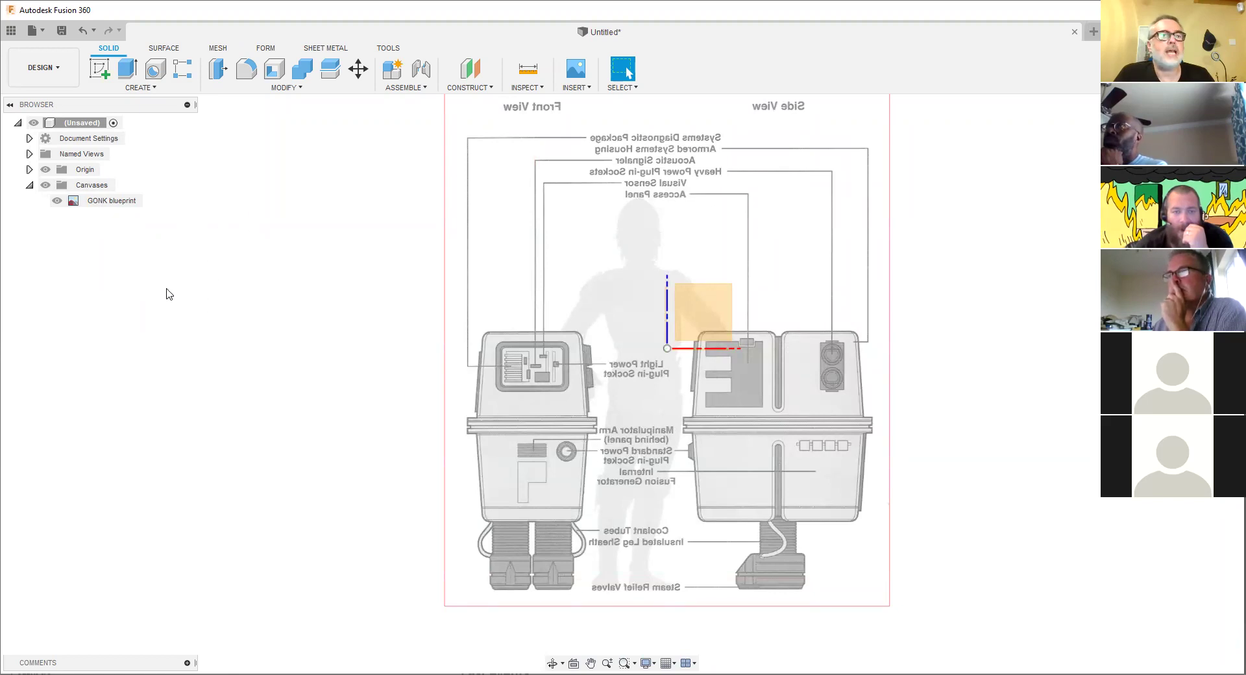
right_click(92, 204)
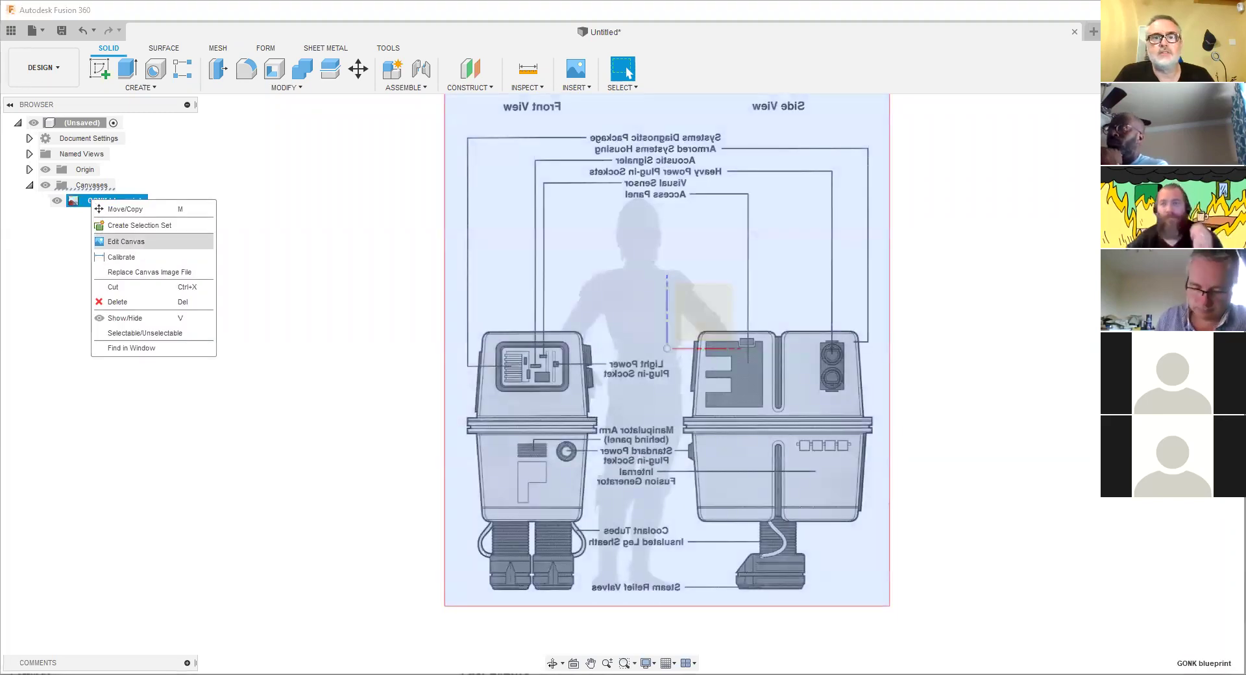
key("Return")
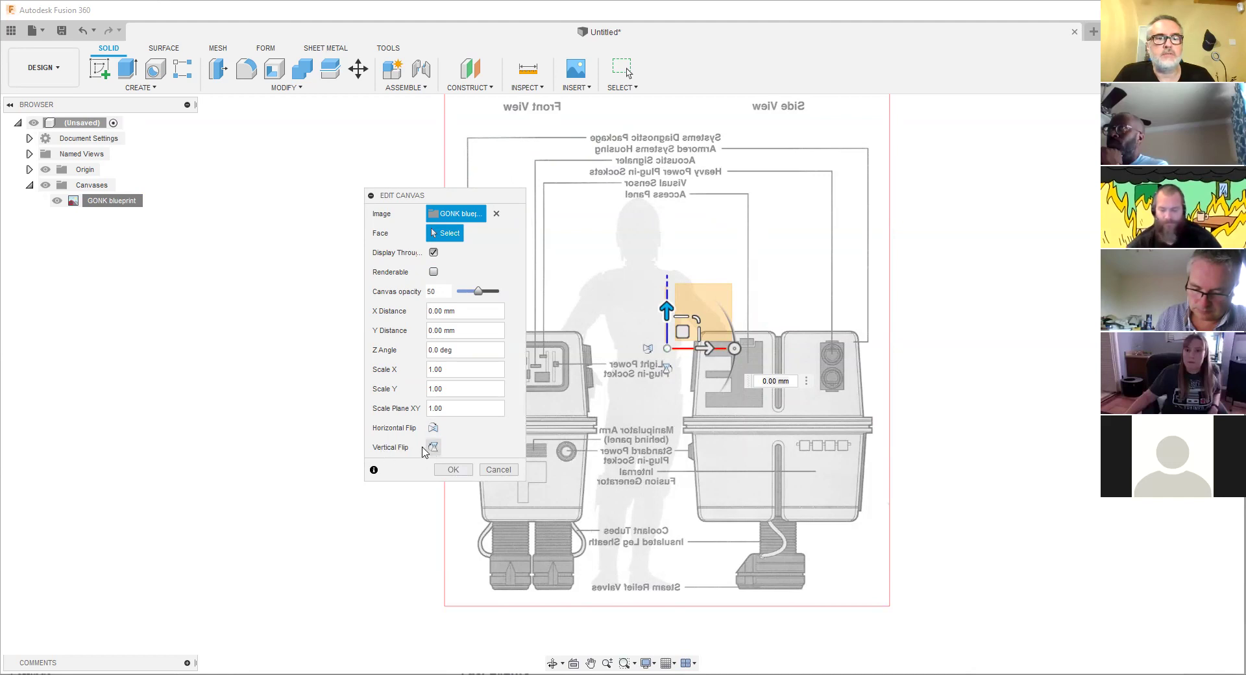
left_click(434, 427)
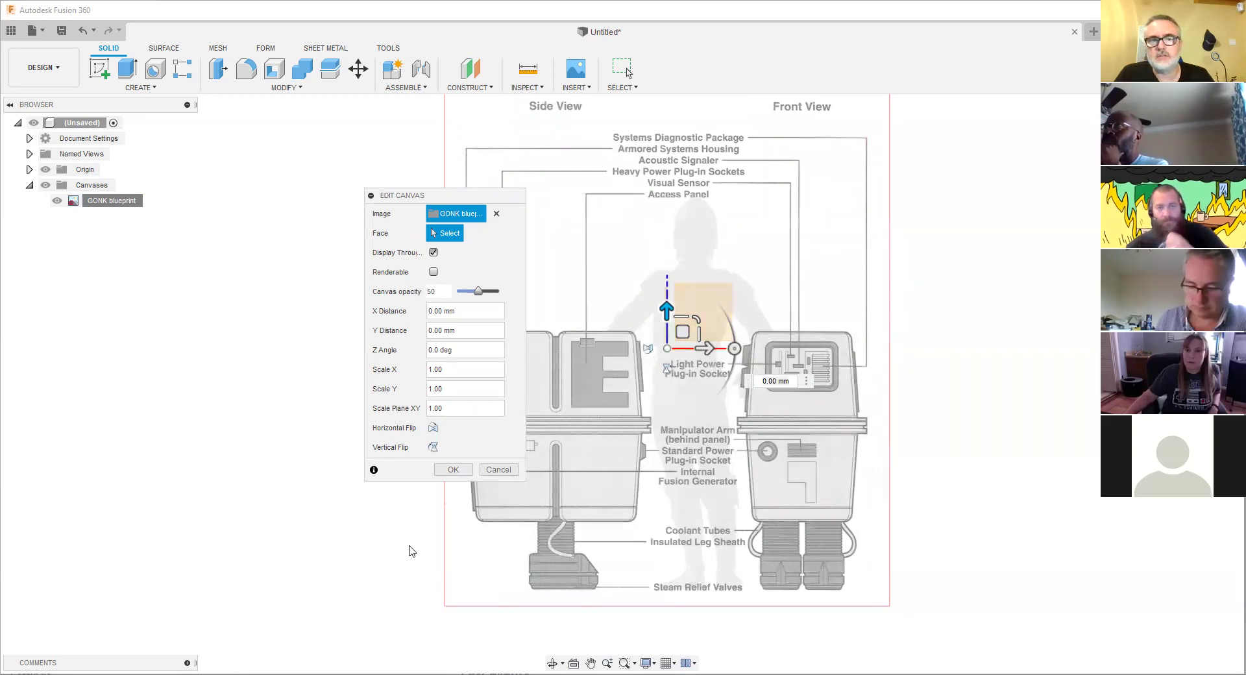
left_click(451, 470)
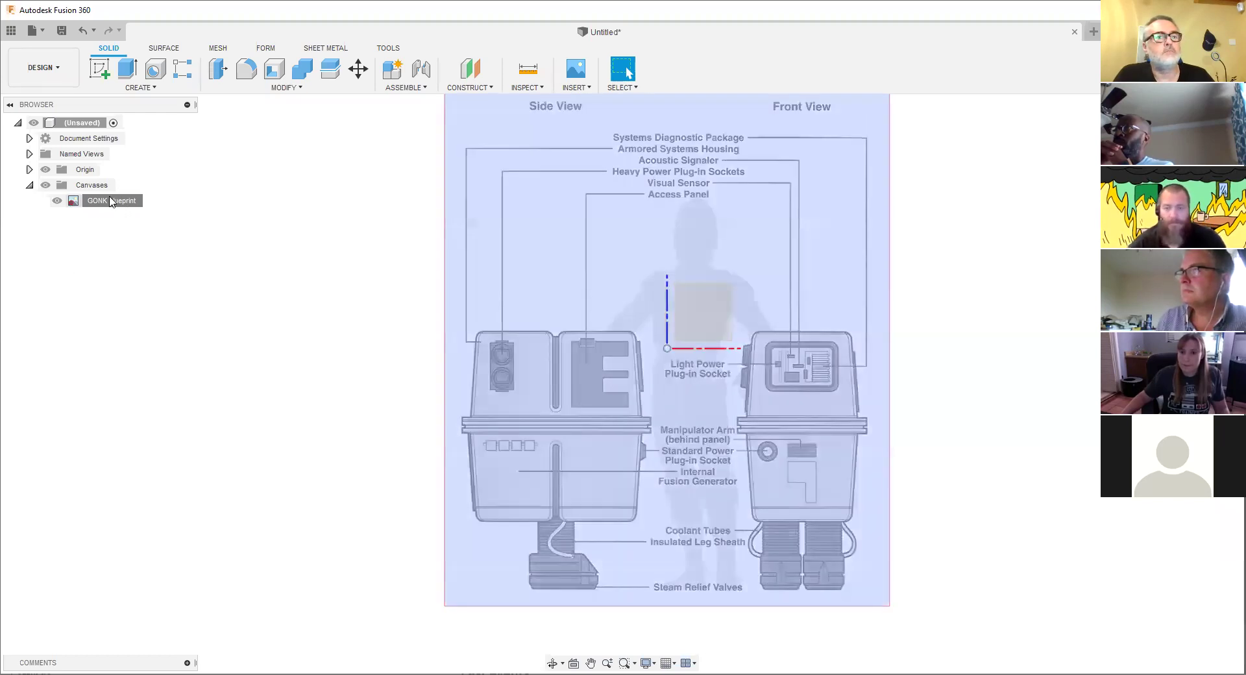
Start calibrating the GONK blueprint canvas with the first point at the top of the human silhouette's head.
right_click(112, 202)
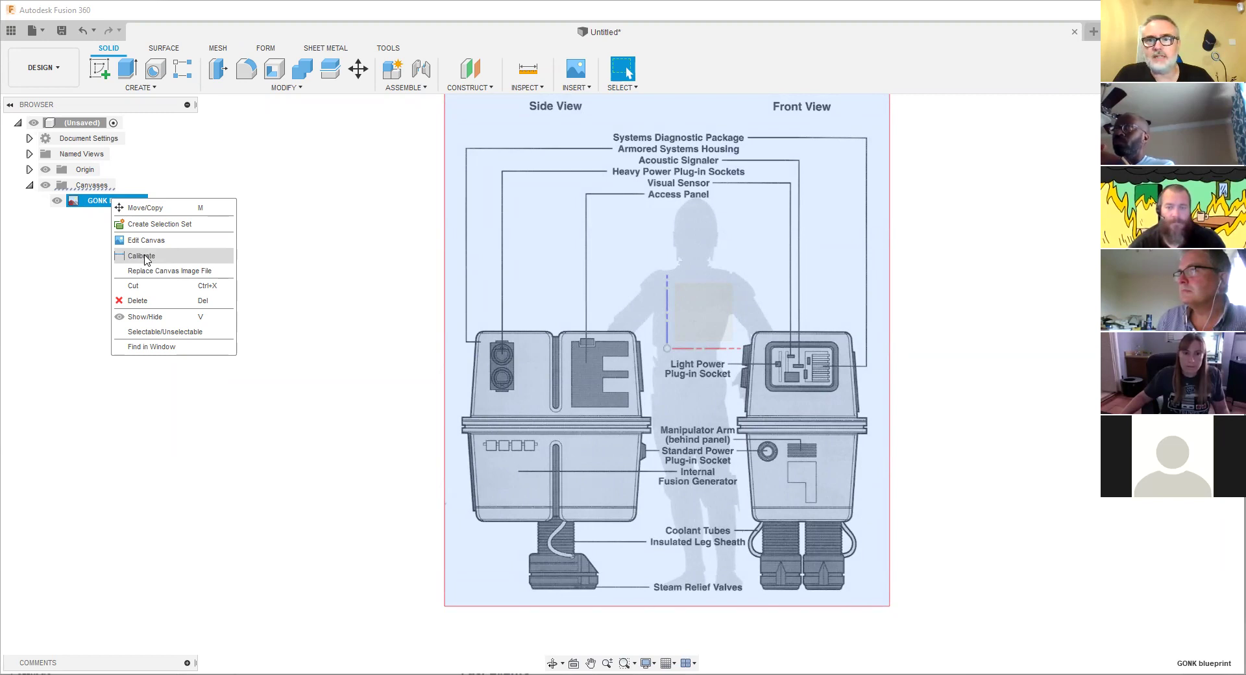
left_click(146, 259)
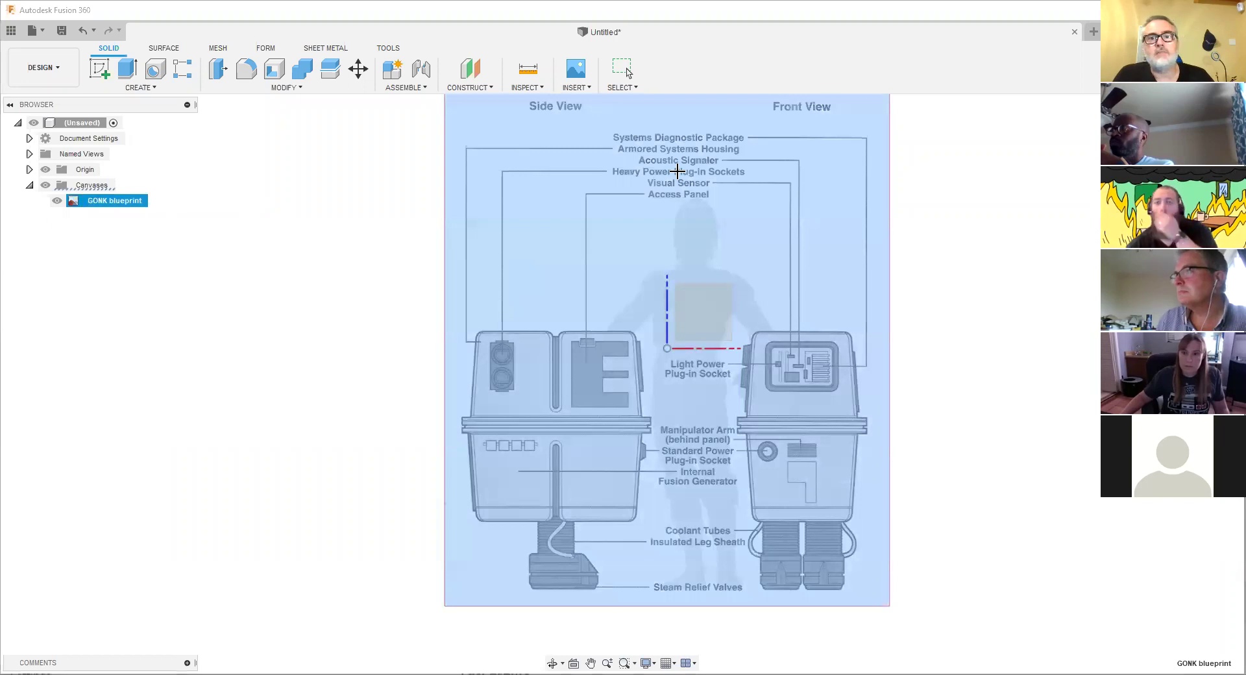
middle_click_drag(698, 205, 654, 230)
scroll(637, 241, "down", 2)
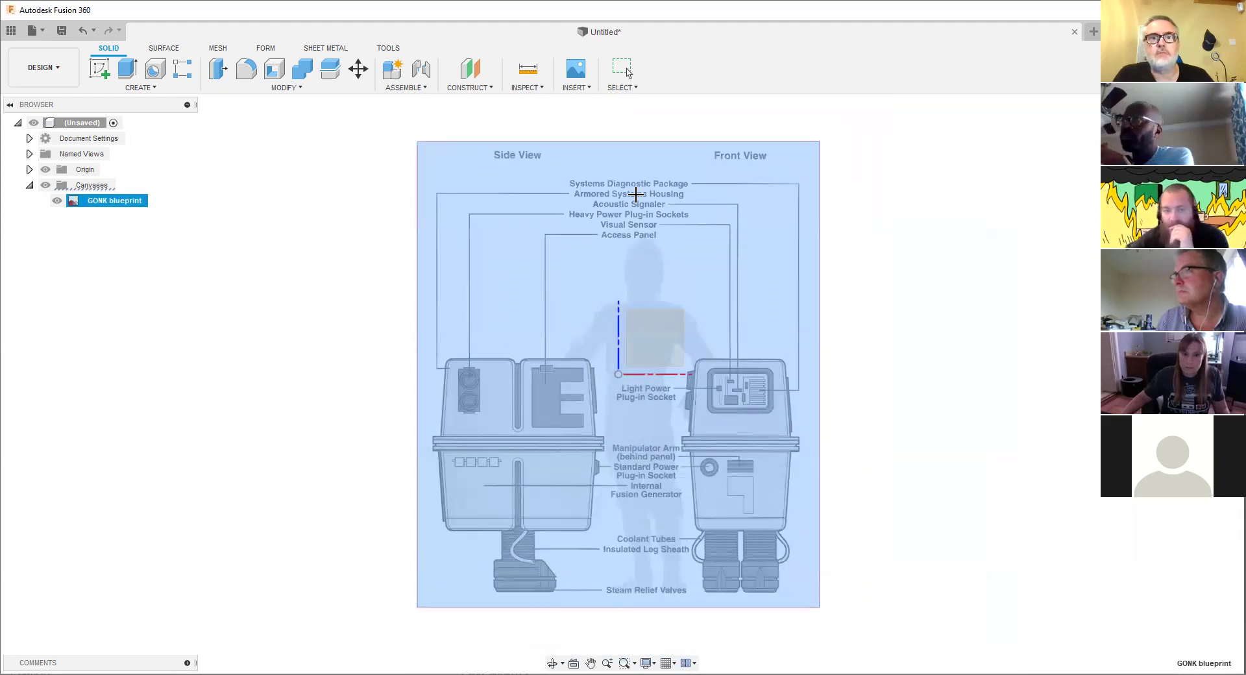
scroll(629, 188, "up", 10)
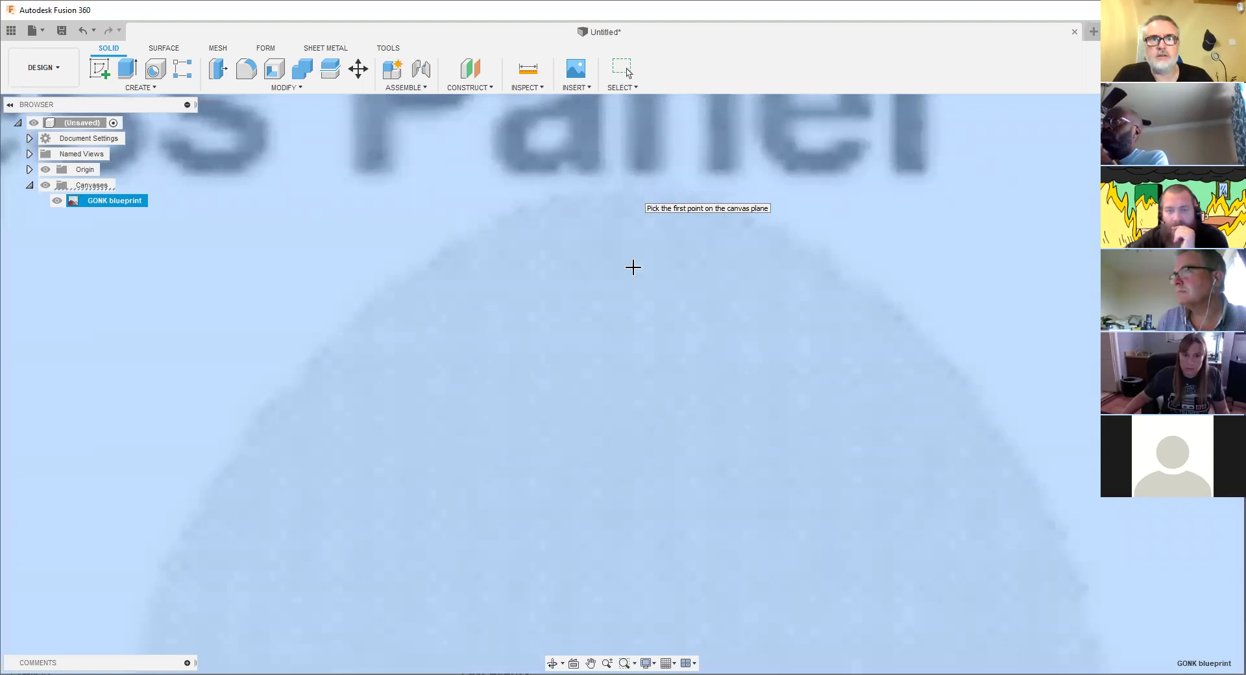
scroll(607, 431, "down", 10)
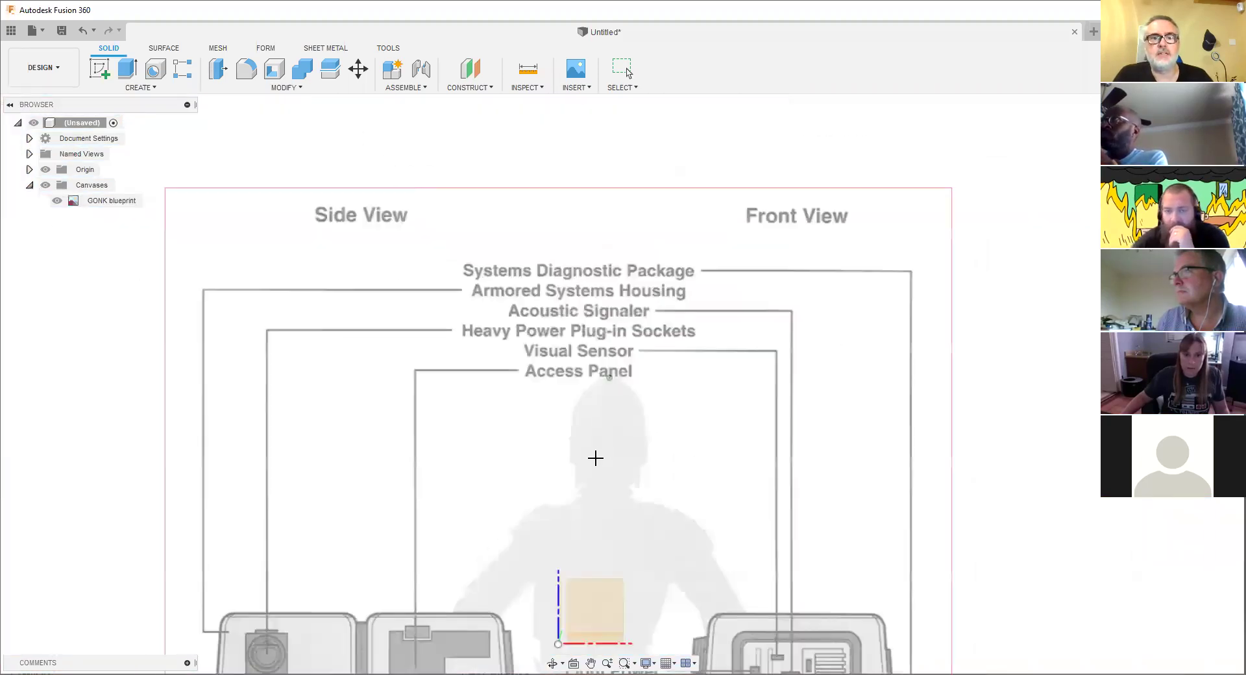
Place the second calibration point at the silhouette's feet and set the calibrated height to 300 mm.
scroll(600, 467, "up", 4)
scroll(607, 485, "up", 8)
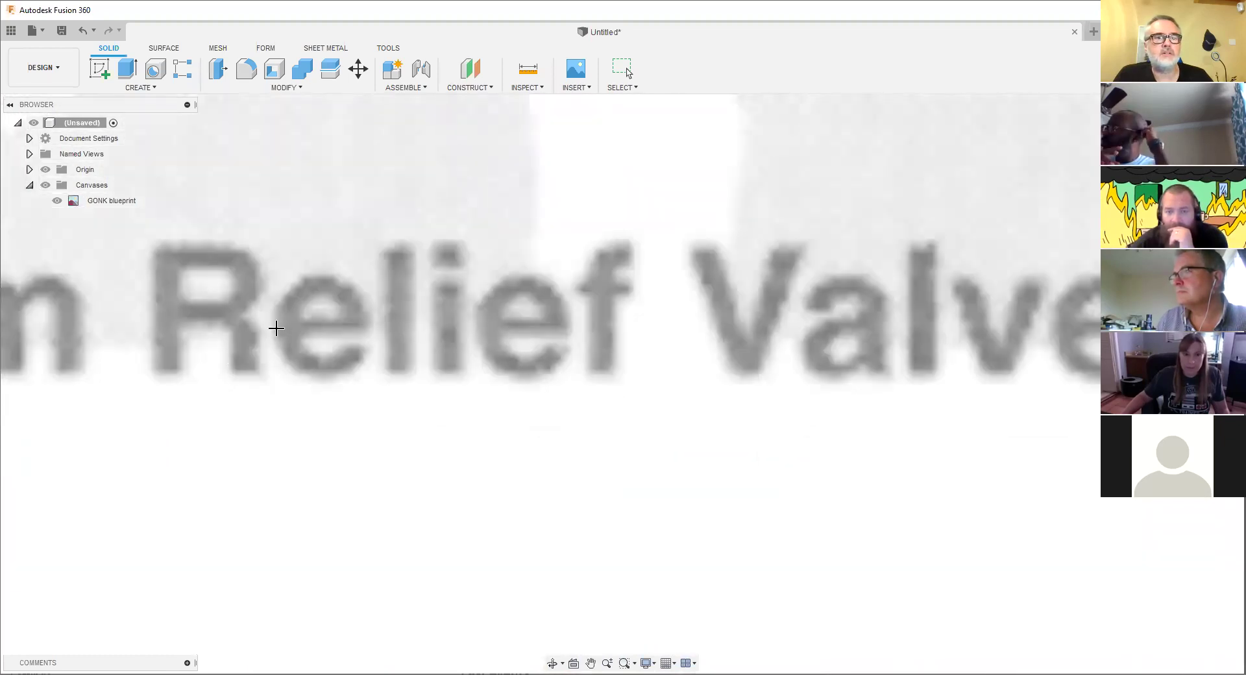
left_click(526, 338)
scroll(529, 305, "down", 8)
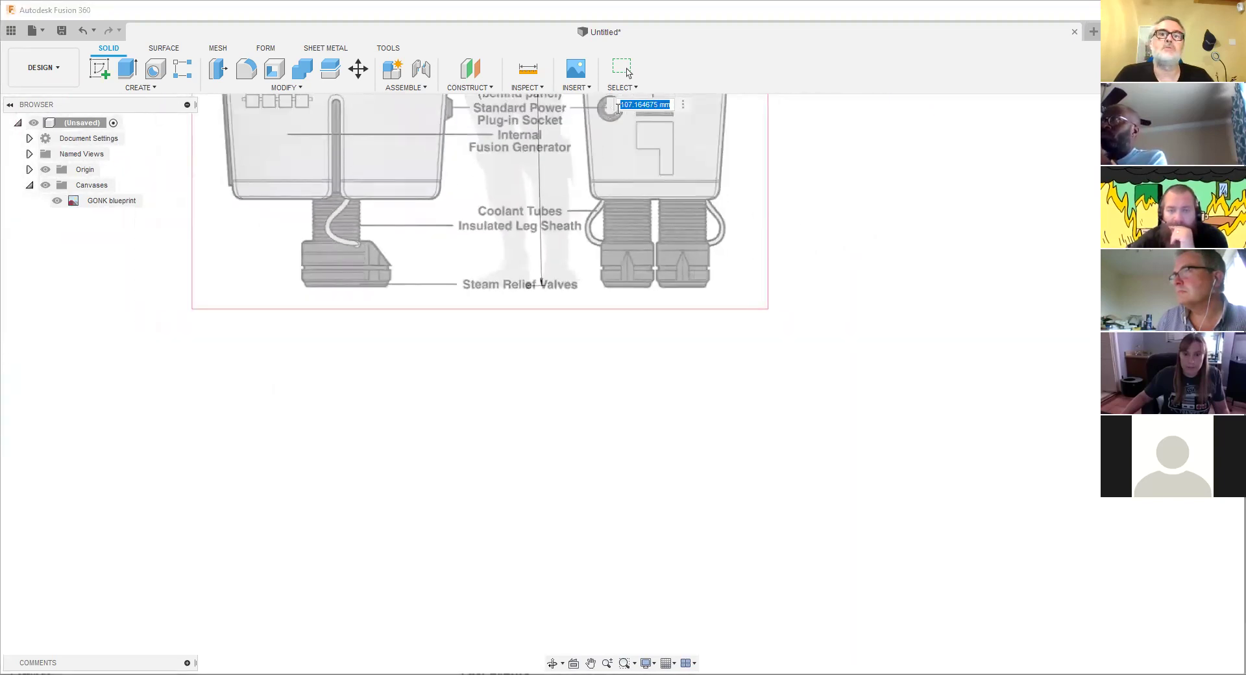
scroll(618, 109, "down", 3)
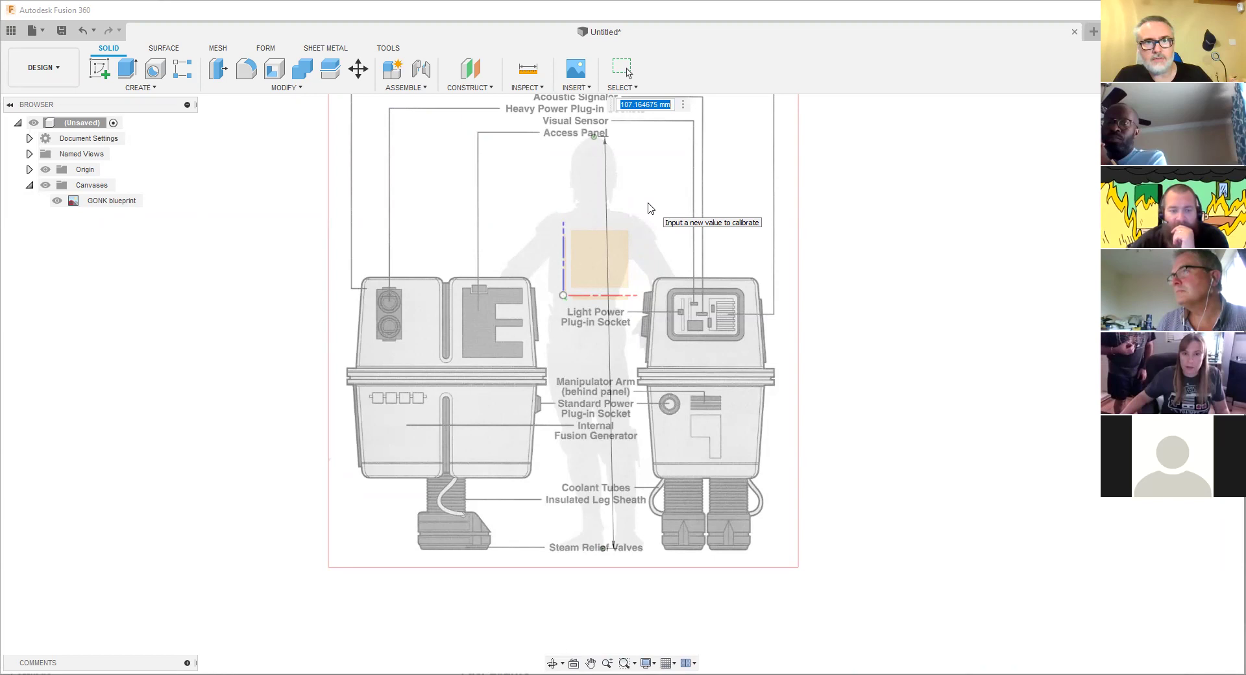
type("300")
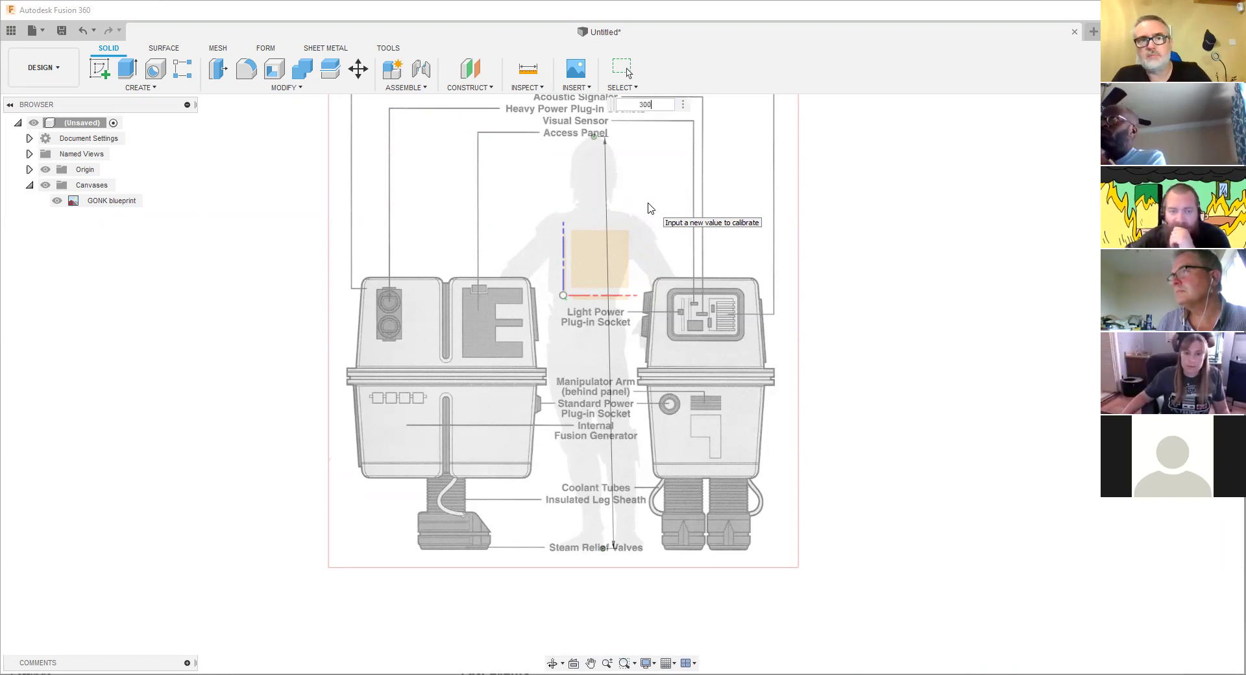
key("Return")
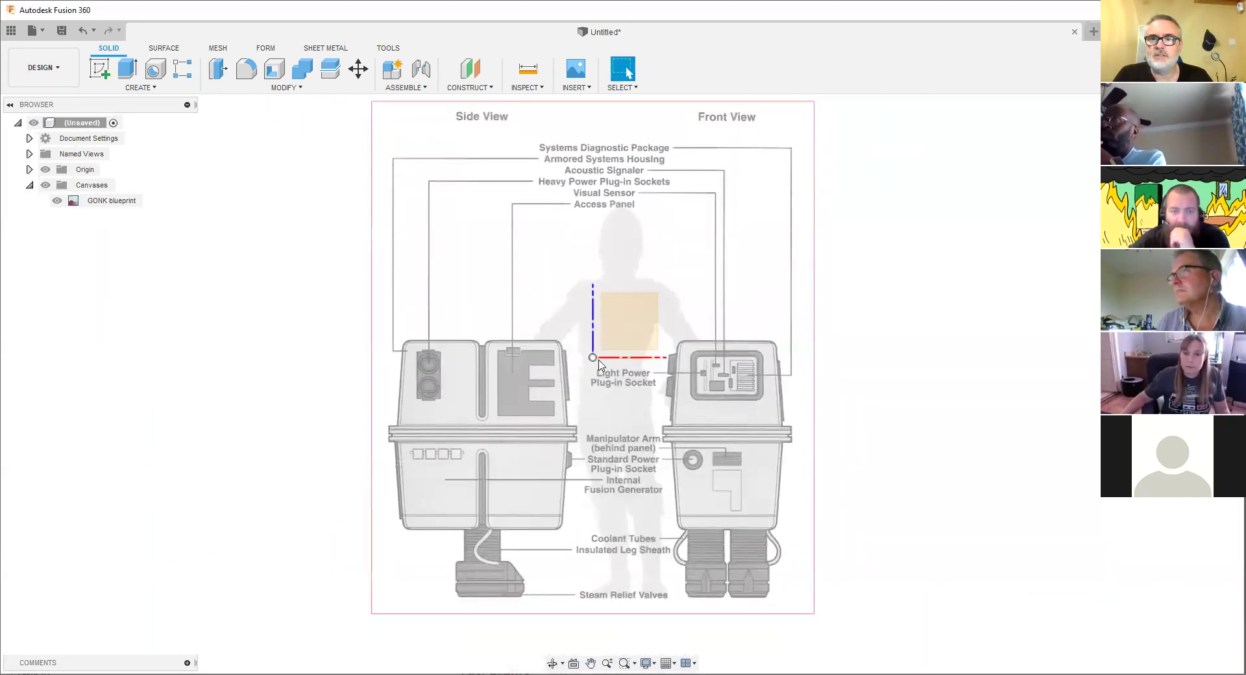
middle_click_drag(598, 357, 595, 375)
scroll(595, 375, "down", 1)
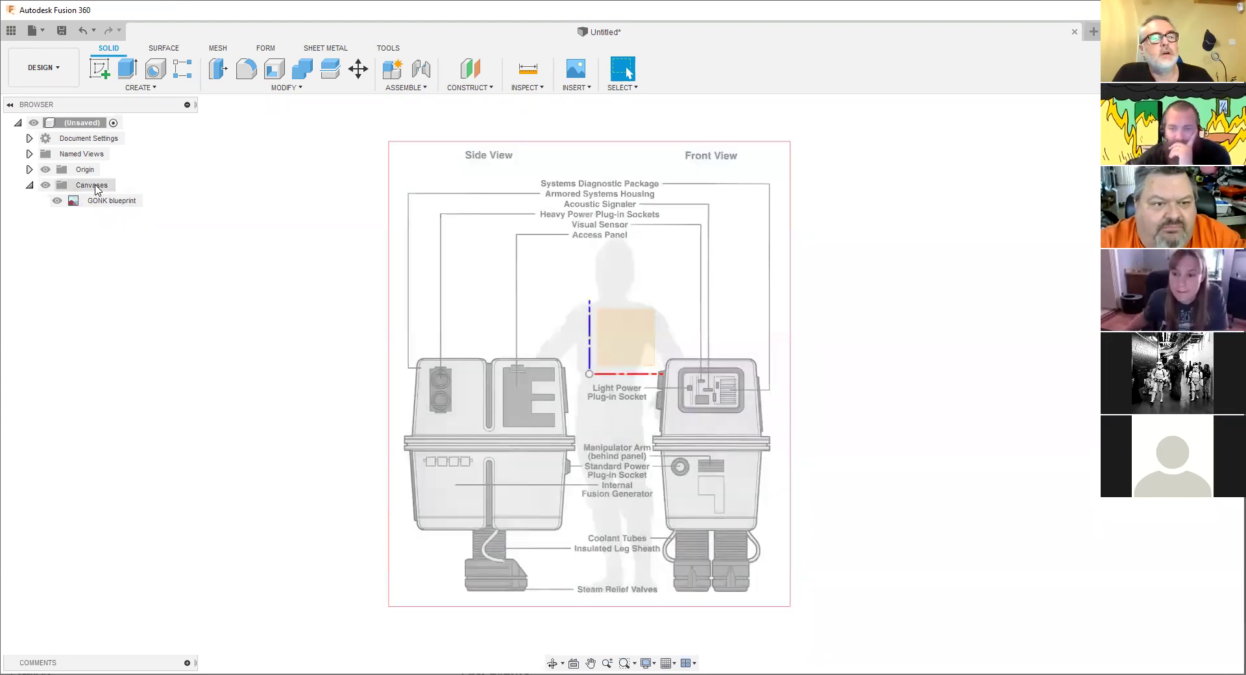
left_click(97, 200)
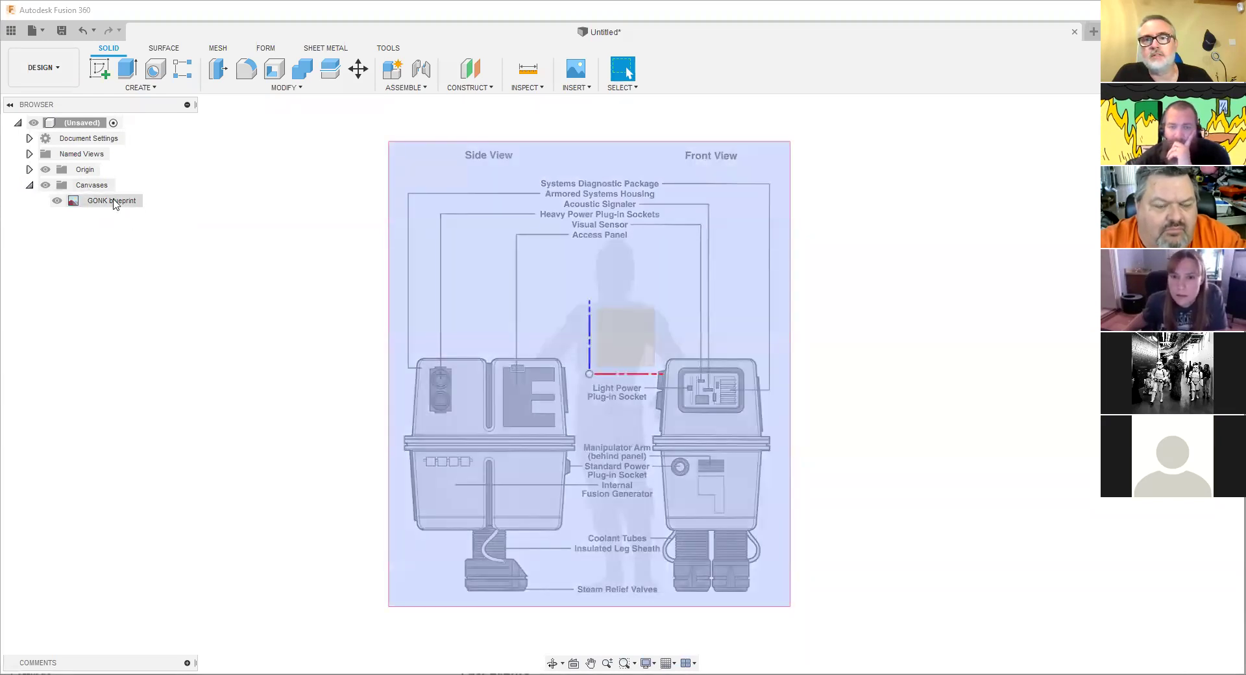
right_click(115, 204)
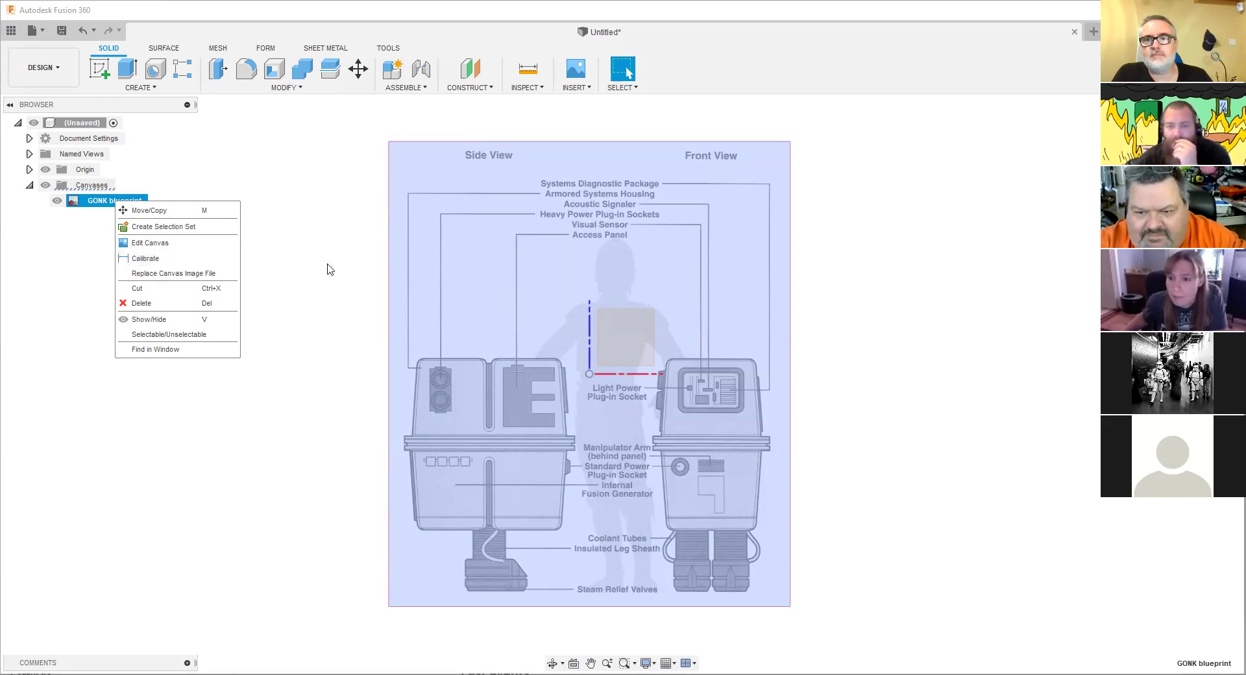
left_click(91, 226)
left_click(274, 201)
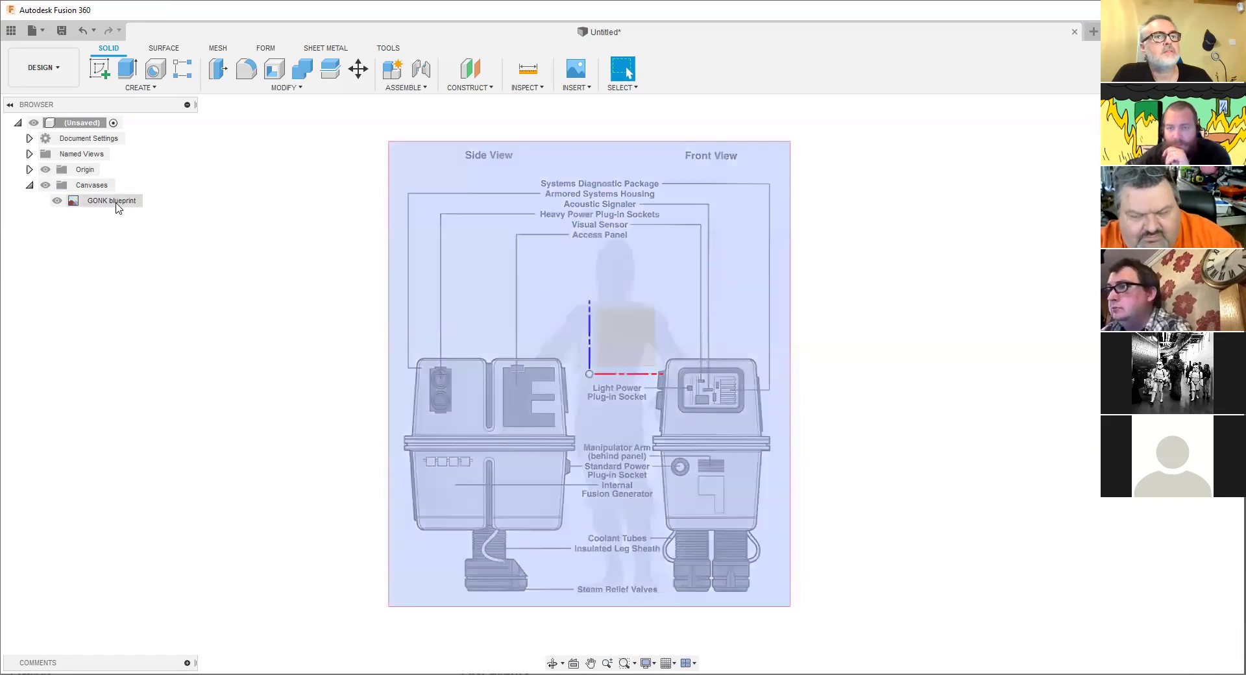
right_click(117, 206)
left_click(457, 130)
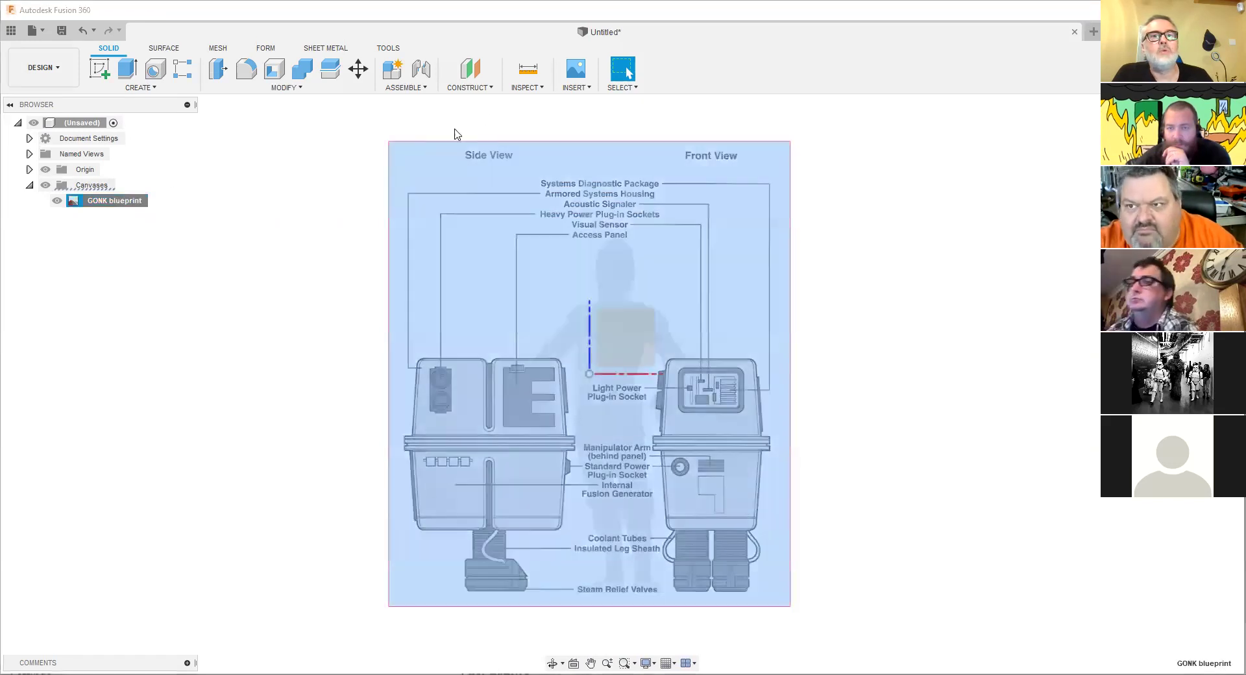
left_click(569, 88)
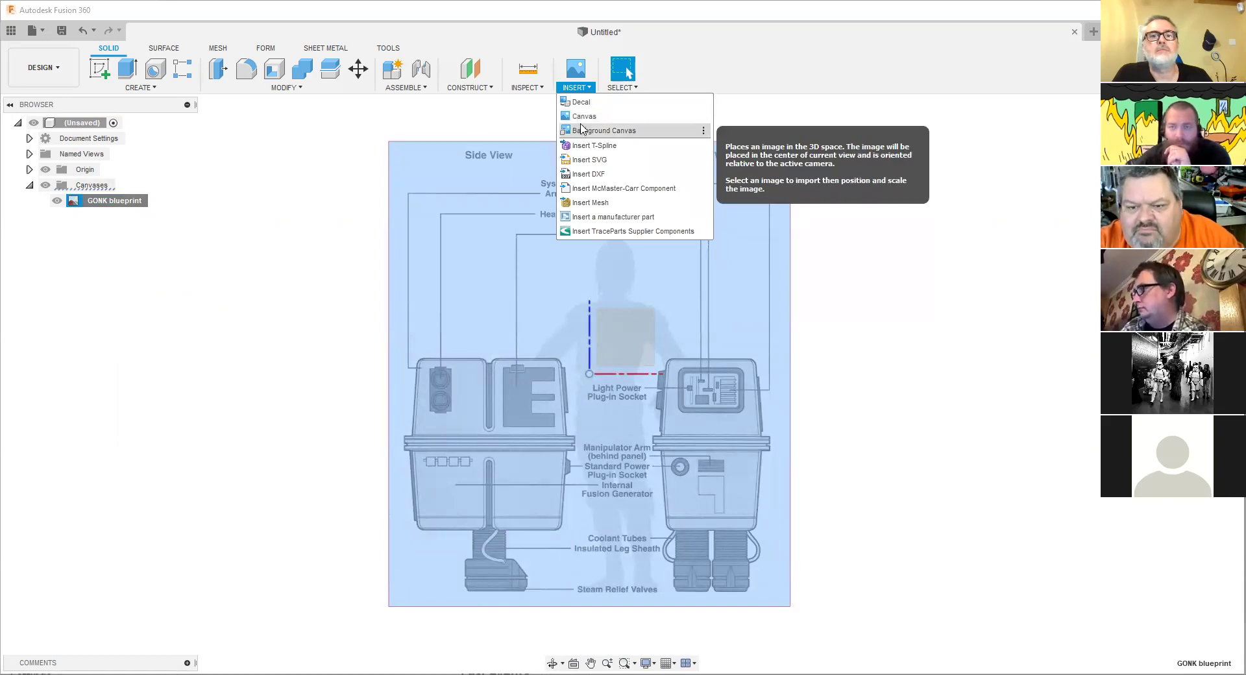
left_click(187, 205)
right_click(113, 204)
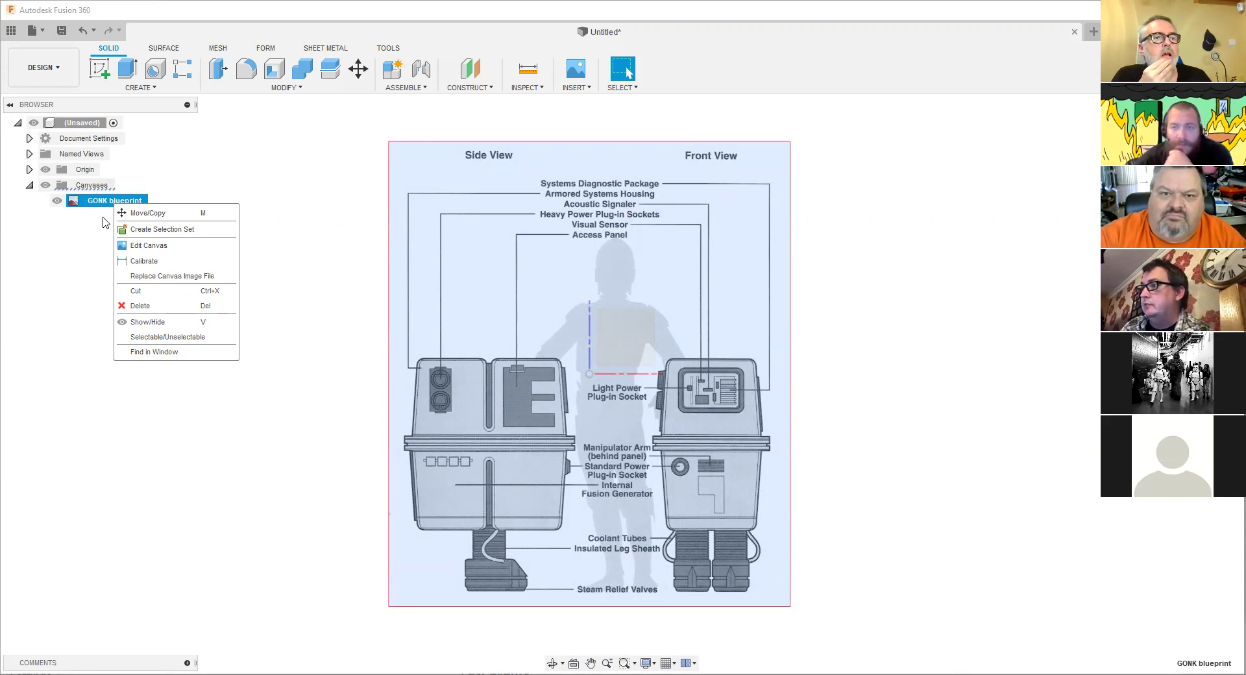
right_click(83, 171)
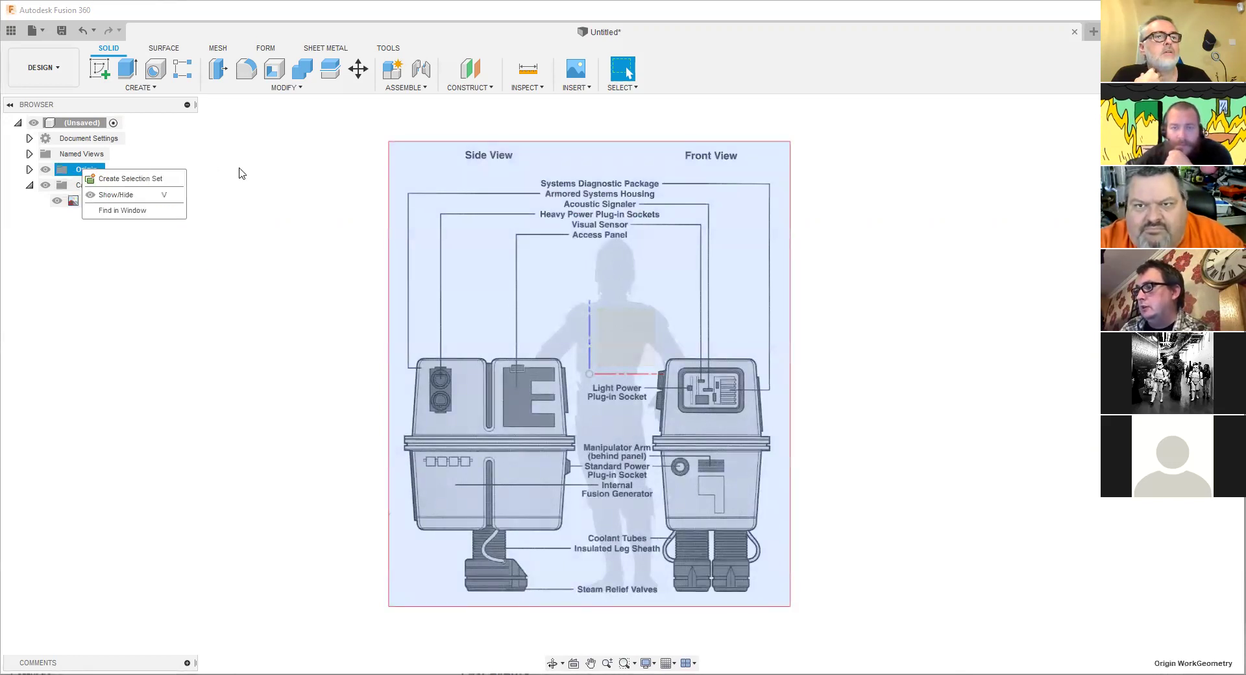
left_click(239, 173)
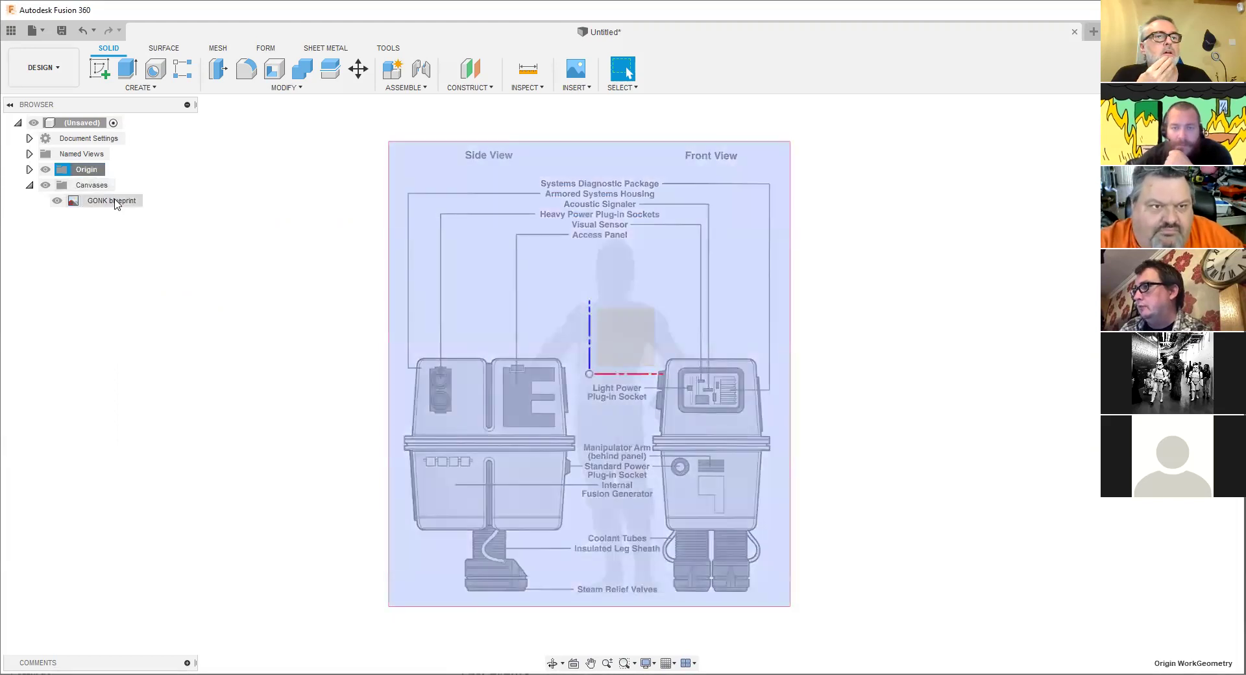
right_click(115, 204)
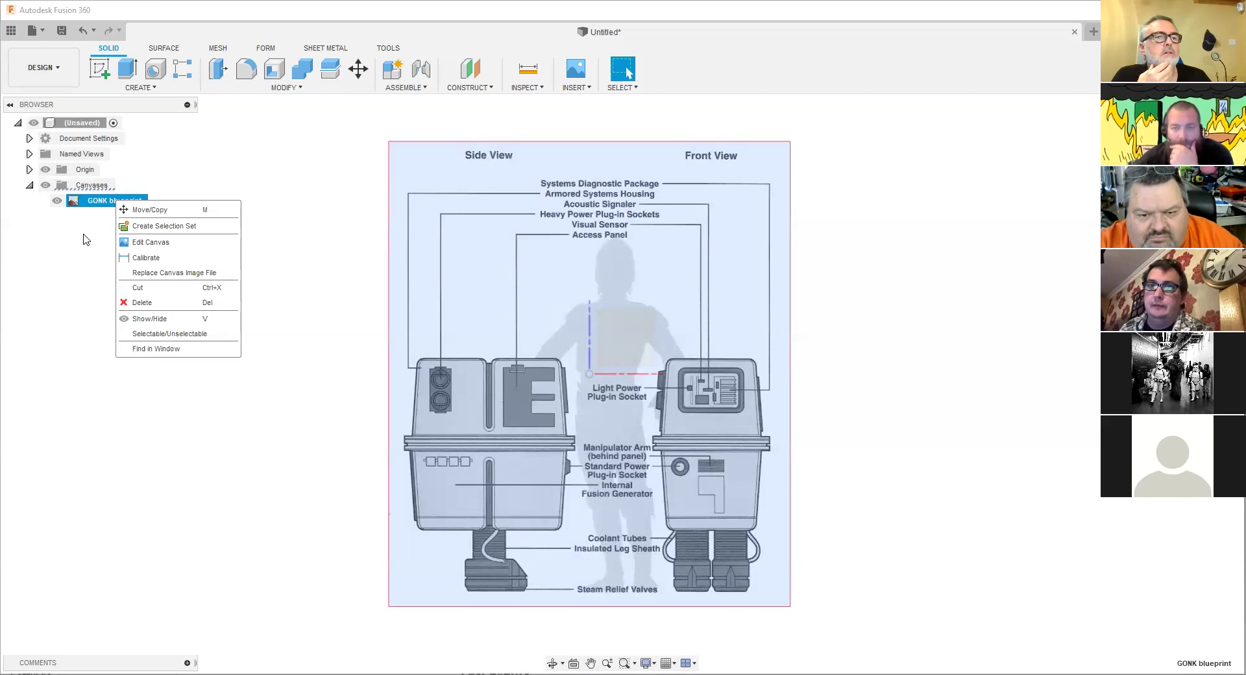
left_click(89, 174)
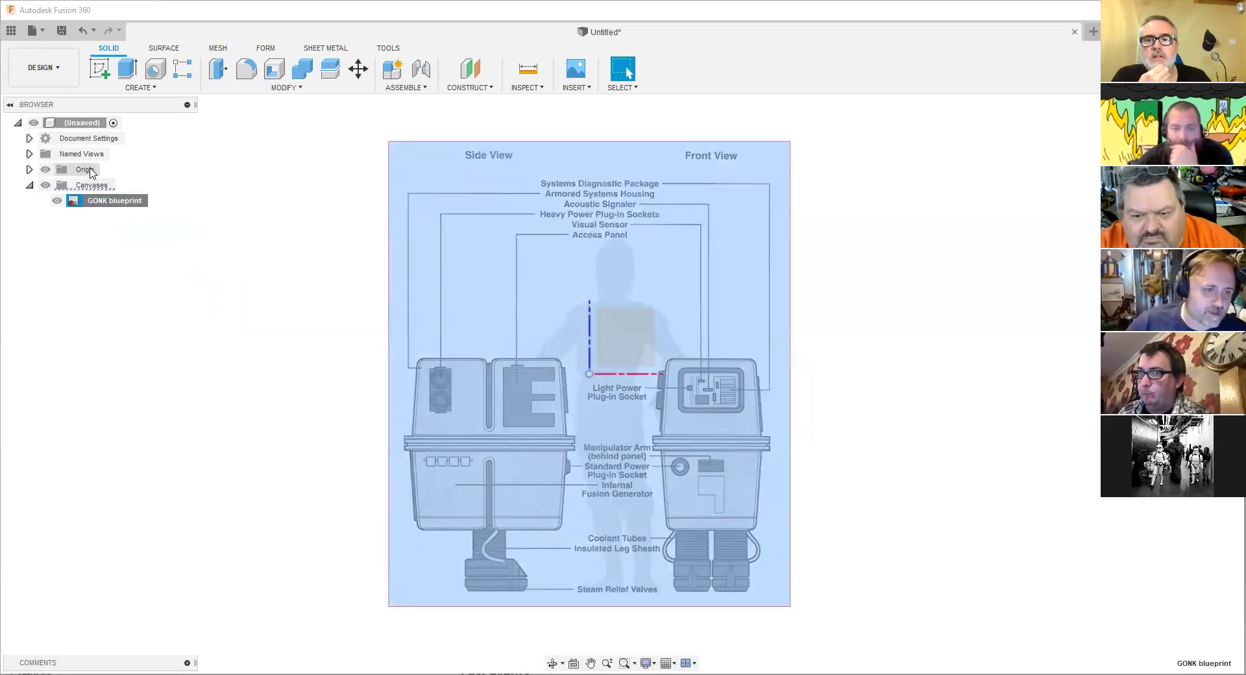
right_click(100, 205)
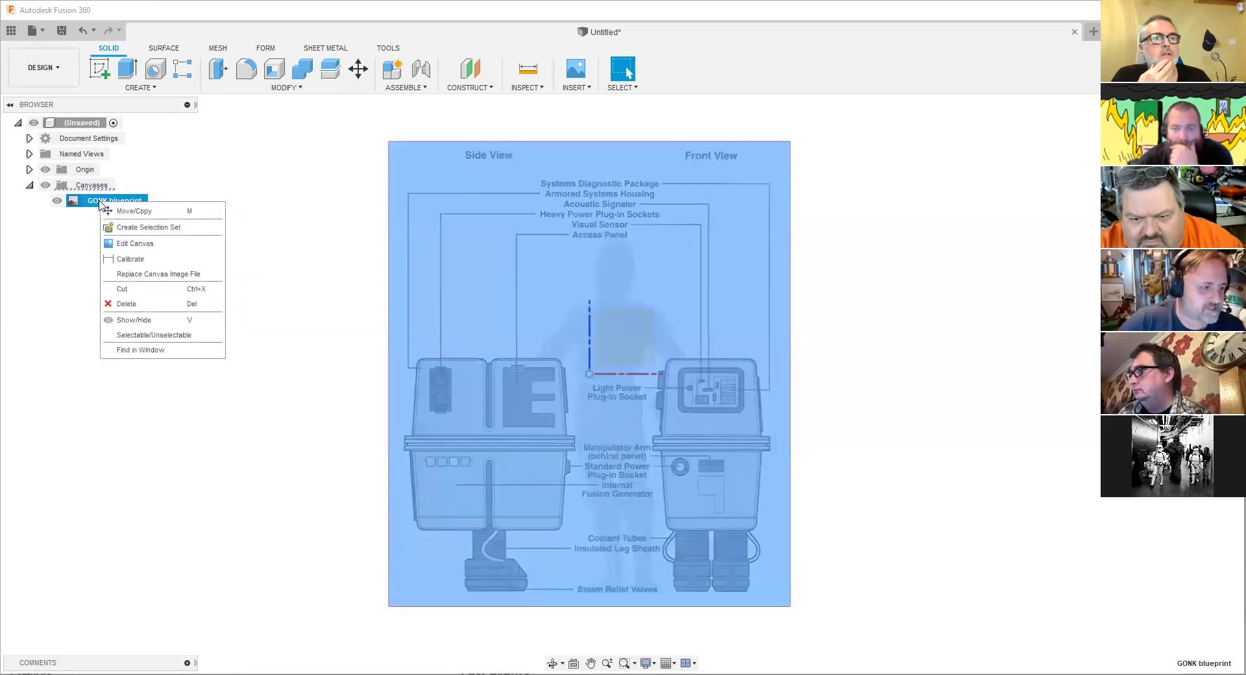
key("Escape")
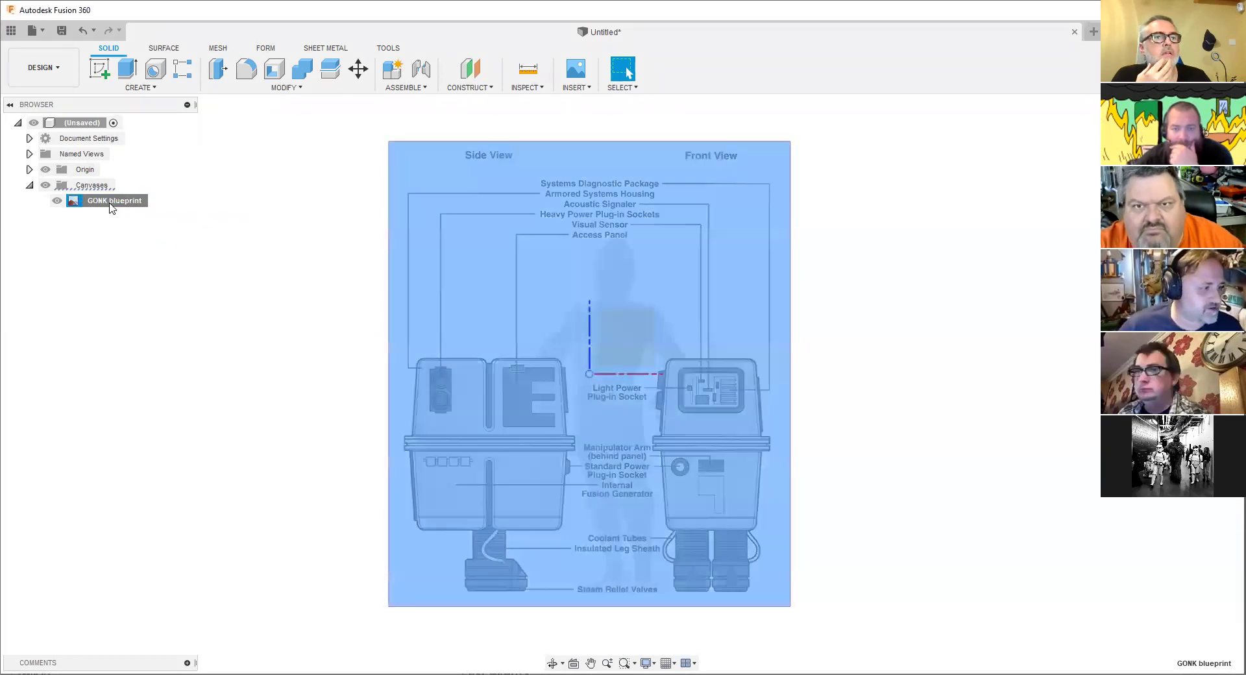
right_click(111, 204)
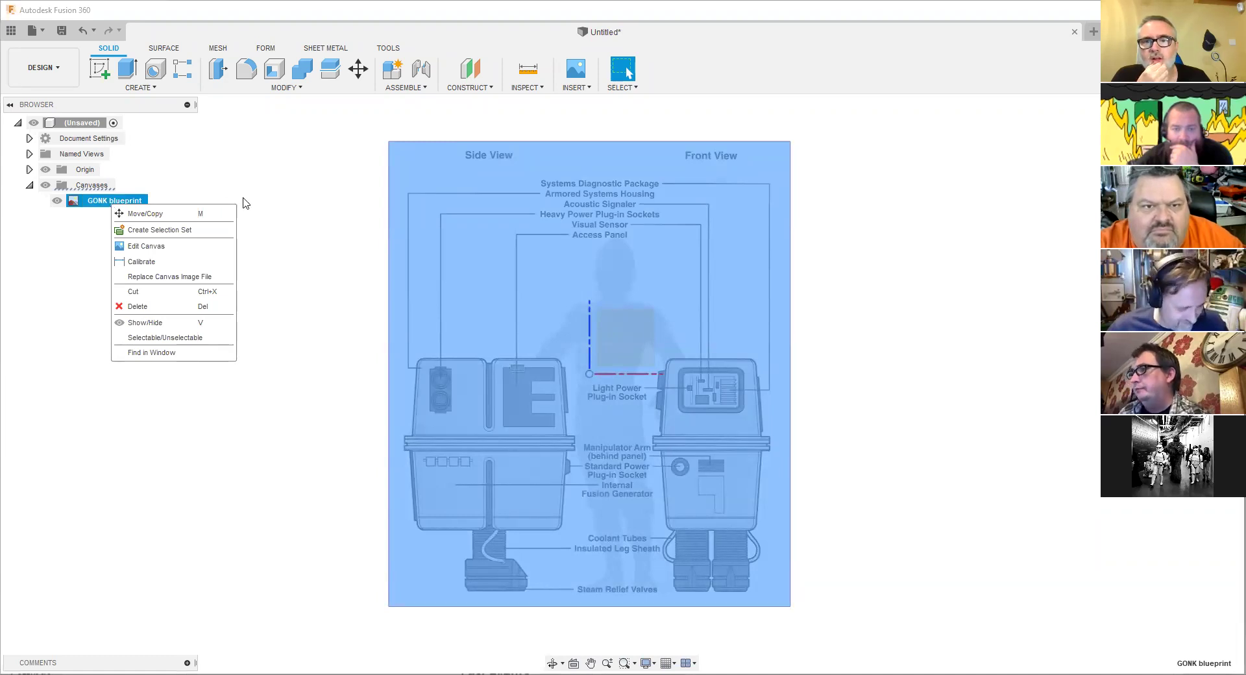
left_click(290, 362)
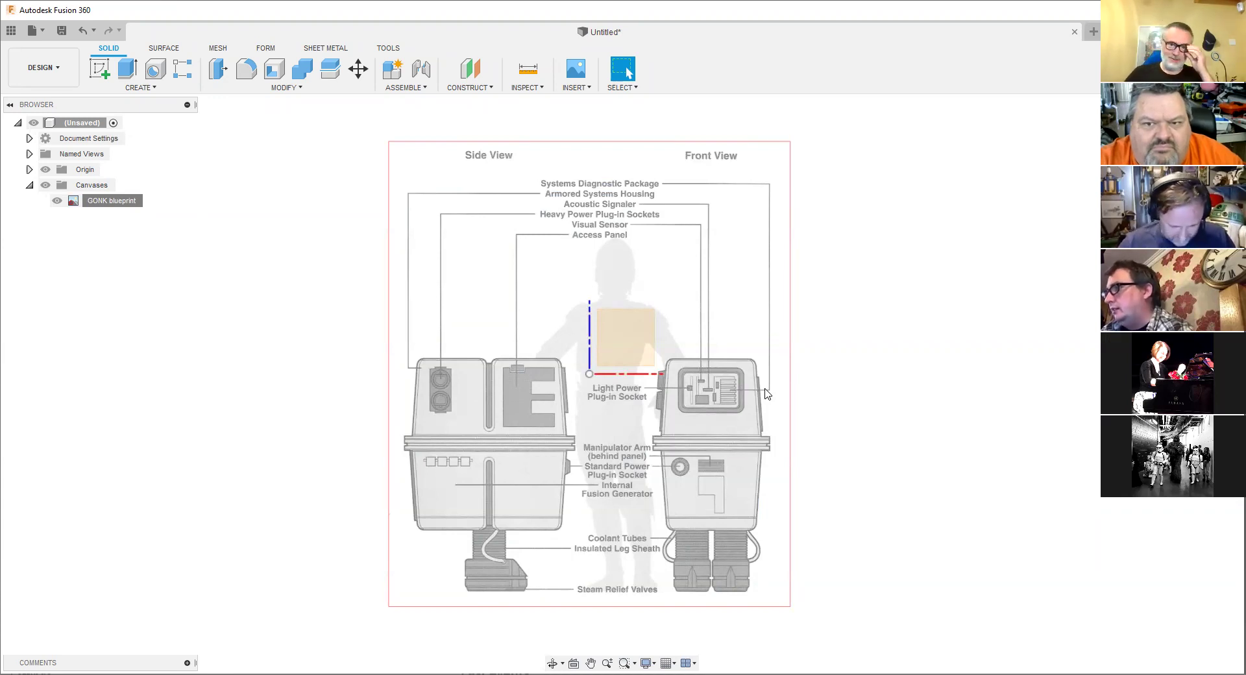
Calibrate the GONK blueprint canvas again, picking the top of the silhouette's head as the first point.
mouse_move(572, 375)
middle_mouse_down("shift")
mouse_move(549, 405)
mouse_move(583, 355)
mouse_move(566, 404)
mouse_move(573, 379)
middle_mouse_up("shift")
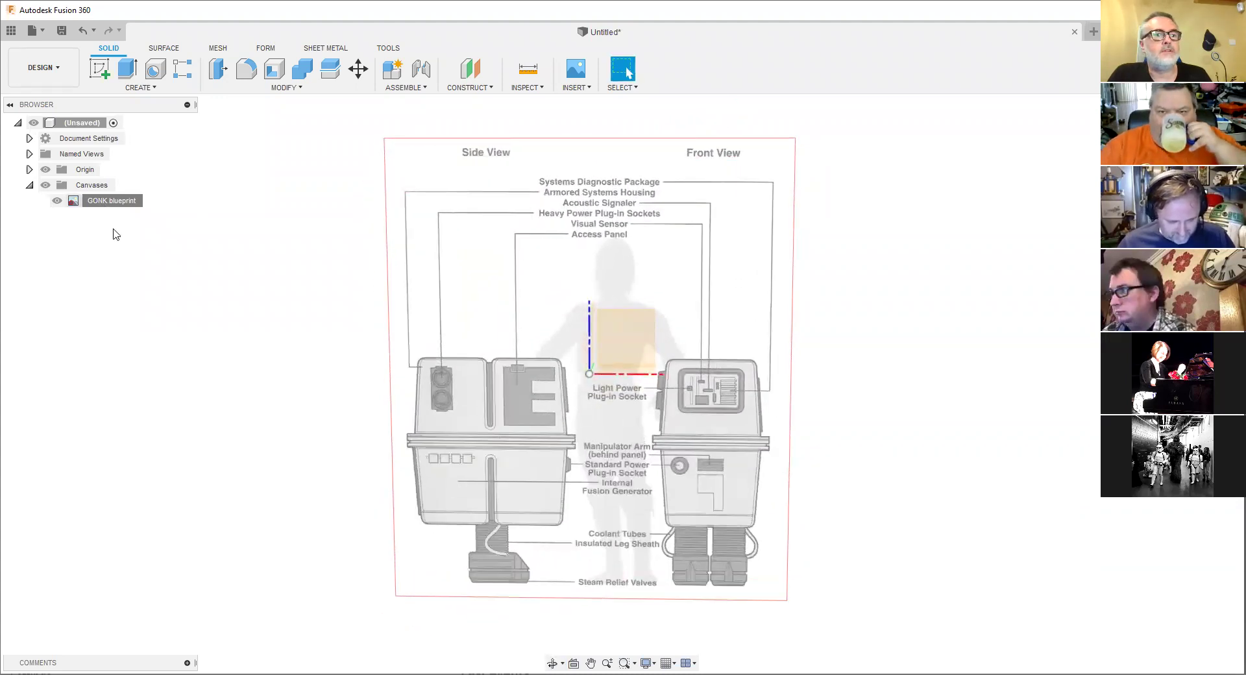
right_click(103, 201)
left_click(133, 260)
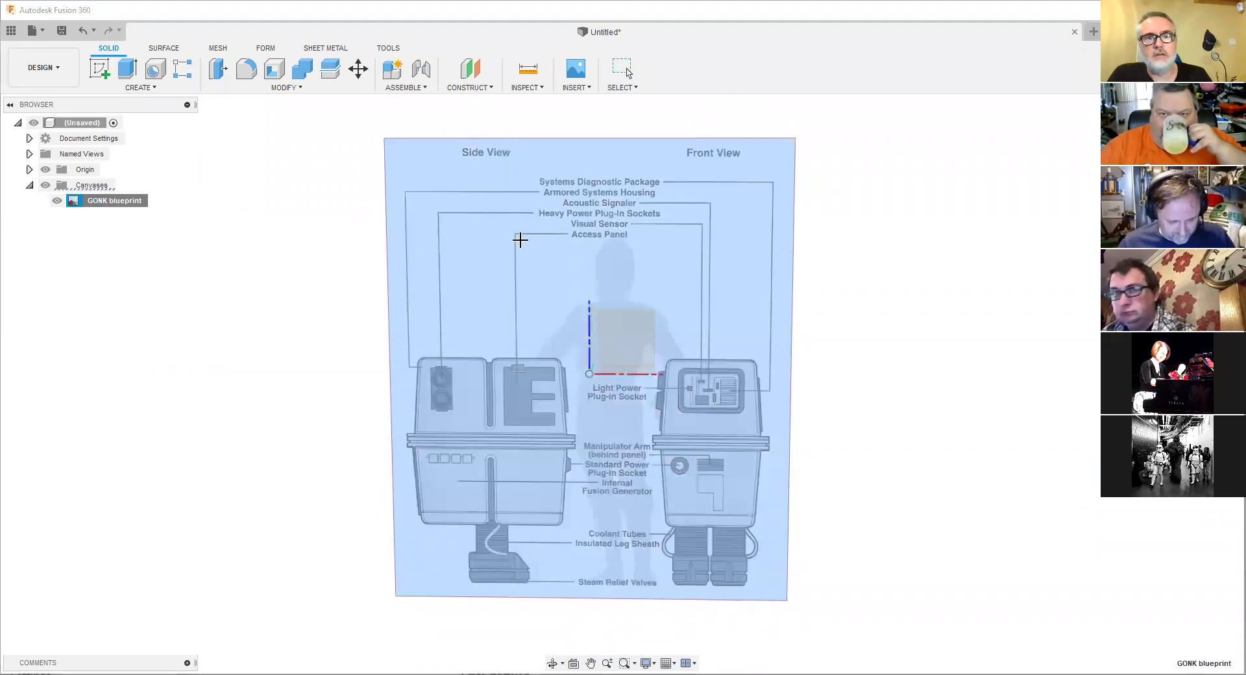
scroll(610, 262, "up", 2)
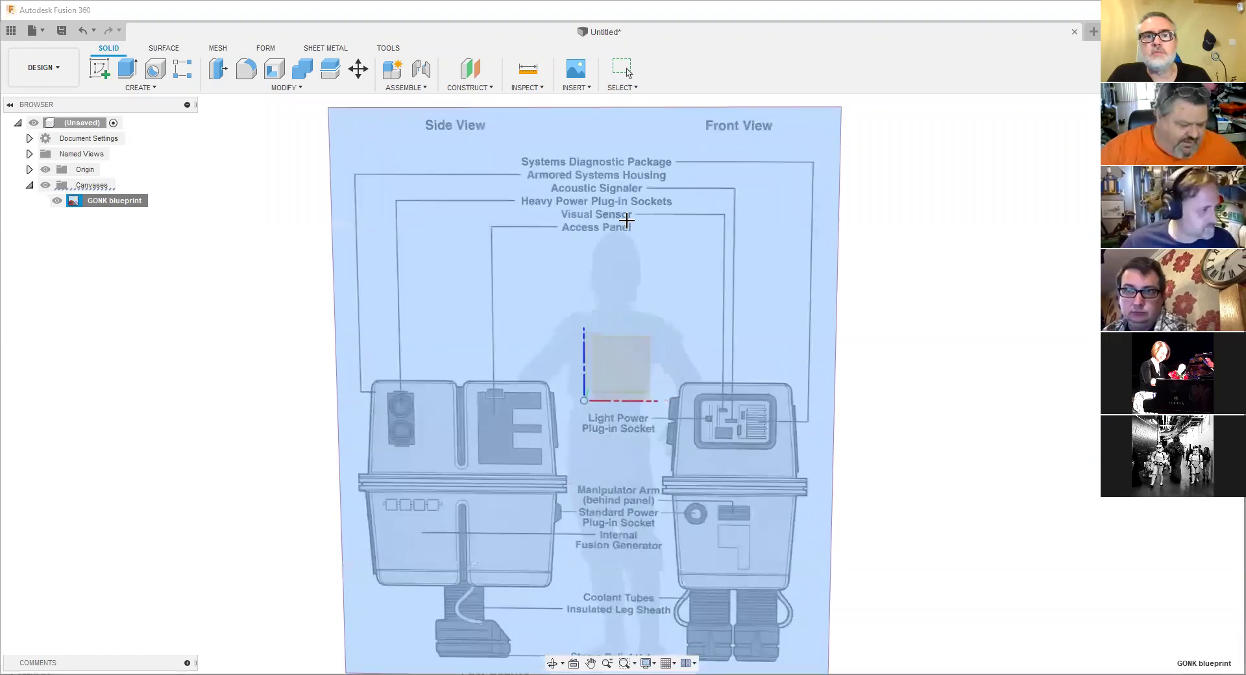
scroll(610, 182, "up", 5)
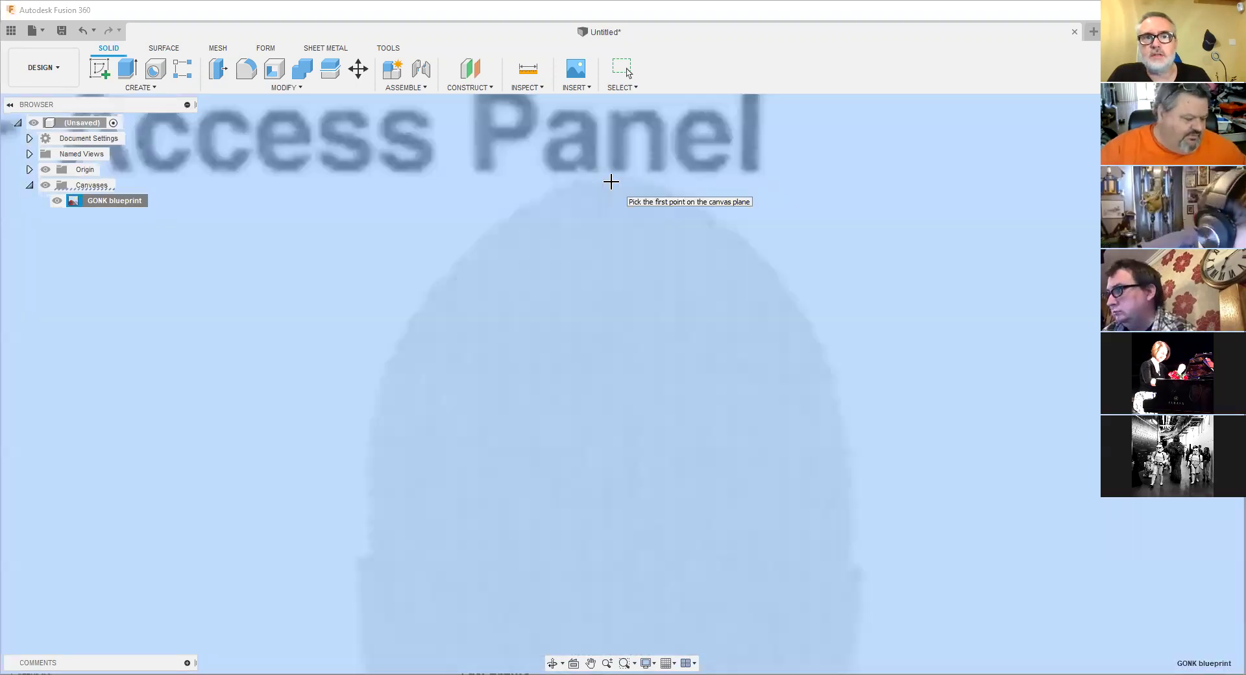
scroll(558, 469, "down", 7)
Pick the silhouette's feet at the Steam Relief Valves label as the second point and enter 300 mm as the calibrated distance.
middle_click_drag(524, 363, 526, 204)
scroll(586, 502, "up", 7)
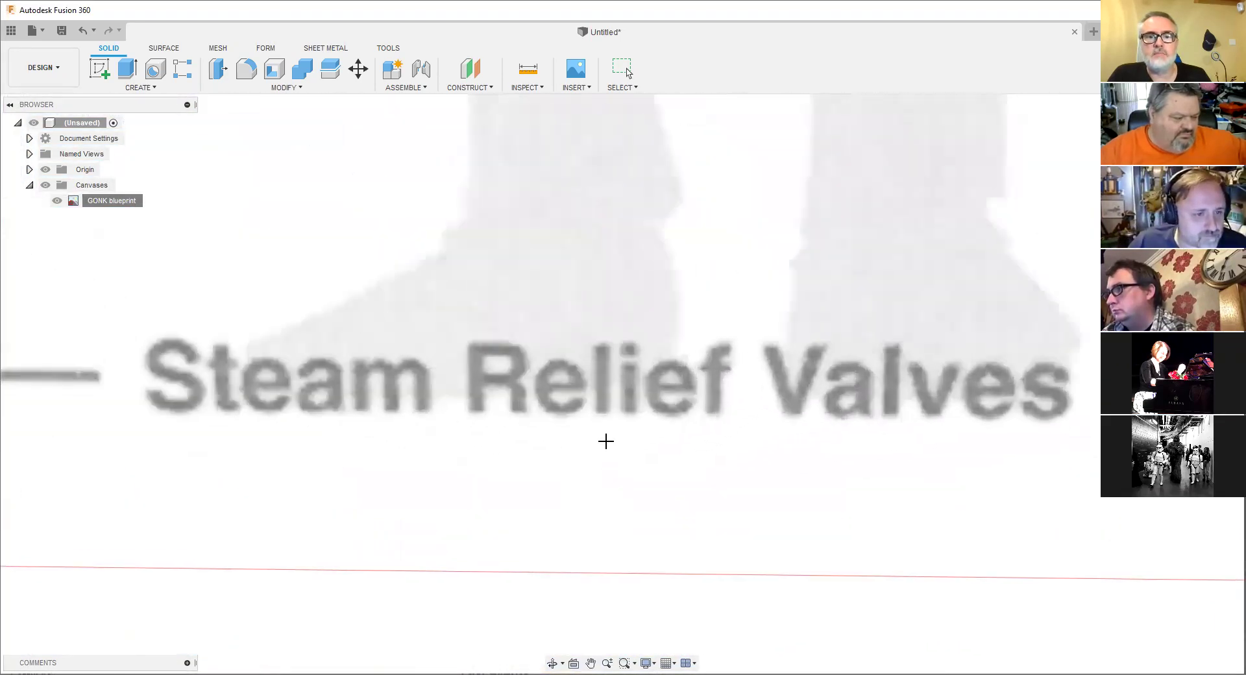
scroll(606, 441, "up", 2)
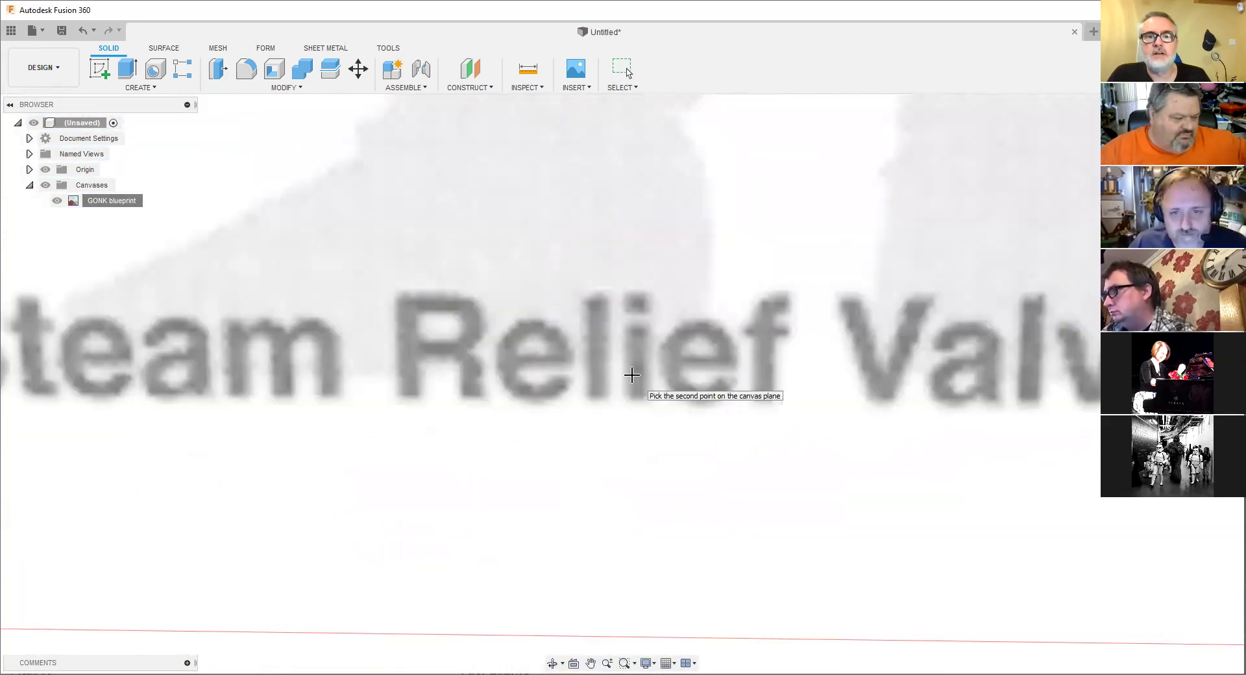
left_click(632, 374)
scroll(634, 376, "down", 10)
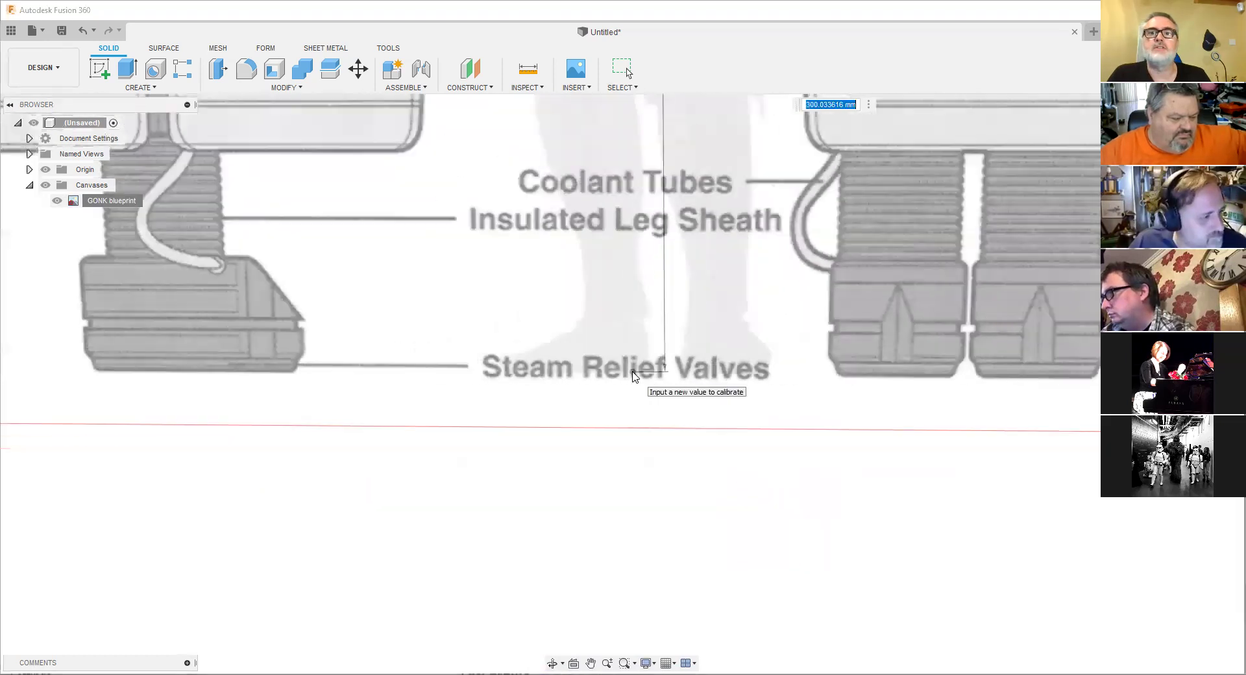
middle_click_drag(575, 564, 558, 579)
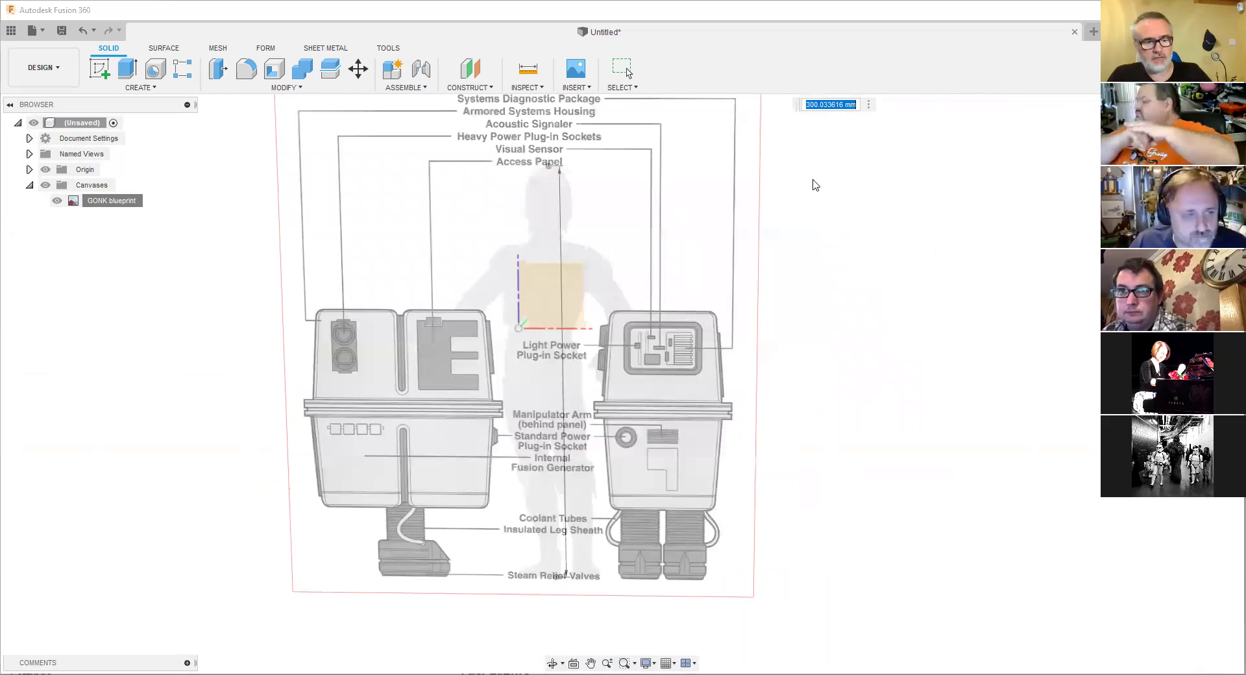
type("300")
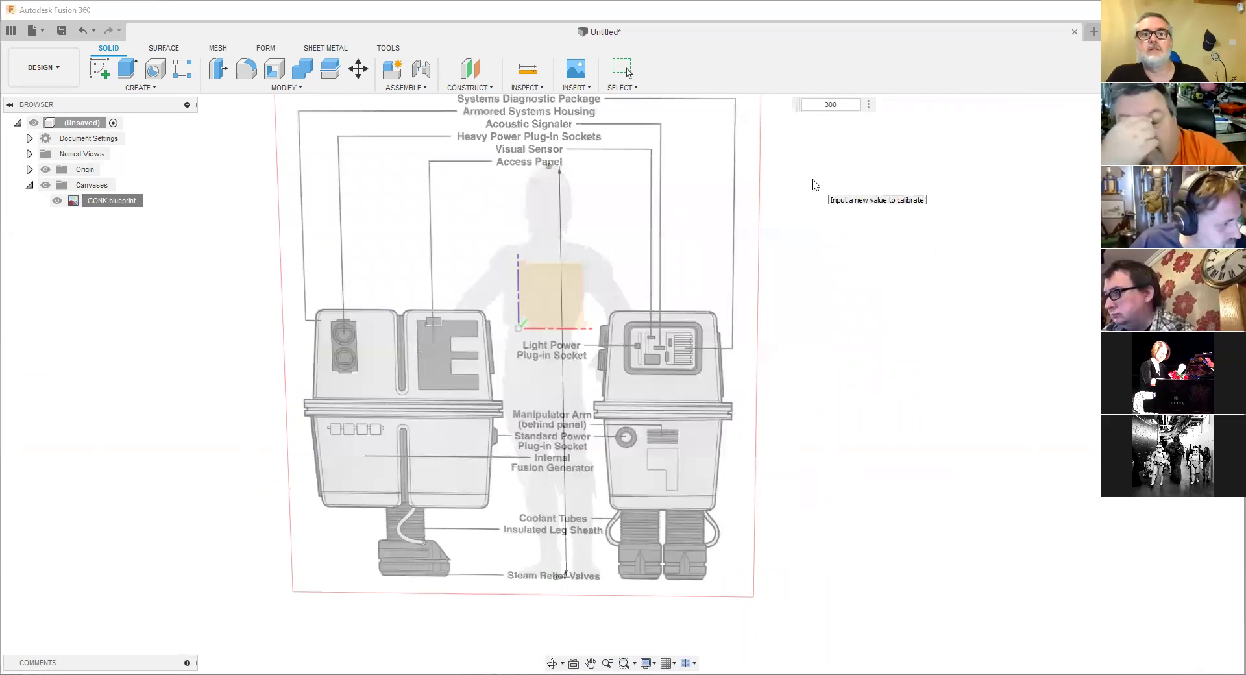
key("Return")
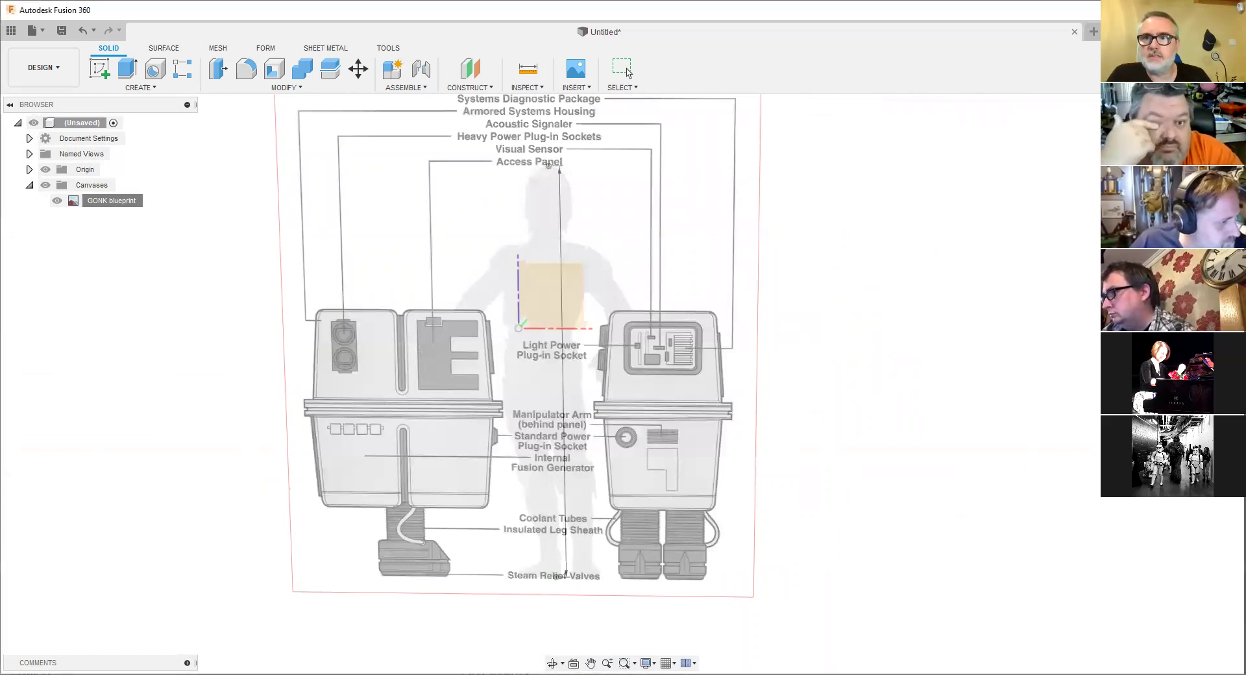
Leave the canvas calibration and examine the side and front views of the GONK blueprint.
left_click(629, 72)
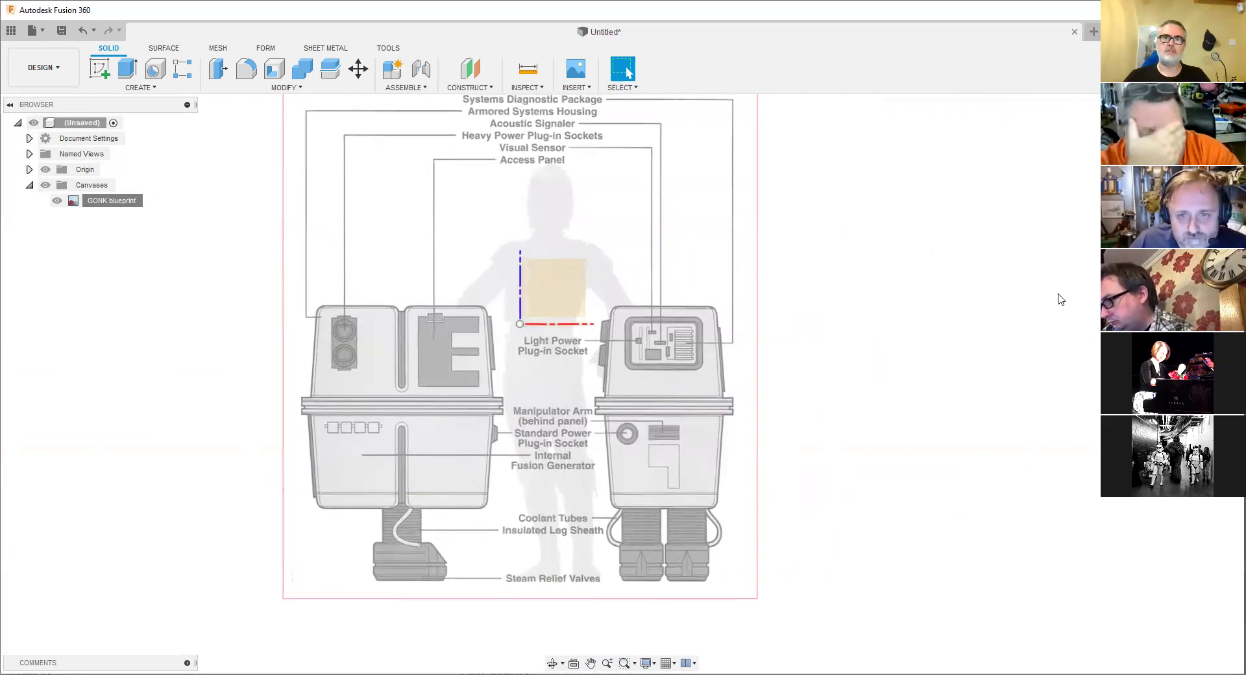
middle_click_drag(439, 392, 447, 437)
scroll(450, 440, "down", 2)
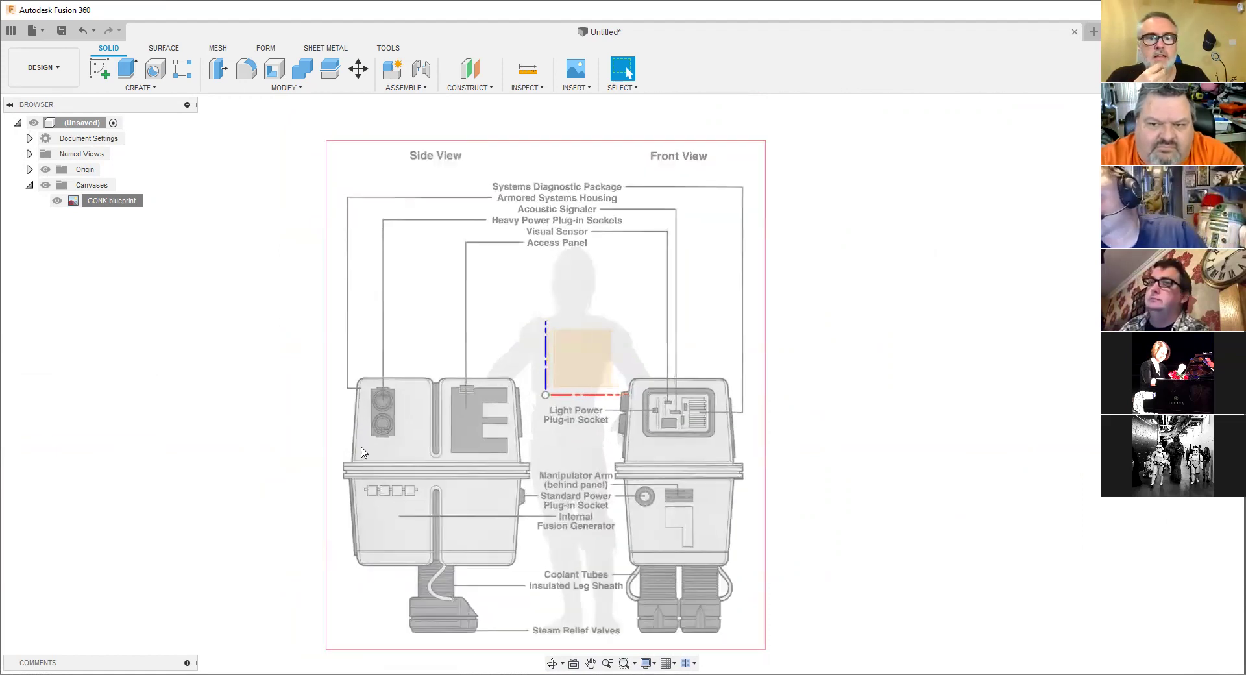
scroll(363, 448, "up", 2)
scroll(439, 416, "up", 3)
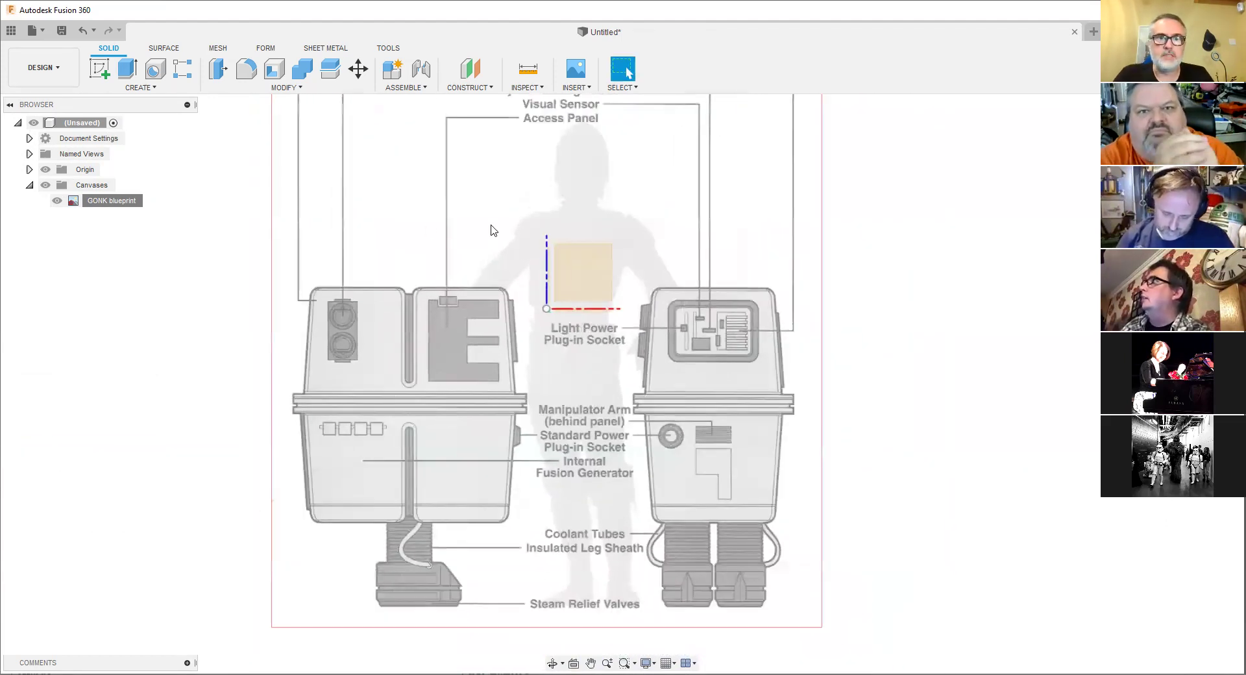
scroll(485, 310, "down", 2)
middle_click_drag(413, 357, 439, 400)
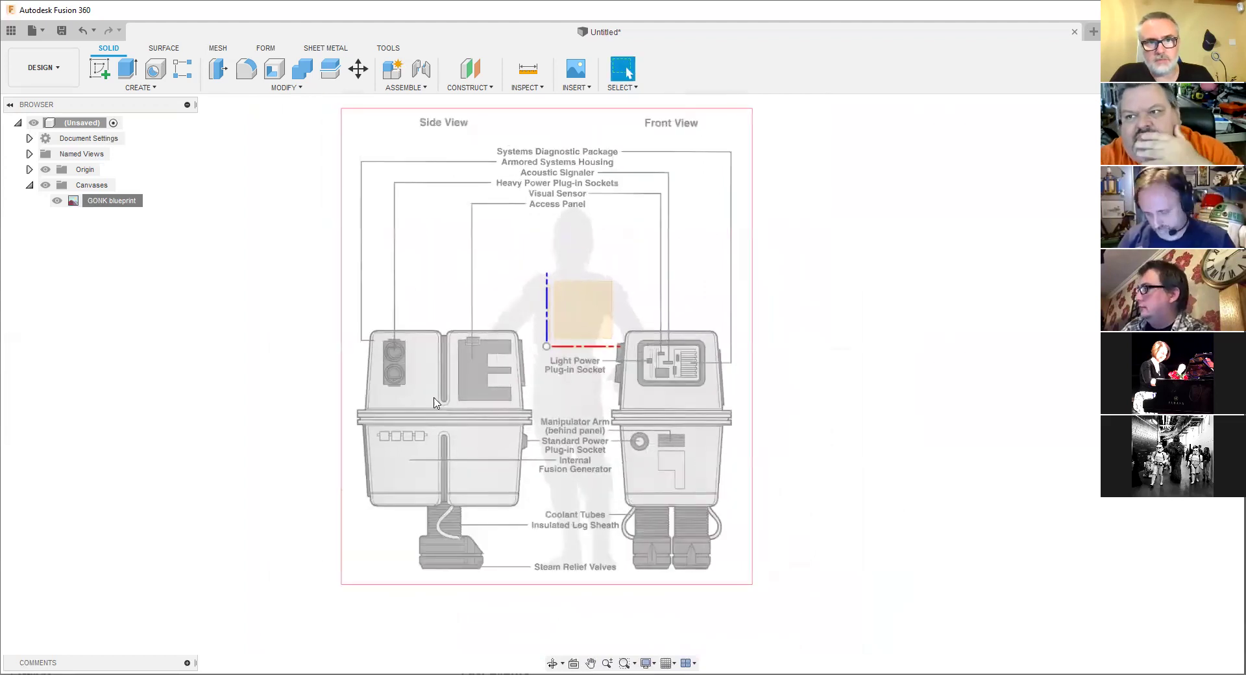
middle_click_drag(411, 354, 405, 378)
key("Escape")
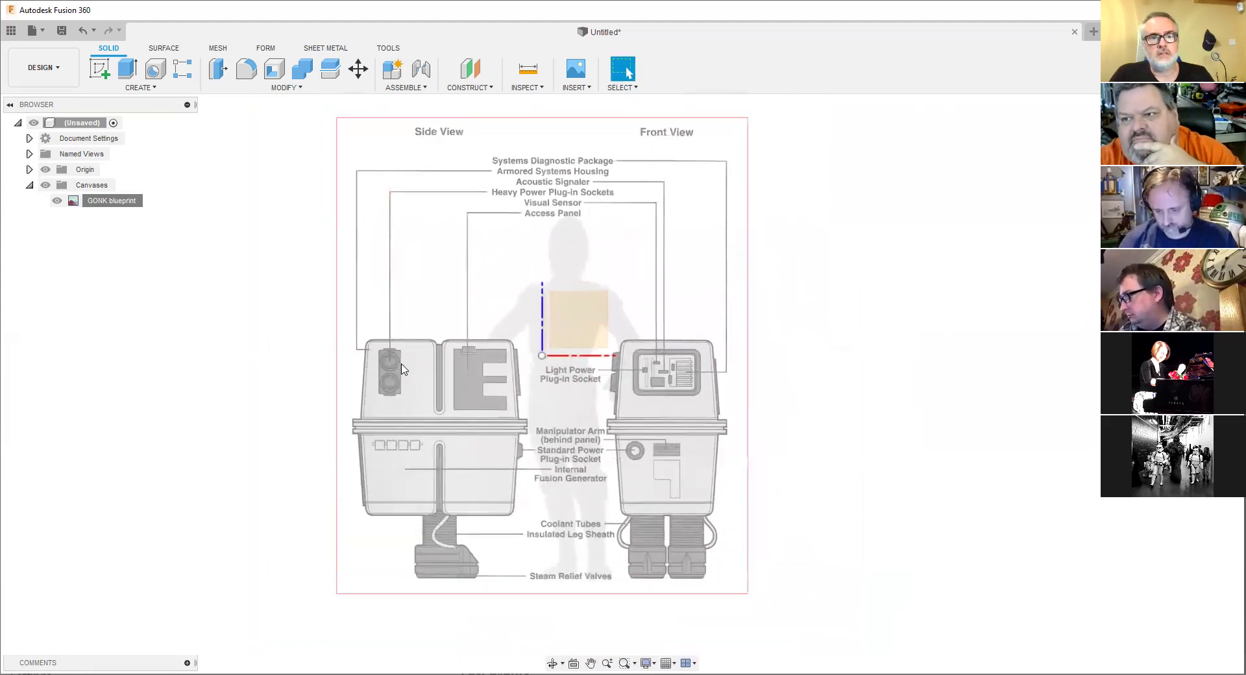
scroll(402, 369, "up", 2)
scroll(403, 368, "down", 2)
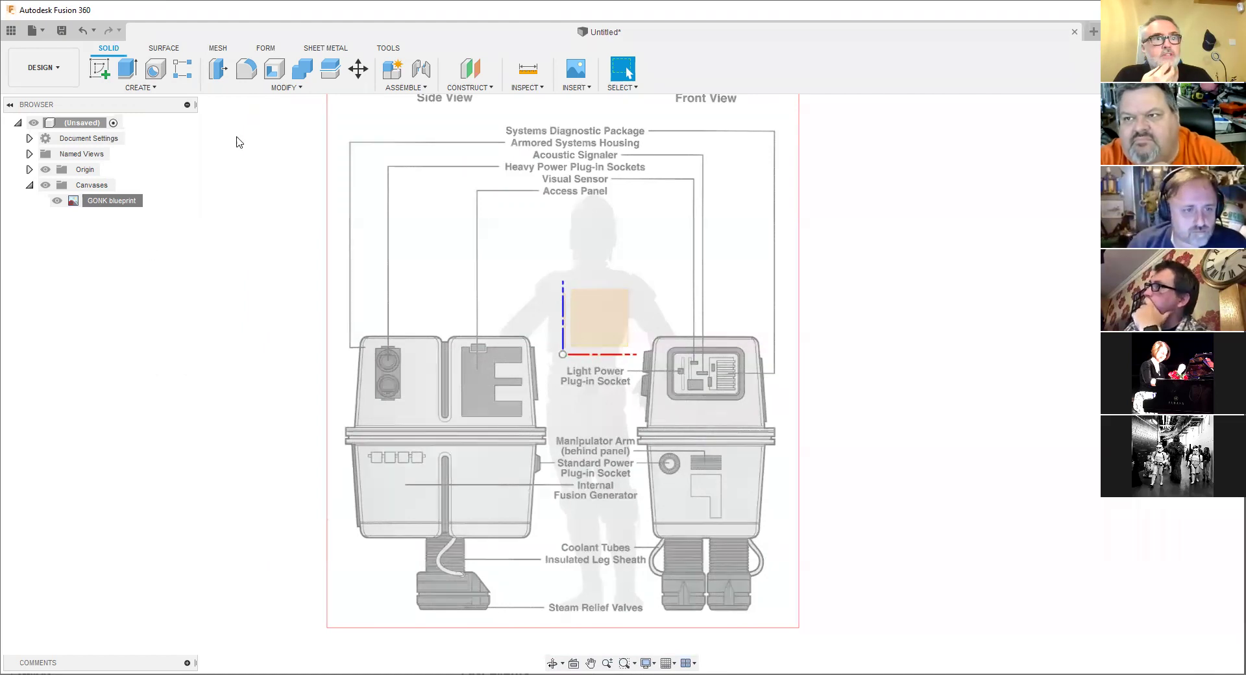
Create a new sketch on the vertical origin plane that carries the GONK blueprint canvas.
left_click(149, 91)
left_click(207, 161)
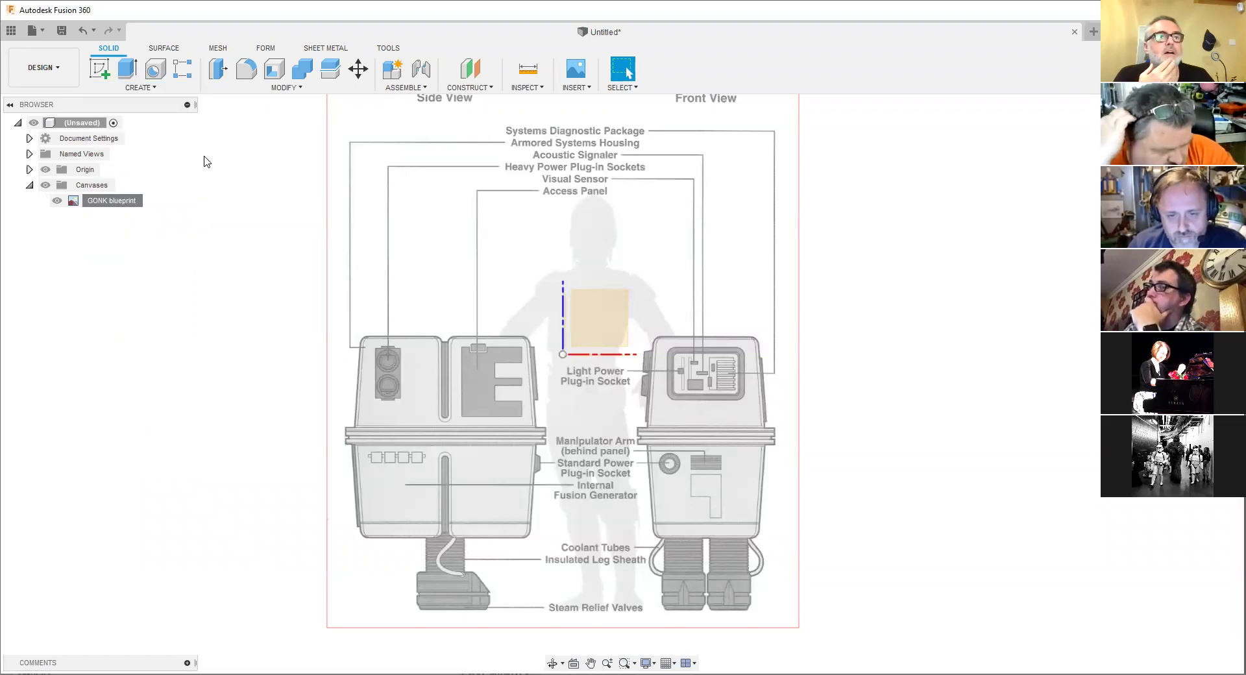
left_click(207, 161)
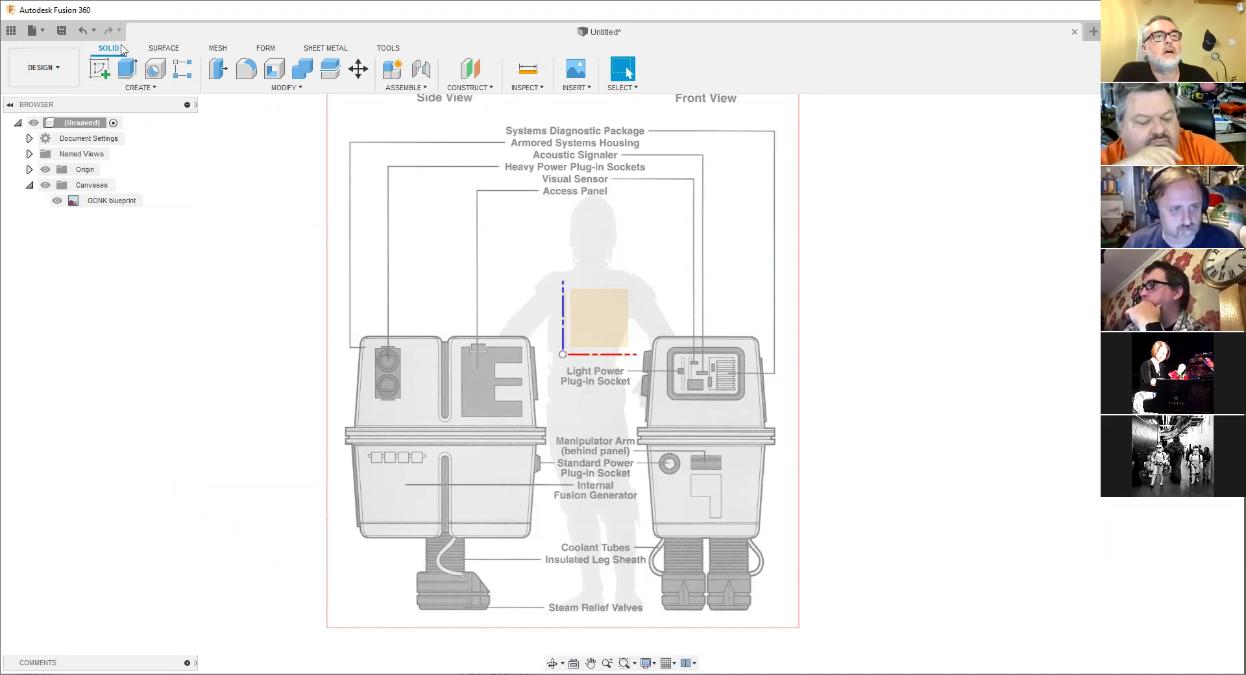
left_click(99, 71)
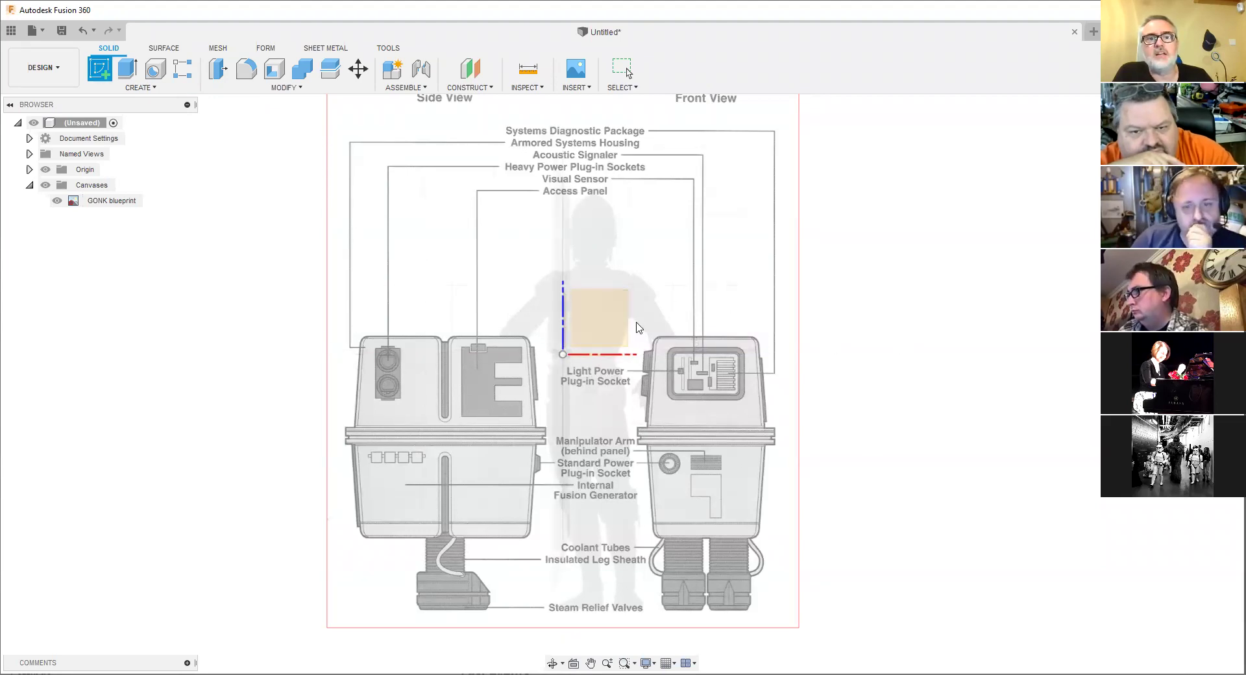
scroll(604, 286, "up", 2)
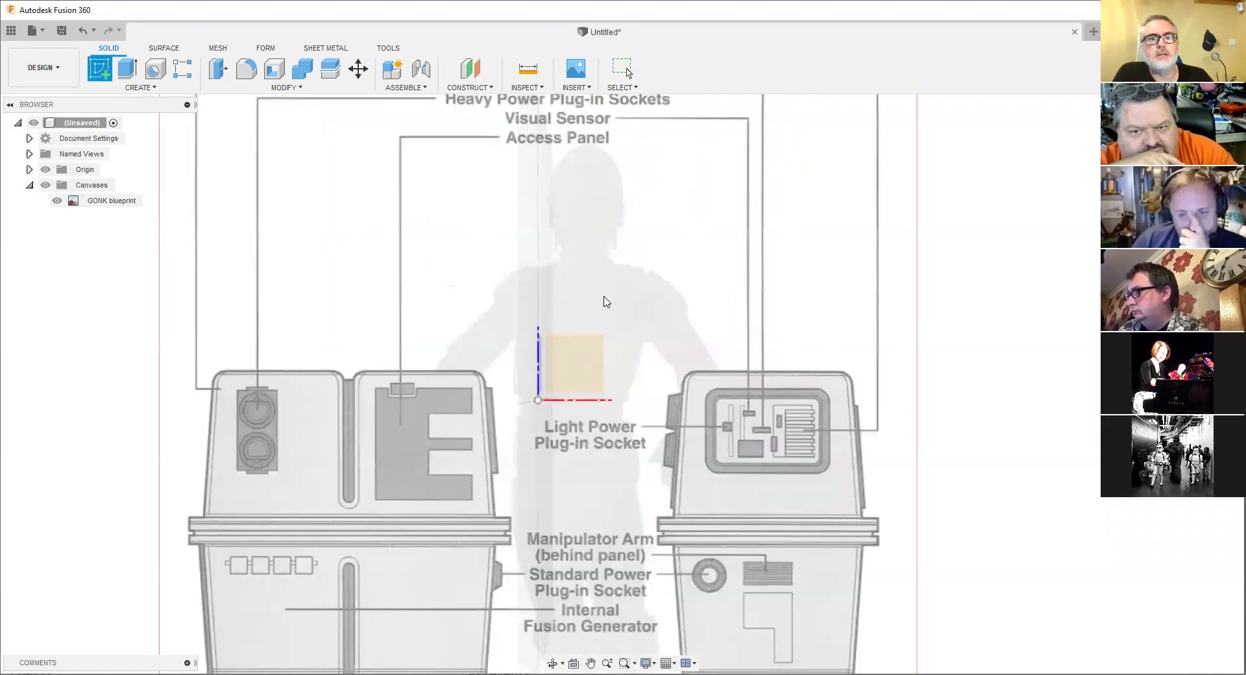
left_click(594, 363)
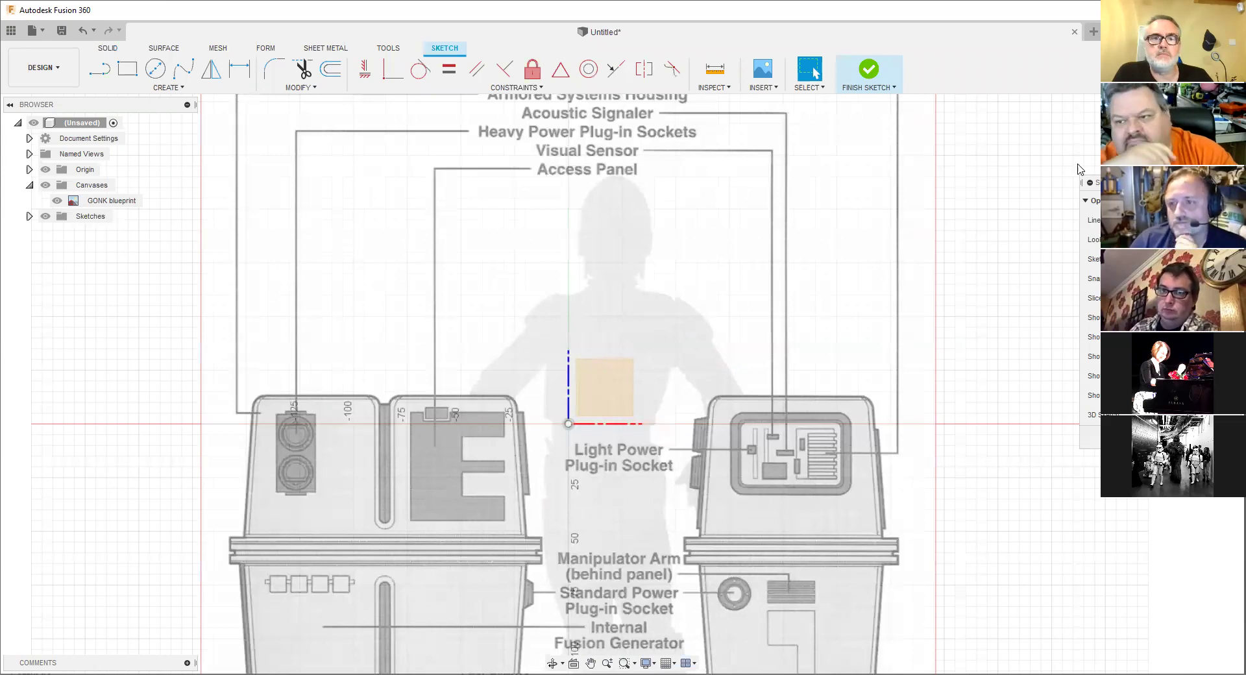
Sketch a trial open chain of straight lines and a two-point rectangle in the empty area beside the blueprint.
scroll(604, 351, "down", 1)
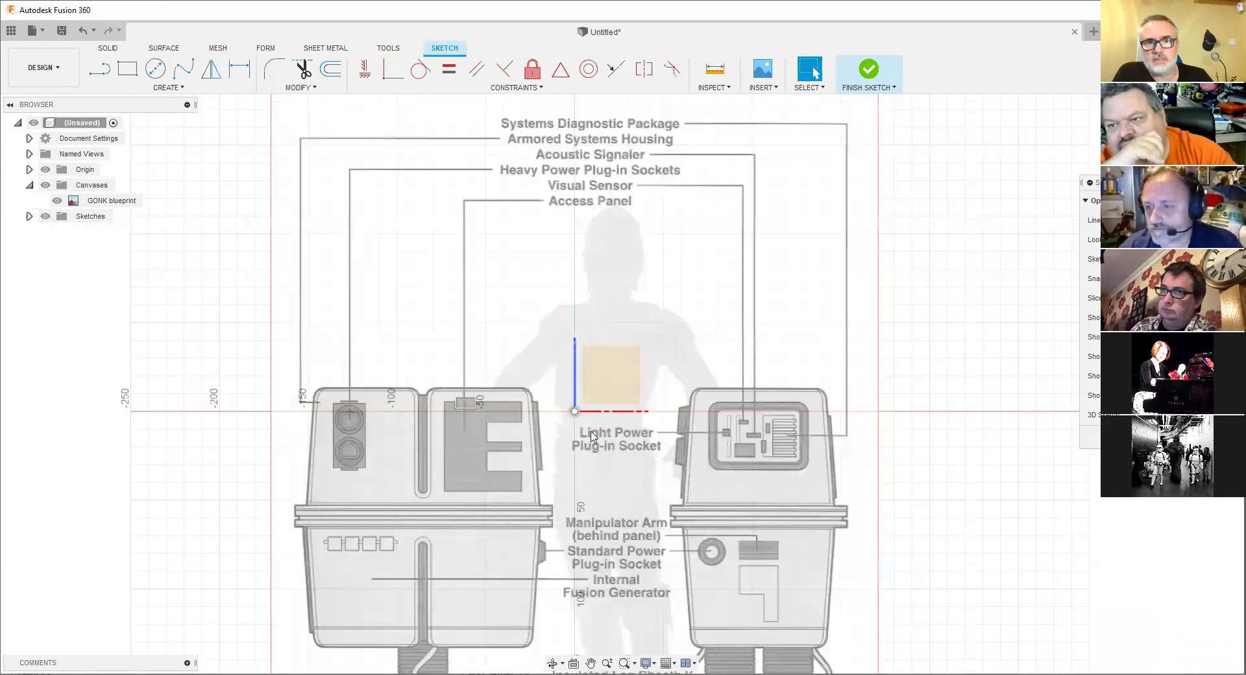
middle_click_drag(309, 379, 288, 249)
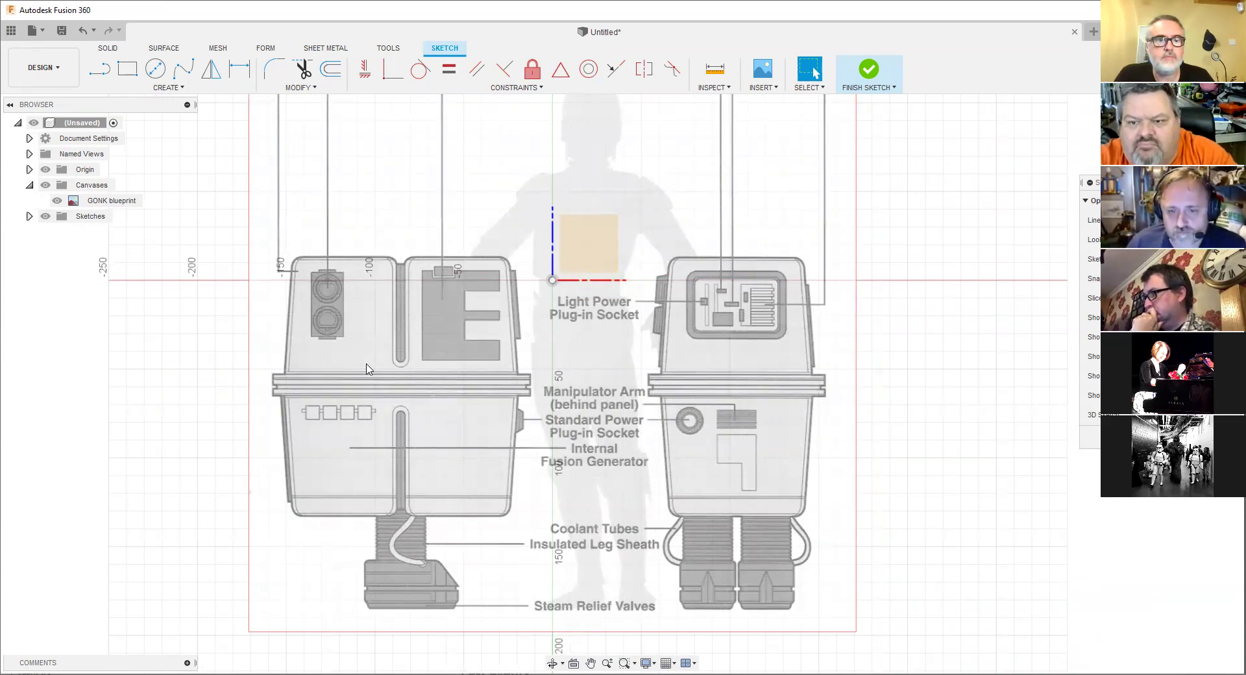
scroll(350, 373, "up", 2)
middle_click_drag(312, 381, 356, 329)
scroll(356, 328, "up", 2)
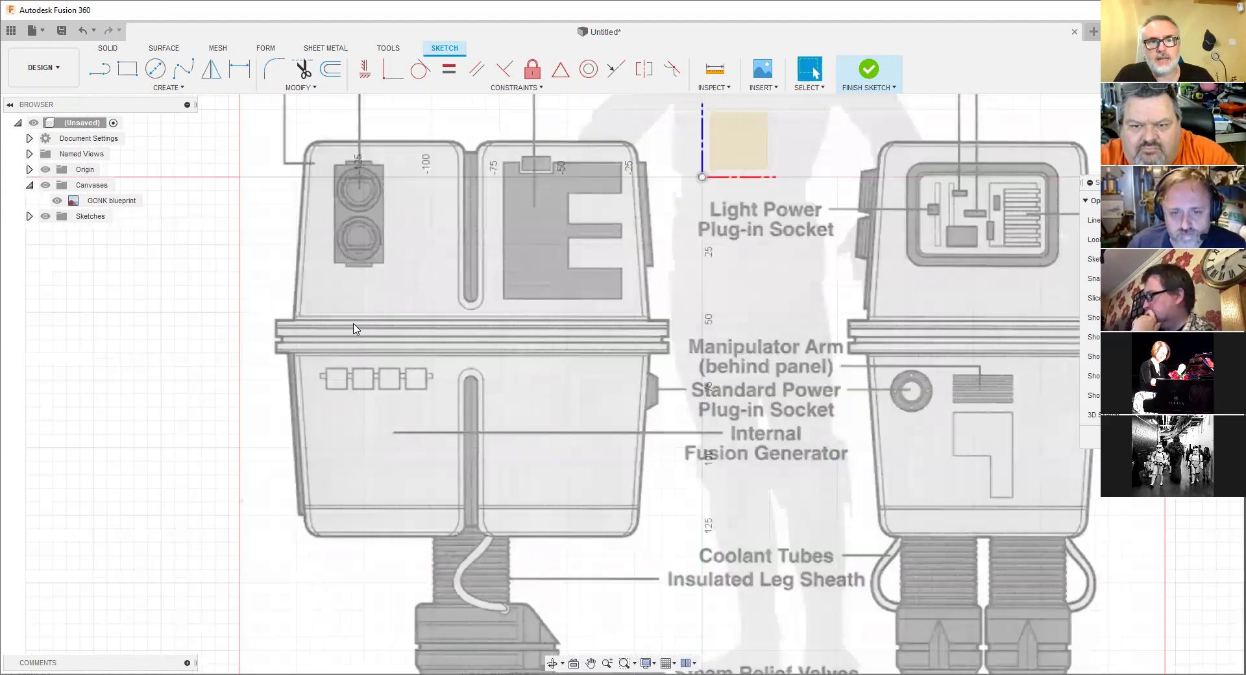
scroll(356, 329, "down", 4)
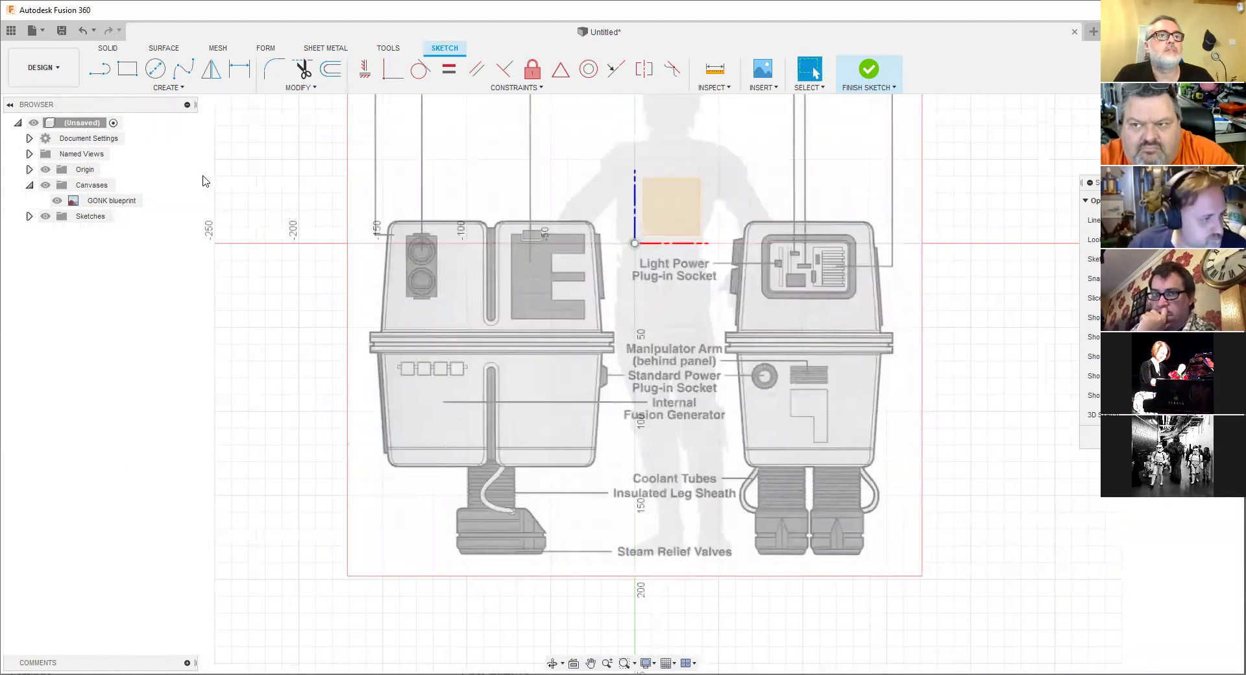
middle_click_drag(481, 273, 447, 431)
middle_click_drag(326, 253, 588, 209)
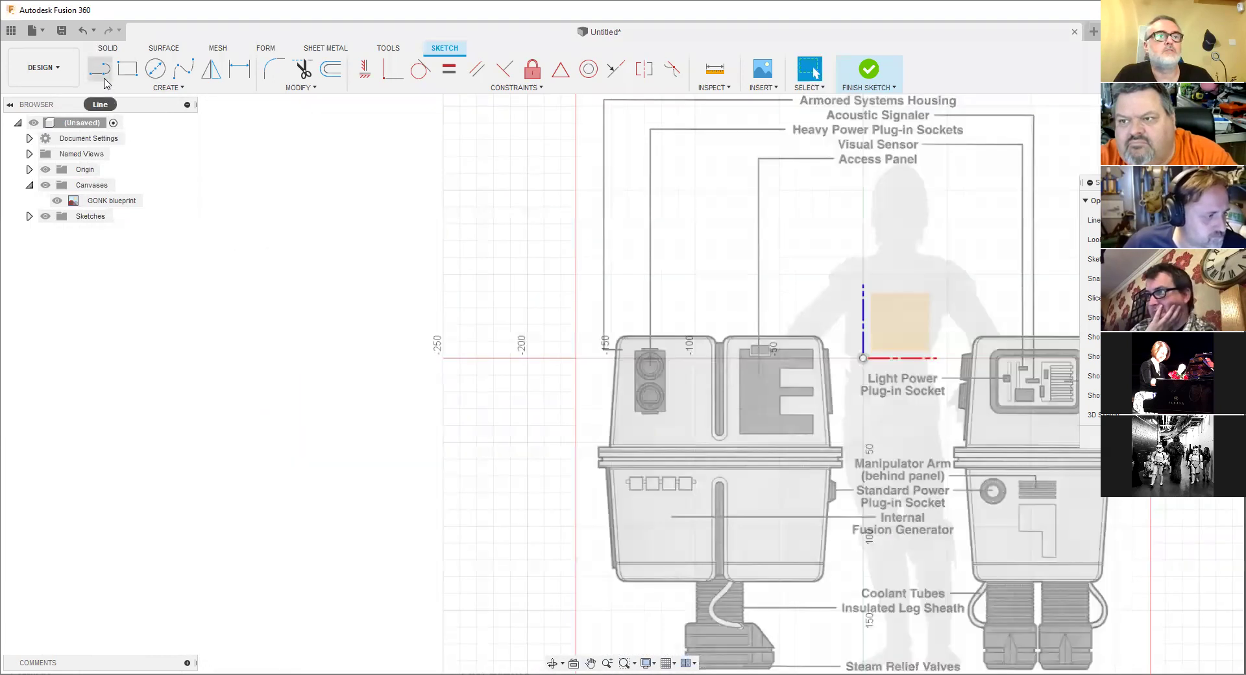
left_click(100, 69)
left_click(410, 203)
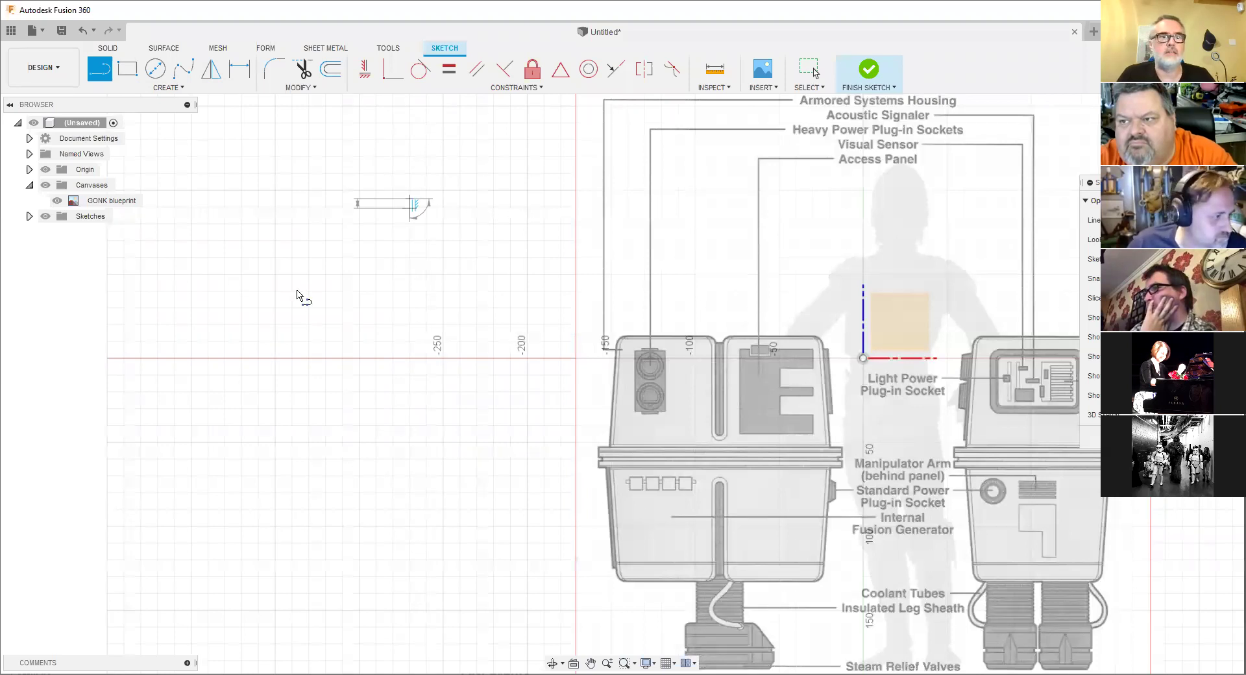
left_click(131, 76)
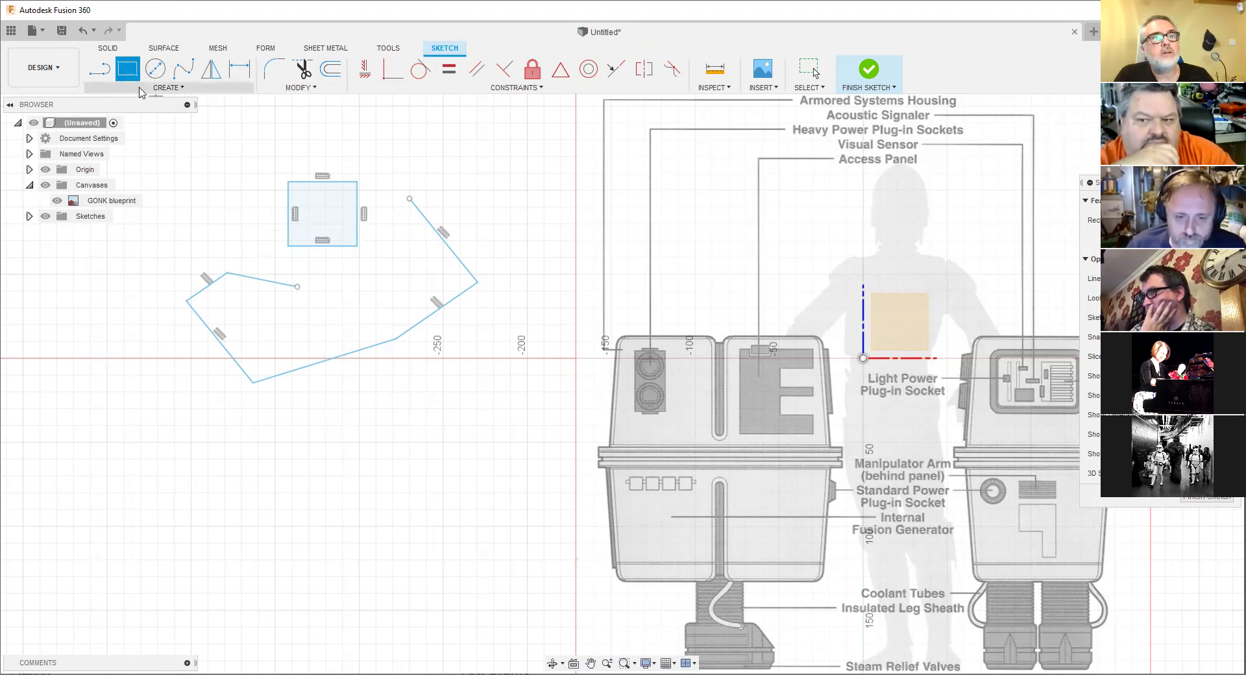
Sketch a closed five-sided trial shape with the Line tool below the open chain.
left_click(98, 70)
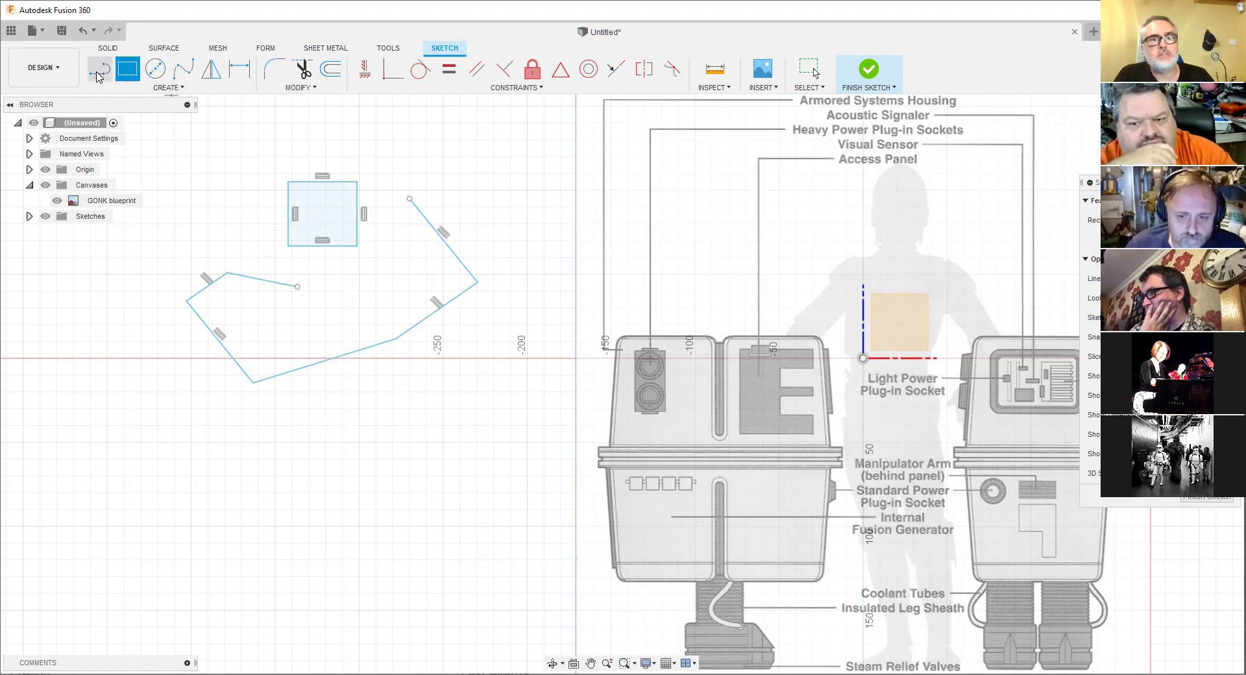
left_click(383, 383)
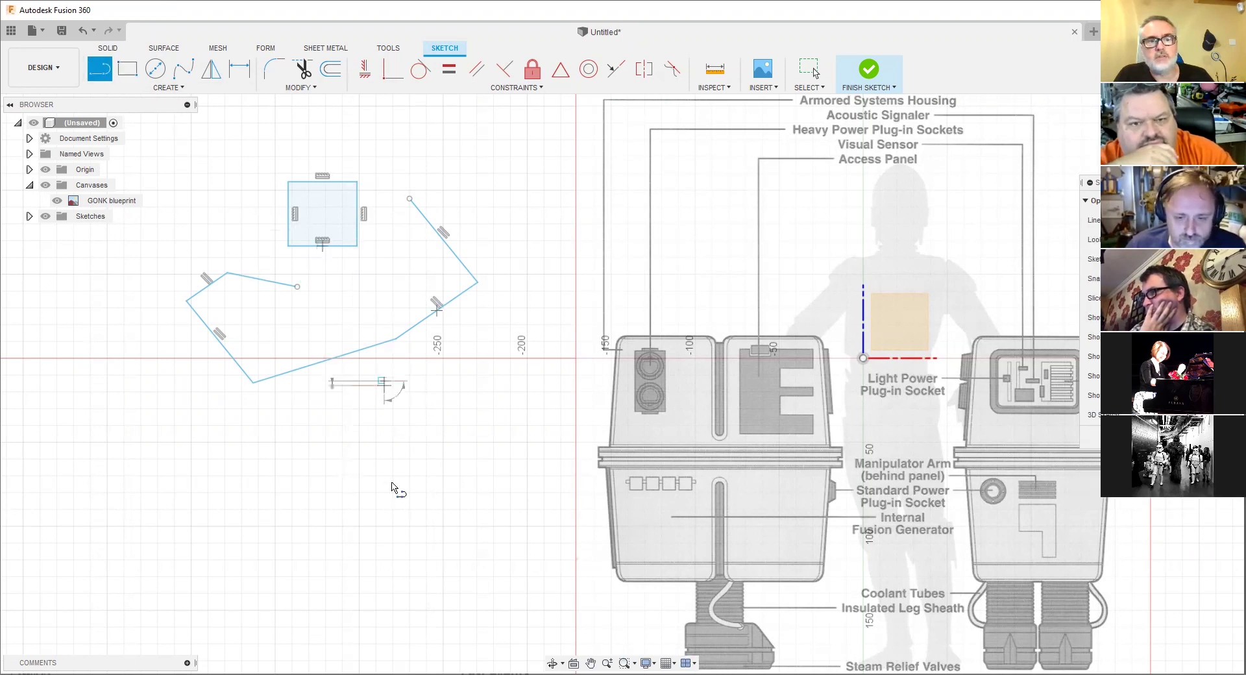
left_click(385, 380)
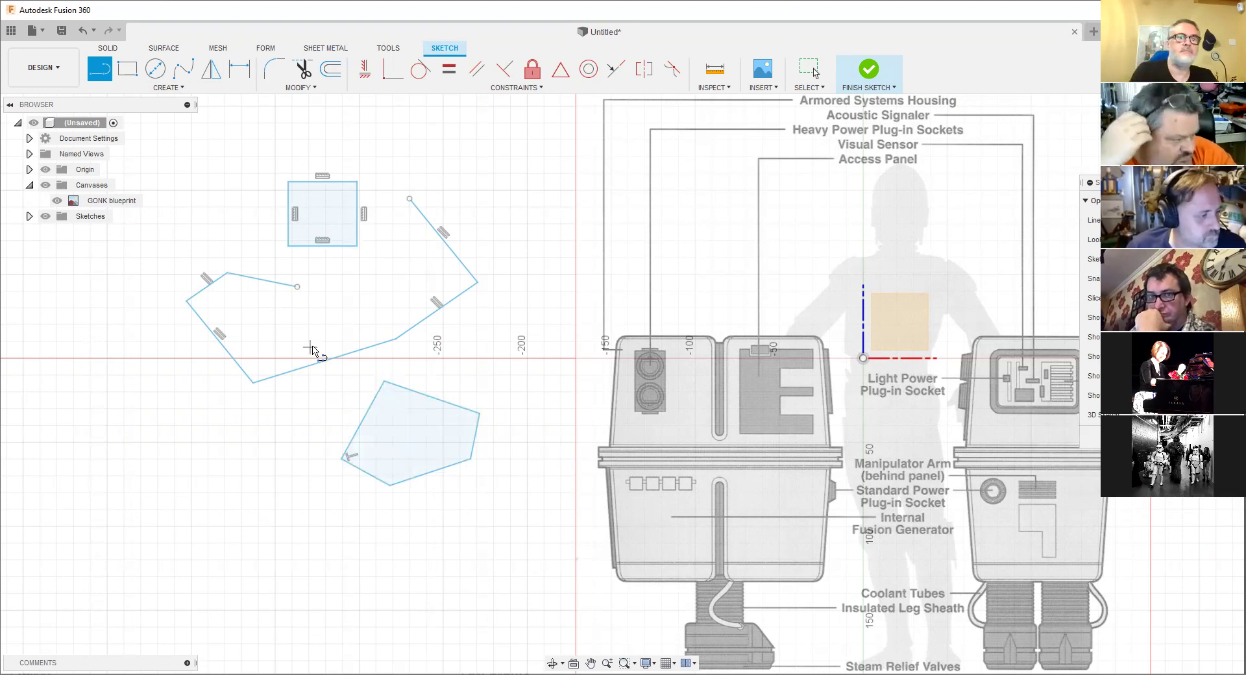
Delete all the trial lines and shapes drawn beside the blueprint.
key("Escape")
mouse_move(167, 144)
left_mouse_down()
mouse_move(445, 511)
mouse_move(492, 514)
left_mouse_up()
key("Delete")
Sketch a line about 80.5 mm long at 86.2 degrees along the side view's left housing edge, from the belt to above the top corner.
scroll(606, 412, "up", 3)
mouse_move(642, 400)
middle_mouse_down()
mouse_move(418, 381)
mouse_move(265, 294)
mouse_move(383, 299)
middle_mouse_up()
scroll(384, 300, "up", 2)
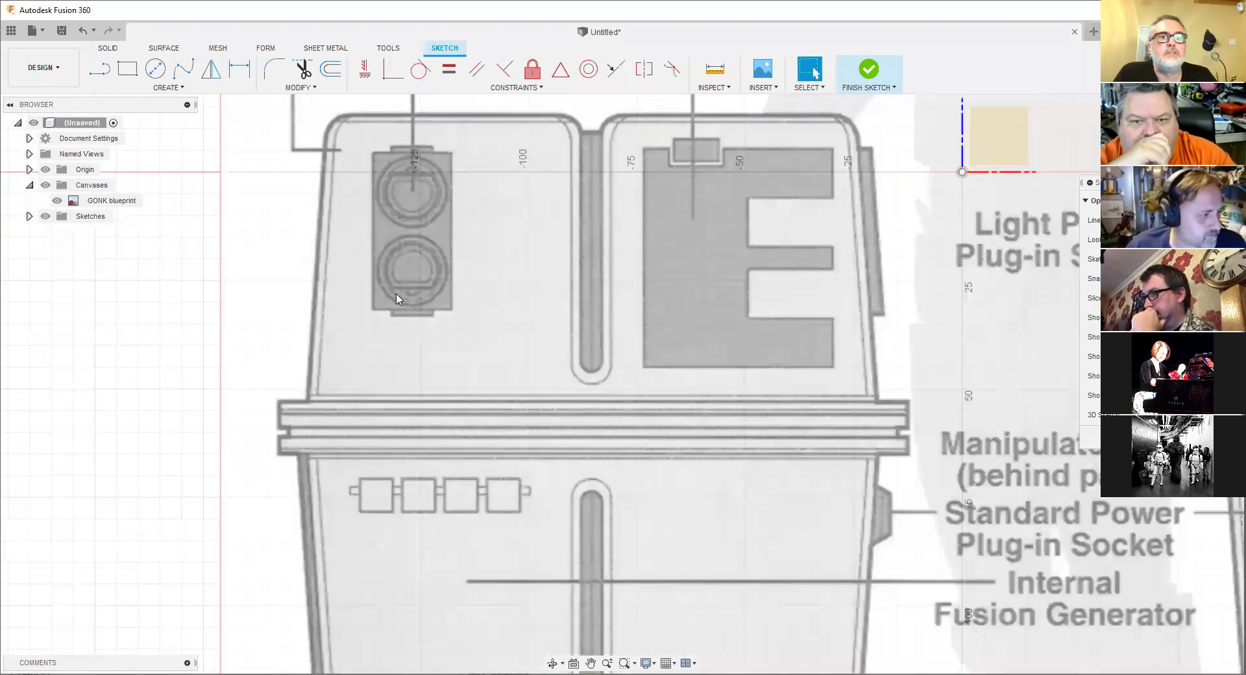
scroll(633, 283, "down", 1)
middle_click_drag(568, 313, 476, 348)
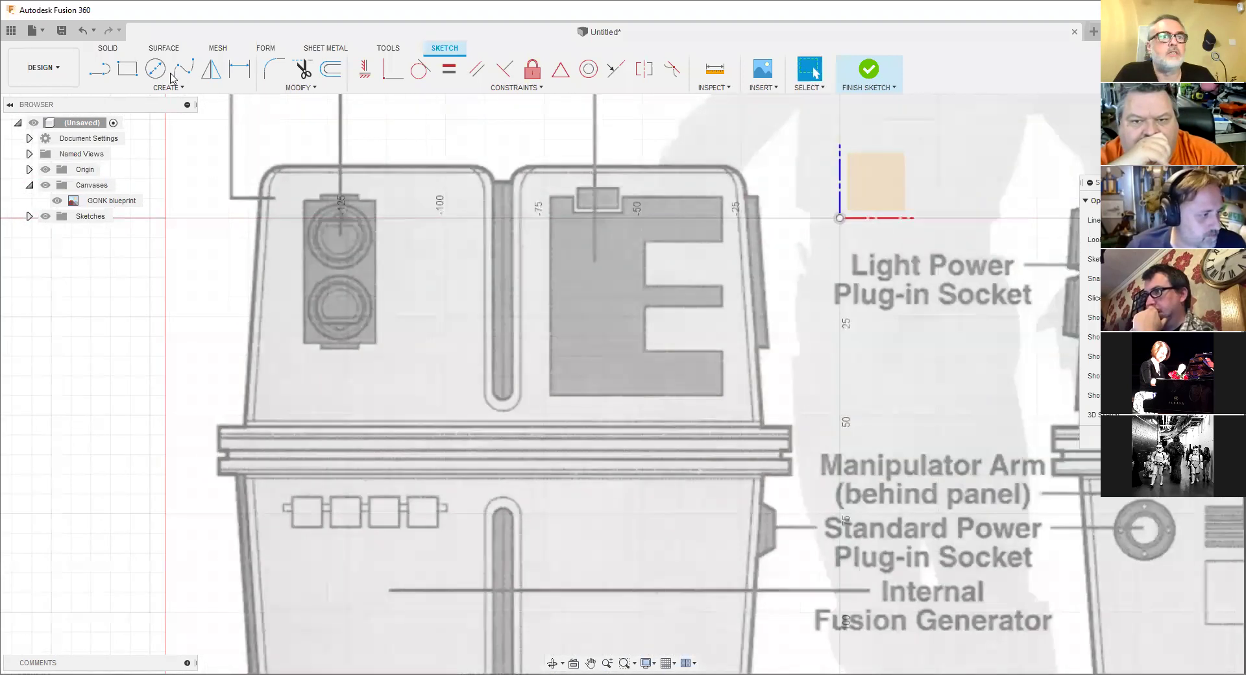
left_click(99, 68)
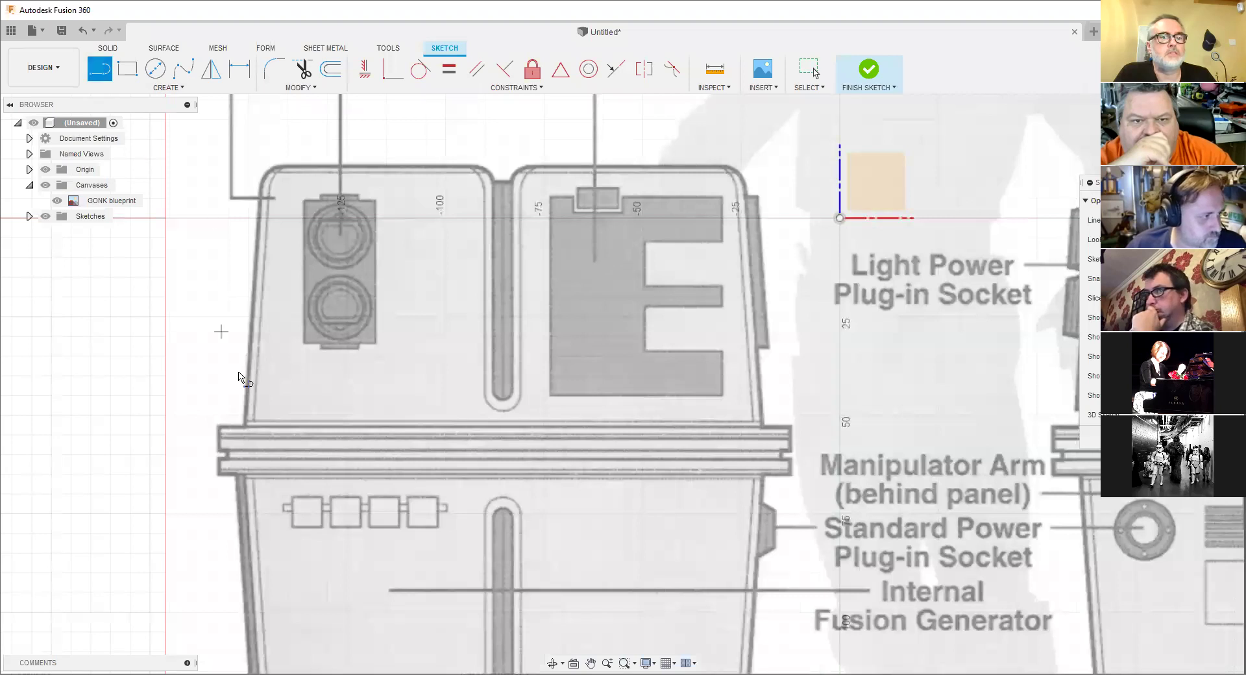
scroll(245, 435, "up", 4)
scroll(253, 422, "up", 5)
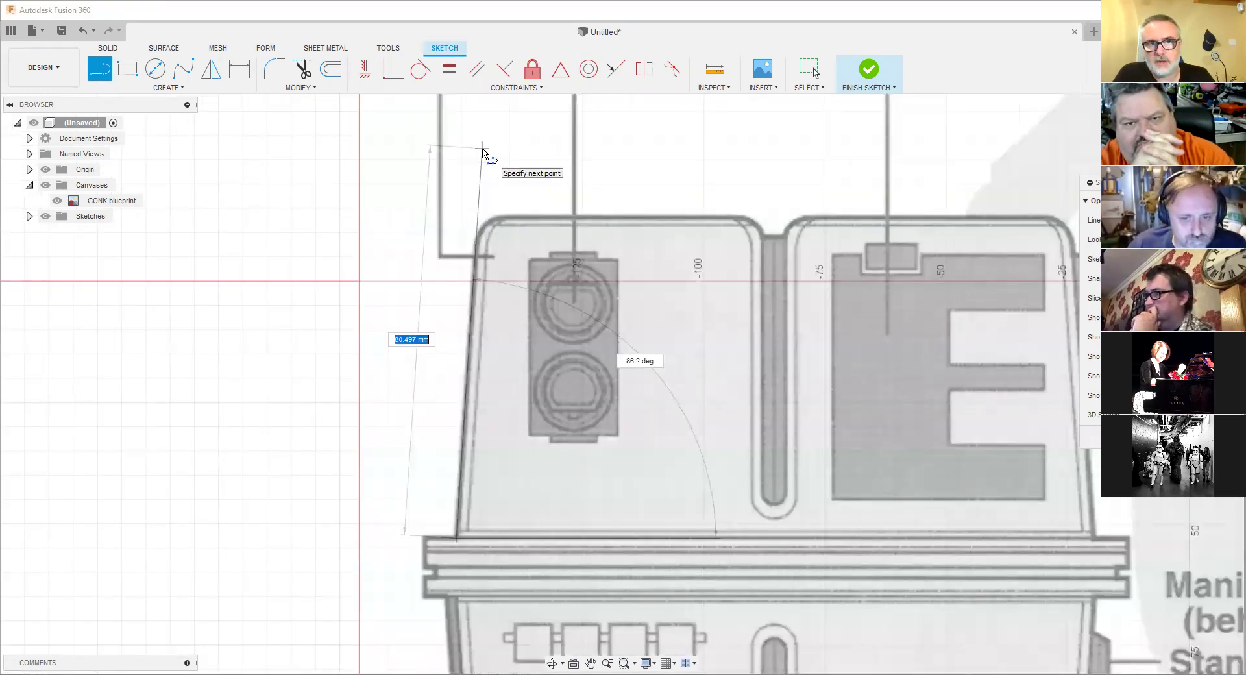
key("Return")
left_click(451, 146)
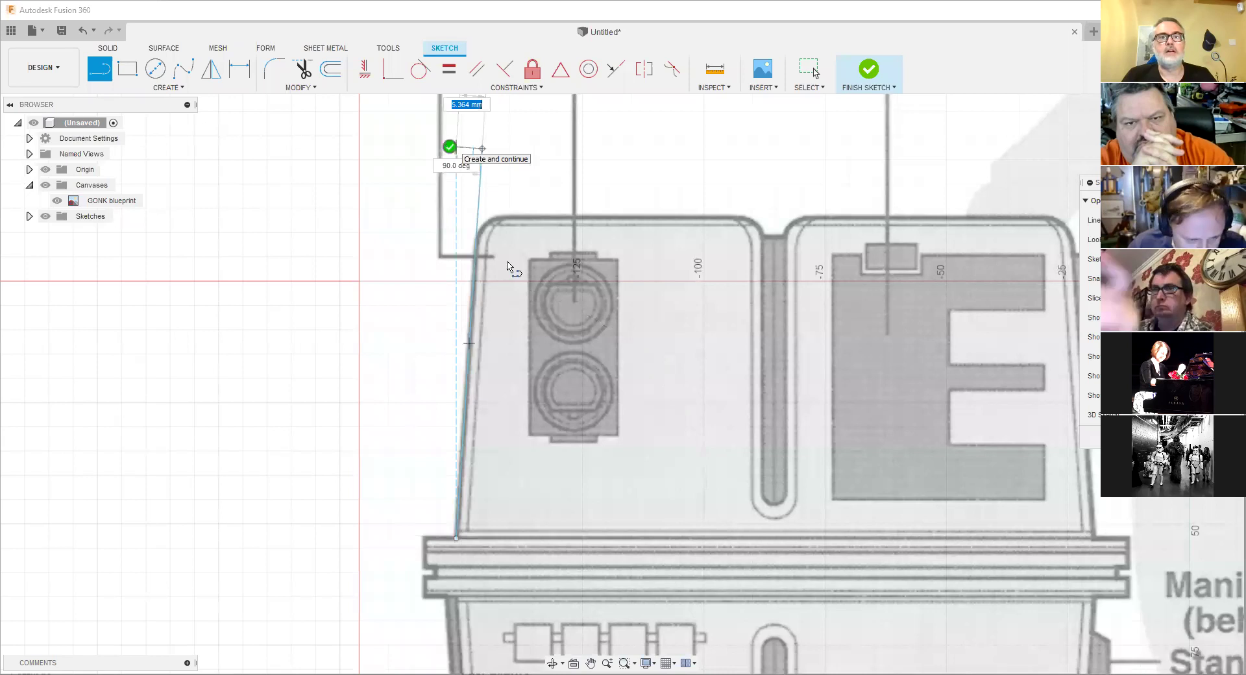
Sketch a horizontal line along the upper housing's top edge in the side view, from the left rounded corner to beyond the right corner.
scroll(510, 262, "up", 3)
middle_click_drag(518, 212, 454, 251)
scroll(554, 285, "down", 2)
scroll(603, 297, "down", 2)
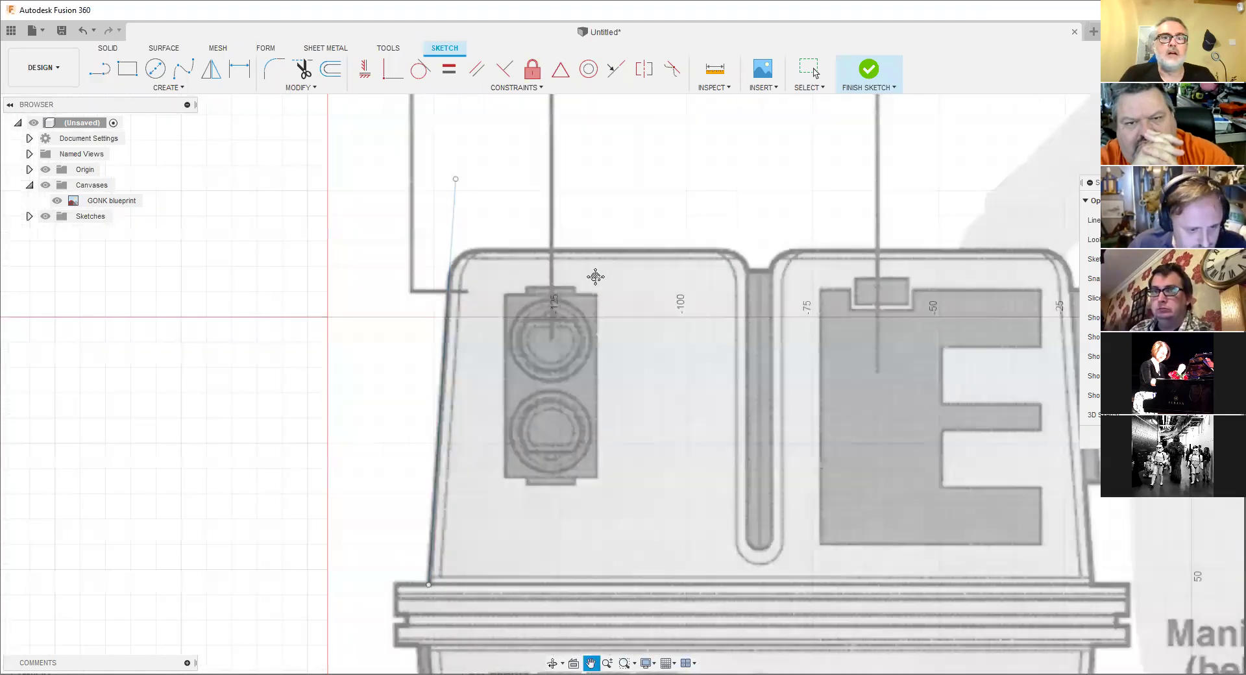
scroll(487, 258, "up", 3)
scroll(503, 250, "up", 2)
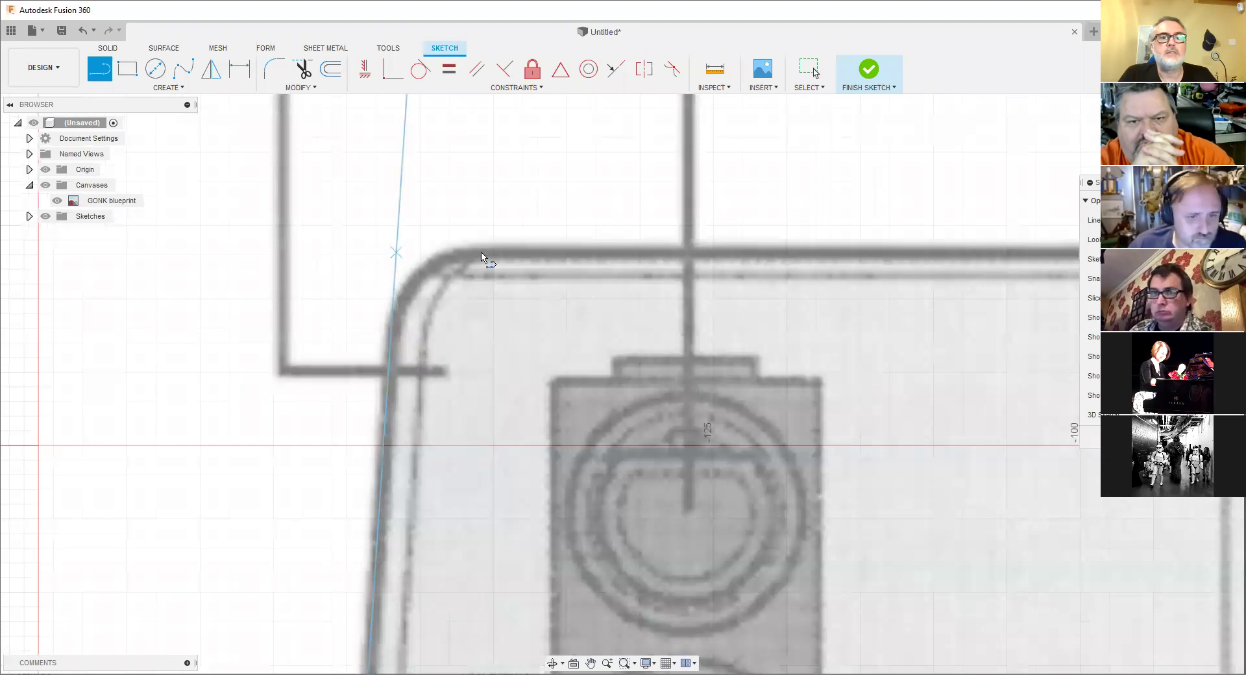
scroll(467, 257, "up", 2)
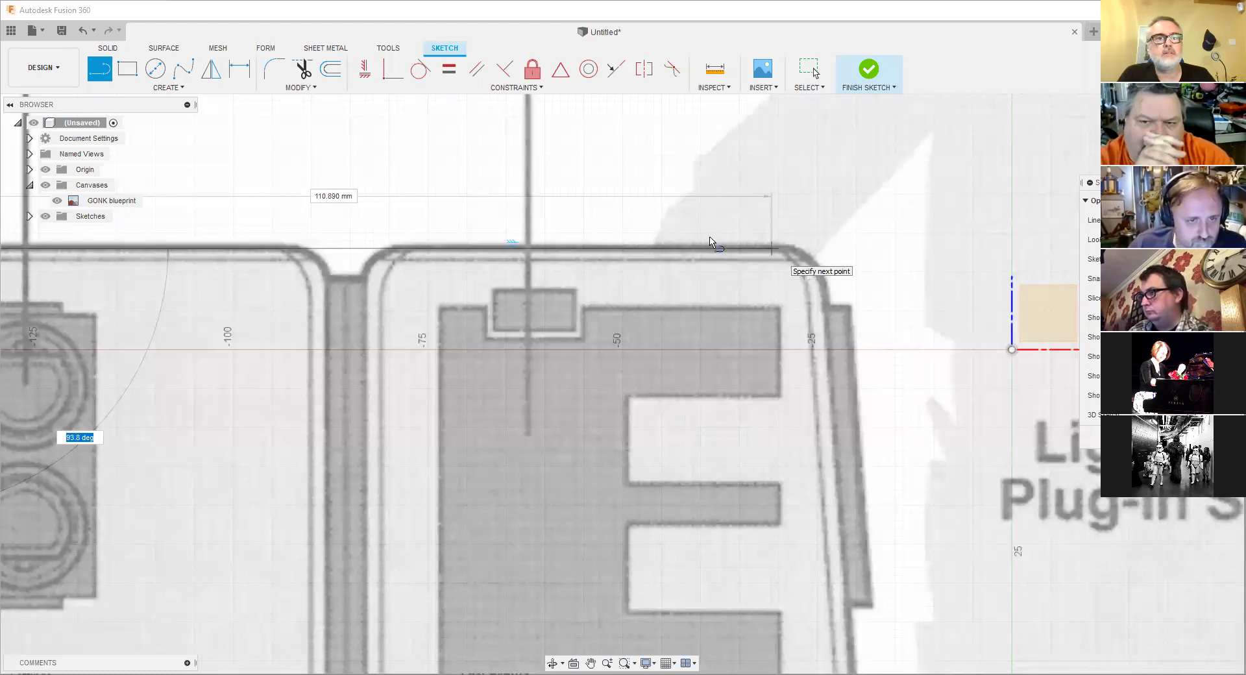
scroll(706, 190, "down", 3)
middle_click_drag(707, 206, 909, 214)
scroll(418, 224, "up", 3)
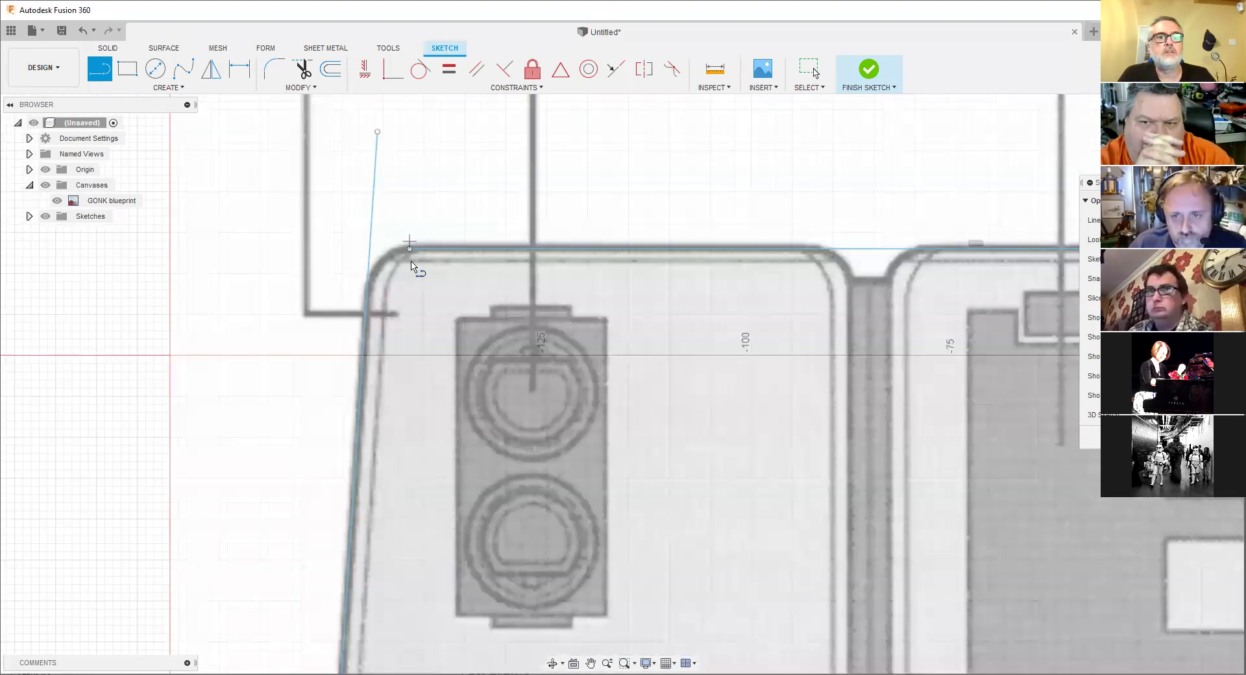
Join the top line's left end to the slanted edge line with a horizontal segment about 4.9 mm long.
scroll(454, 286, "down", 2)
scroll(354, 300, "down", 3)
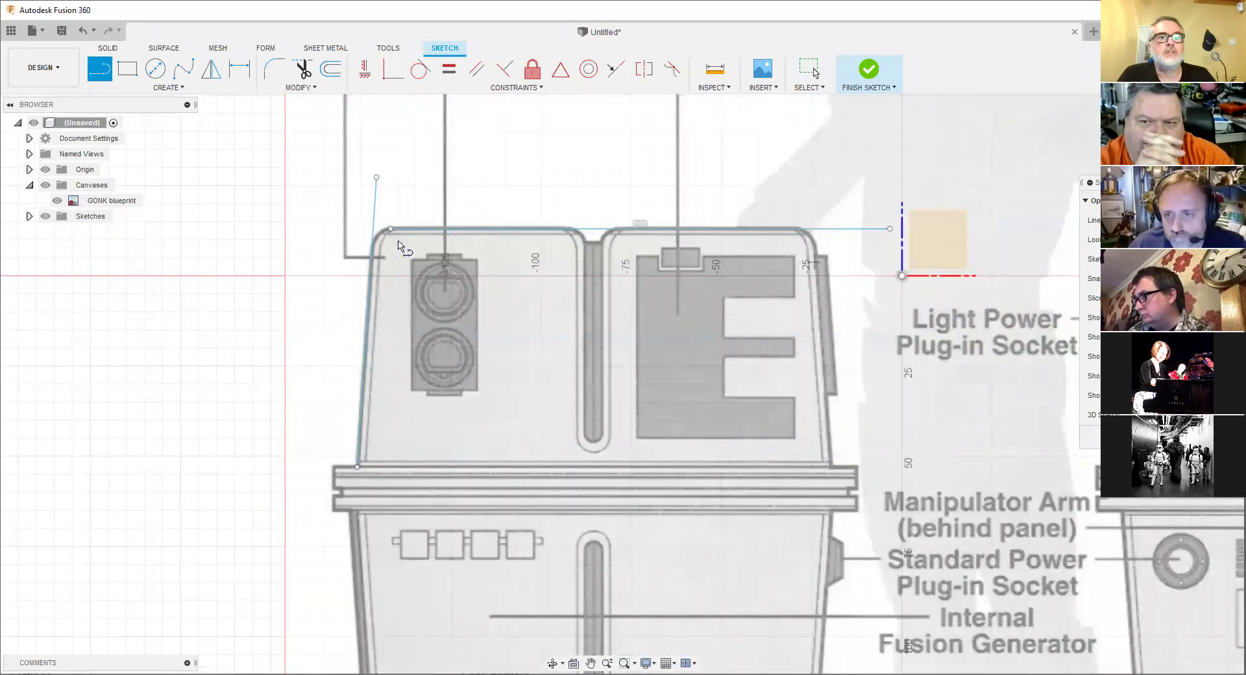
scroll(399, 246, "up", 5)
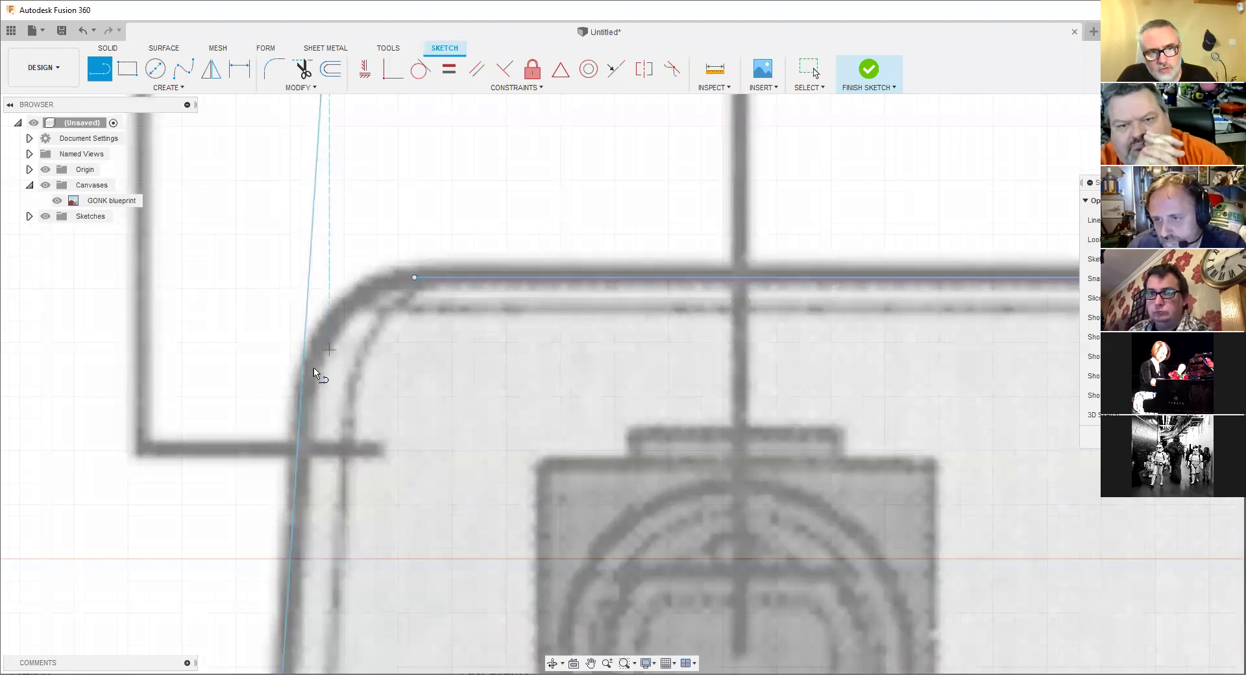
left_click(414, 277)
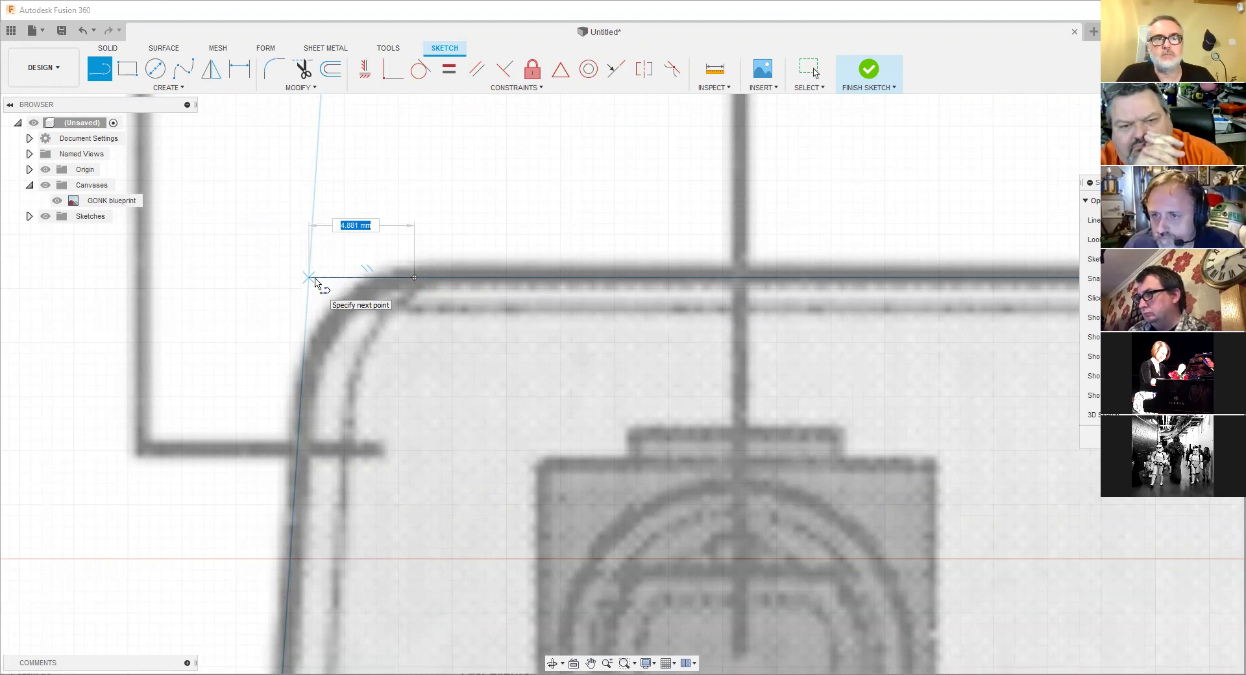
left_click(306, 279)
Sketch a horizontal line about 131.4 mm long along the belt's top edge, from the slanted line's lower end to the housing's lower-right corner.
scroll(595, 348, "down", 8)
middle_click_drag(595, 348, 388, 276)
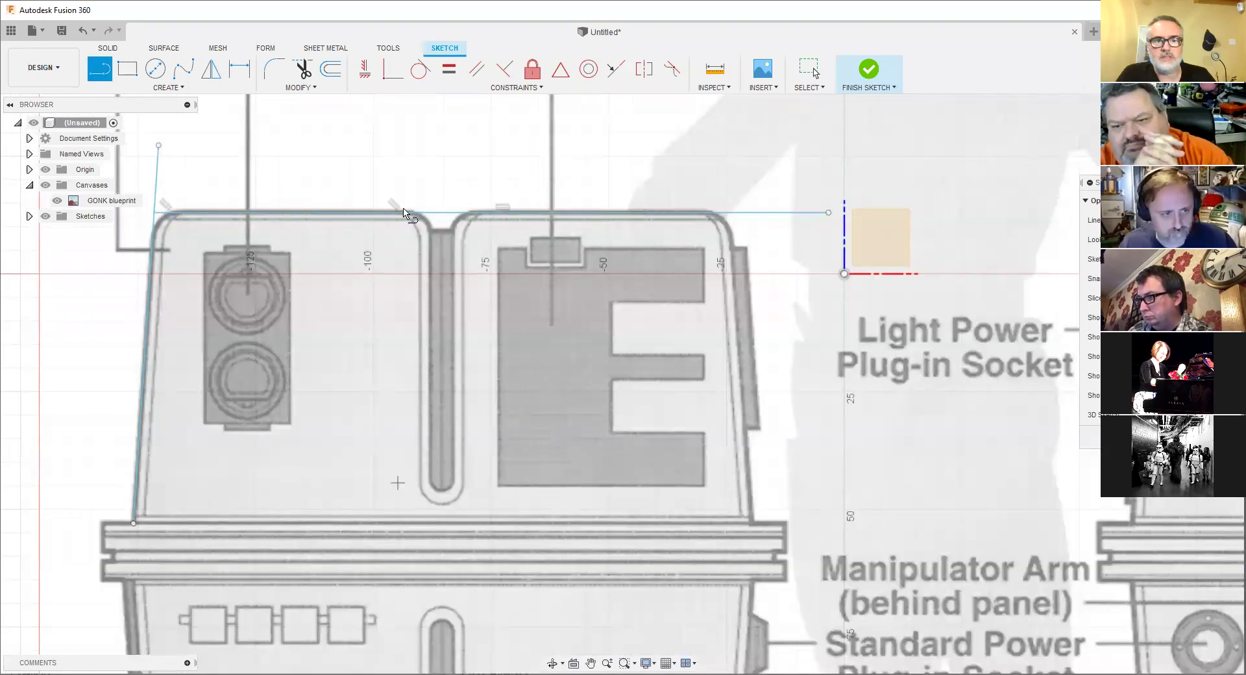
scroll(769, 525, "up", 5)
scroll(753, 532, "down", 2)
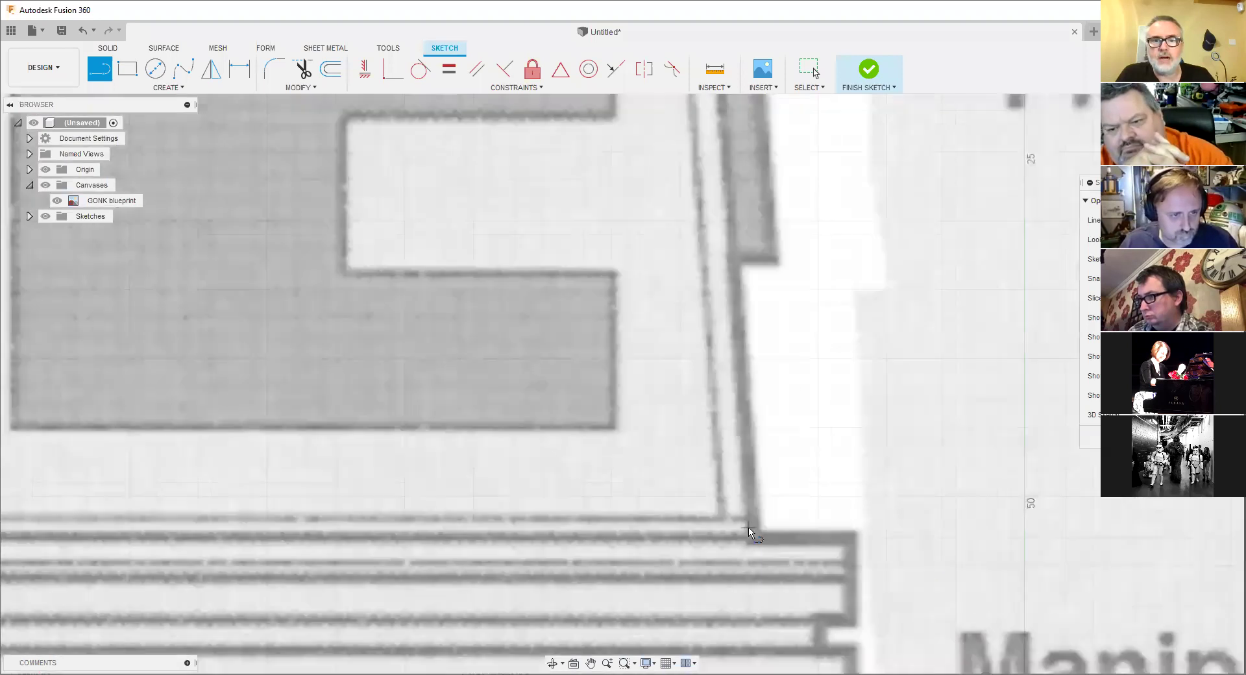
scroll(614, 542, "down", 3)
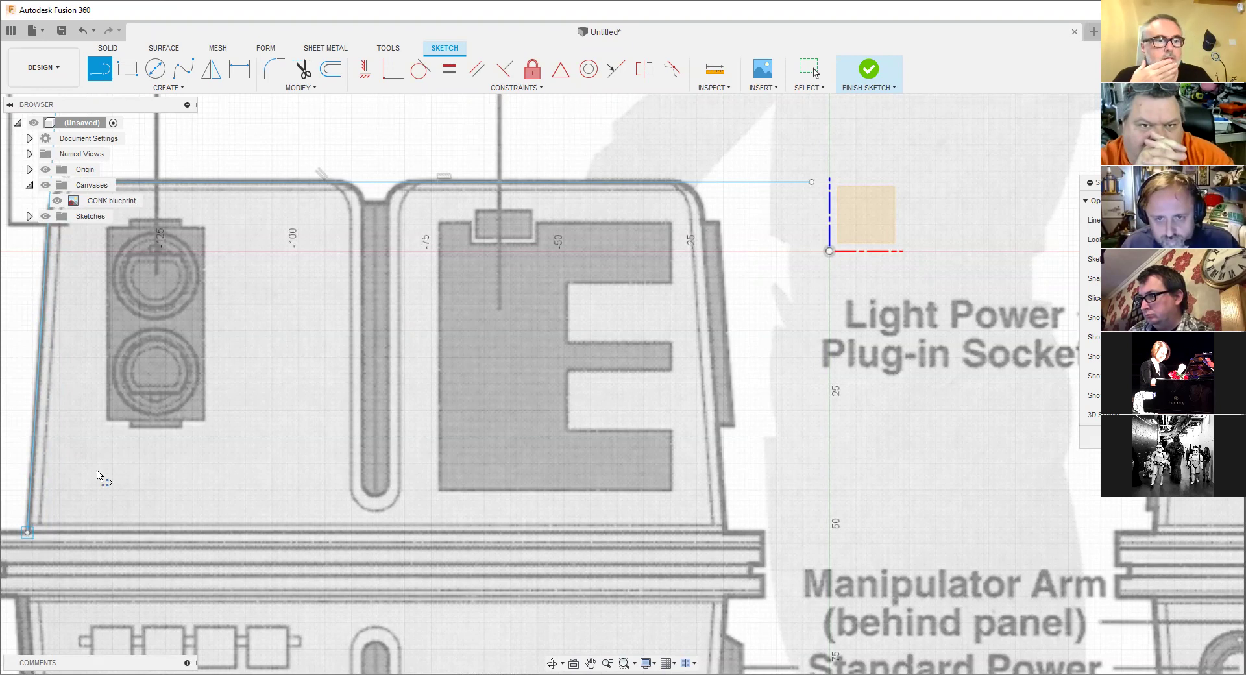
scroll(133, 510, "down", 3)
scroll(298, 514, "up", 2)
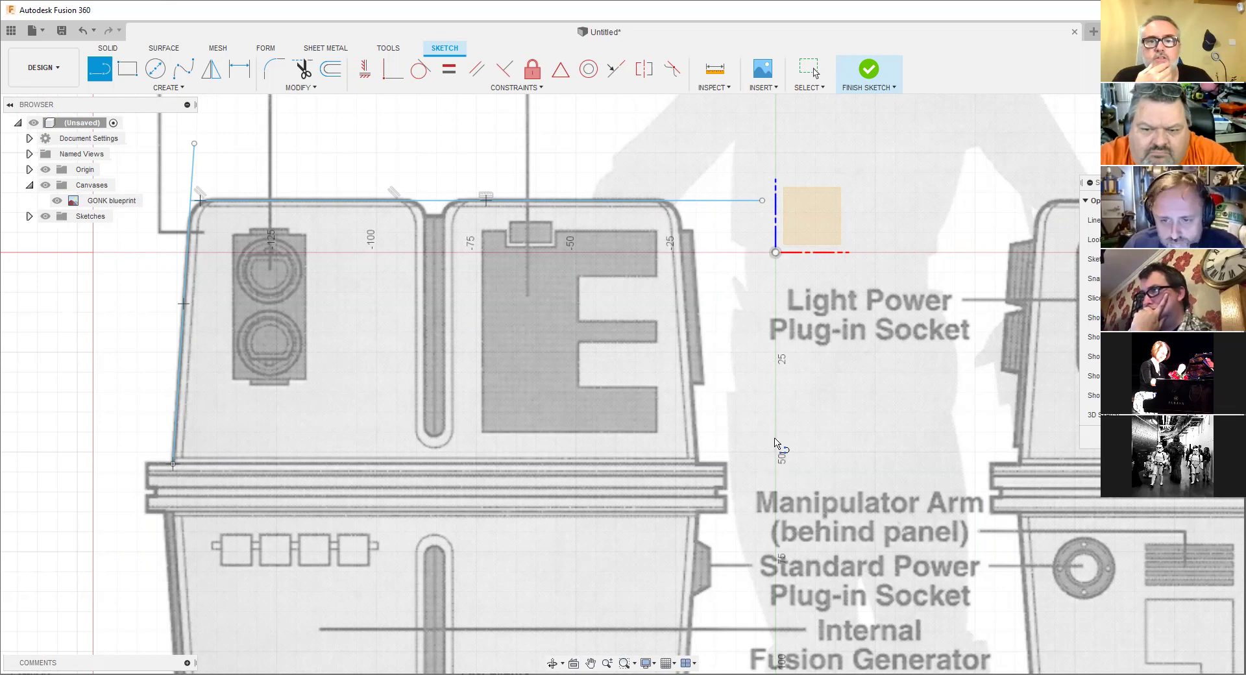
scroll(797, 456, "up", 5)
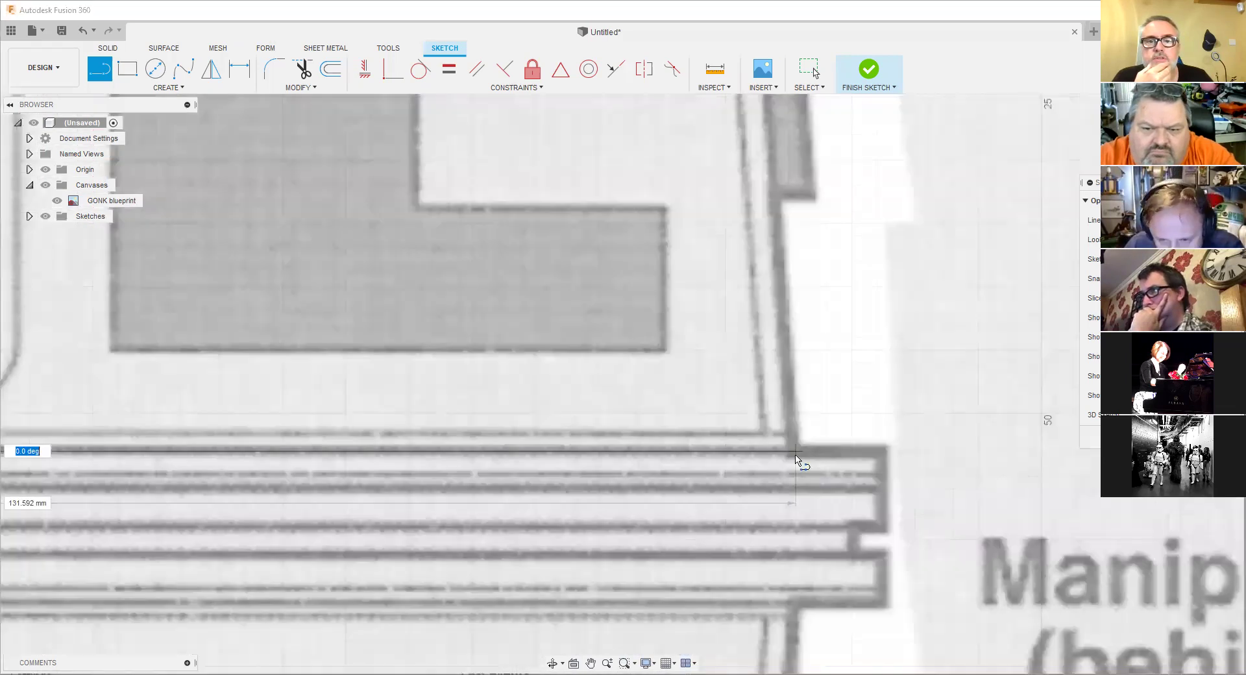
scroll(792, 448, "up", 2)
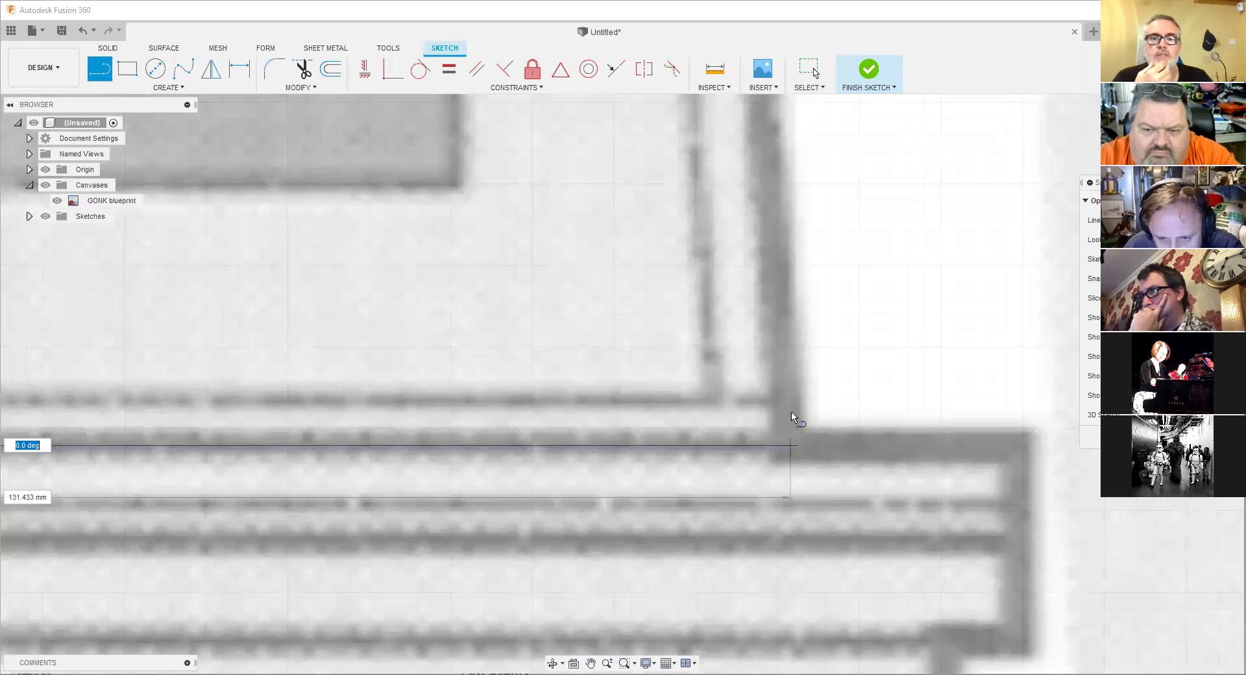
left_click(792, 418)
scroll(484, 490, "down", 7)
middle_click_drag(451, 508, 601, 508)
scroll(603, 508, "down", 3)
key("l")
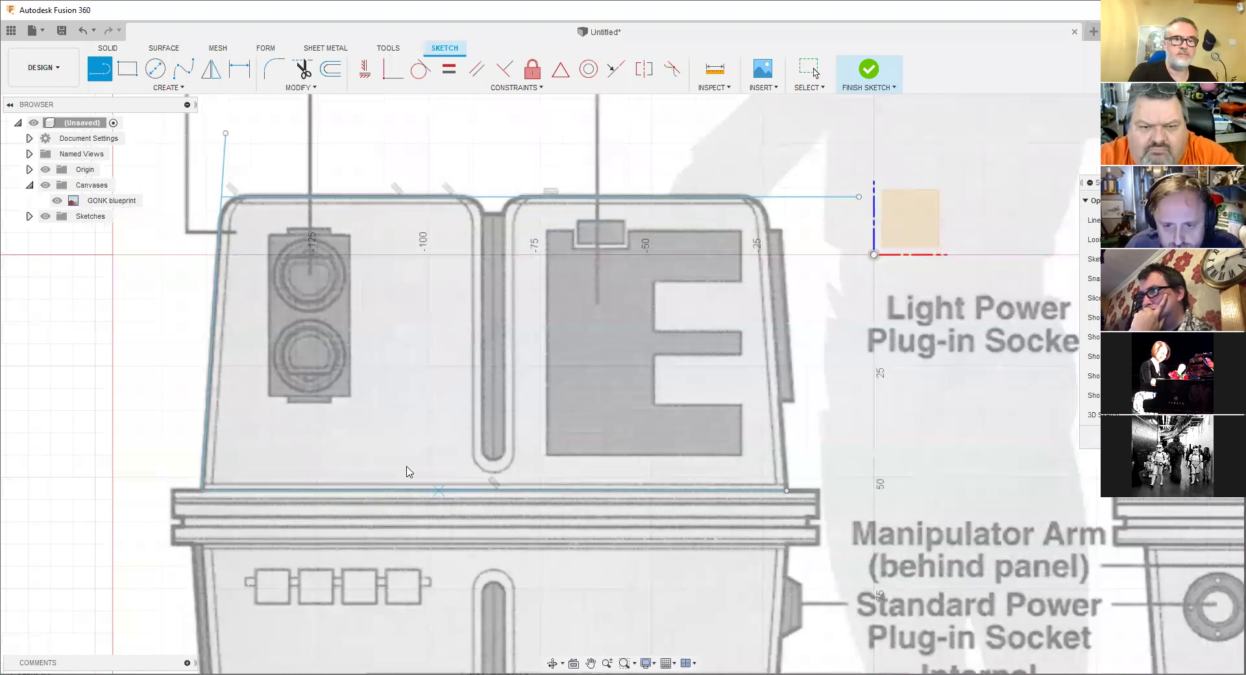
Select the base line, the slanted side line and the top line in turn to check them.
key("Escape")
left_click(405, 491)
left_click(405, 491)
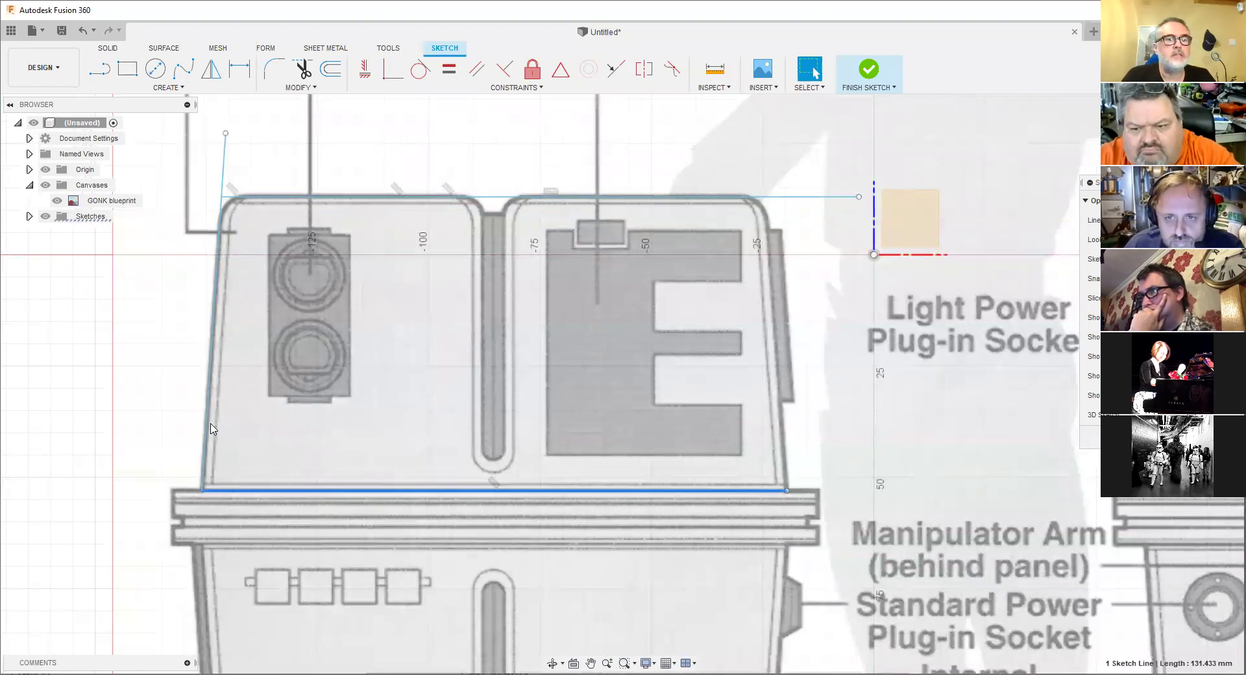
left_click(206, 427)
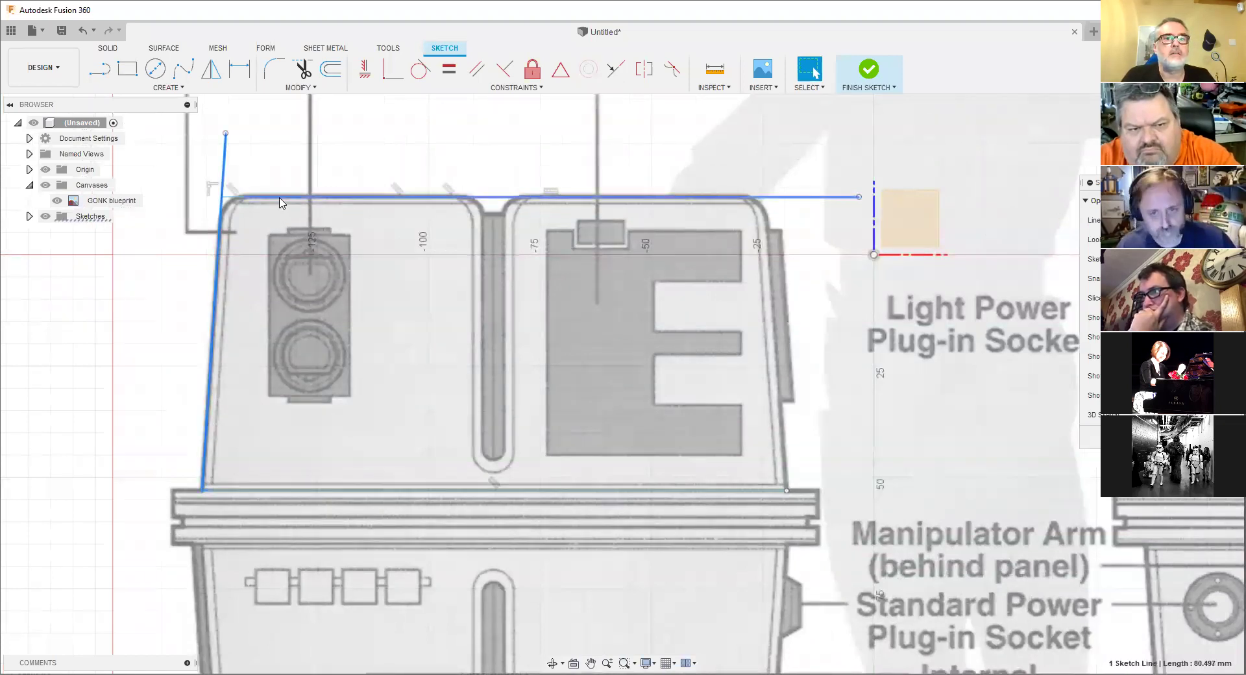
left_click(280, 198)
left_click(380, 158)
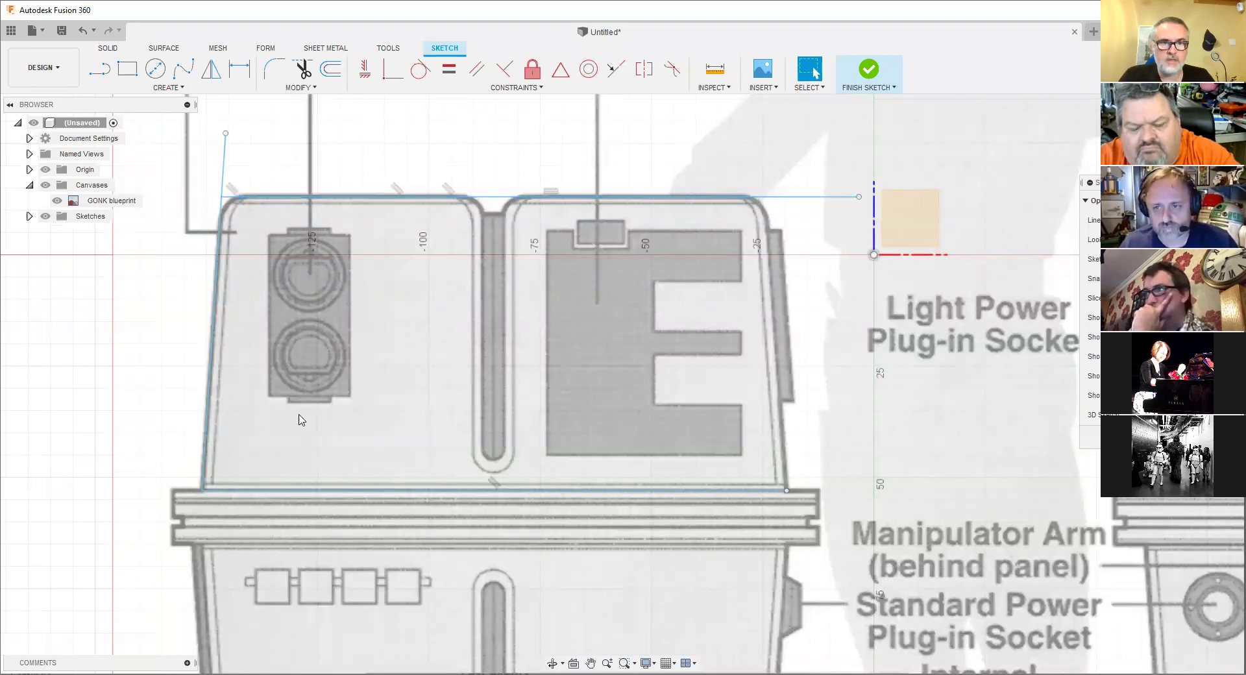
Sketch a vertical centre line about 81.6 mm long from the base line's midpoint up past the housing's top edge.
key("l")
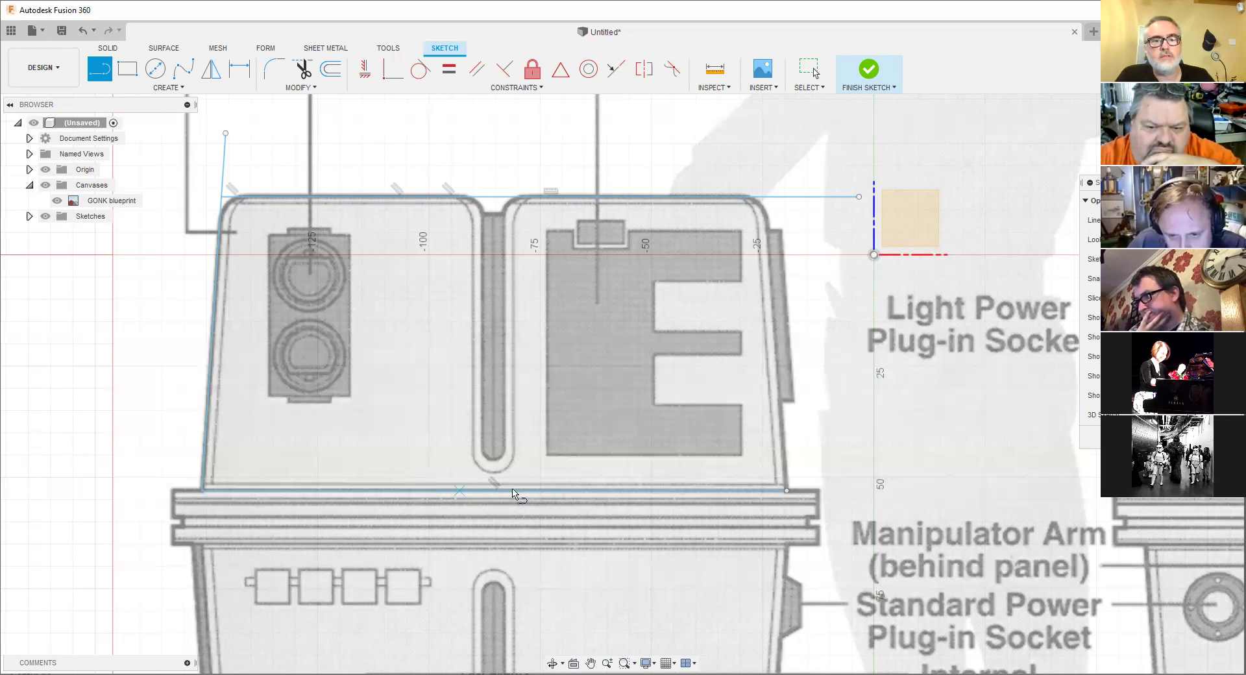
scroll(472, 495, "up", 5)
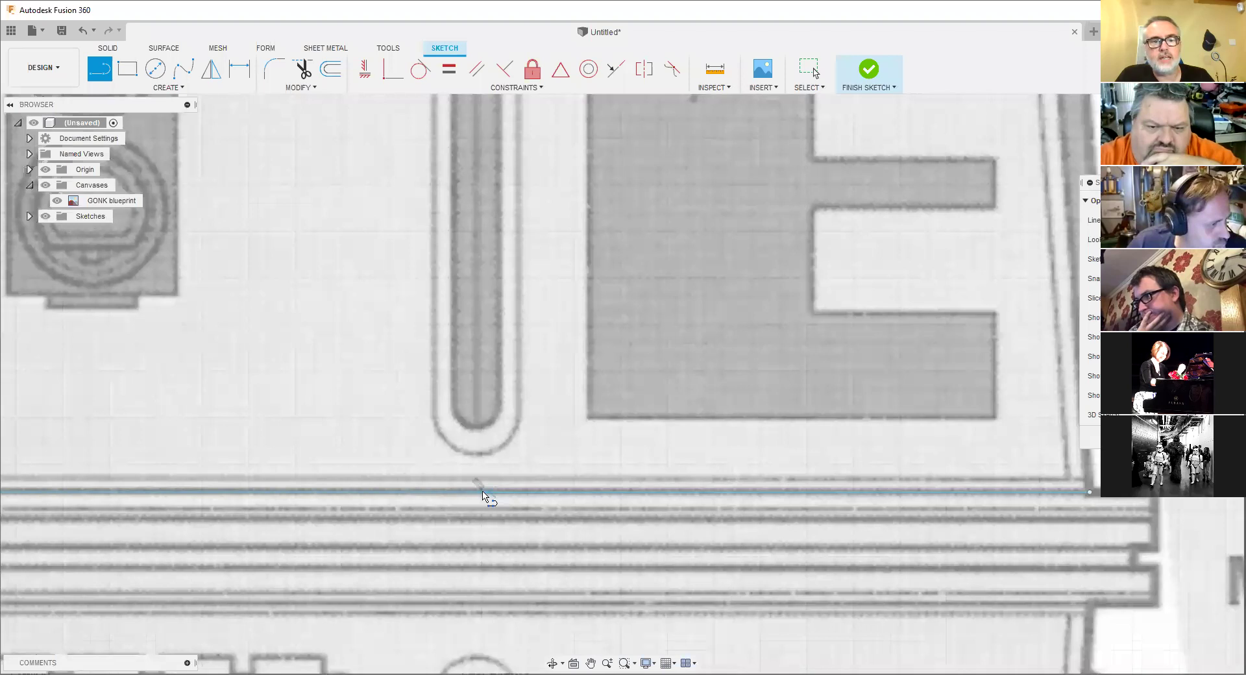
scroll(479, 495, "down", 3)
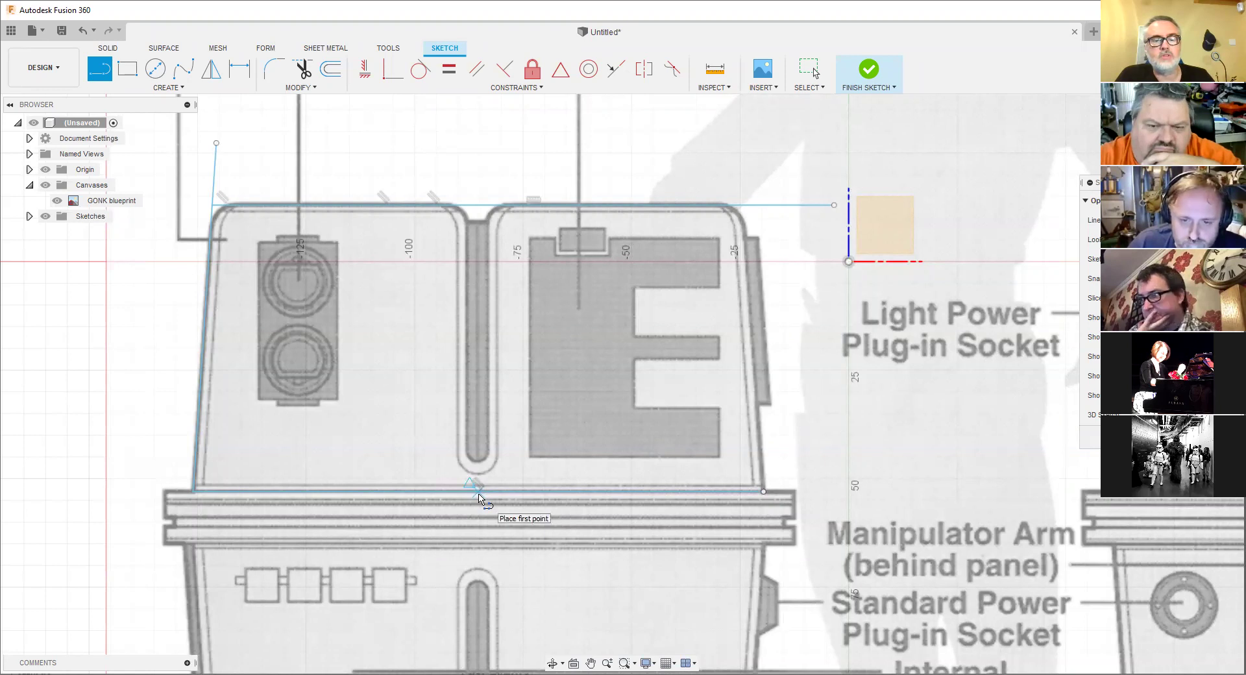
left_click(478, 494)
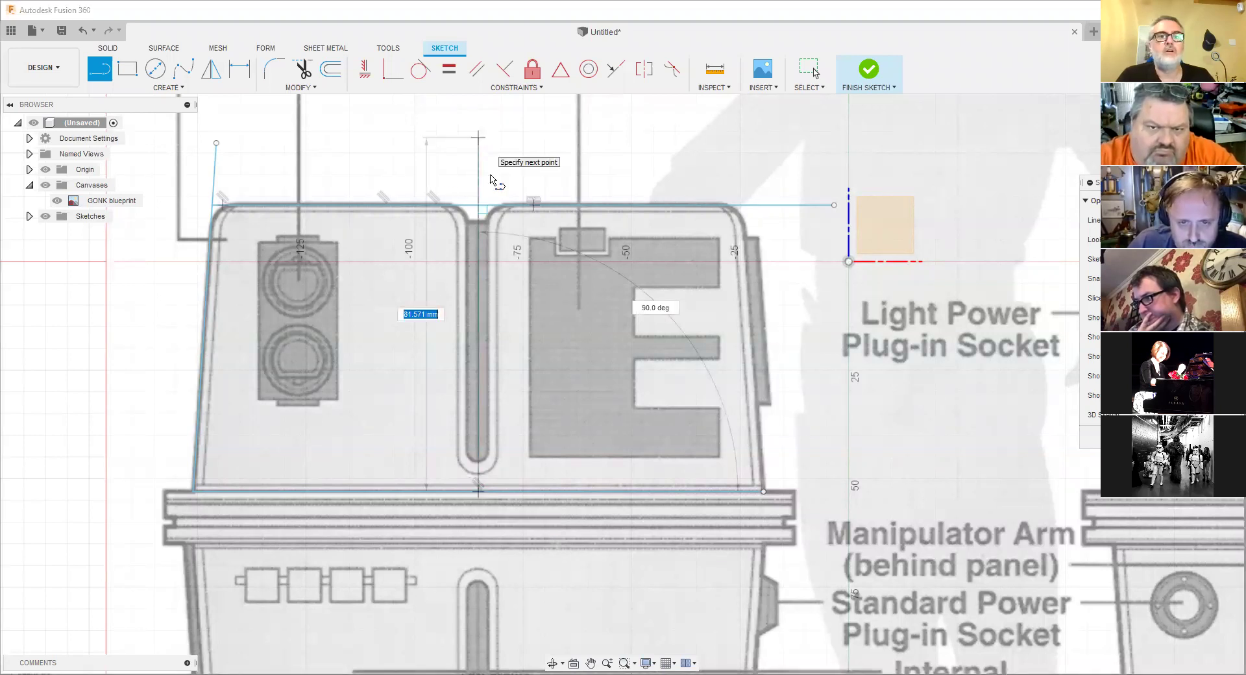
key("Return")
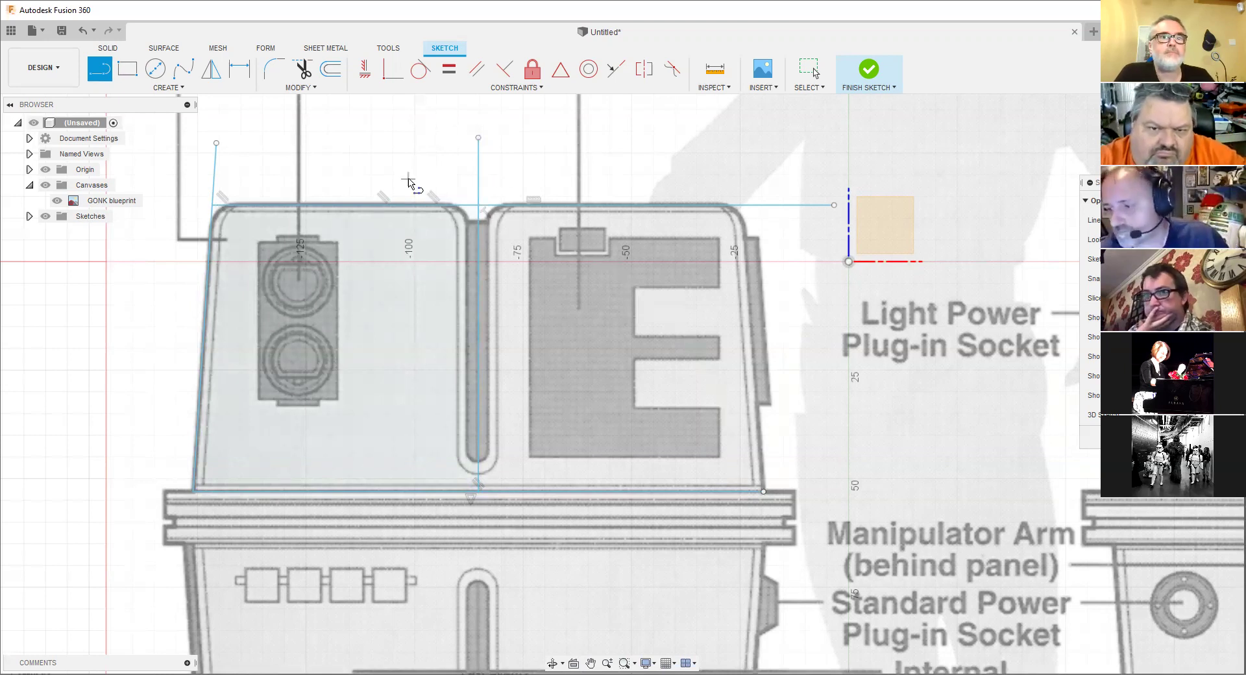
Mirror the slanted left housing line about the vertical centre line to form the housing's right edge.
left_click(184, 89)
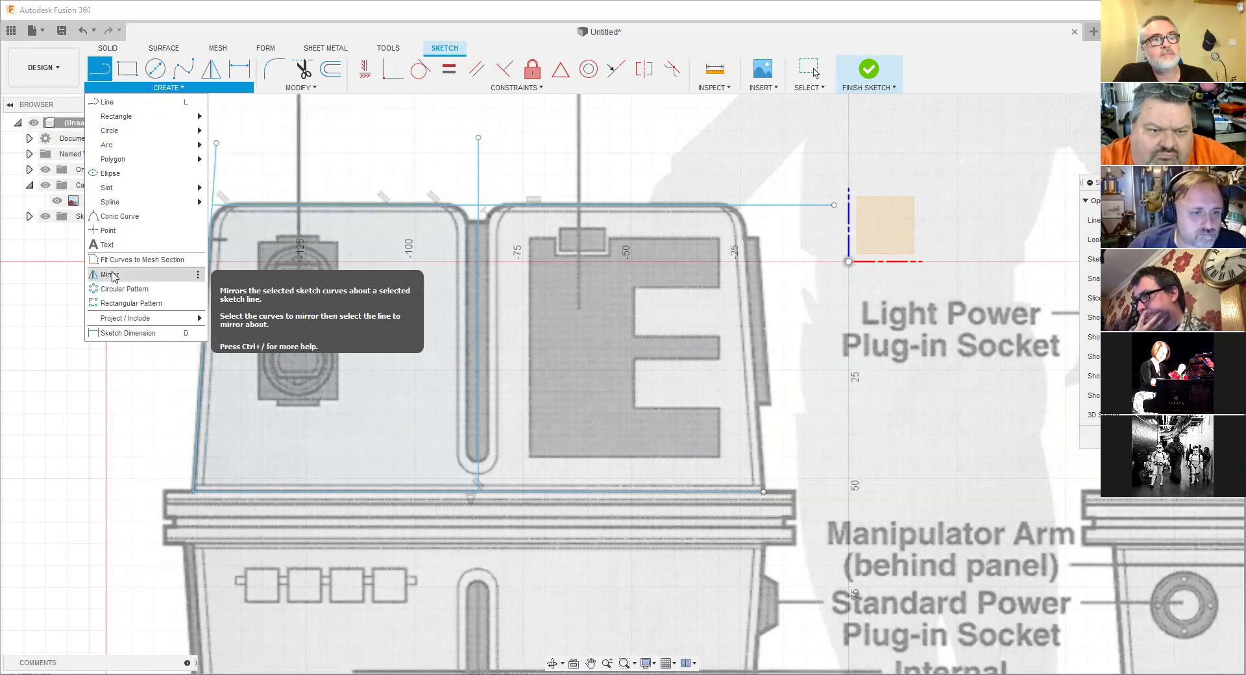
left_click(112, 275)
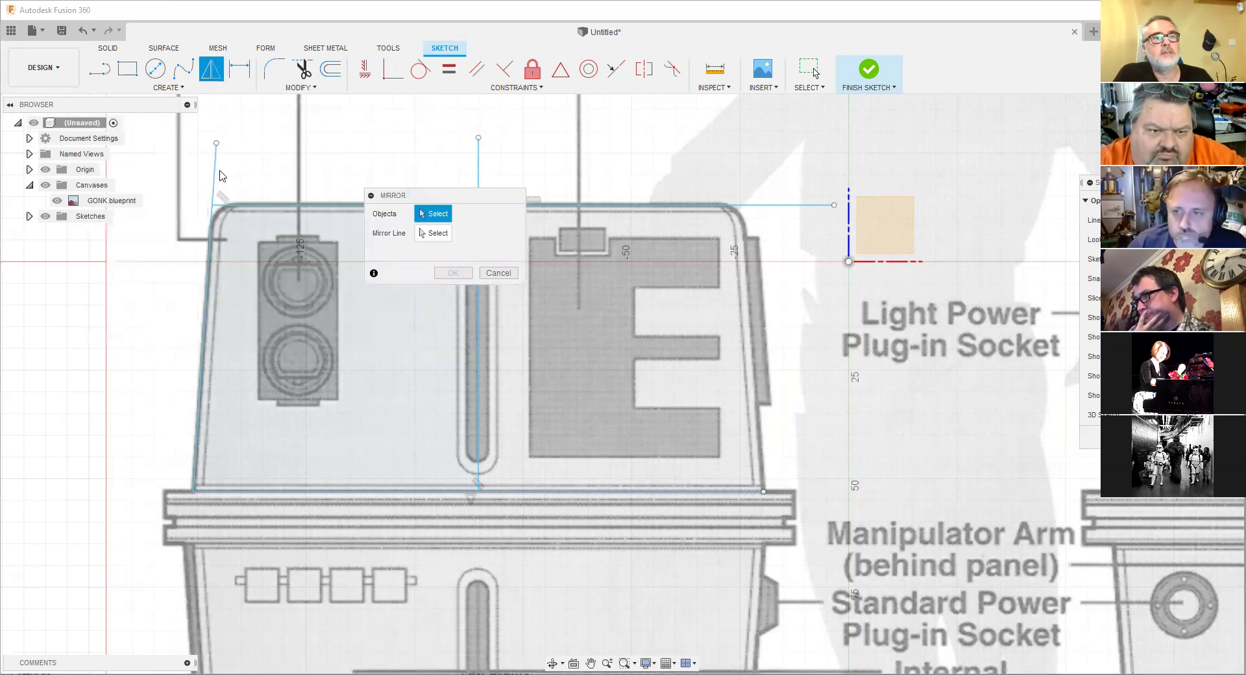
left_click(215, 176)
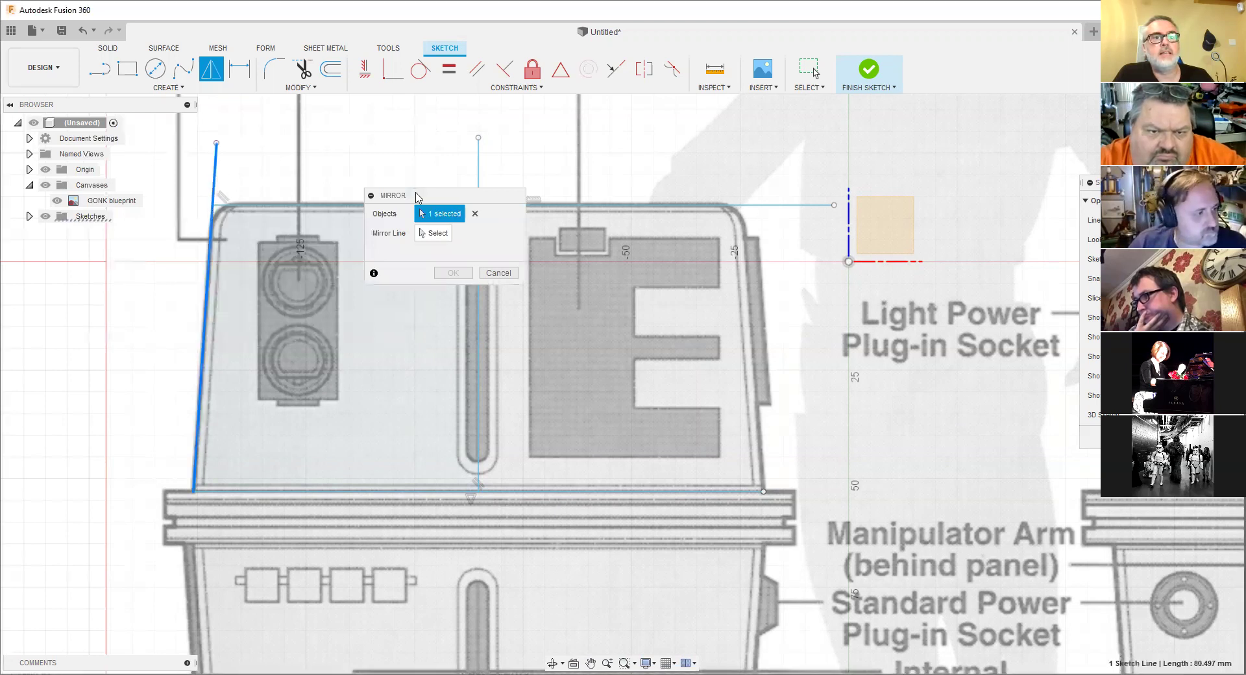
left_click_drag(415, 198, 312, 147)
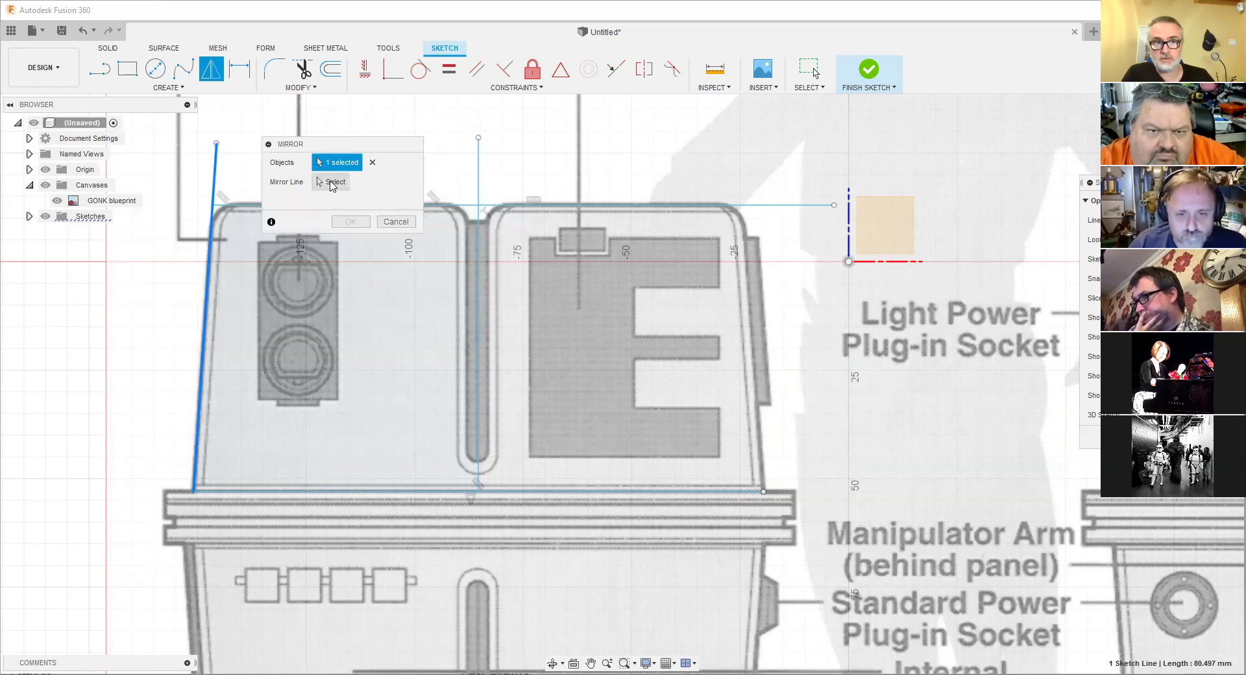
left_click(332, 183)
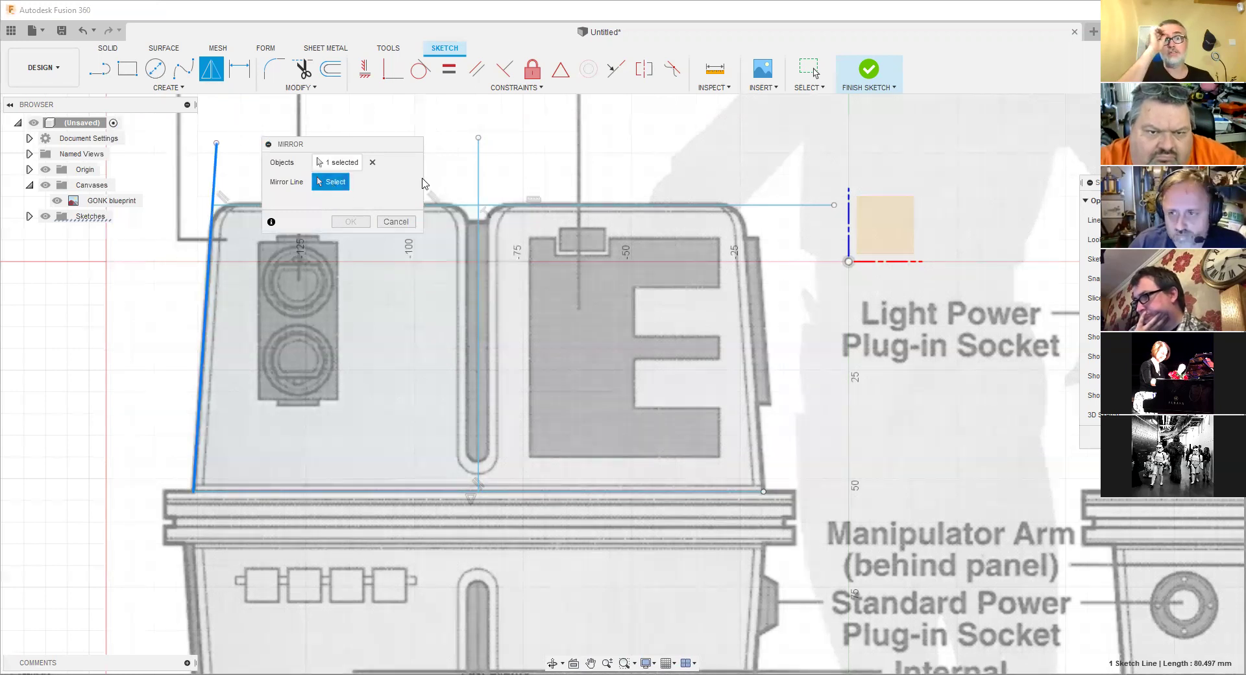
left_click(479, 185)
left_click(351, 221)
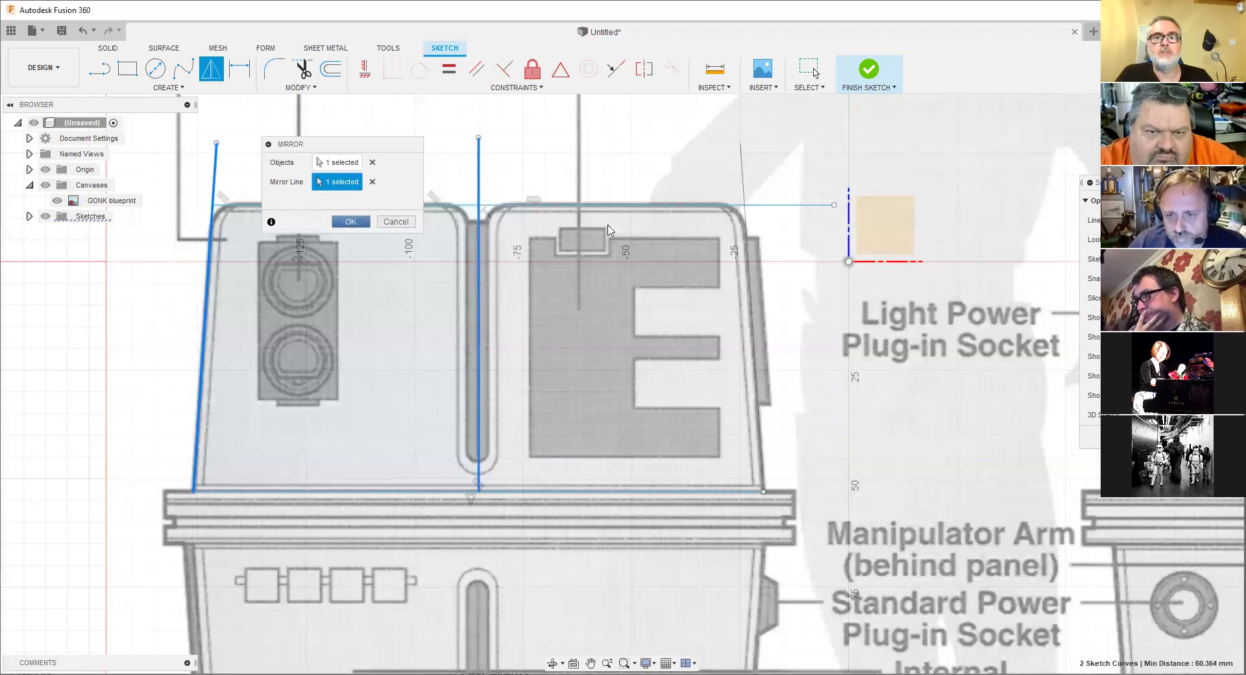
key("Escape")
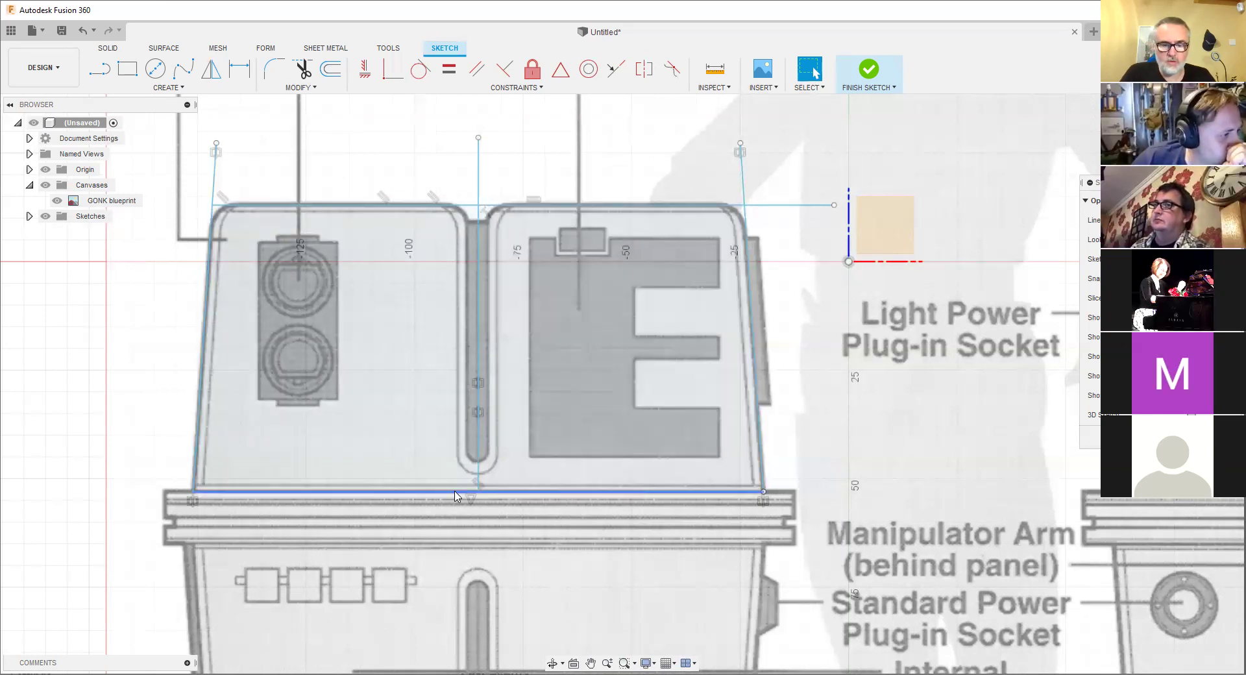
Sketch a horizontal trial line about 143.6 mm long in the empty area beside the blueprint.
scroll(586, 473, "down", 3)
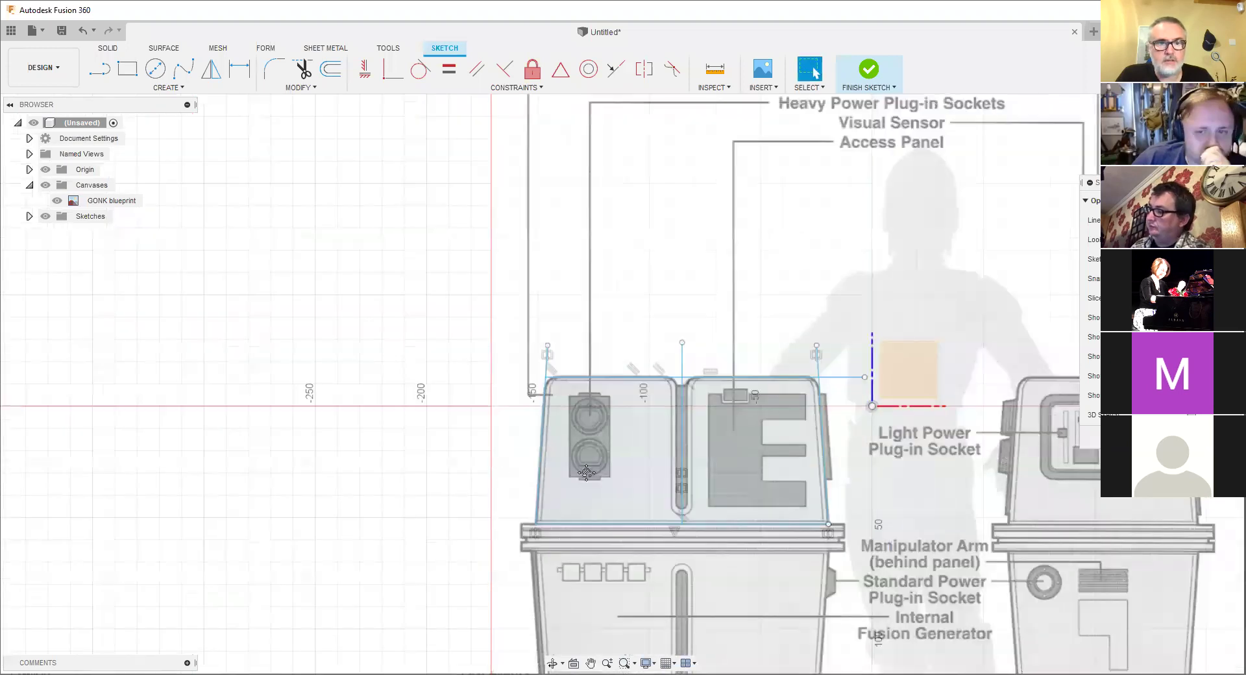
middle_click_drag(586, 473, 867, 466)
key("l")
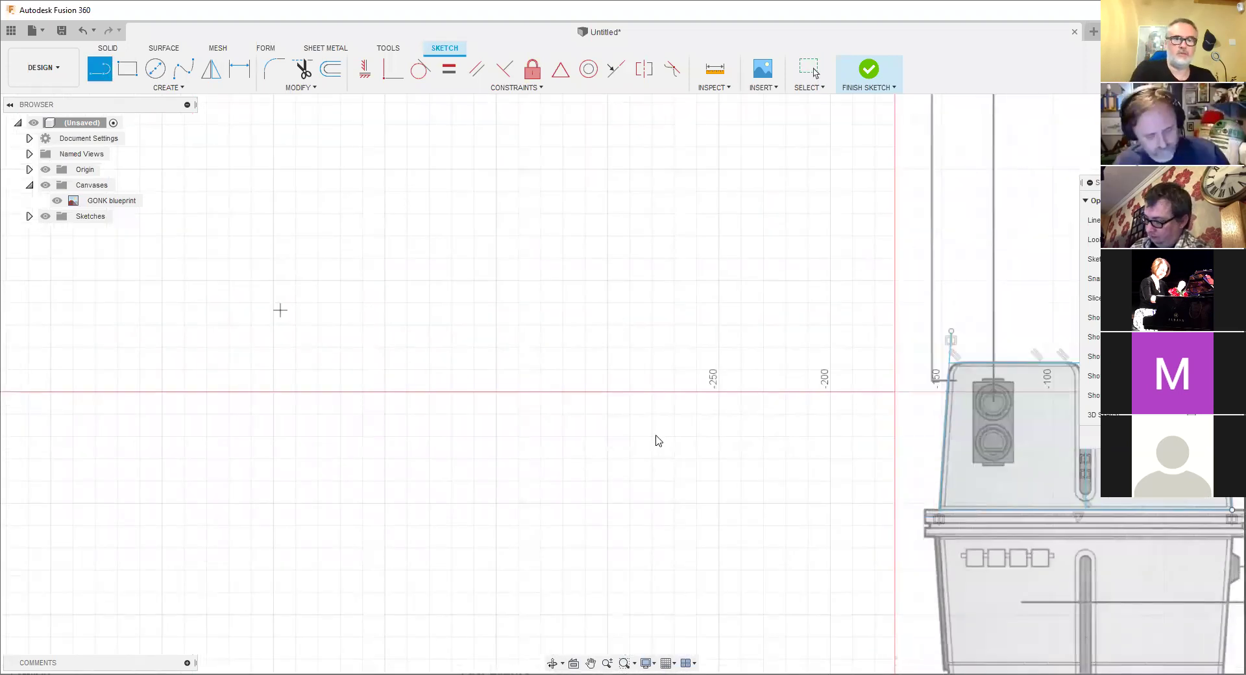
left_click(281, 310)
left_click(600, 311)
key("Escape")
scroll(381, 326, "up", 2)
middle_click_drag(406, 375, 434, 416)
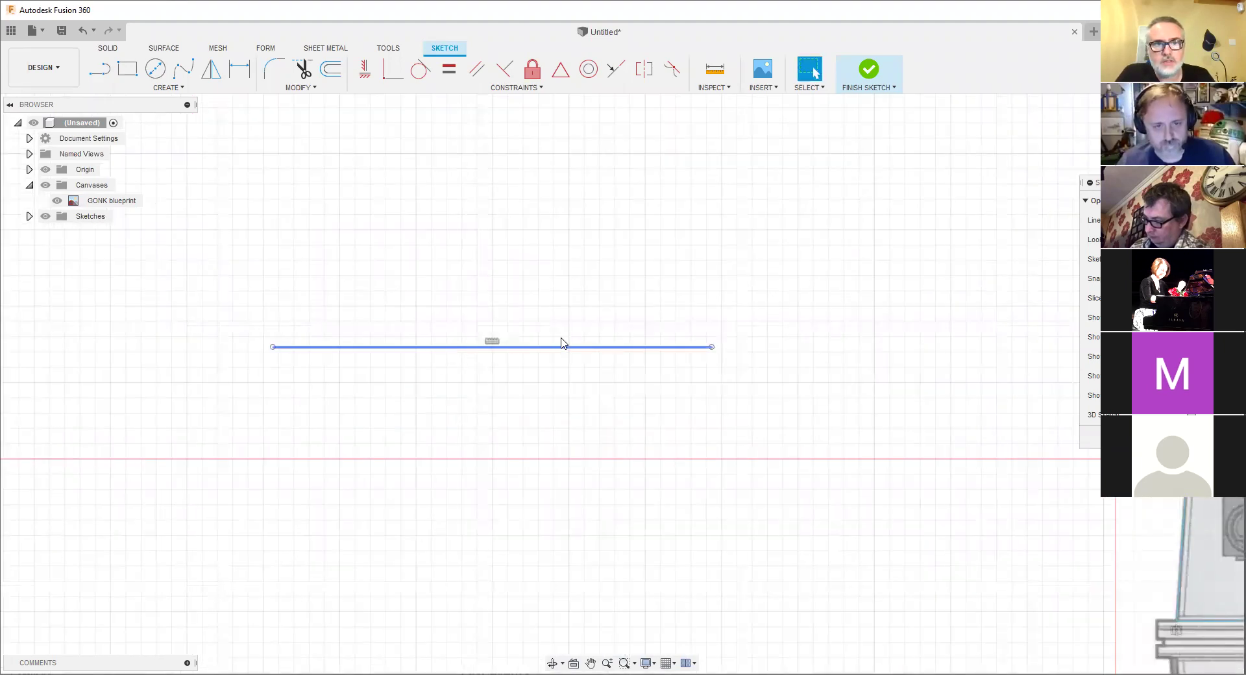
left_click(452, 348)
left_click(449, 346)
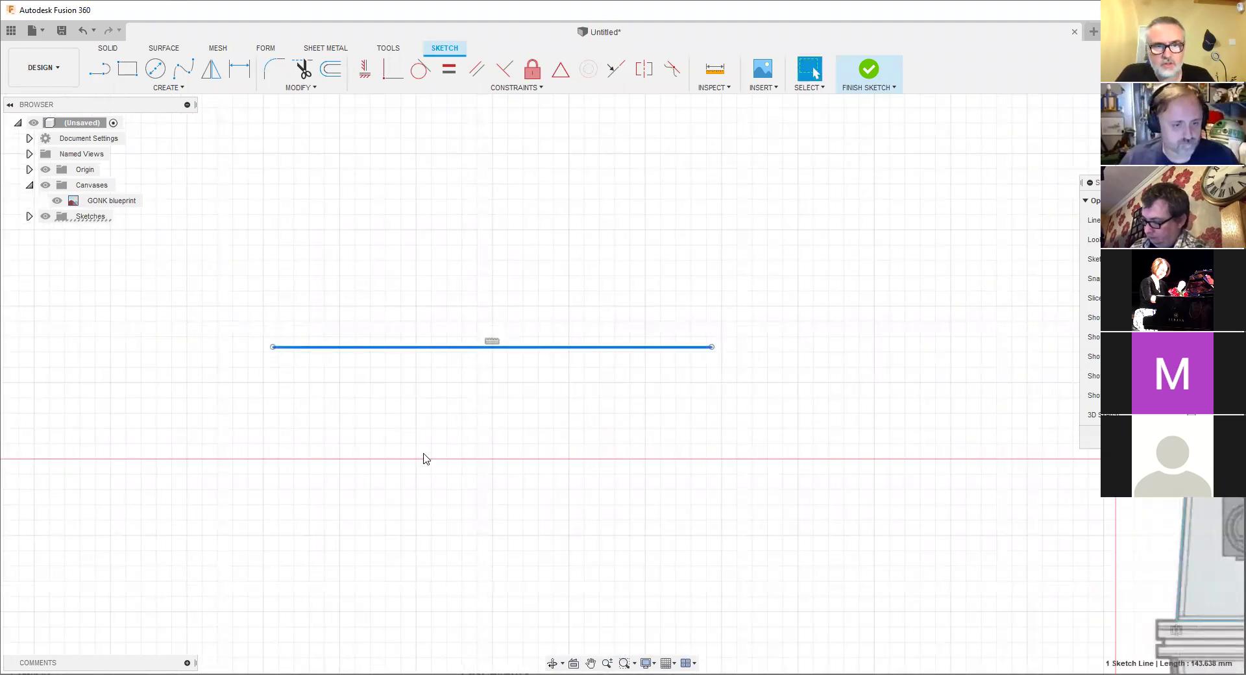
left_click(422, 417)
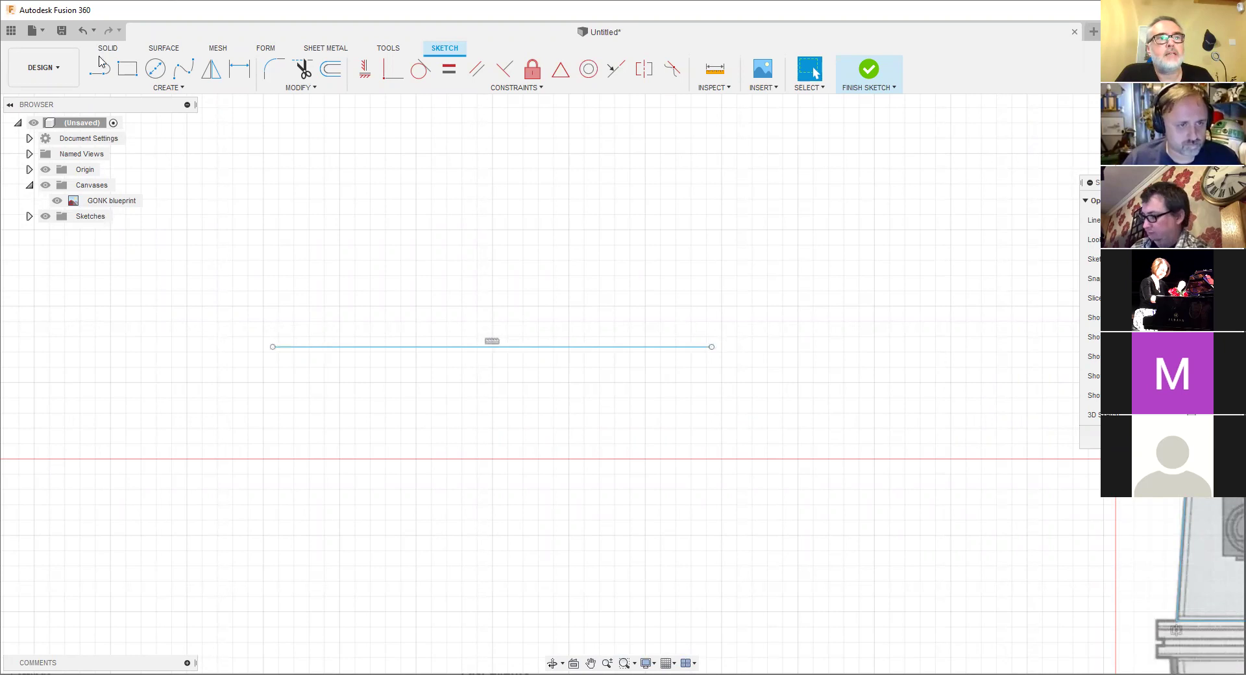
Sketch a vertical line about 61.5 mm long up from the trial line's midpoint, and a short horizontal line from the vertical line's midpoint.
left_click(100, 63)
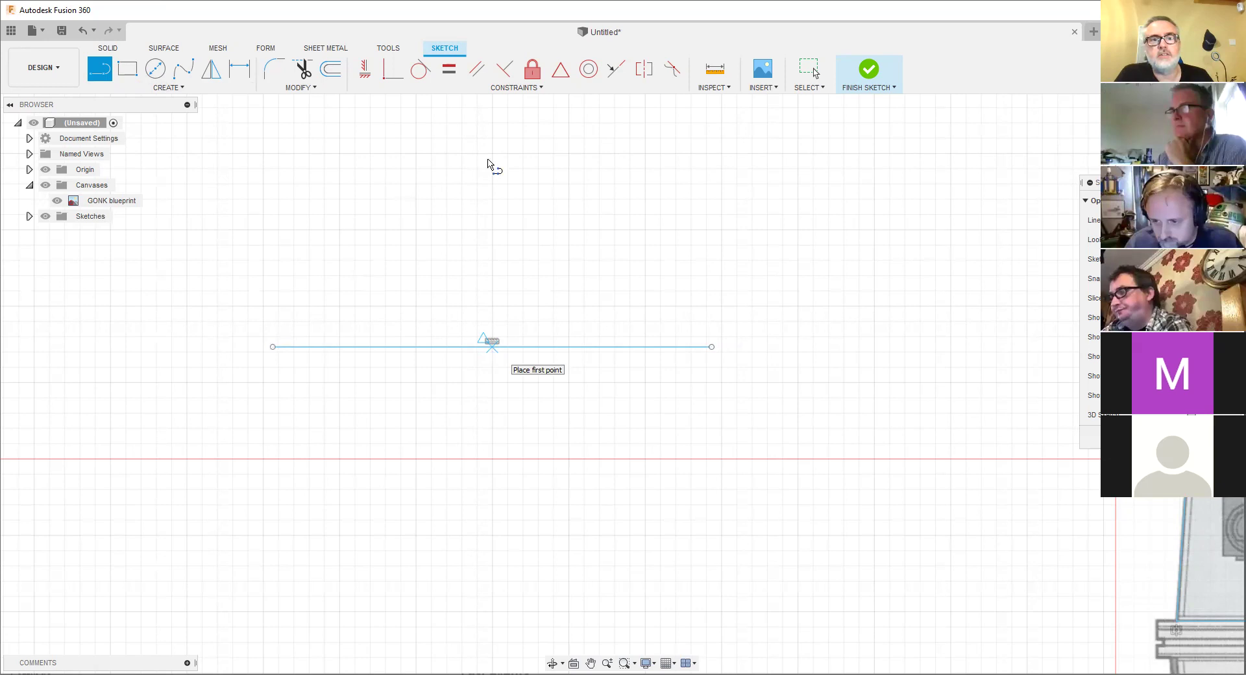
left_click(492, 347)
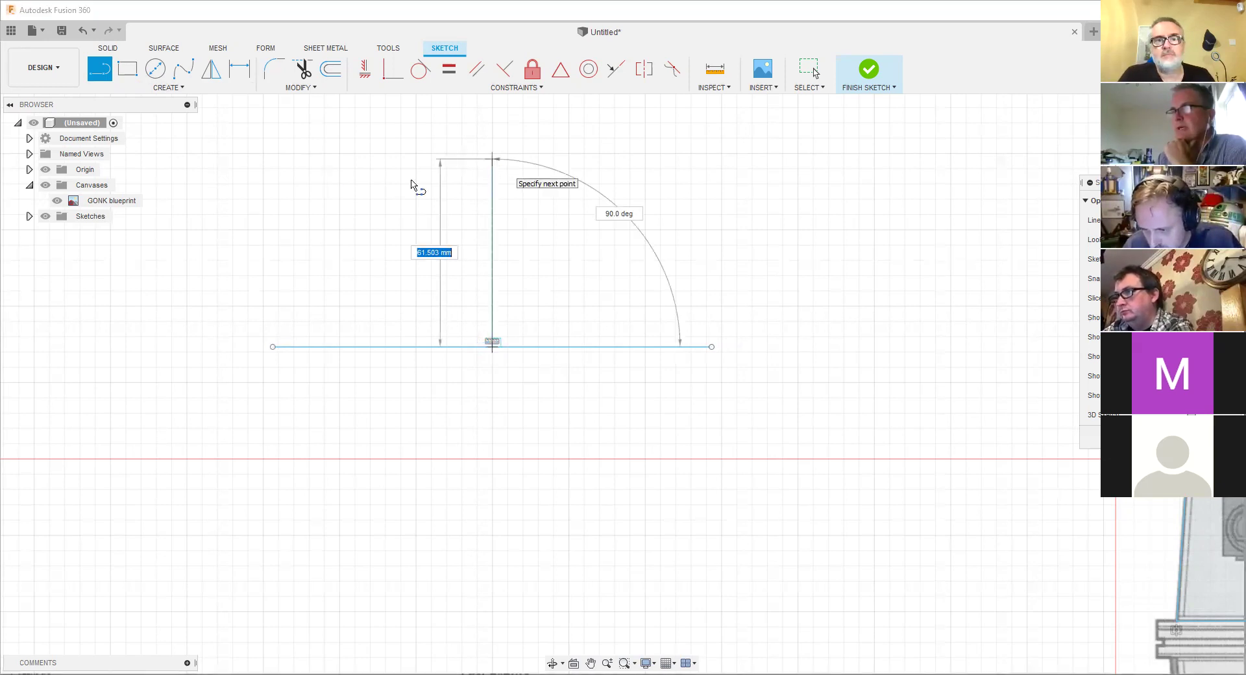
key("Return")
key("Escape")
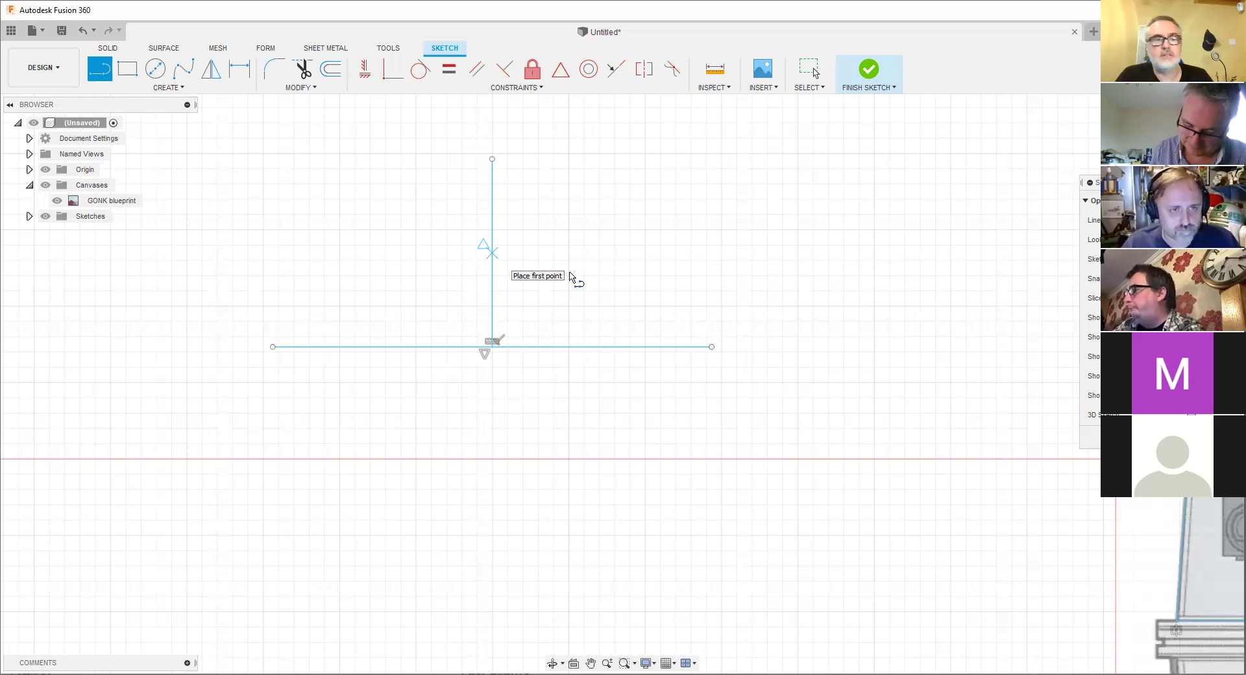
left_click(492, 252)
left_click(577, 253)
key("Escape")
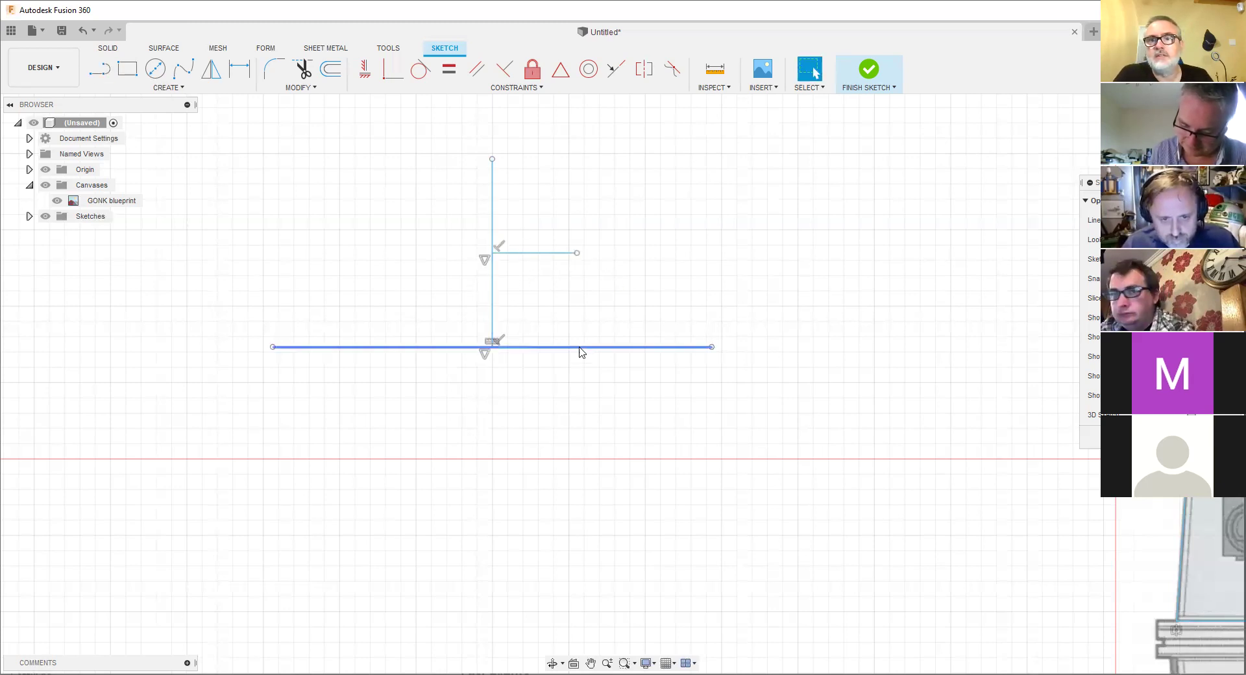
Delete the three trial lines drawn beside the blueprint.
mouse_move(237, 137)
left_mouse_down()
mouse_move(328, 263)
mouse_move(770, 433)
left_mouse_up()
key("Delete")
scroll(560, 488, "down", 4)
middle_click_drag(559, 375, 266, 237)
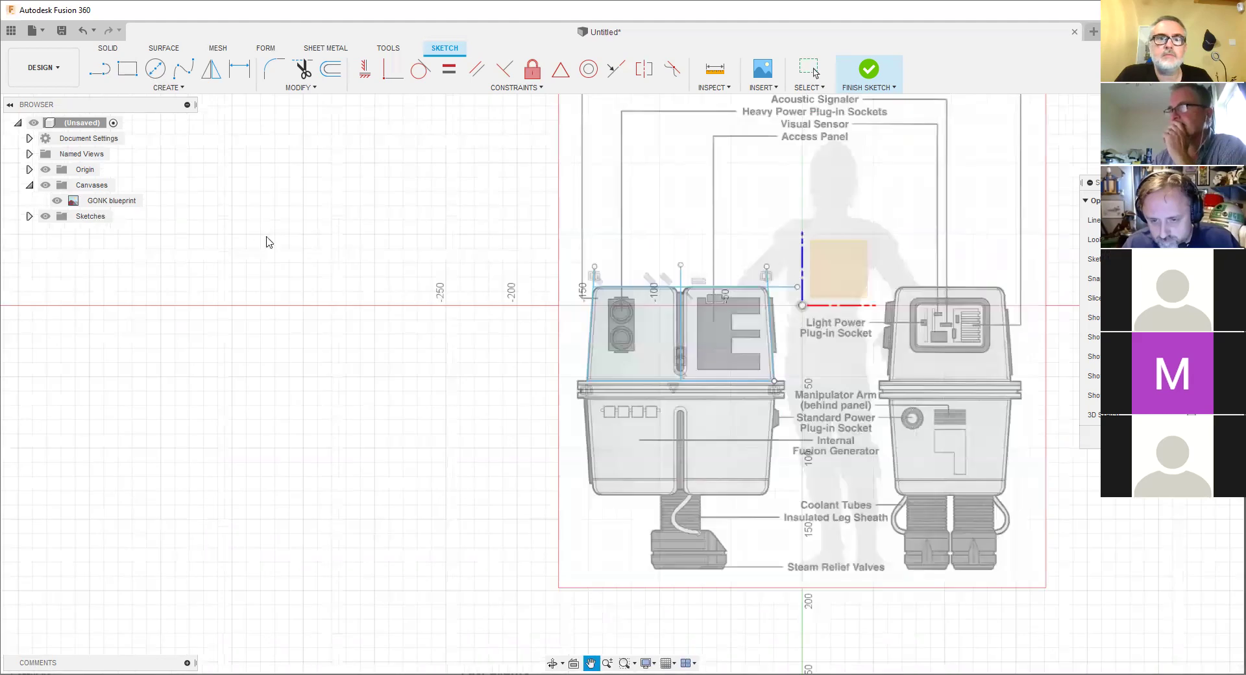
scroll(457, 289, "up", 3)
middle_click_drag(449, 311, 399, 320)
middle_click_drag(466, 303, 377, 303)
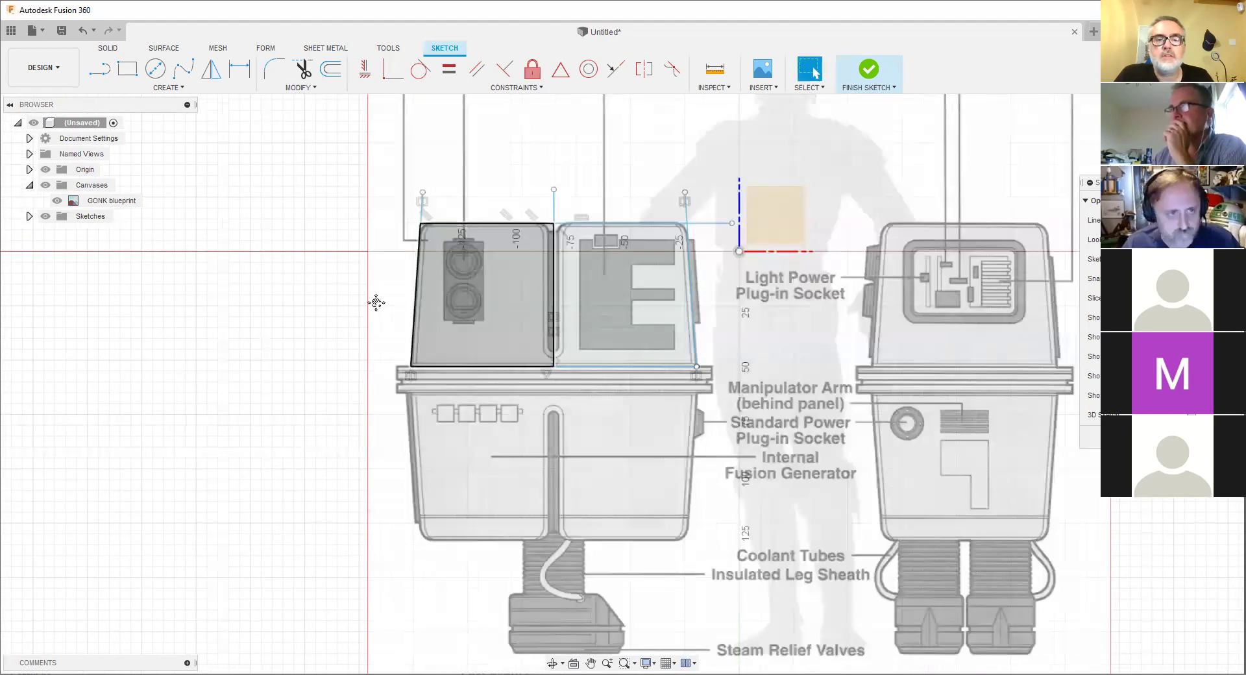
scroll(651, 301, "up", 2)
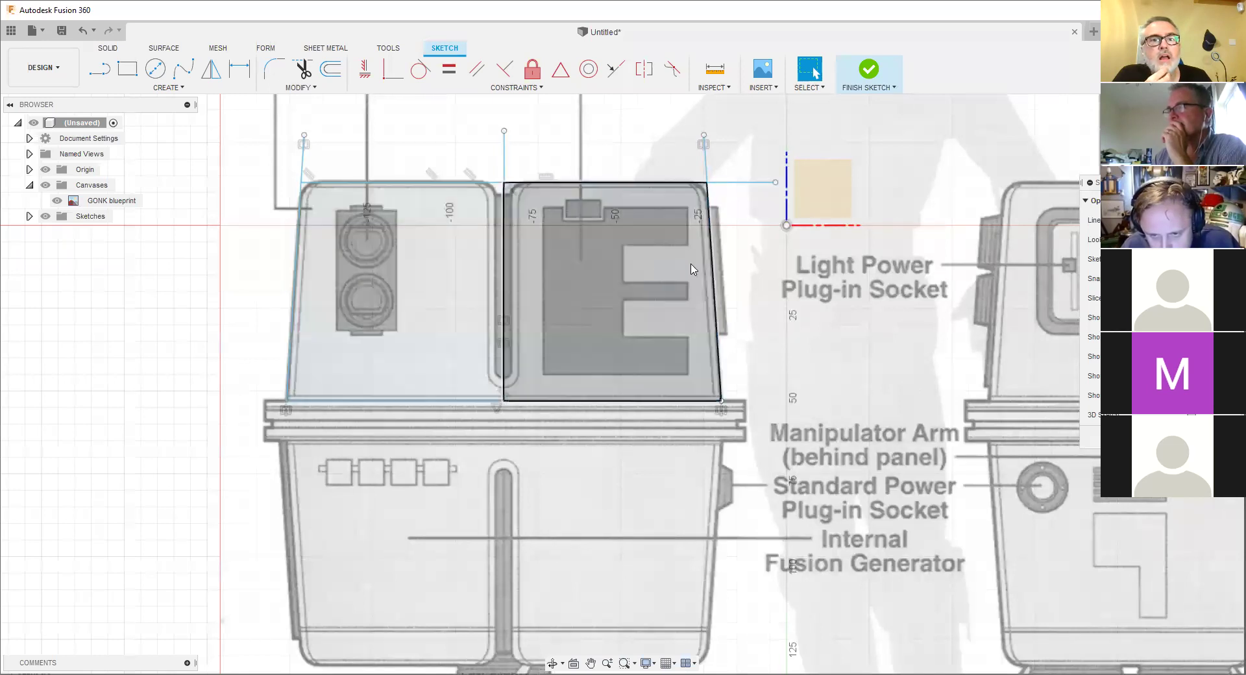
middle_click_drag(248, 295, 298, 318)
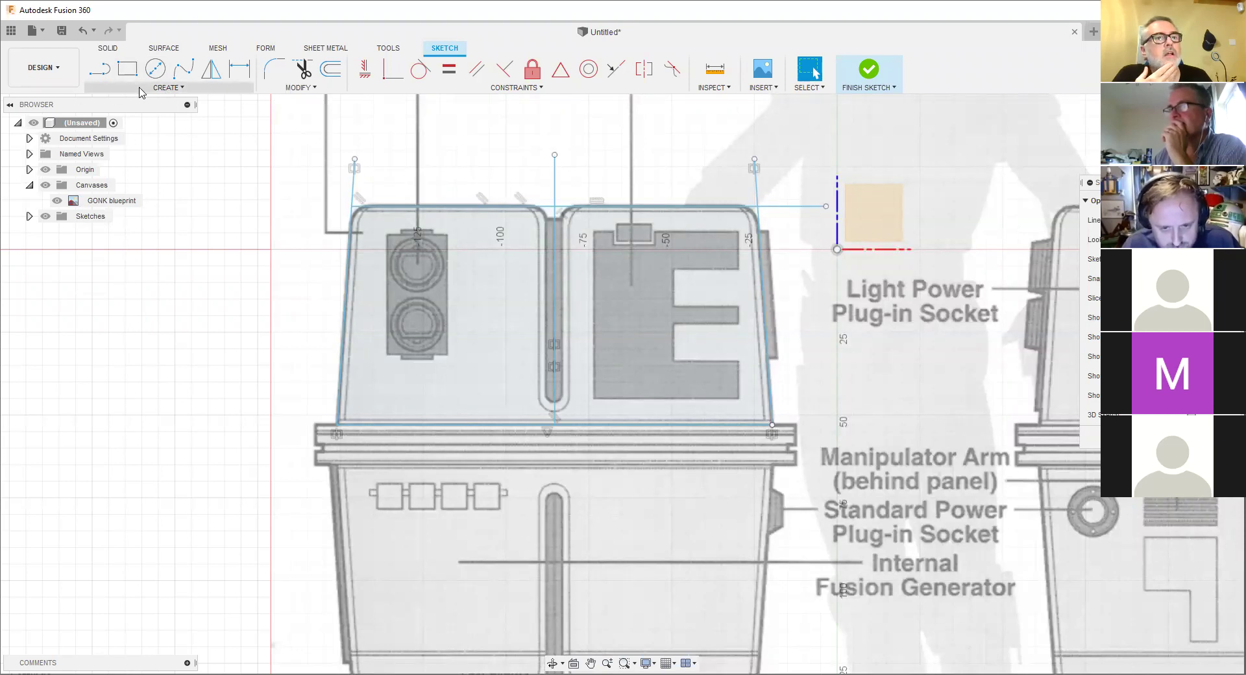
Move the Sketch Palette over the canvas so that all of its options are accessible.
left_click(176, 89)
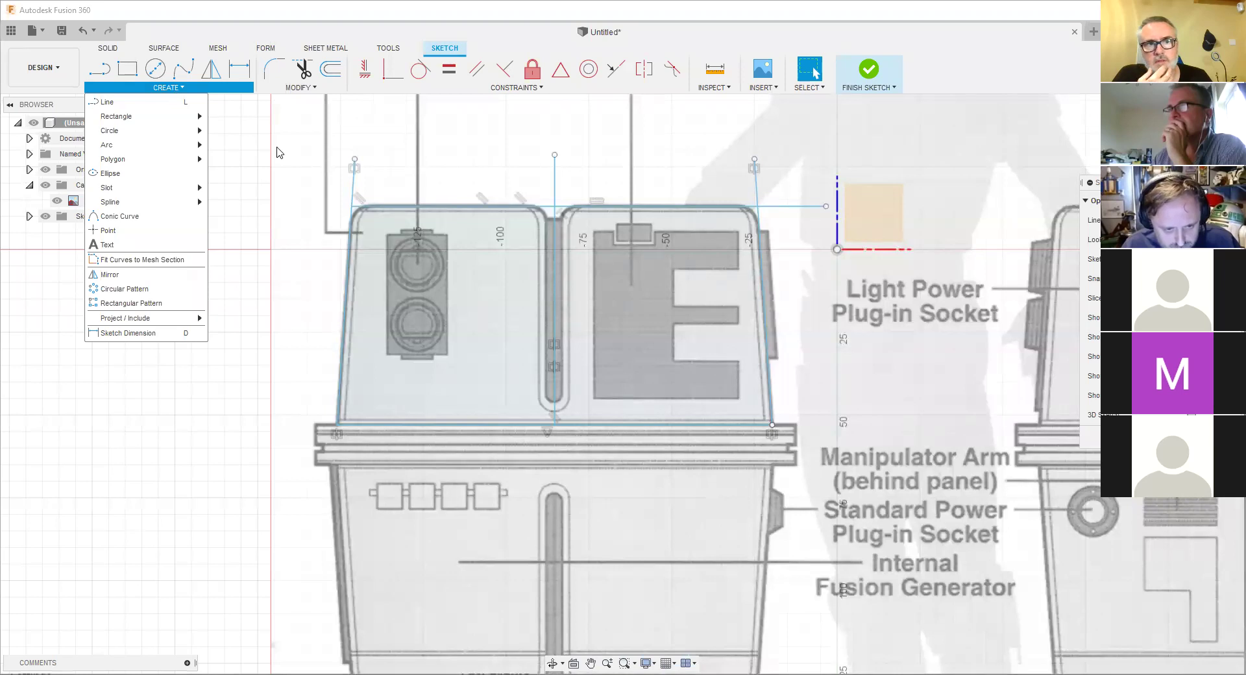
scroll(263, 273, "down", 1)
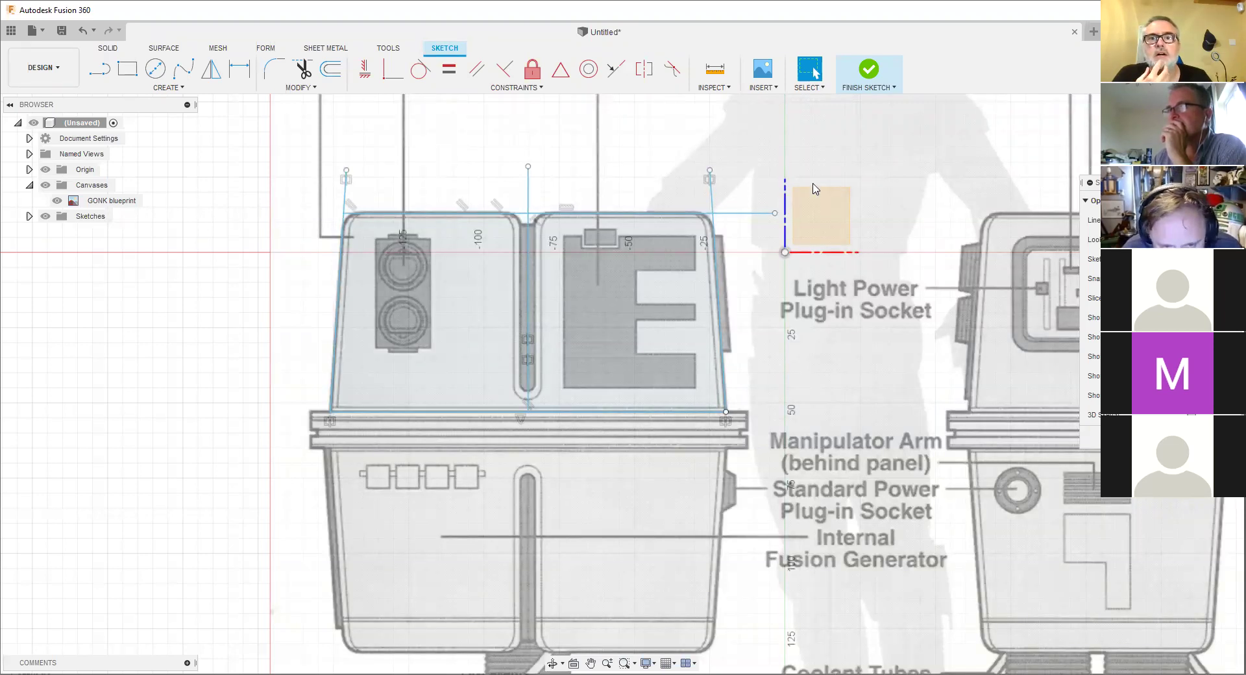
left_click_drag(1172, 184, 936, 182)
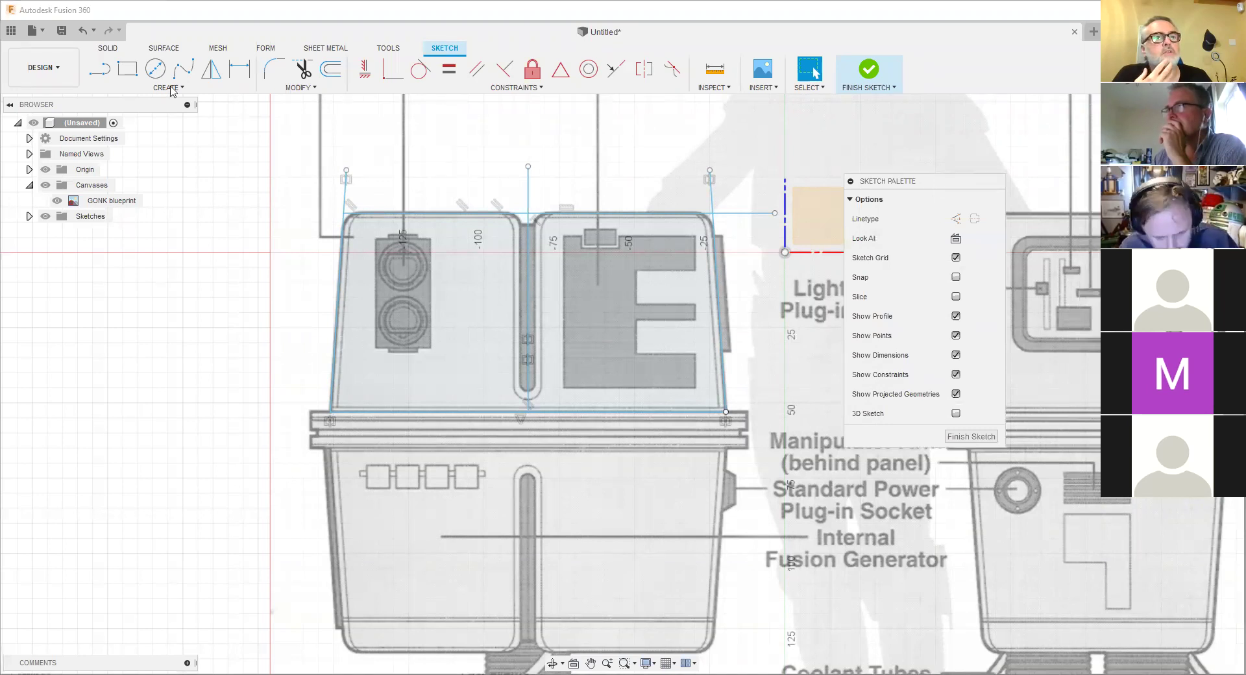
left_click(170, 88)
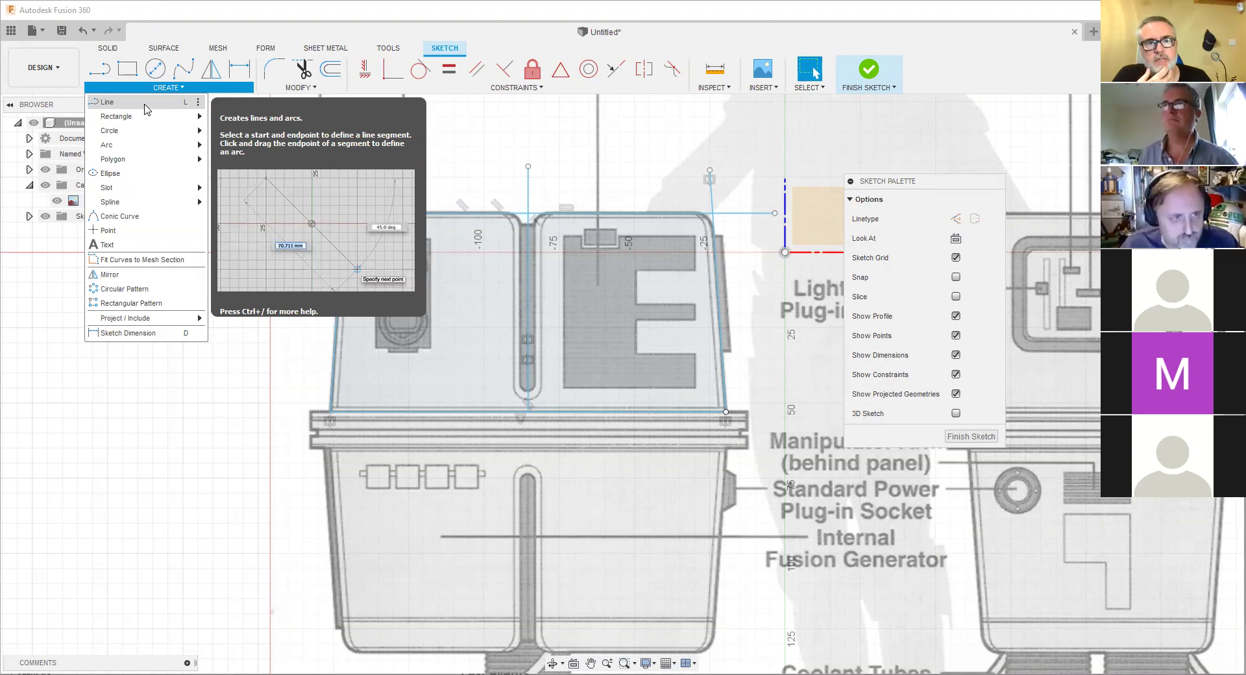
left_click(299, 427)
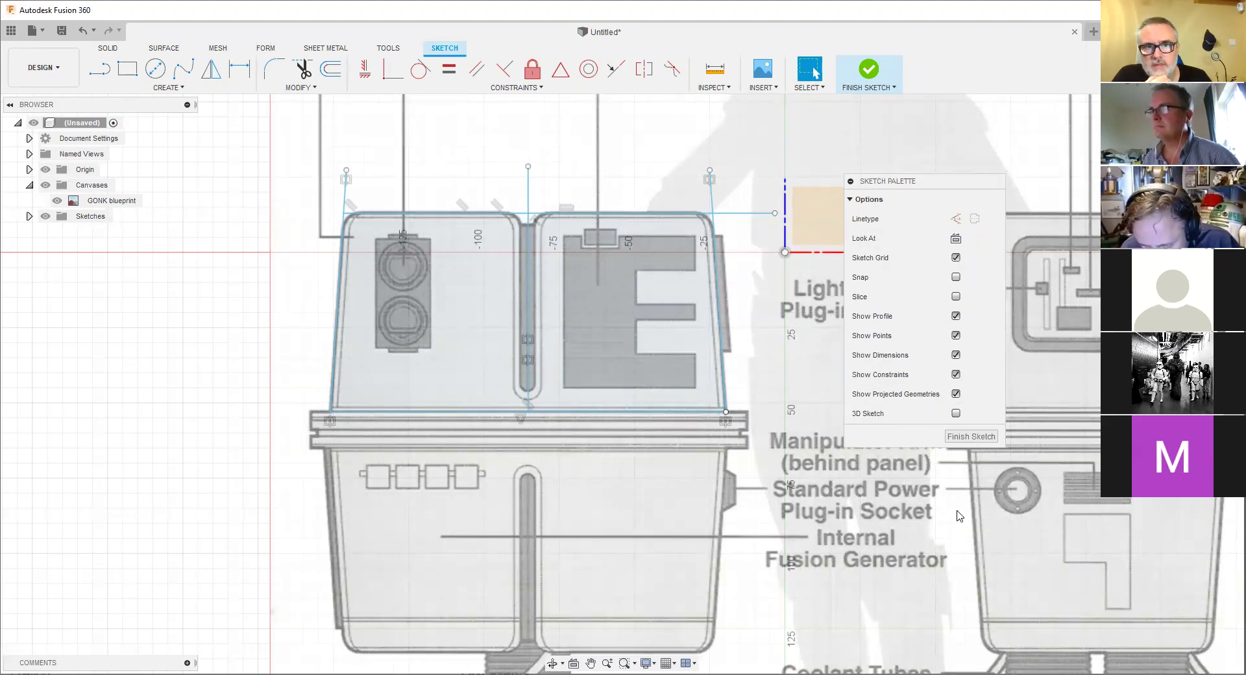
left_click(343, 194)
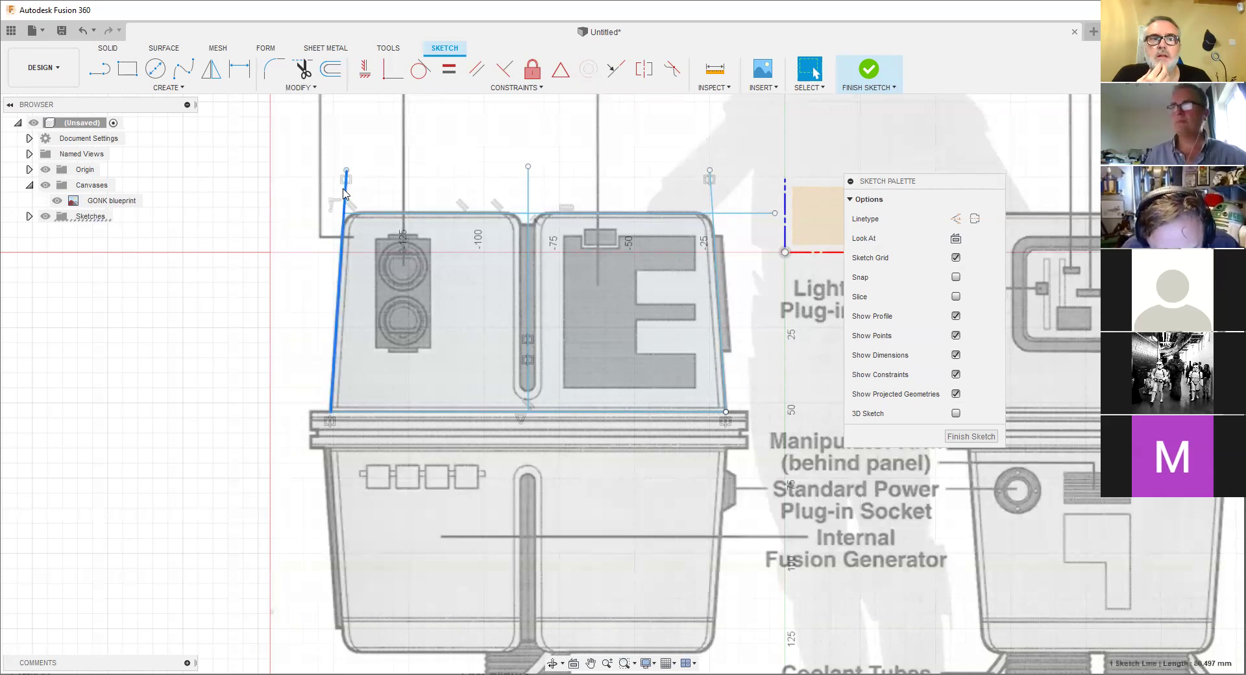
left_click(265, 198)
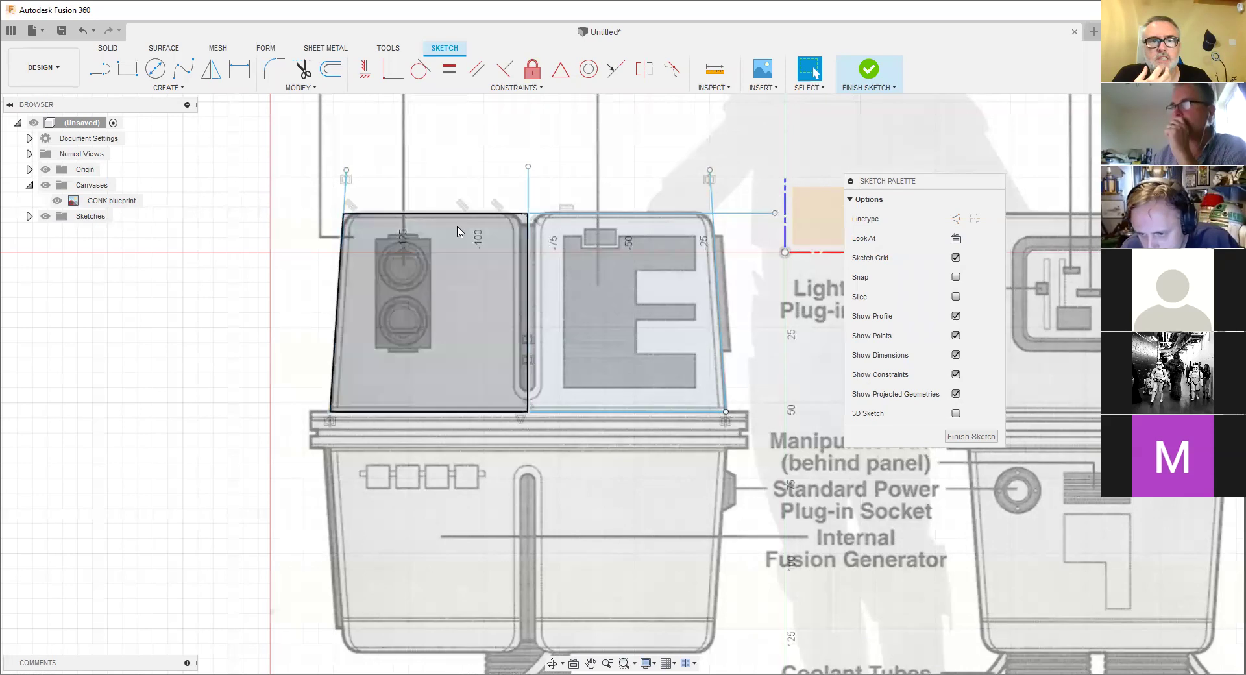
left_click(167, 88)
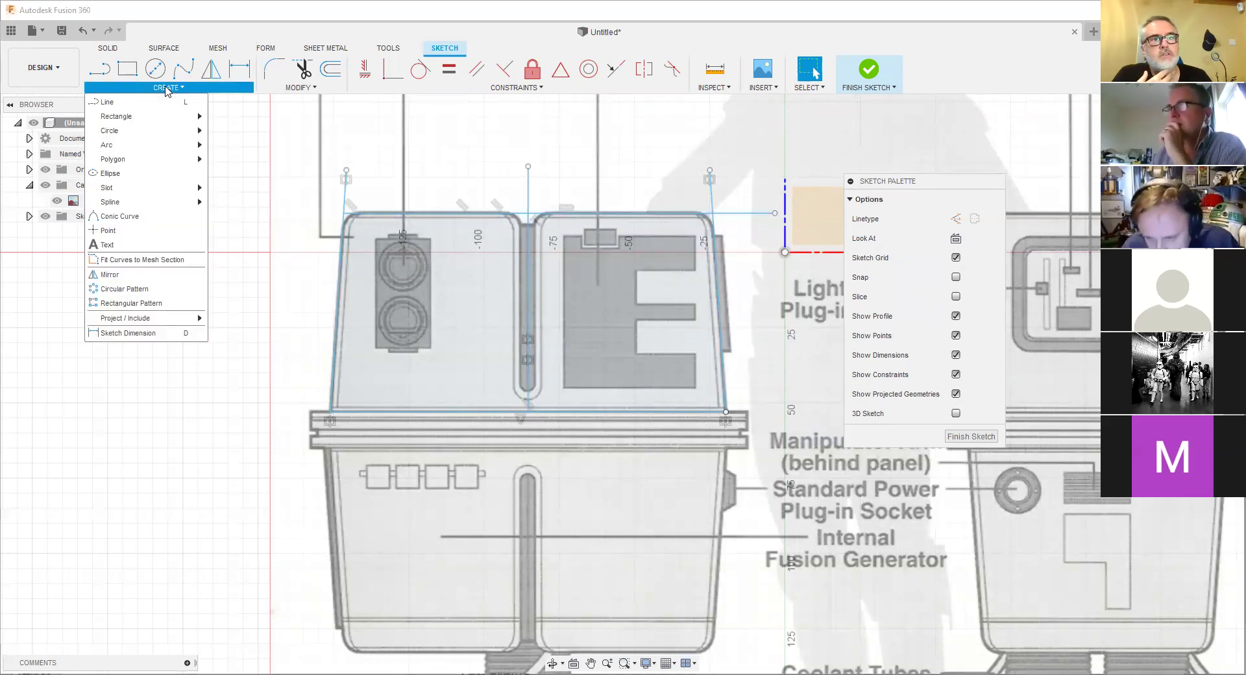
left_click(134, 280)
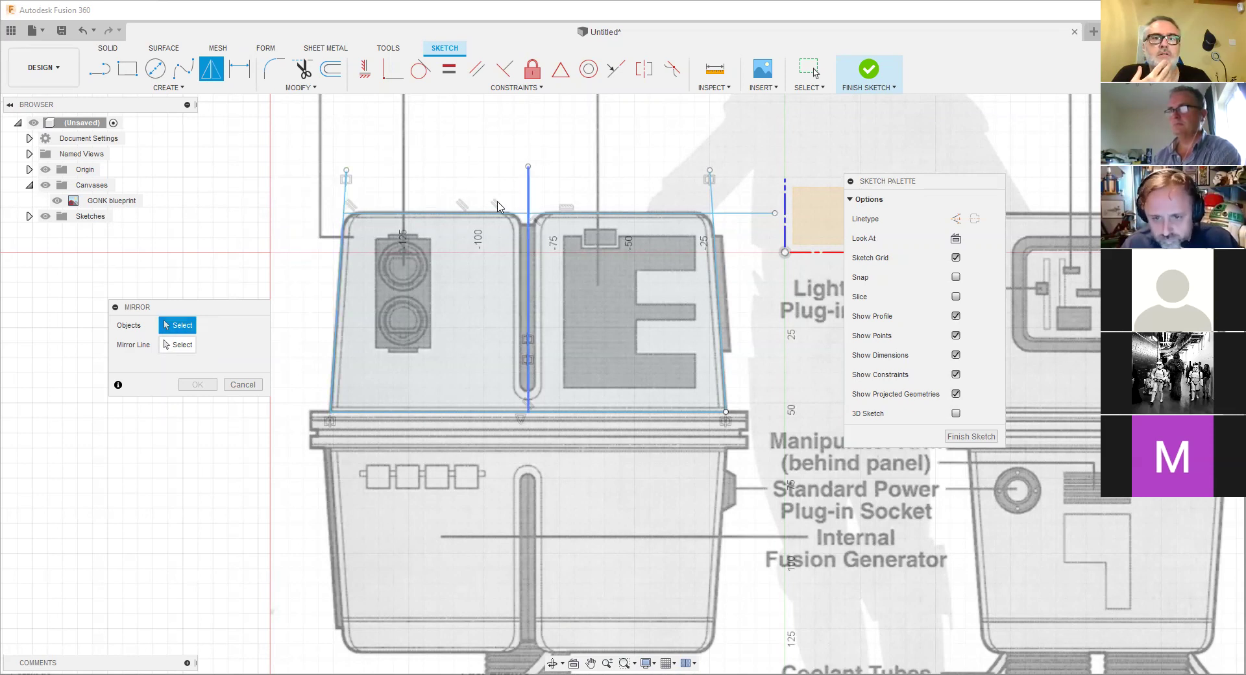
left_click(345, 195)
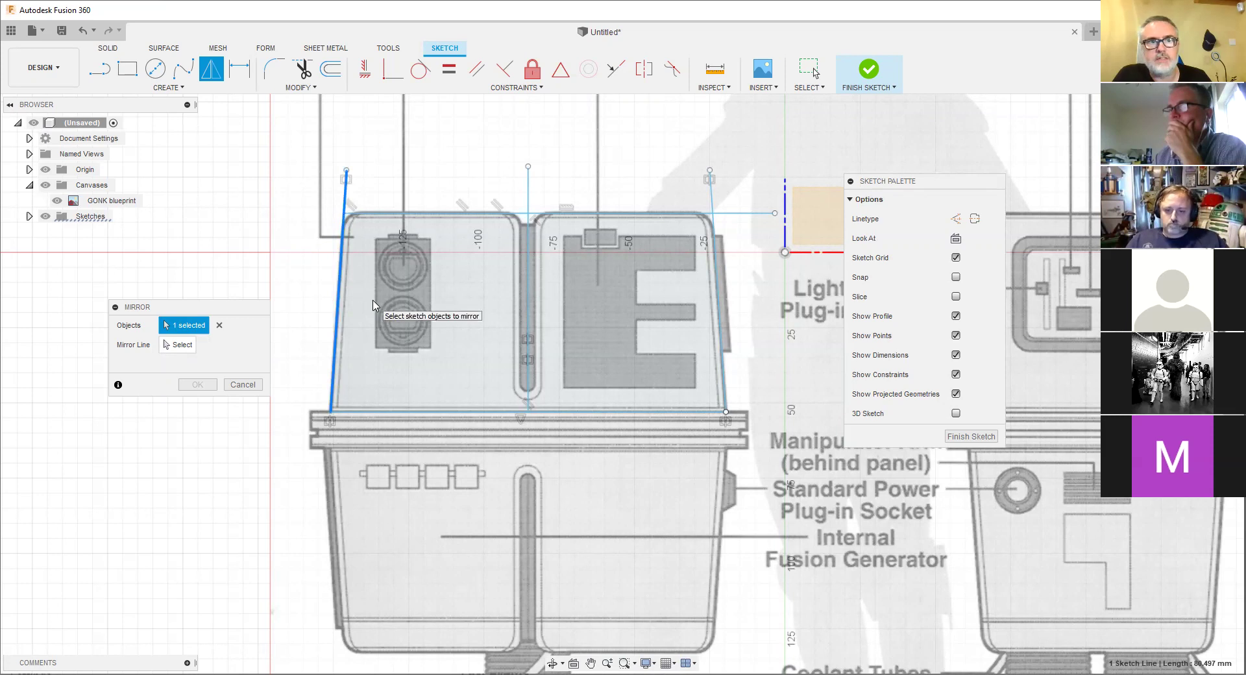
left_click(179, 347)
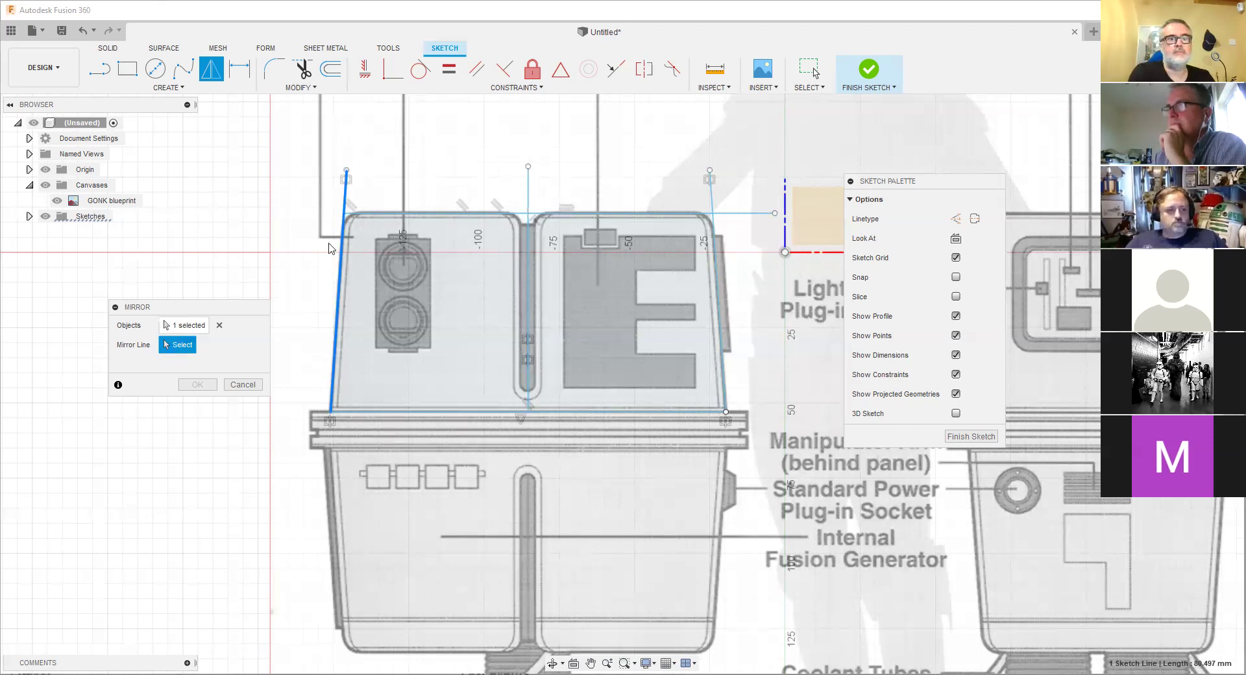
left_click(242, 385)
Examine the traced upper housing outline and its two mirrored halves against the blueprint.
scroll(324, 394, "down", 2)
middle_click_drag(324, 395, 477, 392)
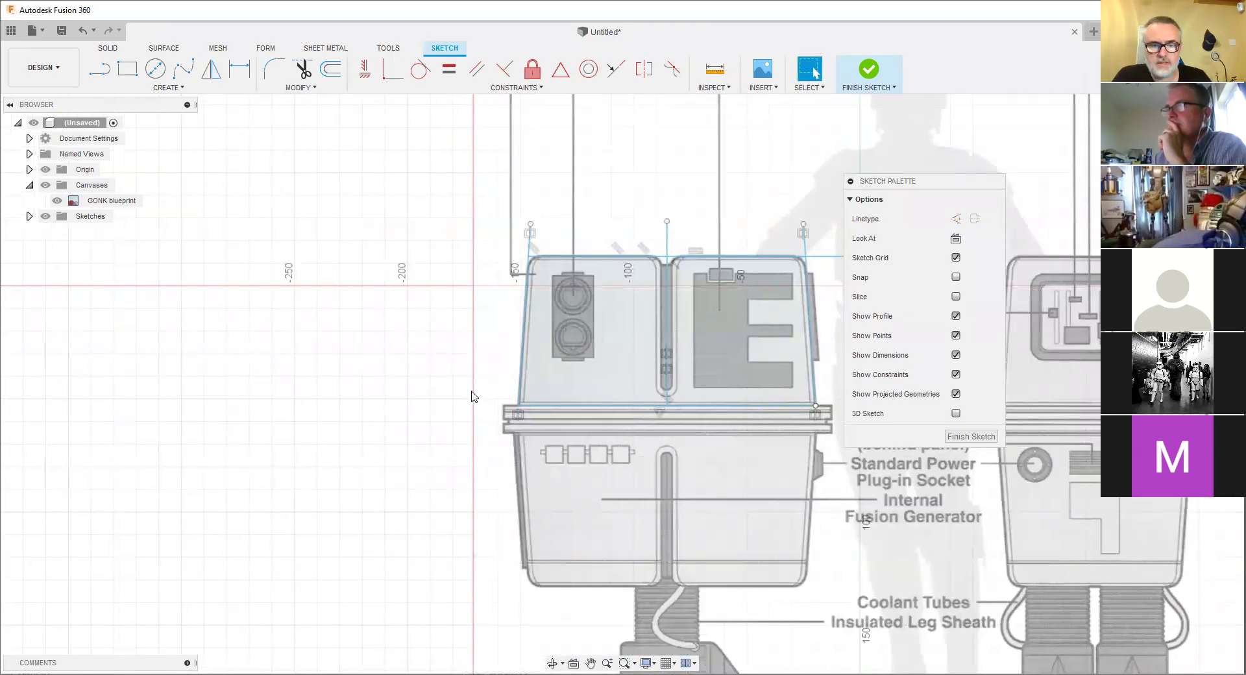
scroll(549, 393, "up", 2)
scroll(416, 408, "down", 2)
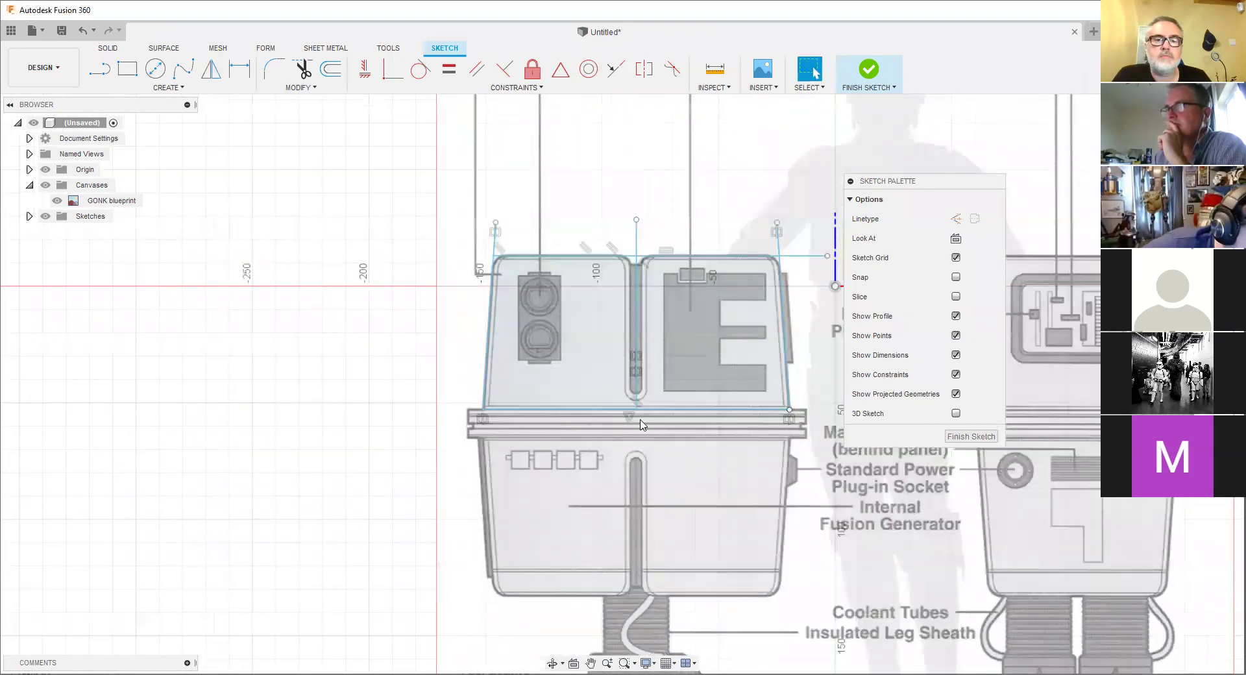
scroll(642, 425, "up", 3)
middle_click_drag(512, 478, 484, 467)
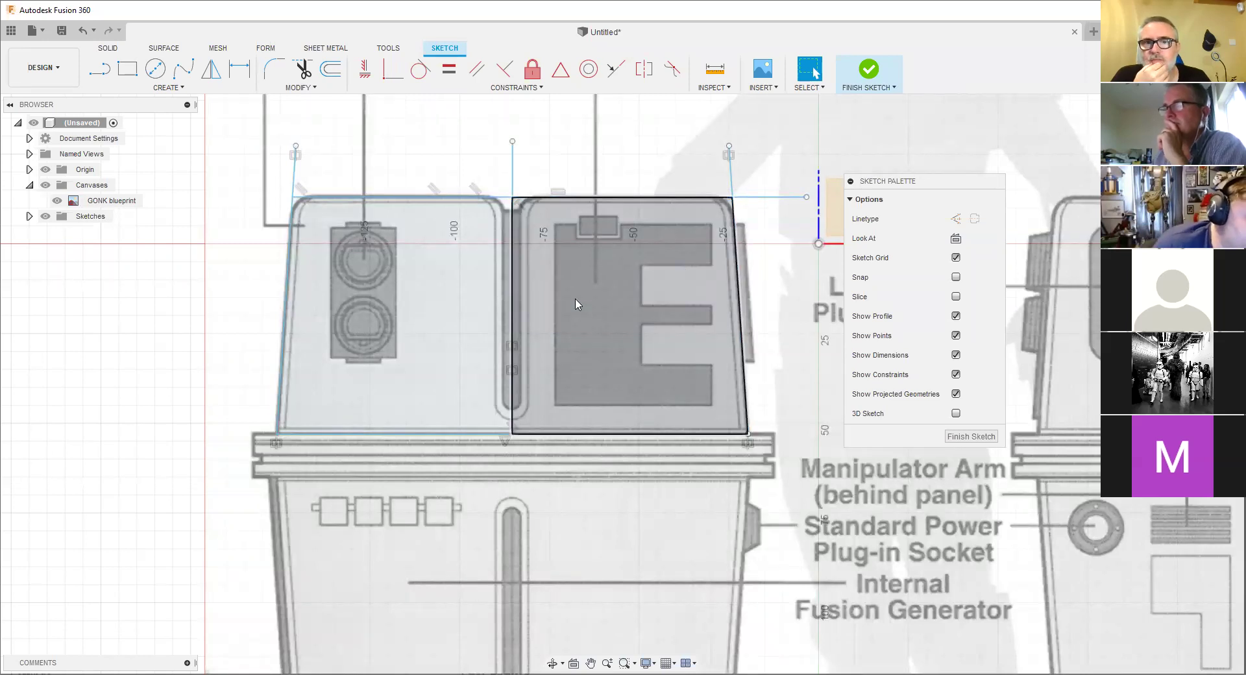
scroll(566, 341, "down", 2)
middle_click_drag(581, 337, 637, 333)
middle_click_drag(343, 316, 384, 314)
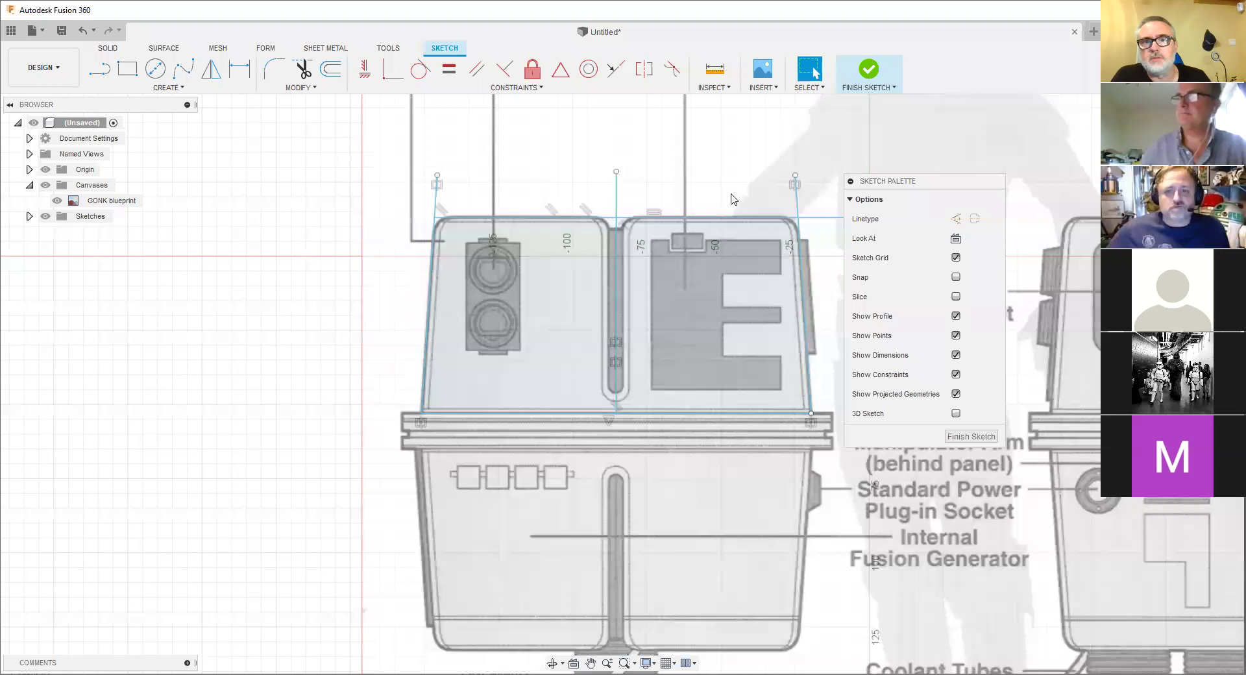
Sketch a closed four-sided trial shape with the Line tool in the empty area beside the blueprint.
middle_click_drag(341, 385, 476, 404)
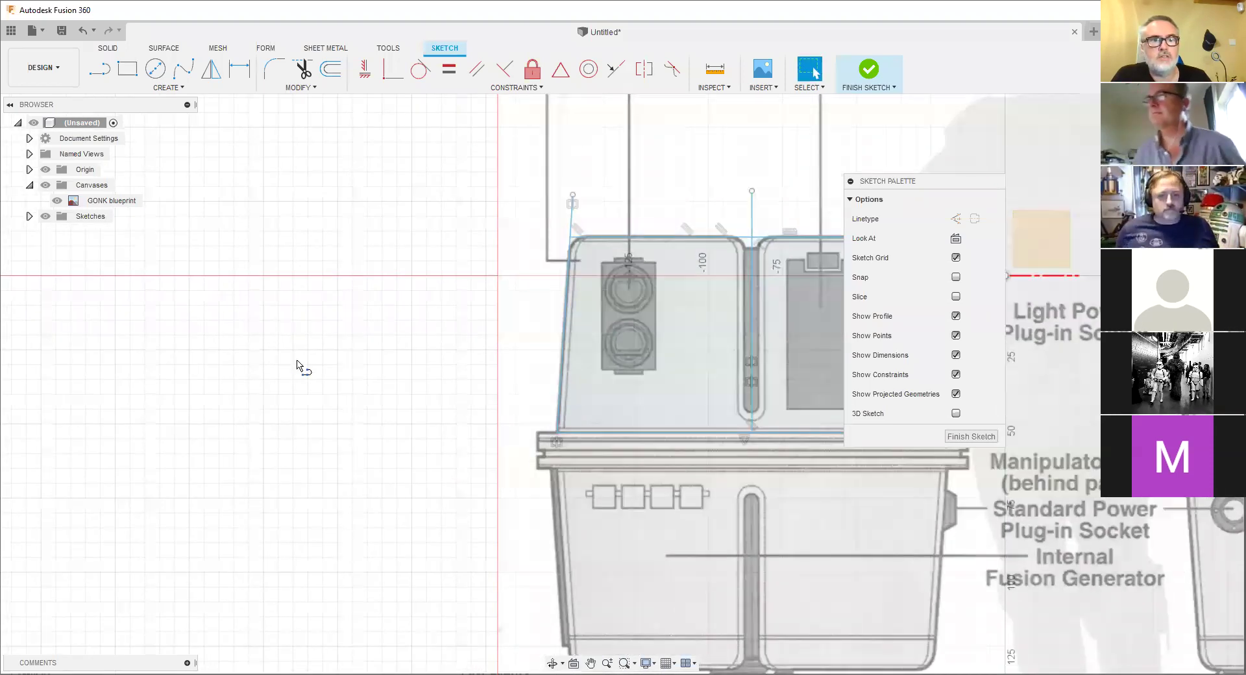
key("l")
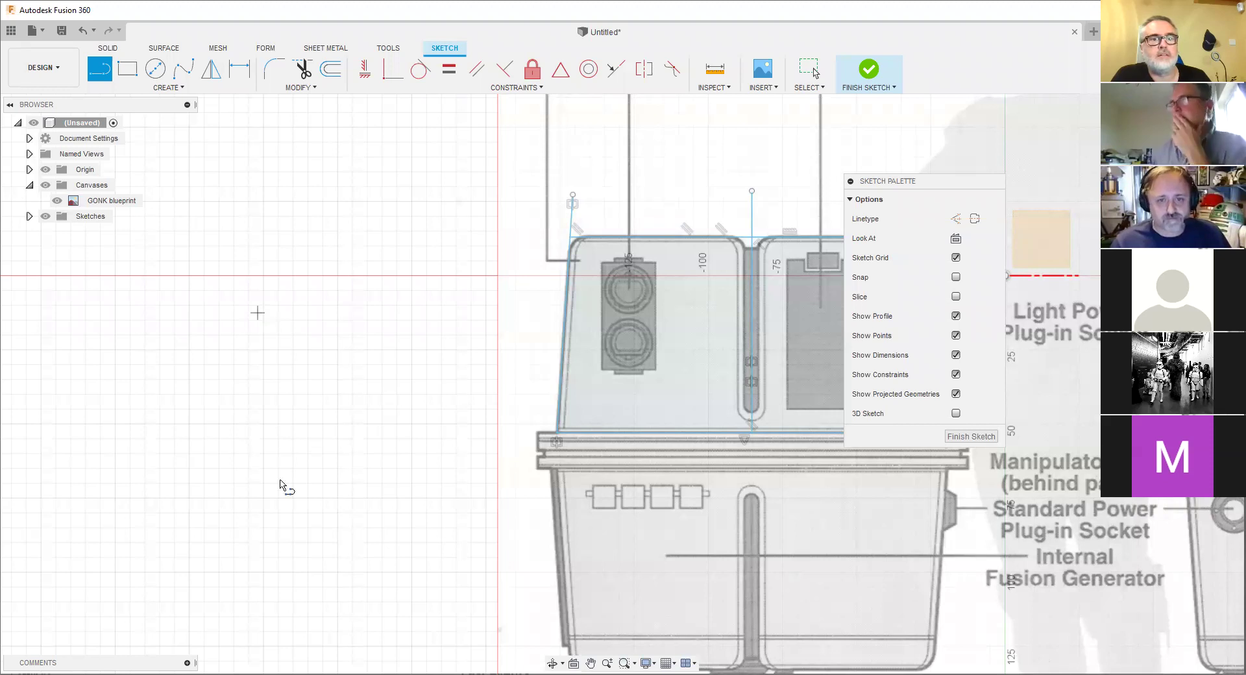
scroll(280, 482, "down", 1)
middle_click_drag(280, 482, 456, 220)
Sketch four separate, partly crossing trial lines below the four-sided shape.
left_click(426, 286)
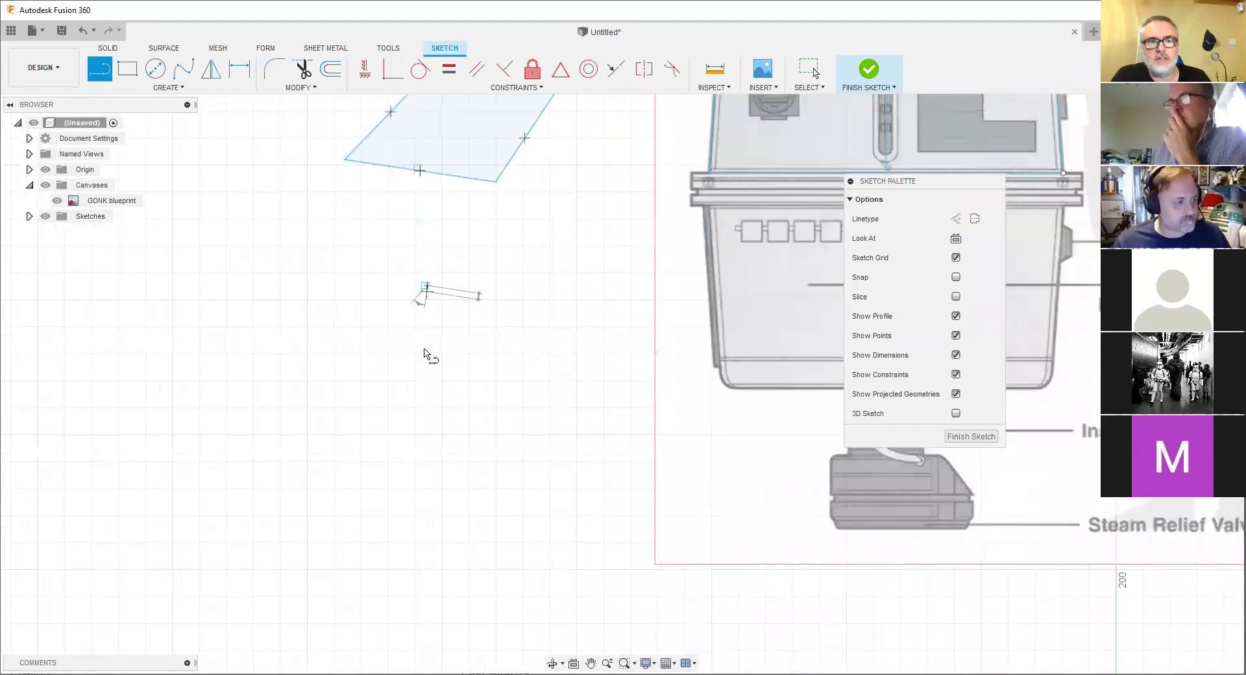
left_click(391, 490)
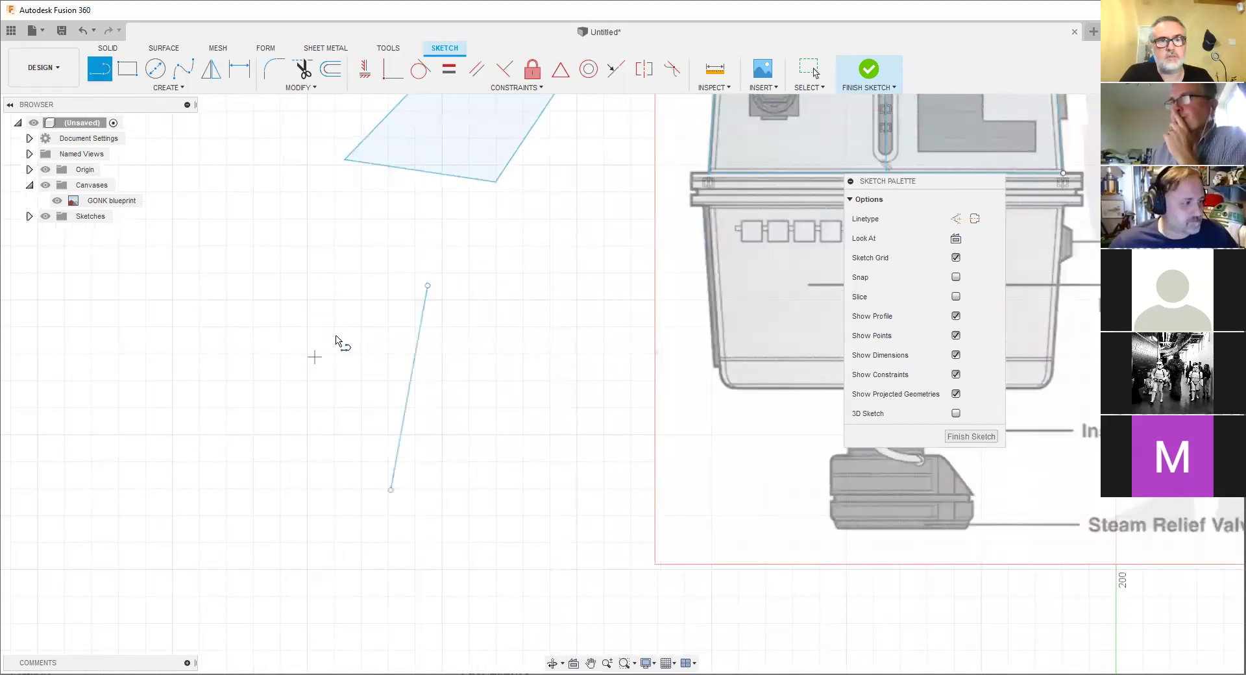
left_click(304, 447)
left_click(334, 301)
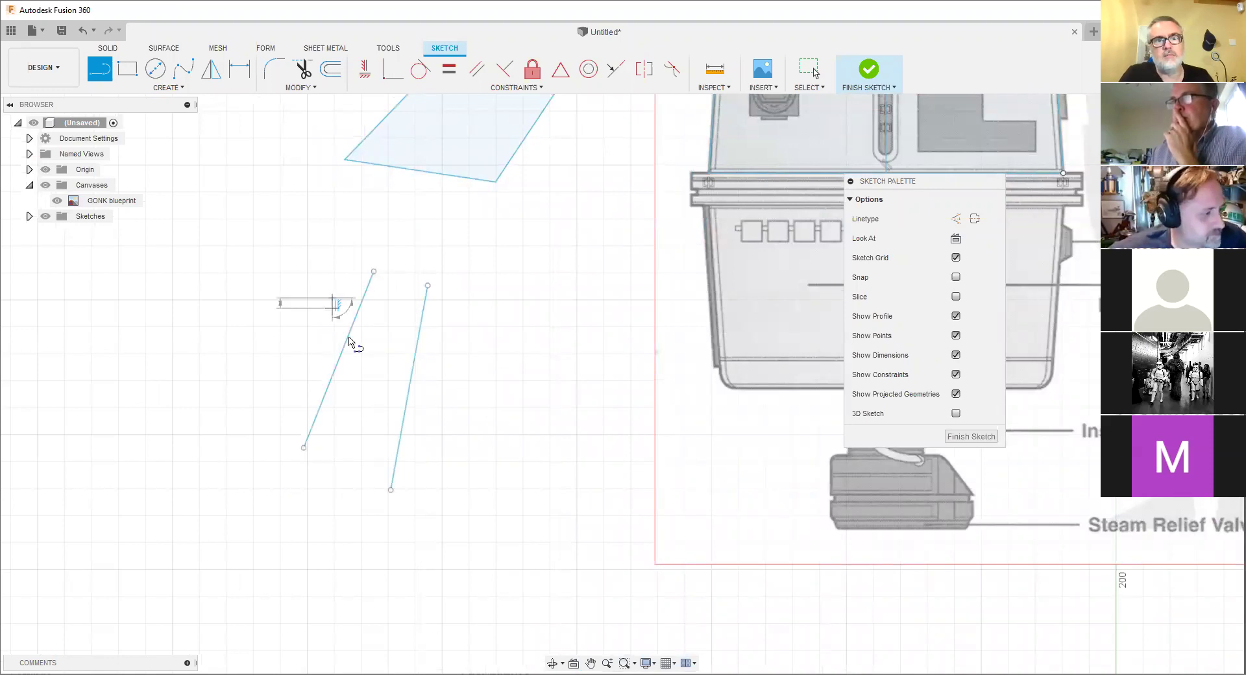
left_click(491, 403)
left_click(327, 356)
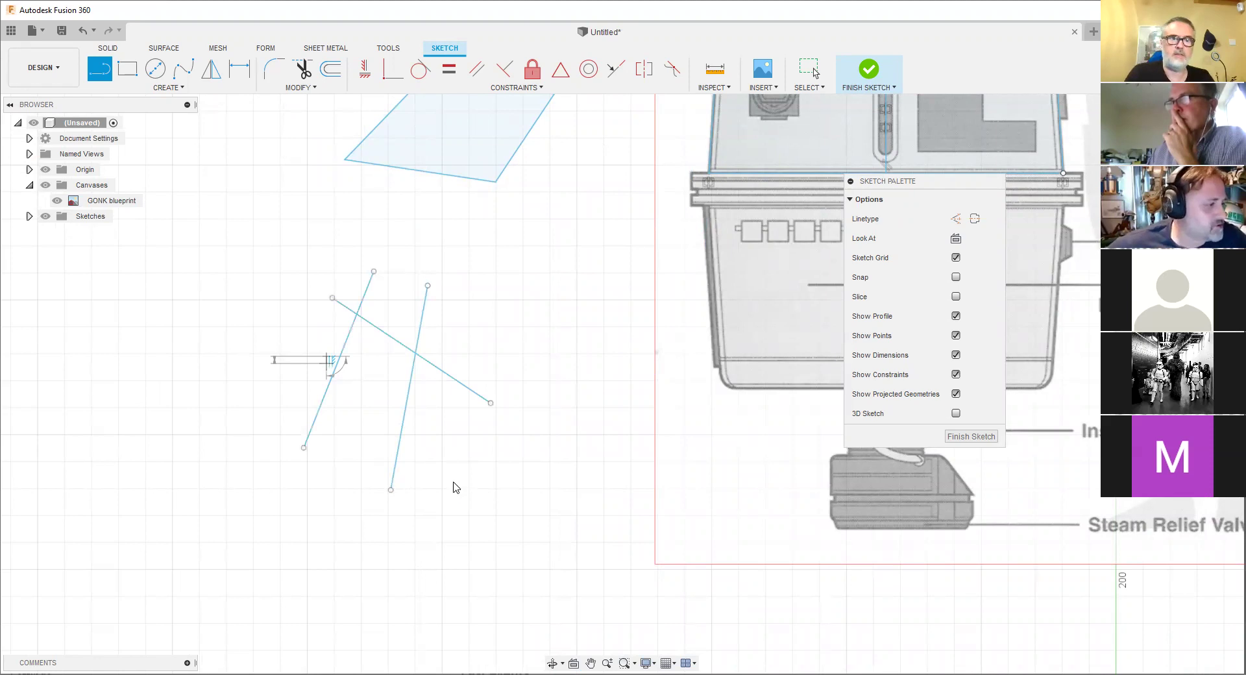
left_click(455, 446)
key("Escape")
Delete the loose trial lines and the four-sided trial shape beside the blueprint.
left_click_drag(233, 235, 528, 545)
key("Delete")
middle_click_drag(348, 231, 346, 433)
left_click_drag(275, 218, 605, 478)
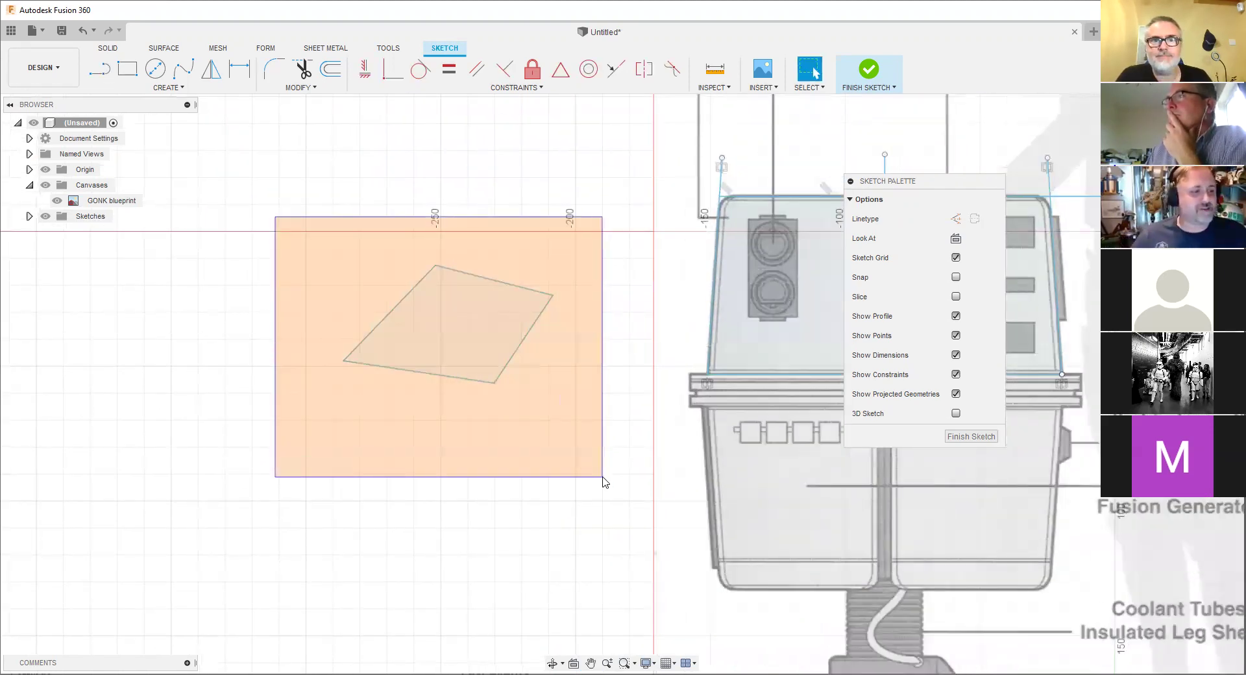
key("Delete")
Sketch a five-sided trial outline beside the blueprint and divide it with a line parallel to its short right edge.
scroll(528, 405, "down", 1)
middle_click_drag(529, 405, 423, 389)
key("l")
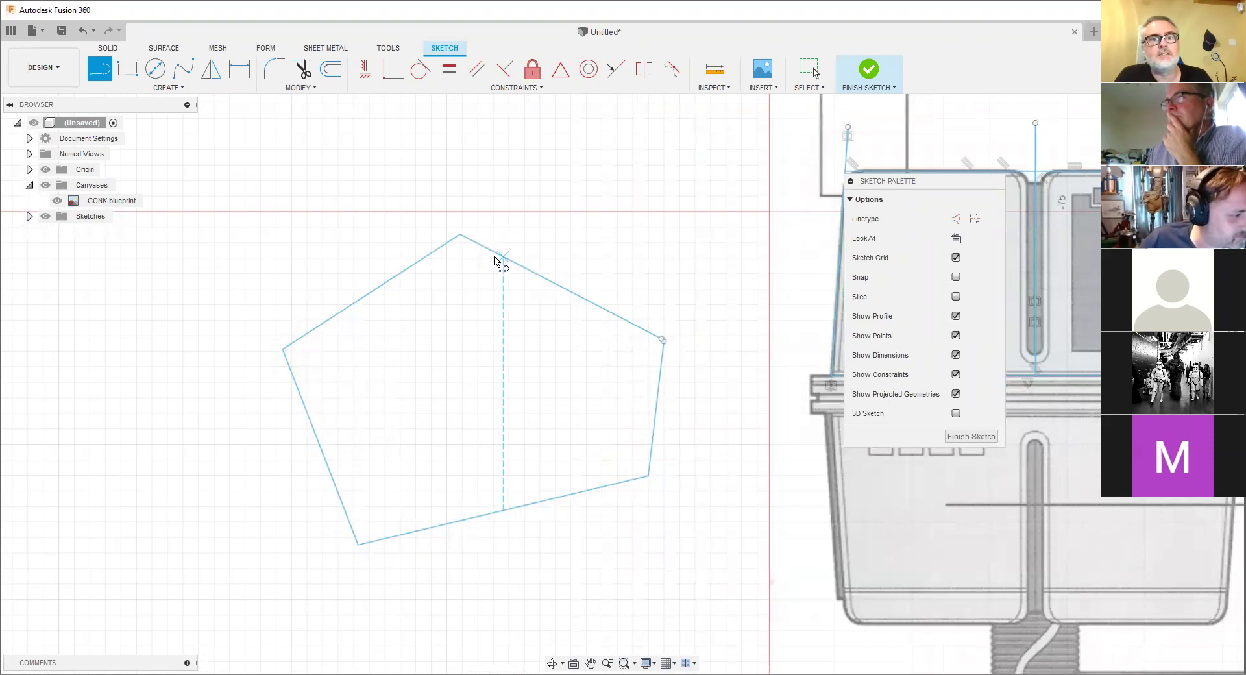
left_click(469, 518)
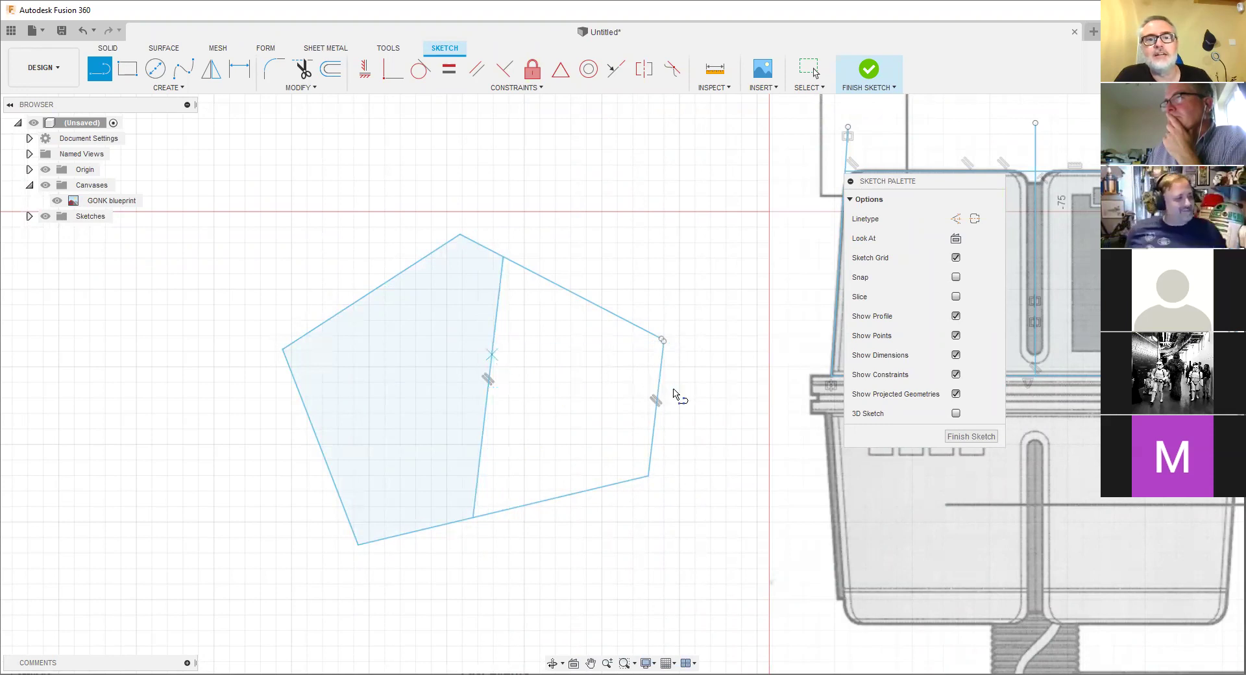
Add a trial line from the dividing line perpendicular to the right edge, and close the gap at the outline's right corner.
key("ctrl+y")
scroll(662, 311, "up", 5)
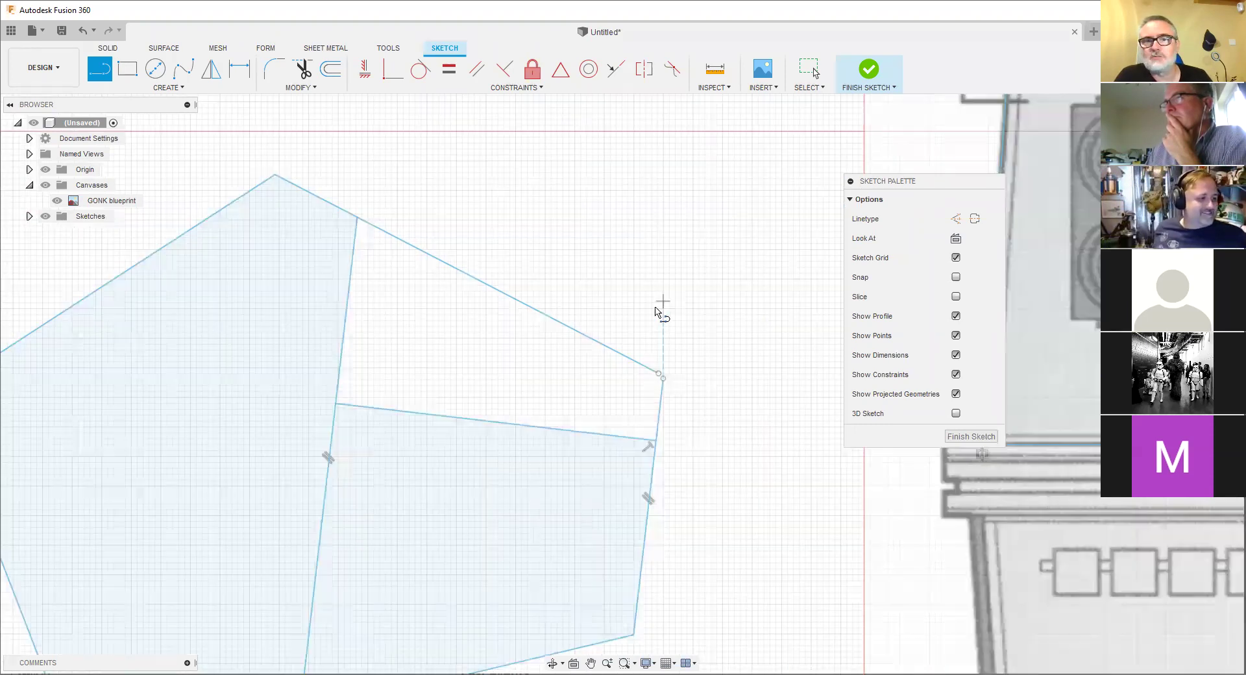
scroll(677, 418, "up", 5)
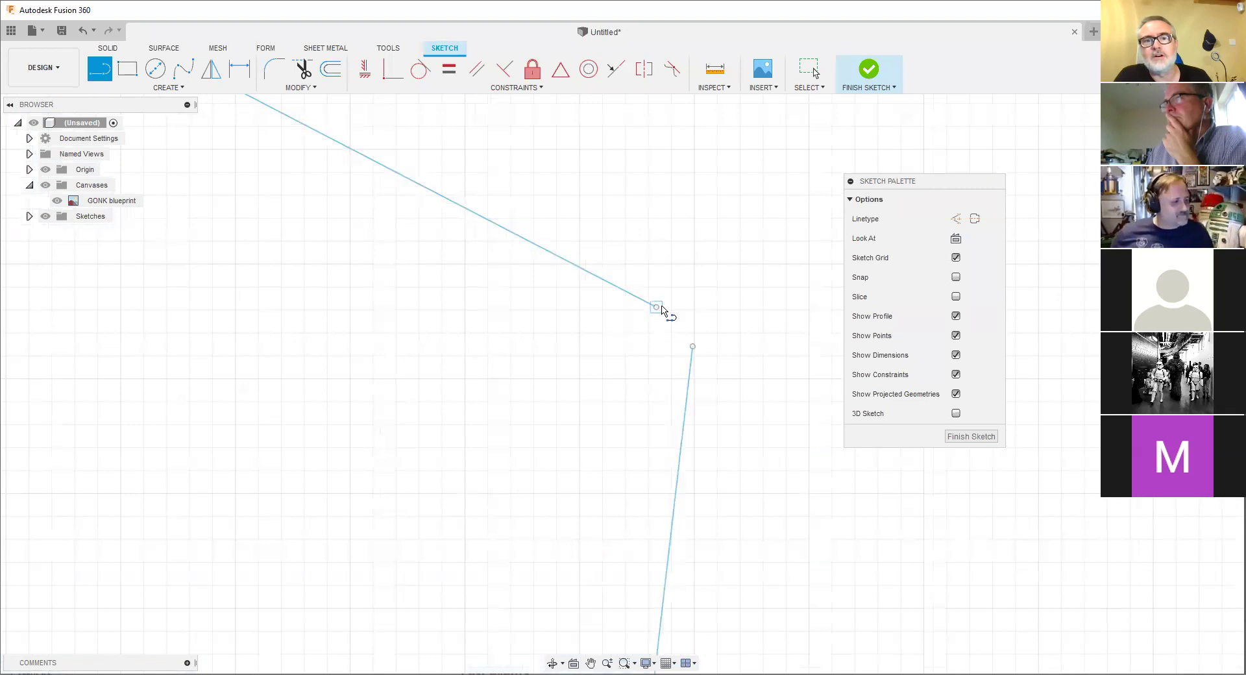
scroll(565, 372, "down", 5)
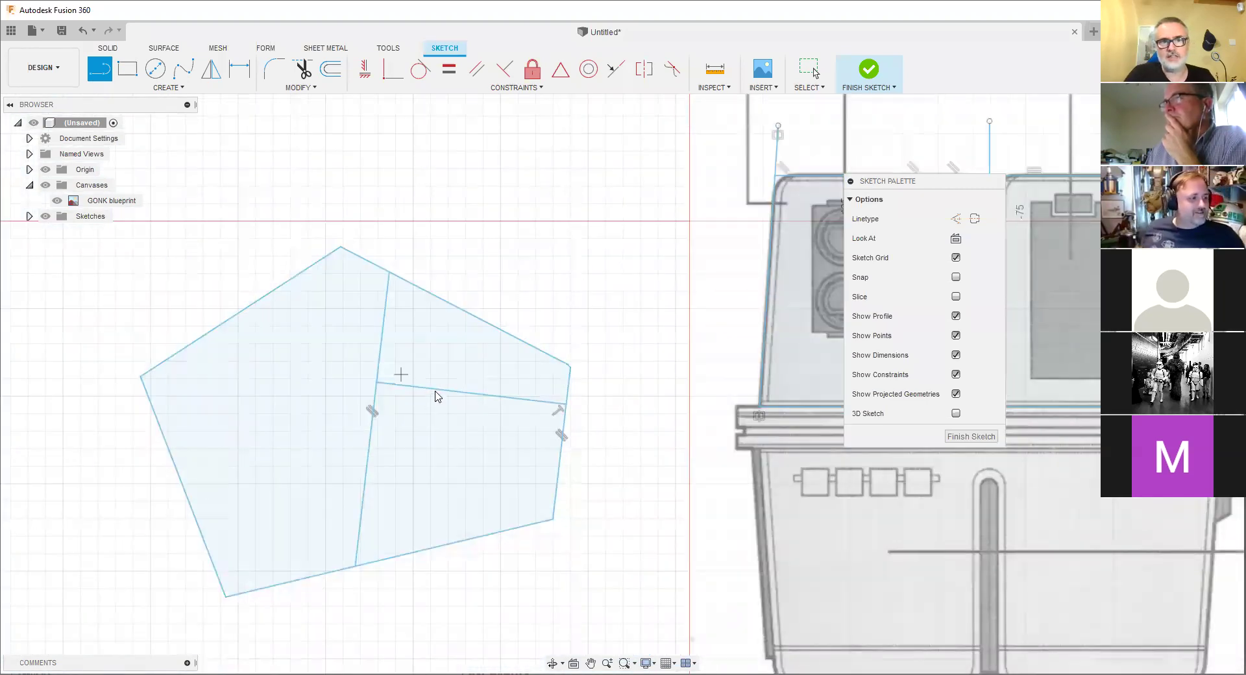
key("Escape")
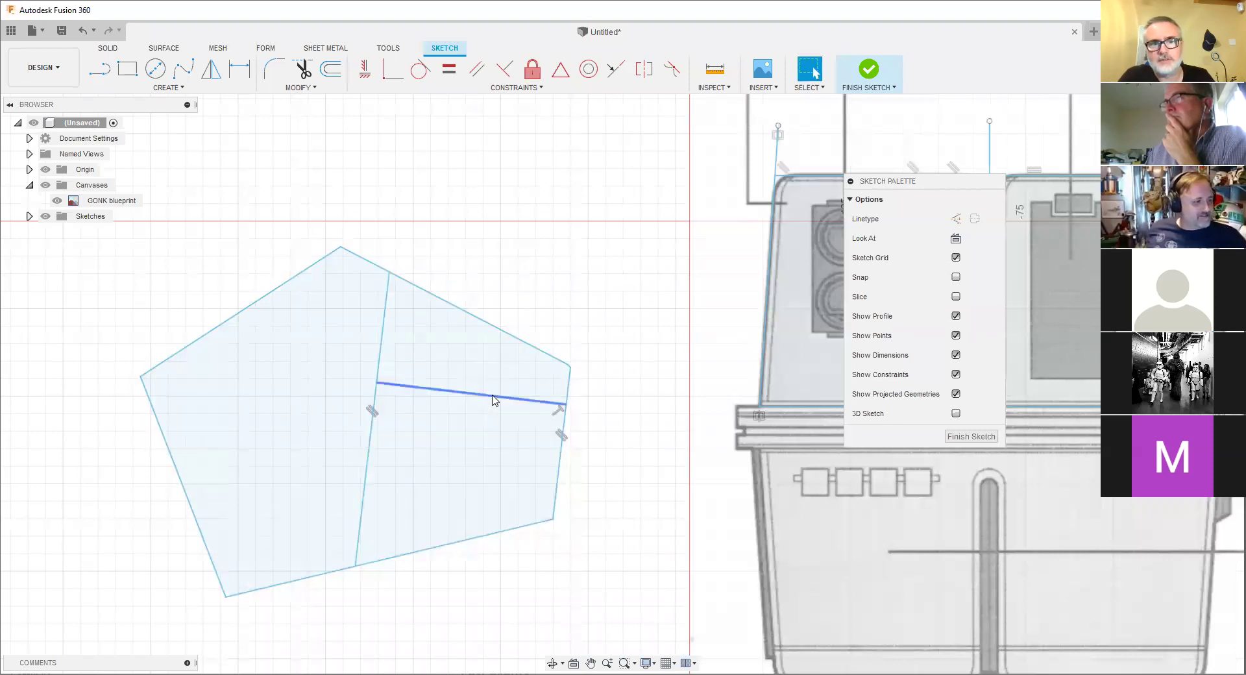
Delete the perpendicular line, the dividing line and the whole five-sided trial outline.
left_click(495, 400)
key("Delete")
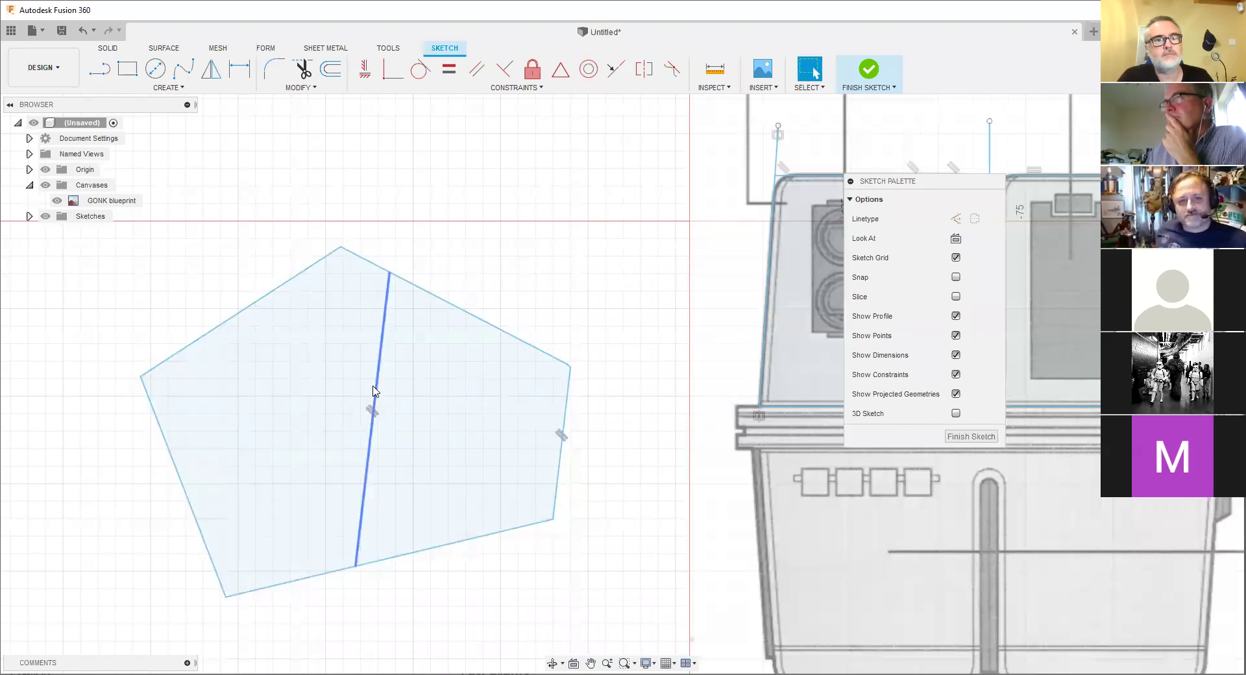
left_click(375, 392)
key("Delete")
mouse_move(91, 232)
left_mouse_down()
mouse_move(398, 445)
mouse_move(640, 666)
mouse_move(628, 630)
left_mouse_up()
key("Delete")
Draw a horizontal line about 6.4 mm long from the upper housing's lower left corner out to the rim band's outer edge.
scroll(563, 478, "down", 3)
middle_click_drag(592, 470, 316, 392)
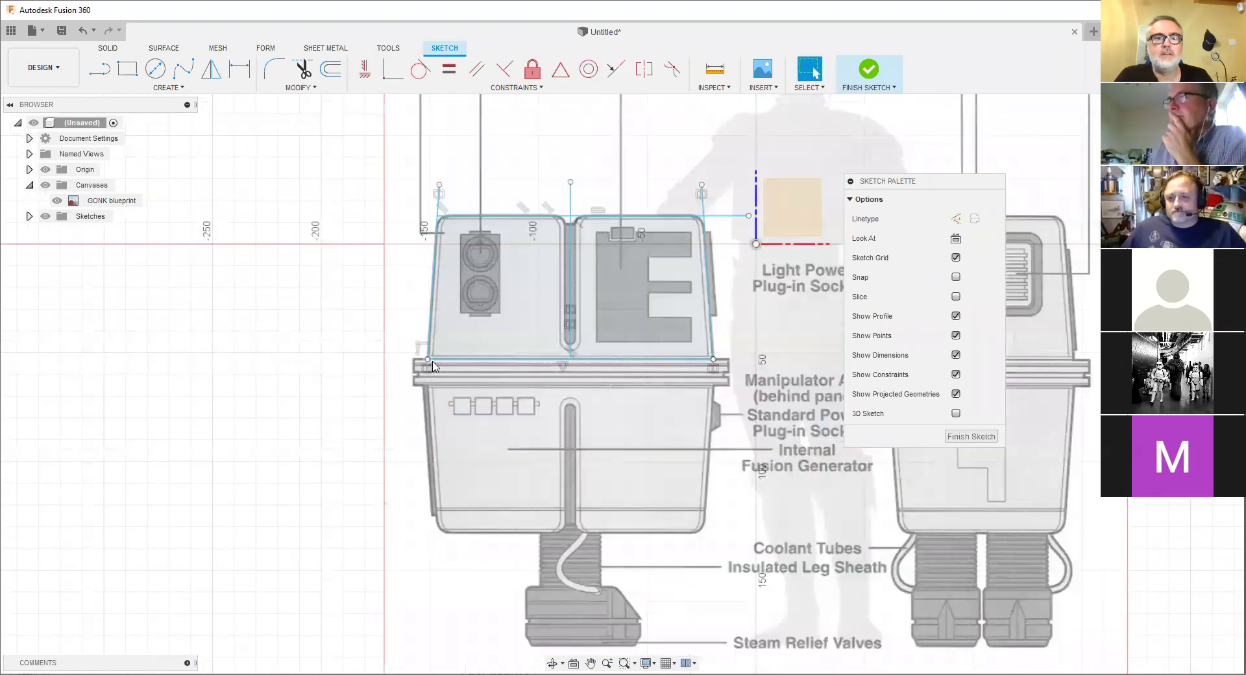
scroll(421, 369, "up", 2)
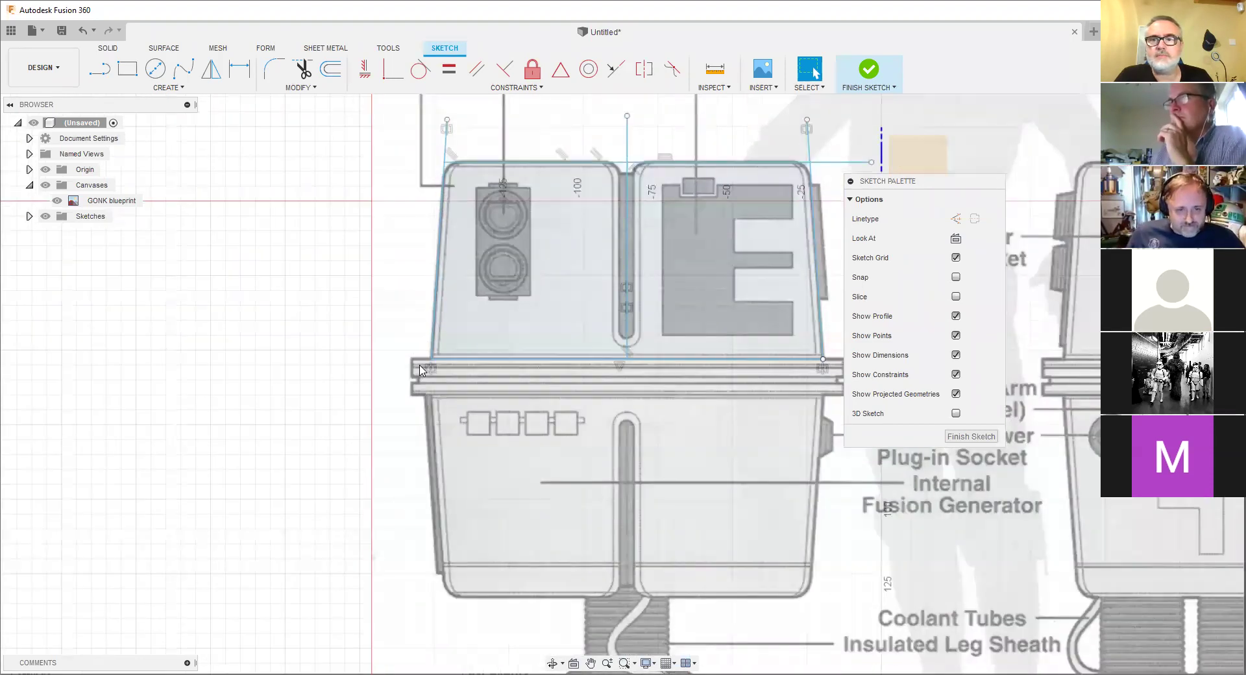
scroll(445, 366, "up", 3)
scroll(445, 371, "down", 3)
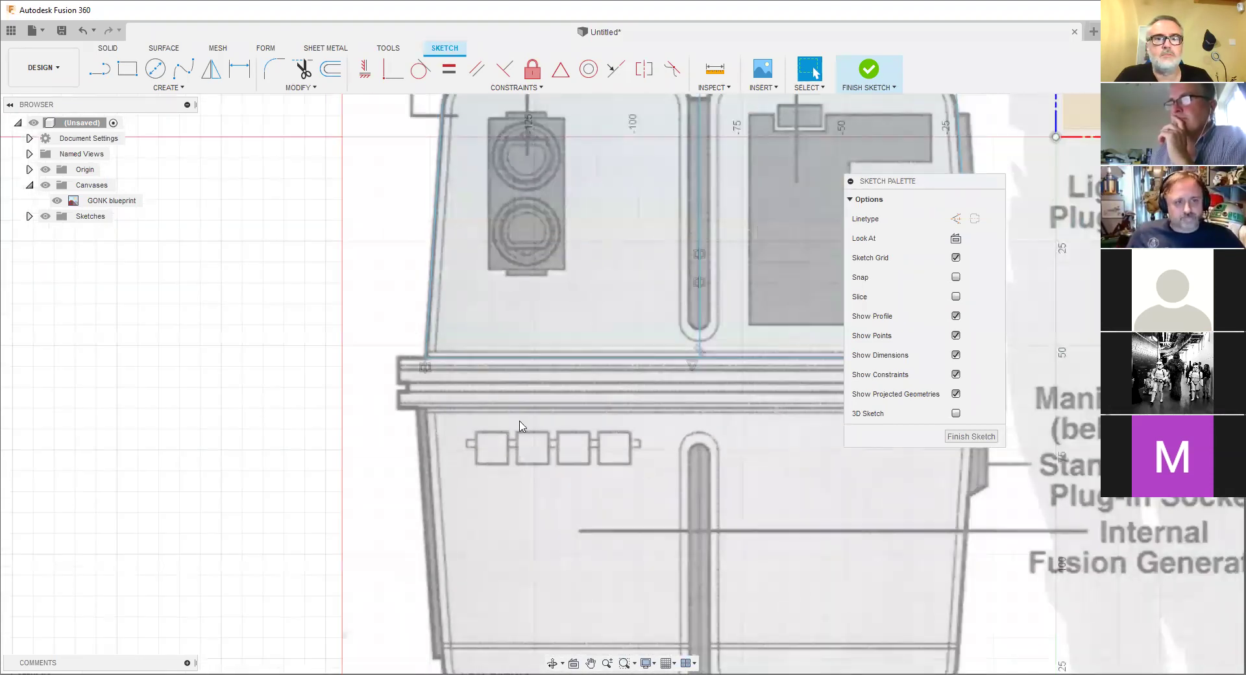
middle_click_drag(559, 461, 451, 426)
scroll(367, 355, "up", 5)
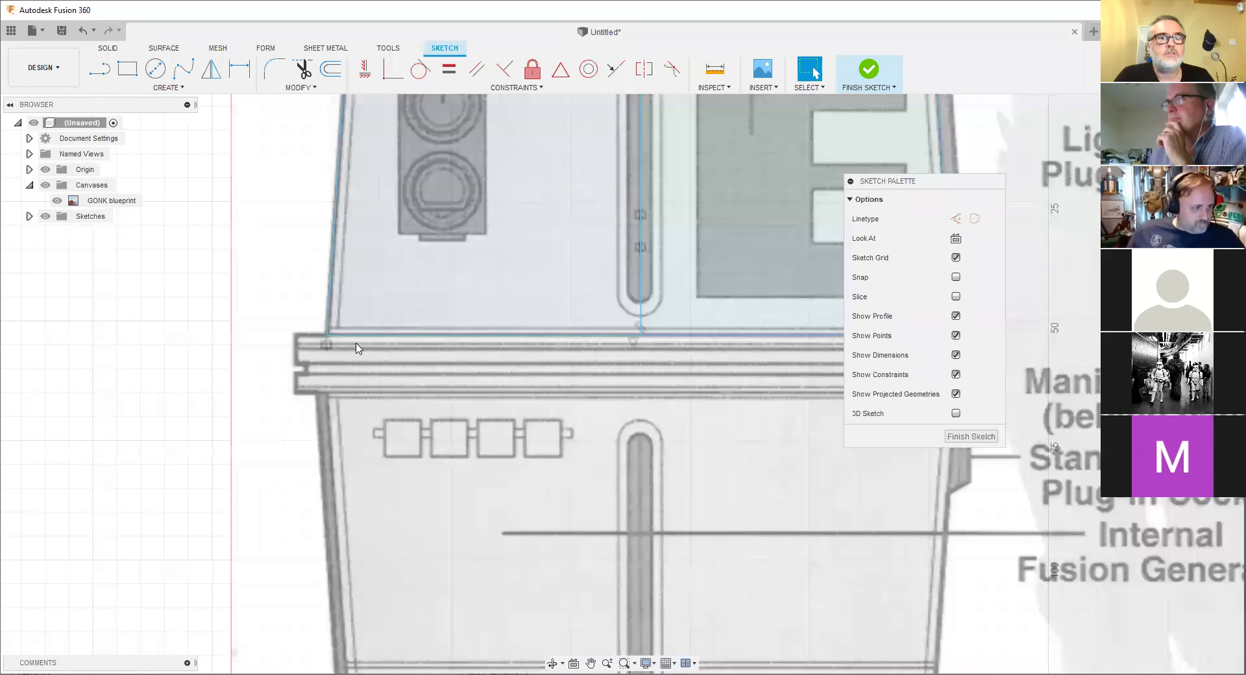
key("l")
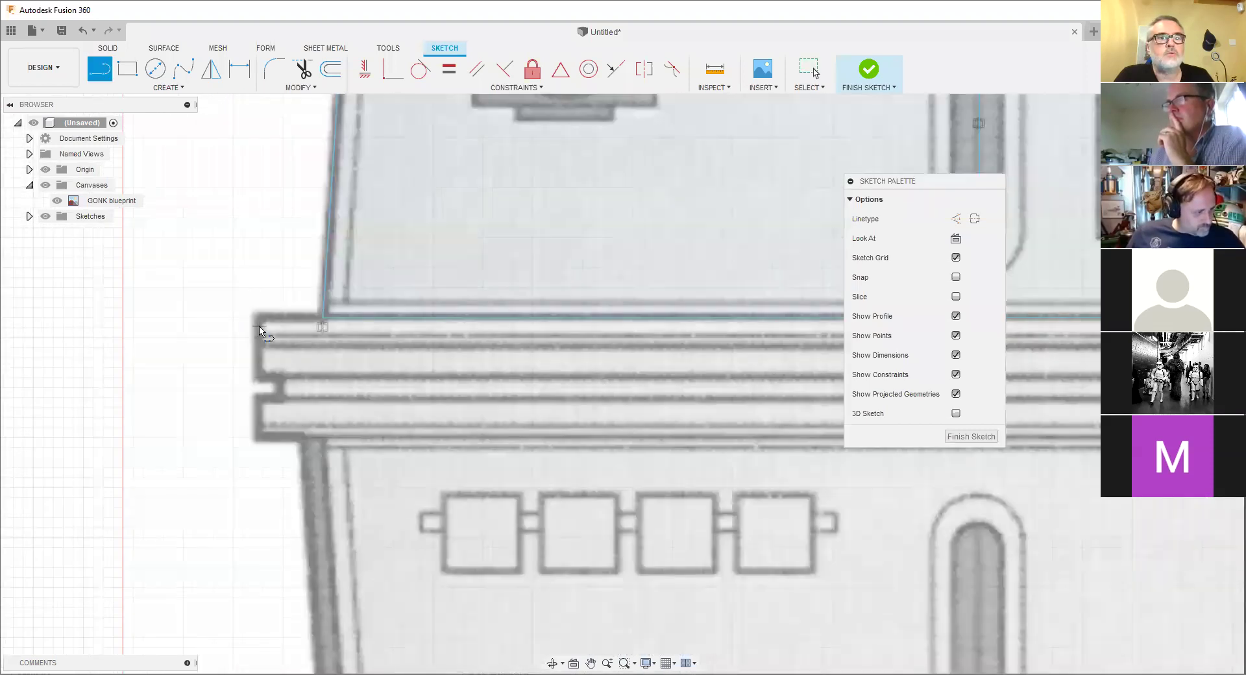
scroll(271, 317, "up", 1)
middle_click_drag(270, 316, 436, 318)
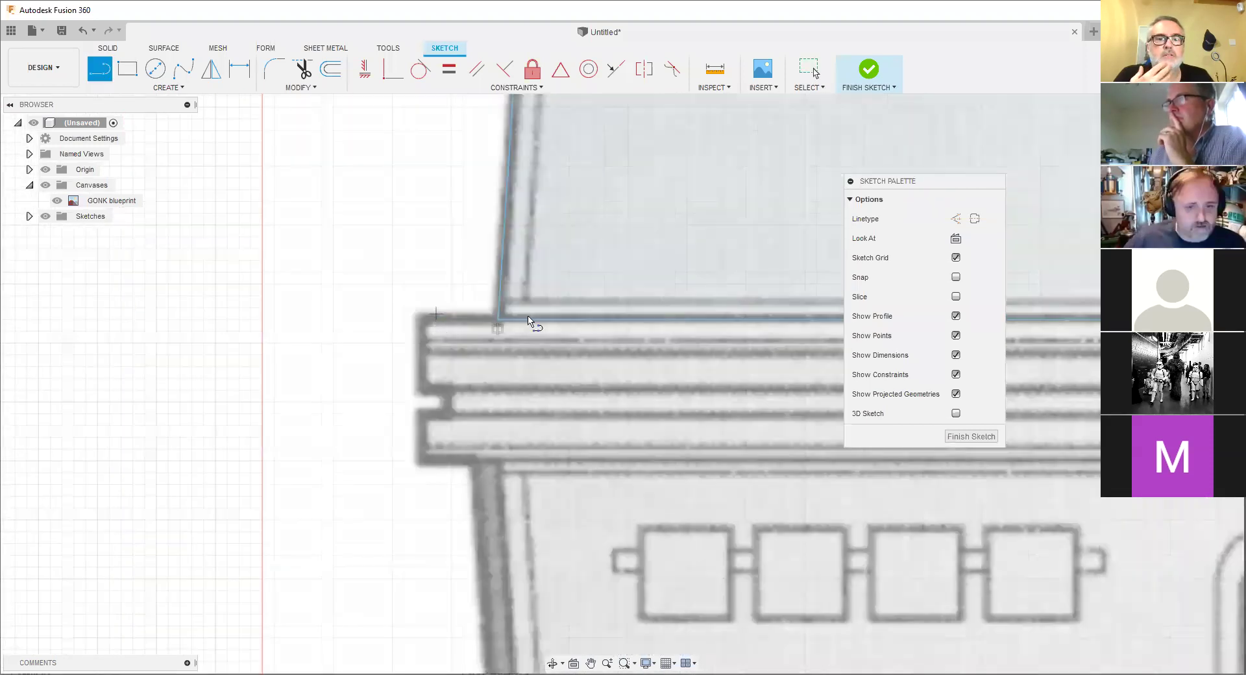
scroll(523, 326, "up", 3)
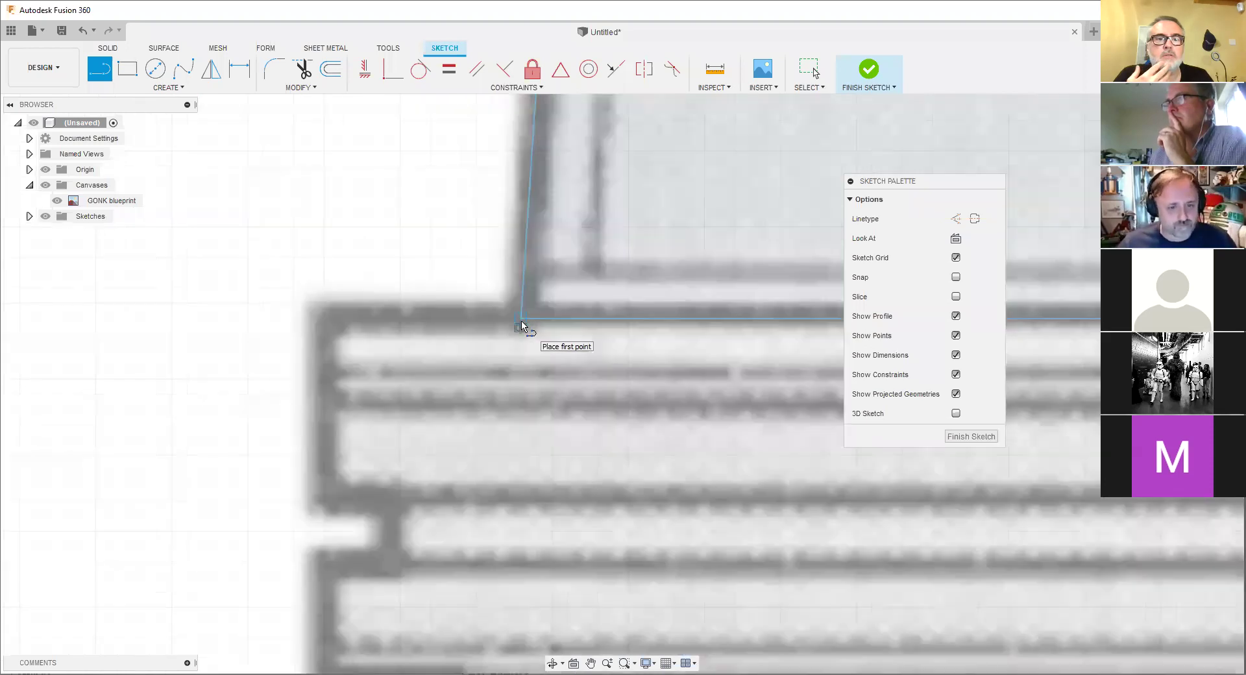
left_click(326, 317)
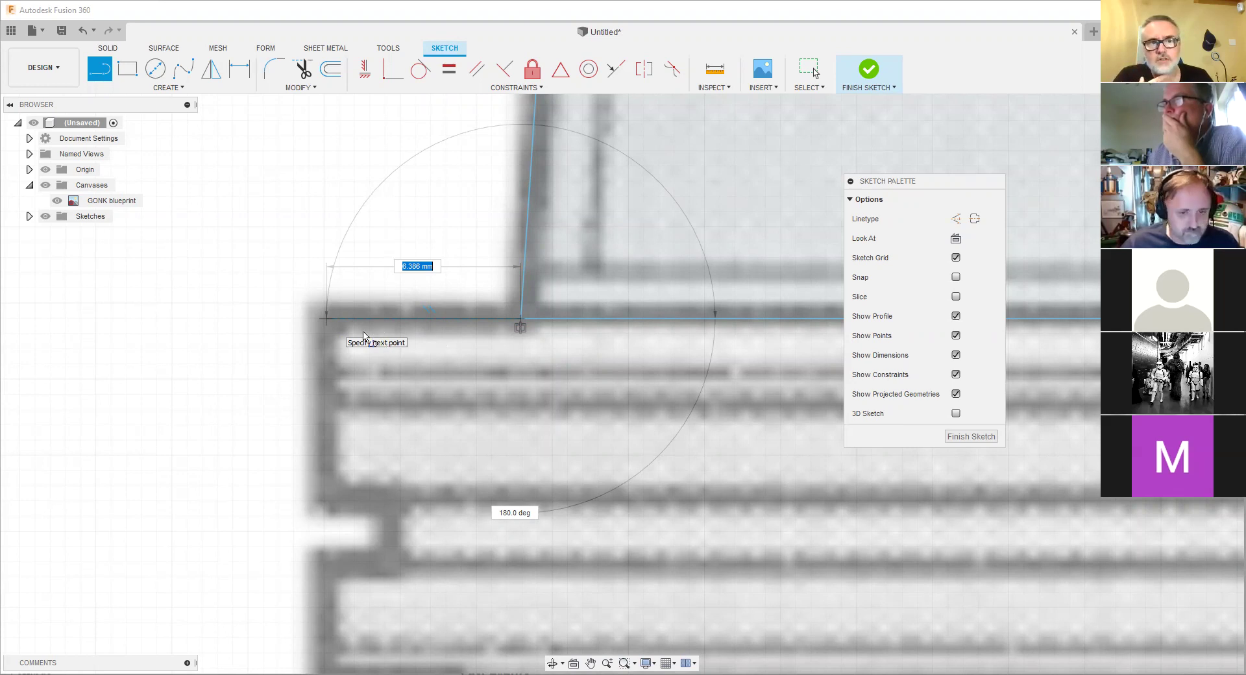
Trace the rim band's left profile downward, including the notch about 2.1 mm deep, and return inward about 6.3 mm along its lower edge.
scroll(375, 336, "up", 5)
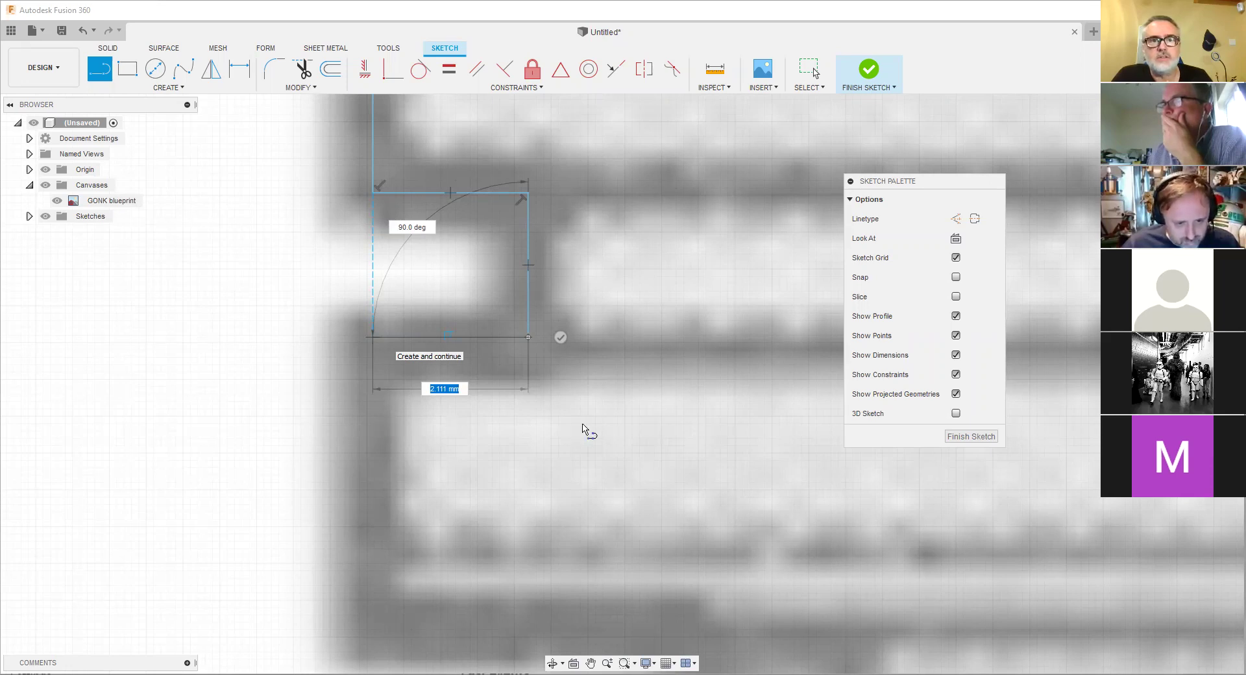
scroll(584, 429, "down", 4)
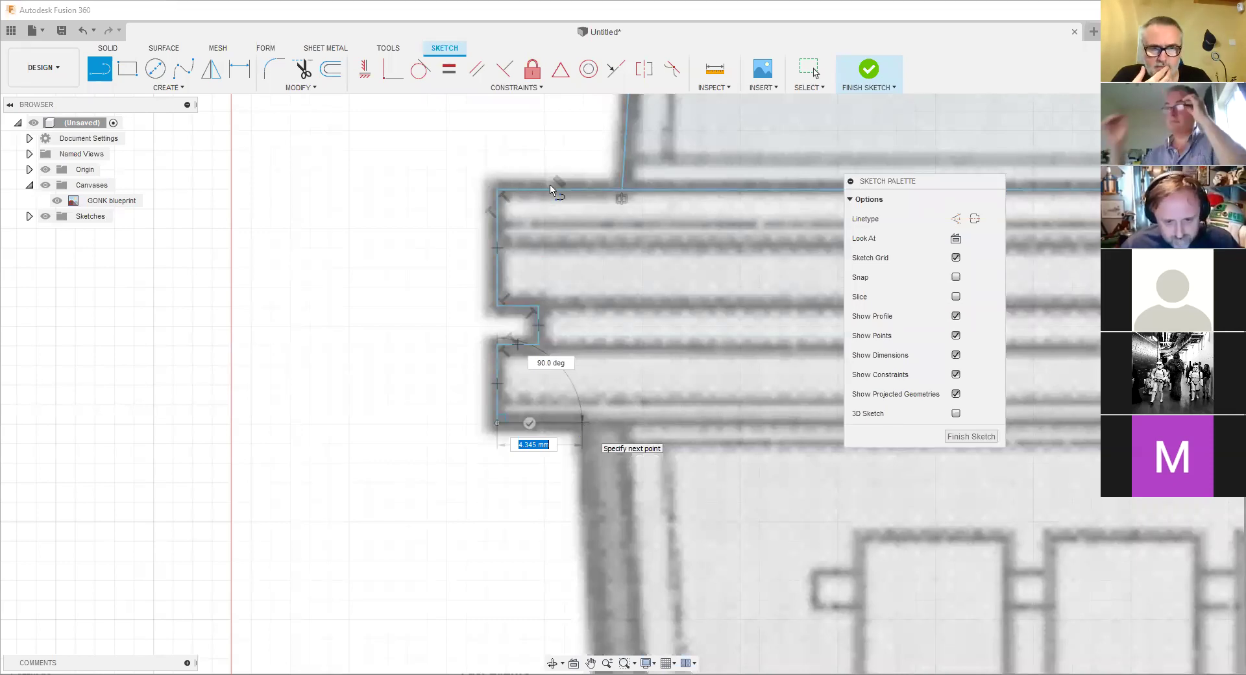
scroll(551, 190, "down", 5)
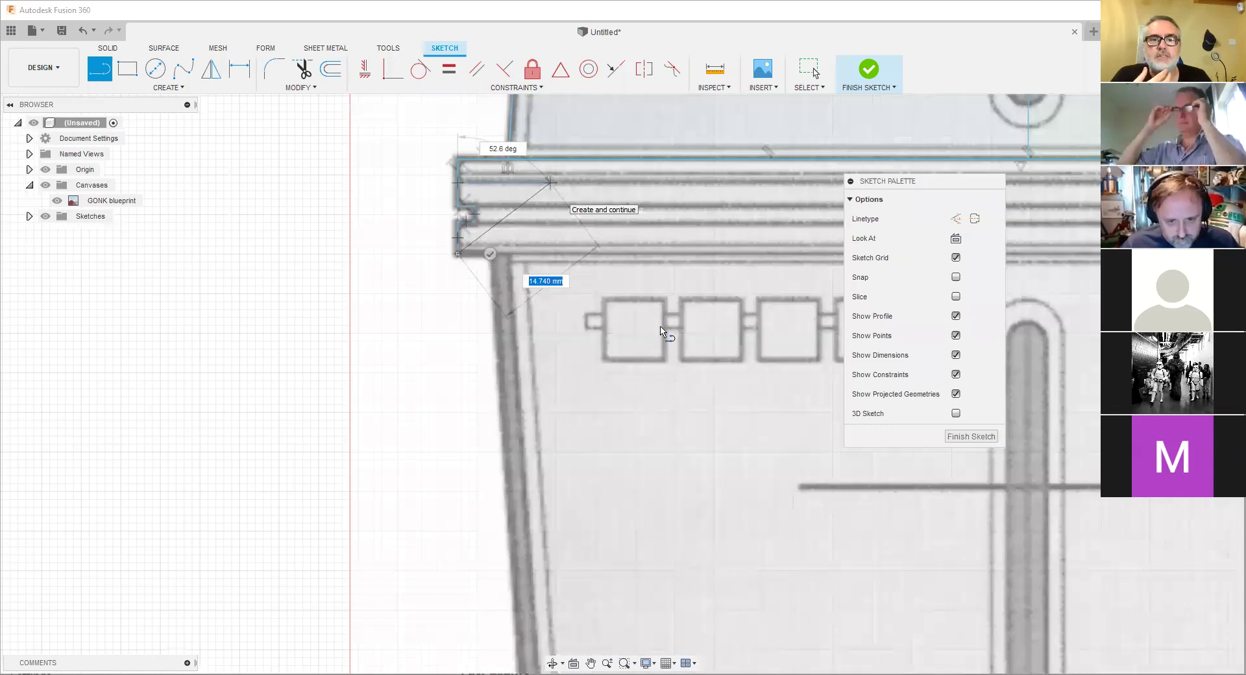
scroll(633, 412, "up", 3)
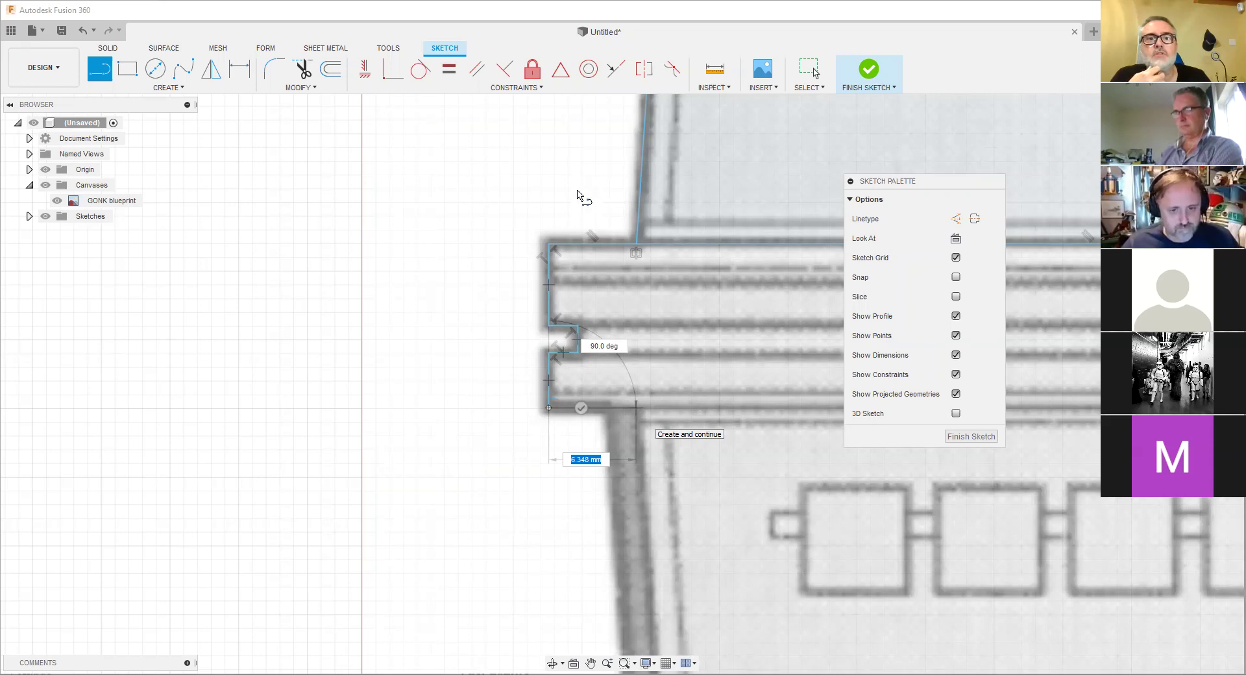
scroll(580, 188, "up", 5)
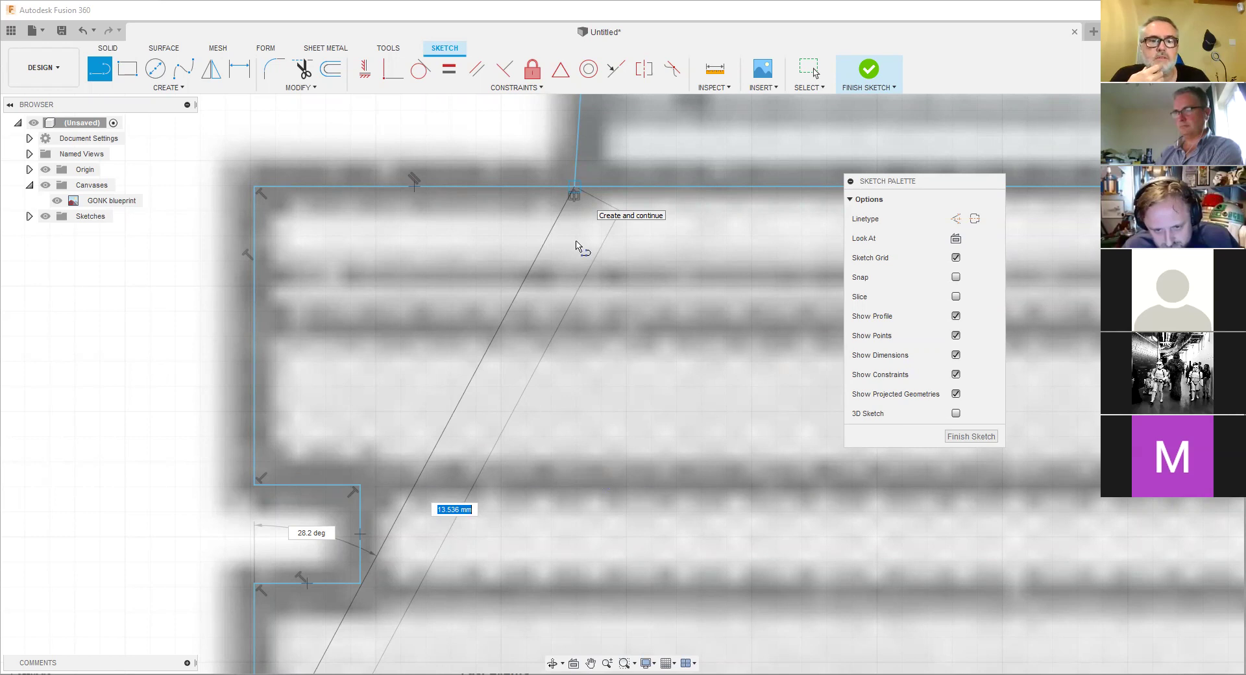
Draw the lower housing's slanted left side from the rim's lower edge to a point below the housing's bottom corner, and end the line.
left_click(549, 519)
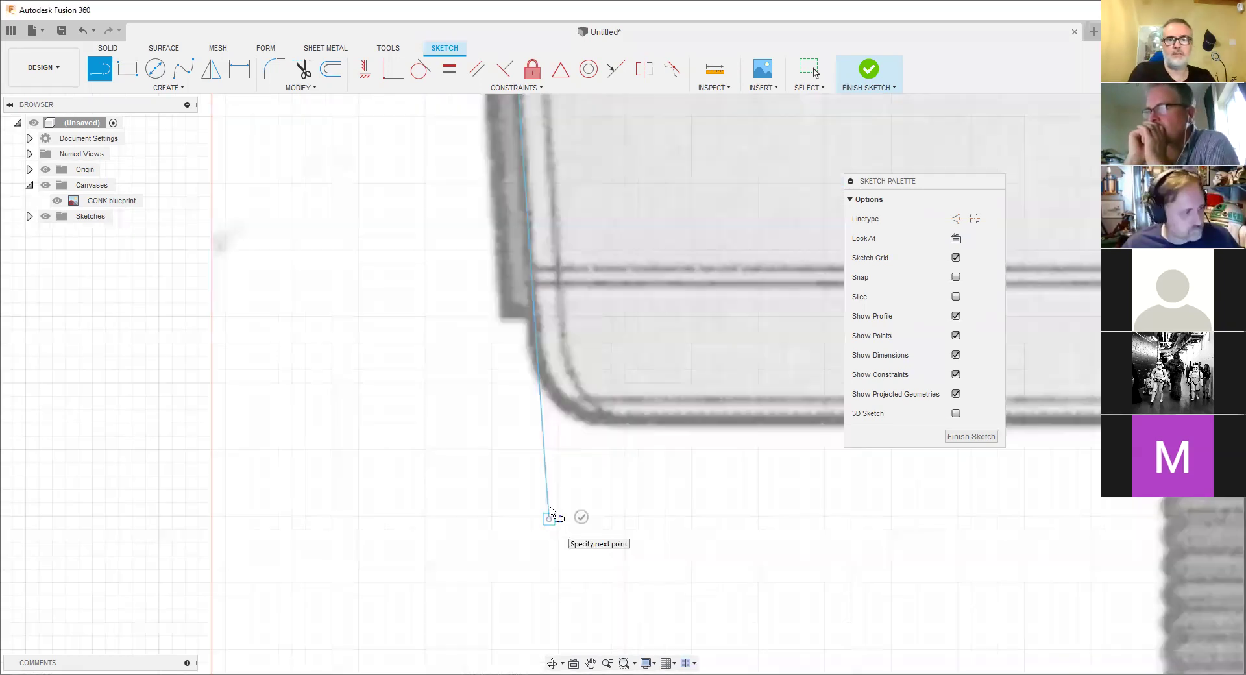
key("Escape")
scroll(562, 506, "down", 4)
scroll(479, 448, "down", 5)
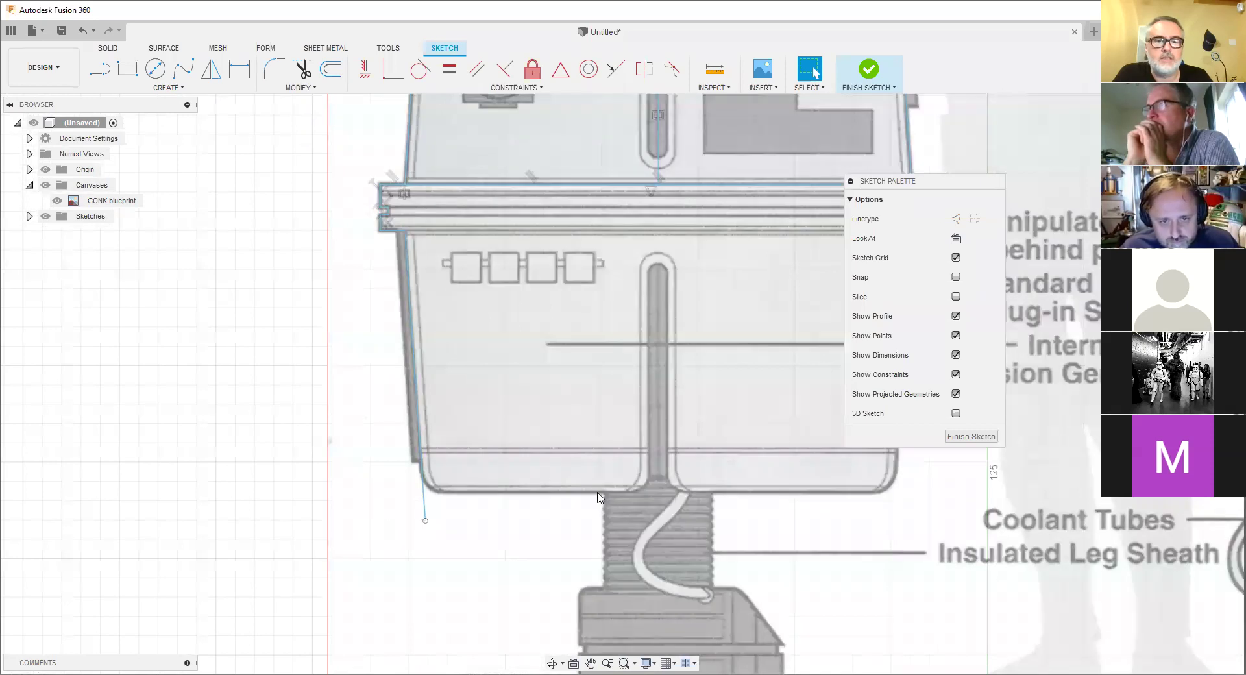
Draw a horizontal line along the lower housing's bottom edge, from just inside the rounded left corner to well beyond its right side.
scroll(486, 495, "up", 6)
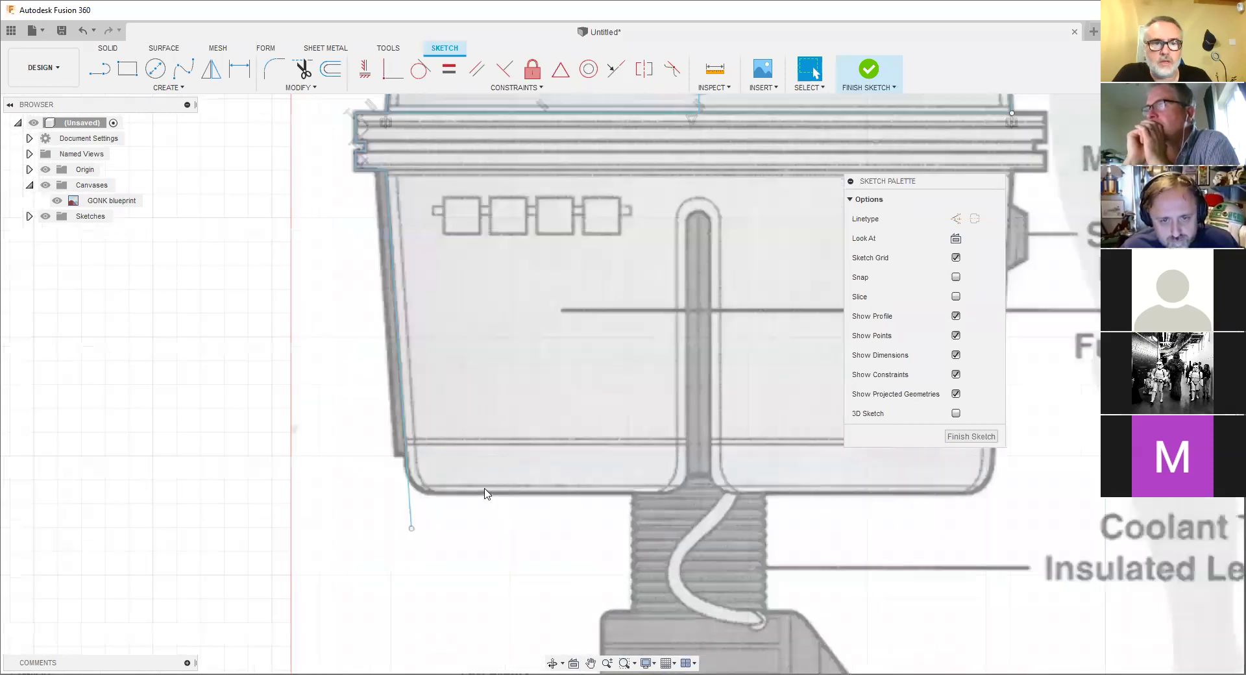
key("l")
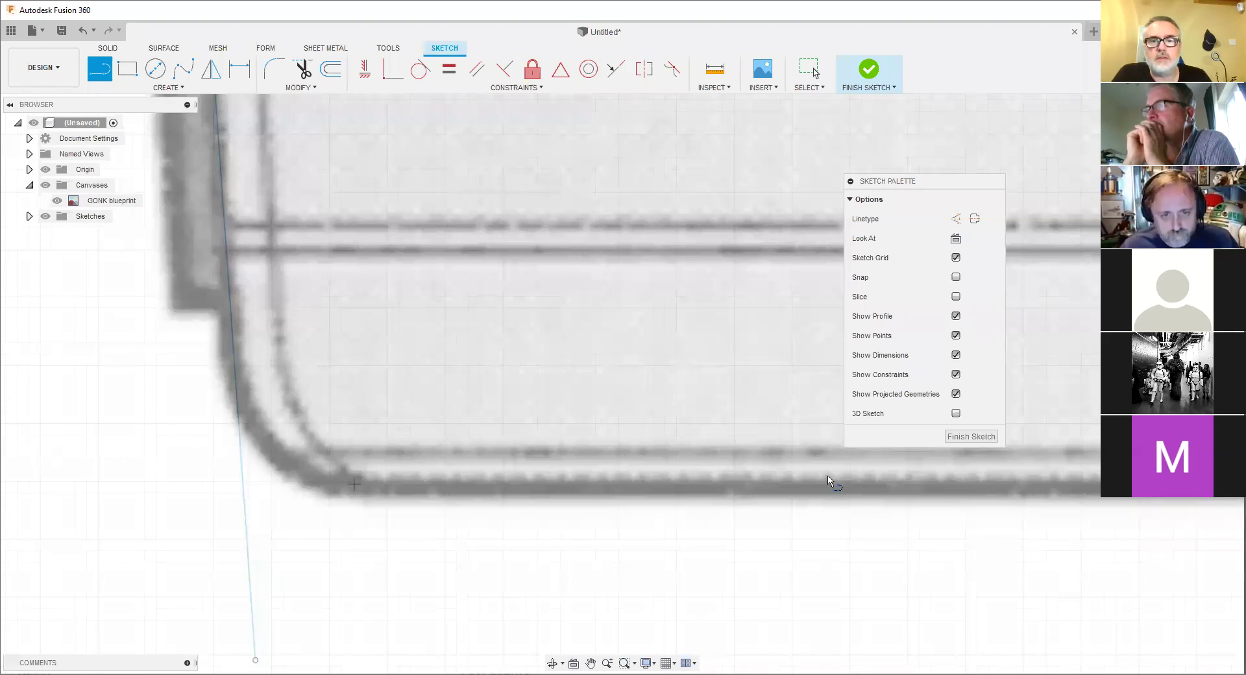
scroll(827, 481, "down", 3)
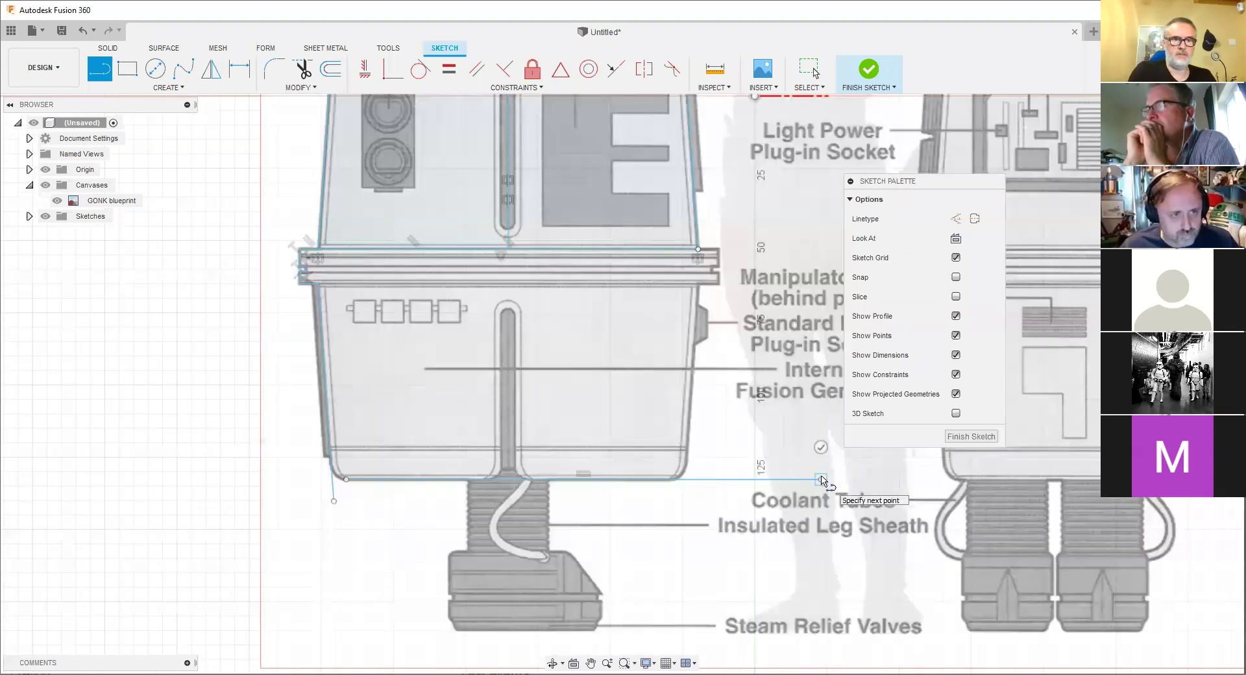
key("Escape")
Close the gap at the lower housing's left corner with a line between the bottom line's left end and the slanted side line.
scroll(375, 476, "up", 4)
middle_click_drag(398, 524, 509, 530)
scroll(422, 544, "up", 1)
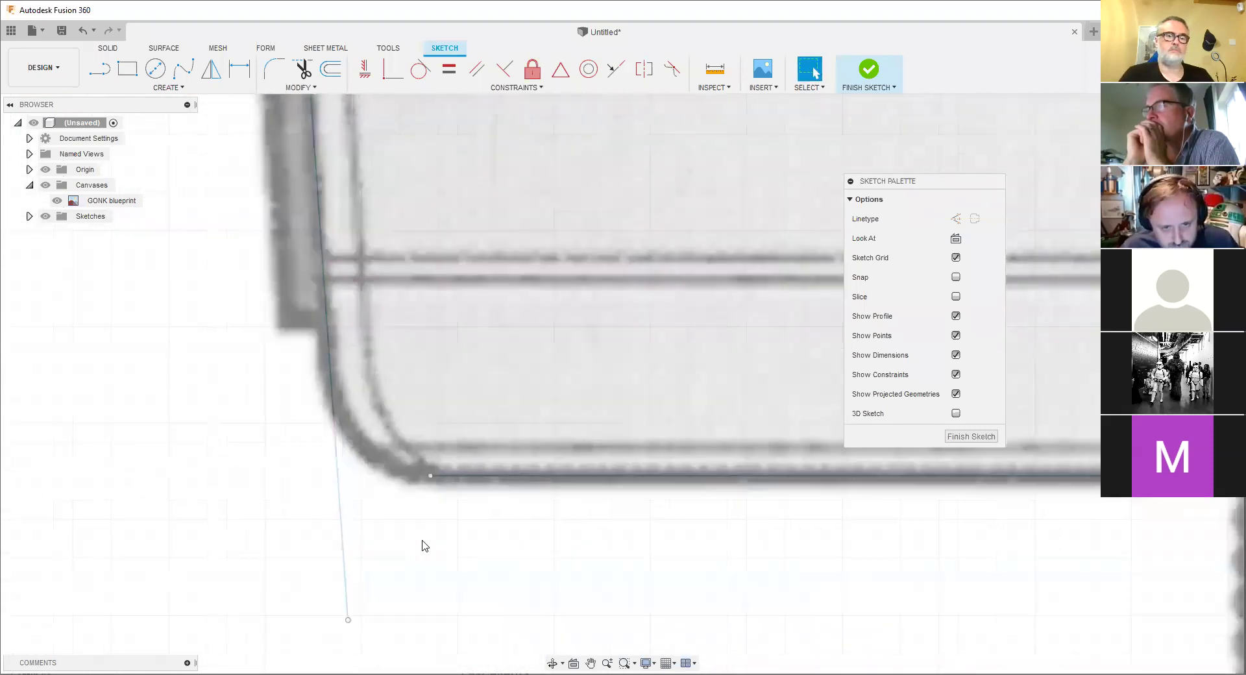
key("l")
scroll(435, 474, "up", 2)
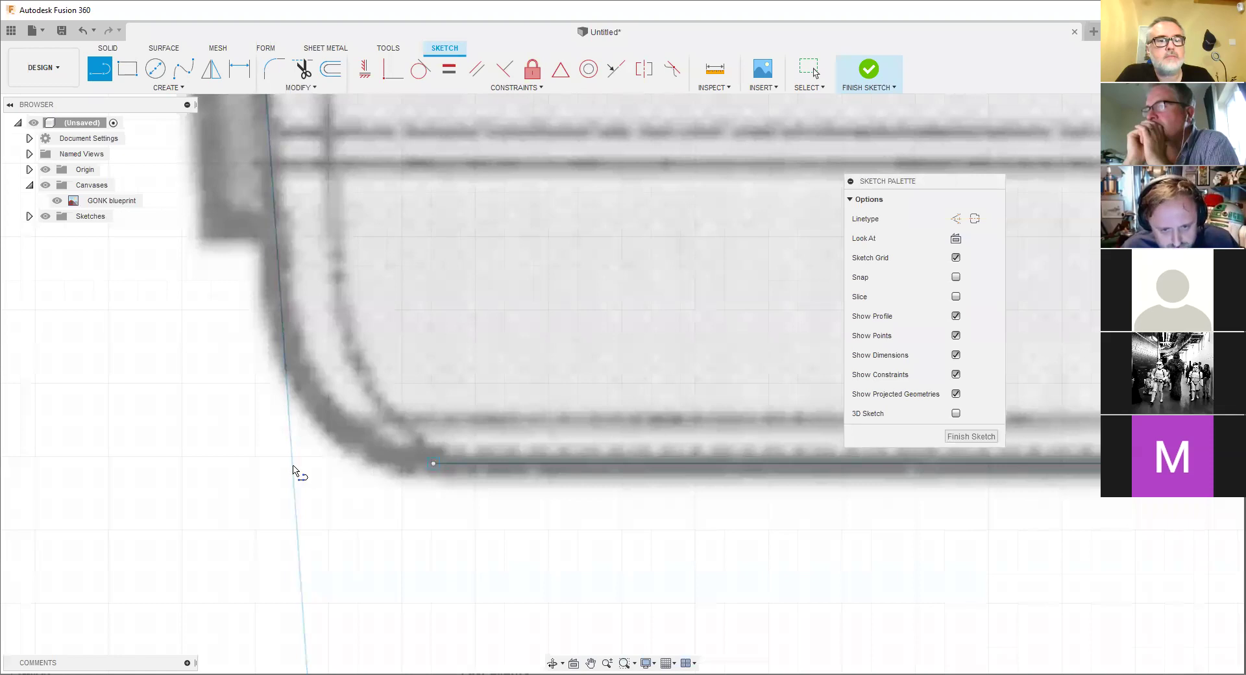
scroll(409, 520, "down", 5)
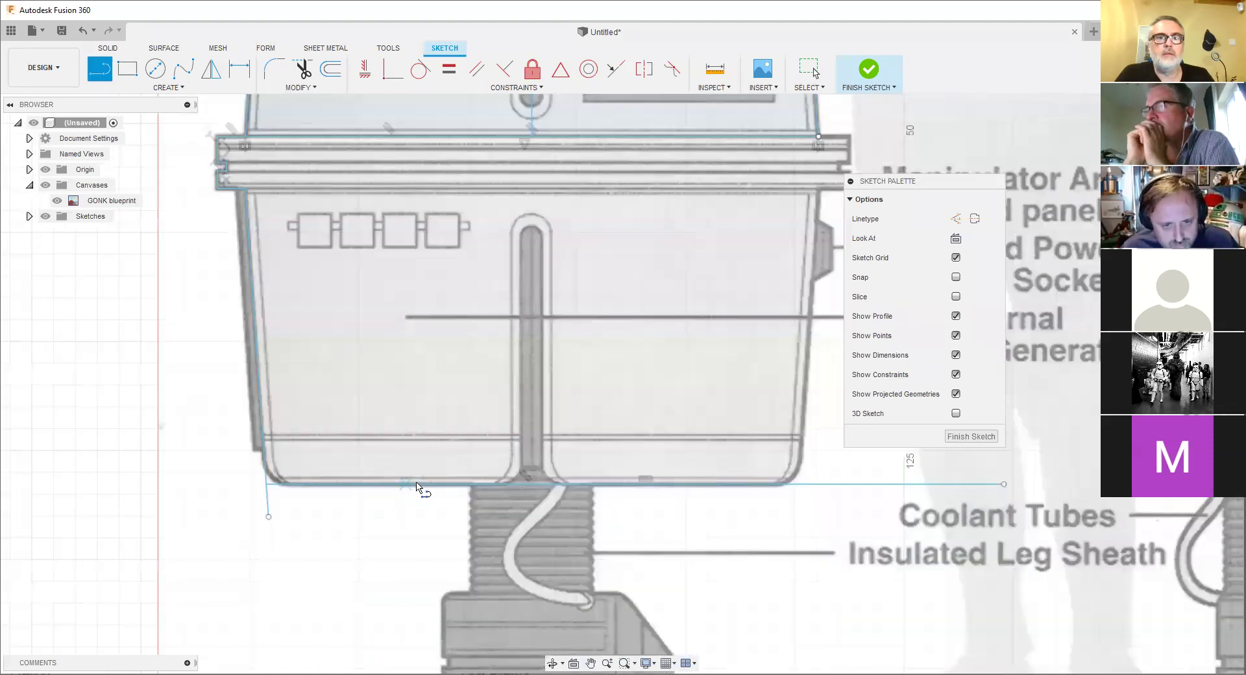
middle_click_drag(507, 357, 515, 399)
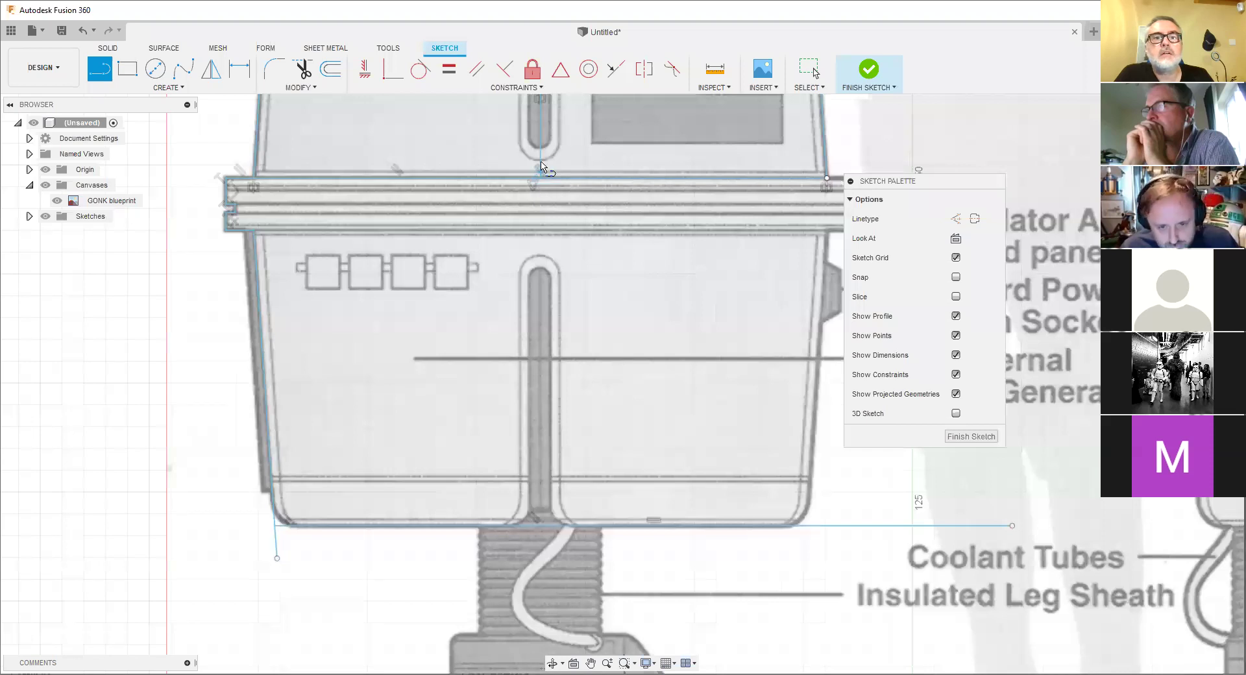
scroll(542, 166, "down", 1)
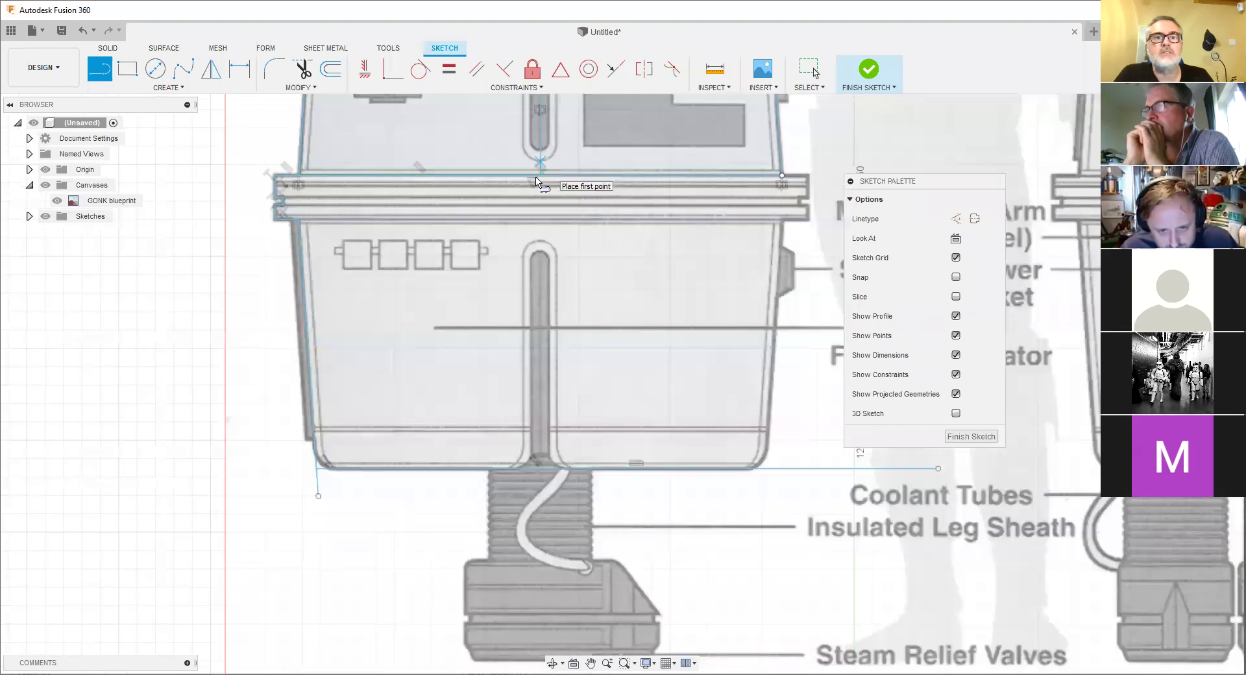
scroll(542, 167, "up", 3)
scroll(549, 174, "down", 2)
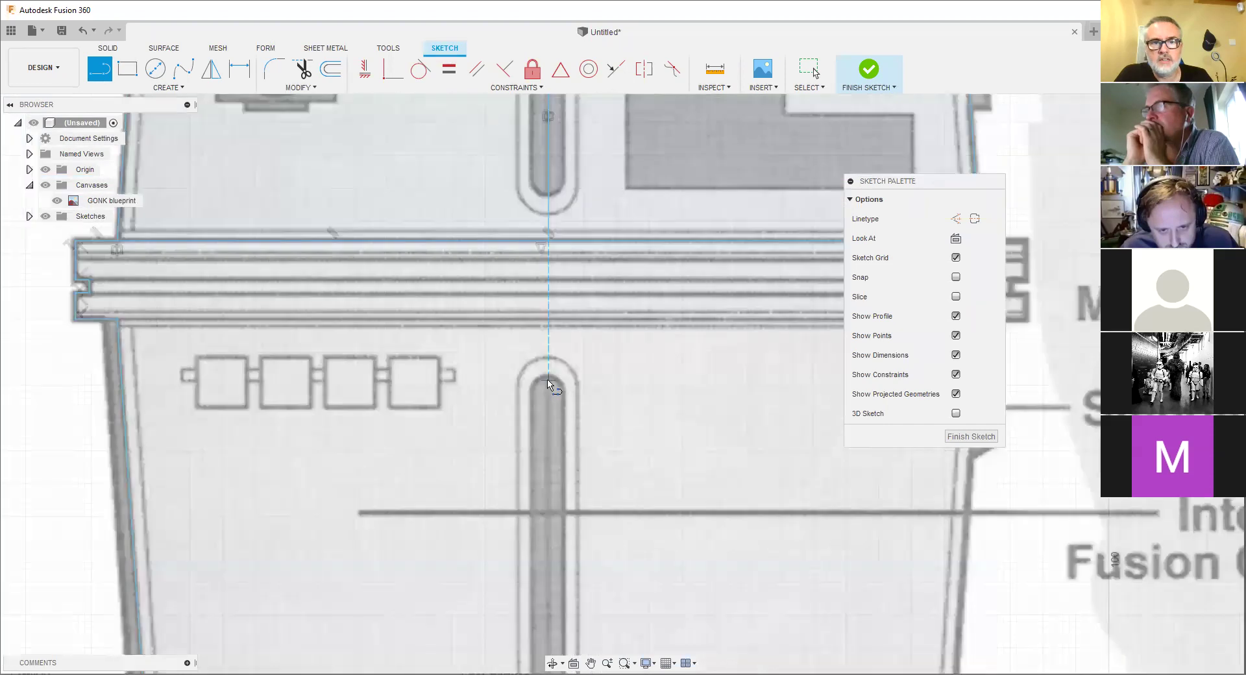
scroll(288, 539, "down", 2)
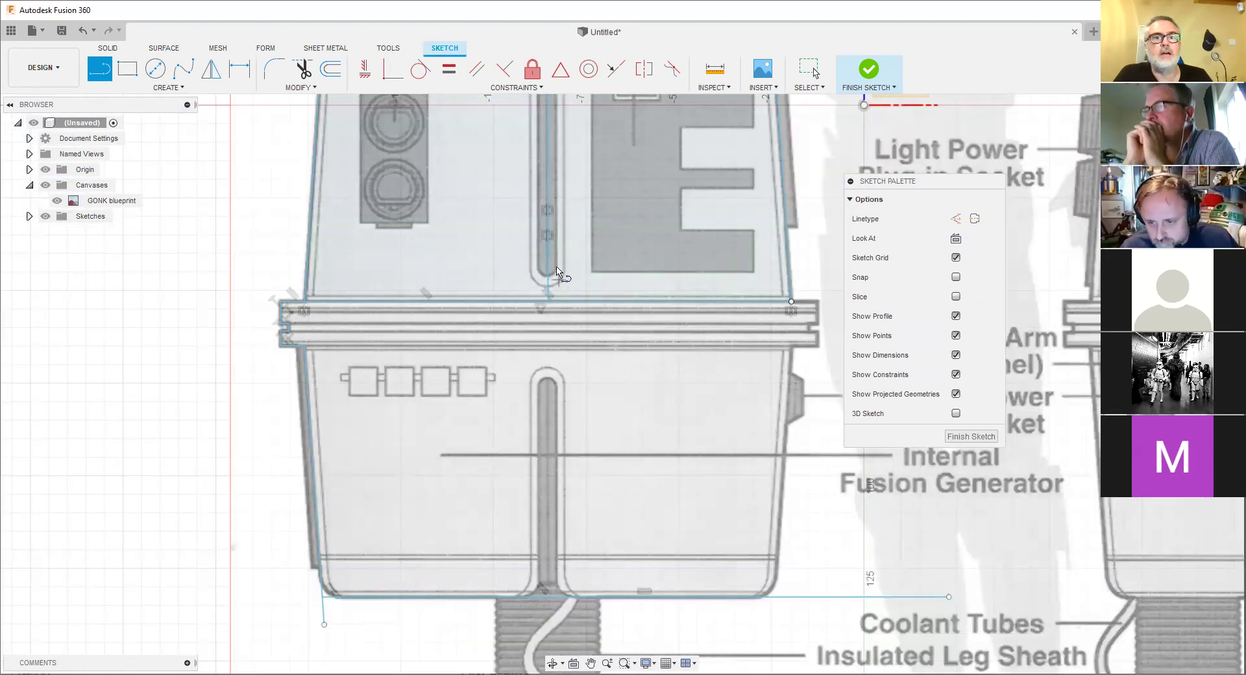
Start a sketch mirror and select all left profile lines of the rim band plus the lower housing's slanted left side.
left_click(180, 88)
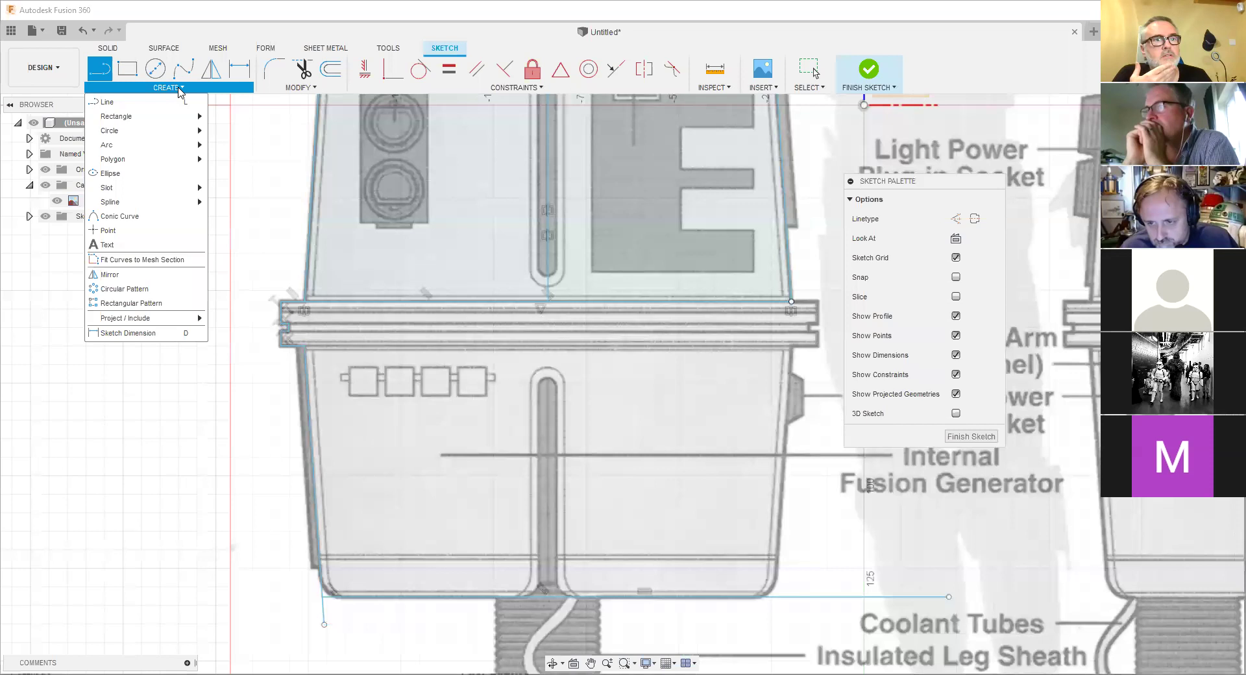
left_click(146, 275)
left_click_drag(162, 311, 114, 310)
scroll(273, 285, "up", 3)
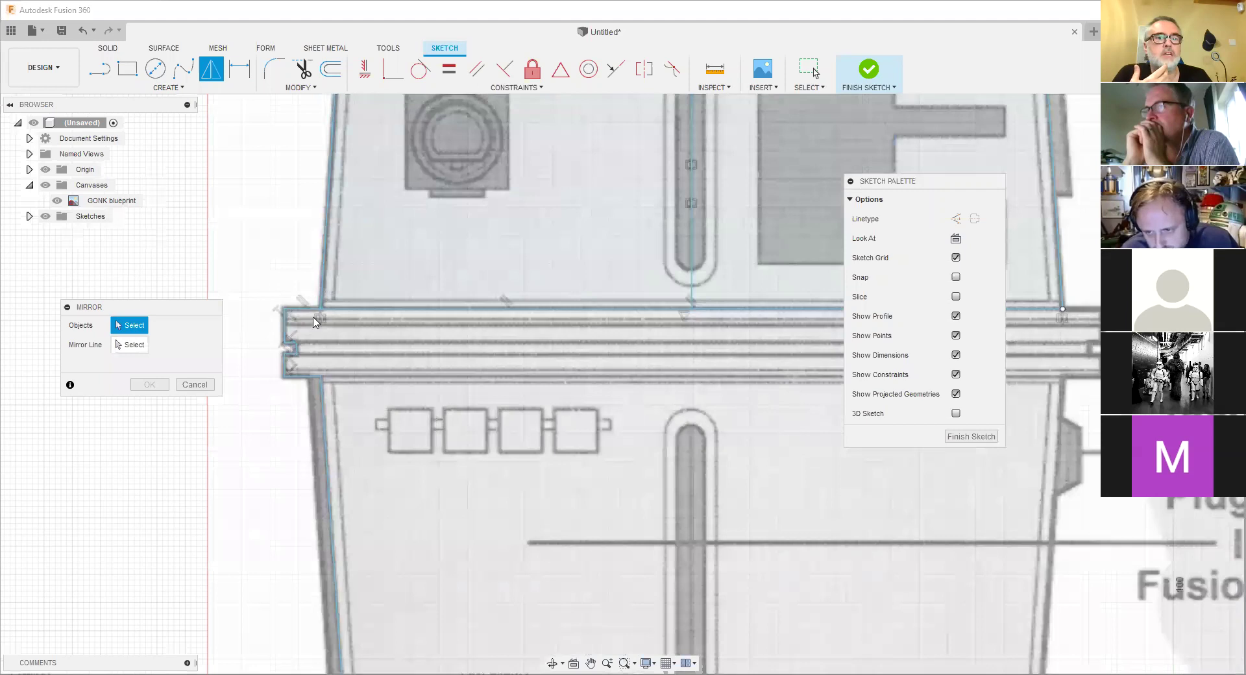
scroll(314, 322, "up", 4)
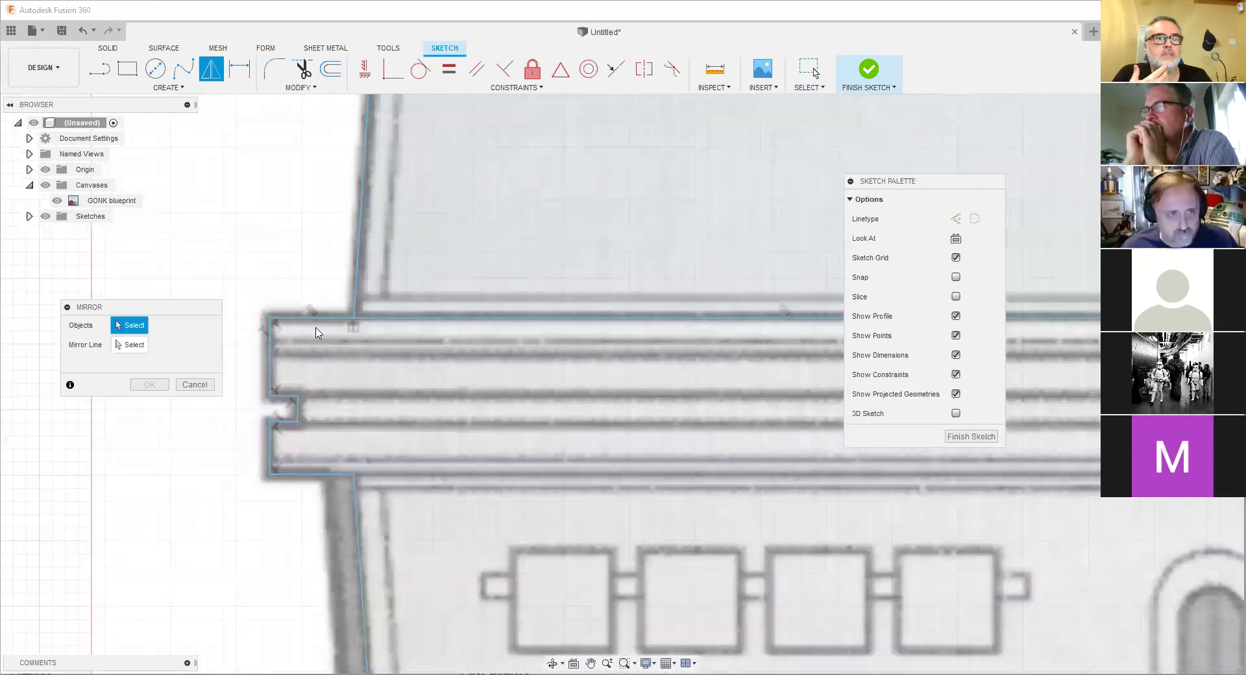
scroll(317, 333, "up", 2)
left_click(246, 378)
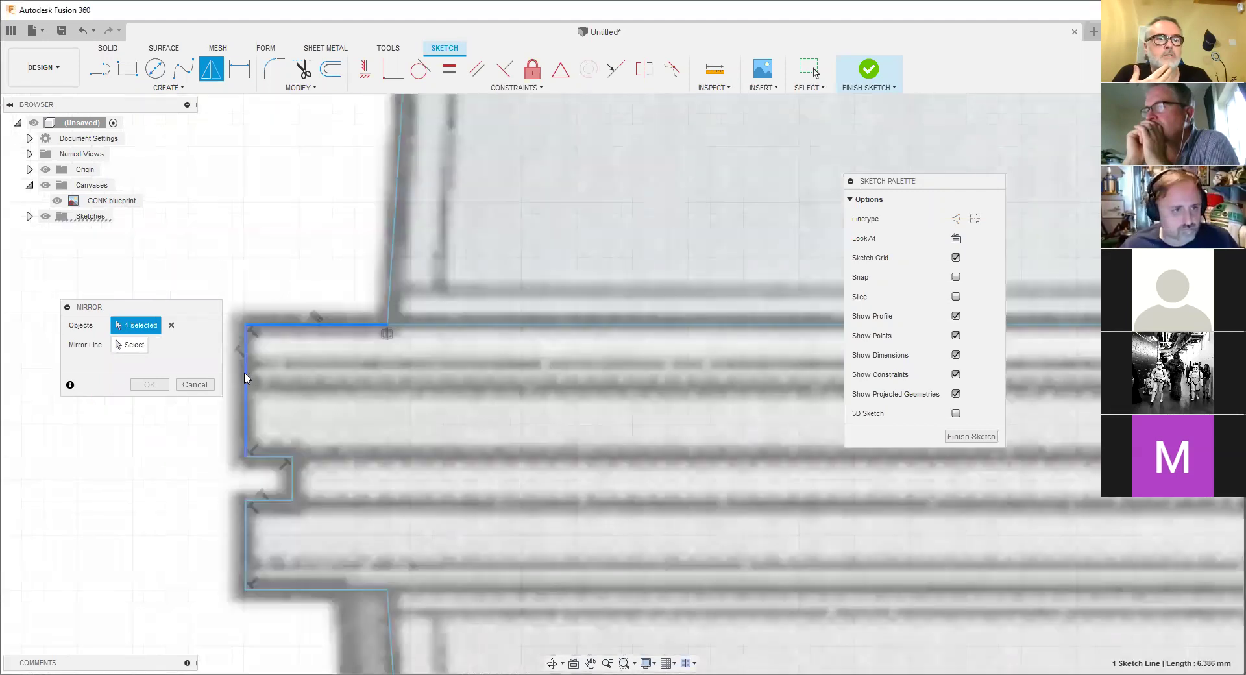
left_click(262, 500)
left_click(247, 536)
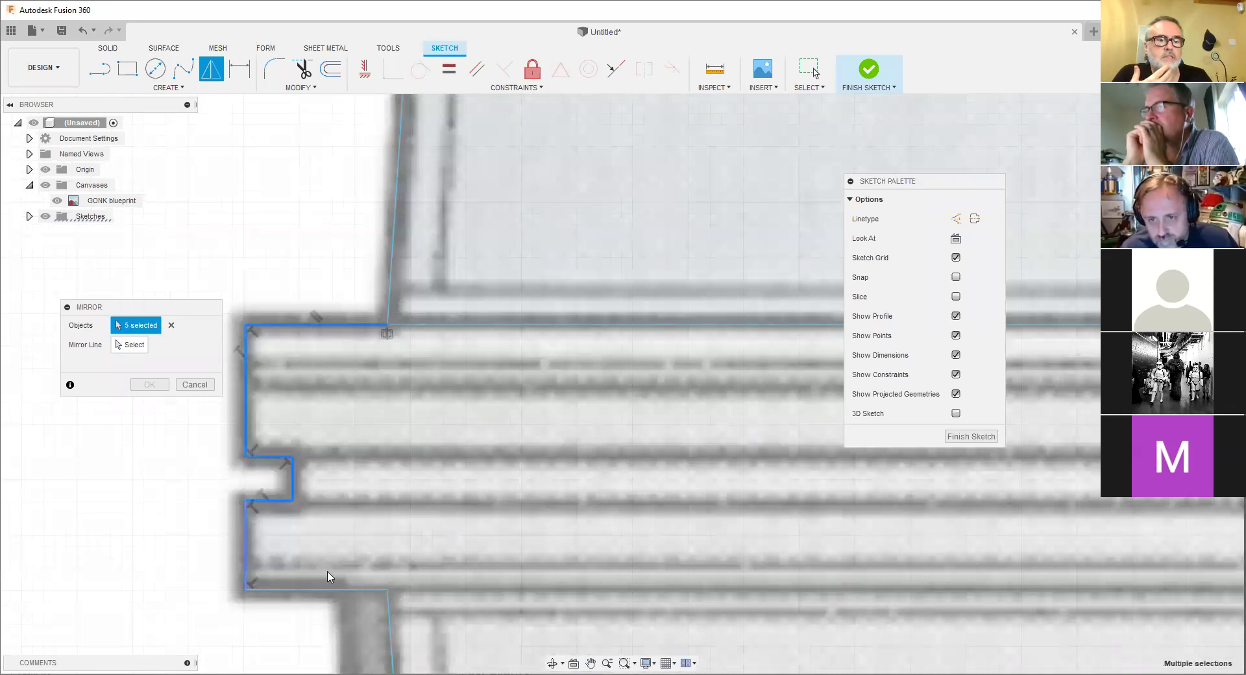
left_click(325, 588)
scroll(324, 586, "down", 4)
middle_click_drag(325, 586, 500, 170)
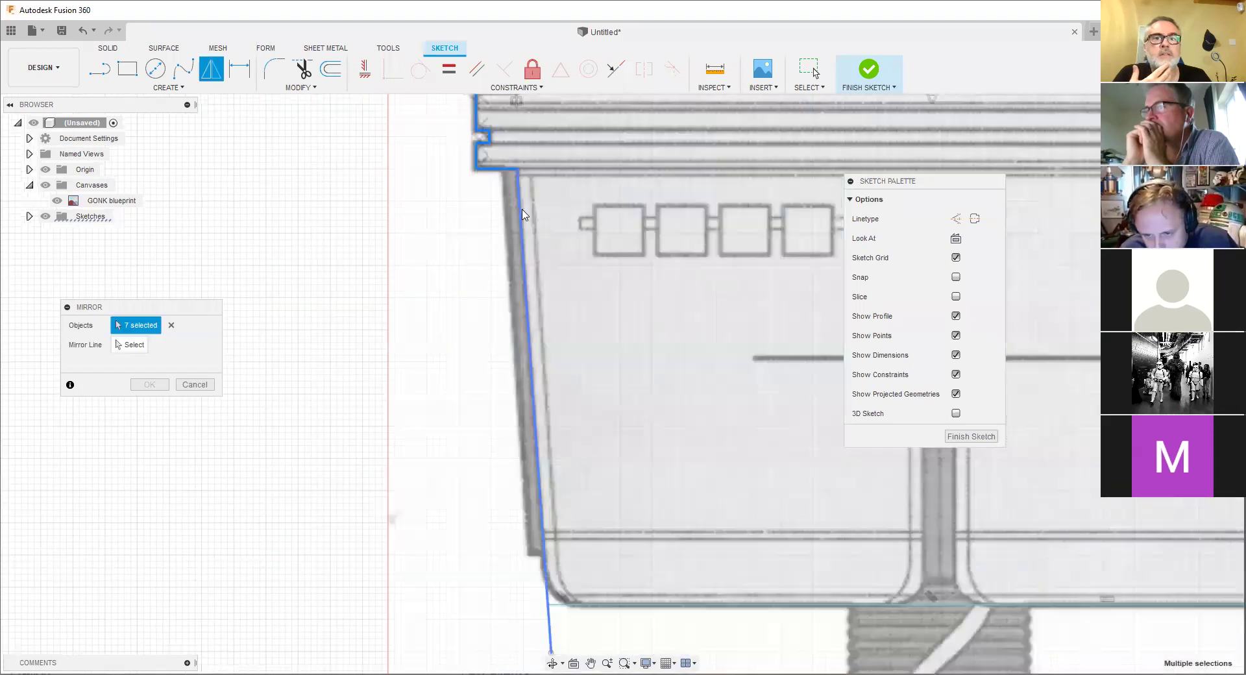
left_click(524, 210)
Mirror the eight selected left profile lines of the rim band and lower housing about the body's vertical centre line.
scroll(482, 296, "down", 5)
middle_click_drag(482, 296, 432, 331)
scroll(434, 258, "up", 4)
middle_click_drag(394, 215, 411, 200)
scroll(422, 197, "down", 2)
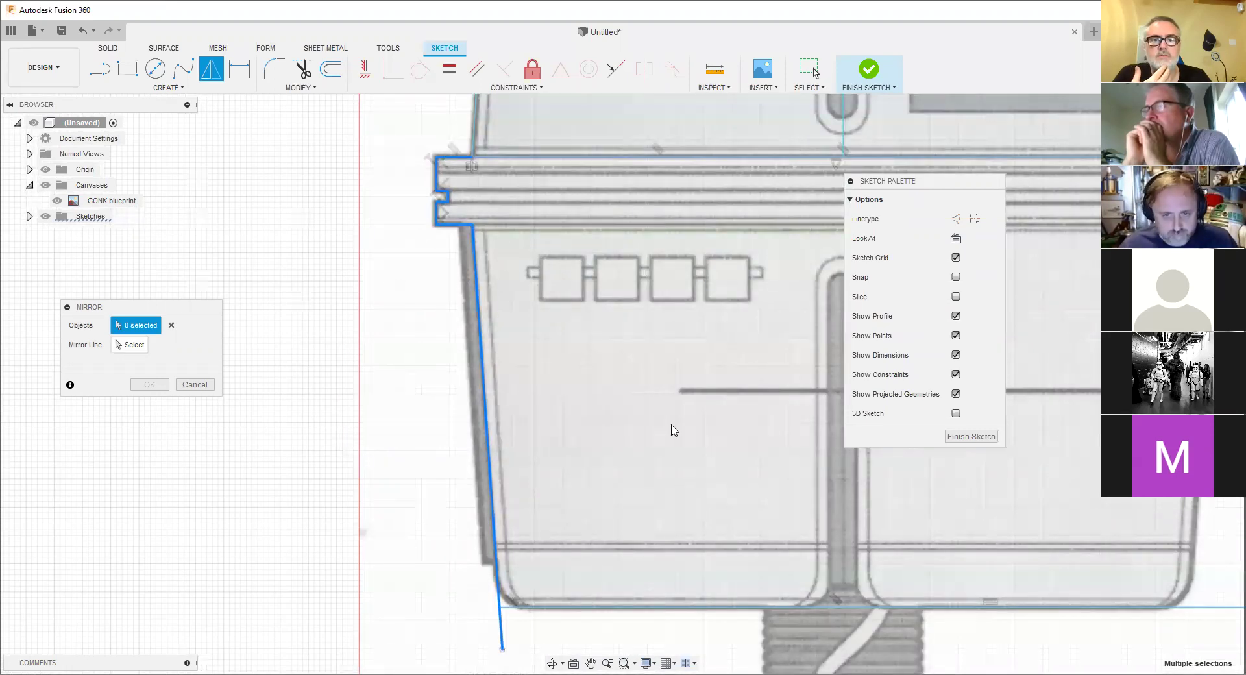
scroll(705, 342, "down", 2)
middle_click_drag(598, 370, 527, 392)
scroll(528, 391, "down", 2)
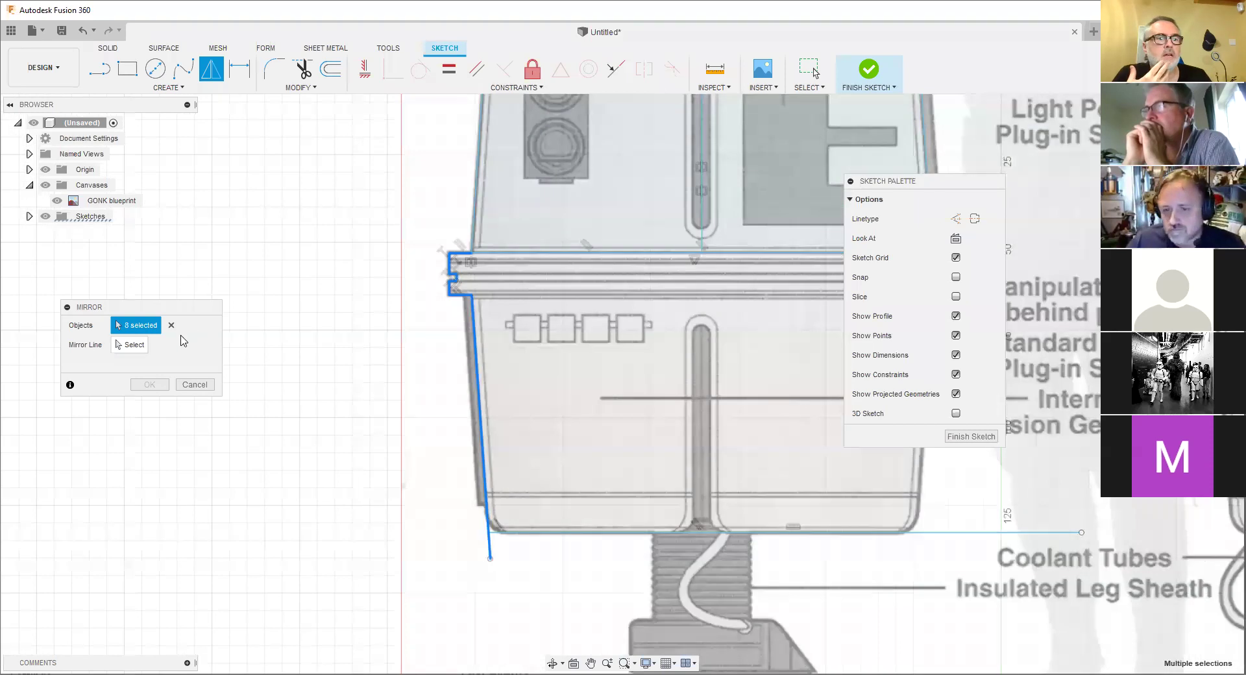
left_click(140, 348)
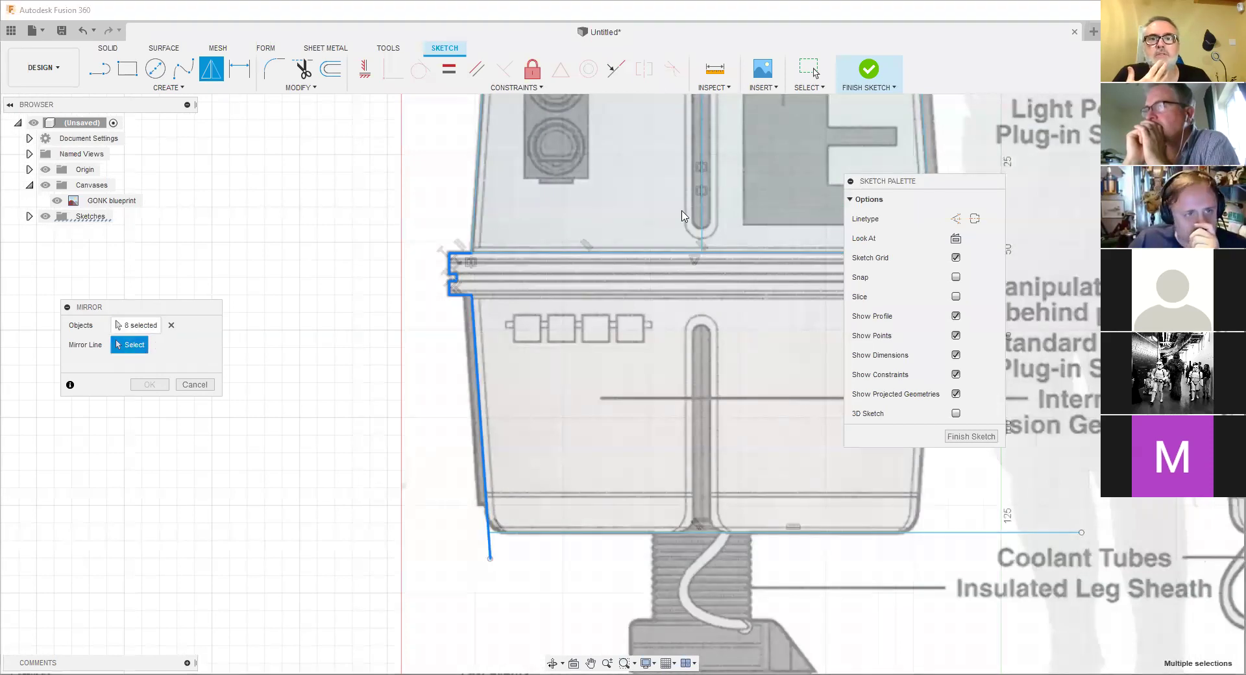
left_click(704, 216)
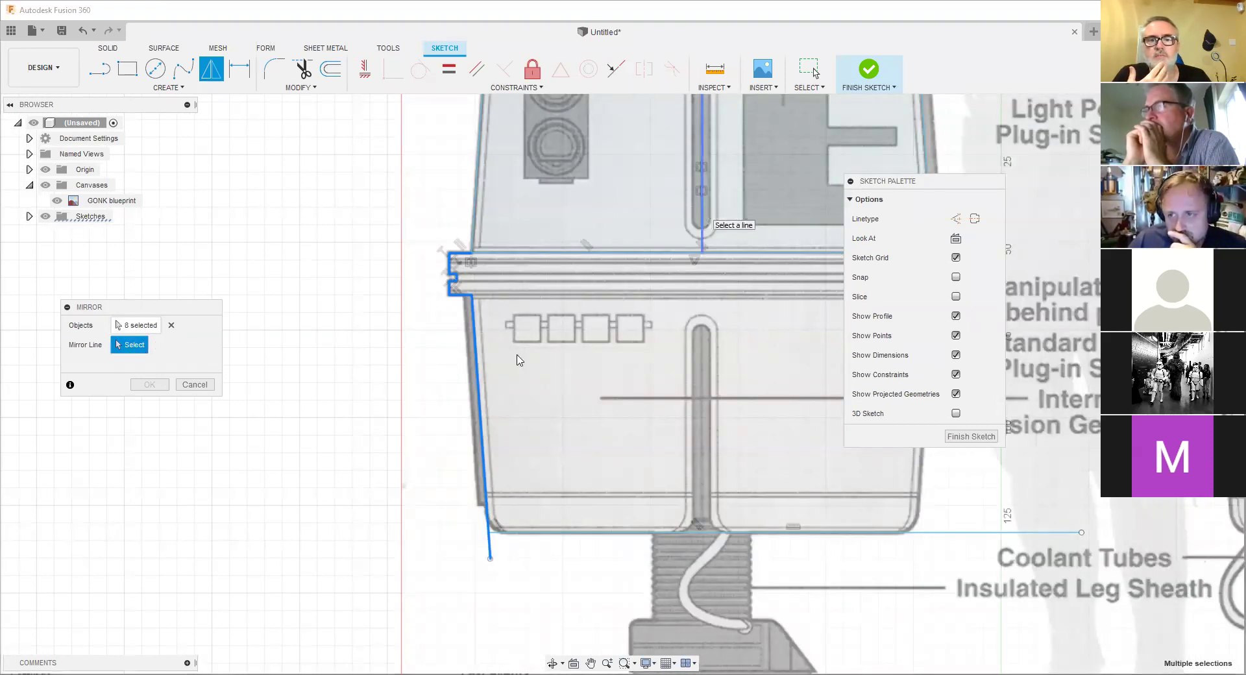
middle_click_drag(415, 433, 190, 414)
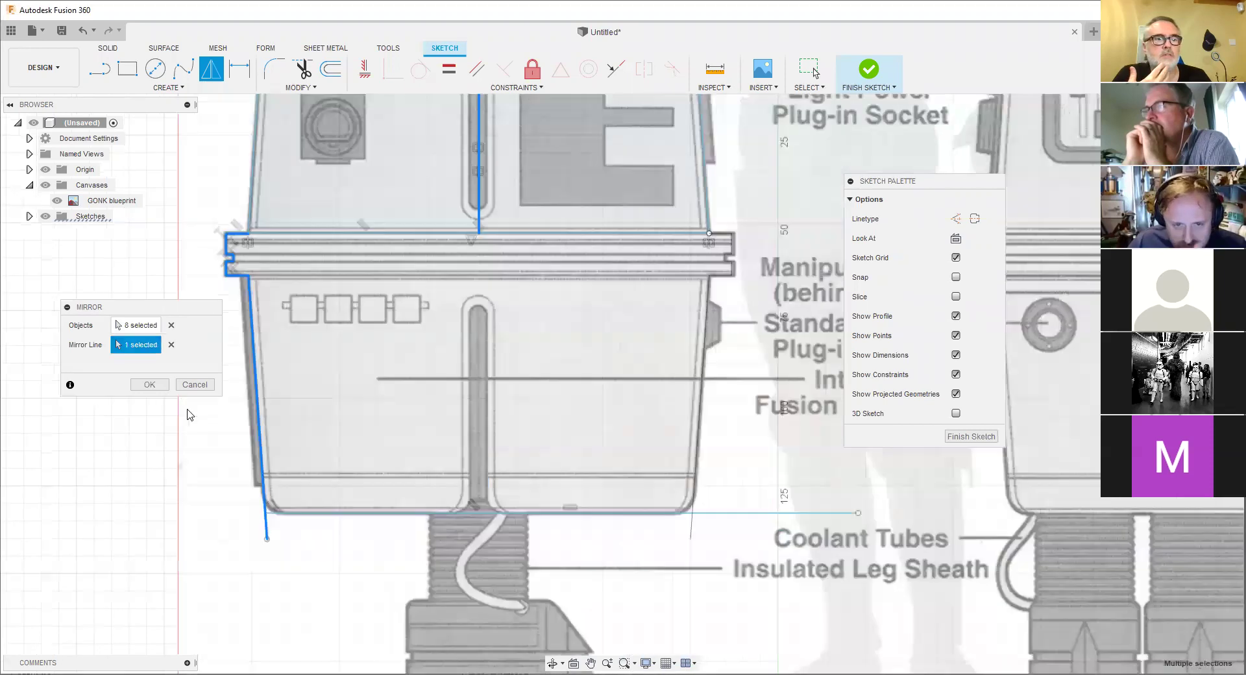
left_click(162, 388)
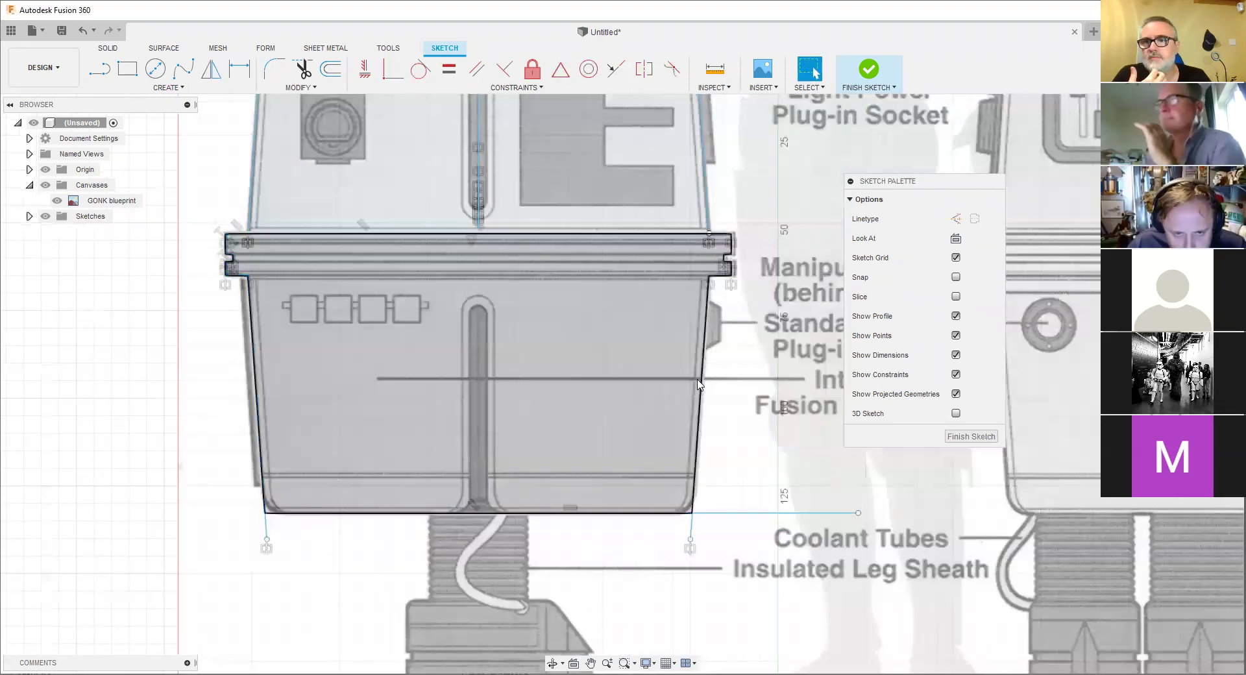
Examine the traced body outline against the blueprint and select the lower housing's area to check that its profile is closed.
scroll(436, 384, "down", 2)
middle_click_drag(123, 396, 186, 469)
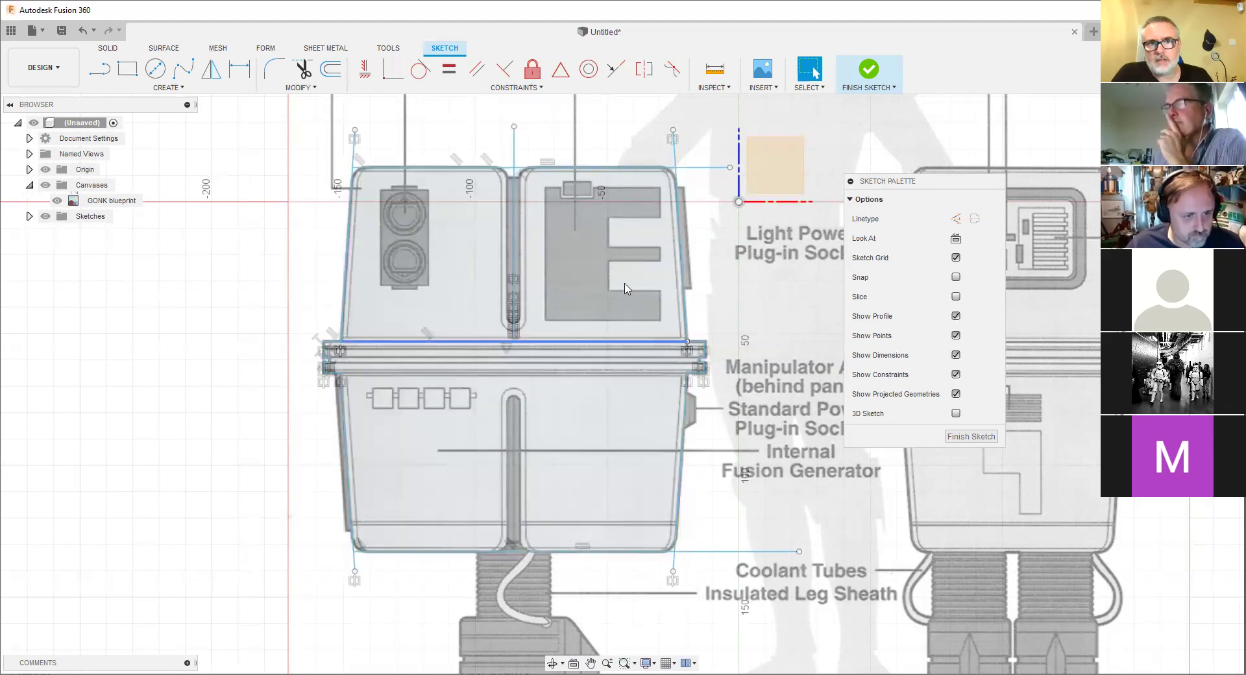
scroll(757, 464, "down", 3)
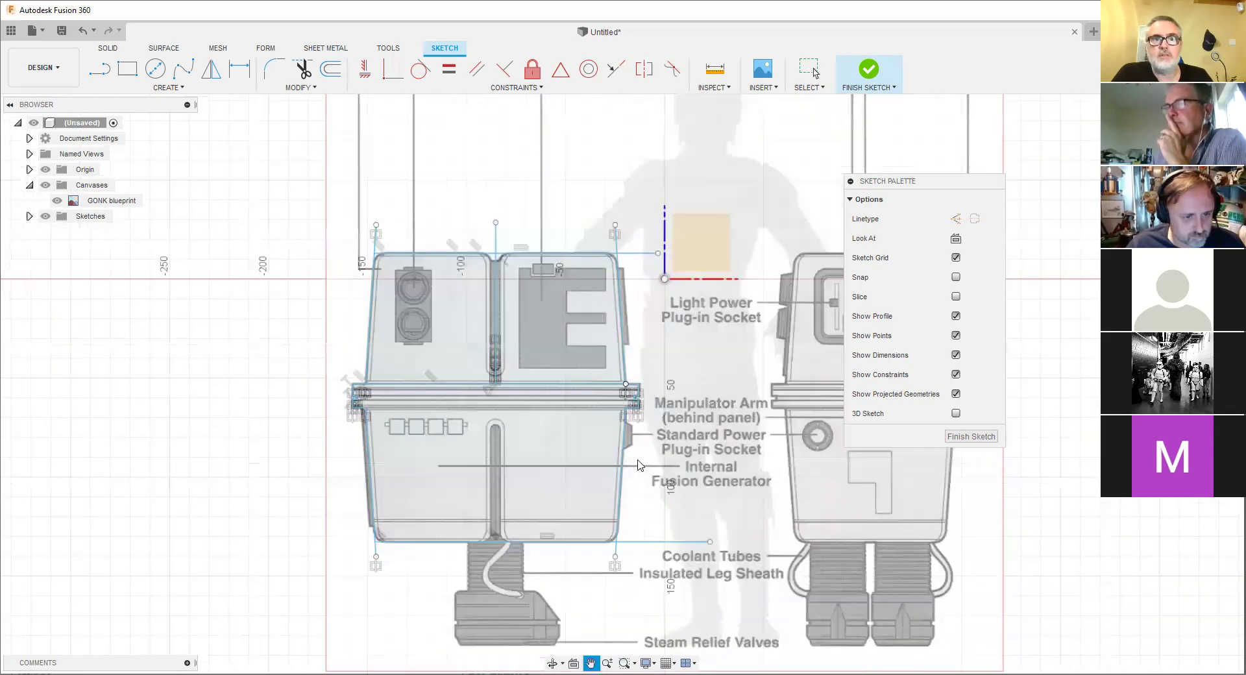
scroll(785, 412, "up", 1)
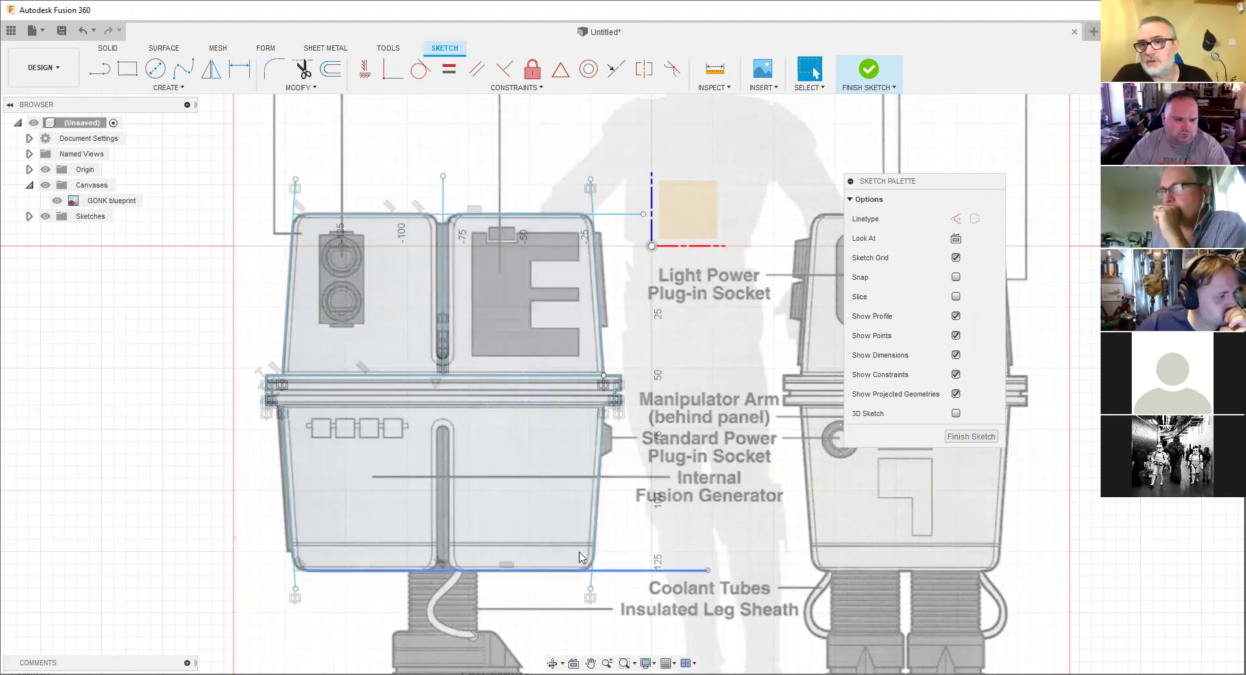
left_click(387, 461)
scroll(309, 444, "down", 1)
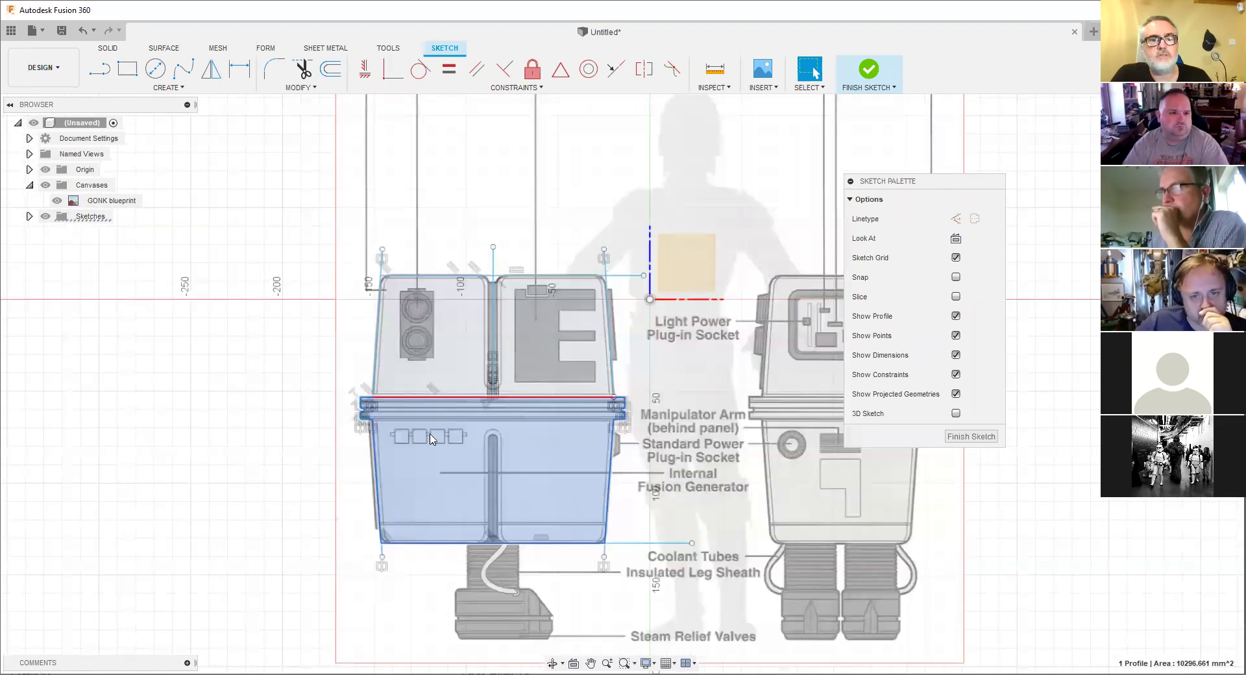
scroll(430, 440, "up", 2)
left_click(472, 473)
scroll(472, 473, "down", 1)
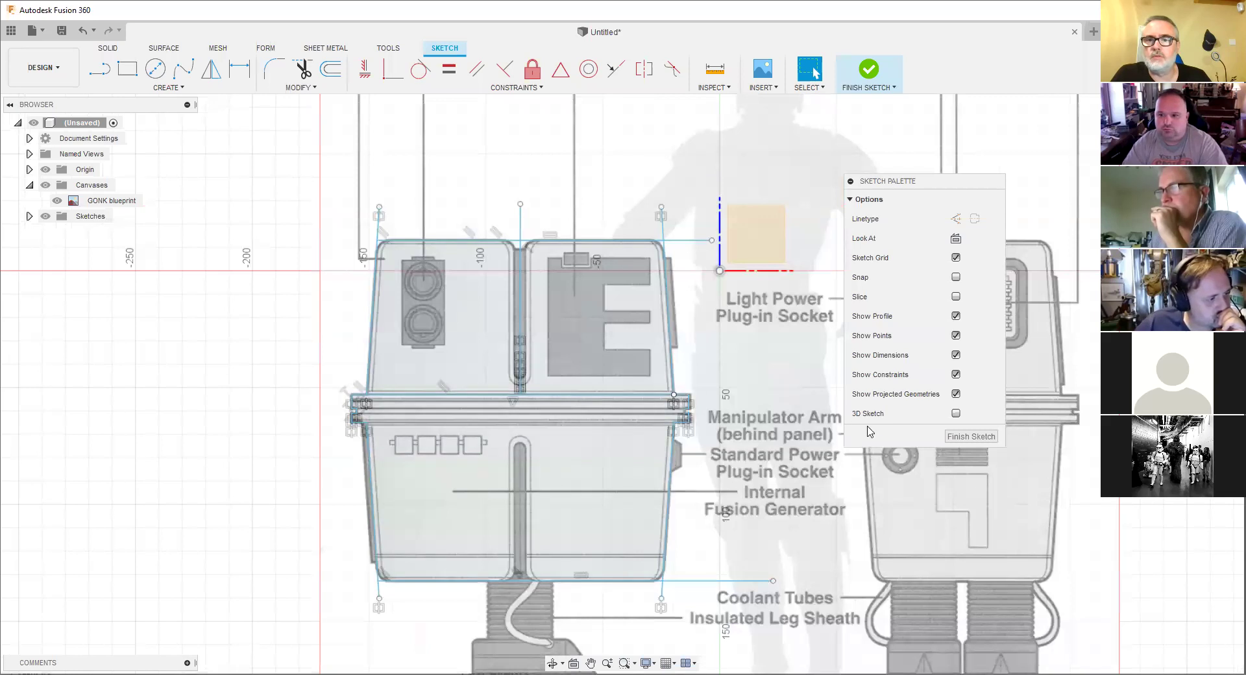
Finish the sketch, collapse the Canvases folder and expand the Sketches folder to show Sketch1 in the browser.
left_click(961, 437)
scroll(575, 293, "up", 3)
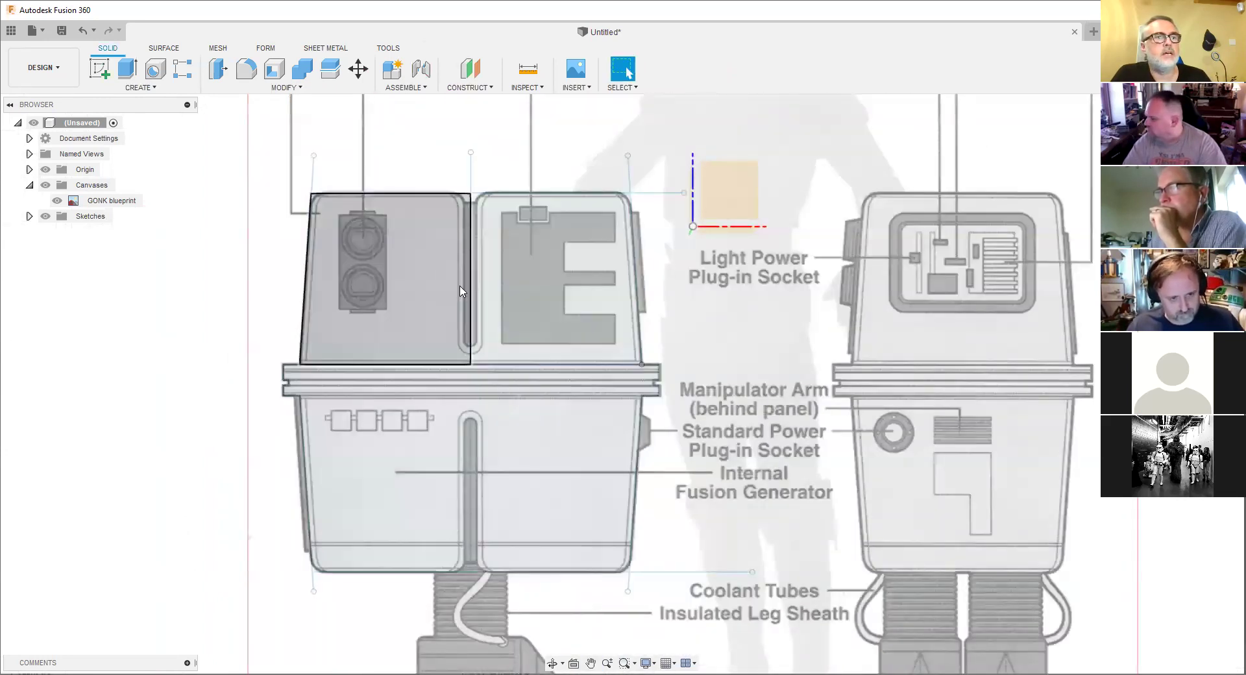
left_click(29, 187)
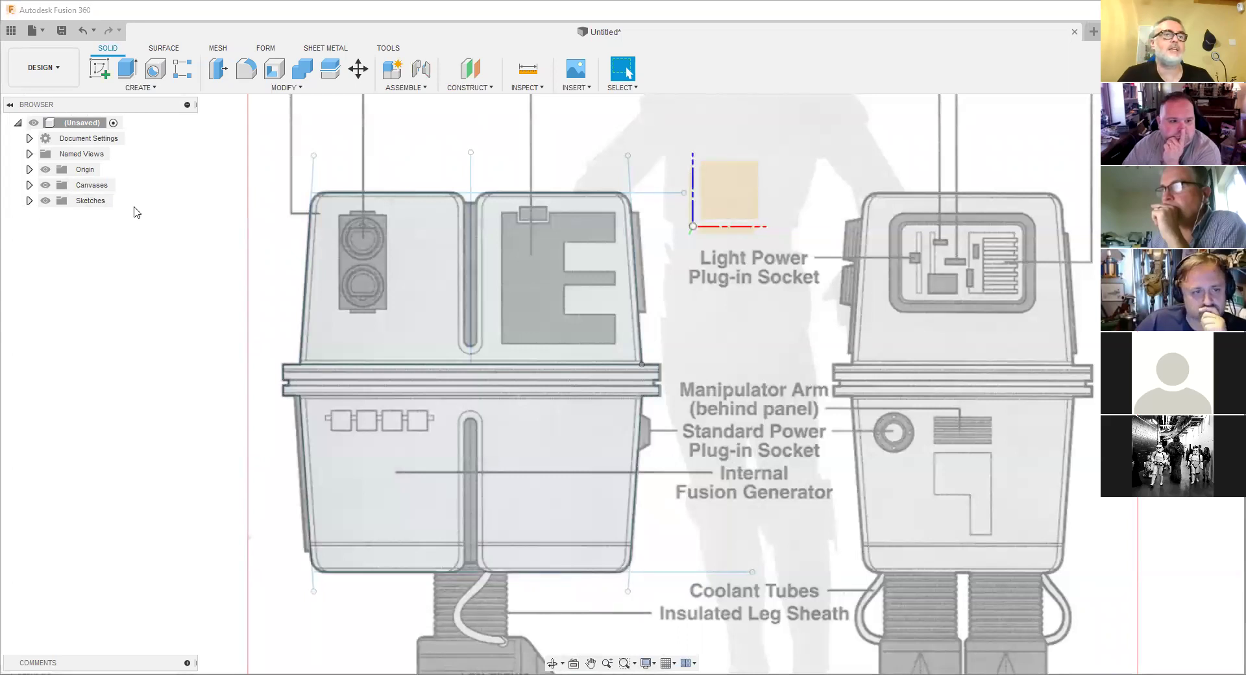
left_click(91, 185)
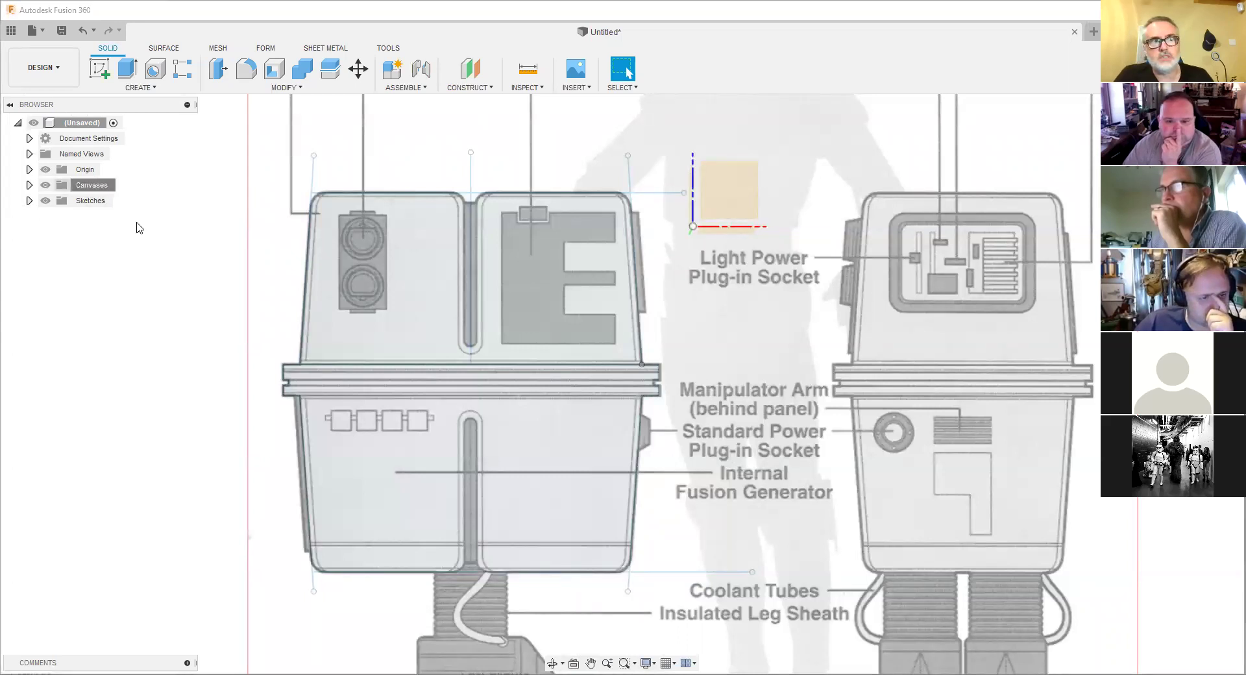
left_click(81, 202)
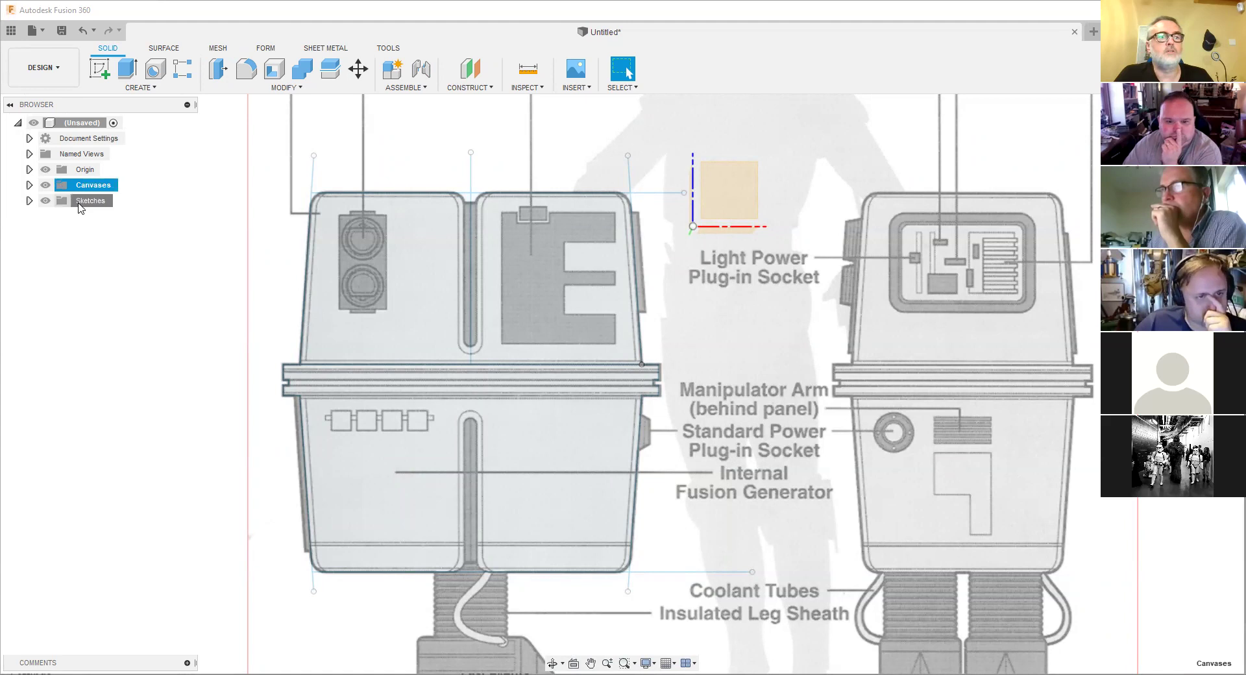
left_click(30, 201)
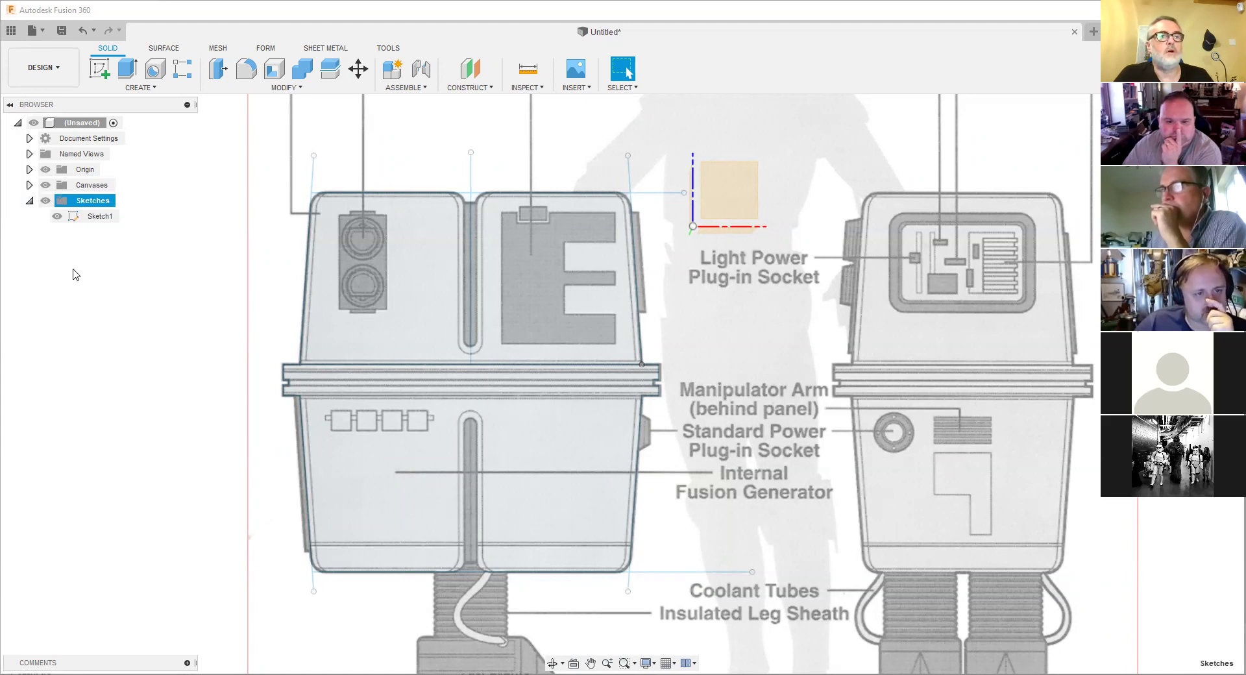
left_click(101, 217)
left_click(41, 256)
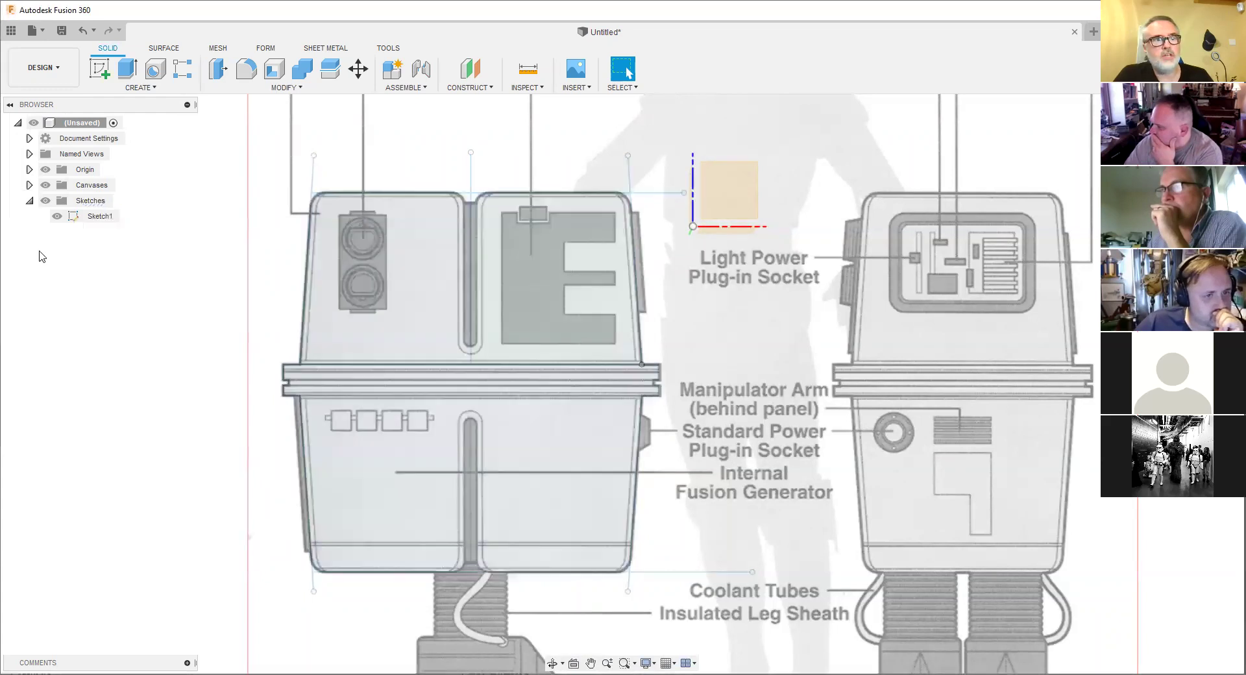
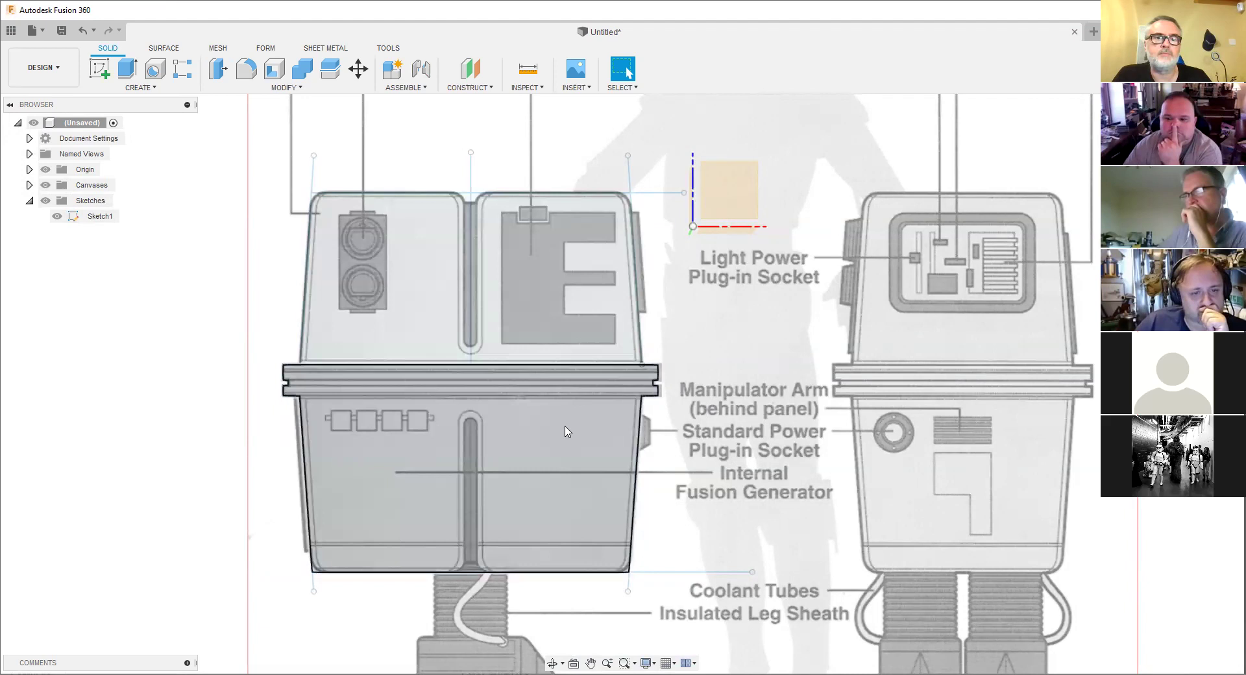
Start an extrusion with both upper housing halves and the lower housing with its rim band selected as profiles.
scroll(651, 448, "down", 4)
mouse_move(700, 466)
middle_mouse_down("shift")
mouse_move(604, 454)
mouse_move(794, 463)
mouse_move(582, 337)
middle_mouse_up("shift")
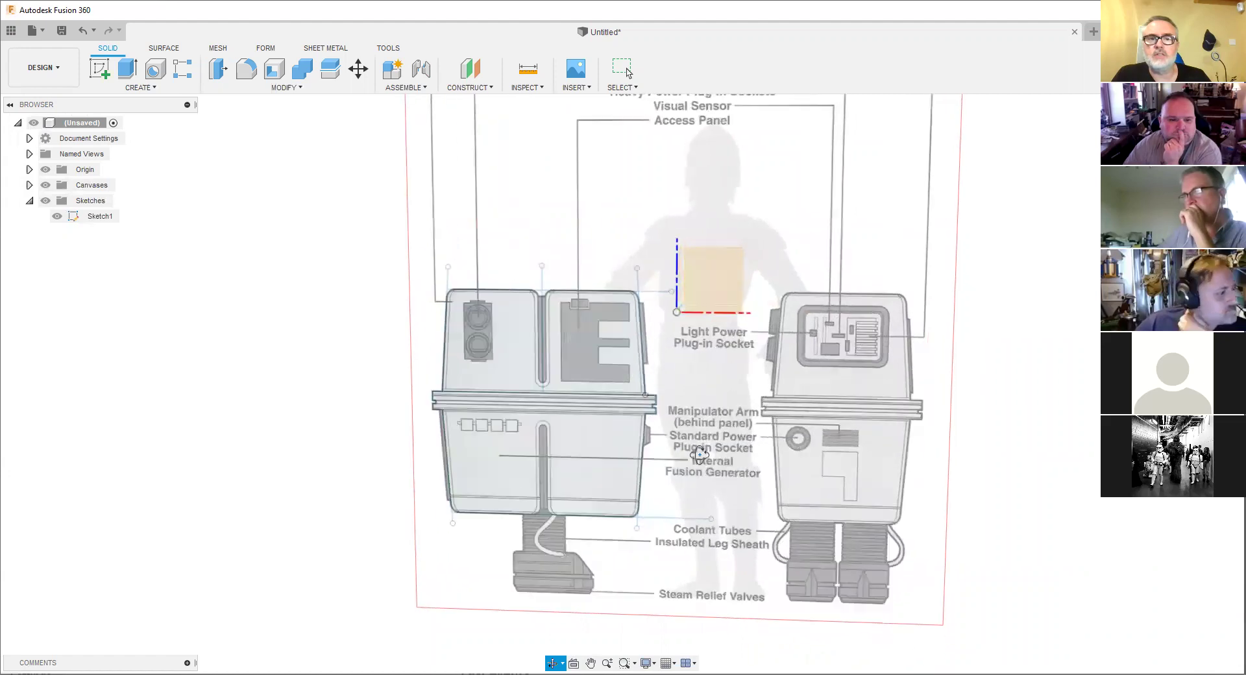
left_click(582, 336)
scroll(582, 337, "up", 3)
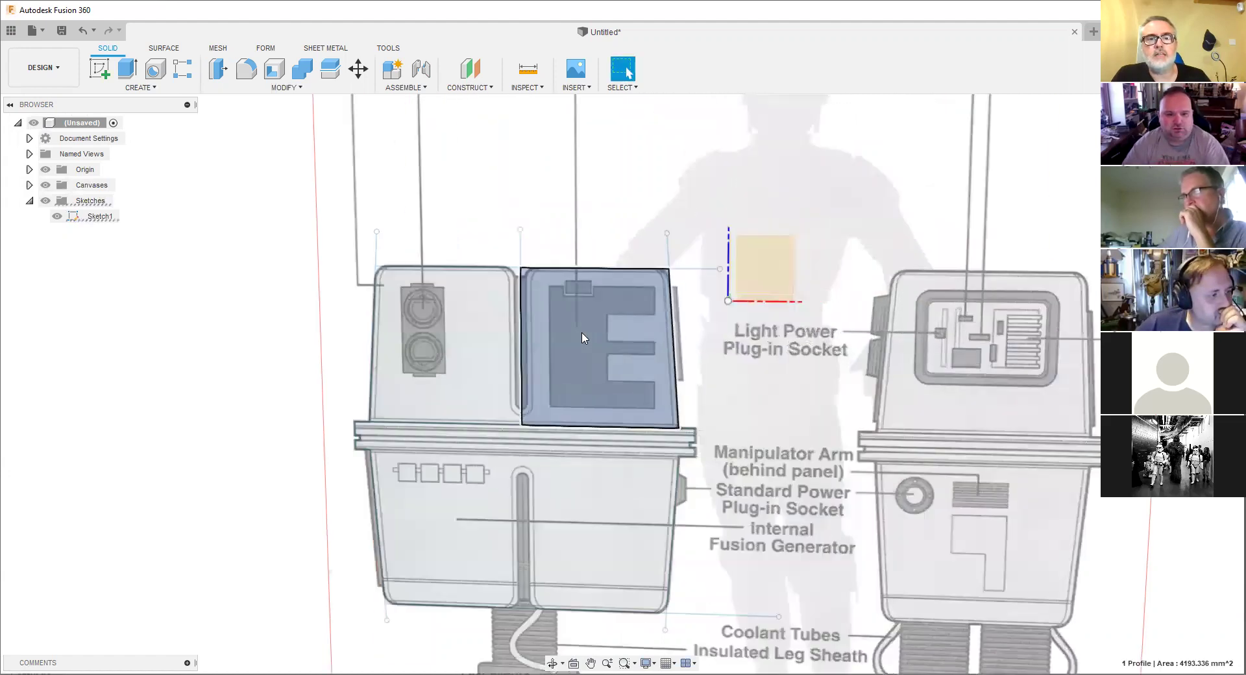
left_click(408, 359, "shift")
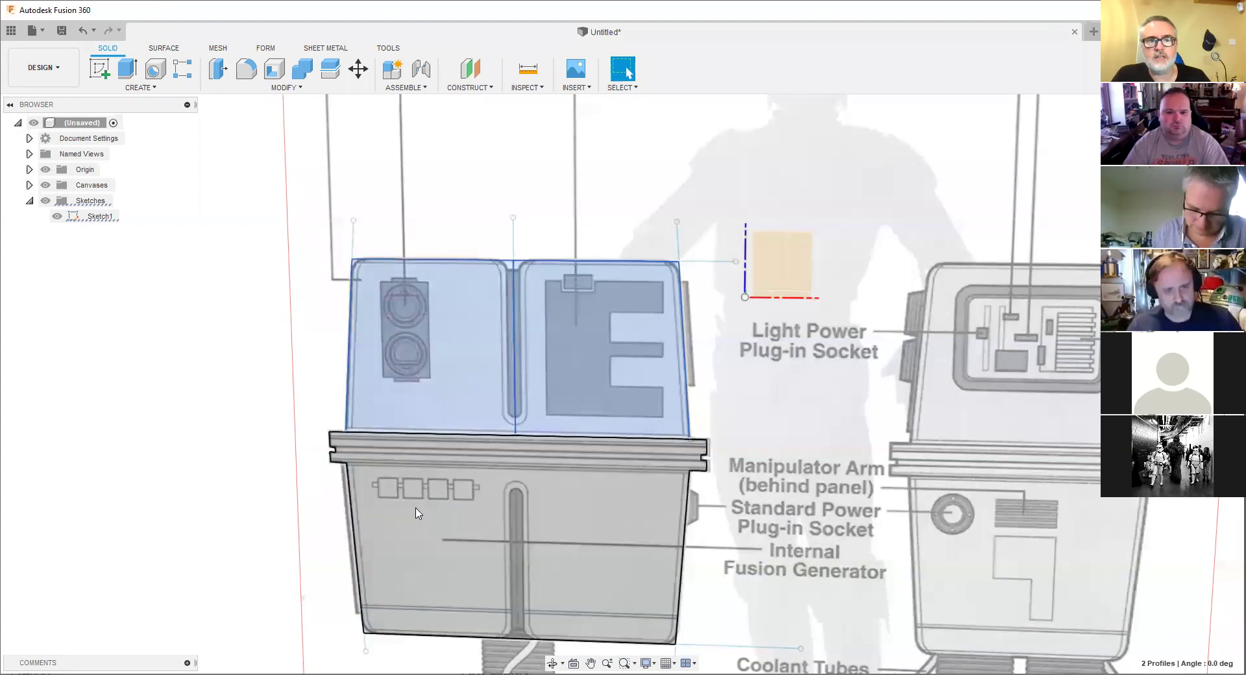
left_click(416, 513, "shift")
left_click(428, 454, "shift")
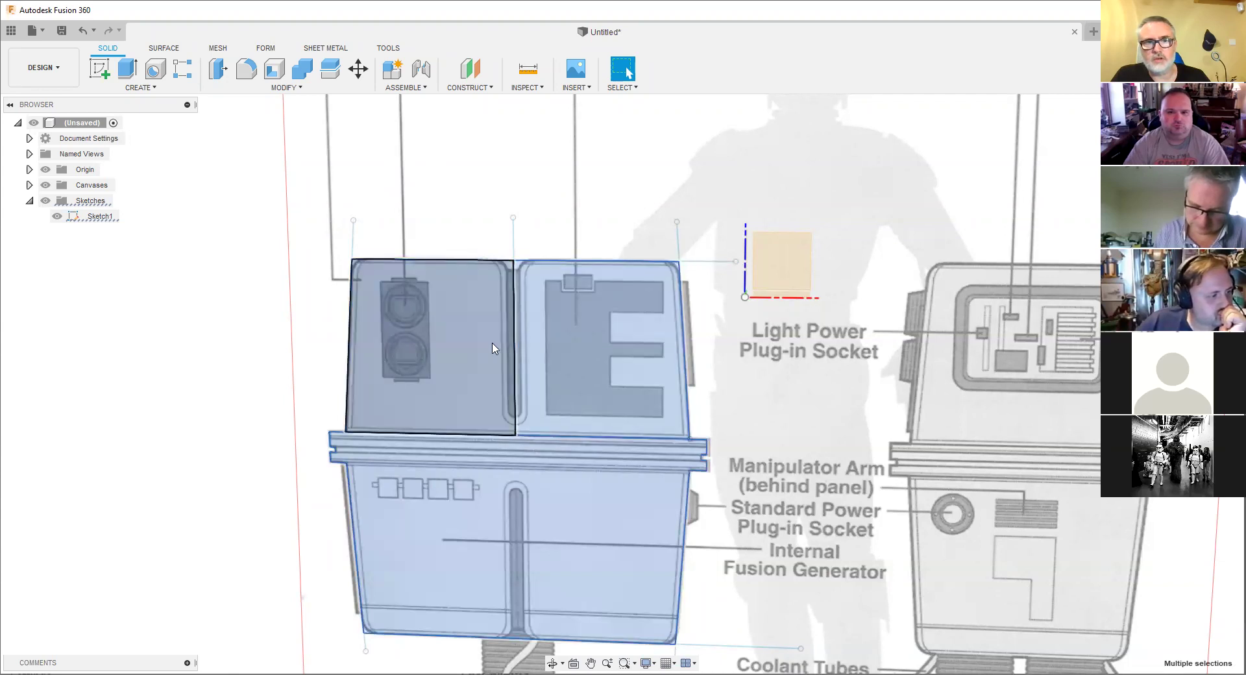
scroll(483, 349, "down", 1)
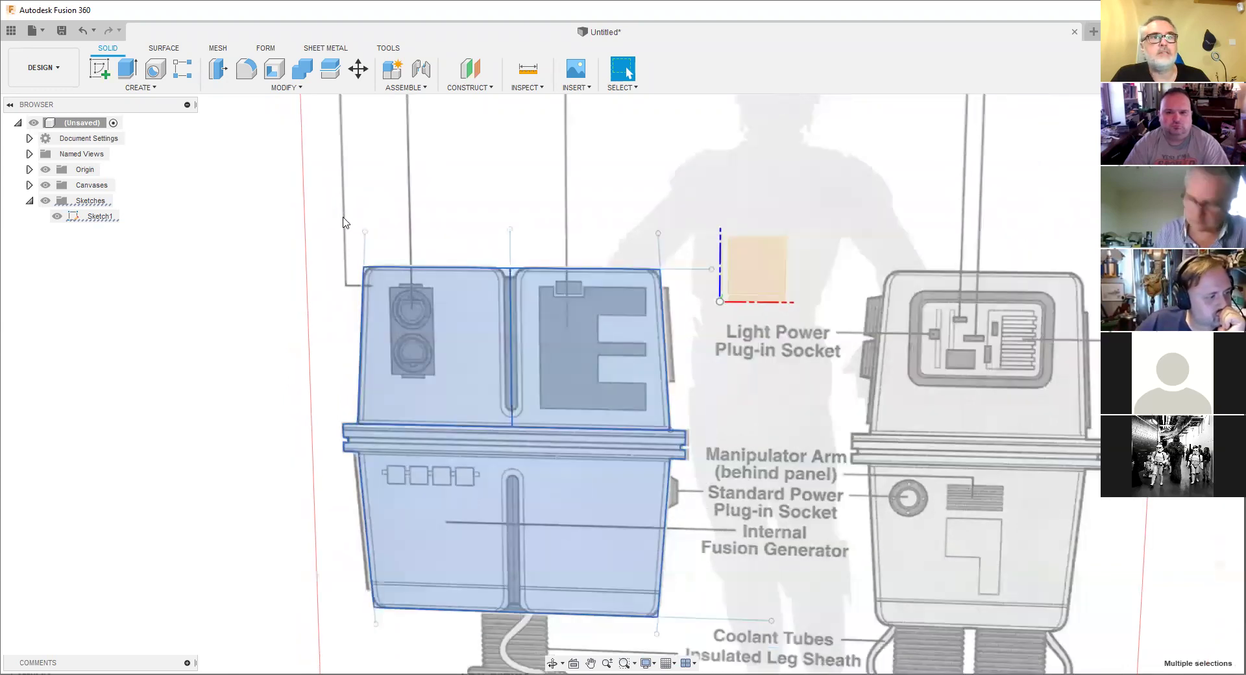
left_click(158, 90)
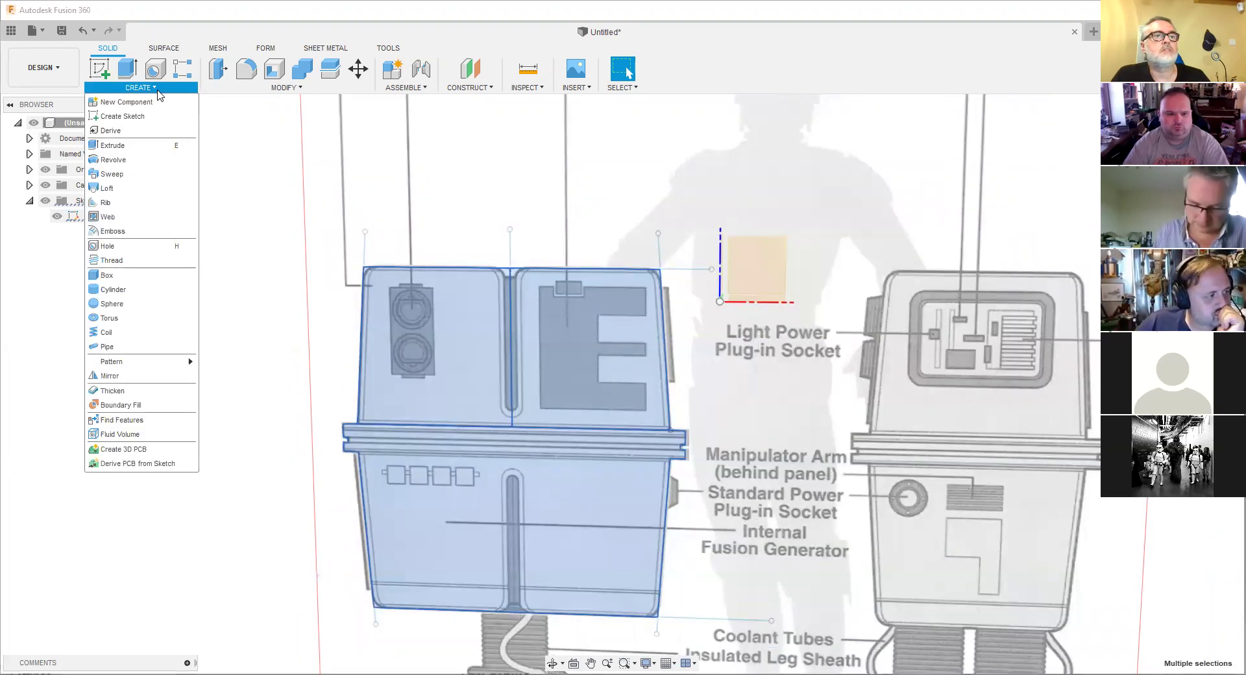
left_click(142, 146)
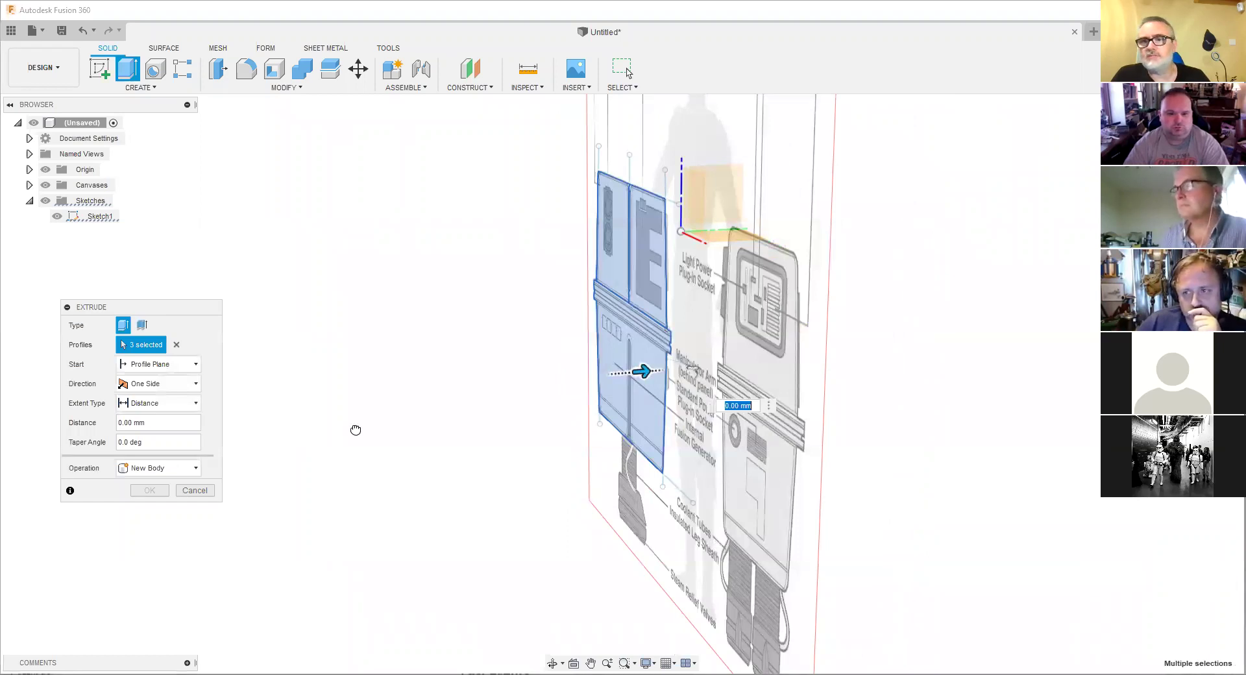
Extrude the three selected profiles about -226 mm from the profile plane on one side as a new body.
left_click_drag(641, 372, 355, 430)
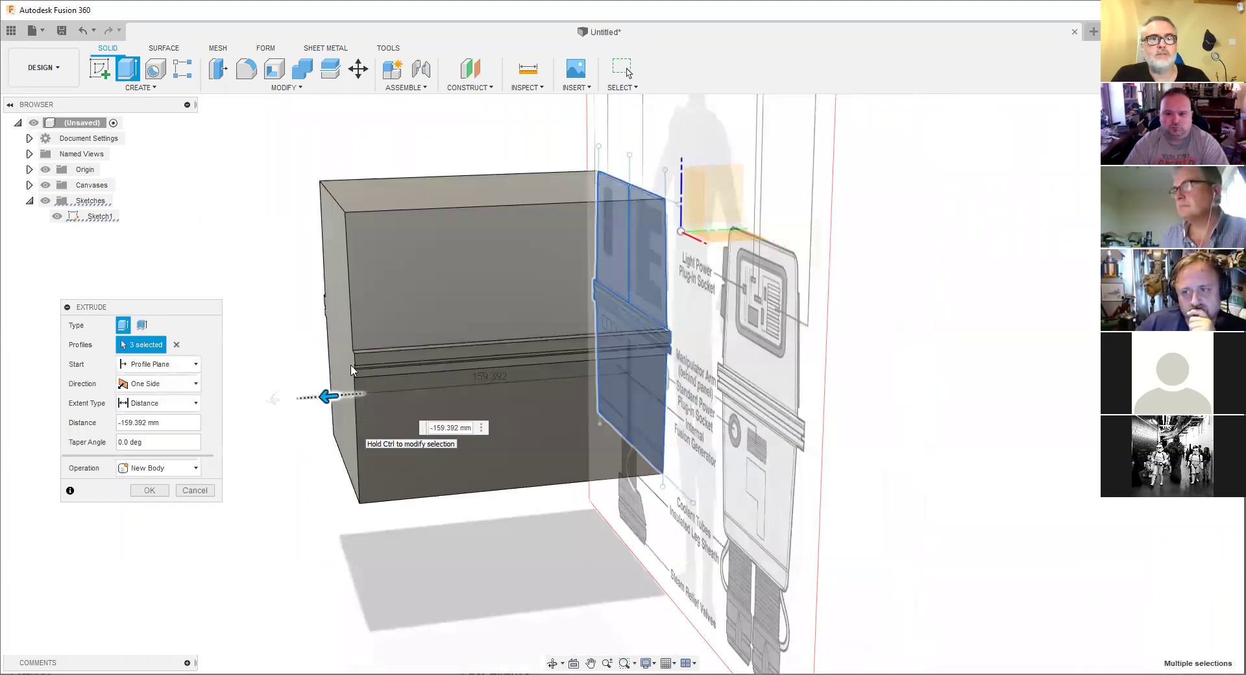
middle_click_drag(399, 367, 492, 354, "shift")
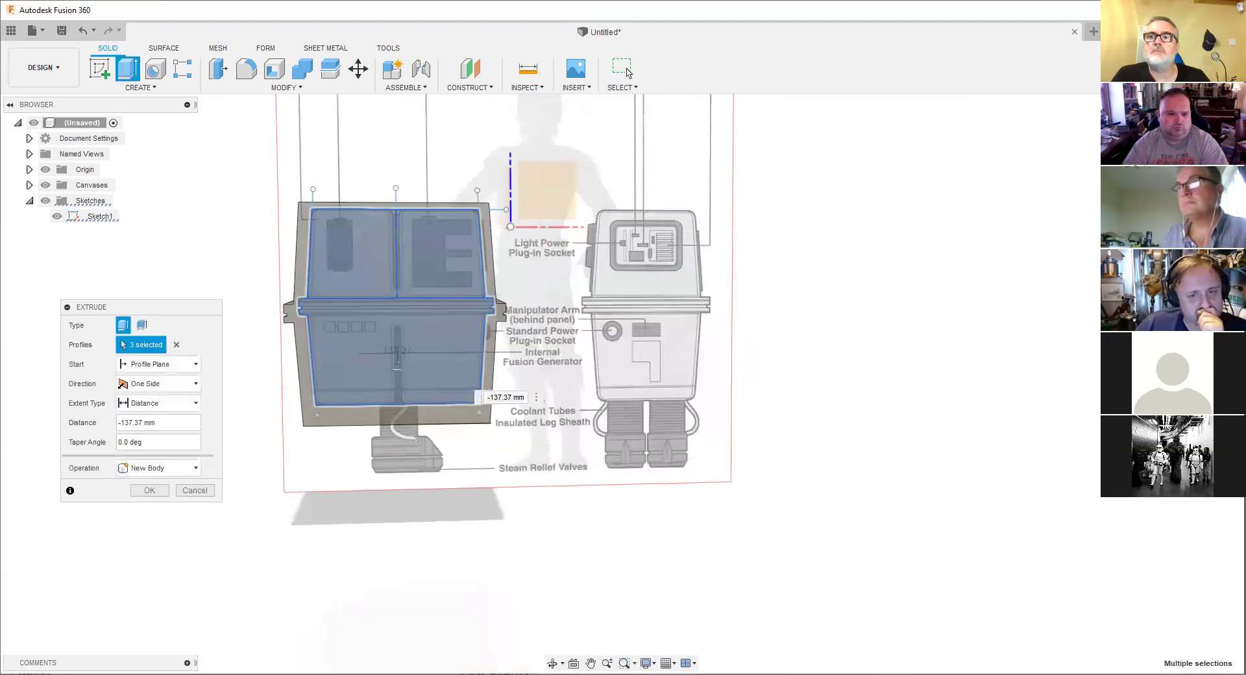
middle_click_drag(354, 245, 387, 263, "shift")
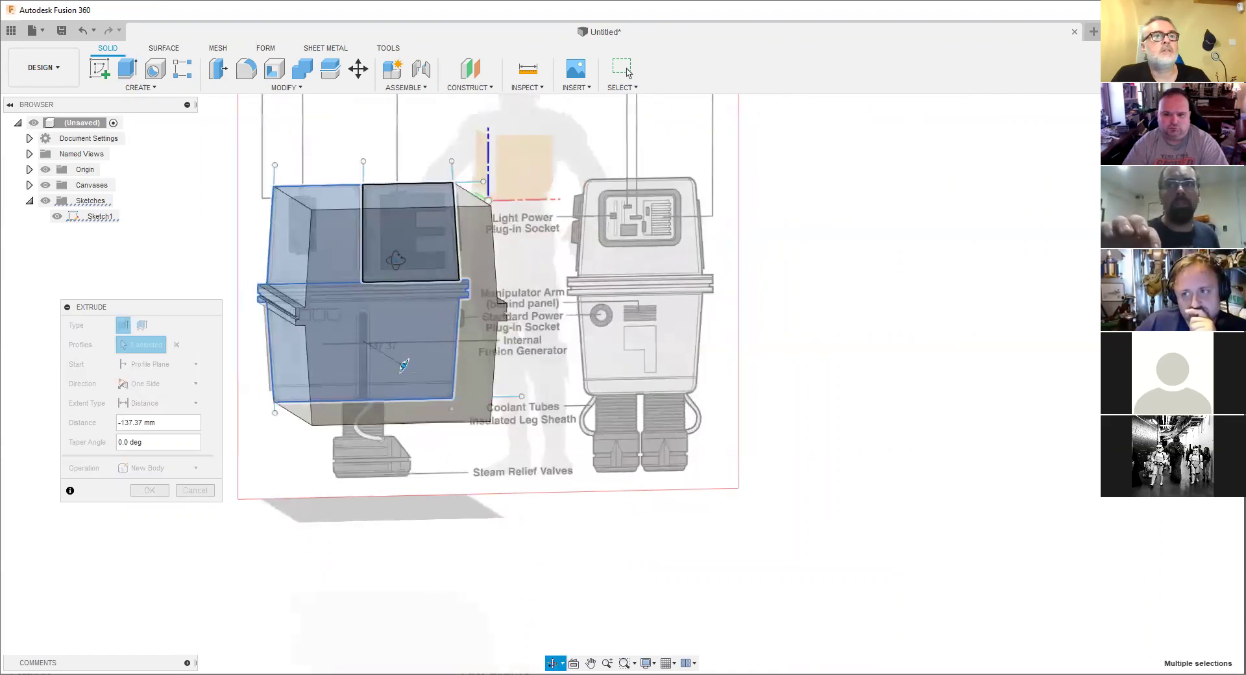
left_click(140, 87)
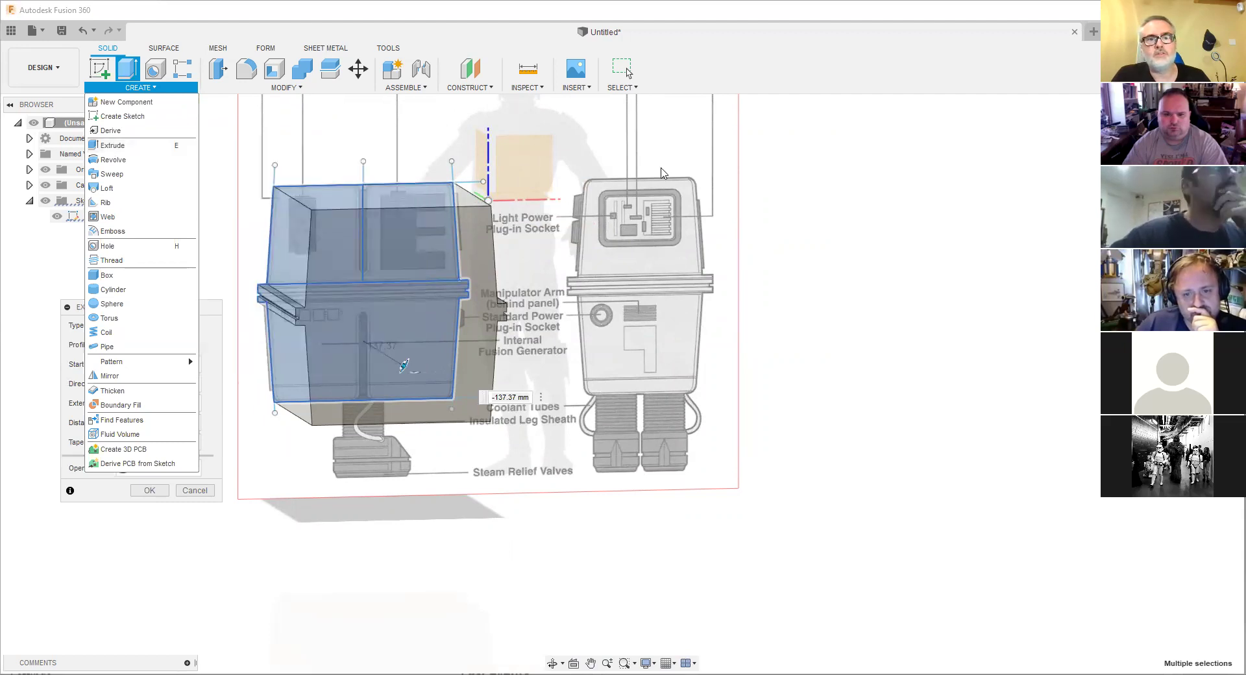
middle_click_drag(639, 283, 479, 334, "shift")
left_click_drag(479, 334, 474, 334)
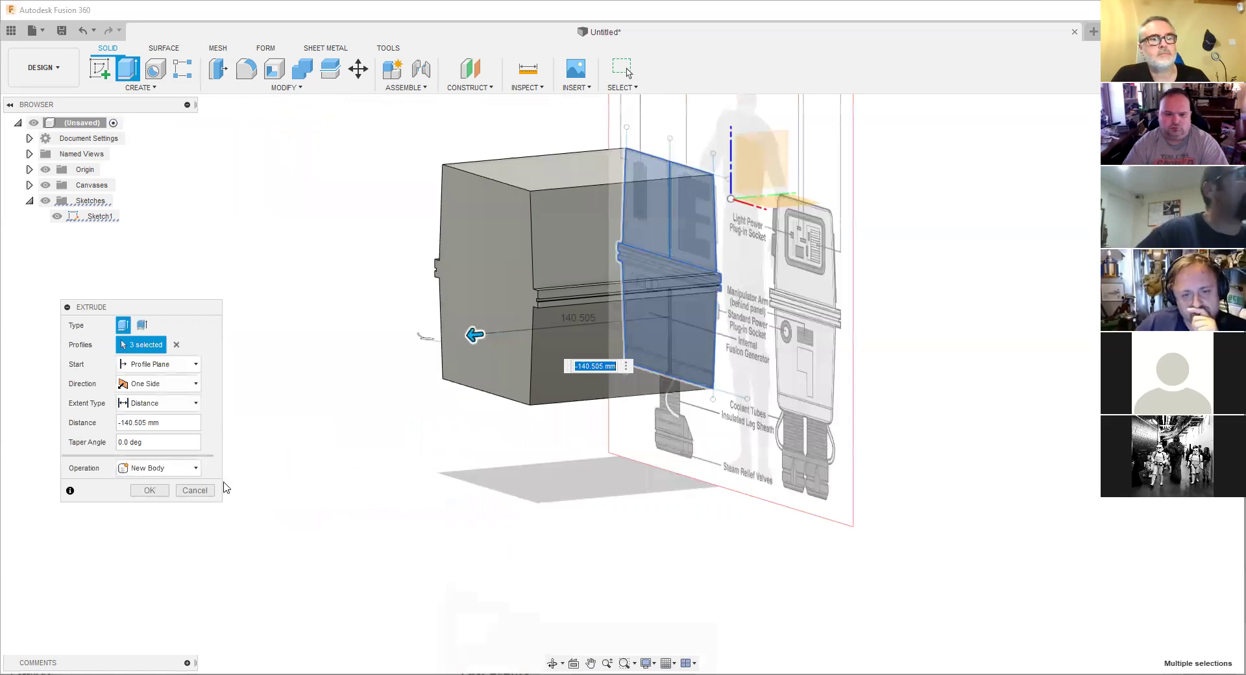
left_click(151, 493)
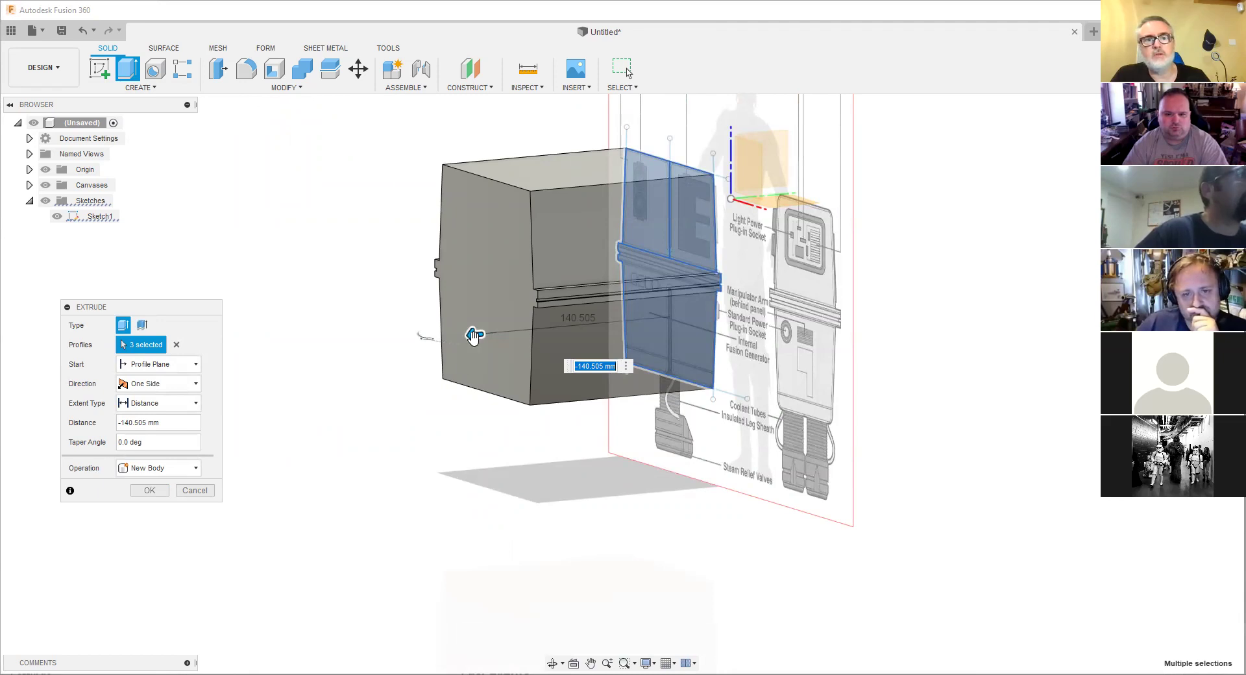
left_click_drag(474, 335, 334, 381)
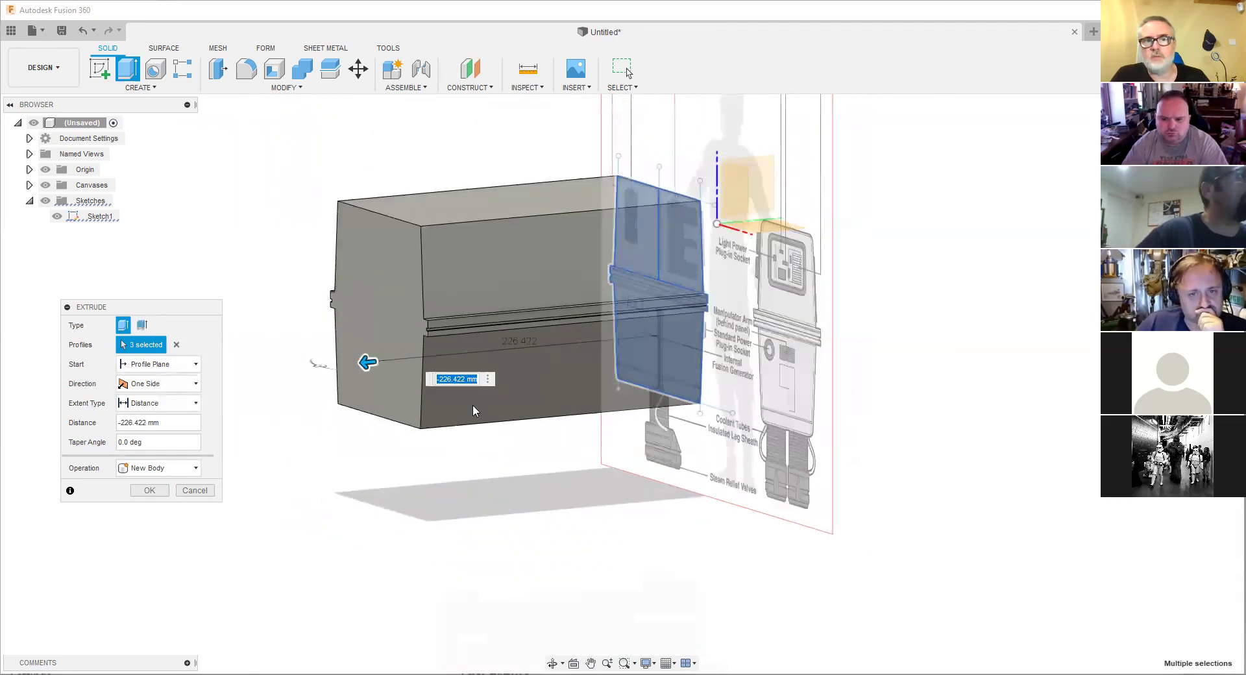
scroll(455, 330, "down", 2)
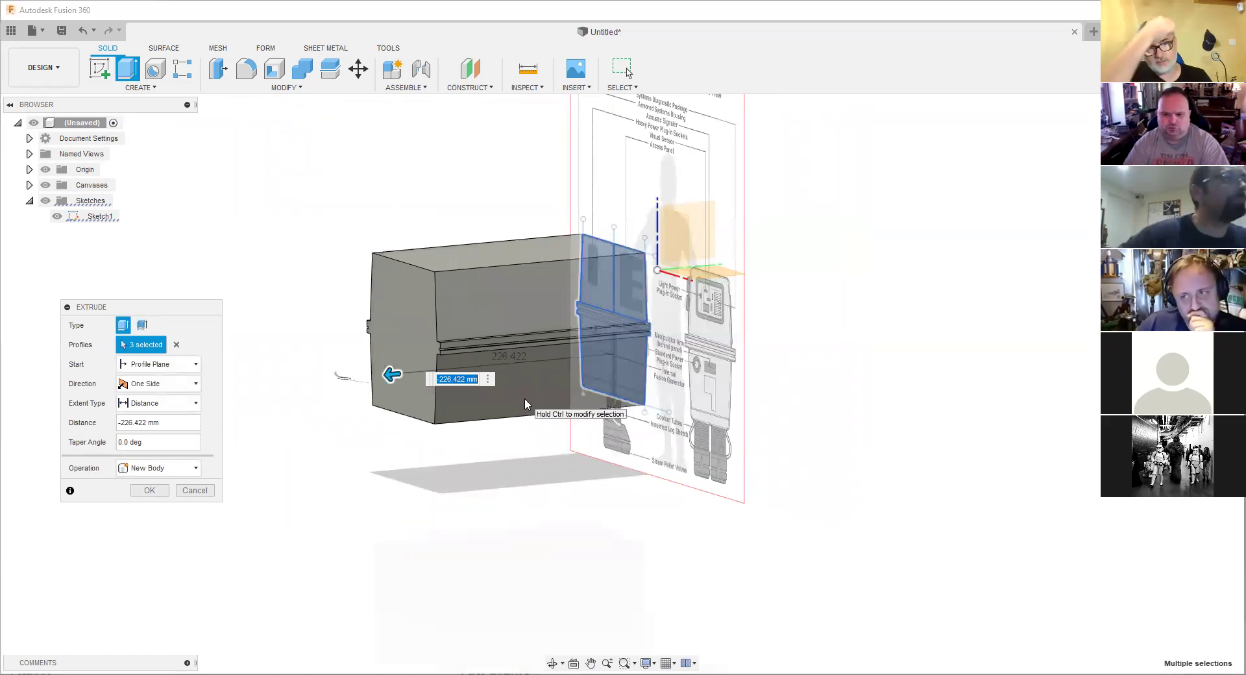
left_click(157, 492)
Collapse the Sketches folder and expand the Bodies folder in the browser to list the extruded body.
mouse_move(361, 325)
middle_mouse_down("shift")
mouse_move(412, 339)
mouse_move(436, 299)
mouse_move(345, 298)
mouse_move(314, 314)
mouse_move(408, 318)
mouse_move(415, 354)
mouse_move(326, 313)
mouse_move(411, 314)
middle_mouse_up("shift")
scroll(604, 363, "up", 5)
middle_click_drag(604, 364, 559, 364, "shift")
scroll(581, 356, "down", 3)
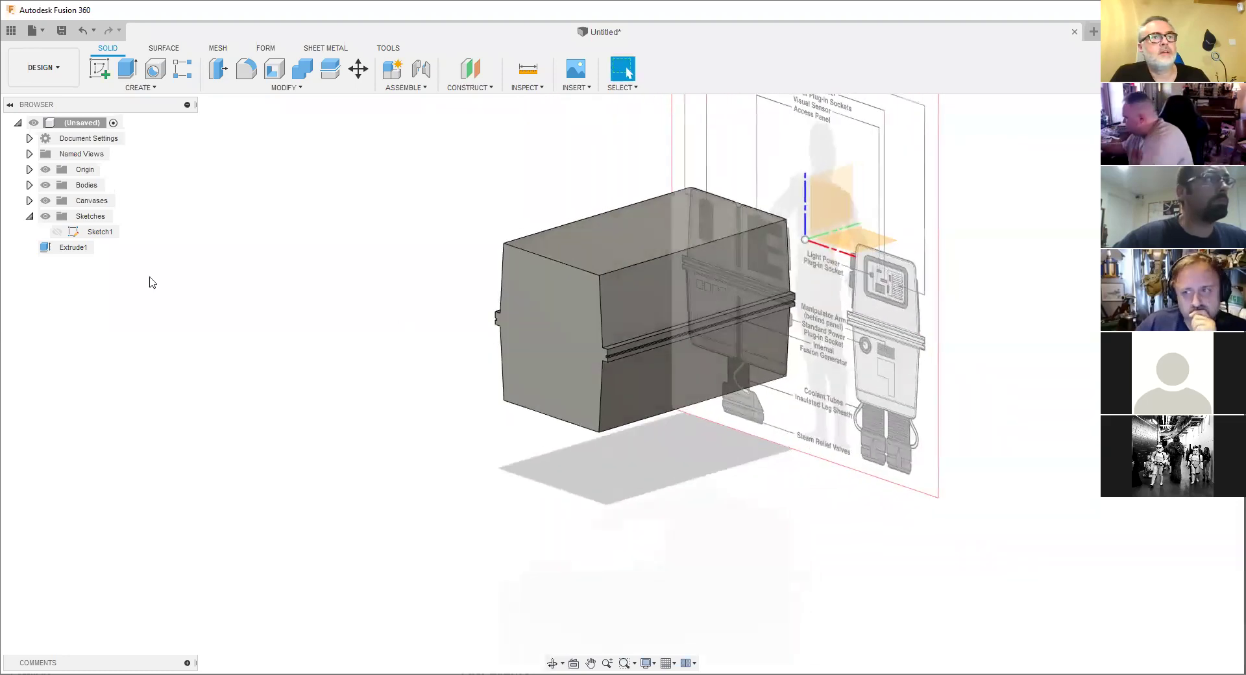
left_click(30, 217)
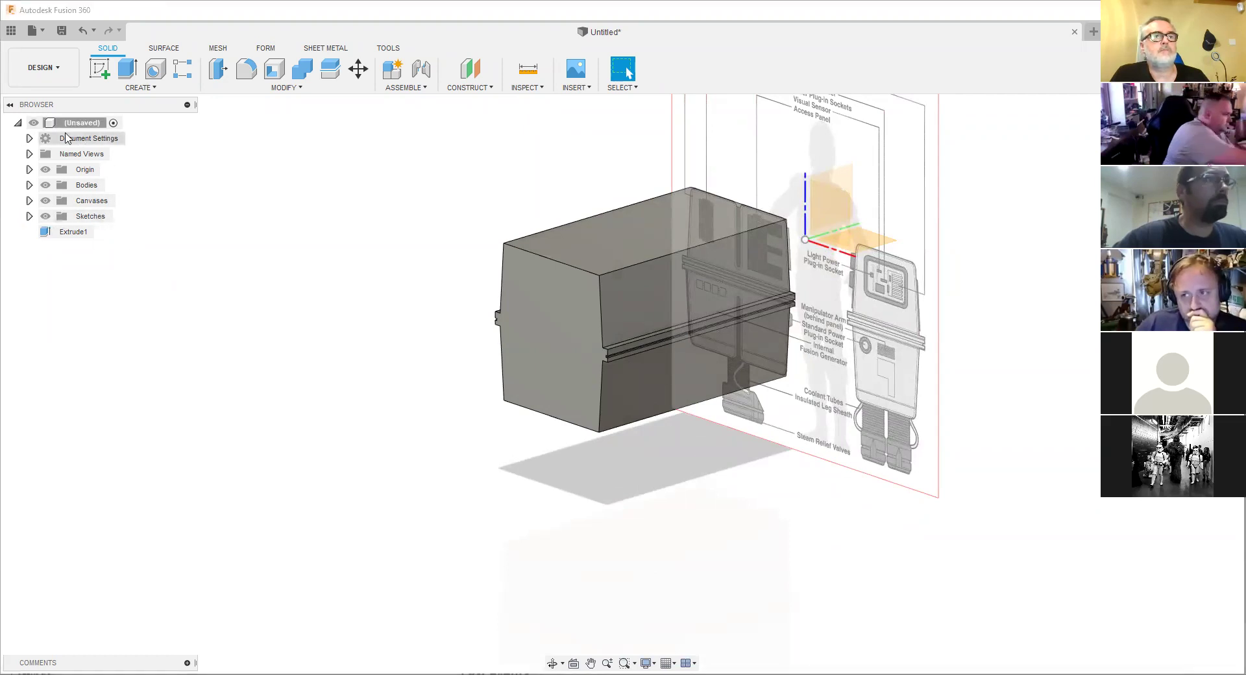
left_click(29, 185)
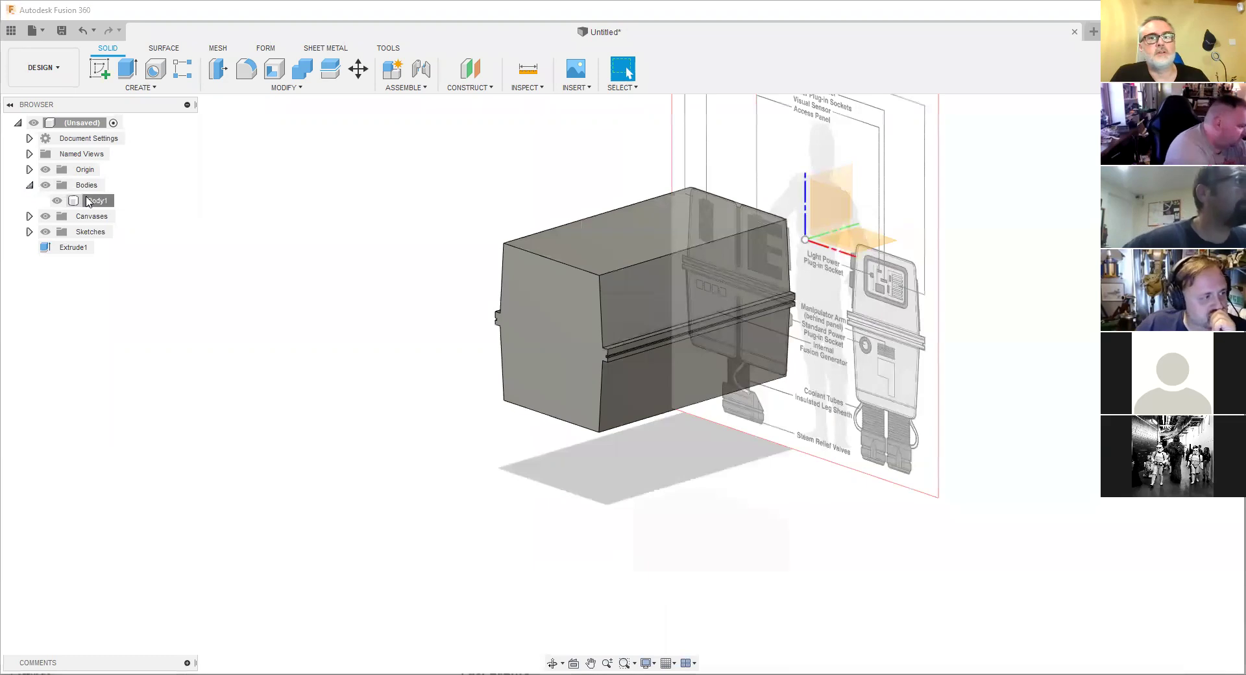
Rename the extruded Body1 as GonkMainBody.
left_click(90, 201)
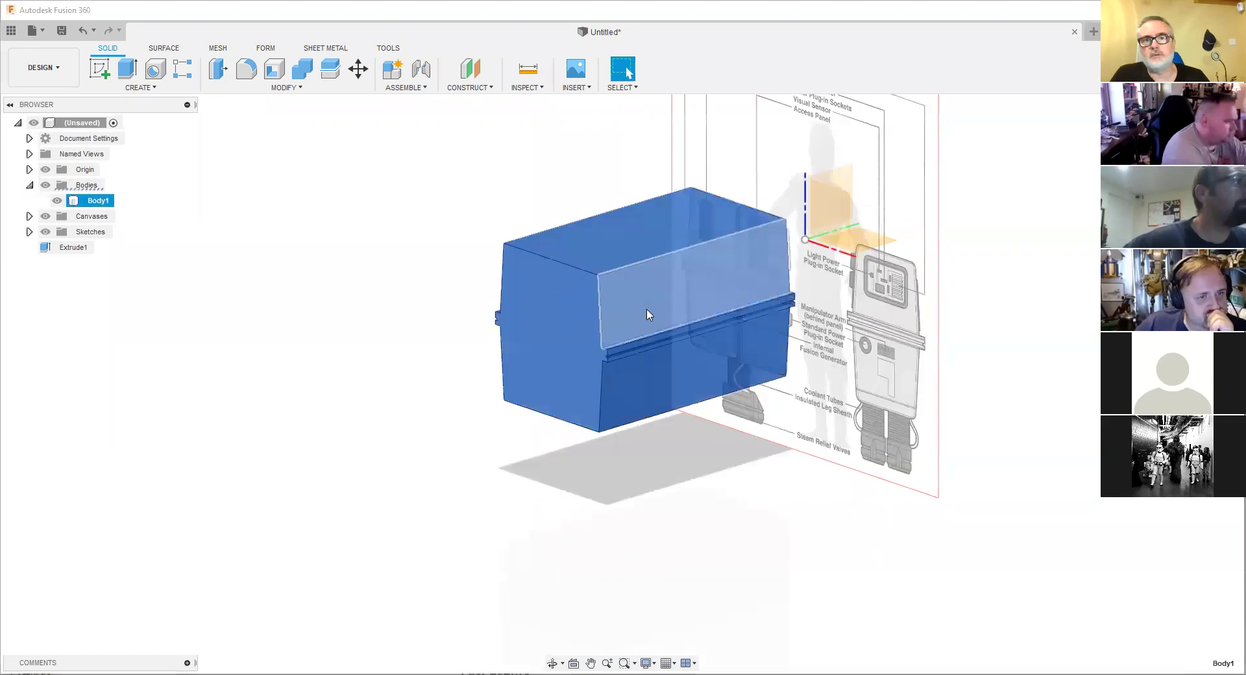
double_click(94, 201)
type("Gonk")
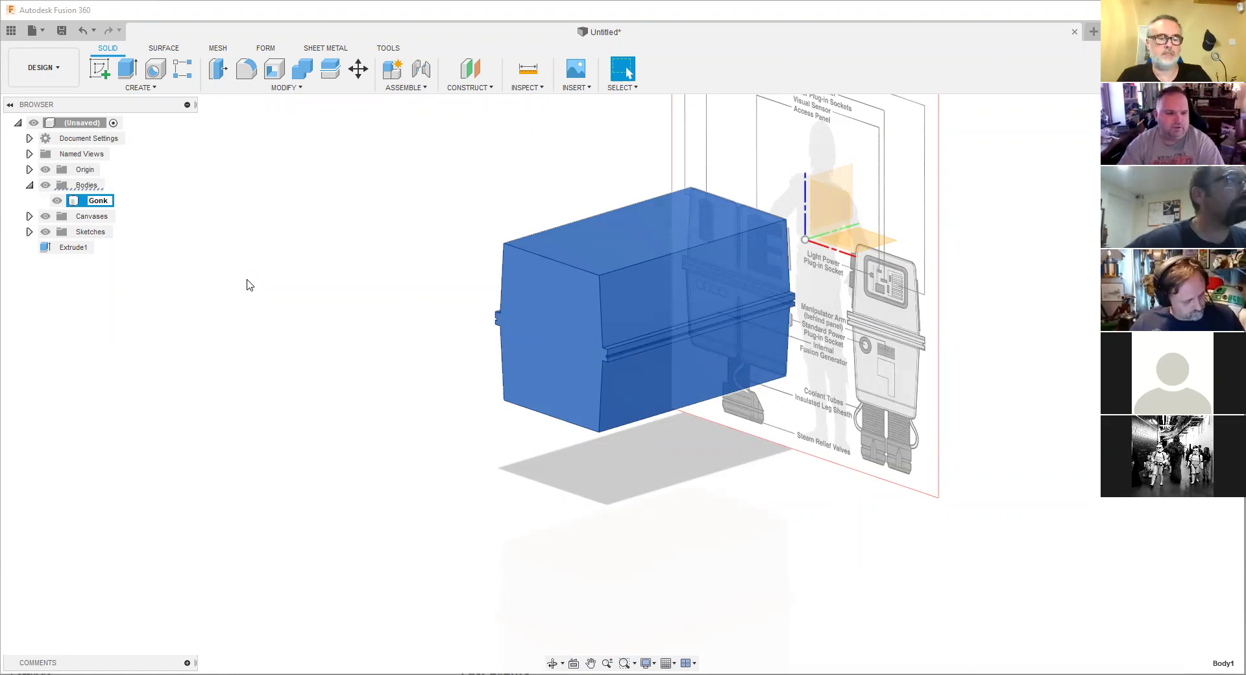
type("MainBost")
key("BackSpace")
key("BackSpace")
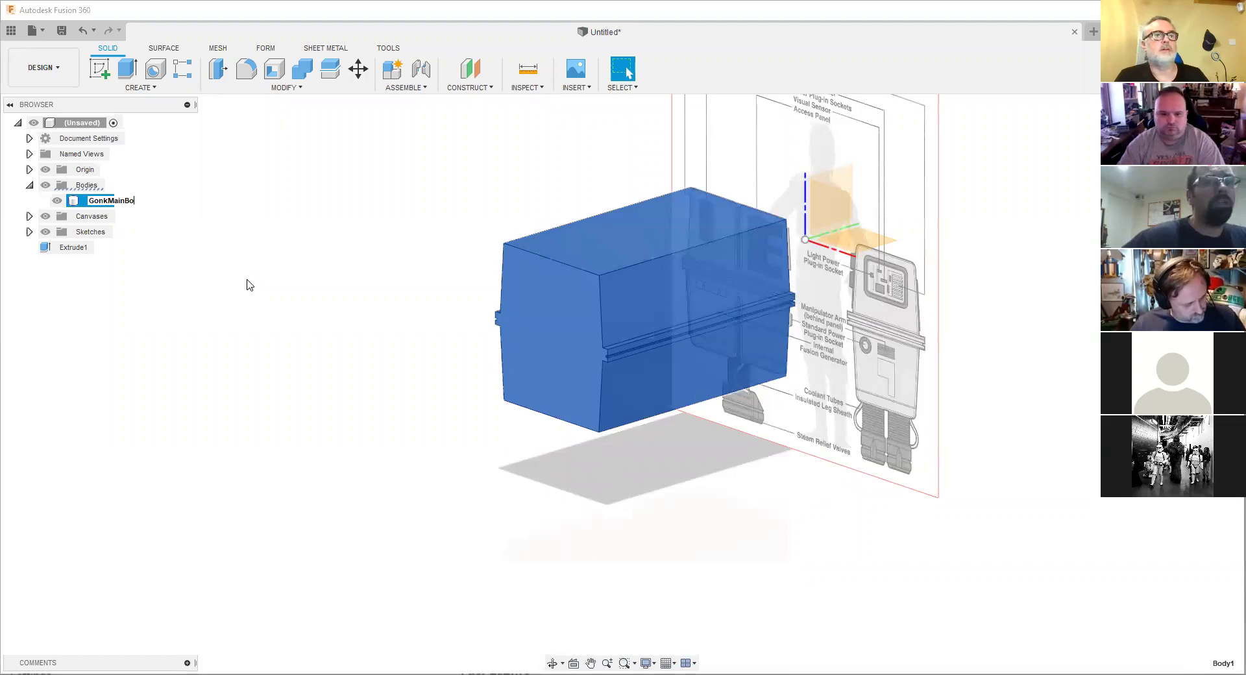
type("dy")
key("Return")
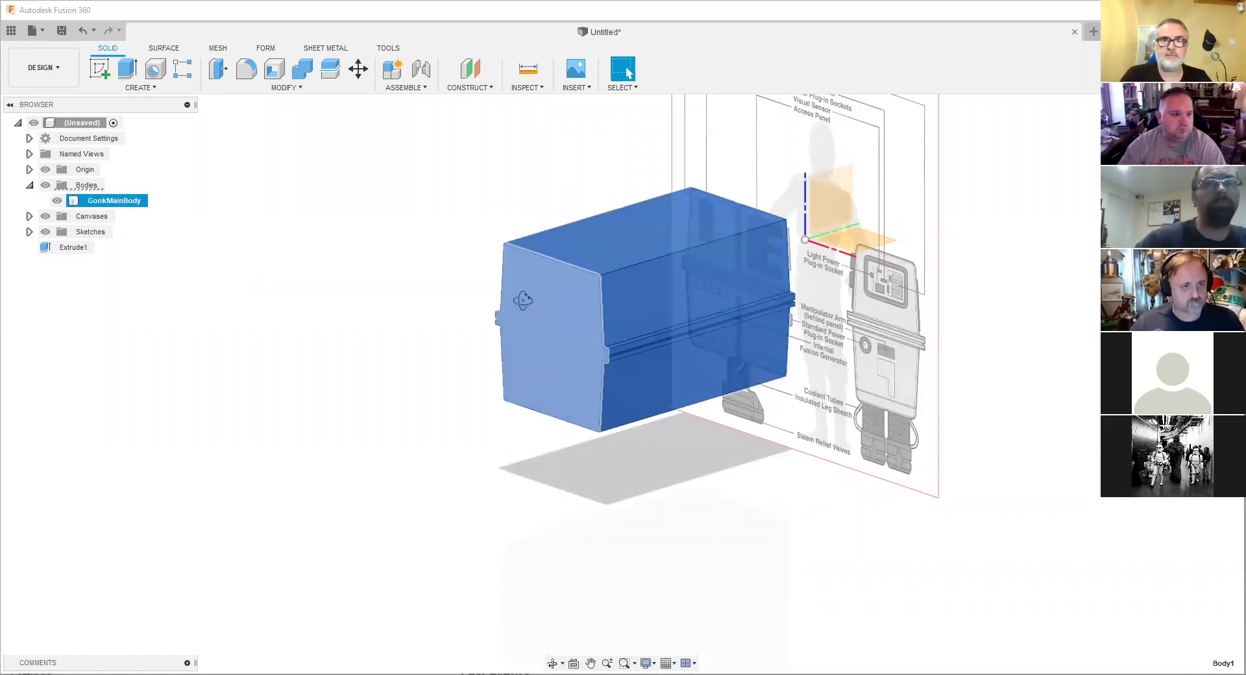
Examine GonkMainBody from several angles against the blueprint canvas, highlighting it from the browser.
middle_click_drag(522, 309, 385, 362, "shift")
left_click(385, 362)
middle_click_drag(500, 317, 496, 292, "shift")
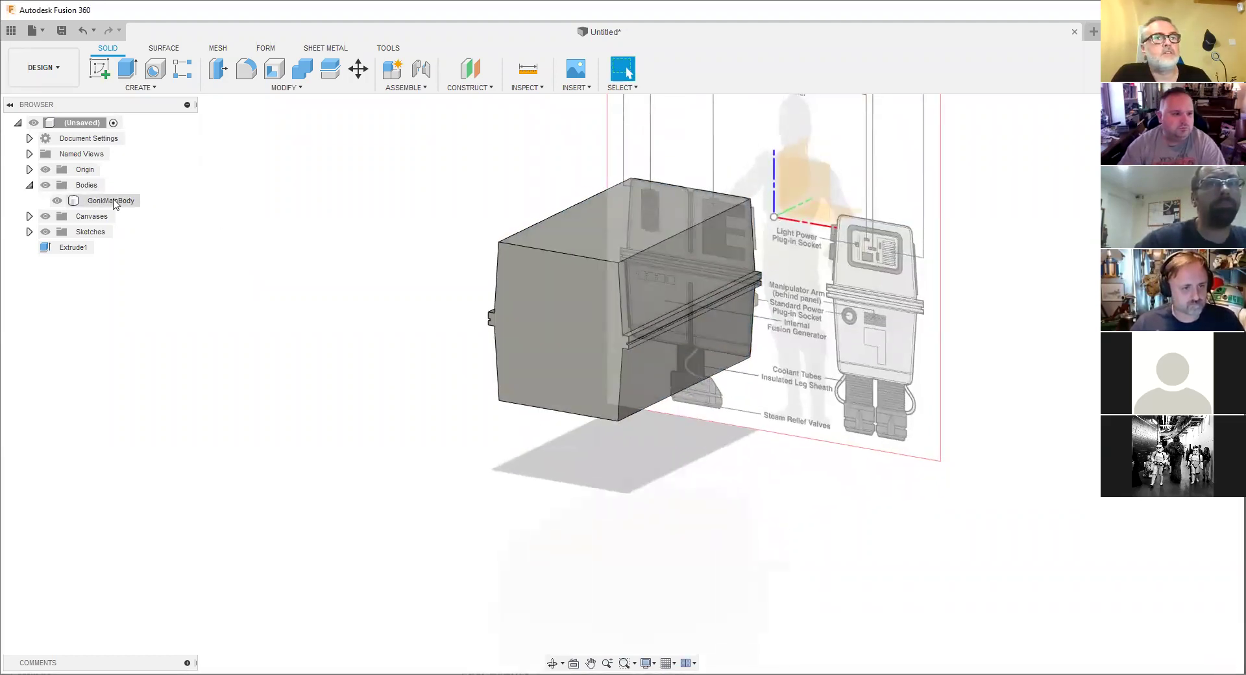
left_click(111, 201)
left_click(370, 234)
scroll(528, 276, "up", 3)
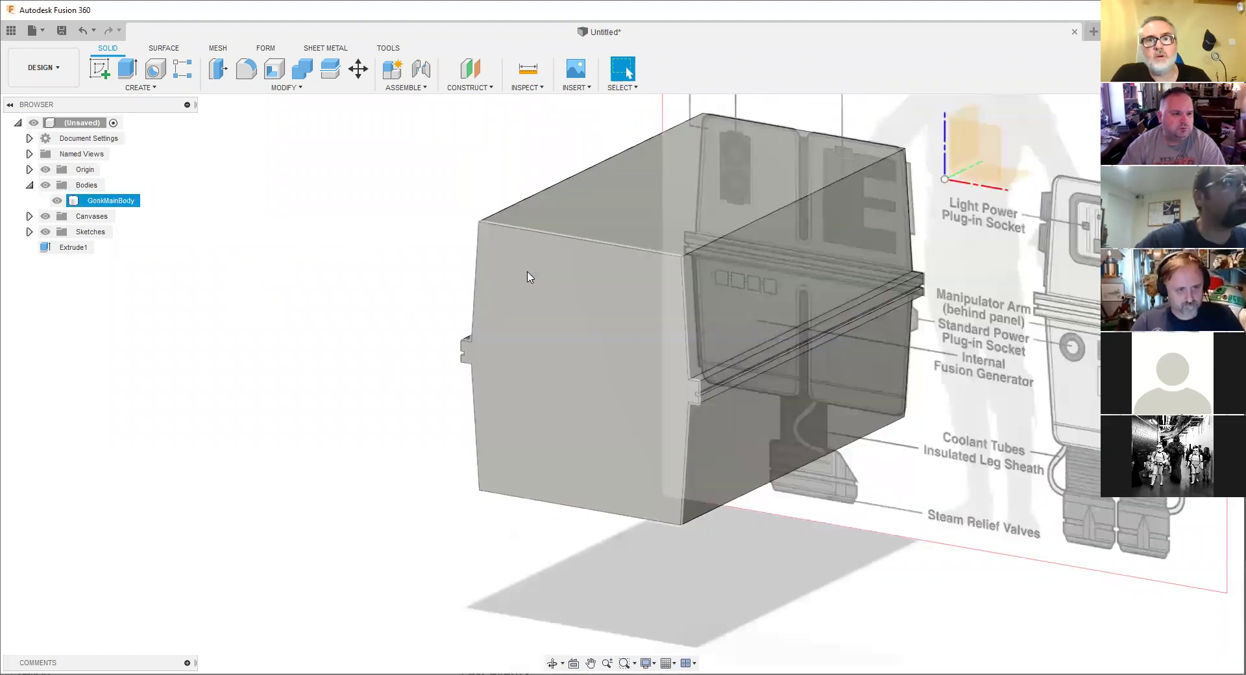
scroll(536, 279, "down", 2)
middle_click_drag(537, 279, 416, 338)
middle_click_drag(416, 338, 428, 335, "shift")
left_click_drag(441, 322, 442, 328)
key("Escape")
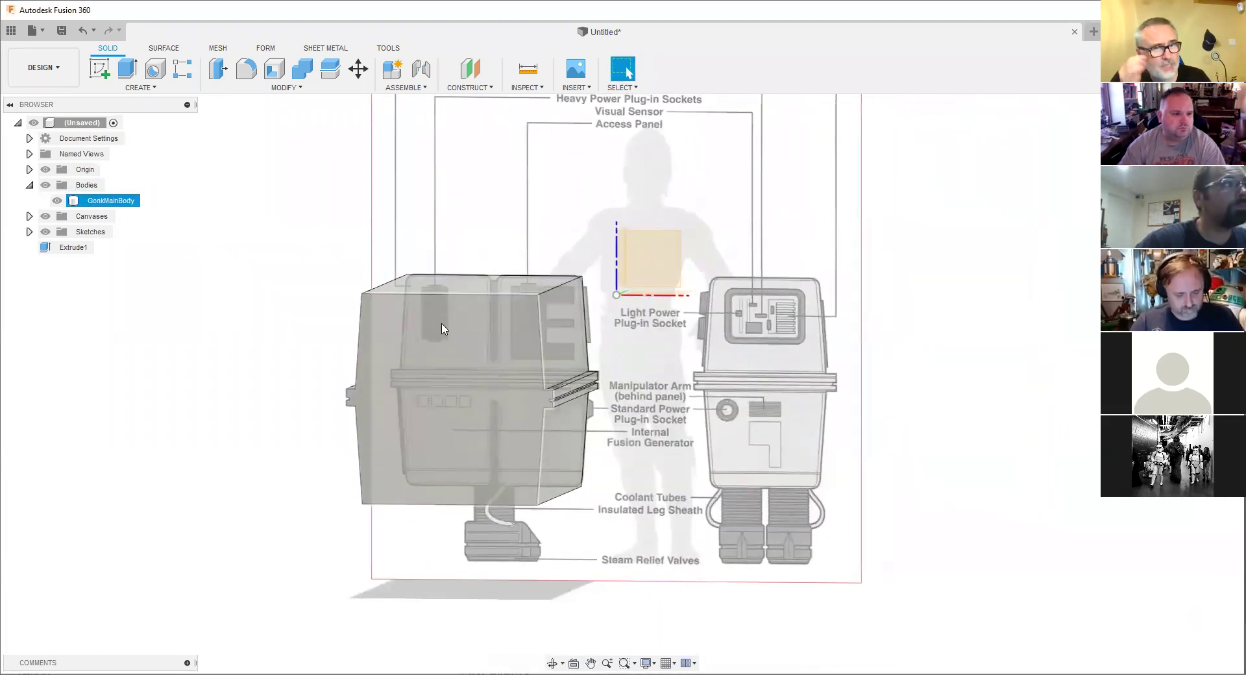
Expand the Sketches folder and turn on the visibility of Sketch1 alongside the extruded body.
left_click(47, 265)
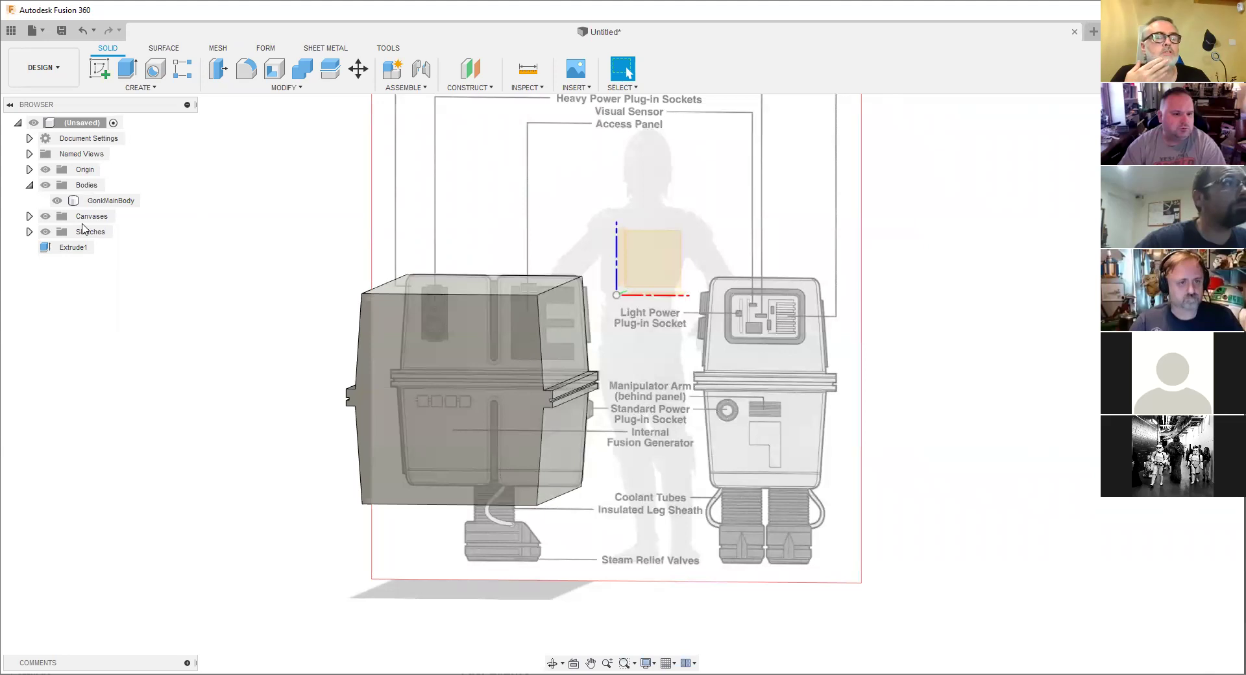
left_click(30, 232)
left_click(498, 342)
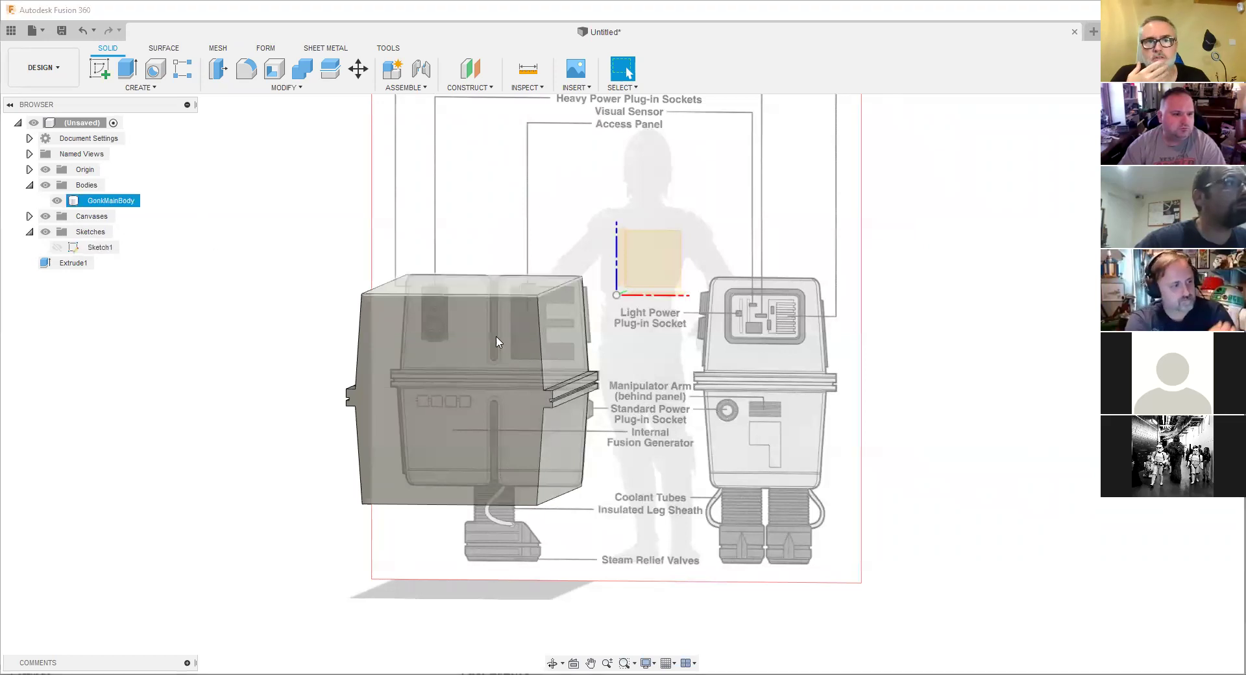
left_click(292, 309)
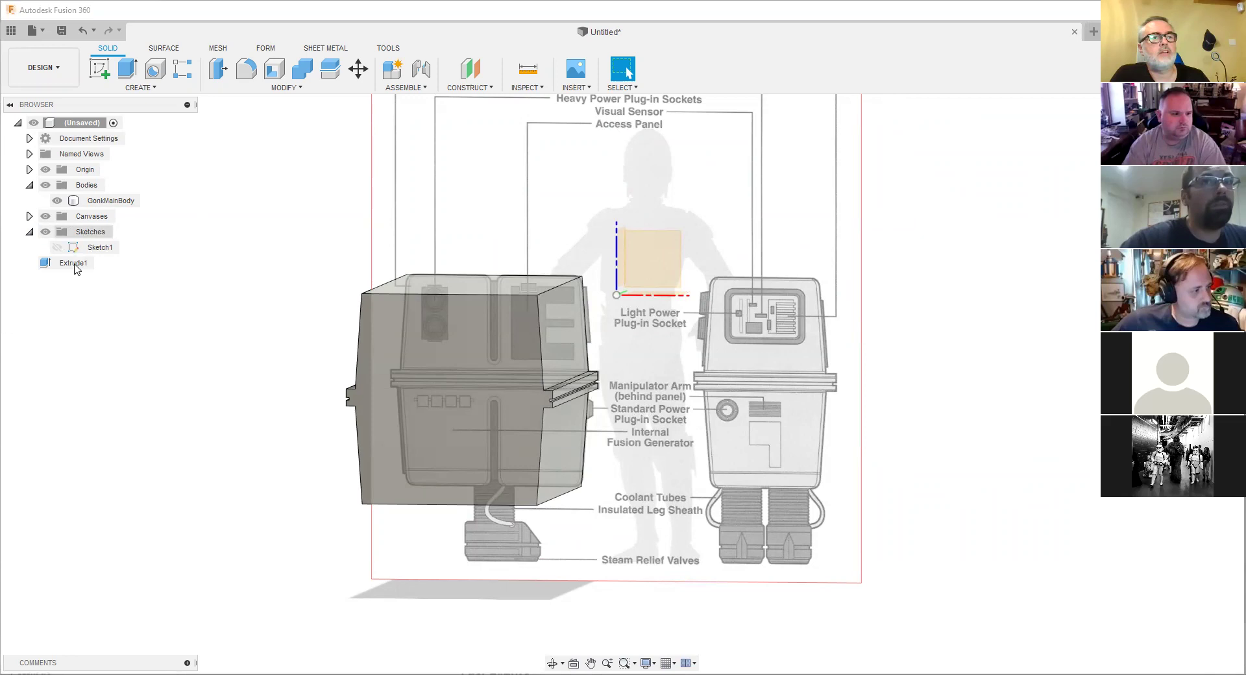
left_click(54, 247)
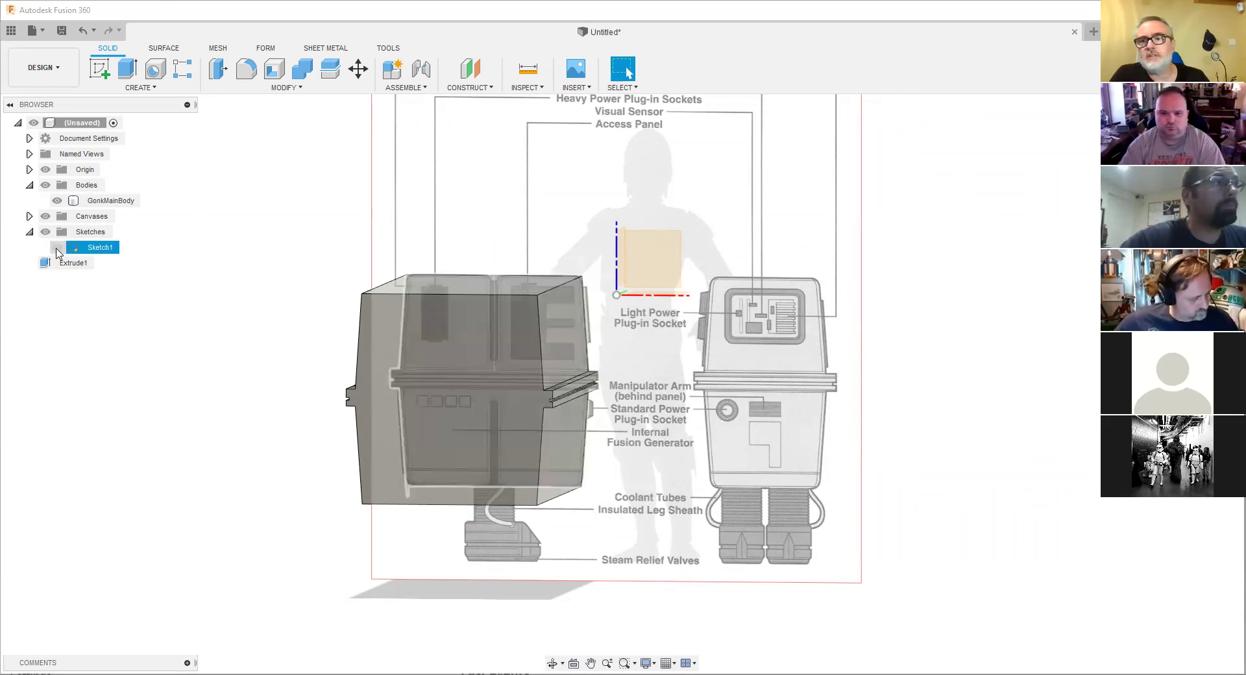
left_click(58, 248)
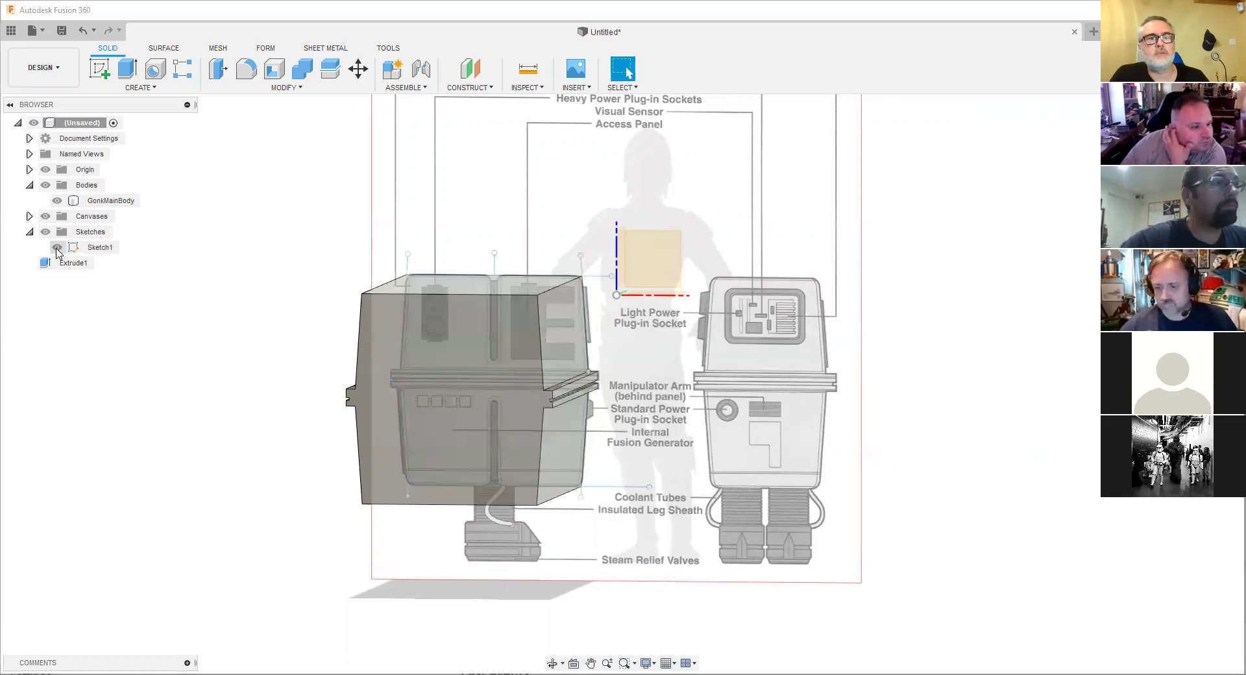
Compare Sketch1's outline with the extruded body by hiding and showing the sketch and viewing both from different angles.
scroll(509, 339, "down", 1)
middle_click_drag(509, 339, 577, 276, "shift")
scroll(525, 277, "up", 3)
scroll(527, 275, "down", 3)
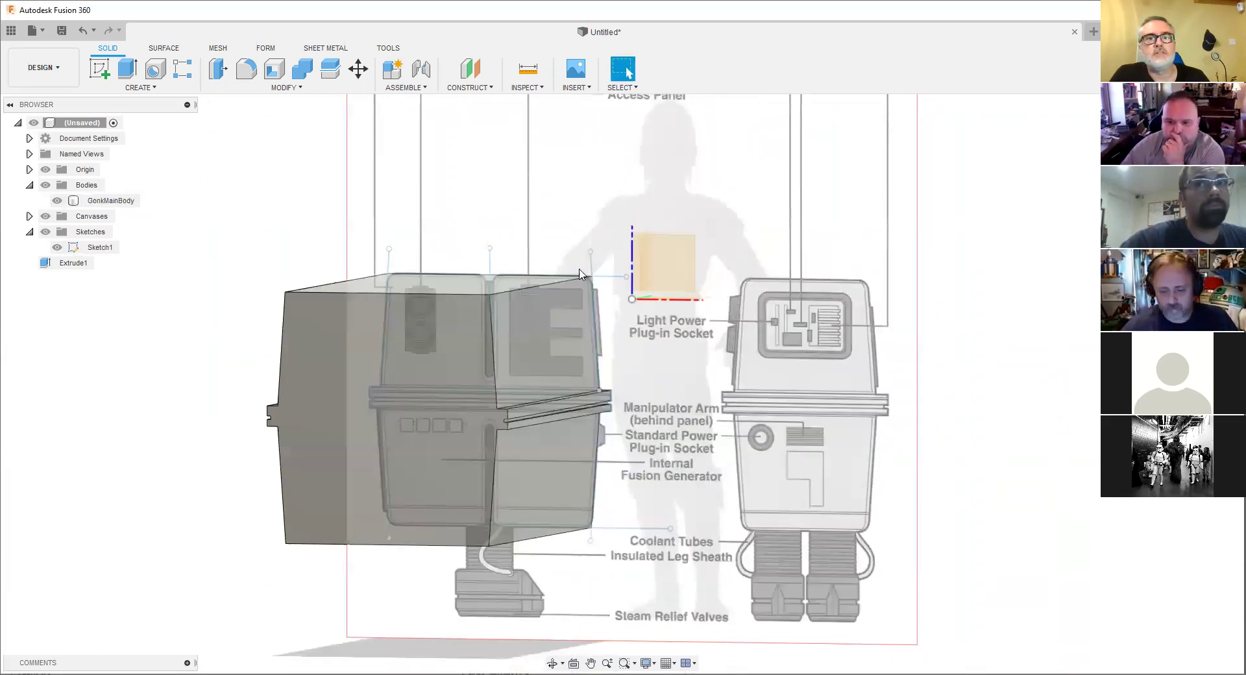
scroll(580, 279, "up", 3)
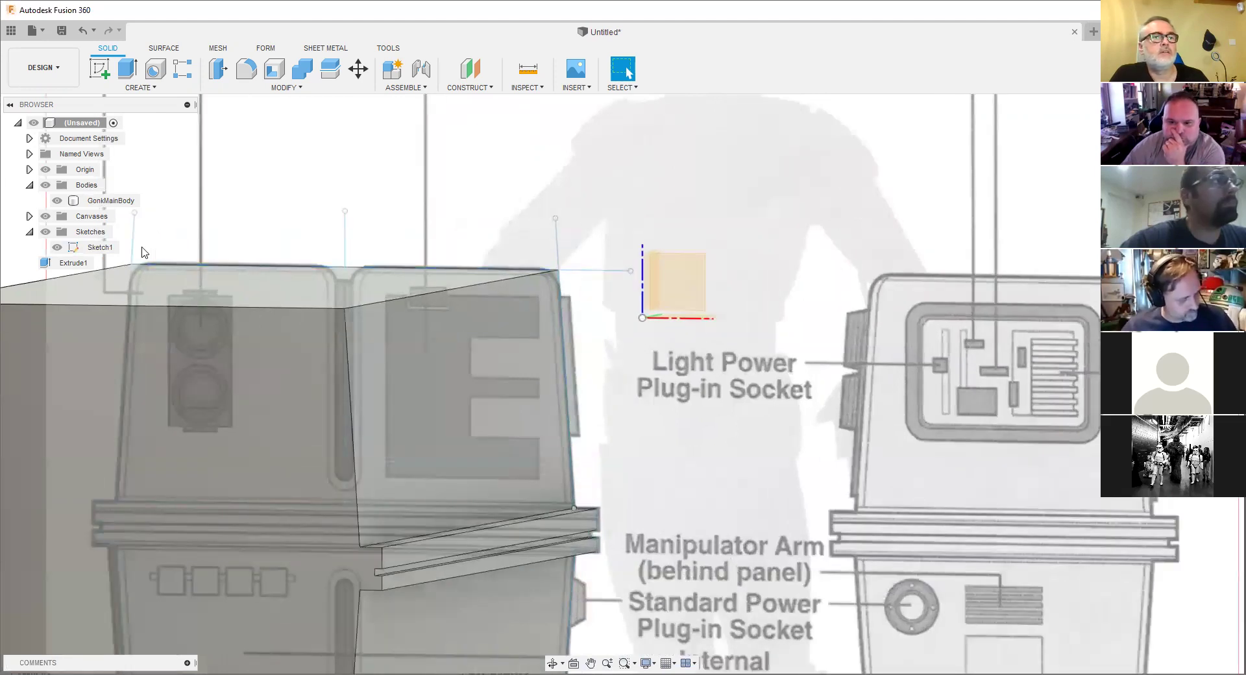
left_click(58, 247)
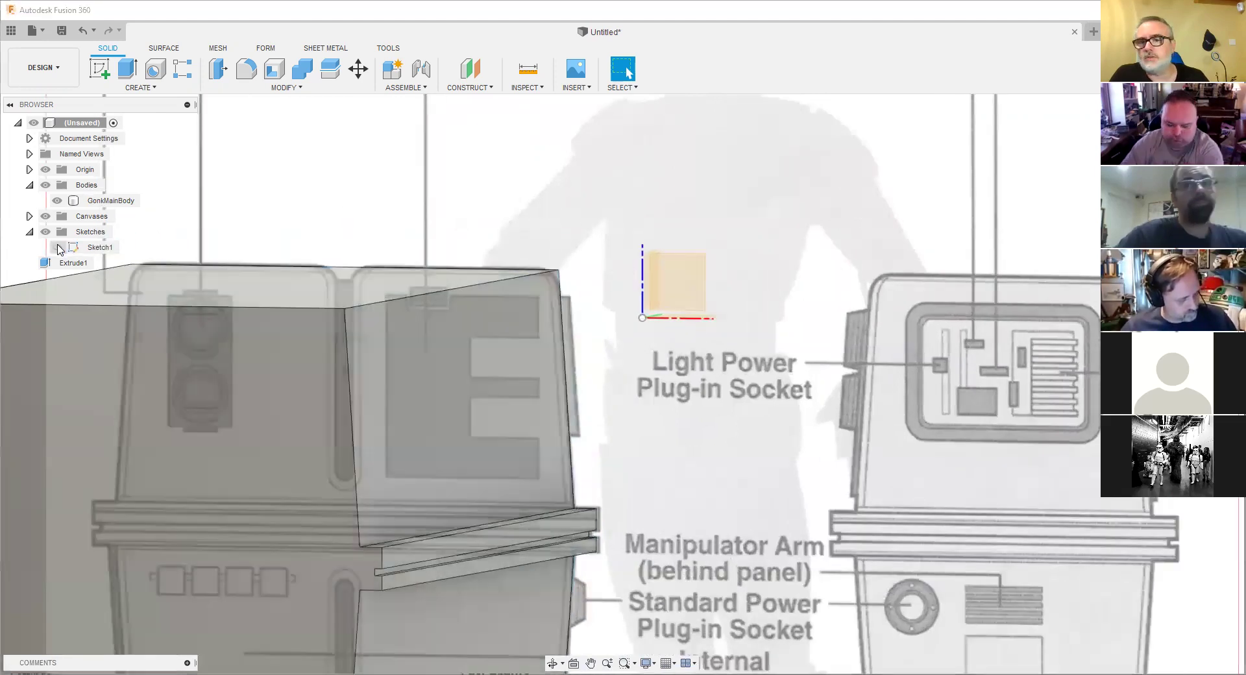
left_click(58, 247)
scroll(555, 276, "down", 3)
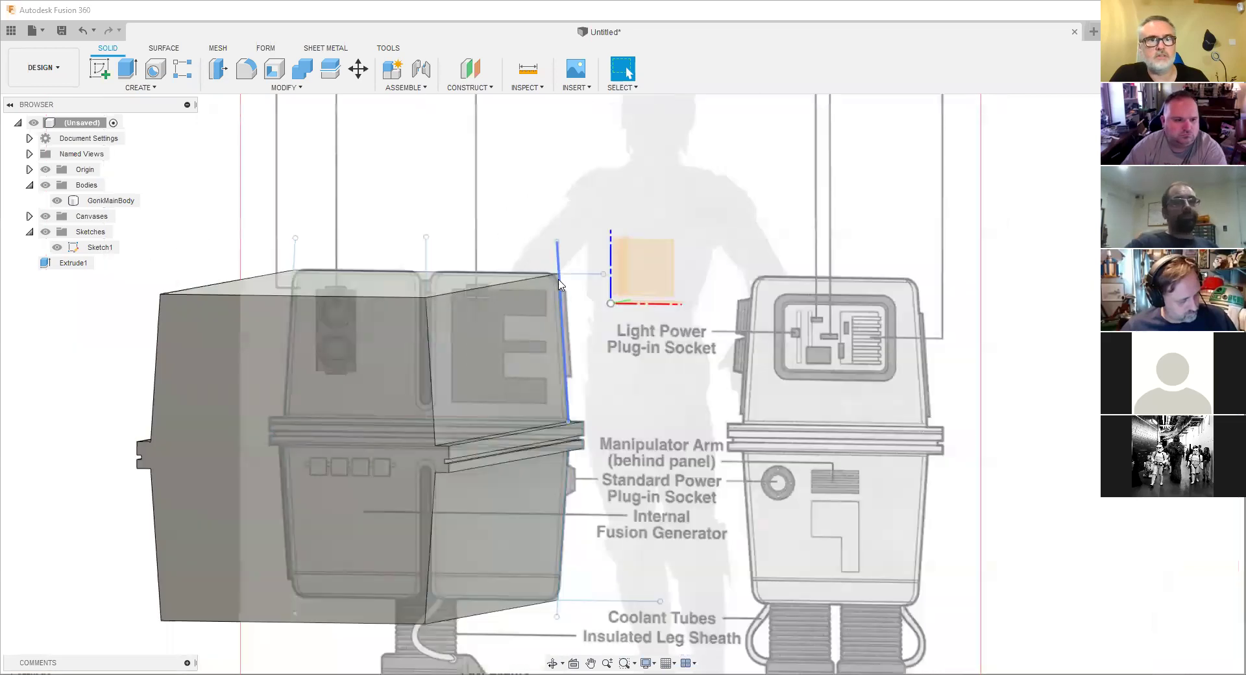
scroll(597, 263, "down", 2)
mouse_move(545, 278)
middle_mouse_down()
mouse_move(617, 240)
mouse_move(604, 292)
mouse_move(557, 290)
mouse_move(581, 286)
mouse_move(559, 274)
mouse_move(543, 279)
mouse_move(562, 289)
mouse_move(530, 288)
mouse_move(556, 293)
middle_mouse_up()
scroll(556, 292, "down", 1)
scroll(556, 292, "up", 3)
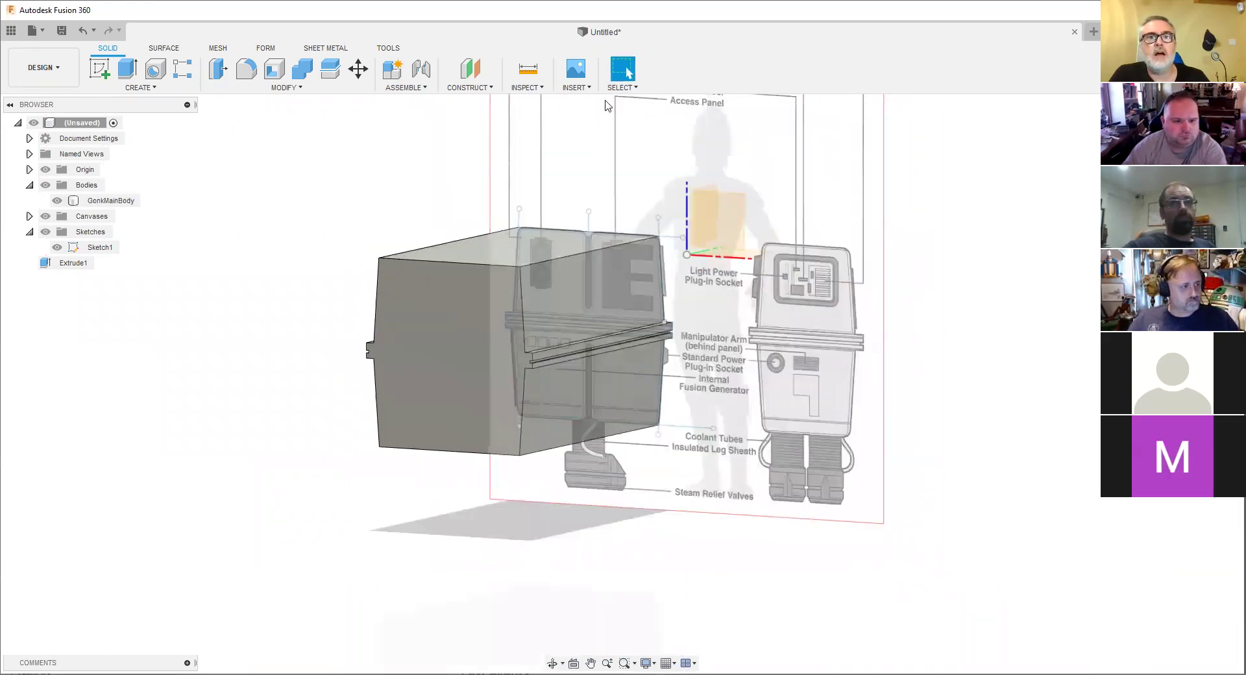
Measure the length of GonkMainBody's upper edge running along the extrusion direction.
left_click(528, 68)
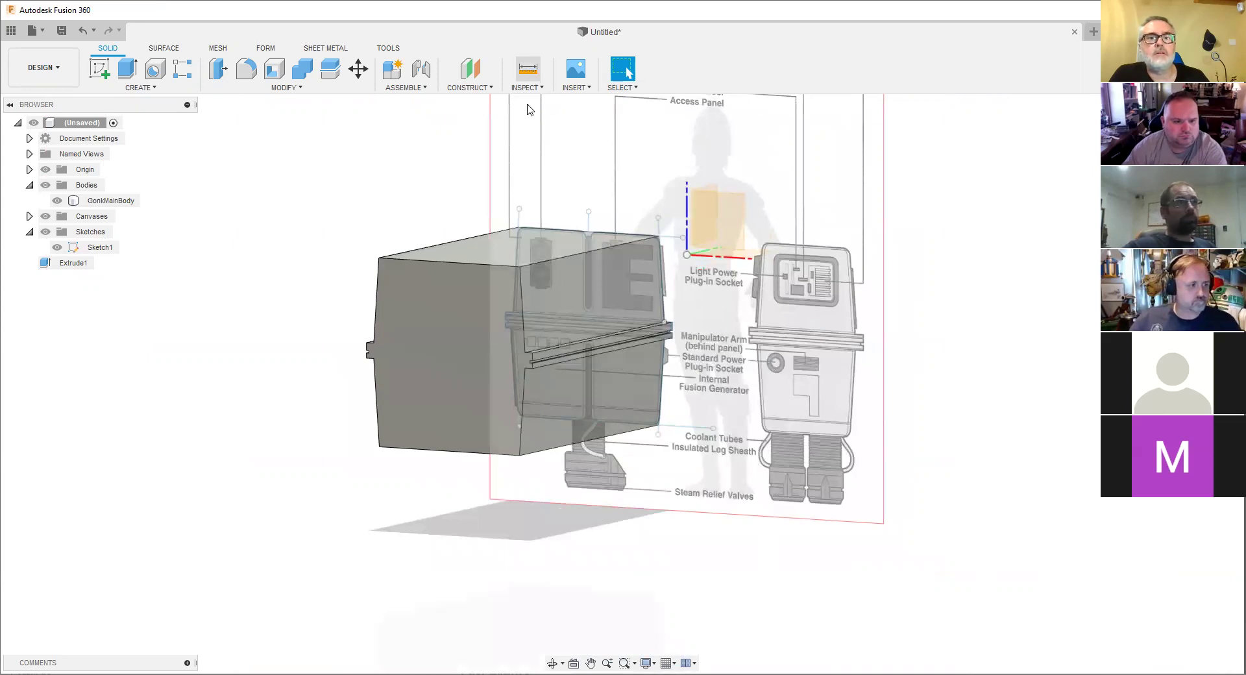
left_click(589, 252)
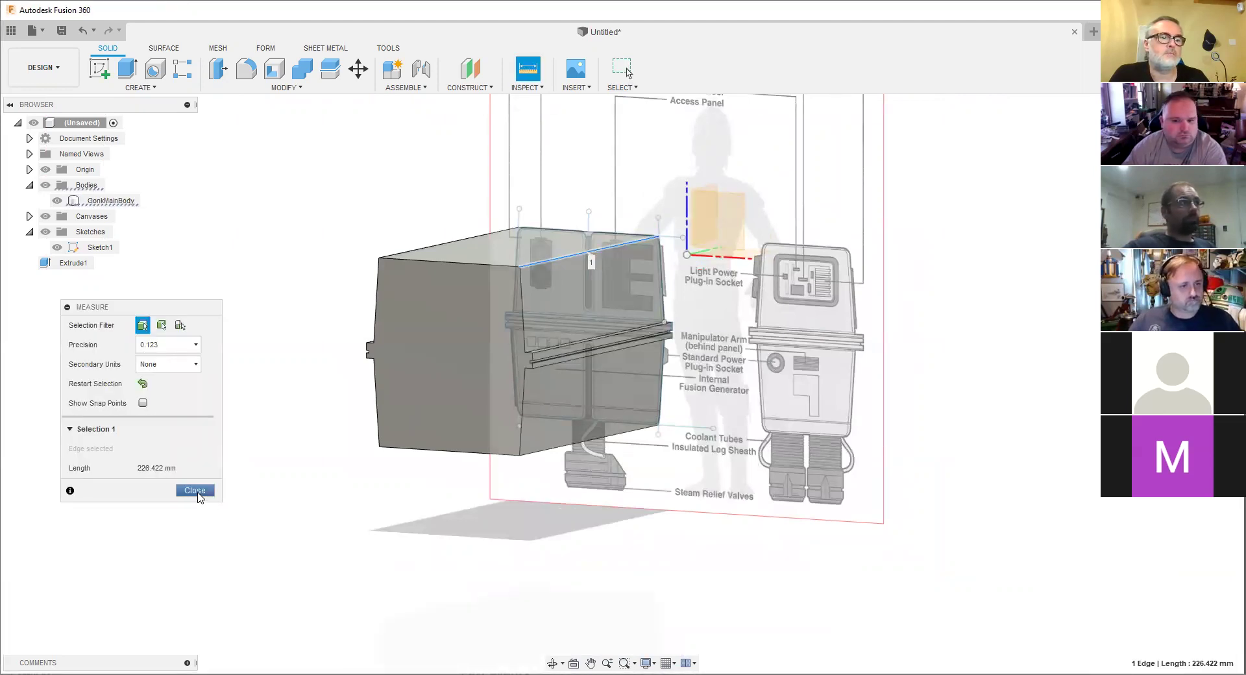
key("Escape")
Examine GonkMainBody at an angle and straight on against the blueprint's side view.
scroll(567, 230, "up", 3)
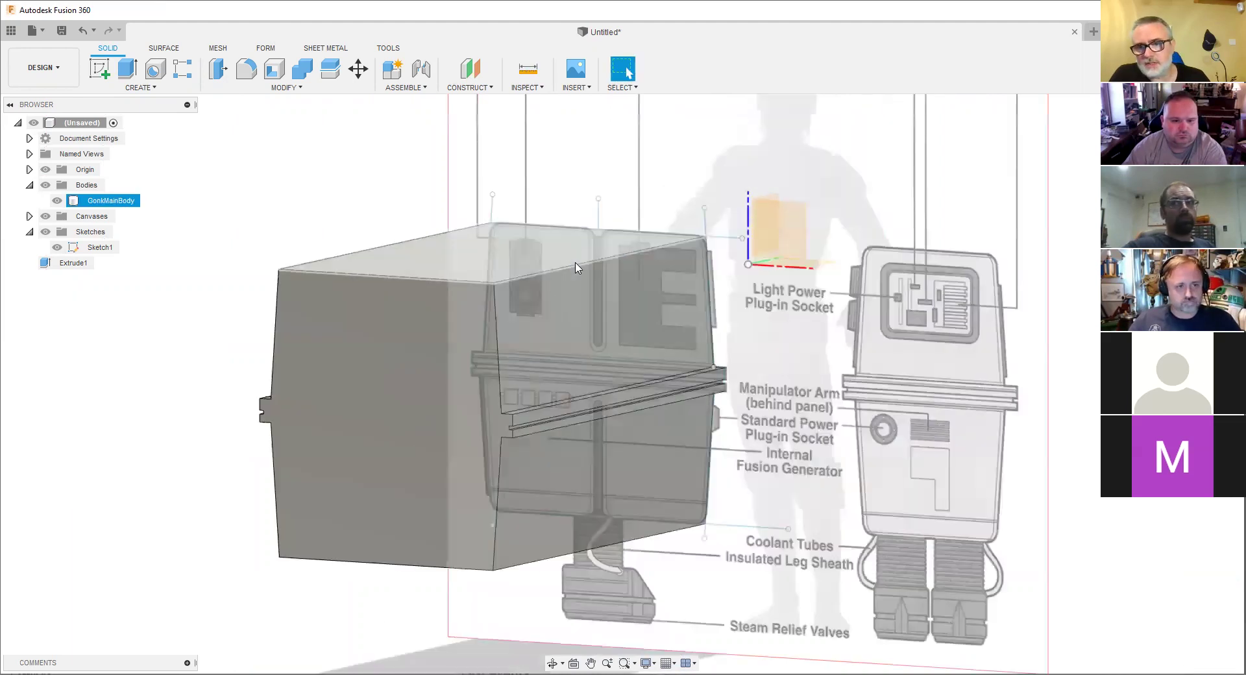
scroll(578, 280, "down", 2)
middle_click_drag(583, 281, 617, 283, "shift")
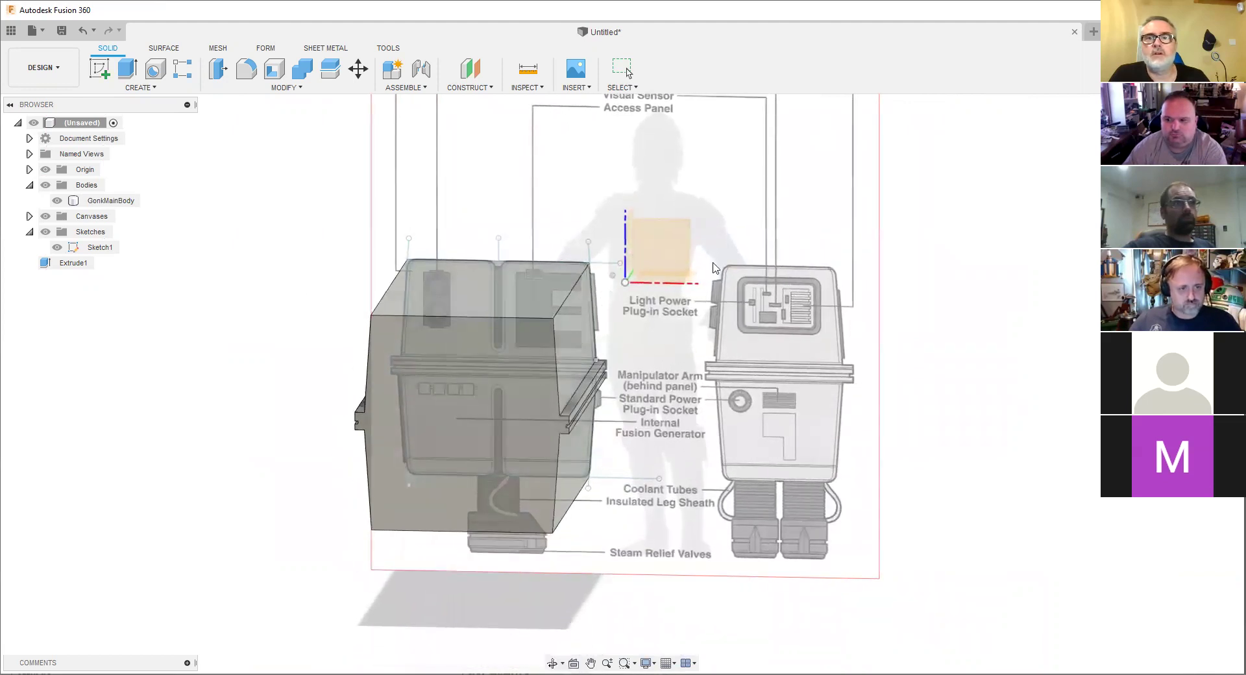
key("Escape")
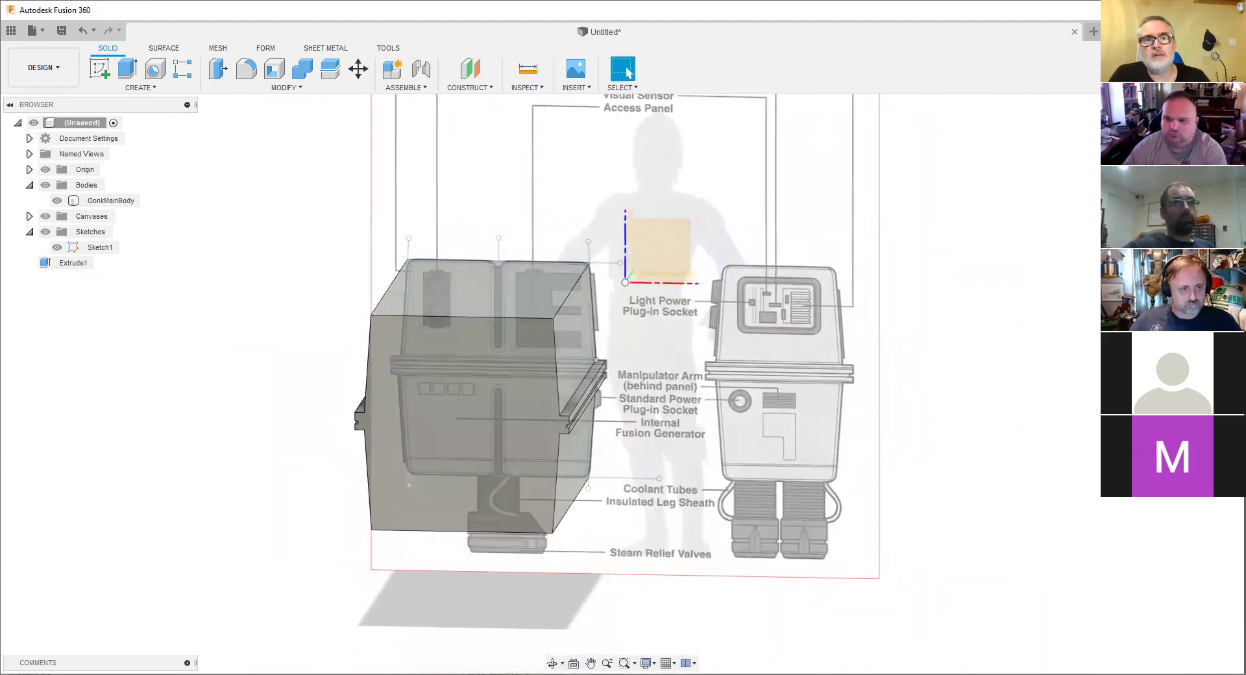
scroll(480, 274, "down", 3)
left_click(521, 335)
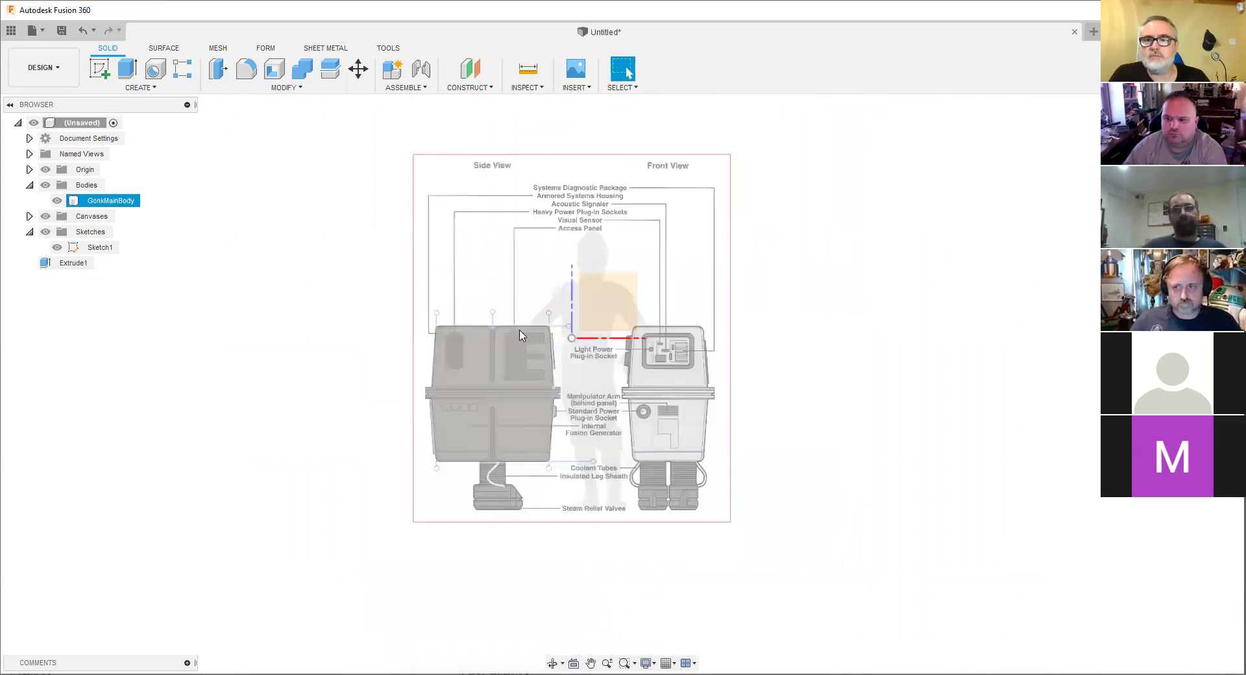
left_click(641, 357)
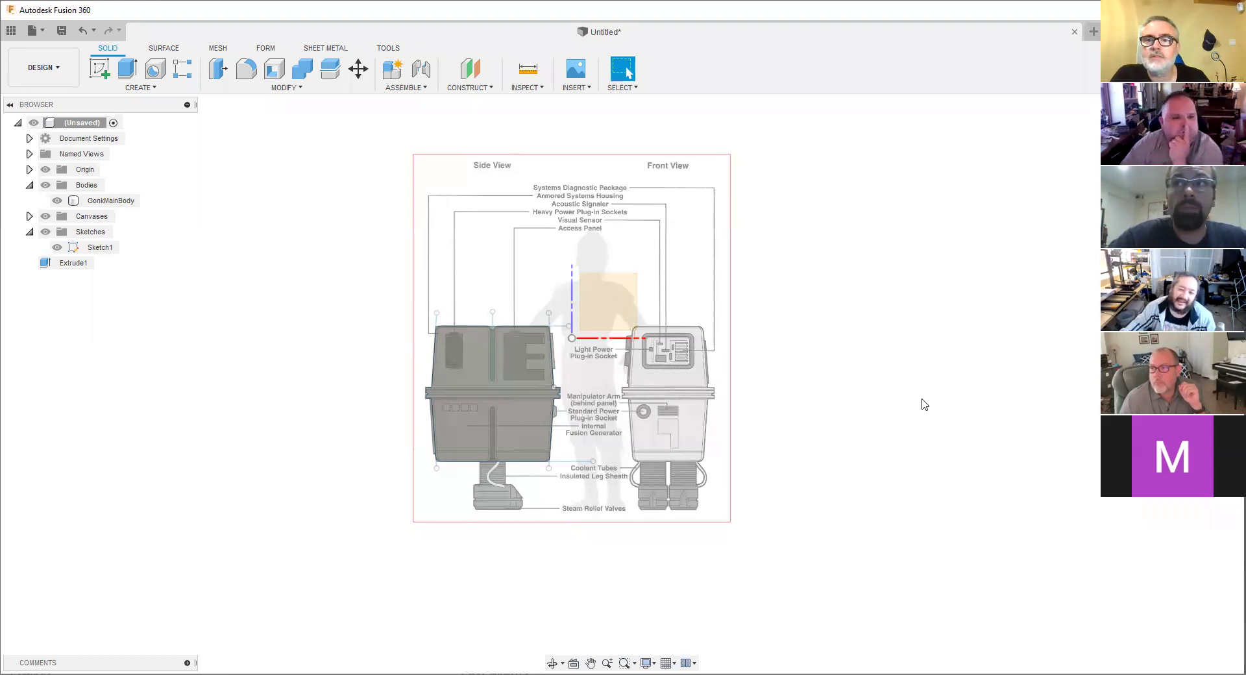
Undo the sketch visibility changes, the body rename and the extrusion to return to Sketch1 alone.
scroll(522, 341, "up", 3)
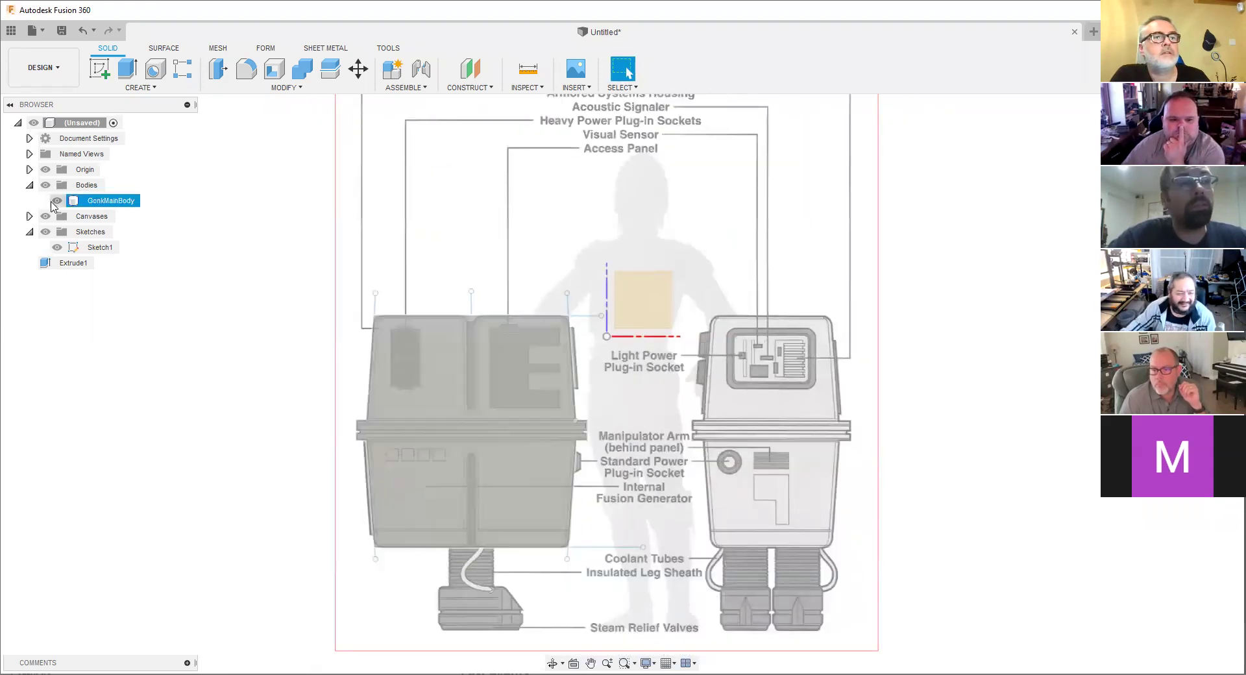
left_click(57, 248)
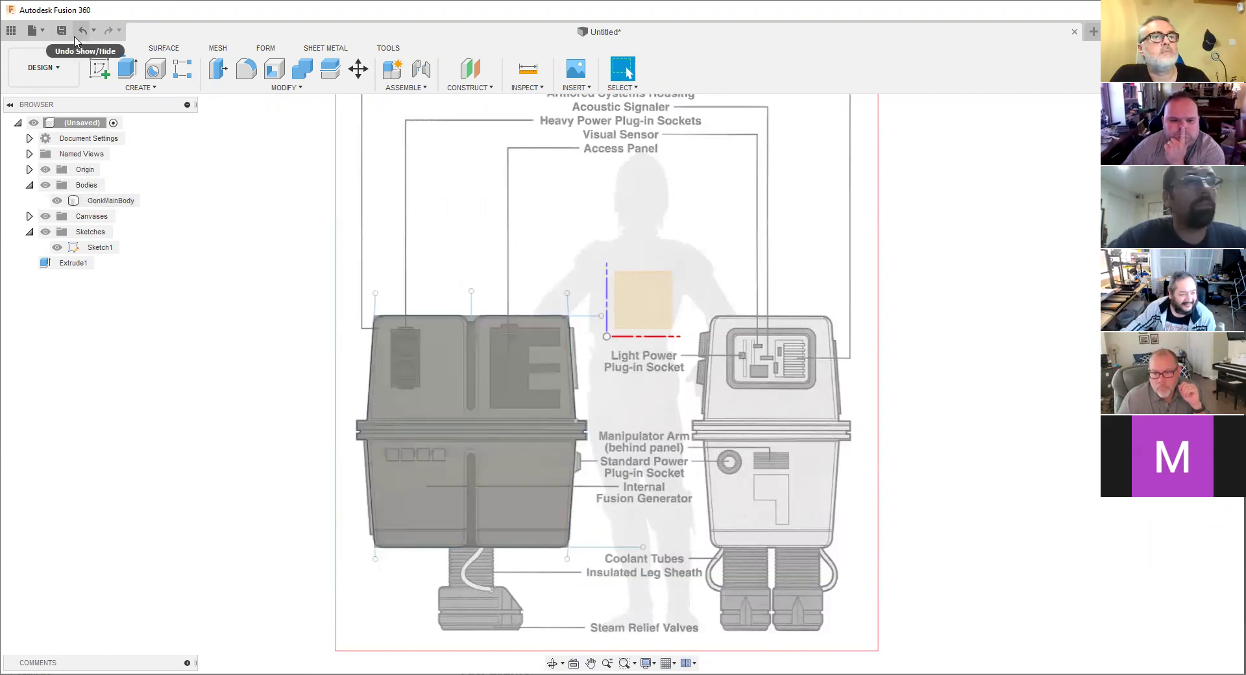
left_click(80, 31)
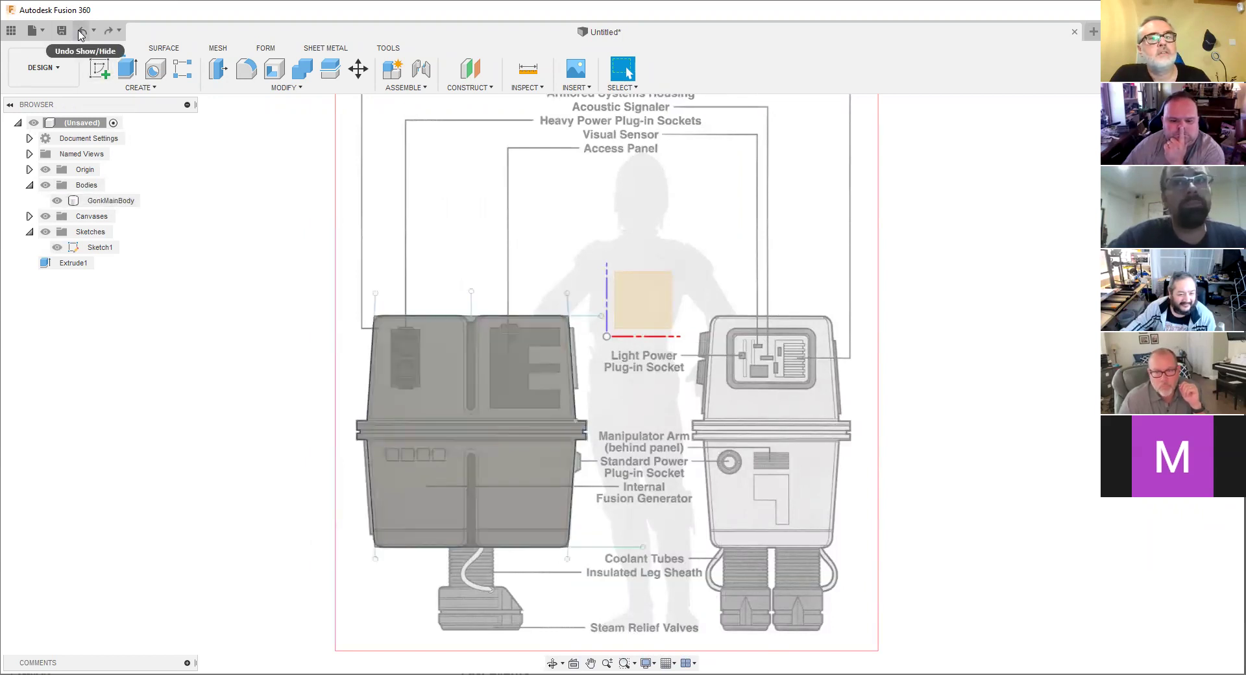
left_click(80, 32)
left_click(80, 31)
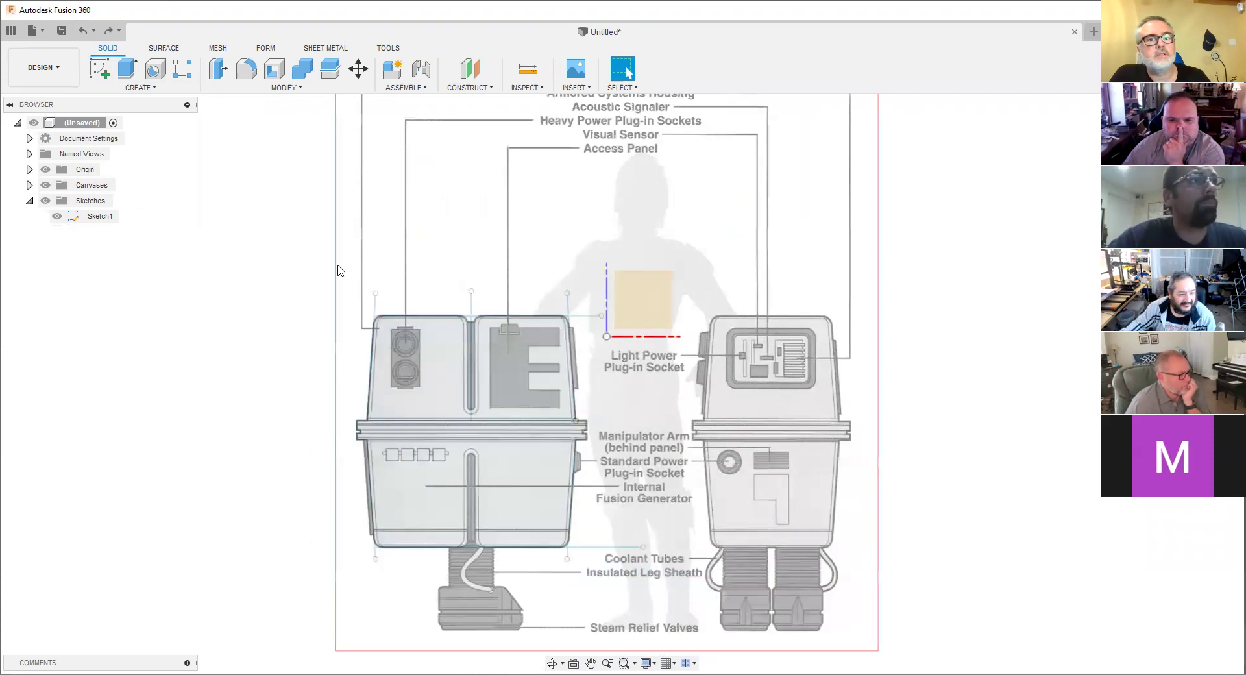
Examine the closed profiles in Sketch1's side-view outline by selecting them together and individually.
scroll(337, 276, "up", 3)
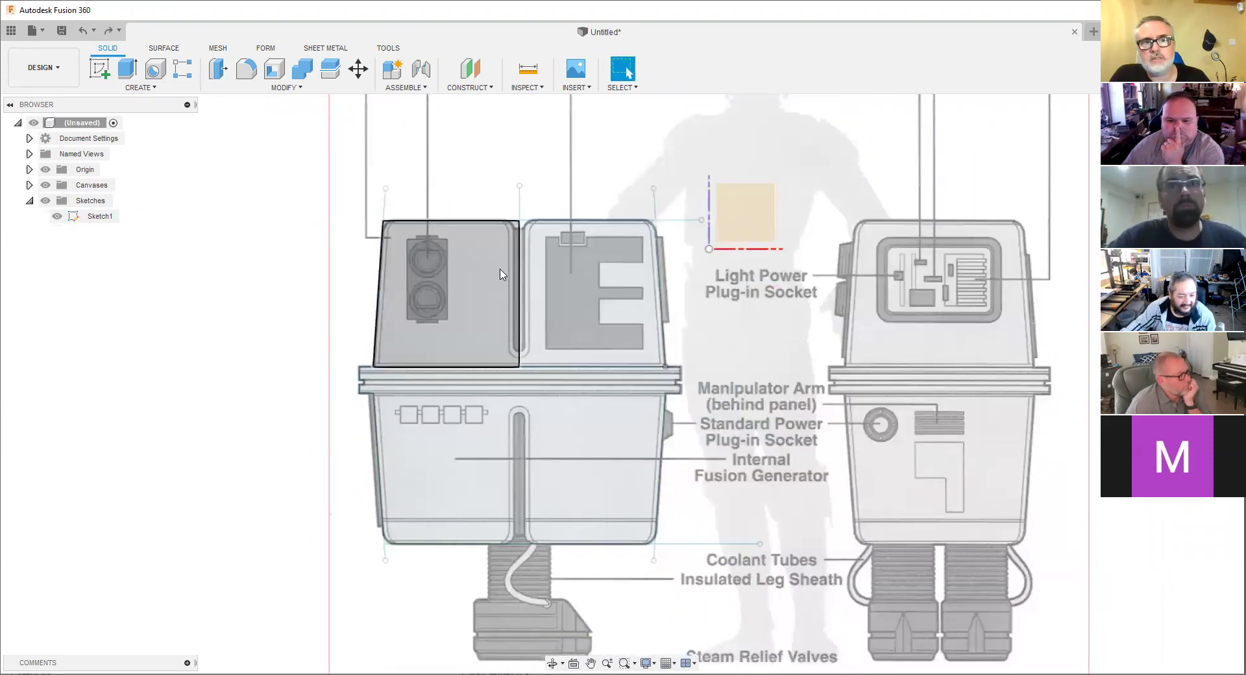
scroll(387, 293, "down", 2)
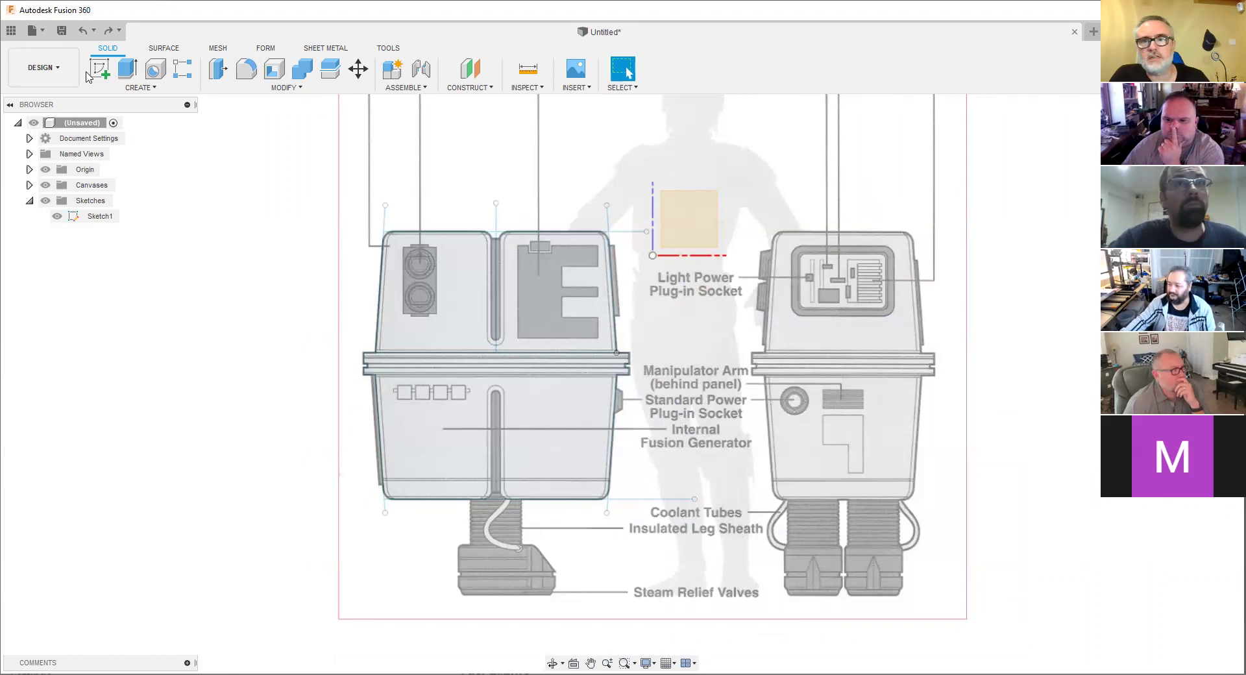
left_click(425, 317)
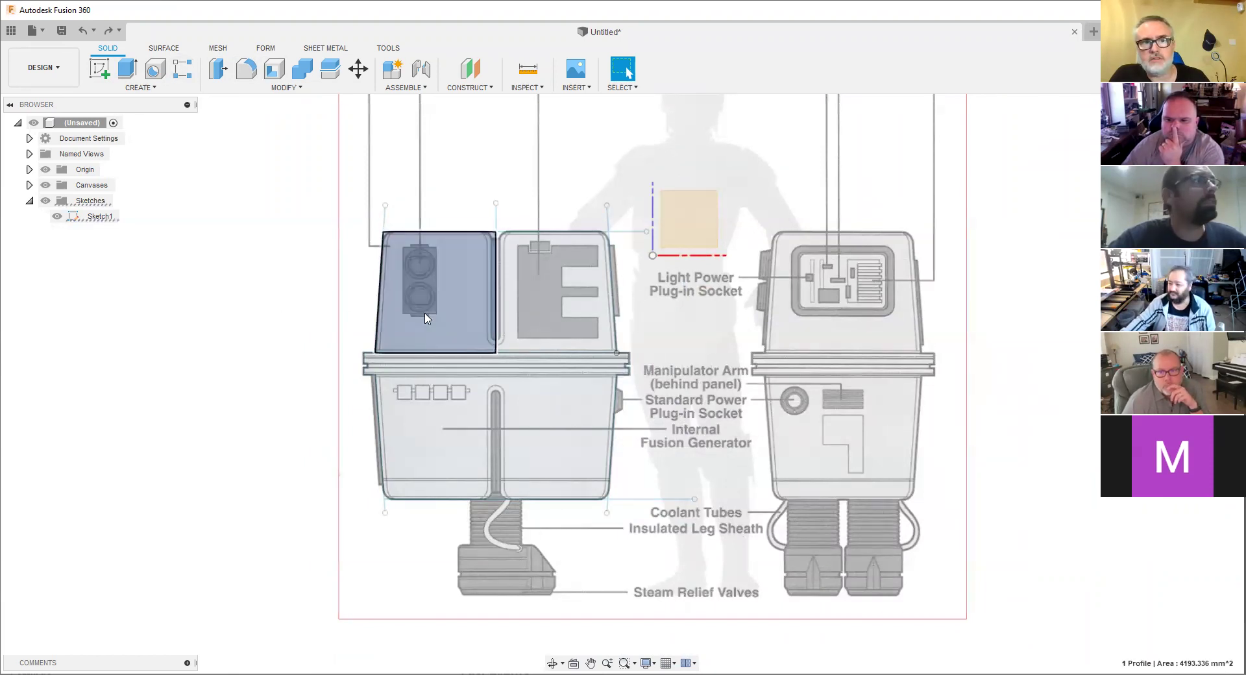
left_click(549, 314)
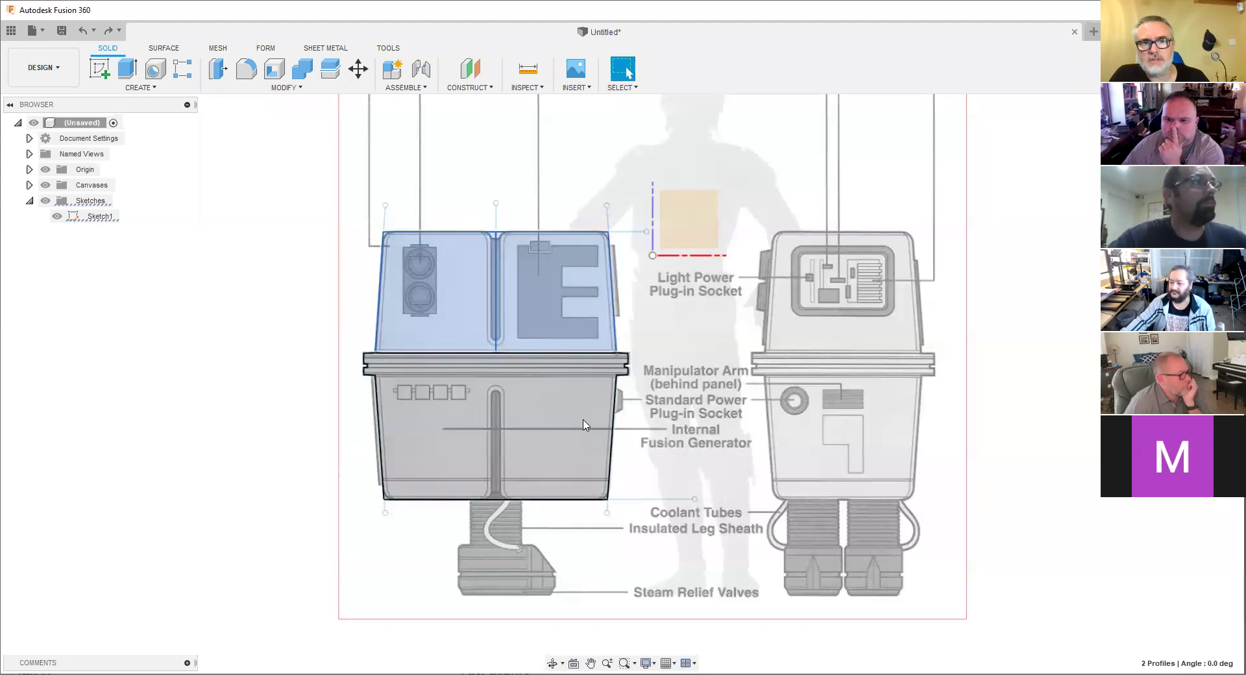
key("Escape")
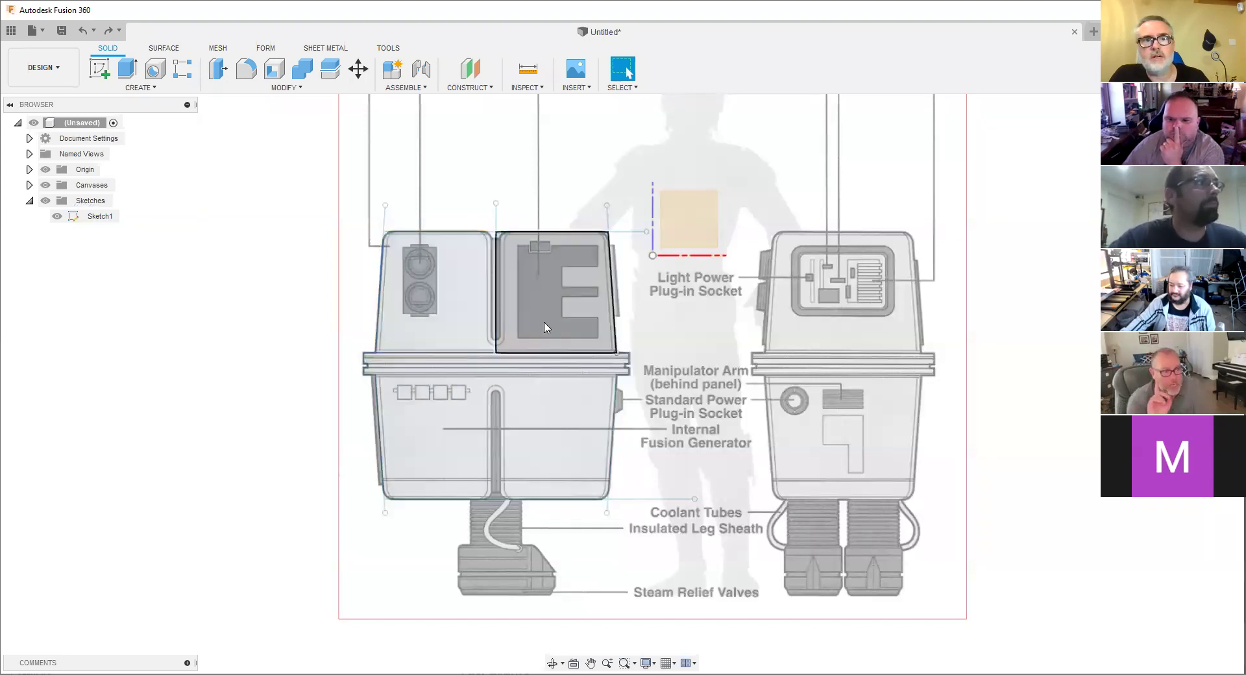
left_click(544, 433, "ctrl")
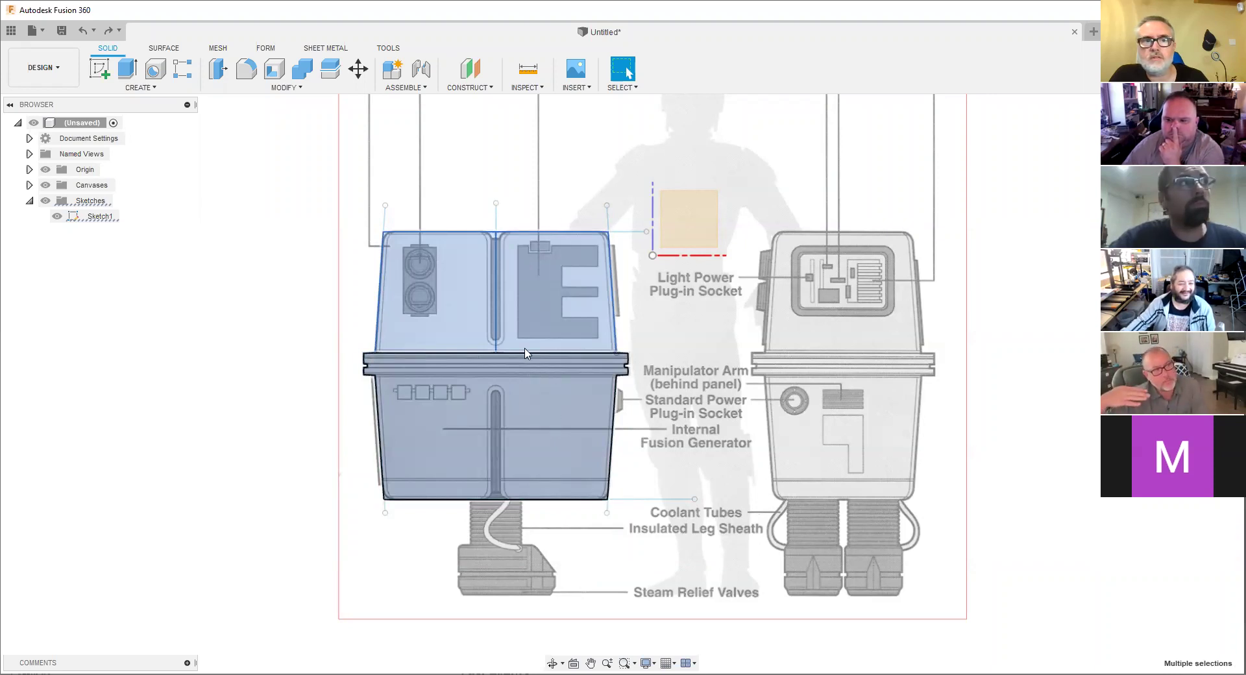
left_click(243, 287)
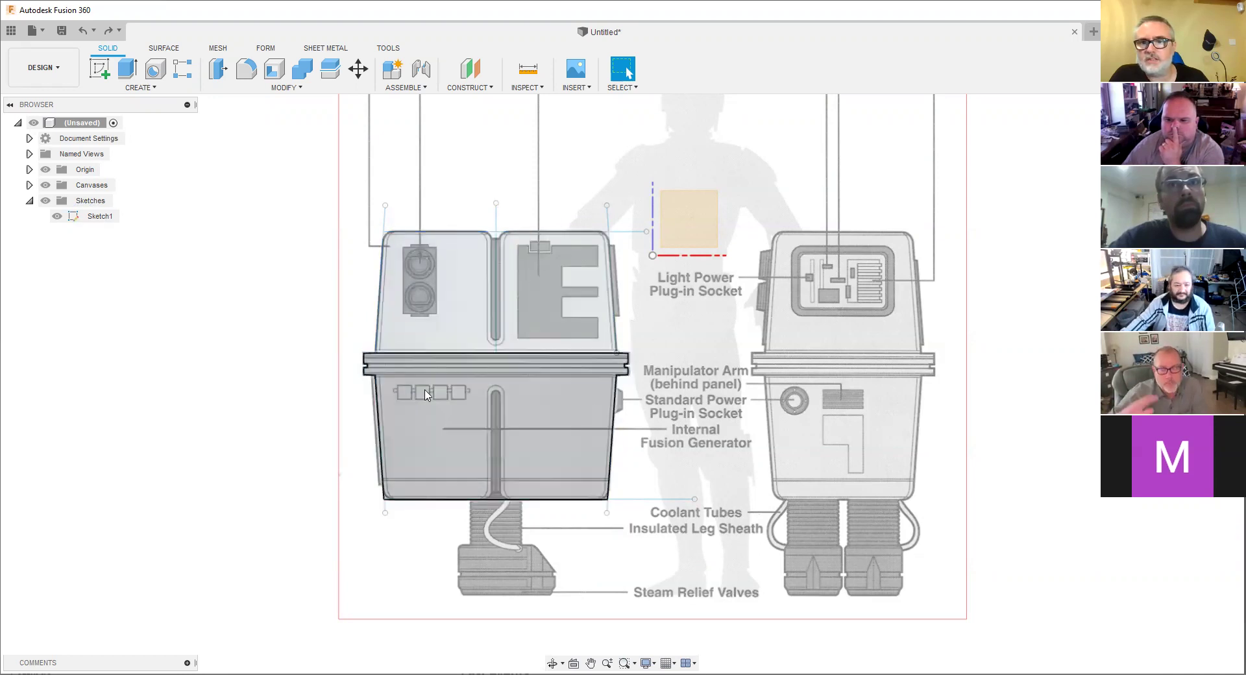
left_click(437, 302)
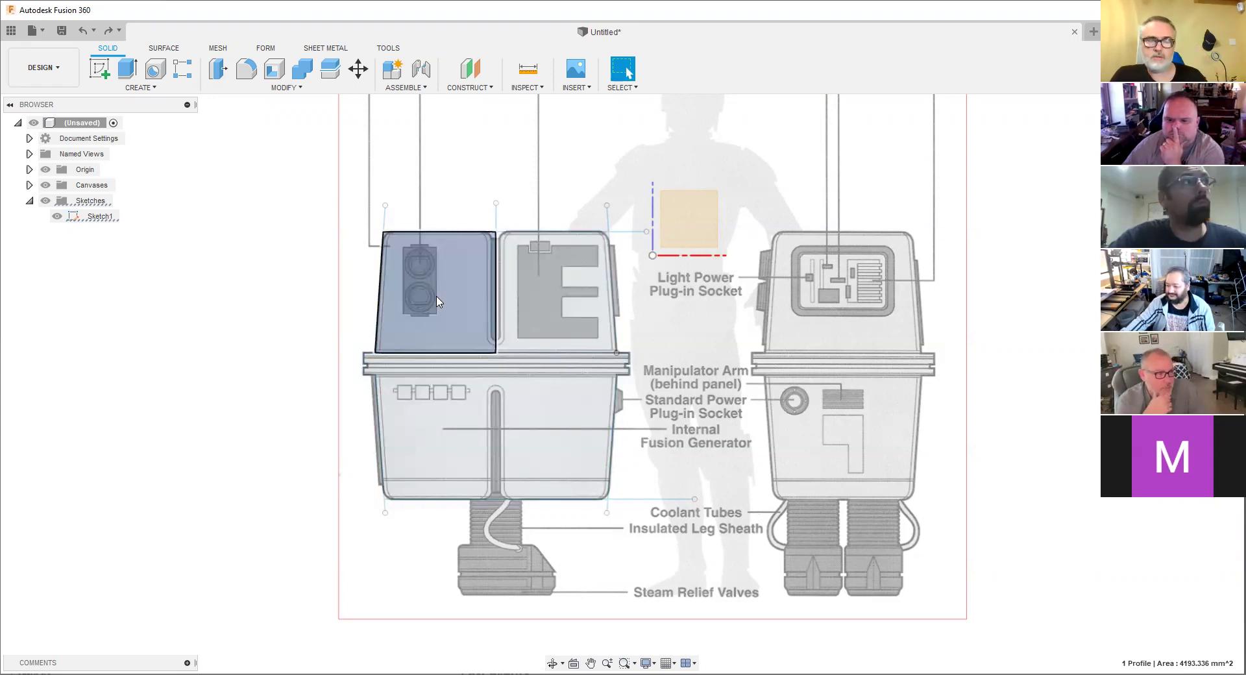
left_click(545, 300)
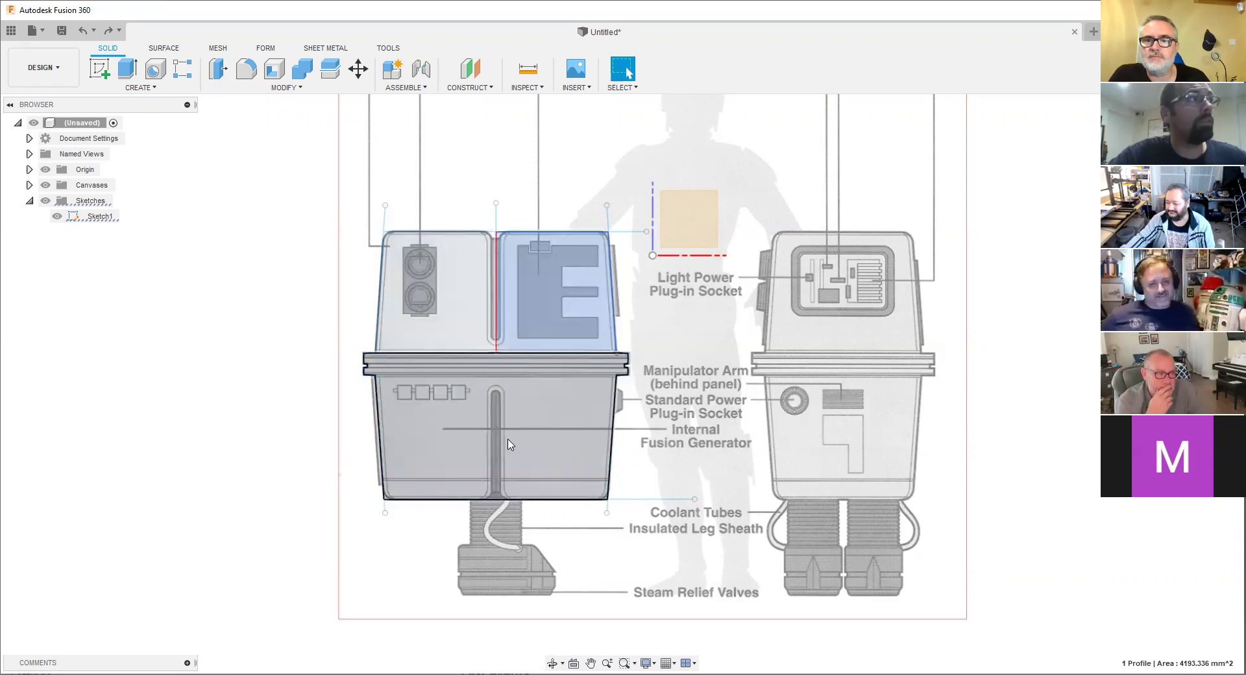
scroll(580, 389, "up", 5)
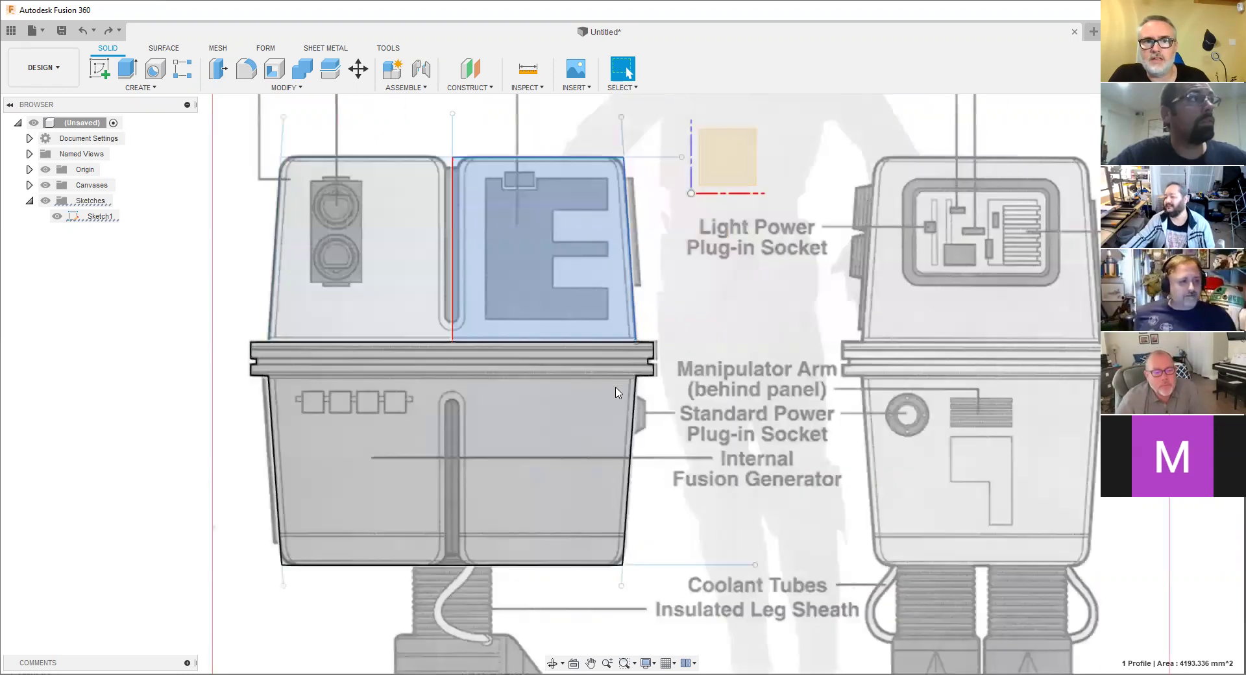
scroll(701, 325, "down", 4)
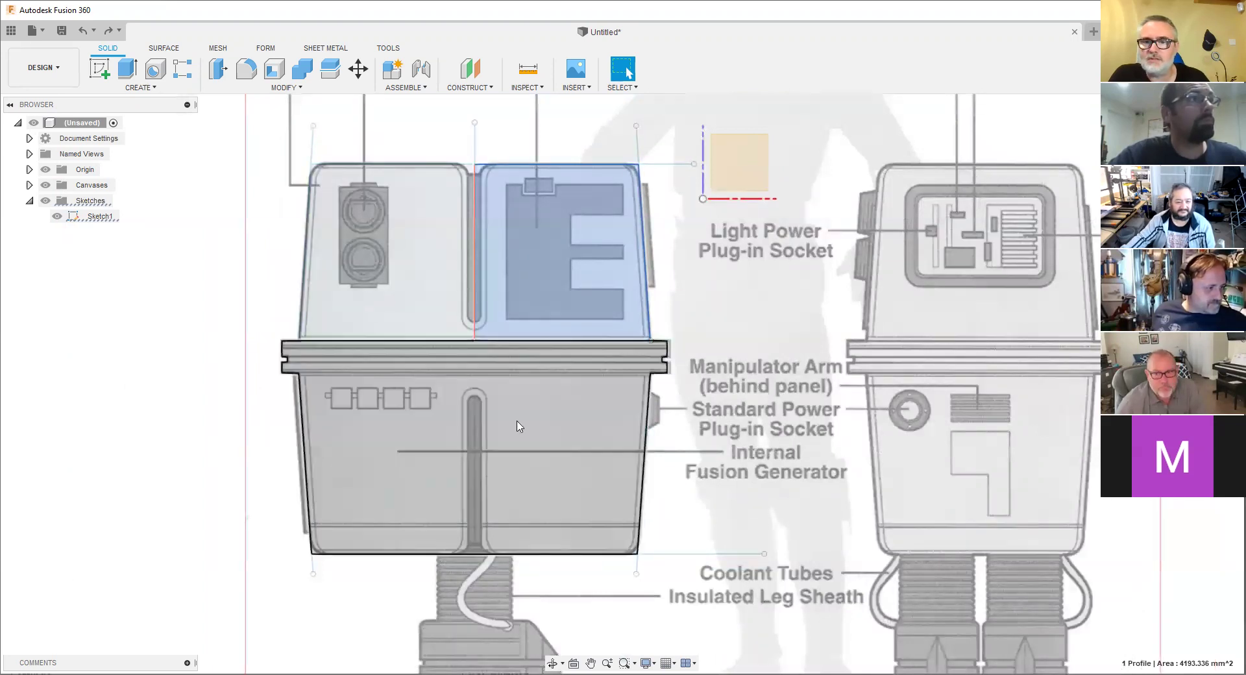
left_click(194, 284)
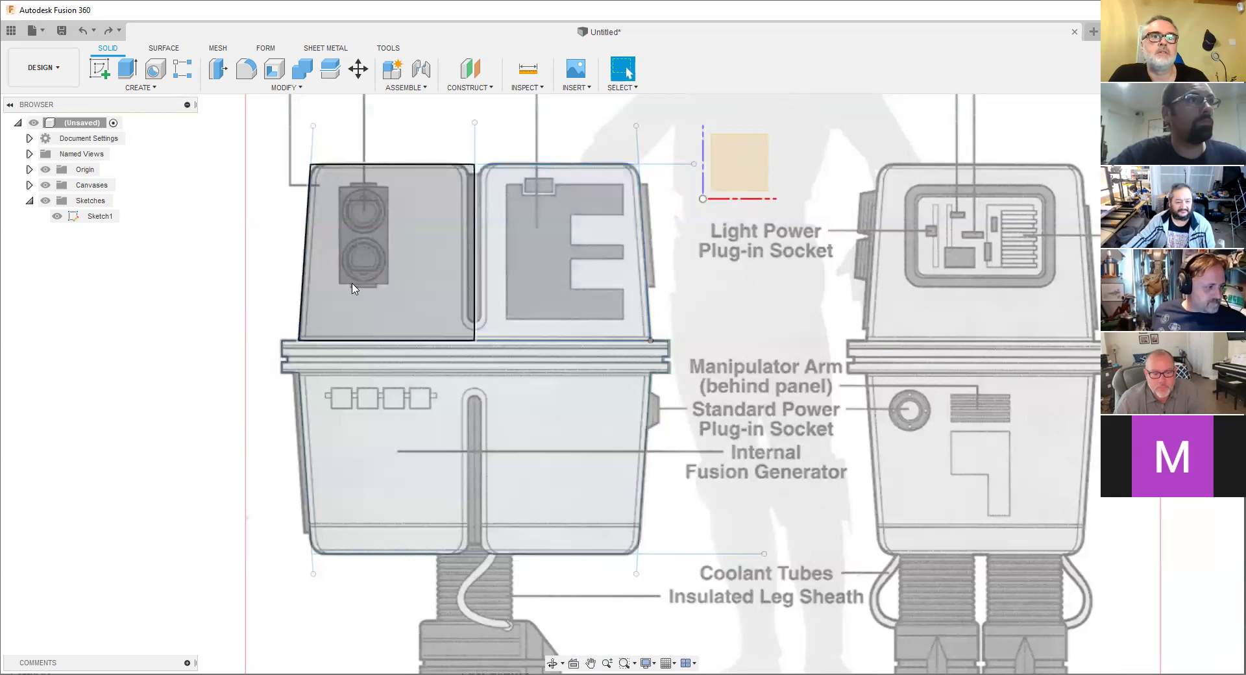
Extrude the two upper profiles and the lower profile of Sketch1 together by -227.209 mm as a new body.
left_click(397, 286)
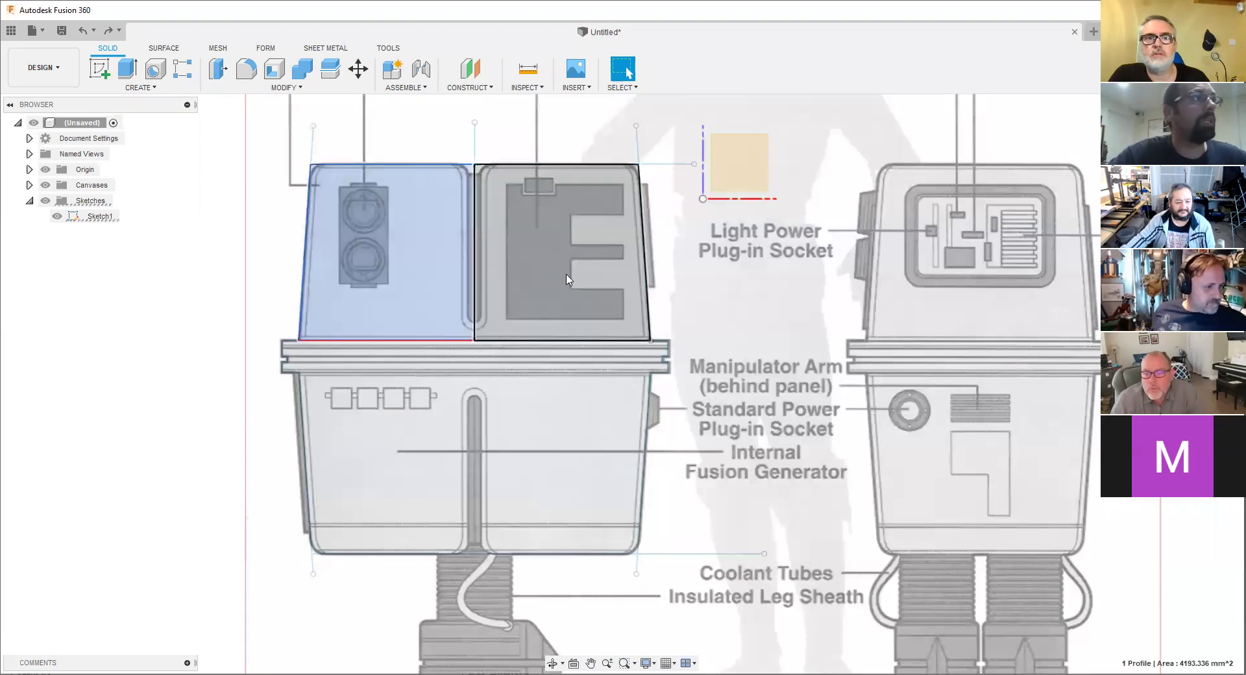
left_click(567, 280)
left_click(533, 426)
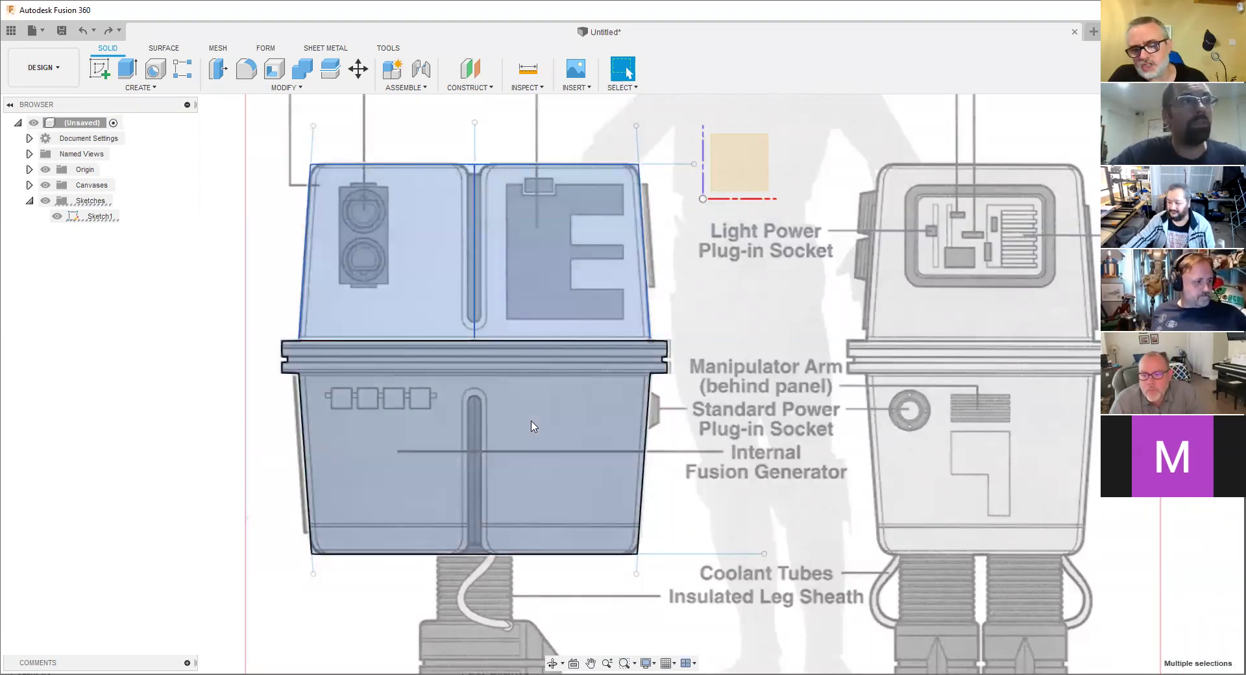
scroll(455, 393, "down", 2)
mouse_move(280, 317)
middle_mouse_down("shift")
mouse_move(245, 351)
mouse_move(251, 335)
middle_mouse_up("shift")
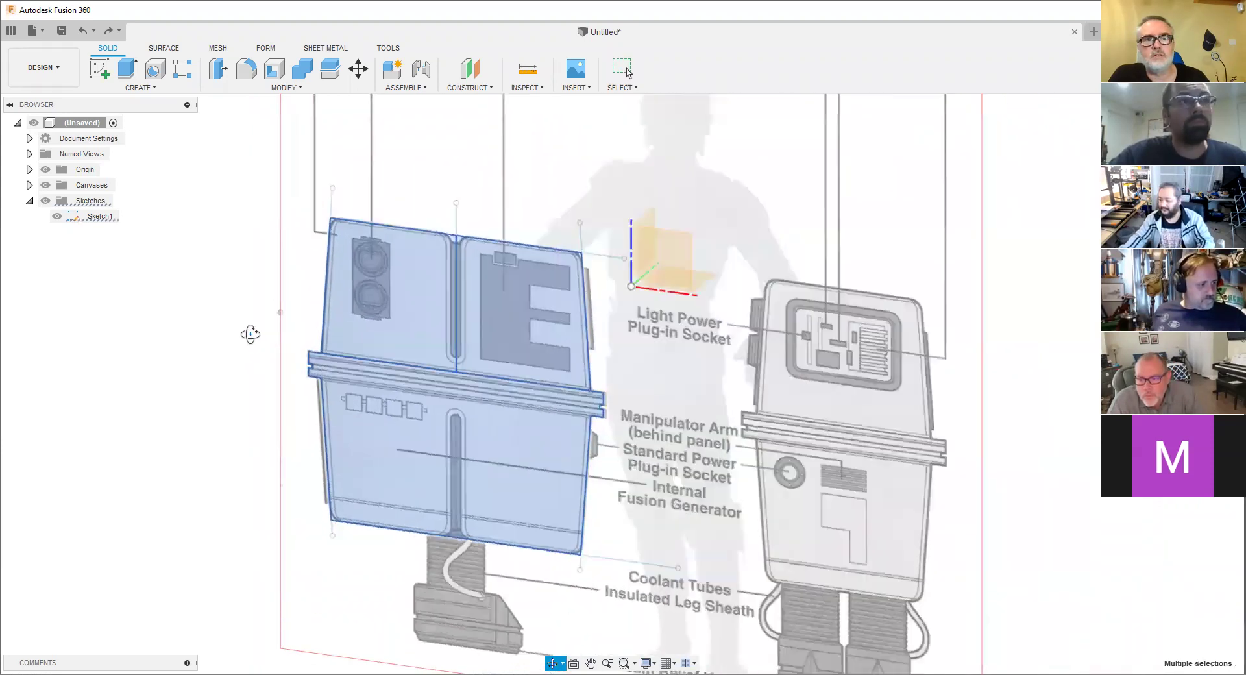
left_click(153, 88)
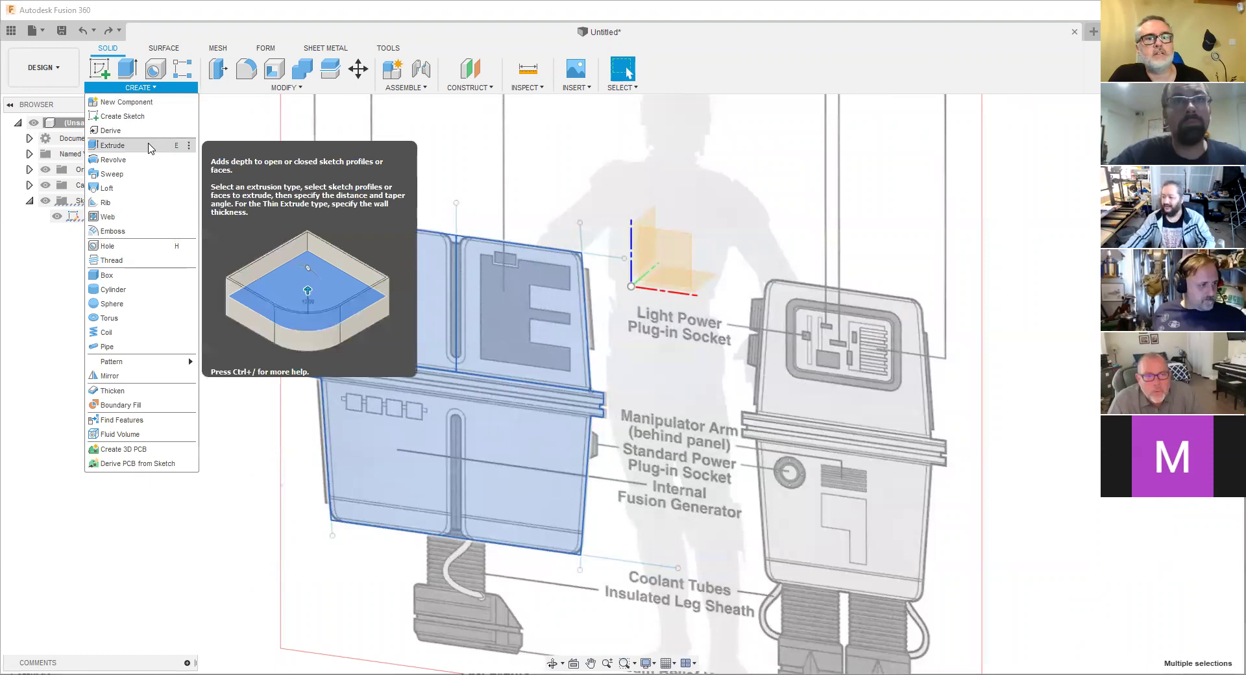
key("e")
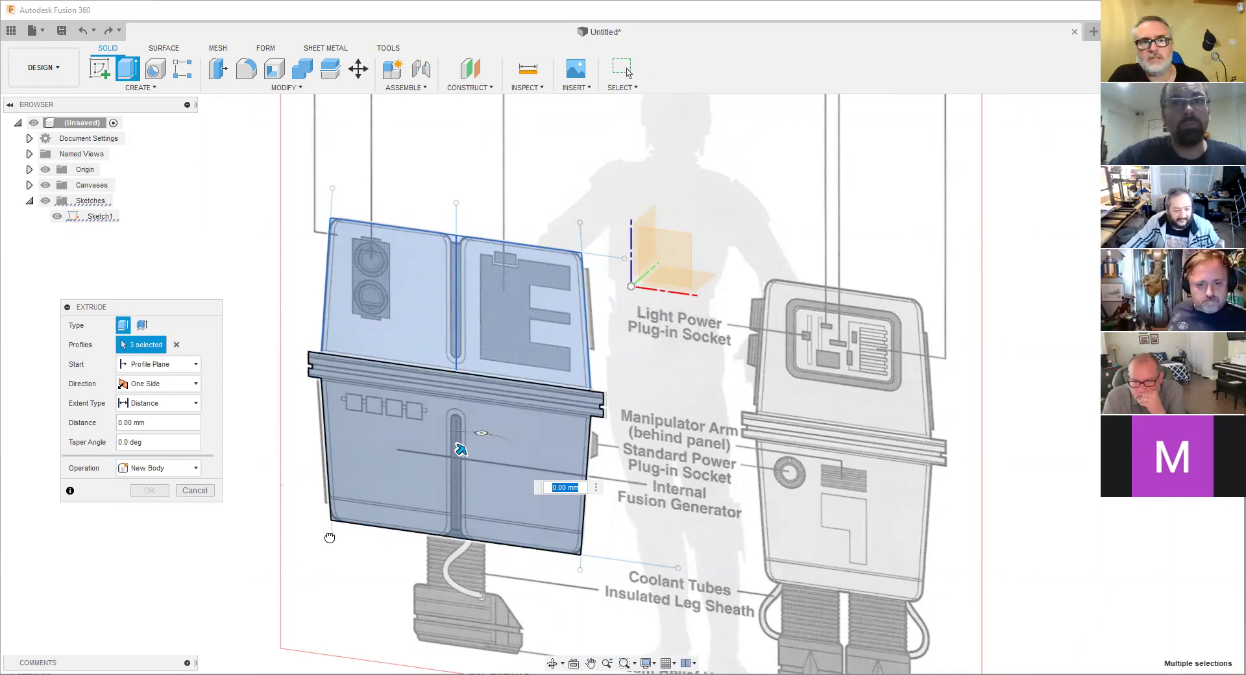
left_click_drag(330, 538, 322, 539)
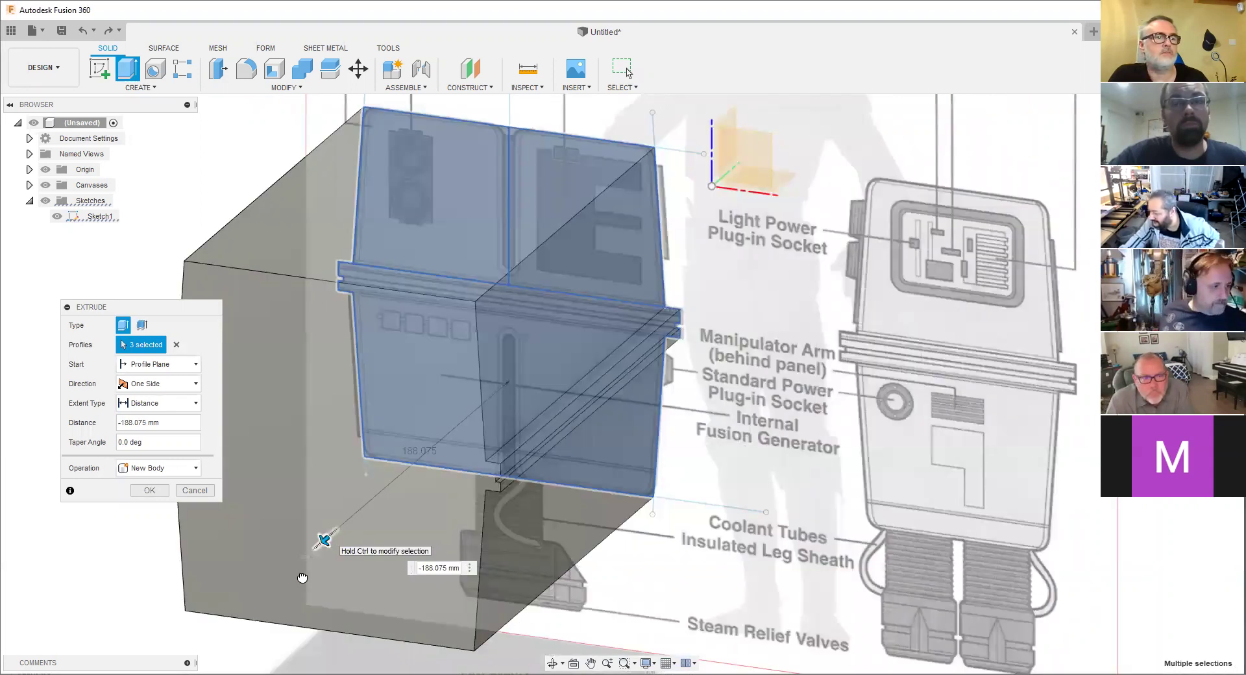
left_click_drag(299, 576, 293, 578)
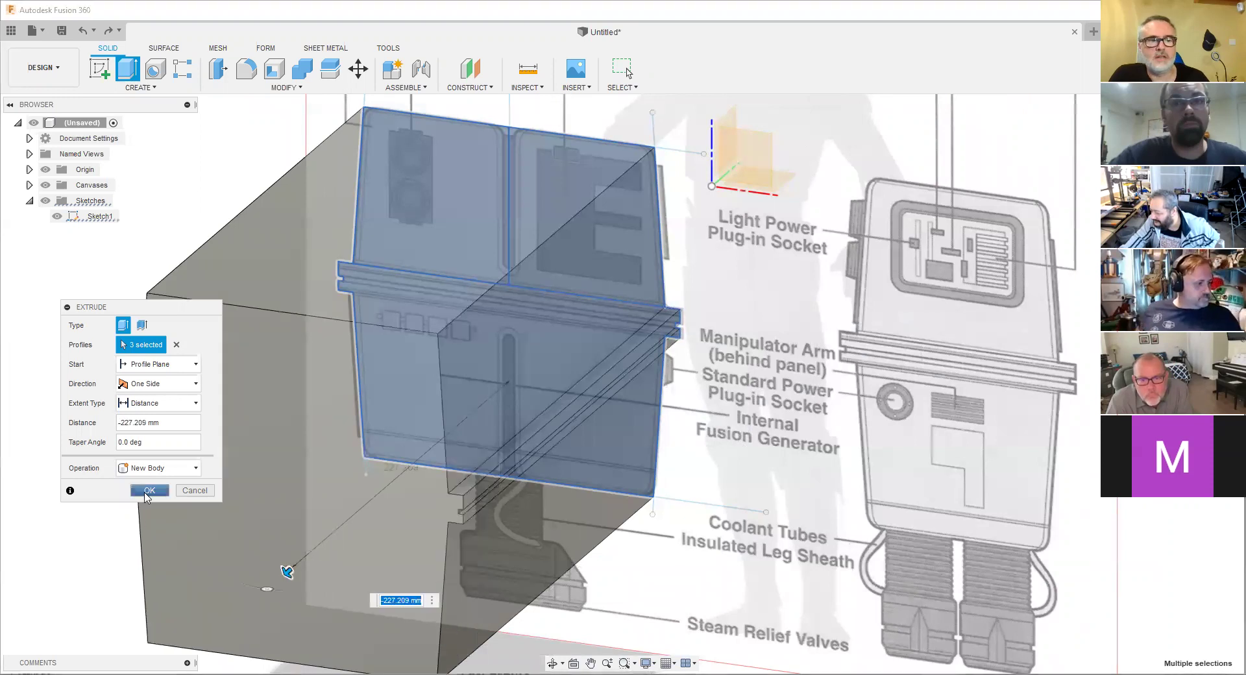
left_click(151, 491)
Examine the extruded body from the front and from above, comparing its depth with the blueprint's front view.
middle_click_drag(647, 413, 671, 396, "shift")
left_click(683, 395)
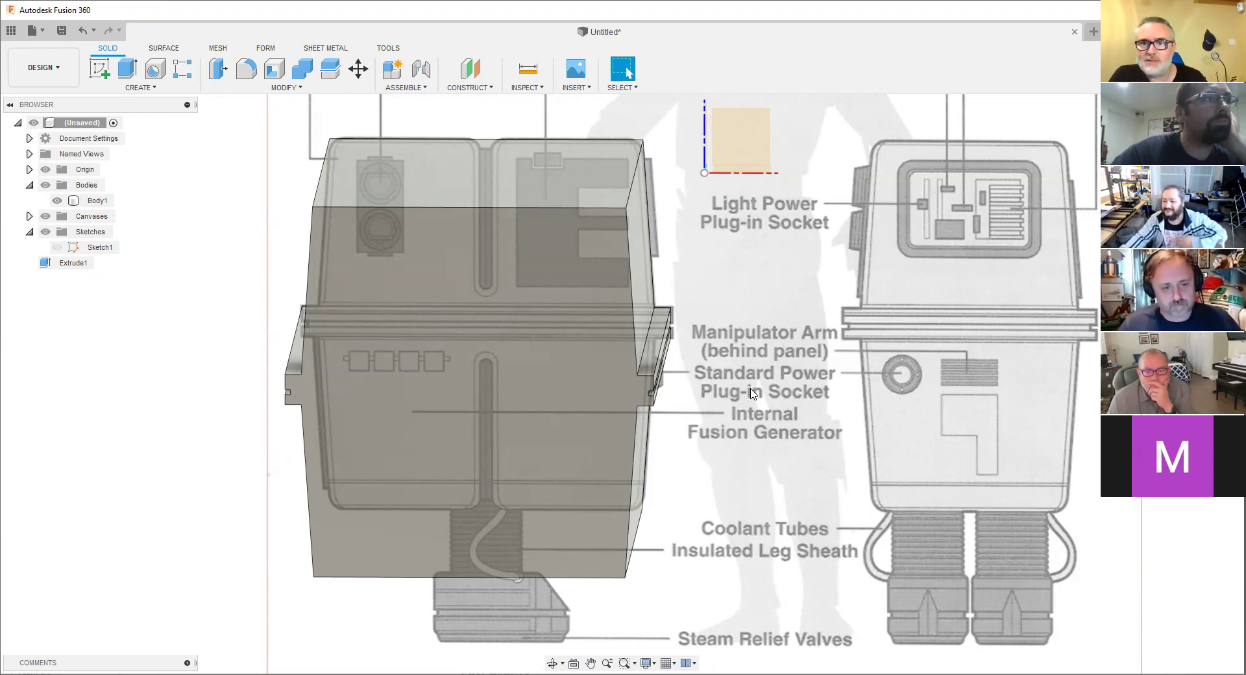
left_click(495, 336)
scroll(500, 344, "down", 3)
mouse_move(510, 355)
middle_mouse_down()
mouse_move(527, 353)
mouse_move(524, 367)
mouse_move(529, 345)
middle_mouse_up()
left_click(982, 263)
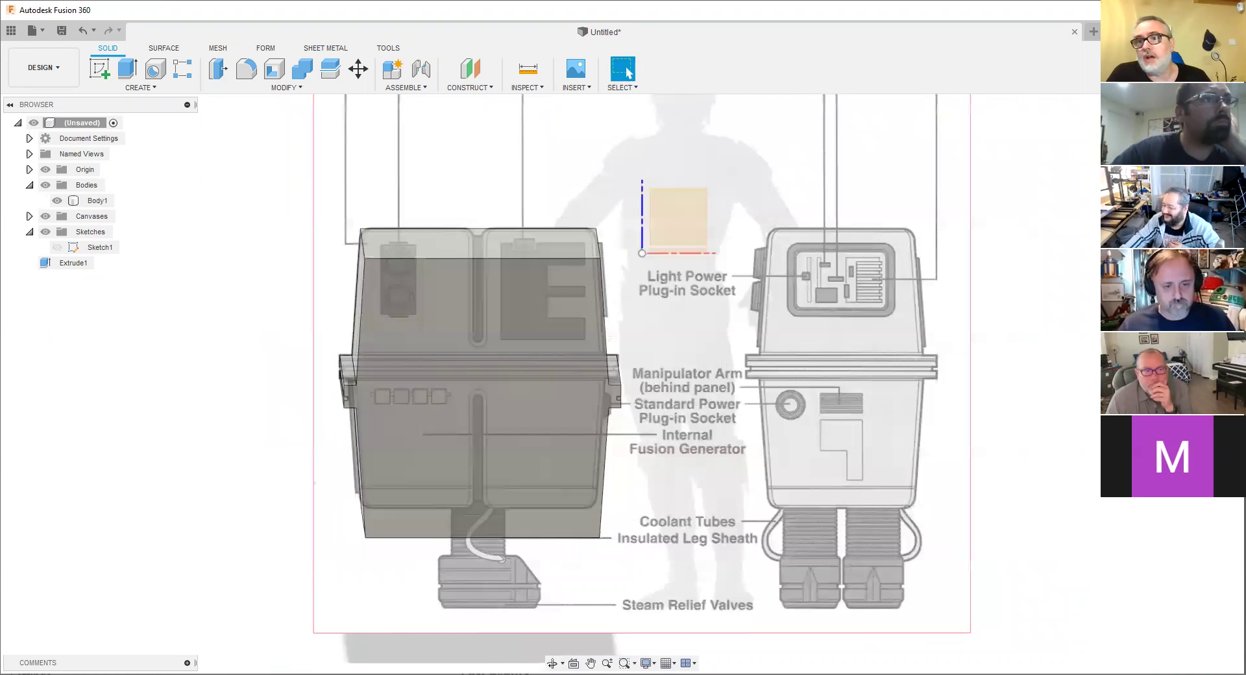
middle_click_drag(481, 397, 479, 392, "shift")
scroll(303, 422, "down", 2)
middle_click_drag(369, 441, 436, 363)
scroll(613, 312, "up", 5)
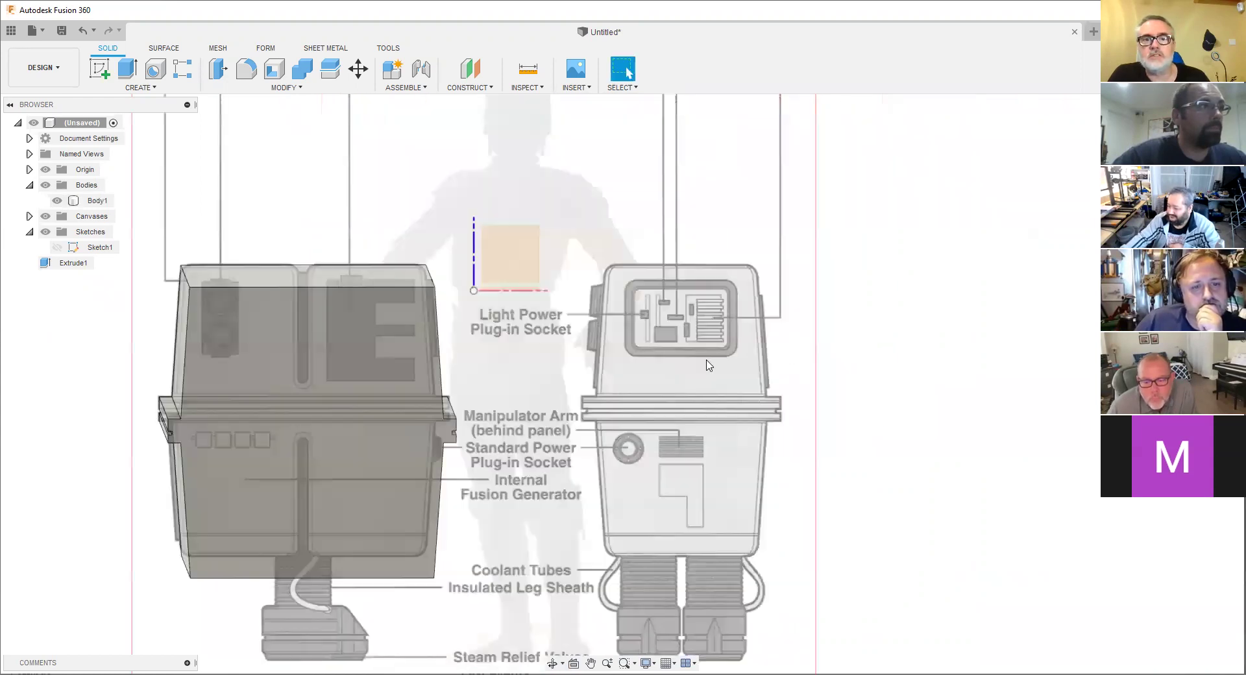
middle_click_drag(583, 387, 481, 390)
scroll(589, 366, "down", 3)
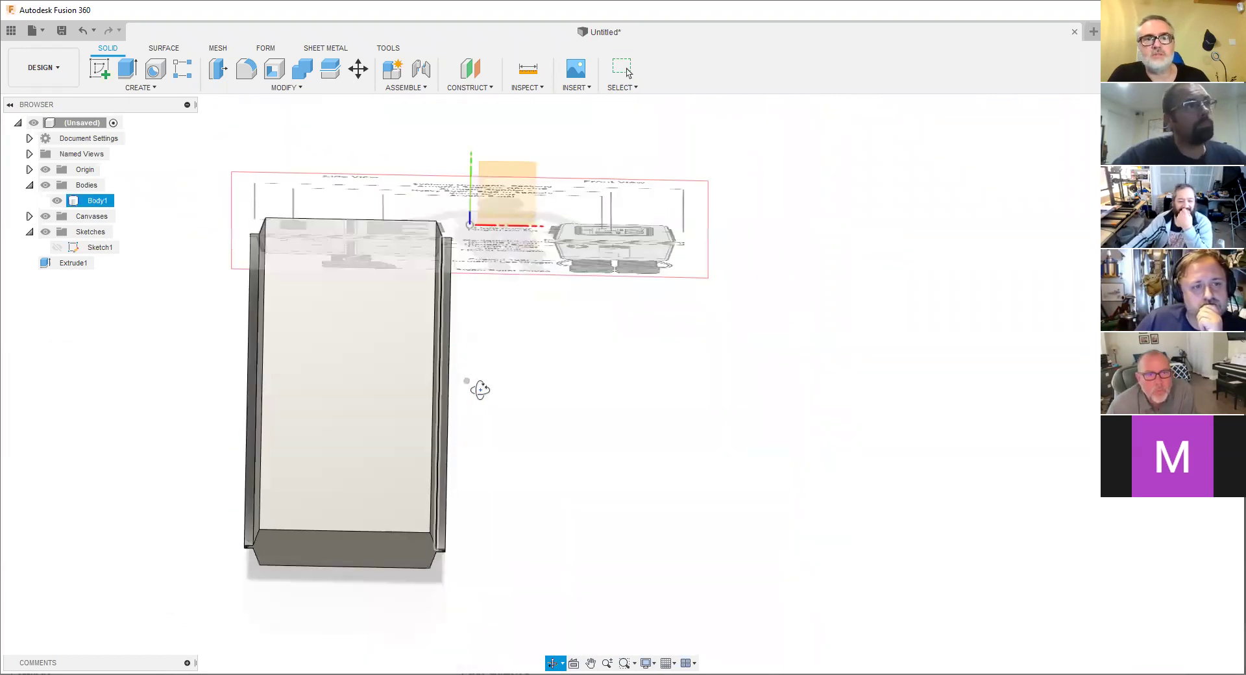
key("Escape")
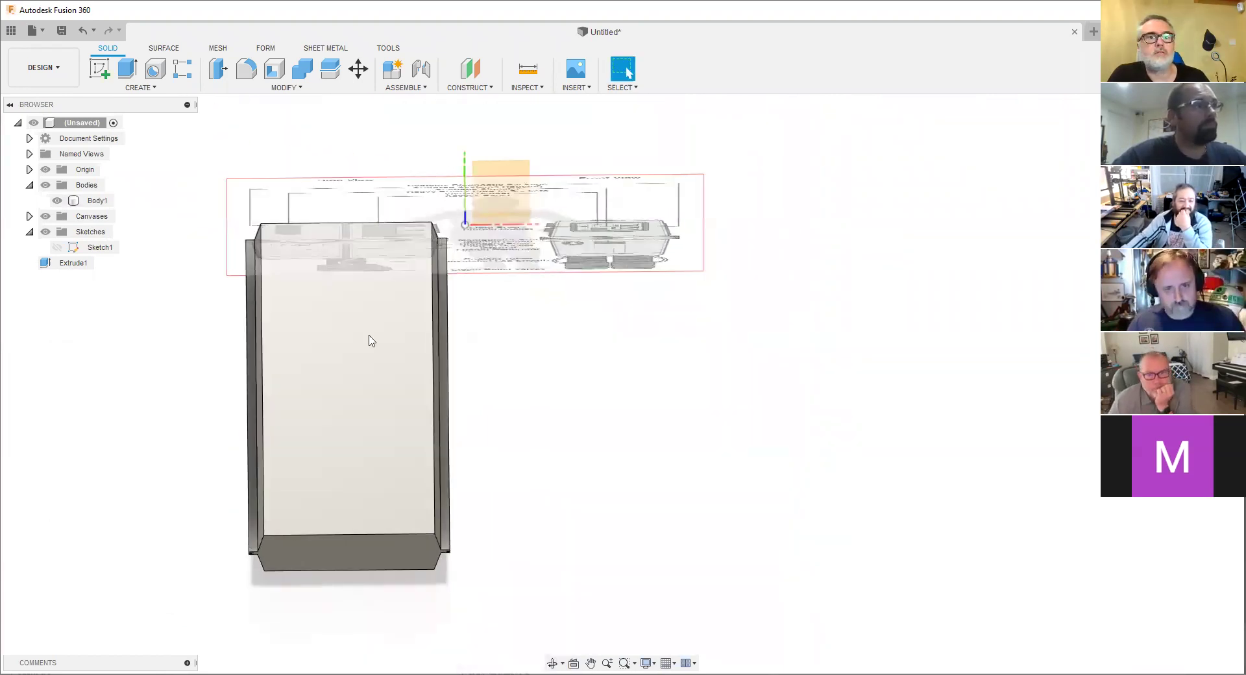
Rotate the extruded body by -90 degrees about the Z axis with Move/Copy.
middle_click_drag(368, 336, 367, 304, "shift")
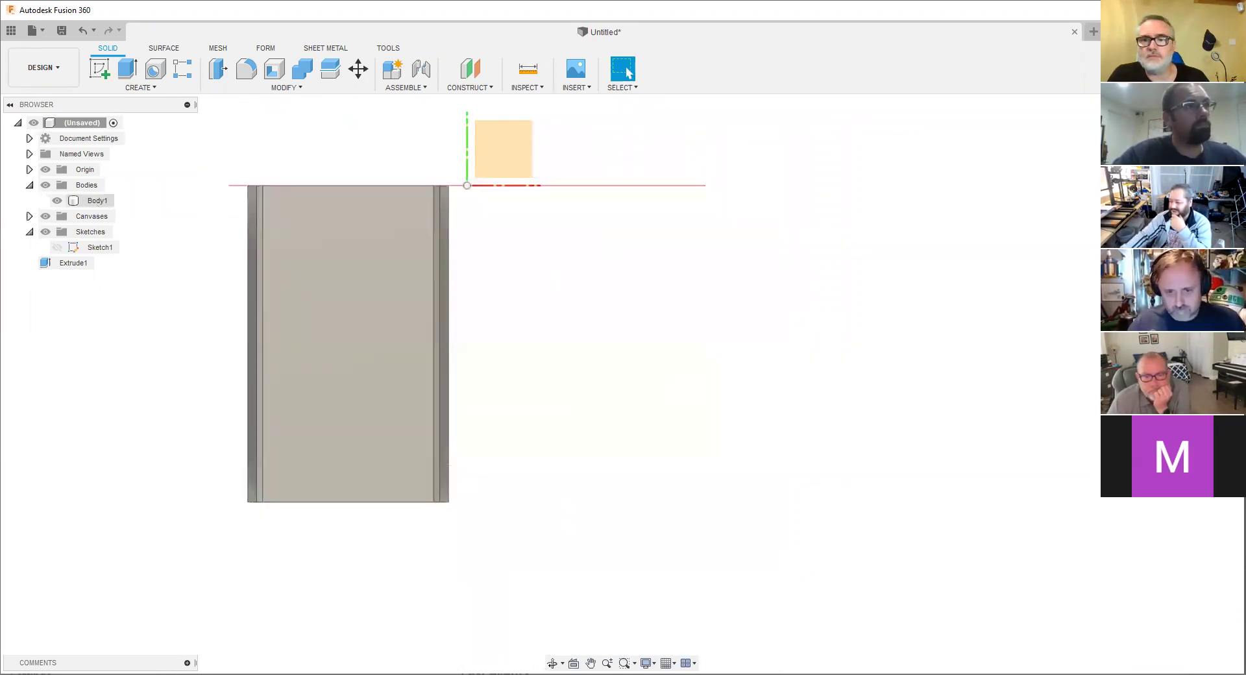
left_click(97, 201)
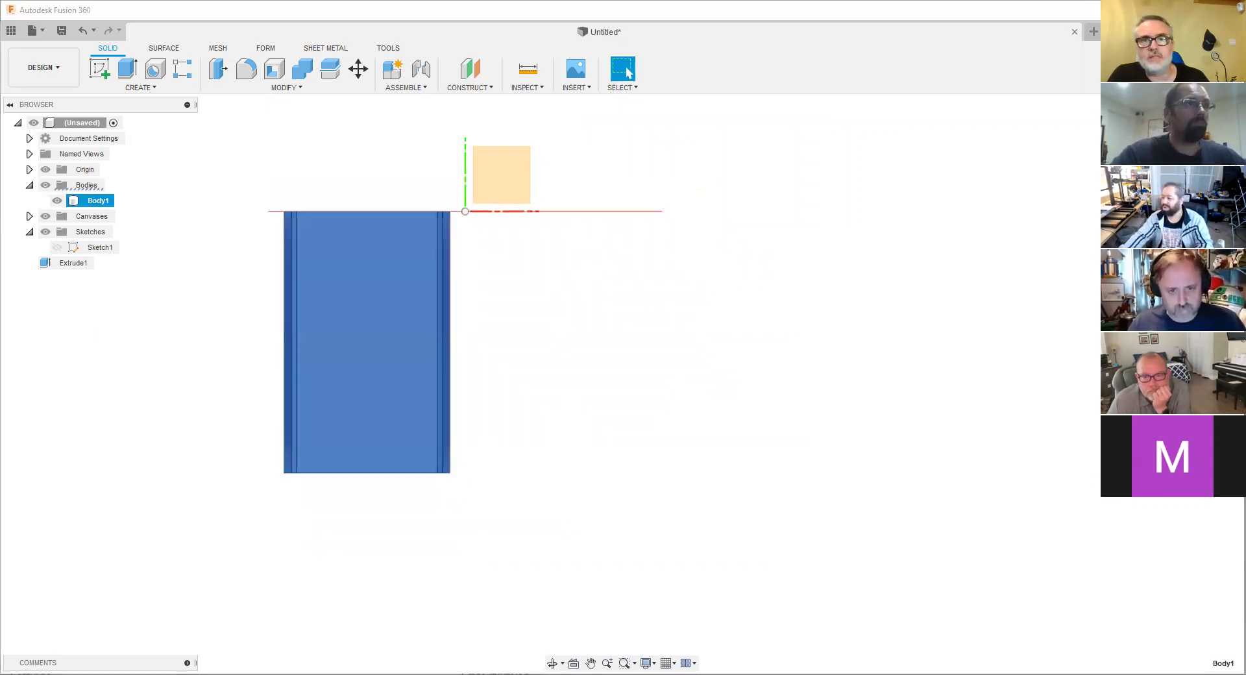
left_click(526, 292)
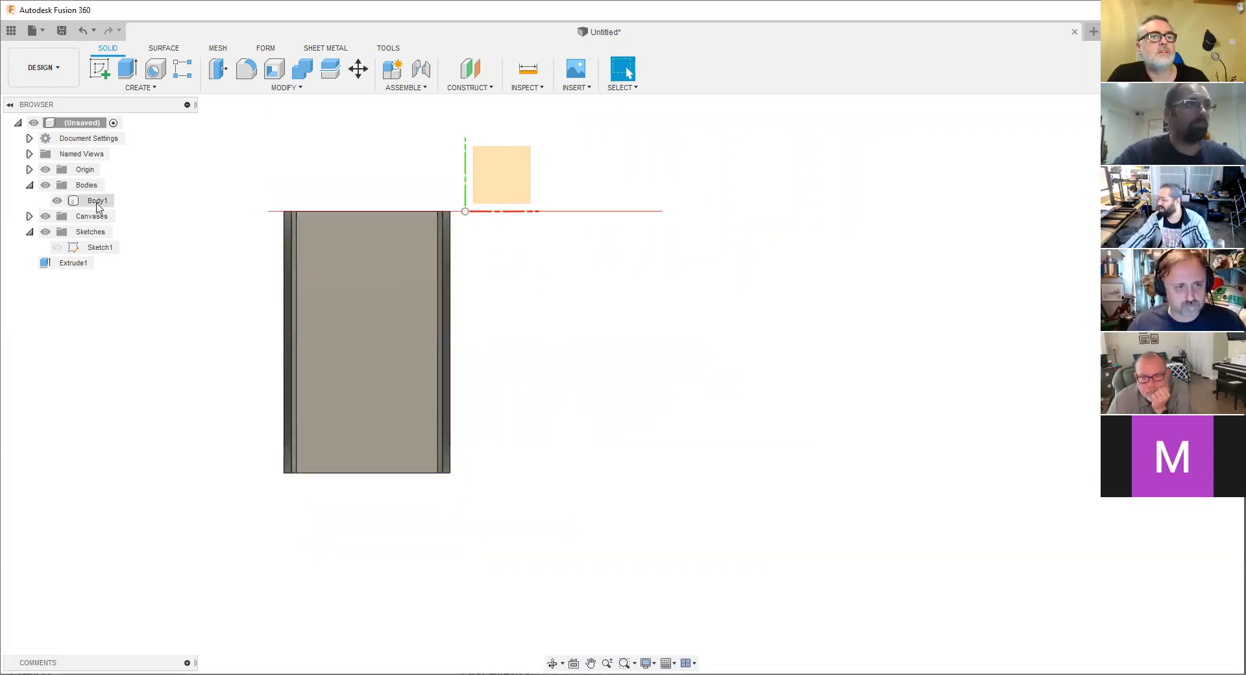
right_click(97, 202)
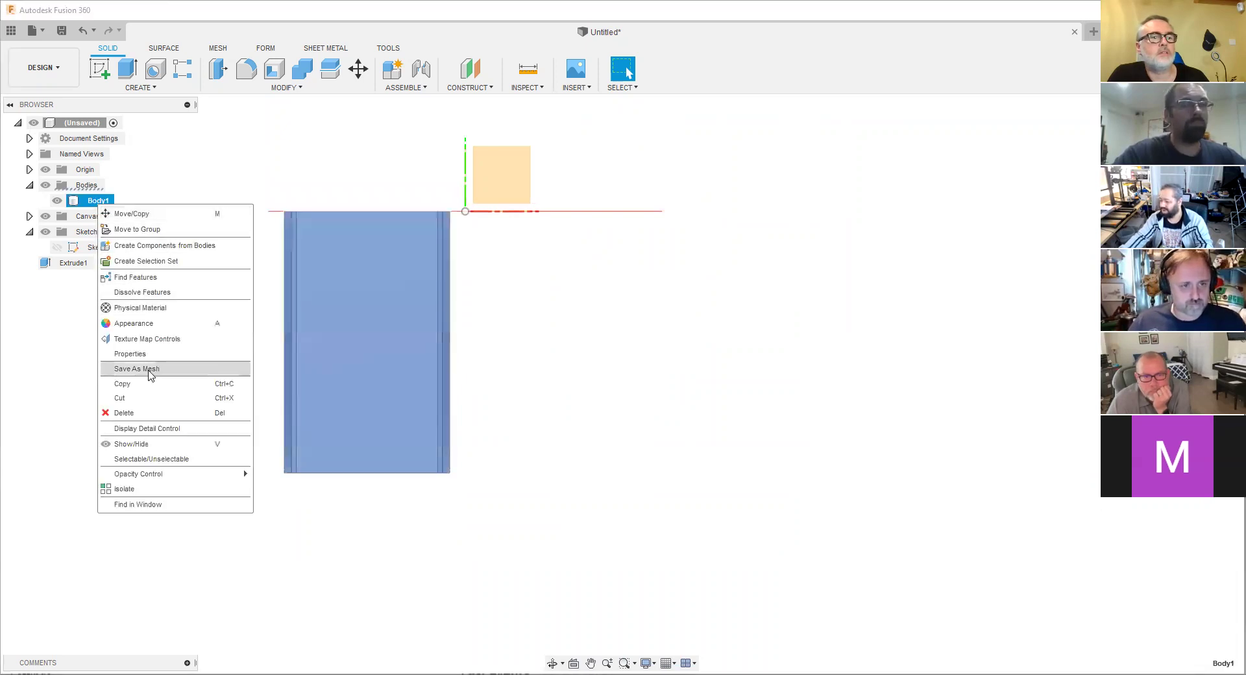
left_click(158, 216)
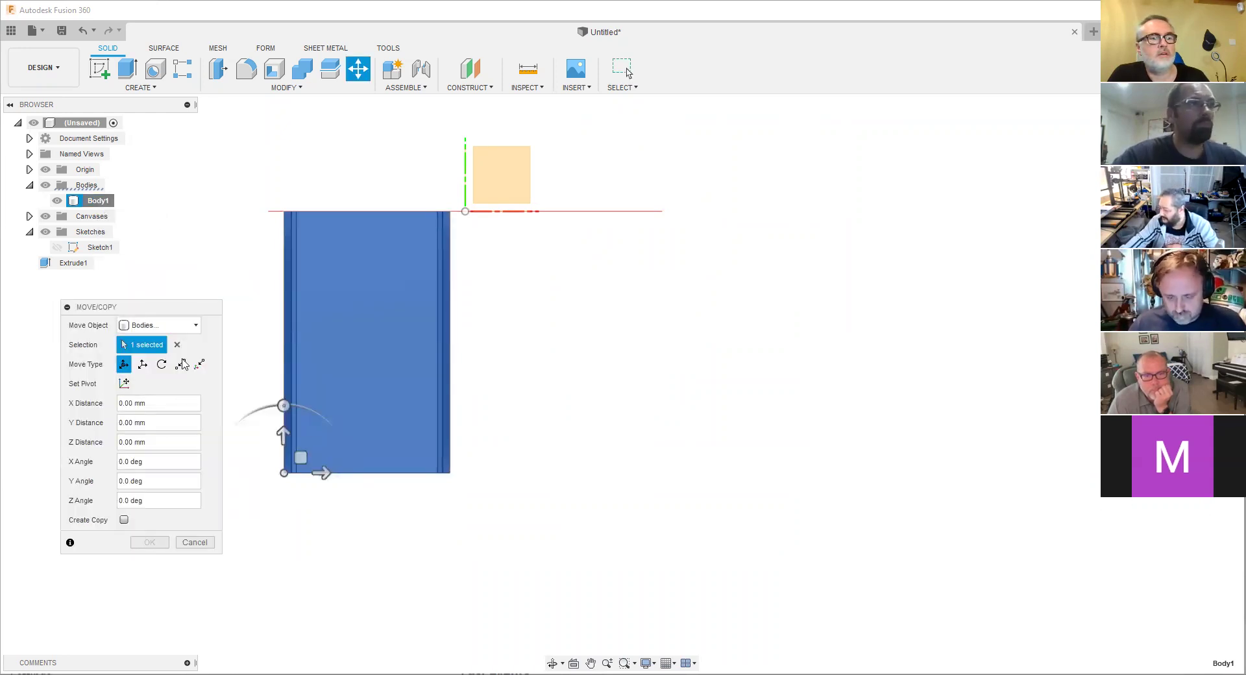
middle_click_drag(409, 365, 623, 345)
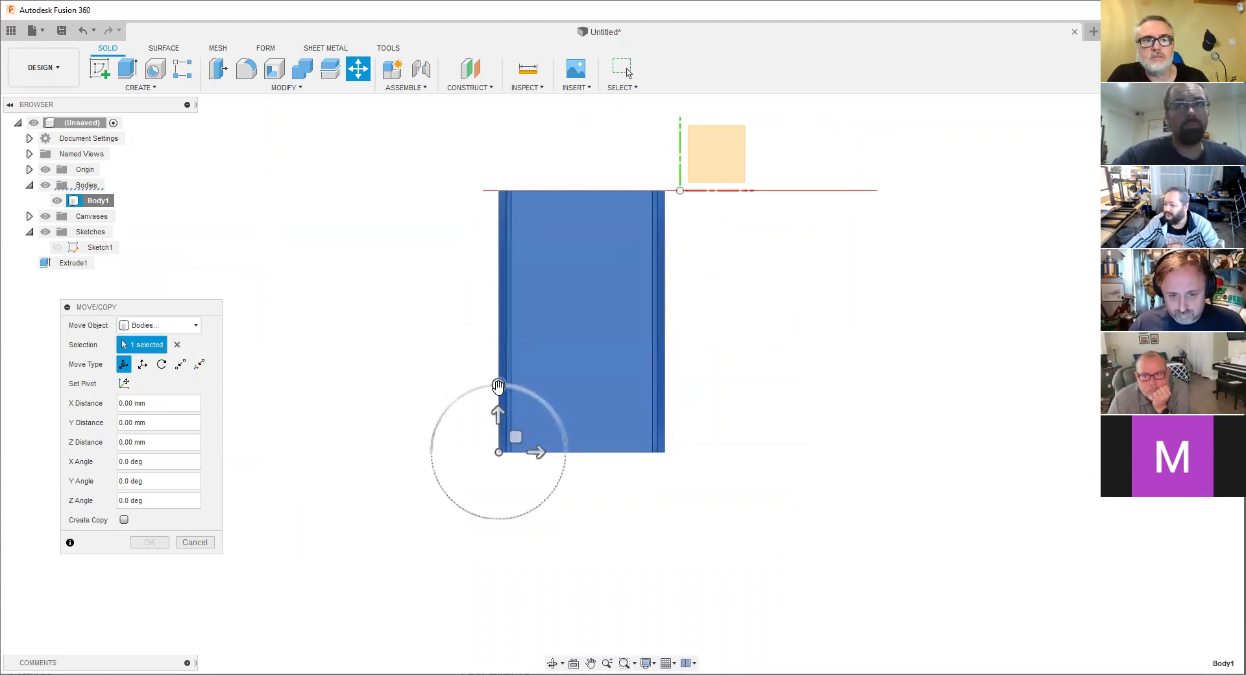
left_click_drag(498, 387, 573, 452)
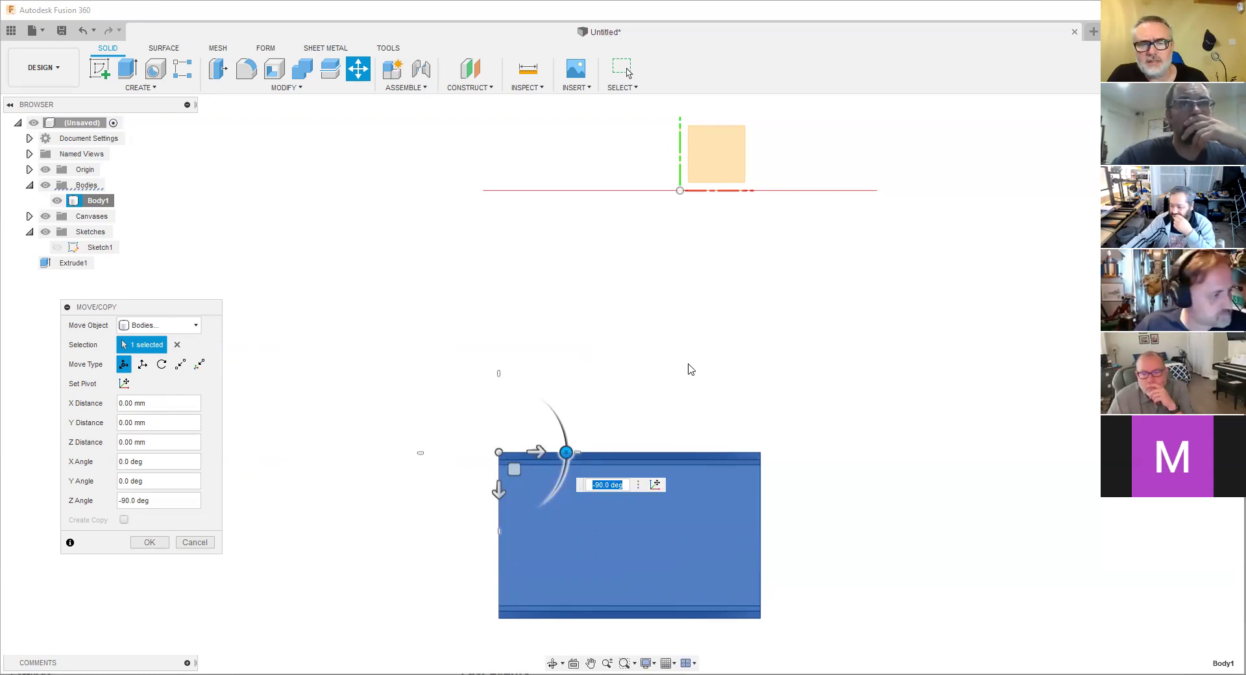
Shift the rotated body about 146.049 mm along Y so it overlaps the blueprint's front view, and apply the move.
mouse_move(686, 313)
middle_mouse_down("shift")
mouse_move(678, 209)
mouse_move(682, 300)
middle_mouse_up("shift")
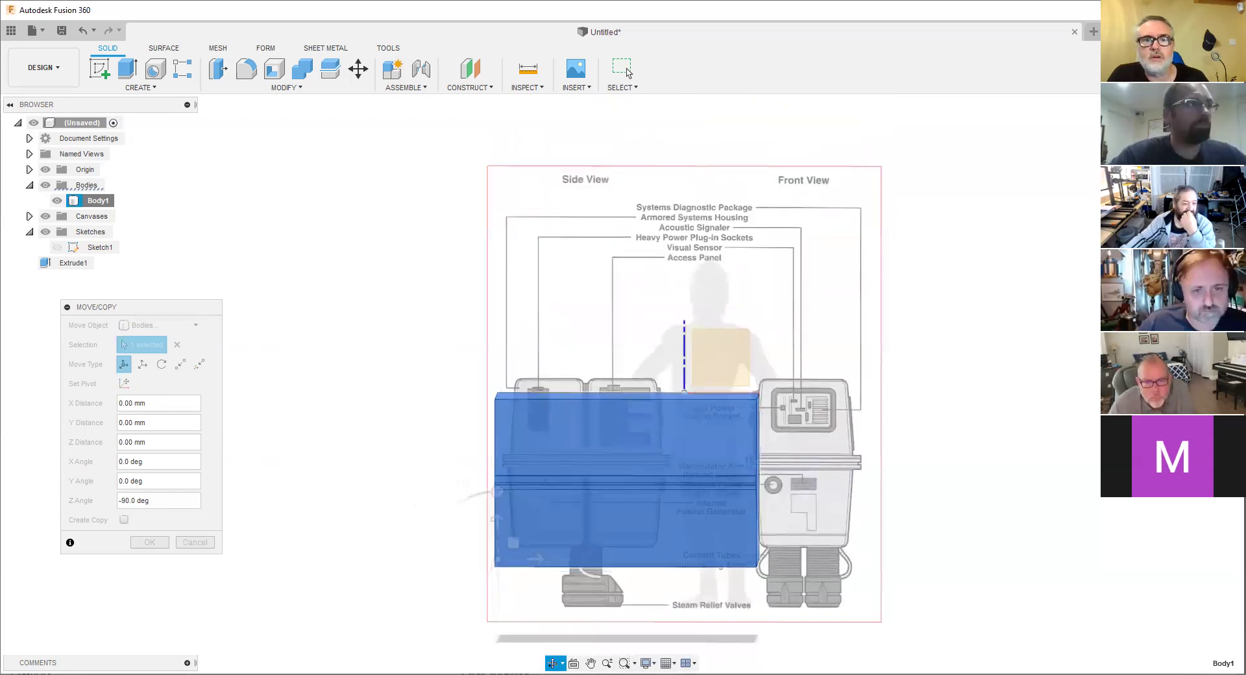
key("Escape")
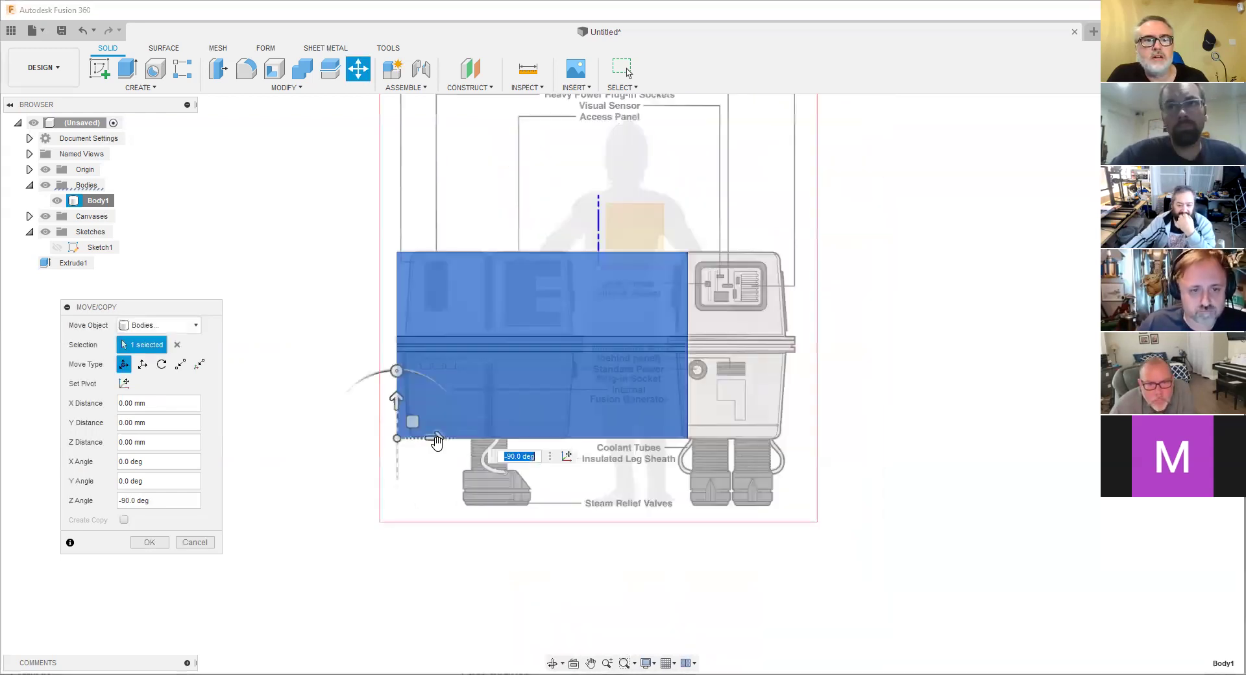
left_click(436, 444)
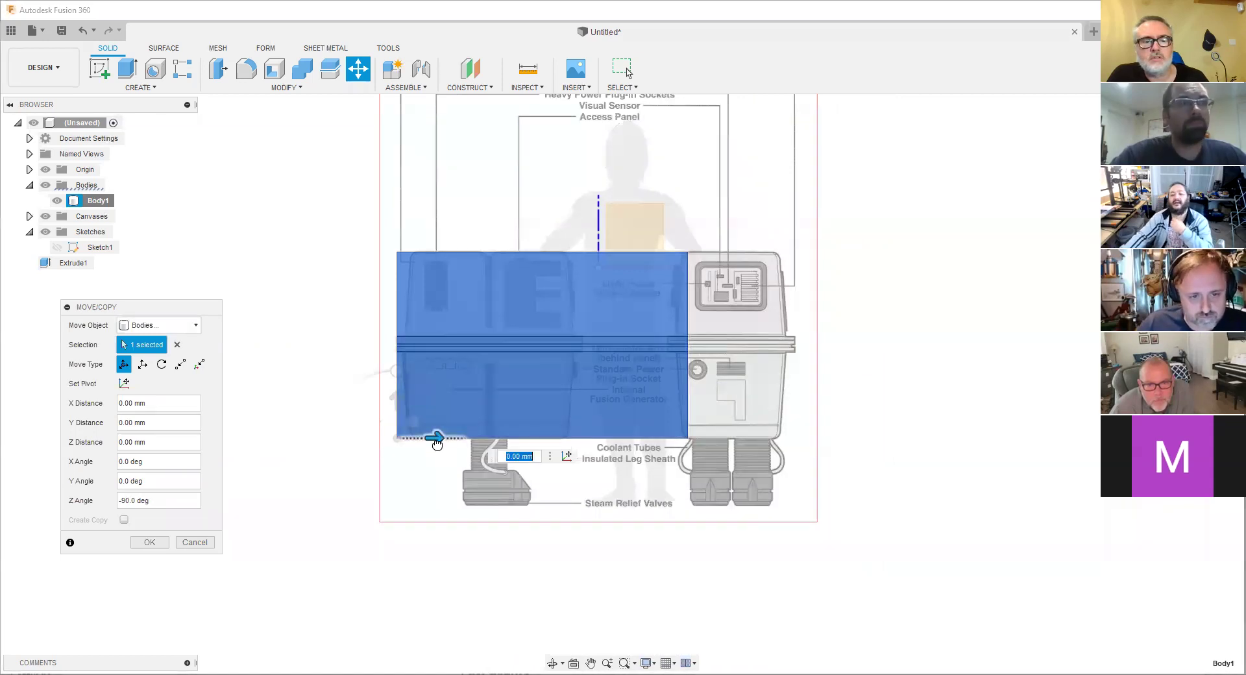
left_click_drag(635, 456, 625, 455)
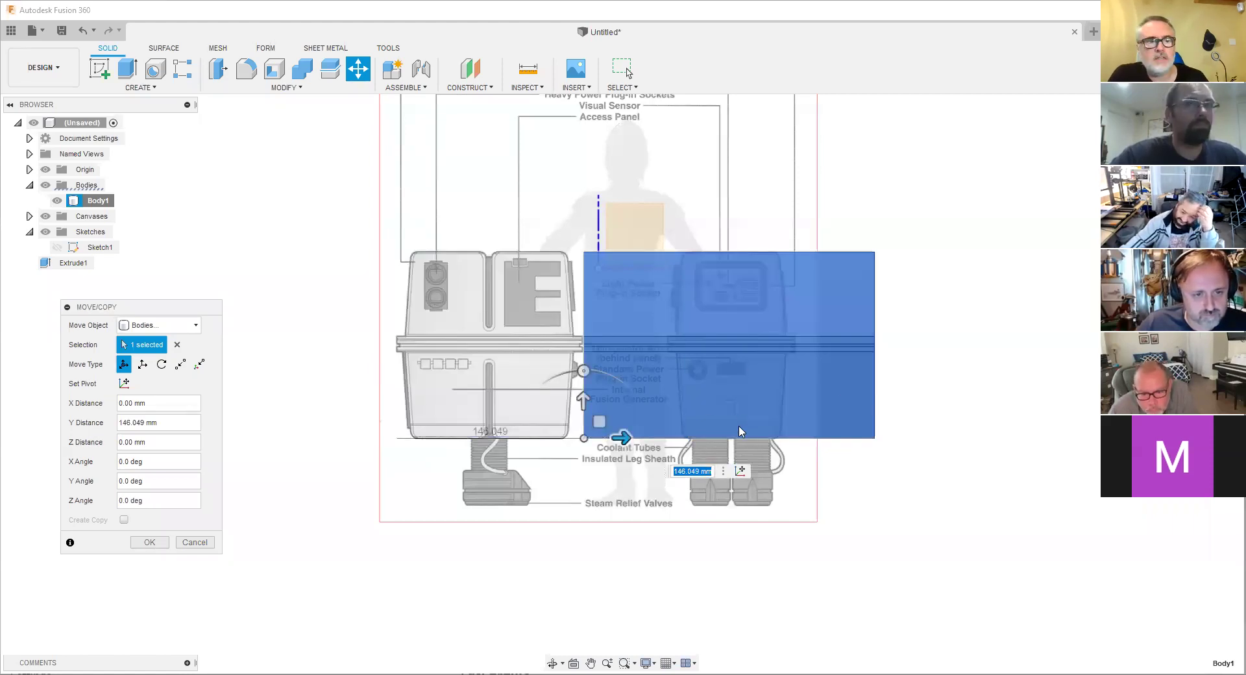
left_click(153, 545)
Examine the moved body from several angles to judge its orientation and position relative to the blueprint canvas.
middle_click_drag(506, 350, 528, 399, "shift")
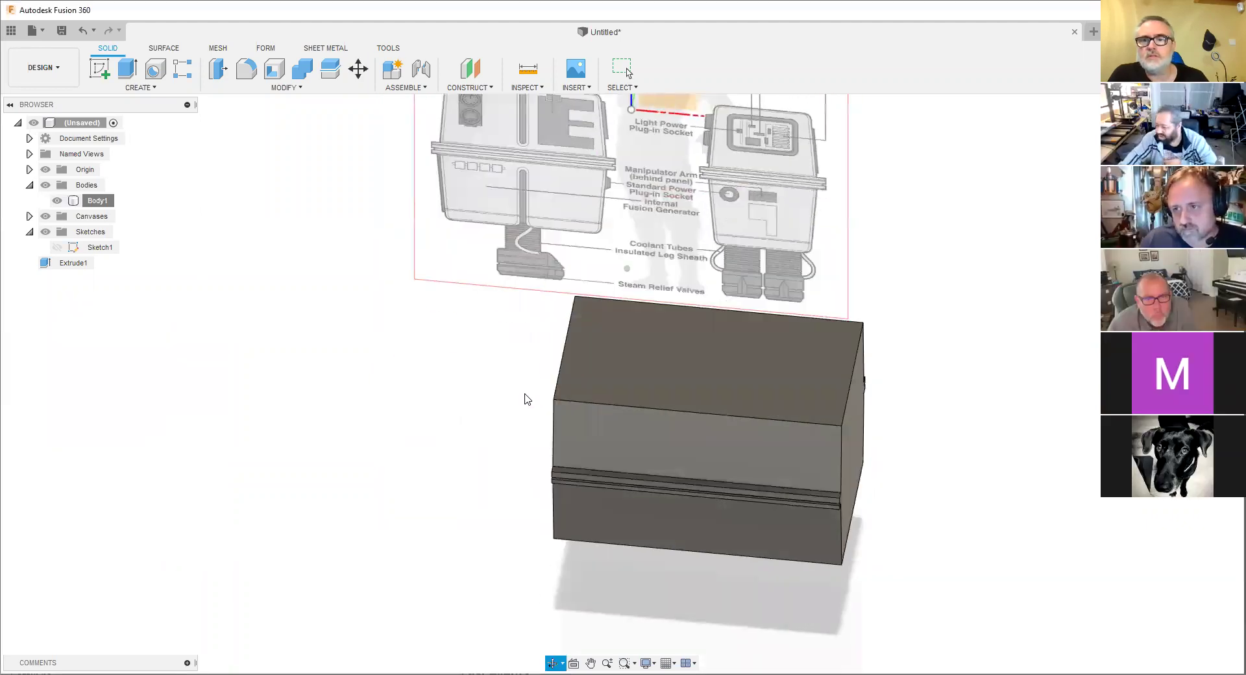
key("Escape")
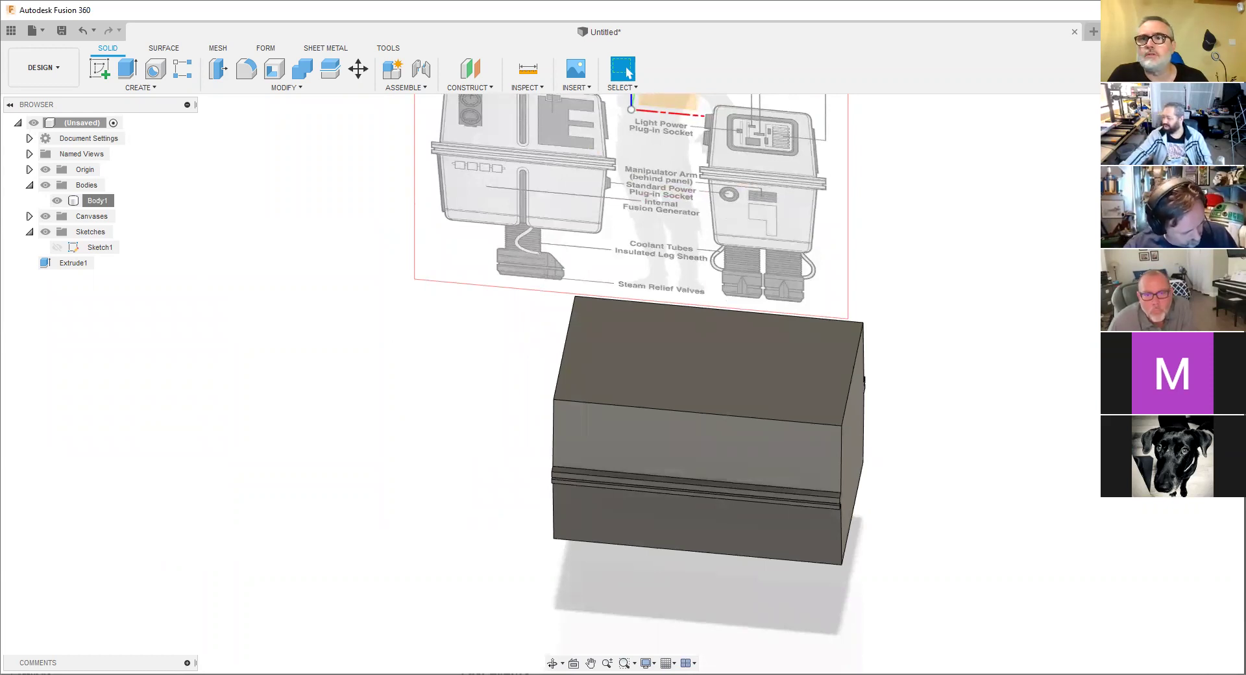
left_click(1176, 112)
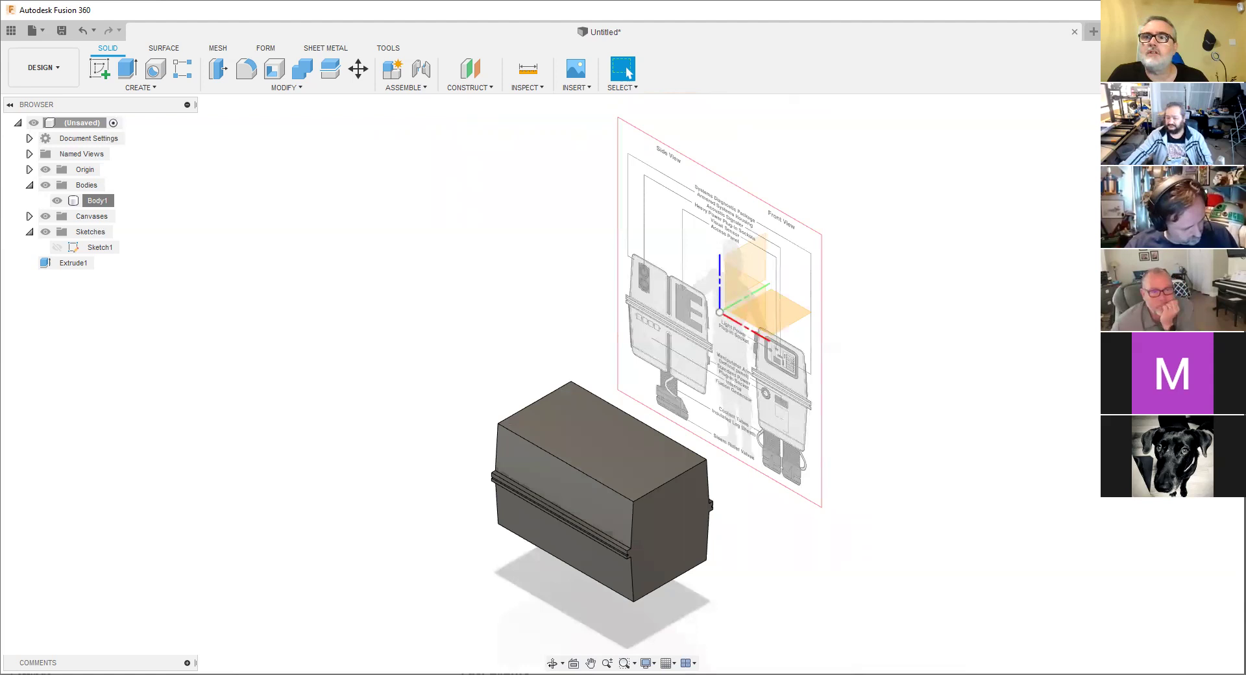
left_click(1196, 141)
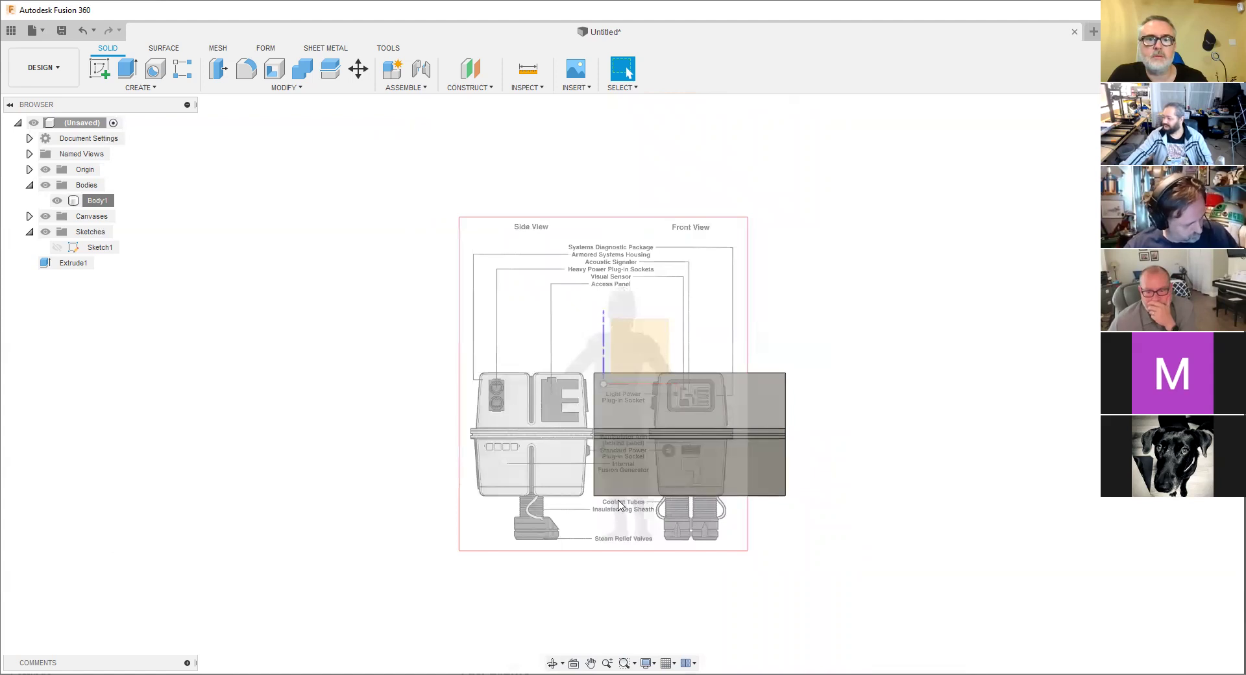
scroll(675, 435, "up", 2)
scroll(588, 432, "up", 2)
mouse_move(616, 456)
middle_mouse_down()
mouse_move(561, 428)
mouse_move(586, 445)
mouse_move(580, 485)
mouse_move(627, 468)
mouse_move(662, 355)
middle_mouse_up()
scroll(562, 428, "down", 2)
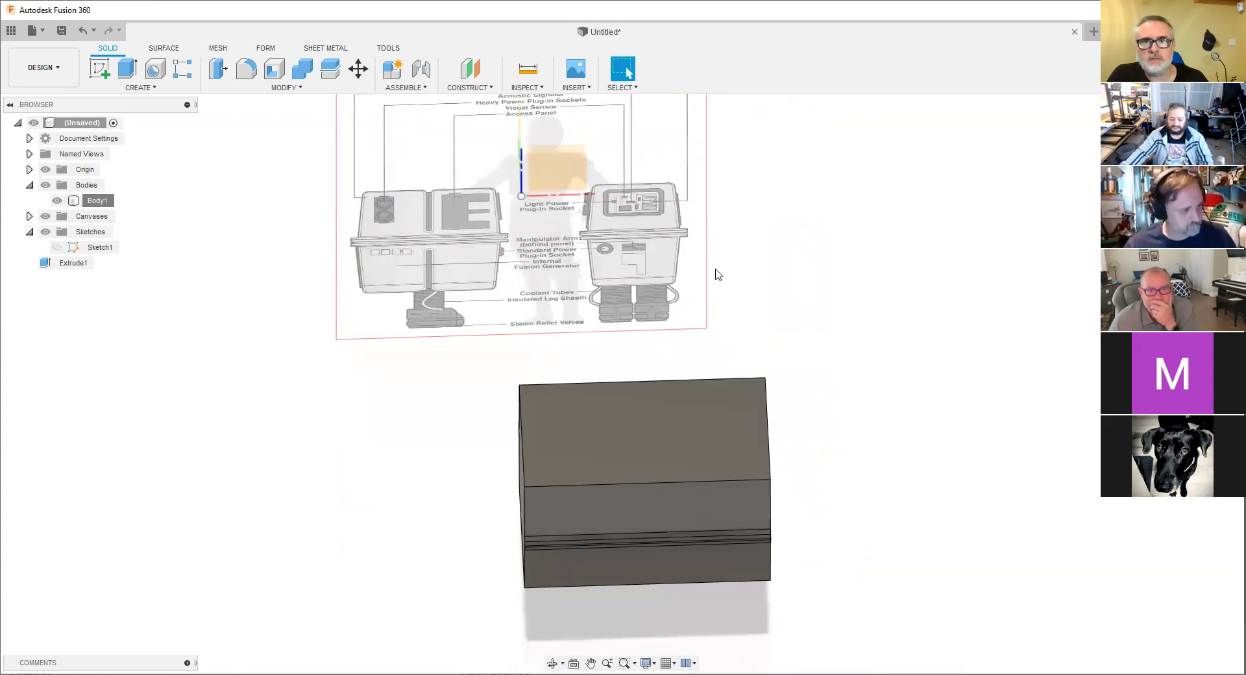
left_click(1201, 135)
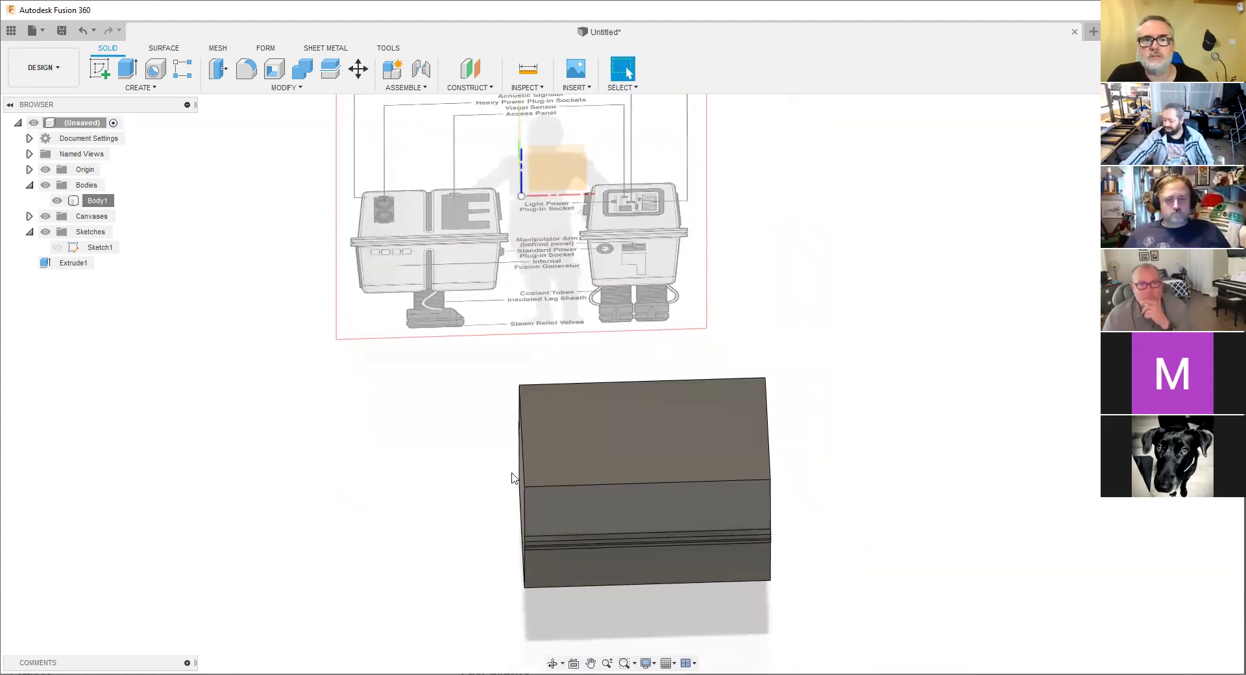
mouse_move(576, 436)
middle_mouse_down("shift")
mouse_move(554, 359)
mouse_move(857, 344)
mouse_move(792, 334)
mouse_move(805, 318)
middle_mouse_up("shift")
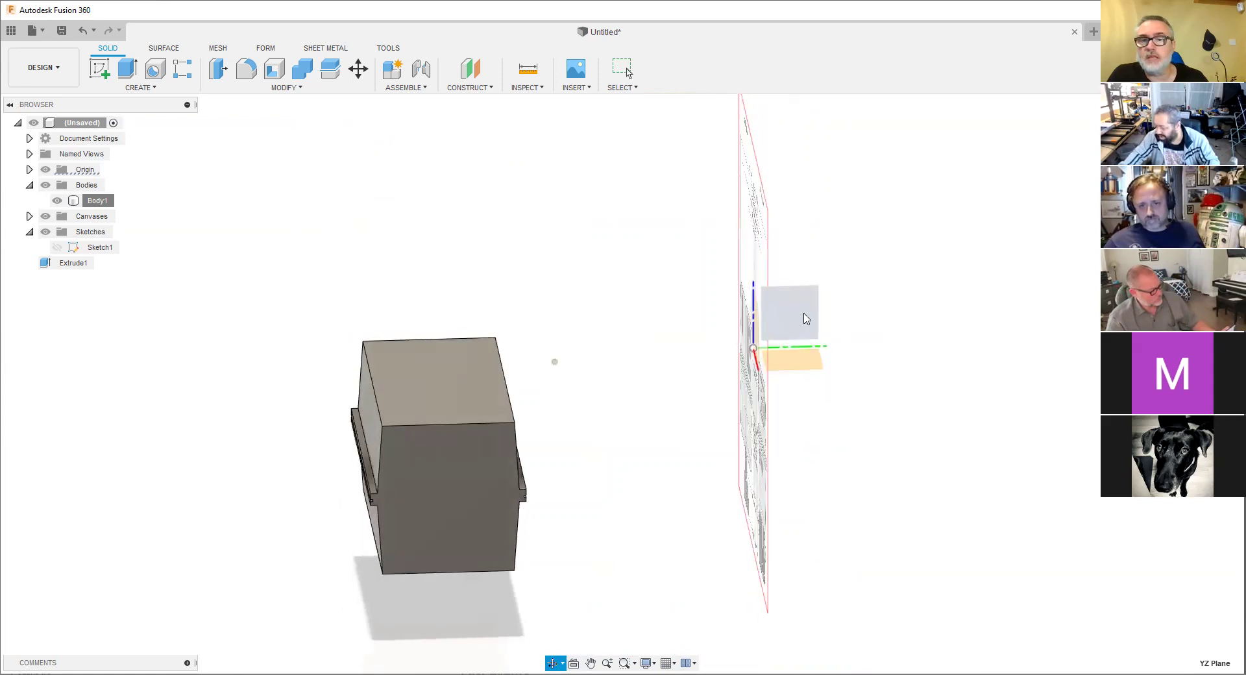
mouse_move(649, 334)
middle_mouse_down("shift")
mouse_move(662, 325)
mouse_move(697, 348)
mouse_move(636, 282)
mouse_move(591, 292)
middle_mouse_up("shift")
middle_click_drag(568, 333, 723, 235, "shift")
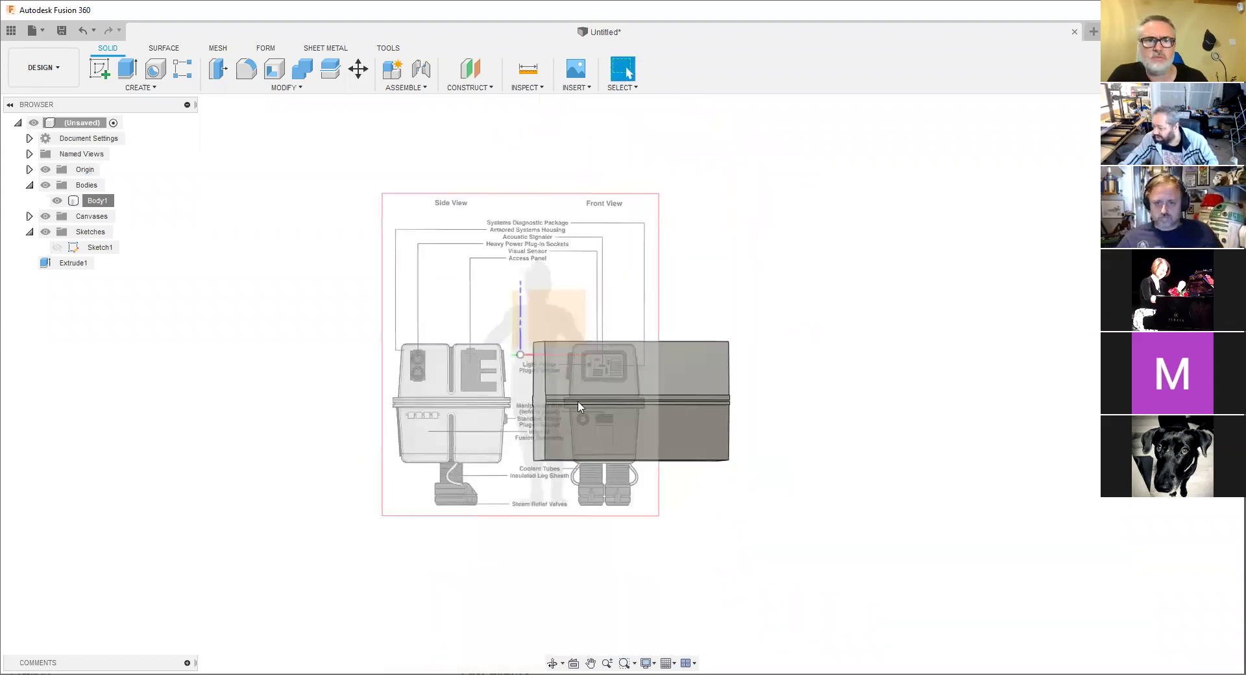
Compare the body face-on with the outline of the droid in the blueprint's front view.
scroll(580, 407, "up", 4)
left_click(523, 362)
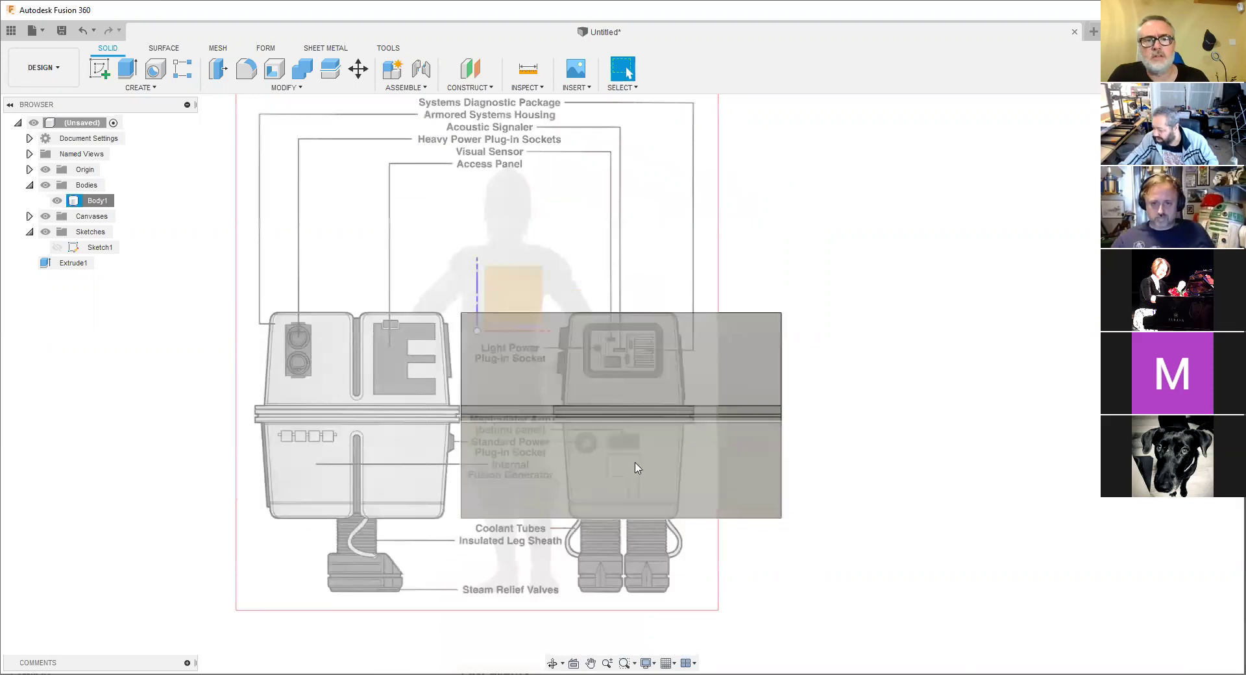
scroll(568, 461, "up", 3)
scroll(594, 277, "up", 2)
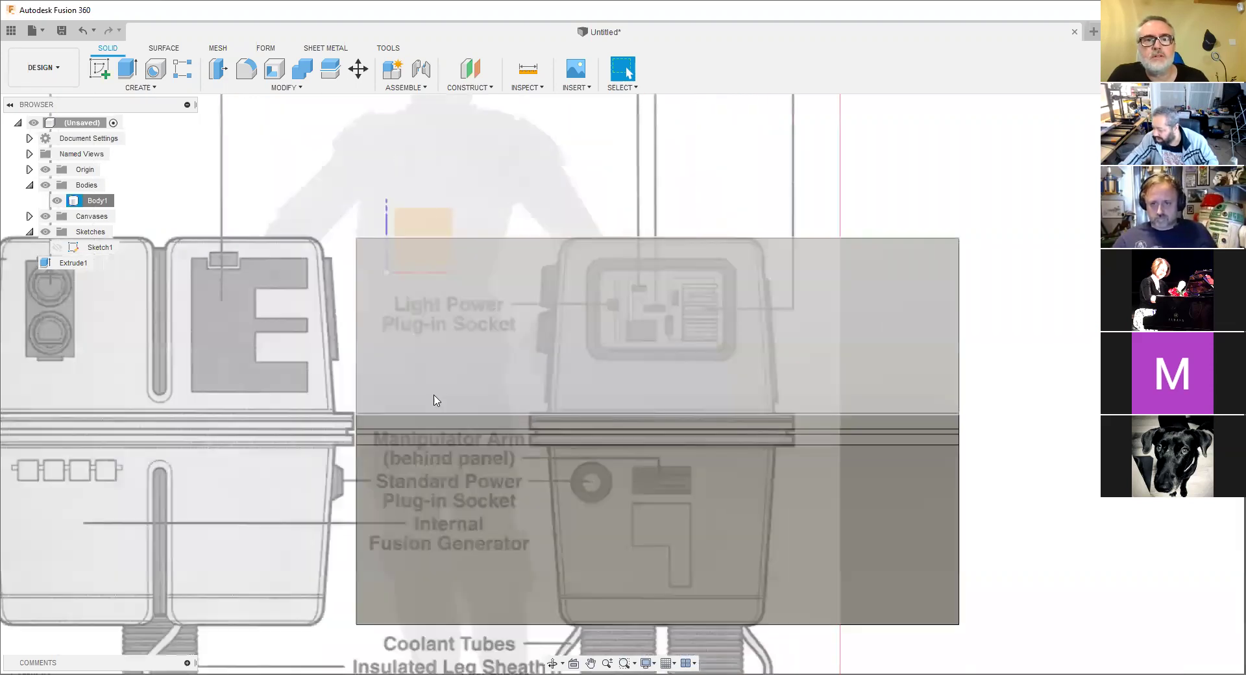
scroll(460, 433, "down", 3)
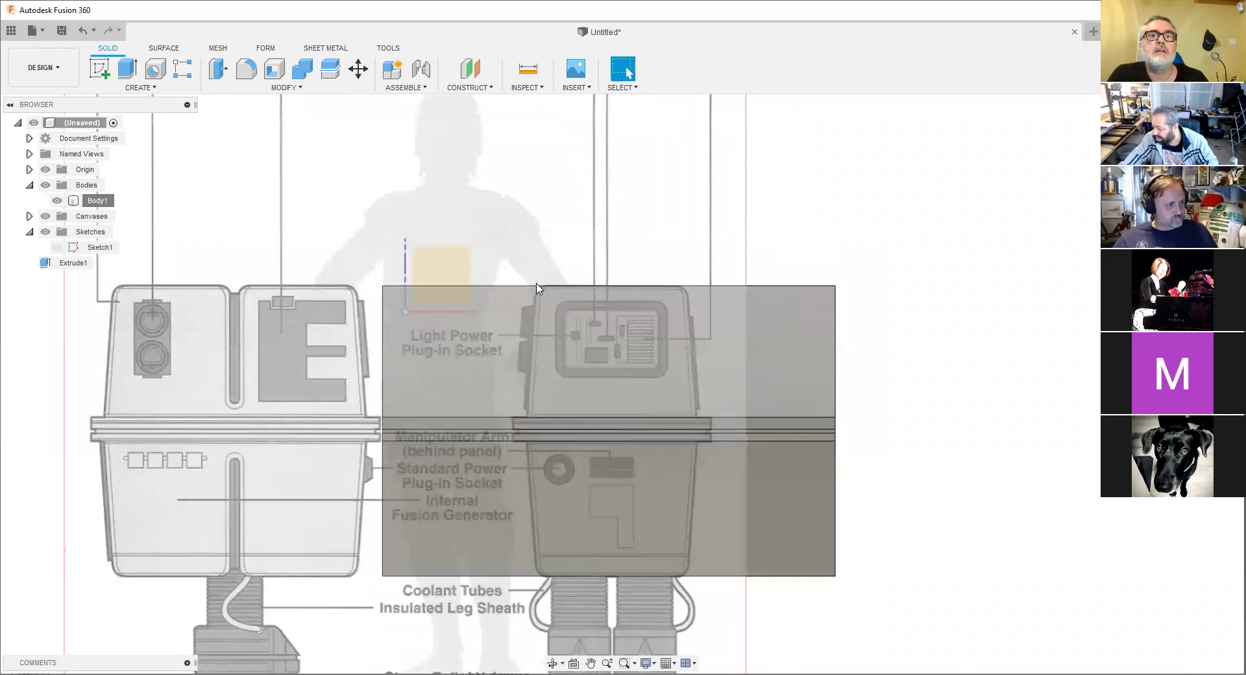
key("Escape")
left_click(530, 318)
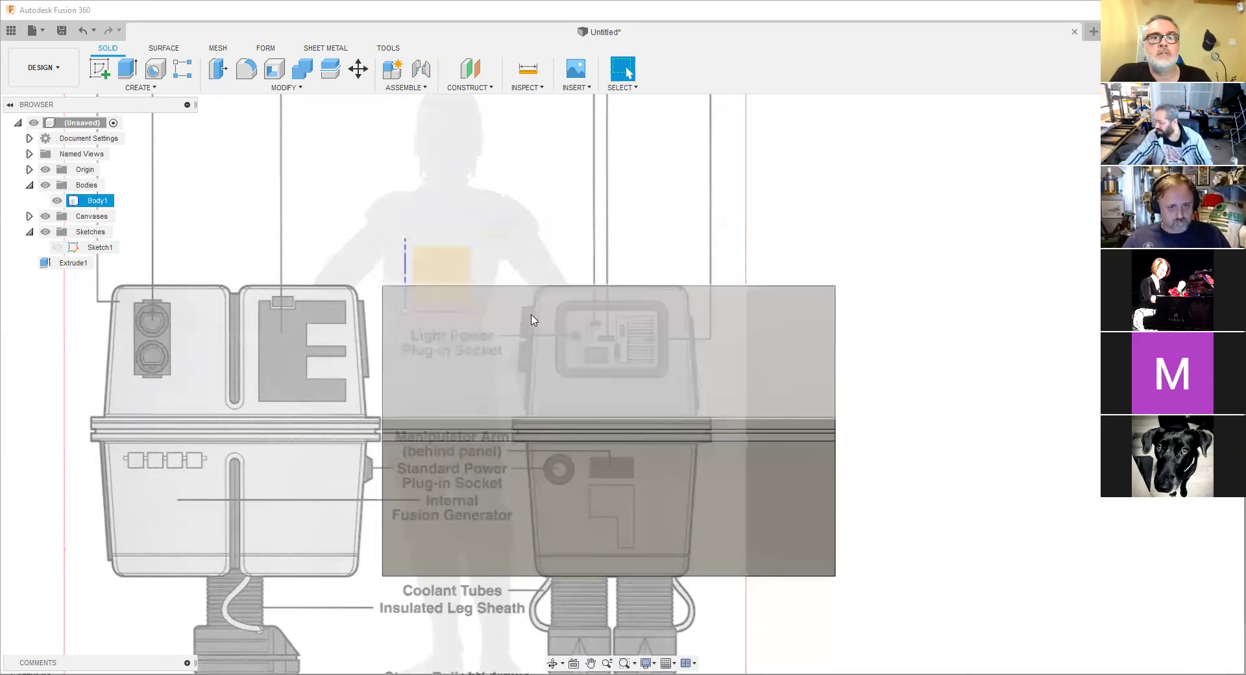
Hide the extruded body so that the blueprint's front view is unobstructed.
left_click(97, 200)
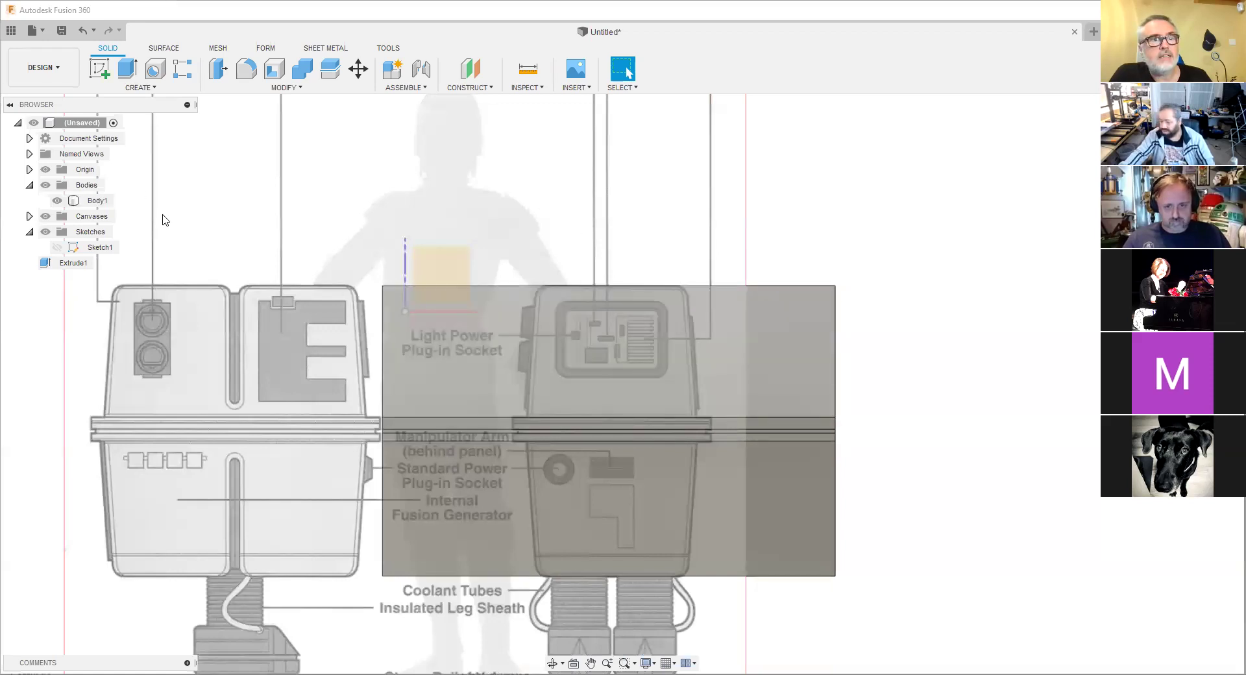
left_click(70, 202)
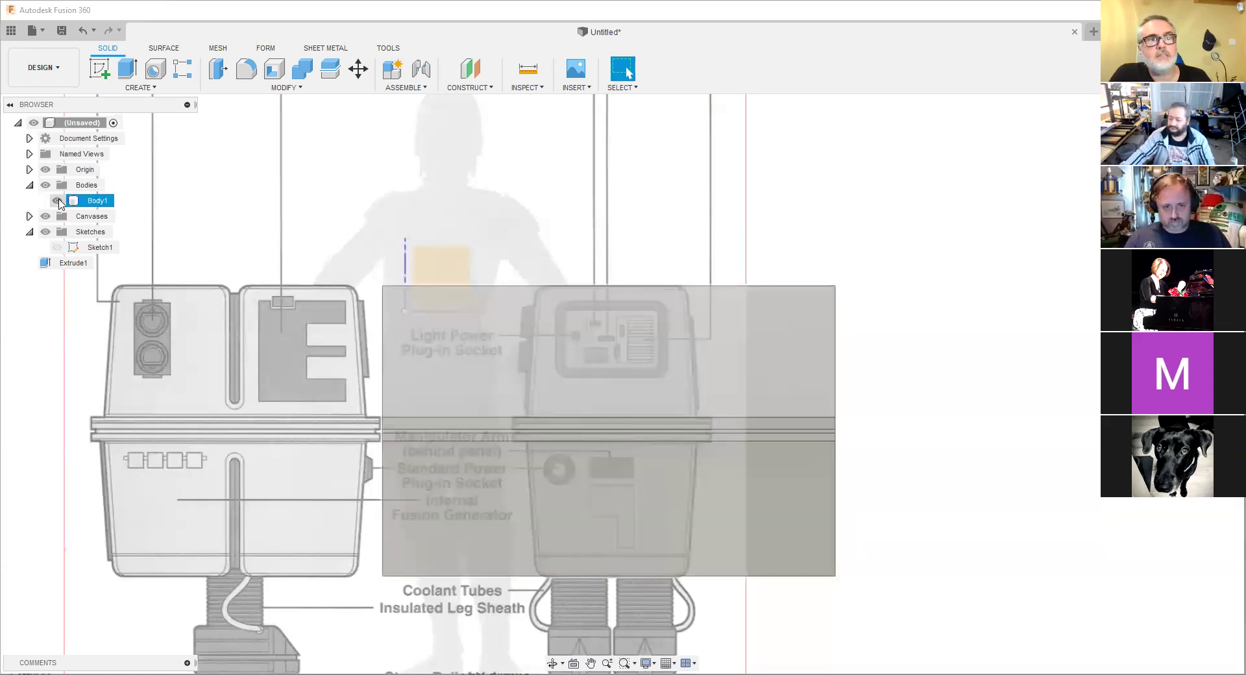
left_click(58, 201)
left_click(58, 202)
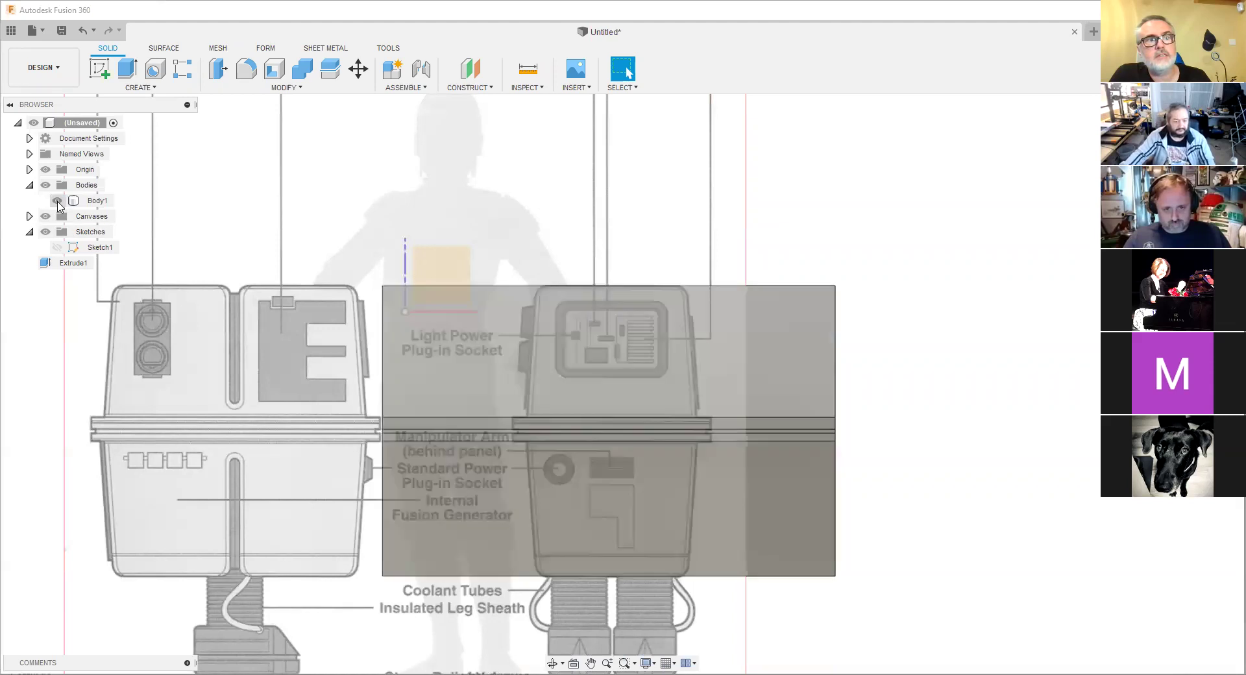
left_click(58, 202)
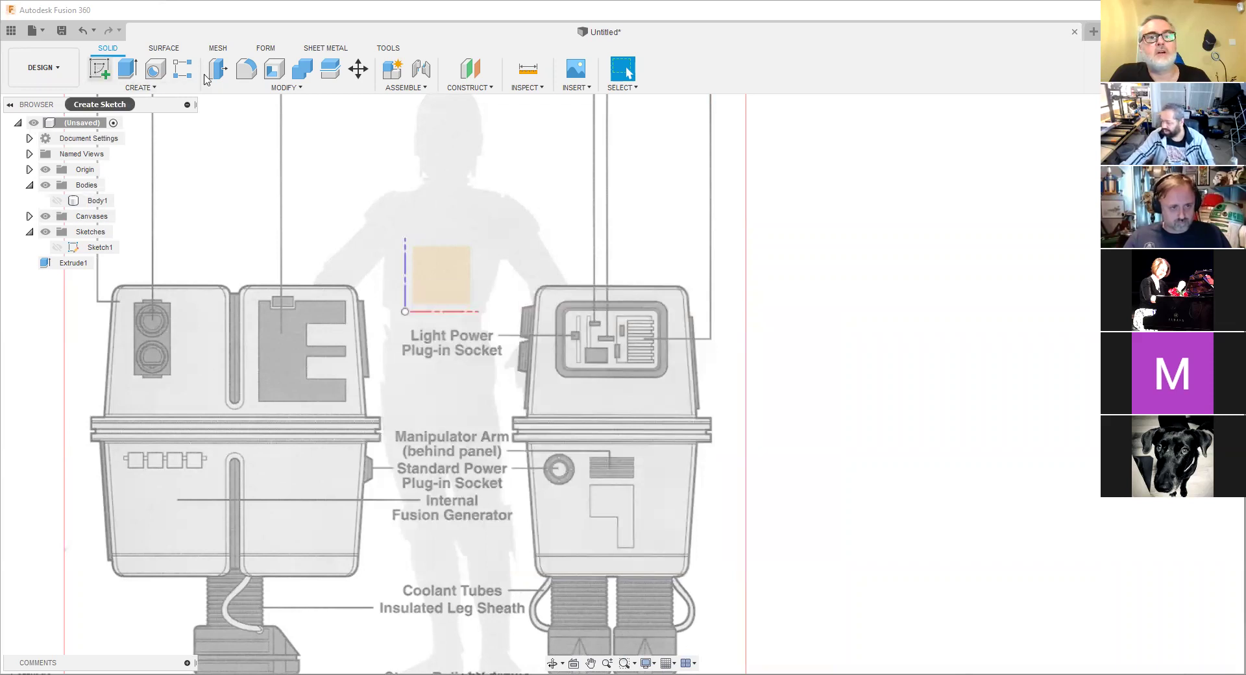
Start a sketch on the blueprint's plane and draw a horizontal line about 99 mm long across the top edge of the front view's waist band.
left_click(458, 266)
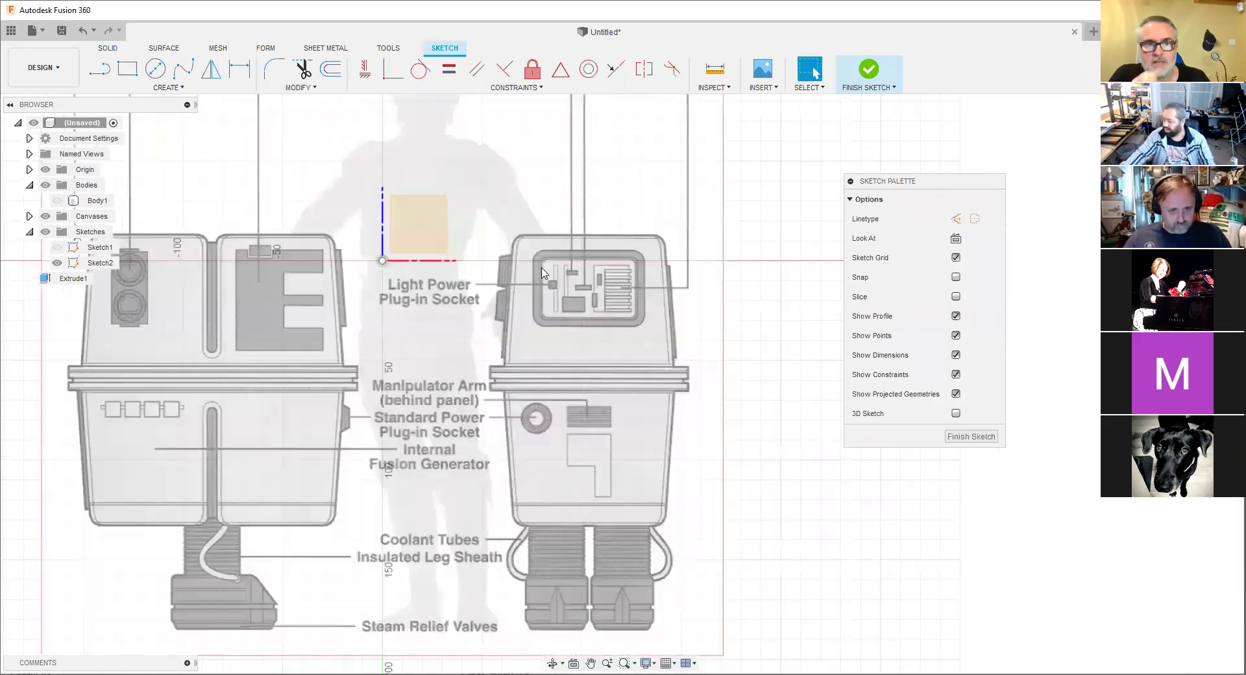
scroll(544, 273, "up", 2)
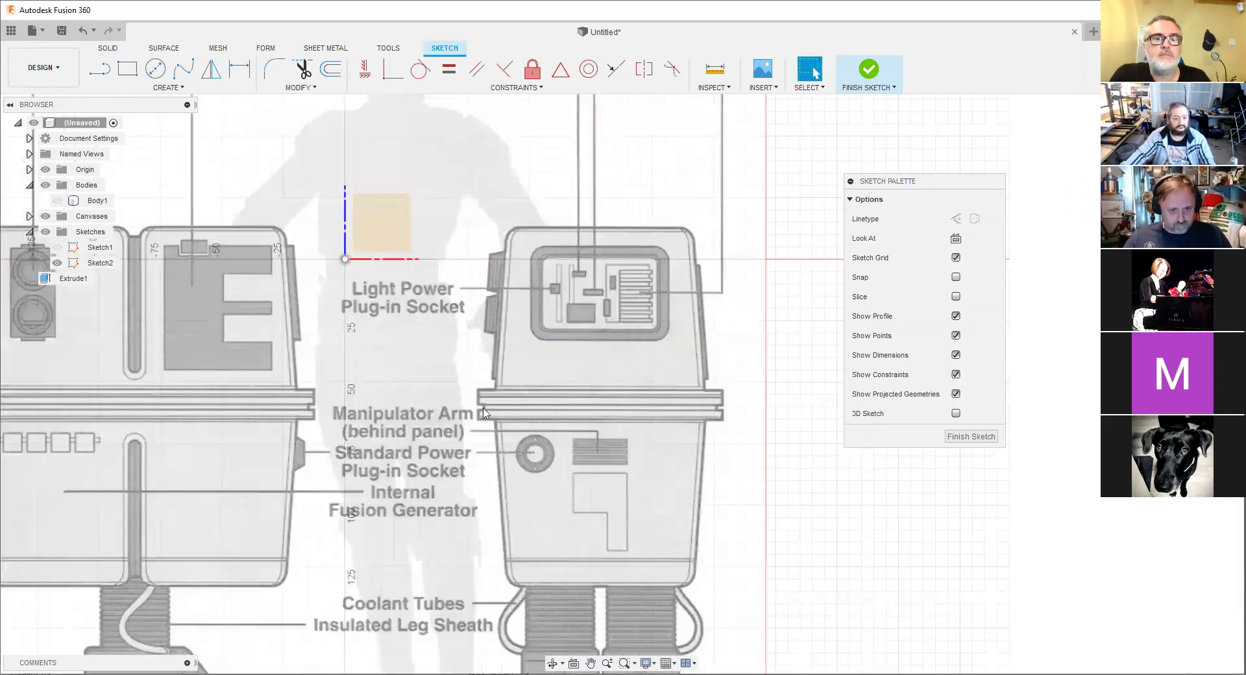
key("l")
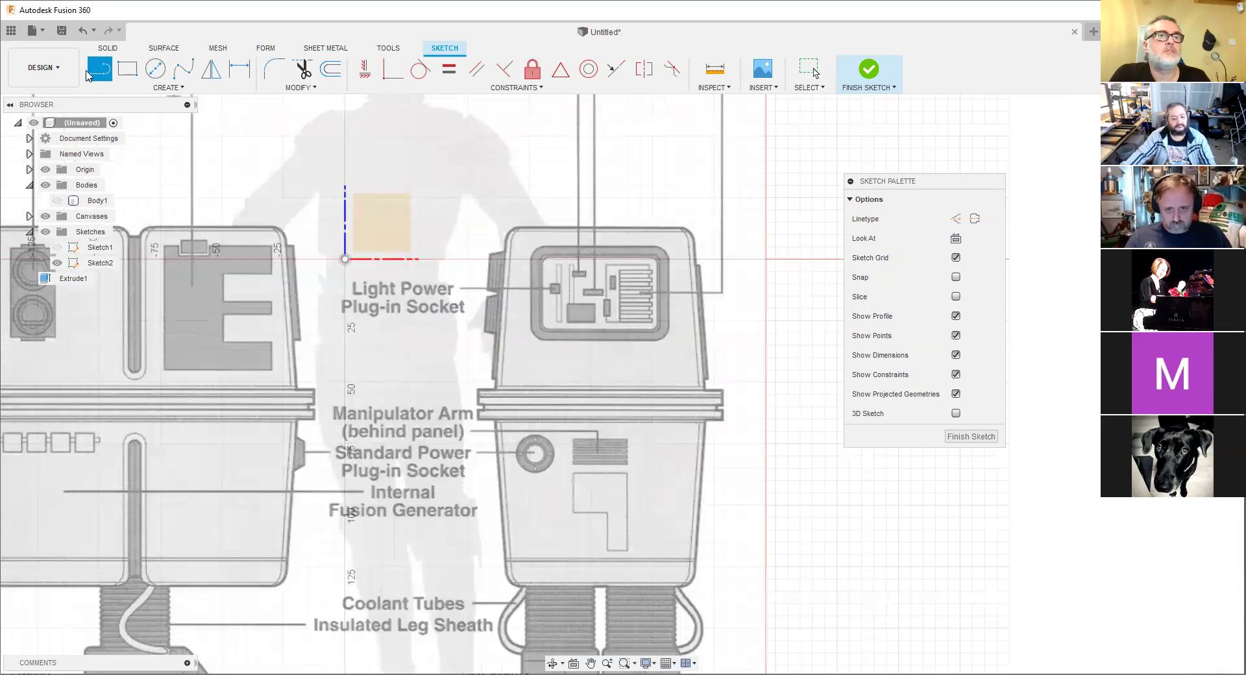
scroll(504, 361, "up", 2)
scroll(469, 430, "up", 2)
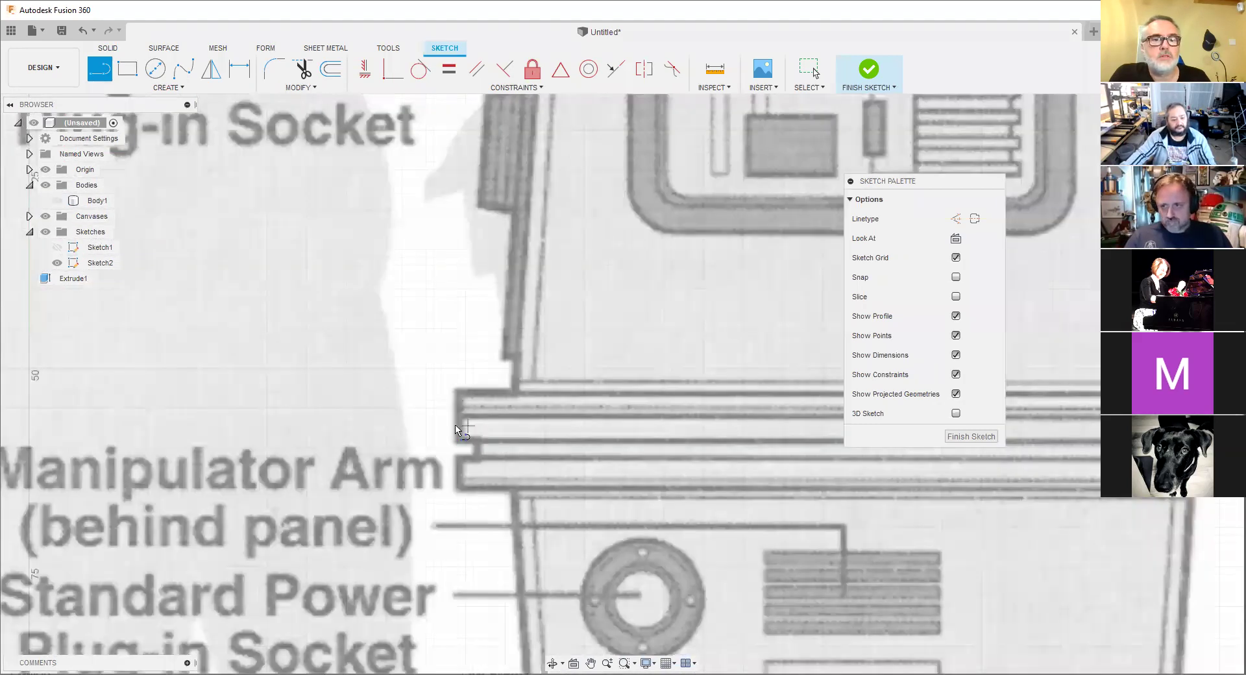
scroll(328, 366, "up", 2)
scroll(325, 360, "up", 2)
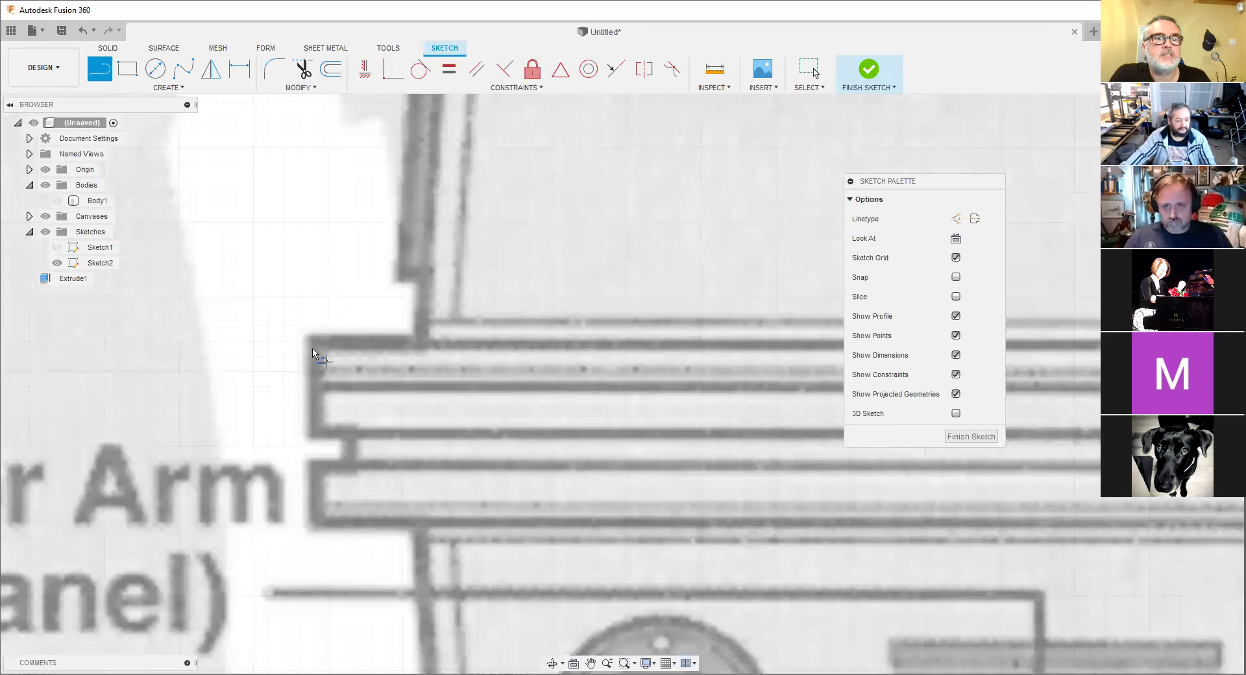
scroll(312, 334, "up", 2)
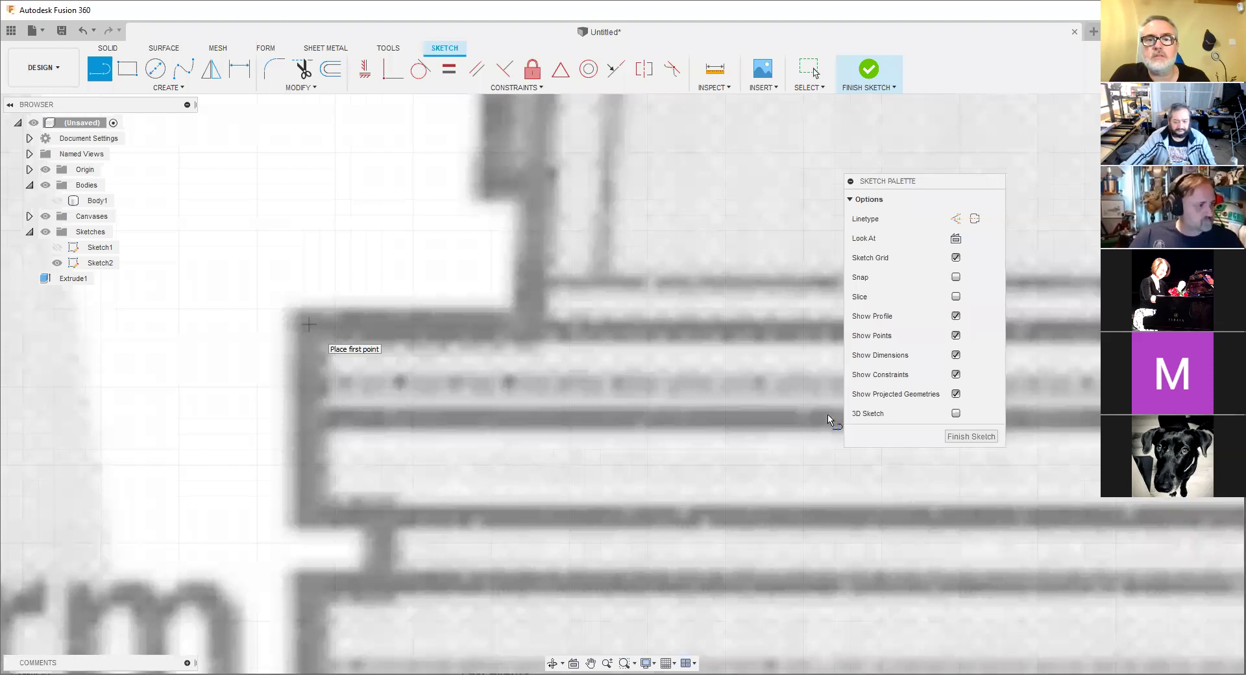
scroll(825, 421, "down", 5)
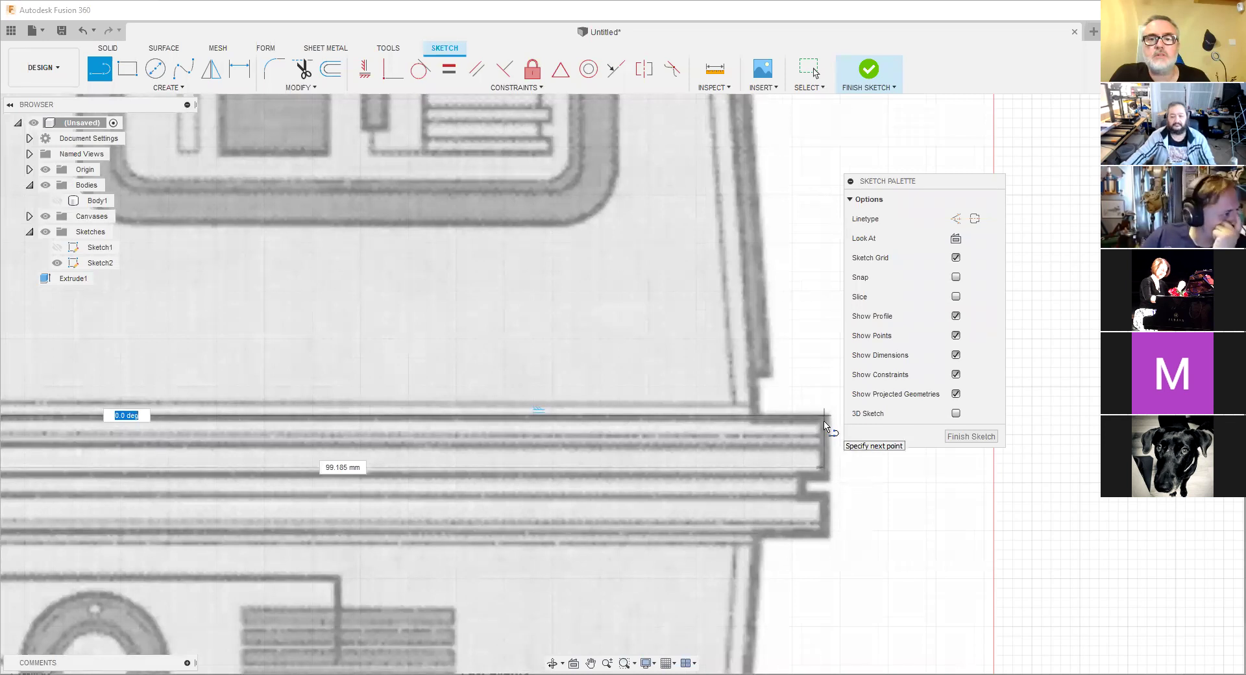
left_click(824, 421)
left_click(827, 396)
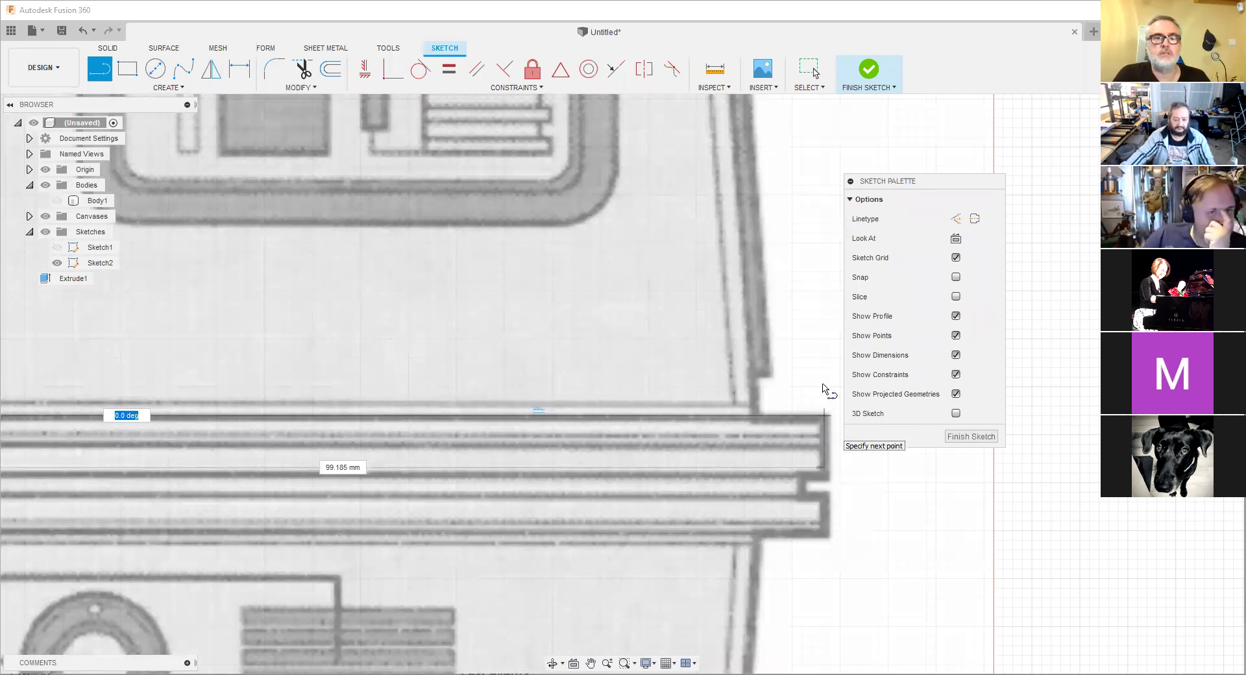
Draw a vertical centre line about 98 mm long upward from the midpoint of the waist band line.
scroll(459, 448, "down", 5)
scroll(523, 387, "down", 1)
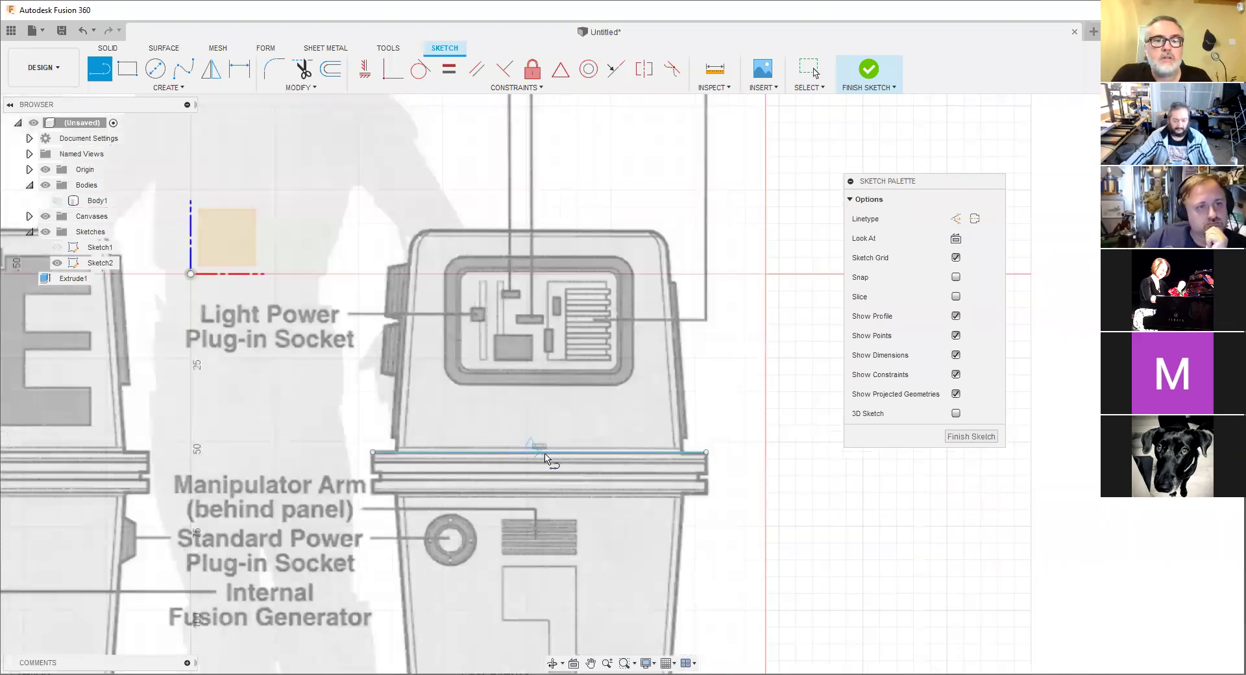
scroll(519, 454, "up", 2)
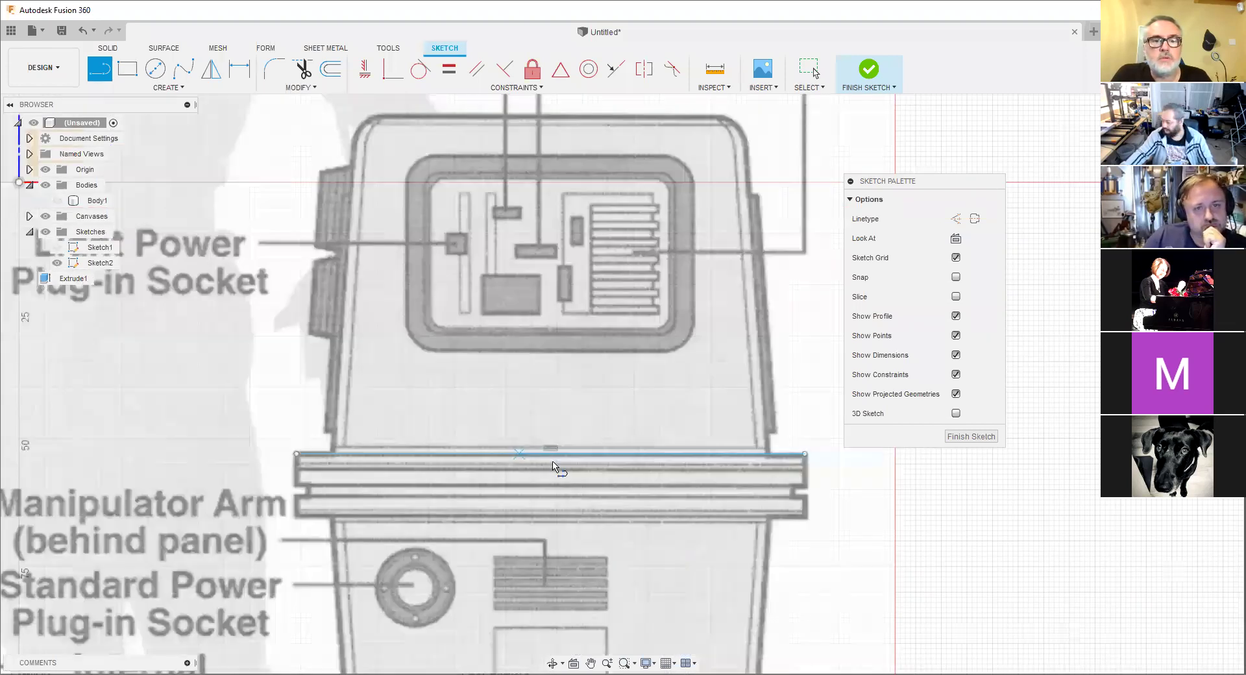
scroll(563, 461, "up", 2)
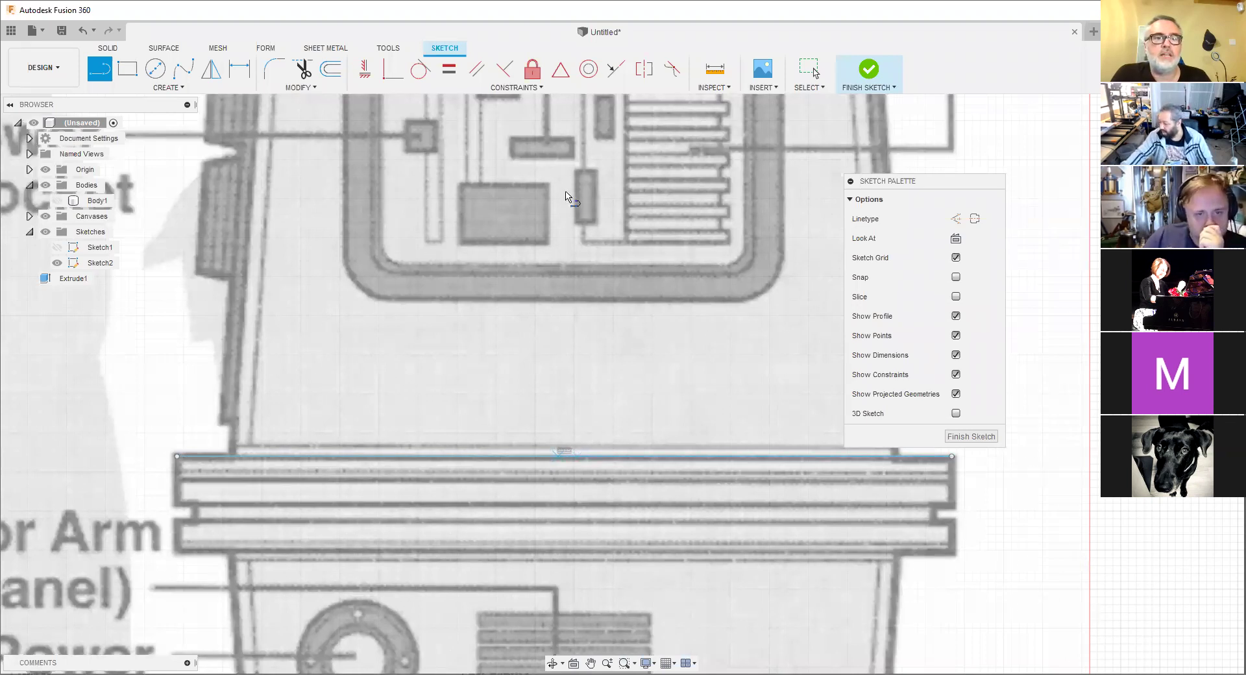
scroll(566, 194, "down", 5)
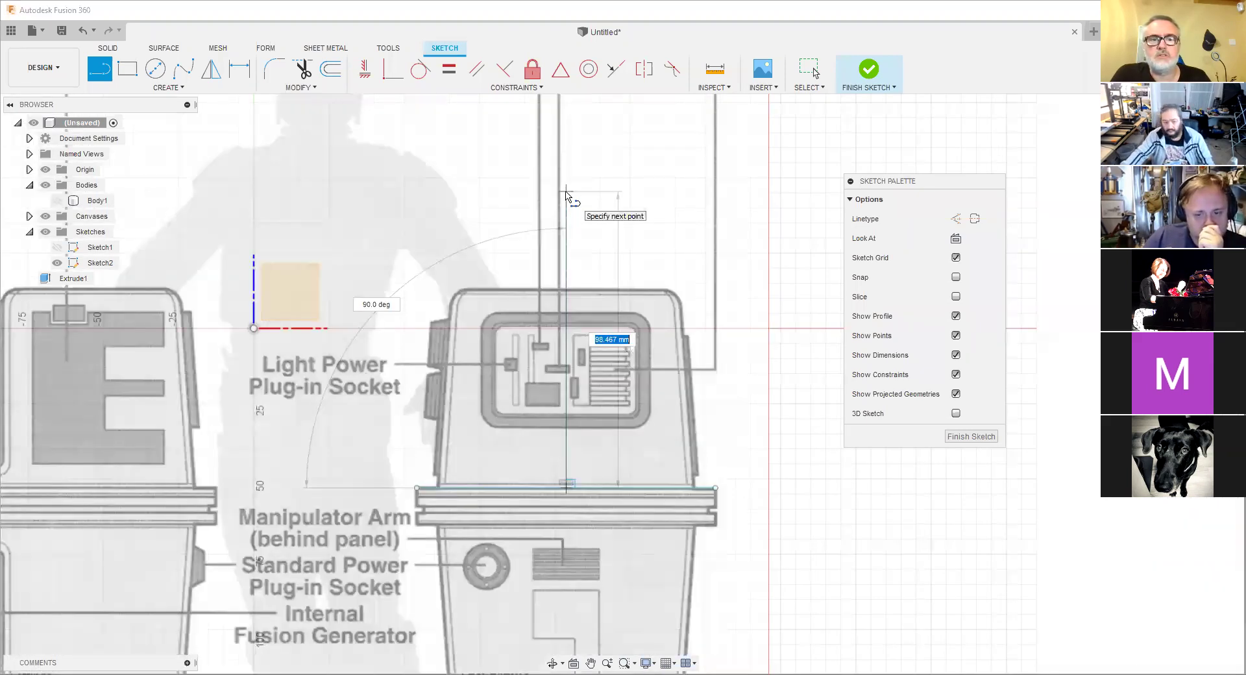
double_click(566, 192)
Draw a horizontal line from the centre line along the body's top edge, extending past its left corner.
scroll(521, 279, "up", 2)
middle_click_drag(549, 360, 541, 347)
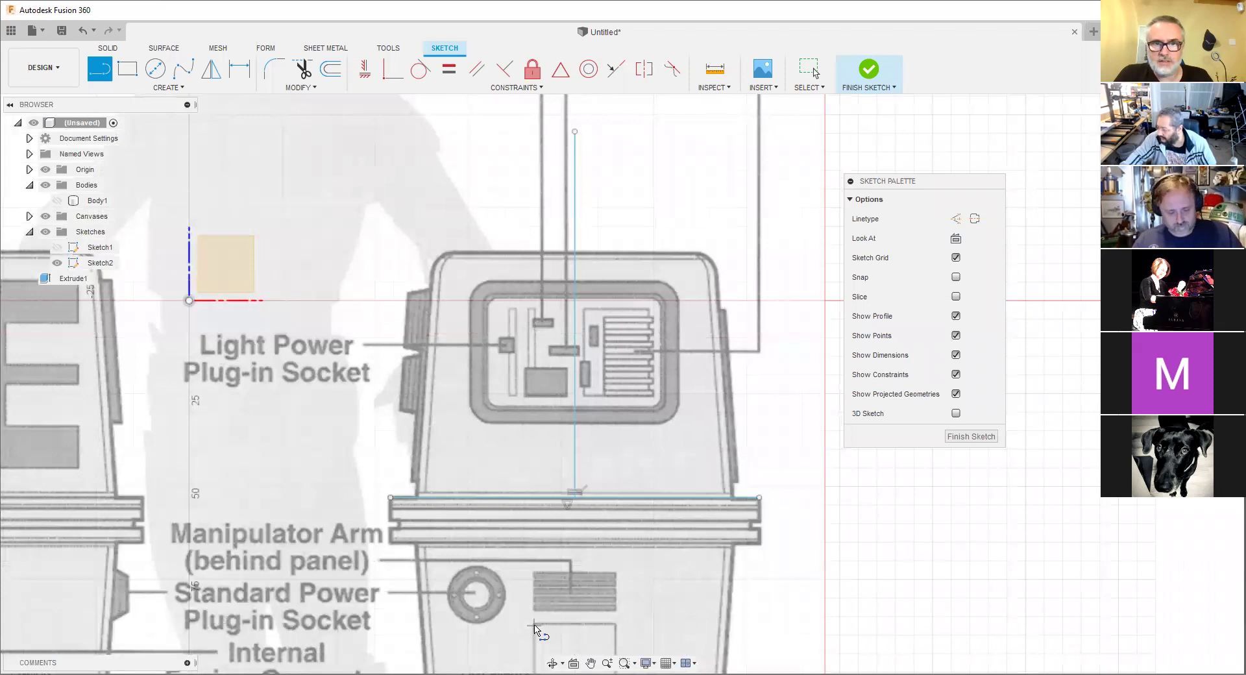
scroll(568, 225, "up", 1)
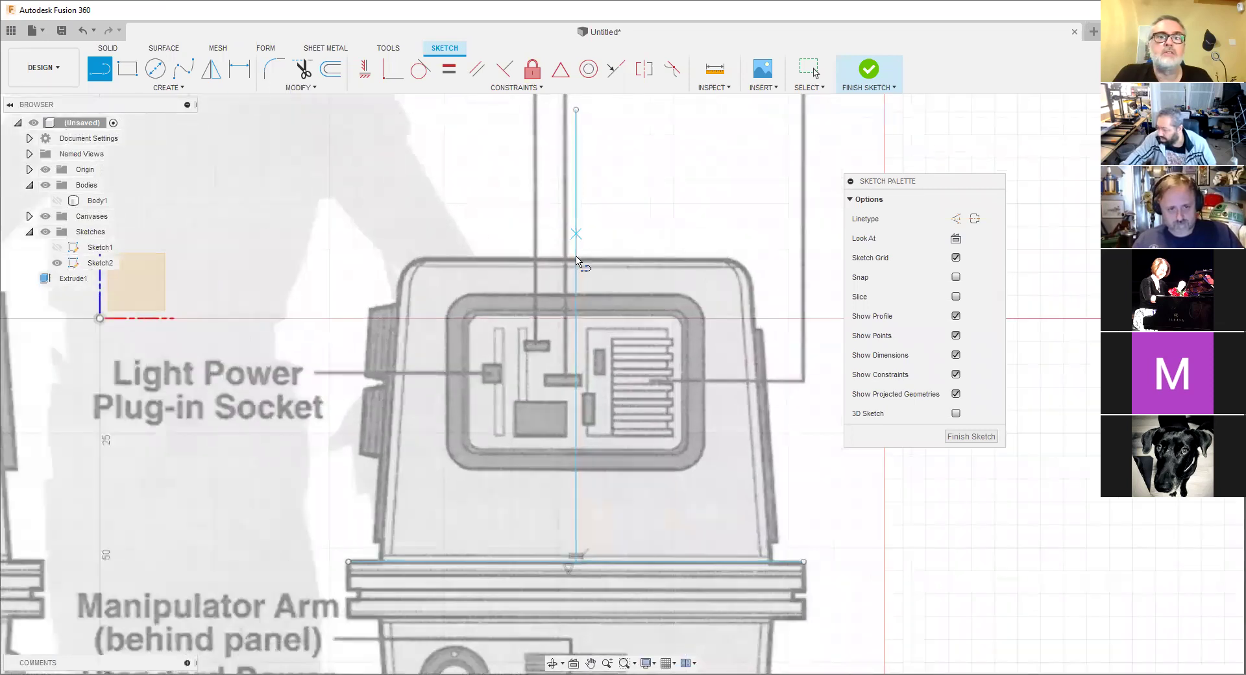
scroll(576, 259, "up", 1)
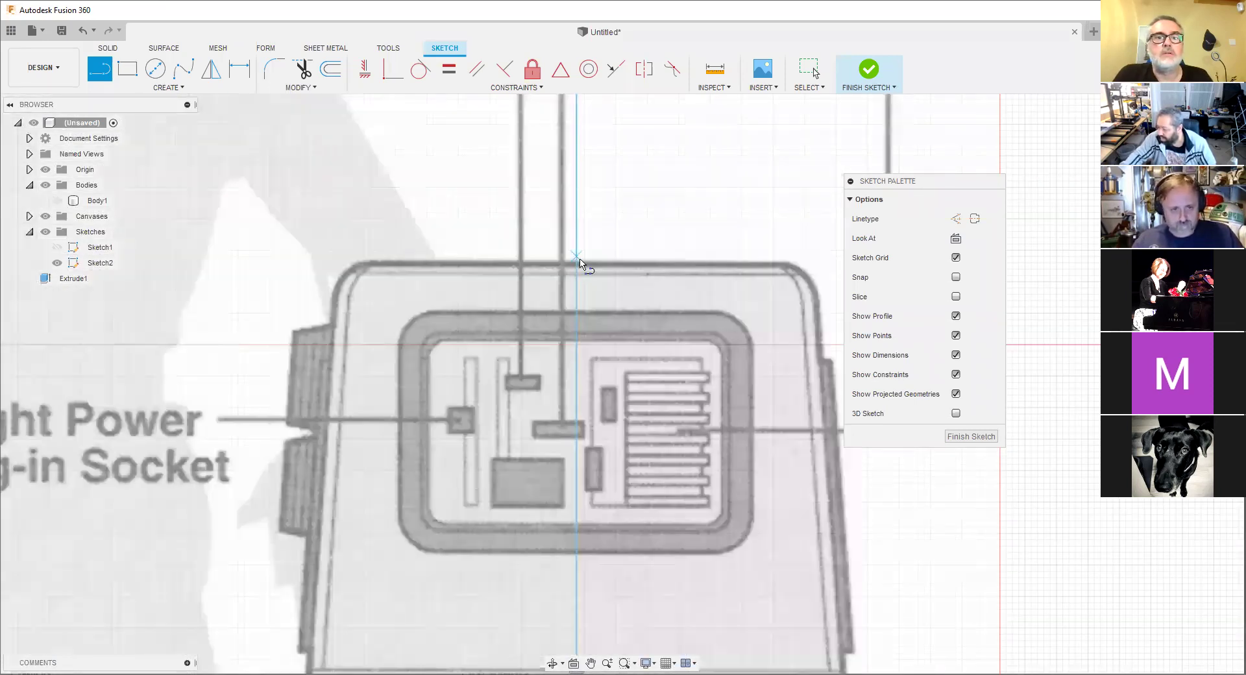
scroll(577, 259, "up", 2)
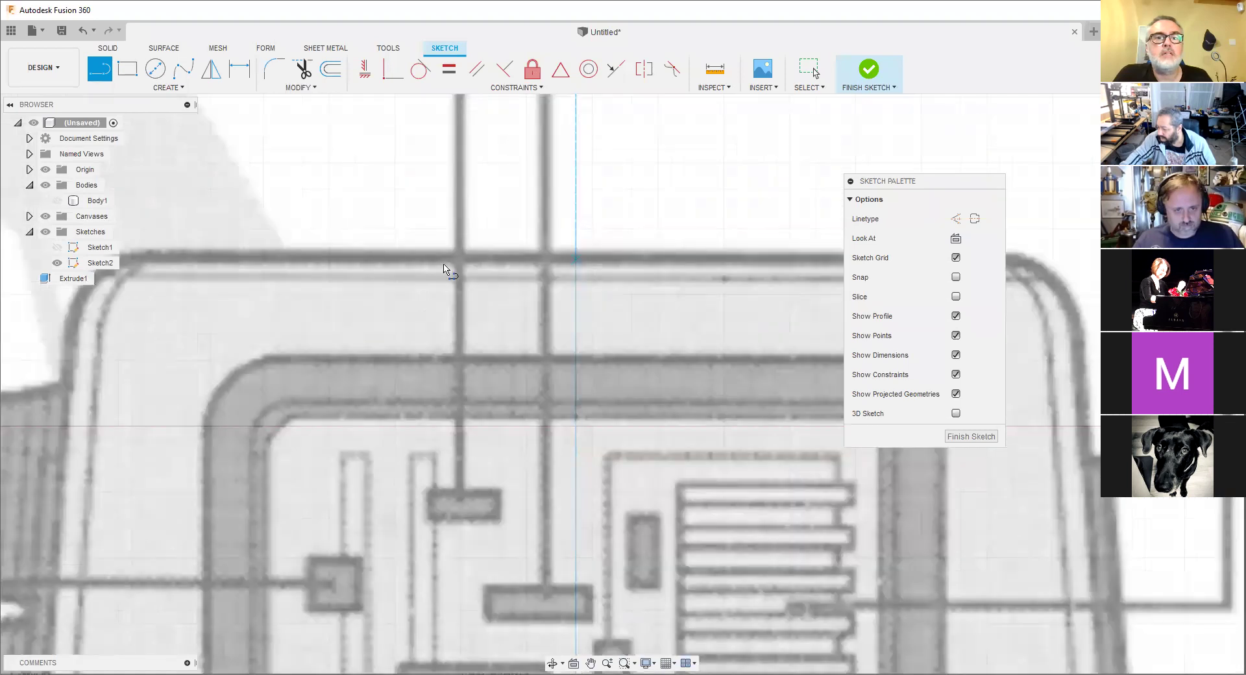
scroll(273, 244, "up", 2)
left_click(274, 242)
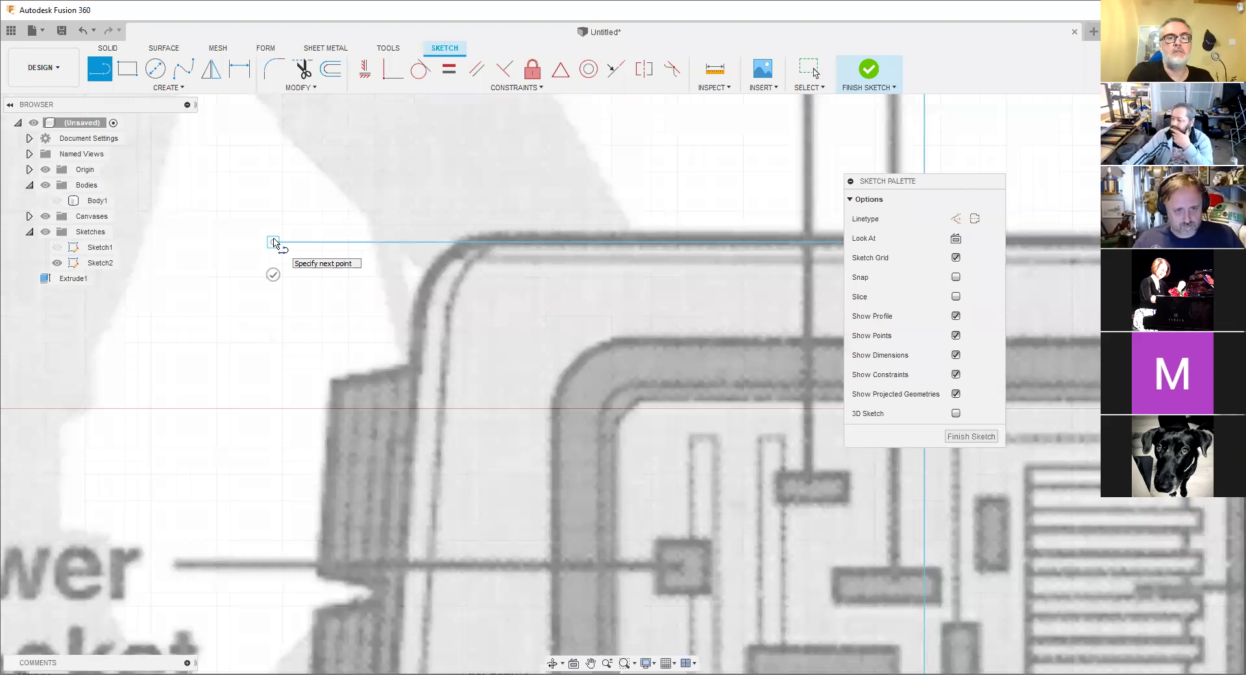
key("Escape")
Trace the upper body's sloping left side with a line from the waist band line up to the top edge line.
scroll(360, 297, "down", 1)
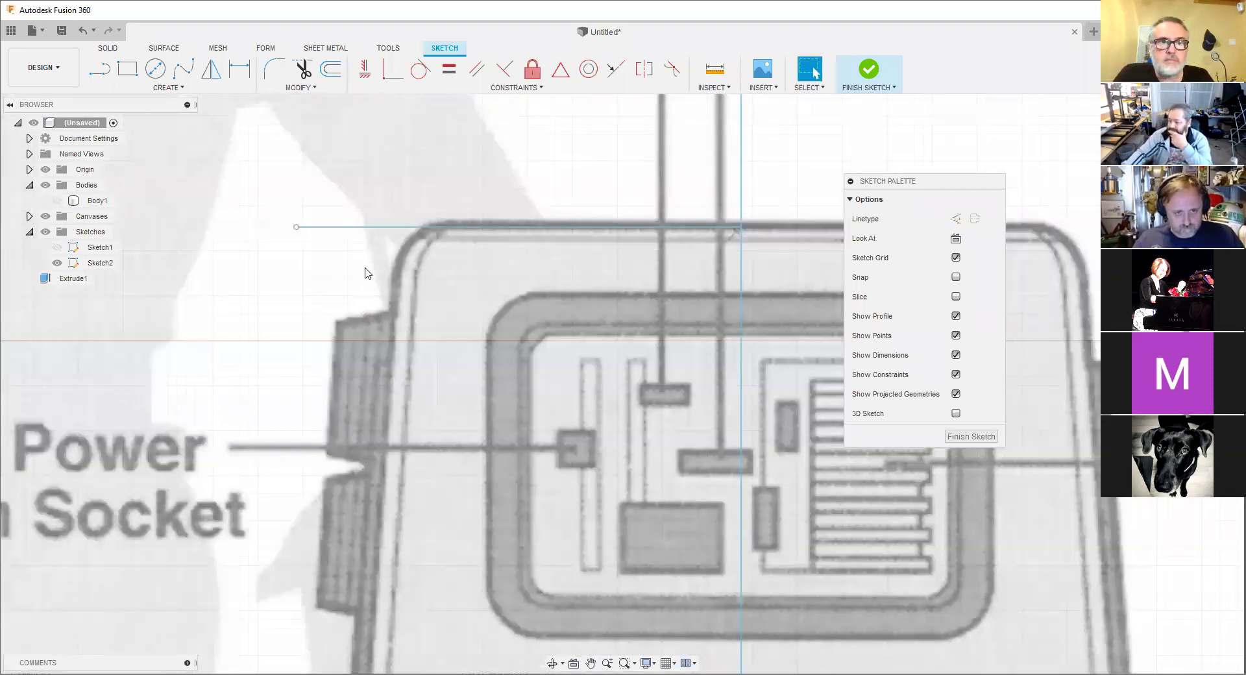
scroll(366, 273, "down", 1)
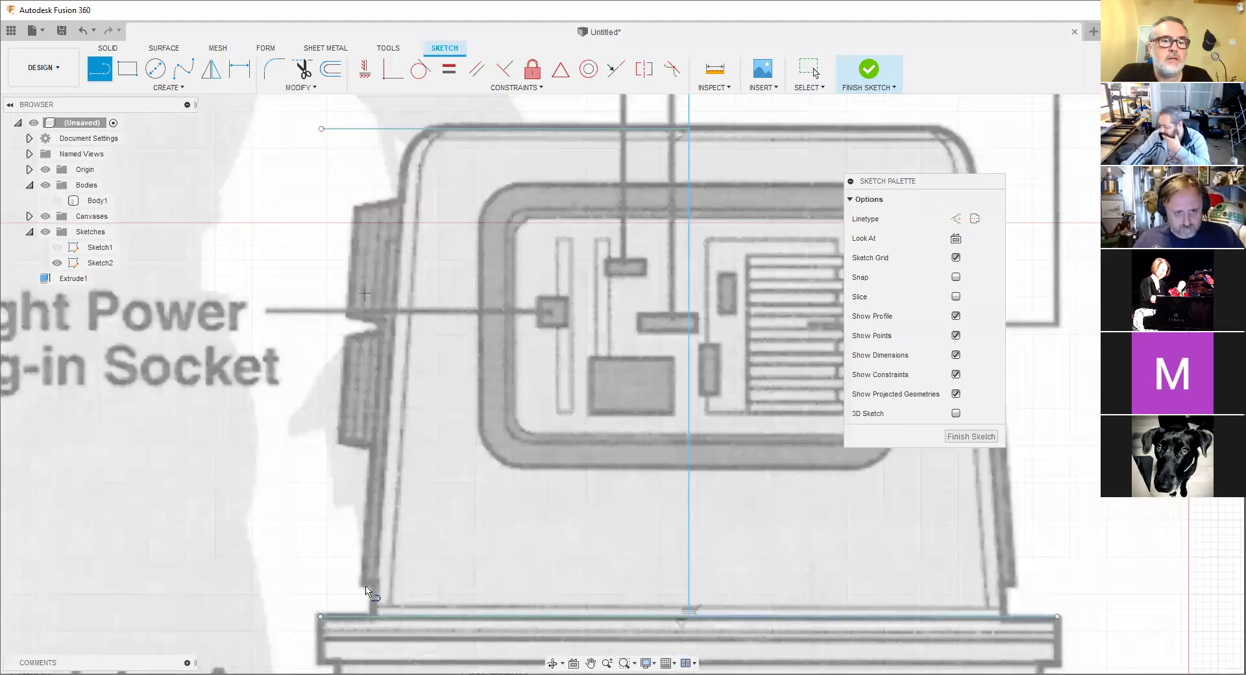
scroll(369, 625, "up", 2)
scroll(369, 624, "up", 2)
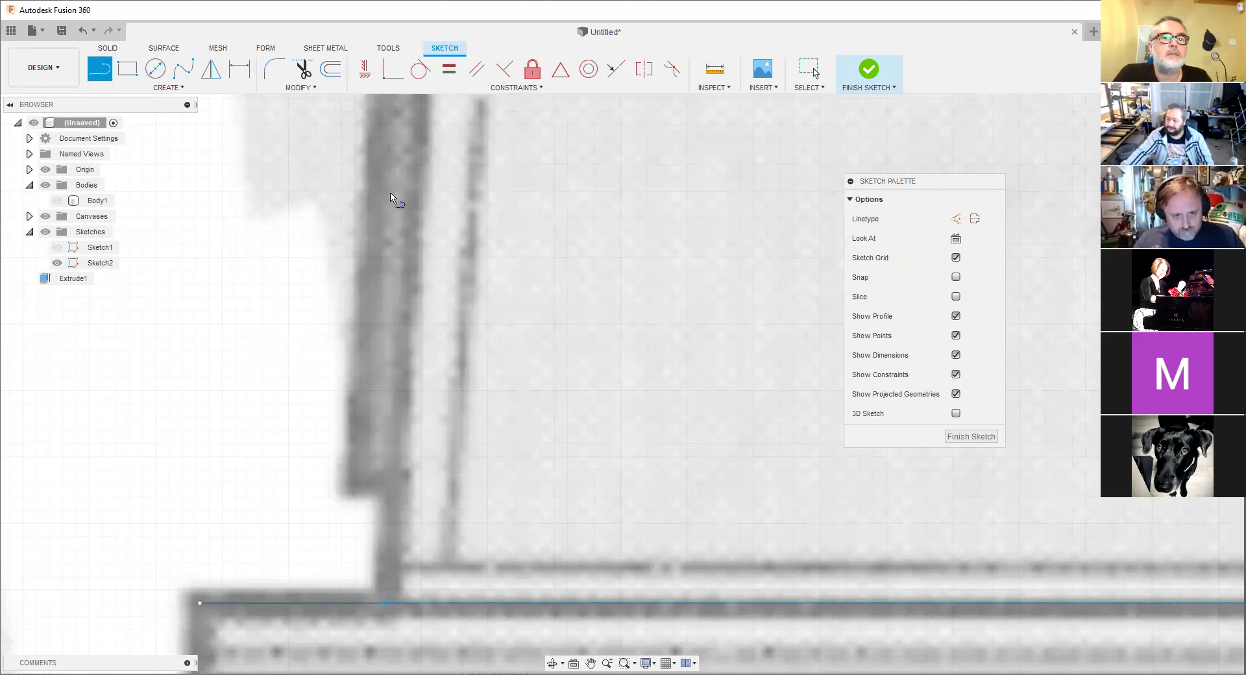
scroll(409, 320, "down", 5)
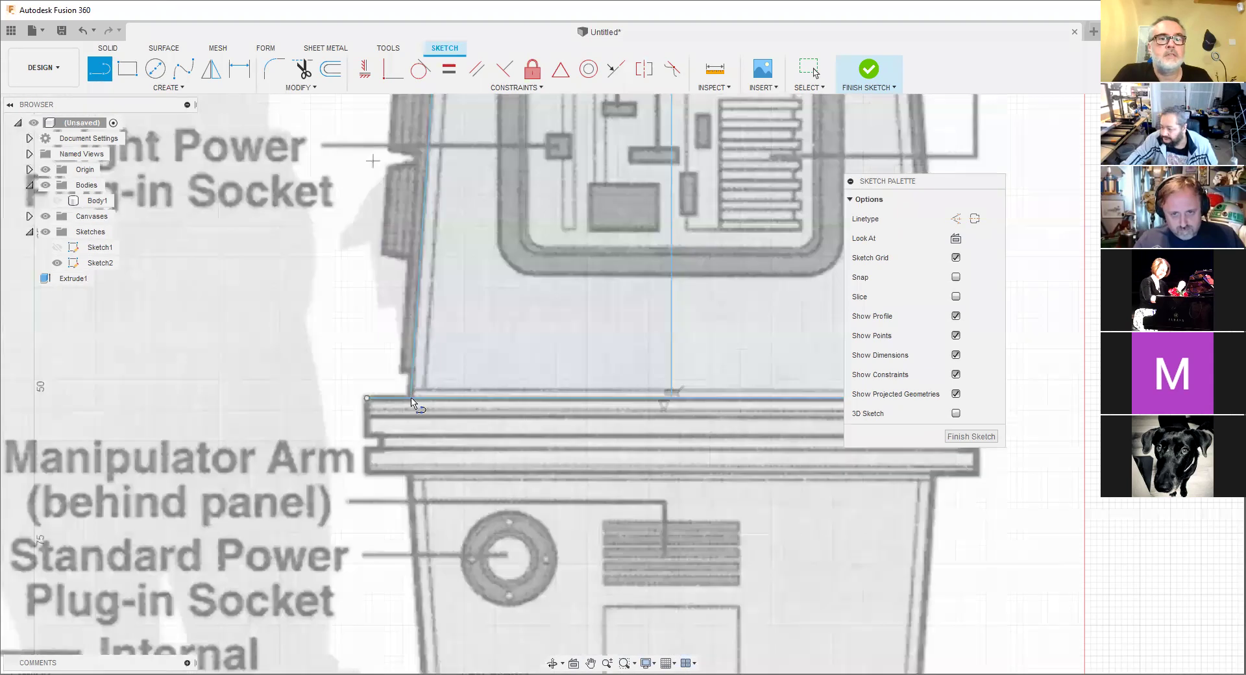
Trace the left end of the waist band's upper rim from its outer corner down and then inward to the groove.
scroll(398, 388, "up", 2)
scroll(365, 354, "up", 3)
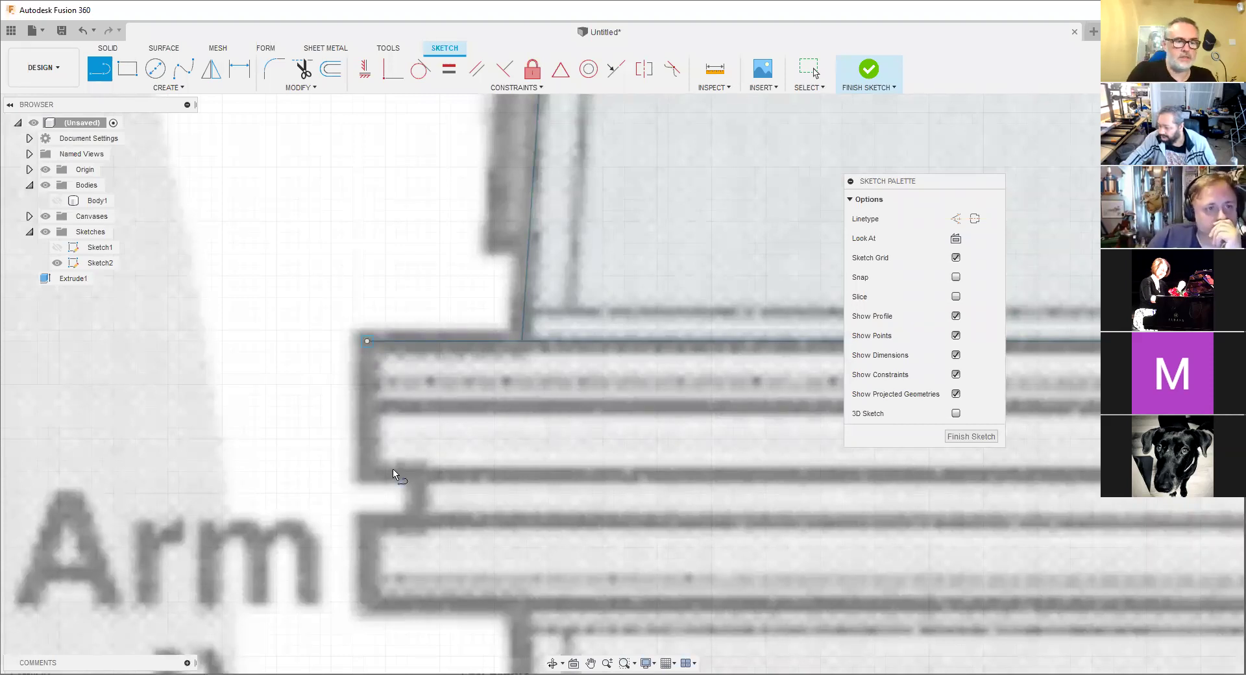
scroll(365, 285, "up", 2)
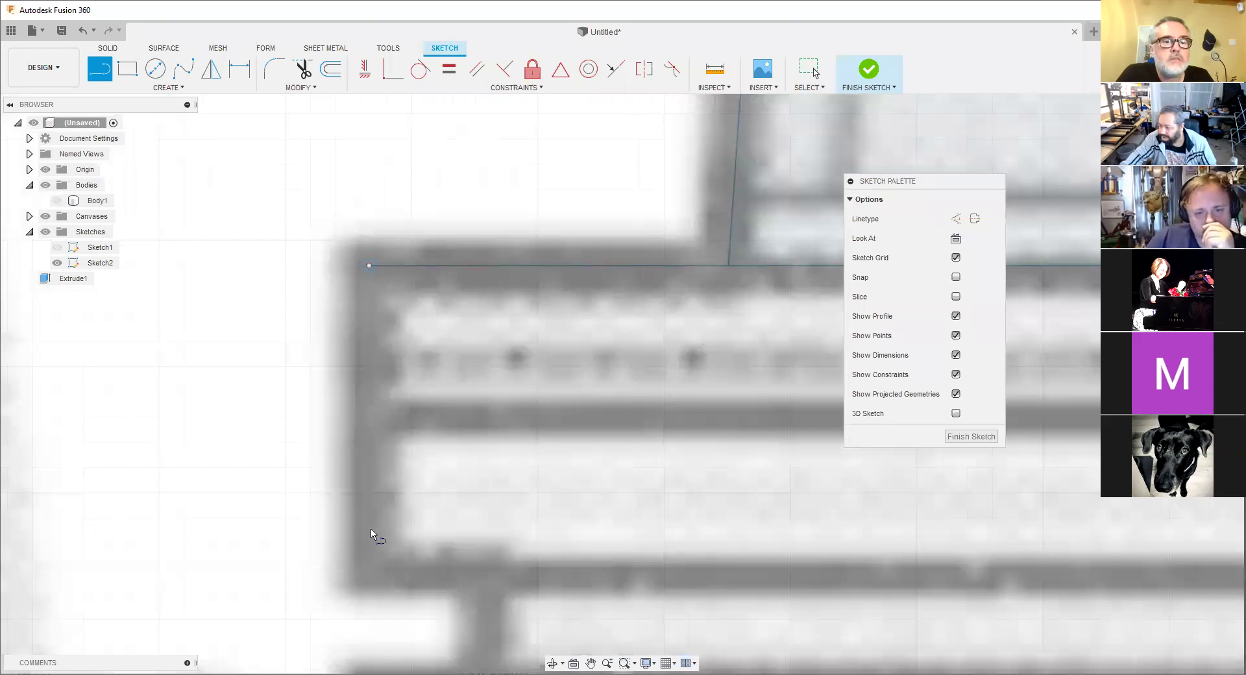
left_click(369, 579)
left_click(481, 580)
middle_click_drag(481, 579, 464, 222)
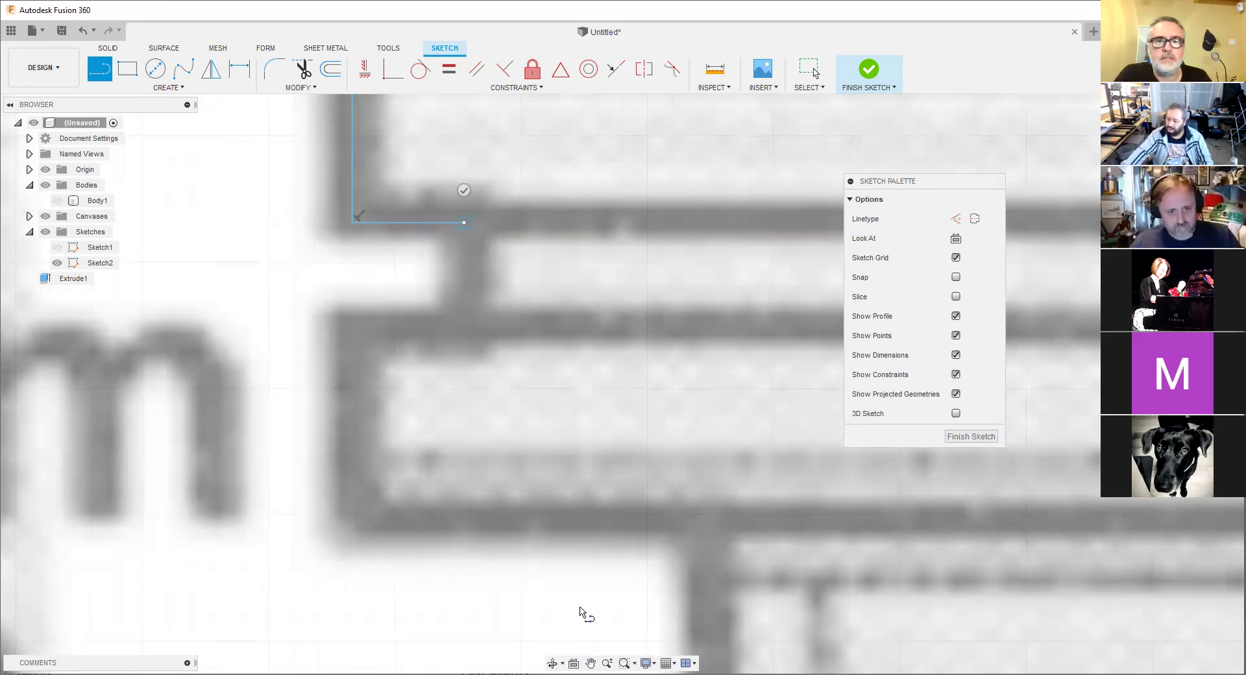
Continue the profile around the groove and lower rim, then down the lower body's sloping left side past its bottom corner.
scroll(581, 607, "down", 5)
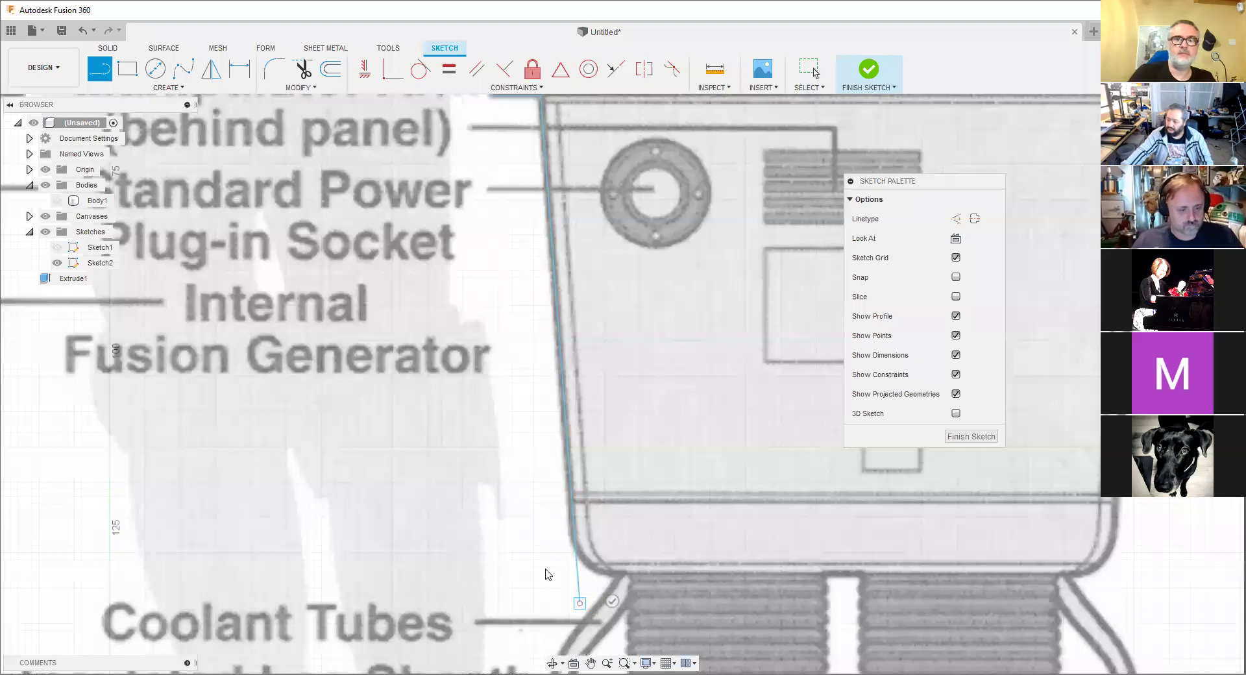
scroll(548, 574, "down", 3)
key("Escape")
Draw a horizontal line along the lower body's bottom edge, reaching the sloped left side and extending past the right side.
scroll(536, 503, "up", 3)
scroll(535, 522, "down", 3)
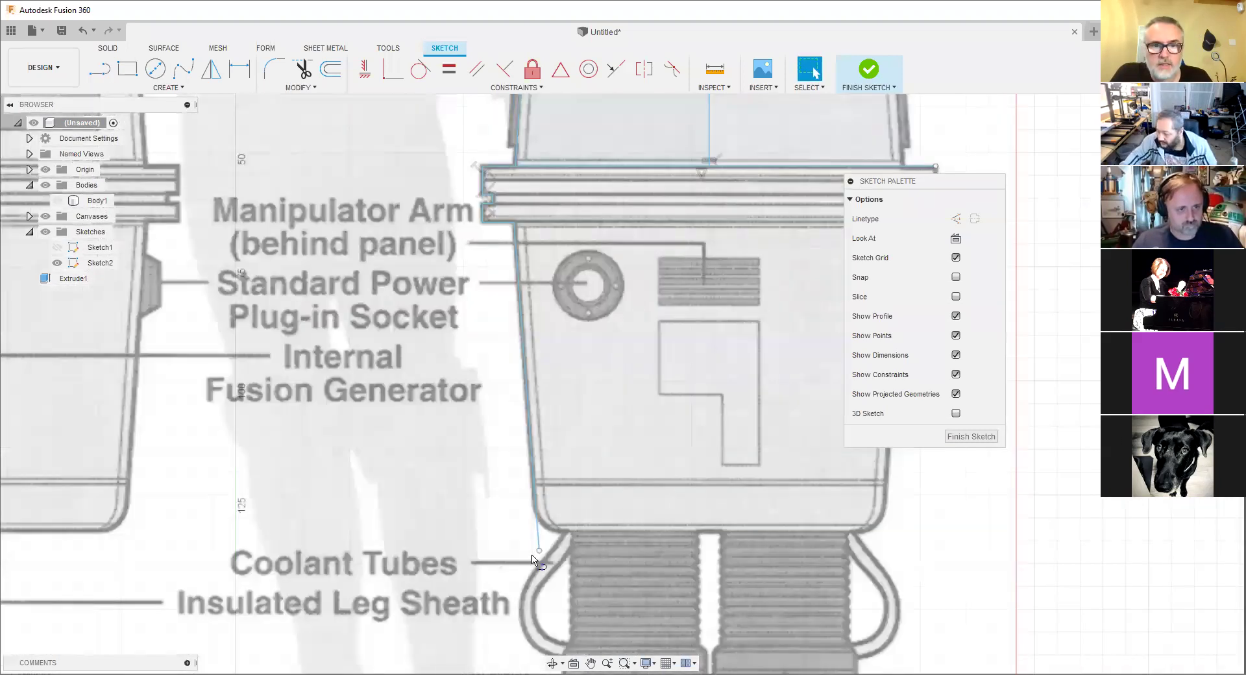
key("l")
scroll(537, 528, "up", 1)
scroll(590, 539, "up", 6)
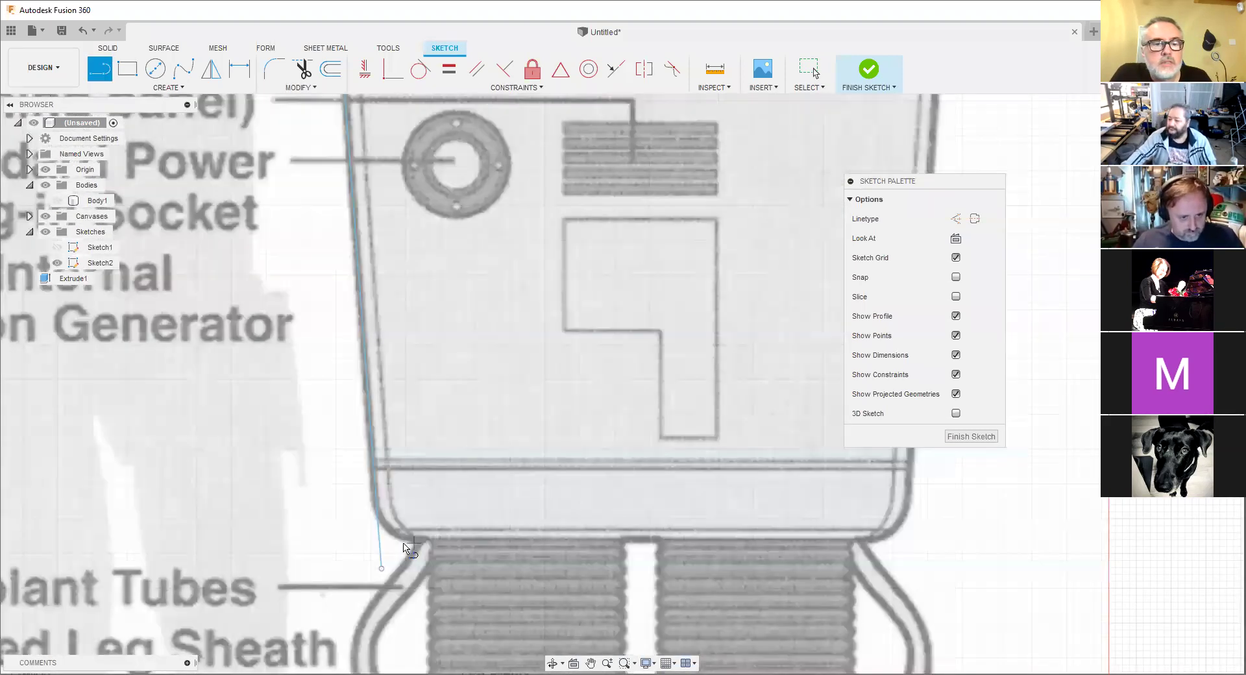
scroll(461, 532, "down", 5)
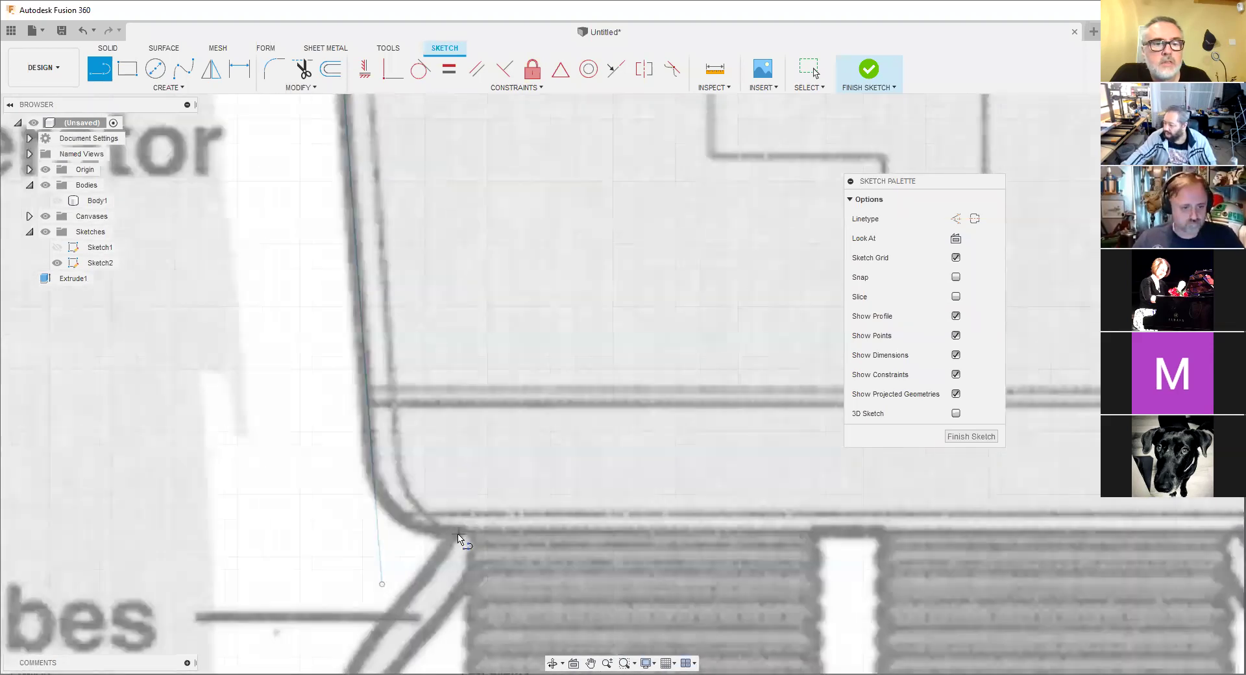
scroll(444, 529, "down", 1)
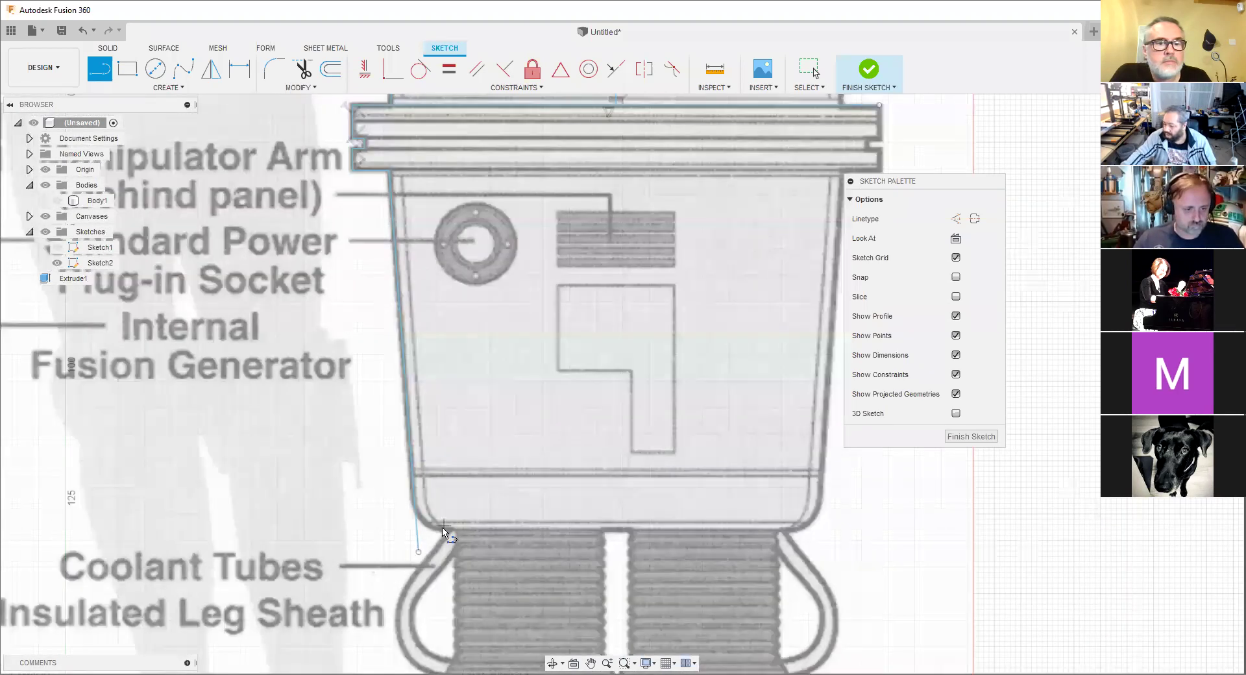
scroll(441, 531, "up", 4)
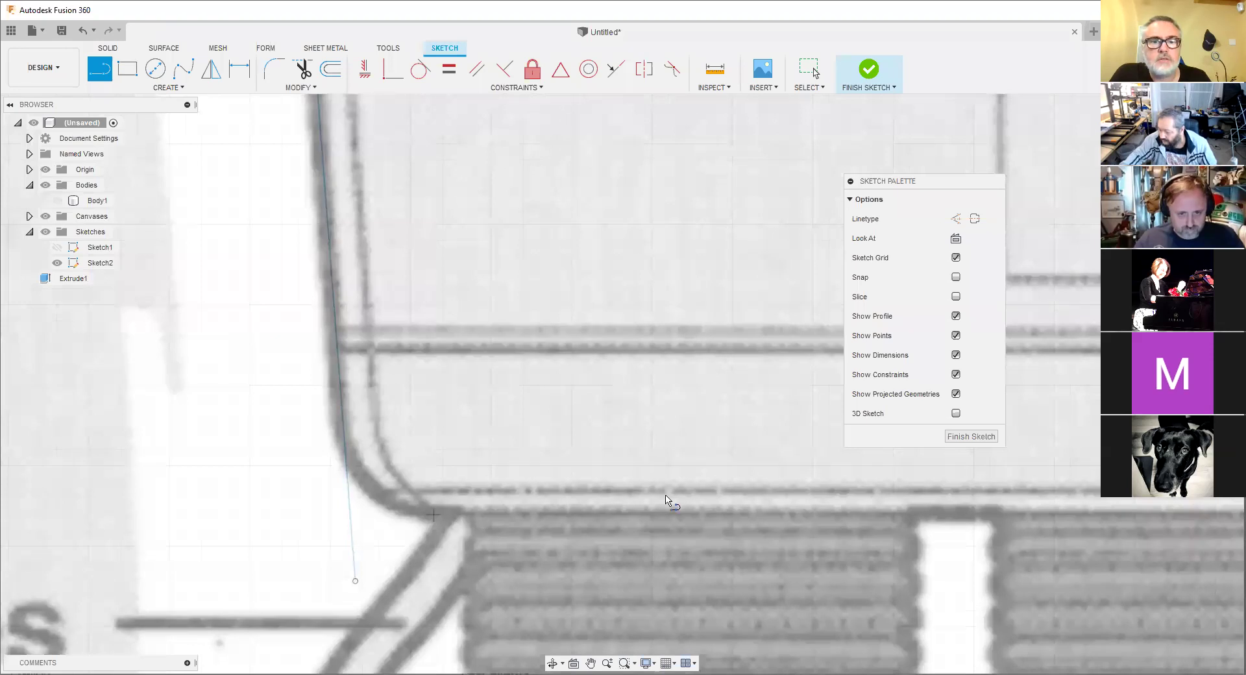
left_click(715, 497)
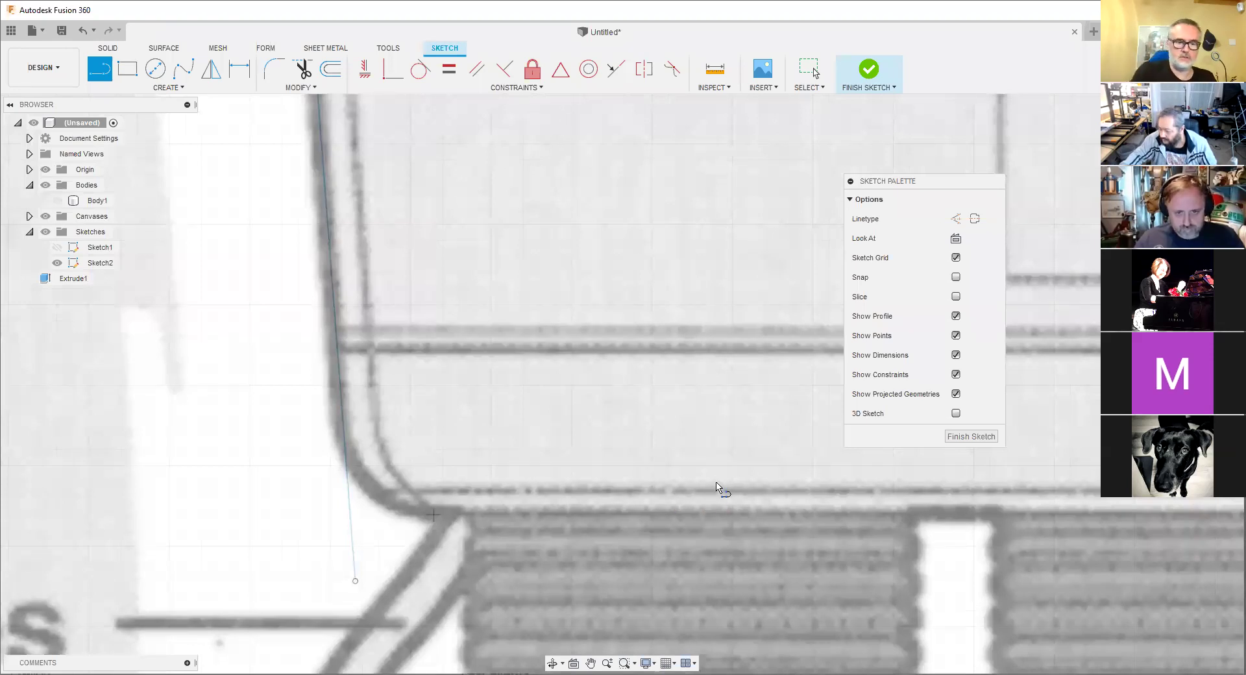
scroll(206, 509, "up", 5)
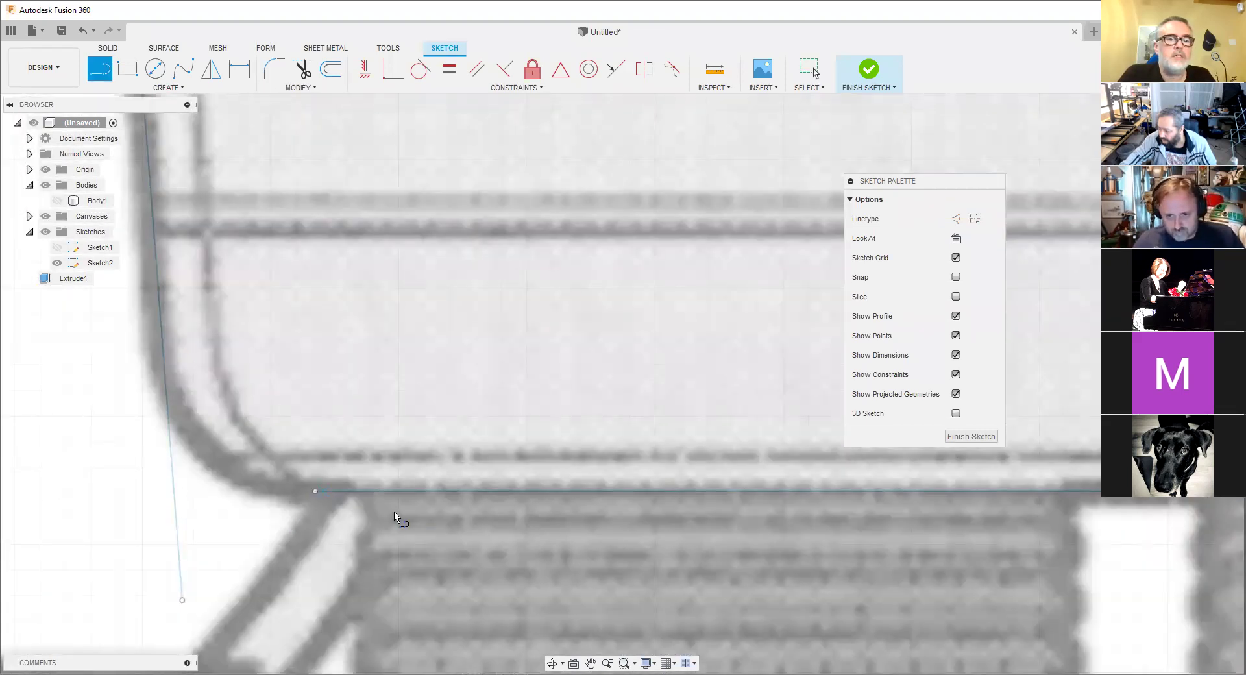
scroll(506, 527, "down", 3)
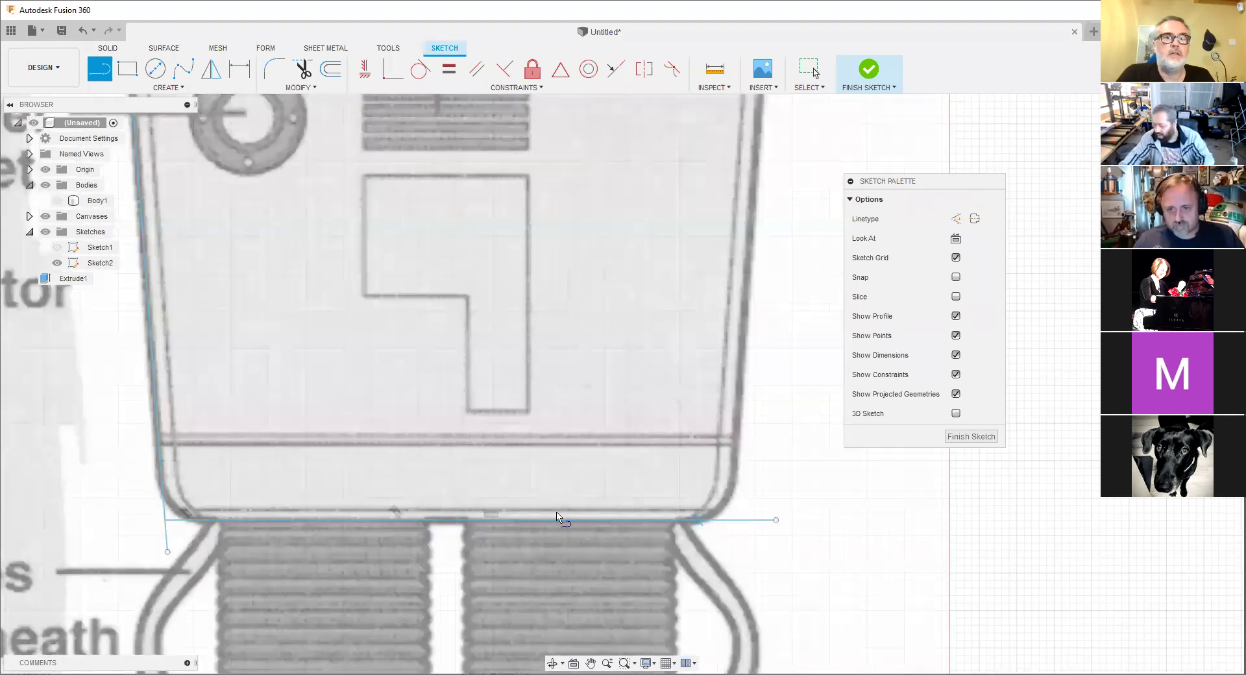
Mirror the traced left-side profile, from upper body slope through waist band to lower body slope, about the vertical centre line.
scroll(557, 517, "down", 3)
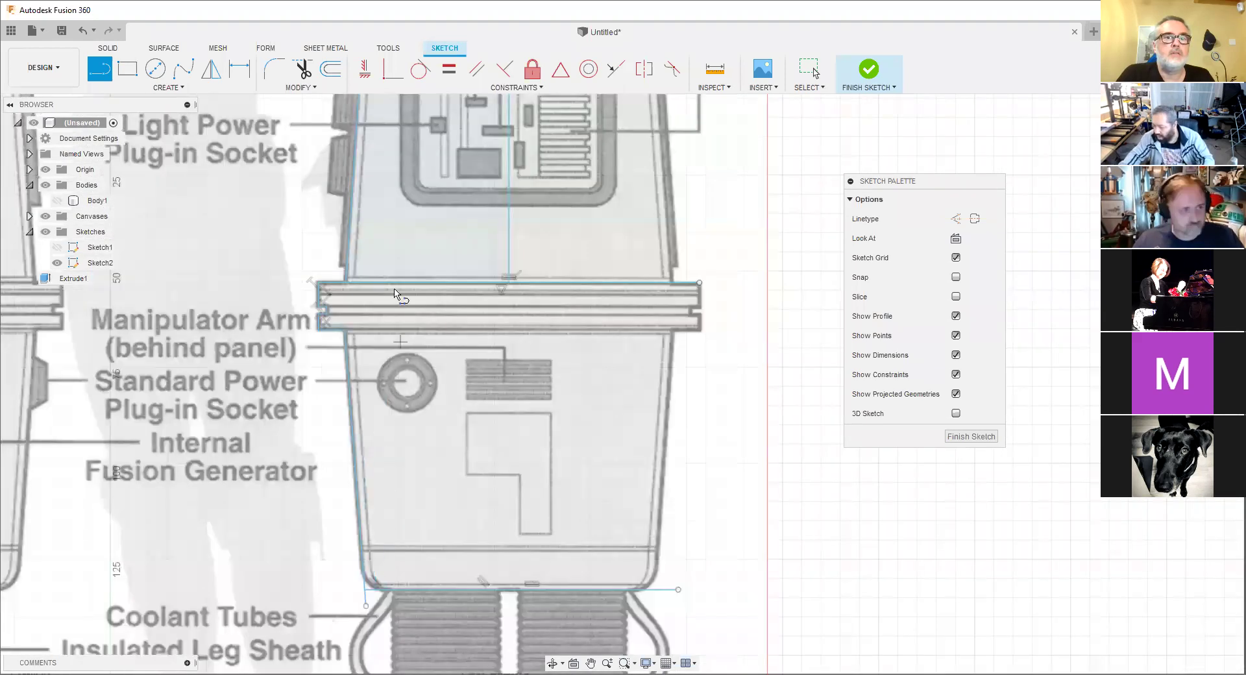
left_click(148, 88)
left_click(117, 275)
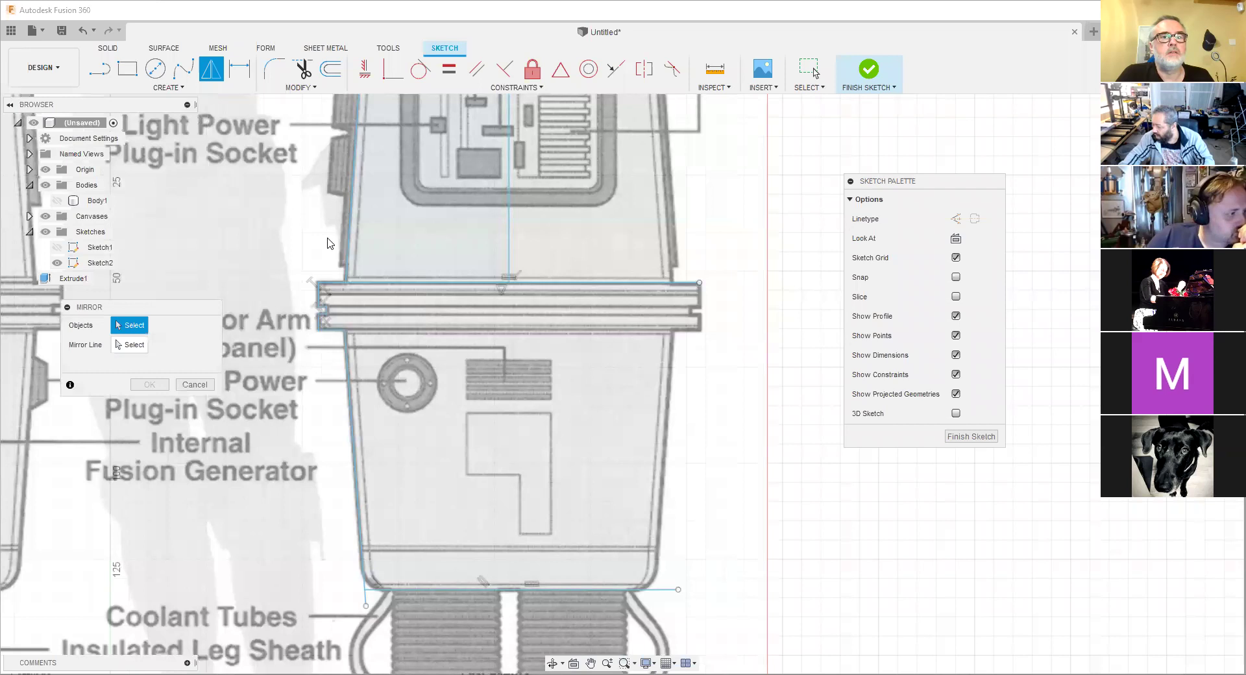
scroll(327, 241, "down", 1)
middle_click_drag(326, 240, 358, 468)
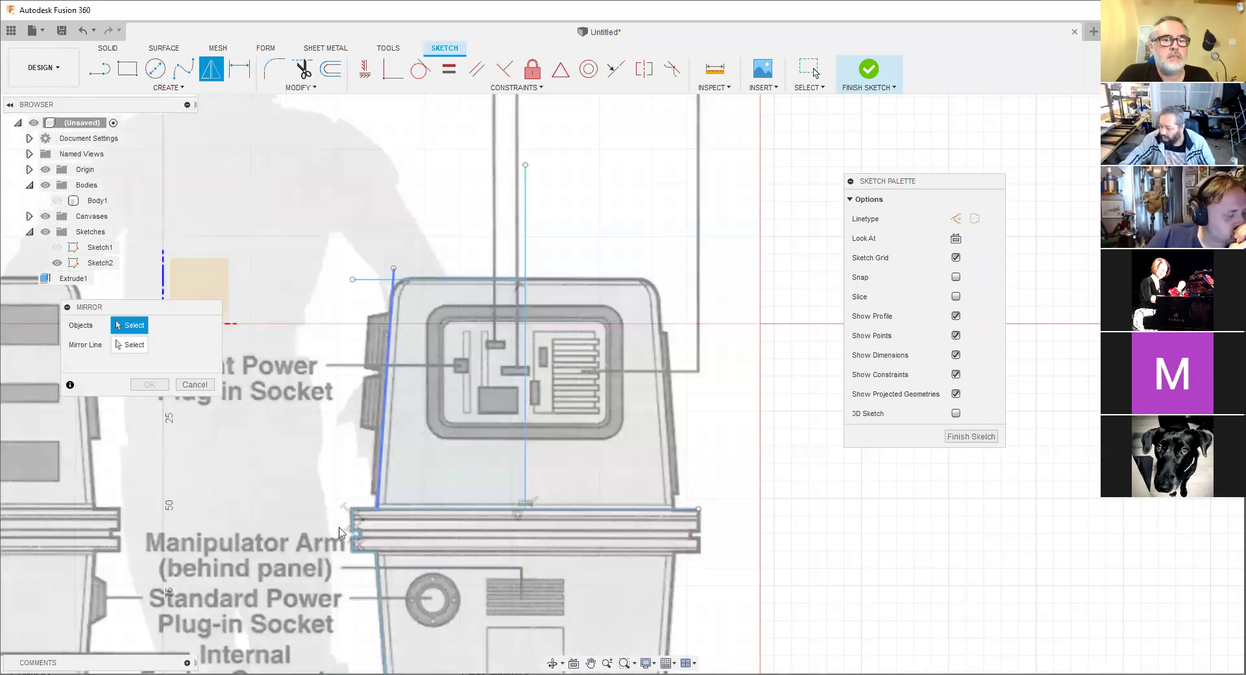
left_click(380, 483)
scroll(370, 508, "up", 5)
left_click(361, 512)
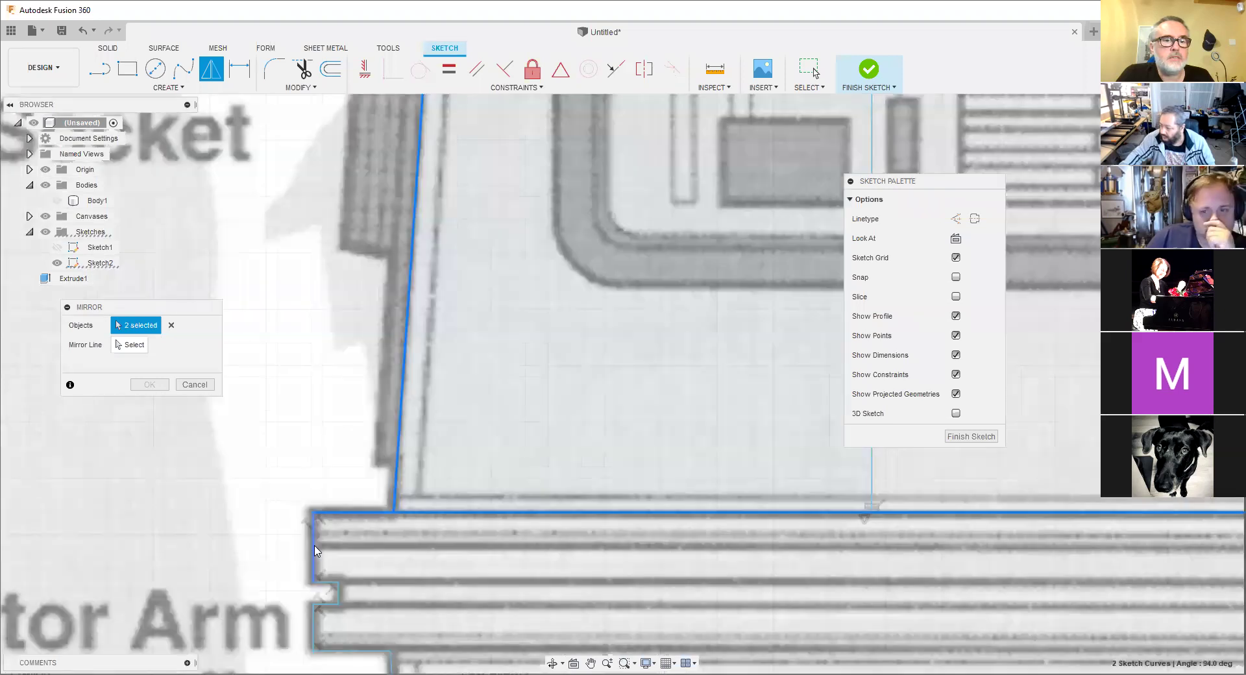
left_click(320, 560)
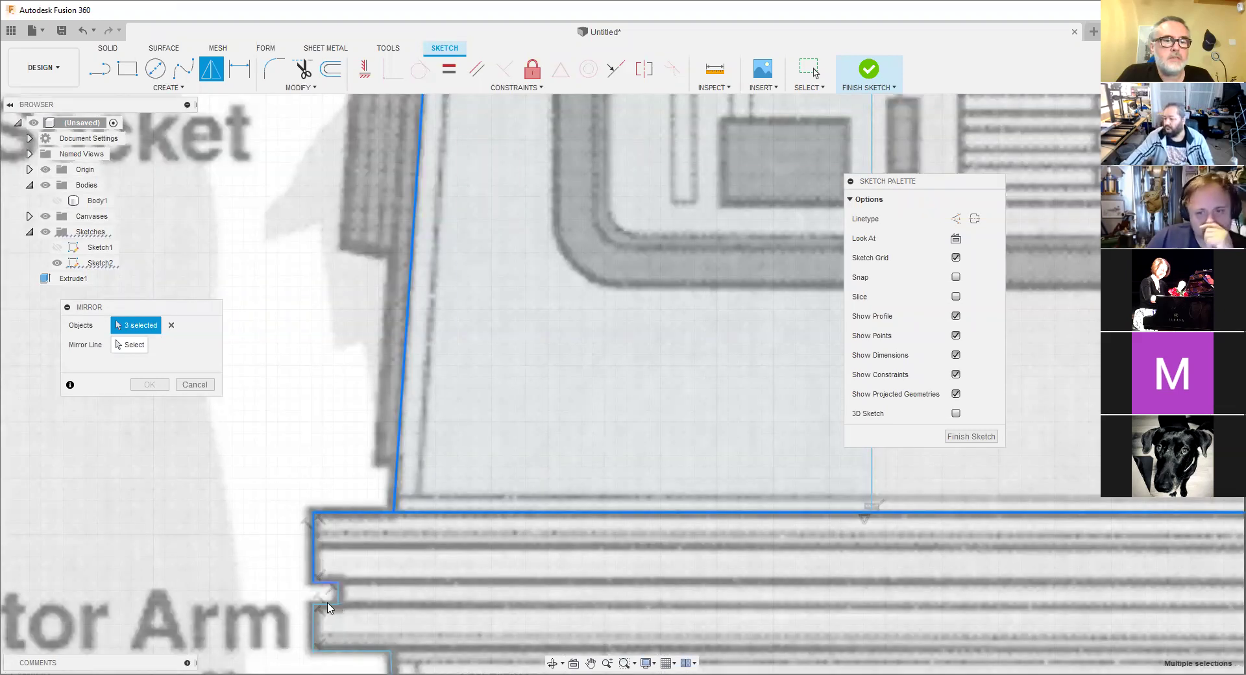
mouse_move(356, 649)
middle_mouse_down()
mouse_move(397, 610)
mouse_move(468, 373)
mouse_move(428, 419)
middle_mouse_up()
scroll(549, 428, "down", 6)
middle_click_drag(517, 474, 484, 351)
scroll(532, 289, "up", 2)
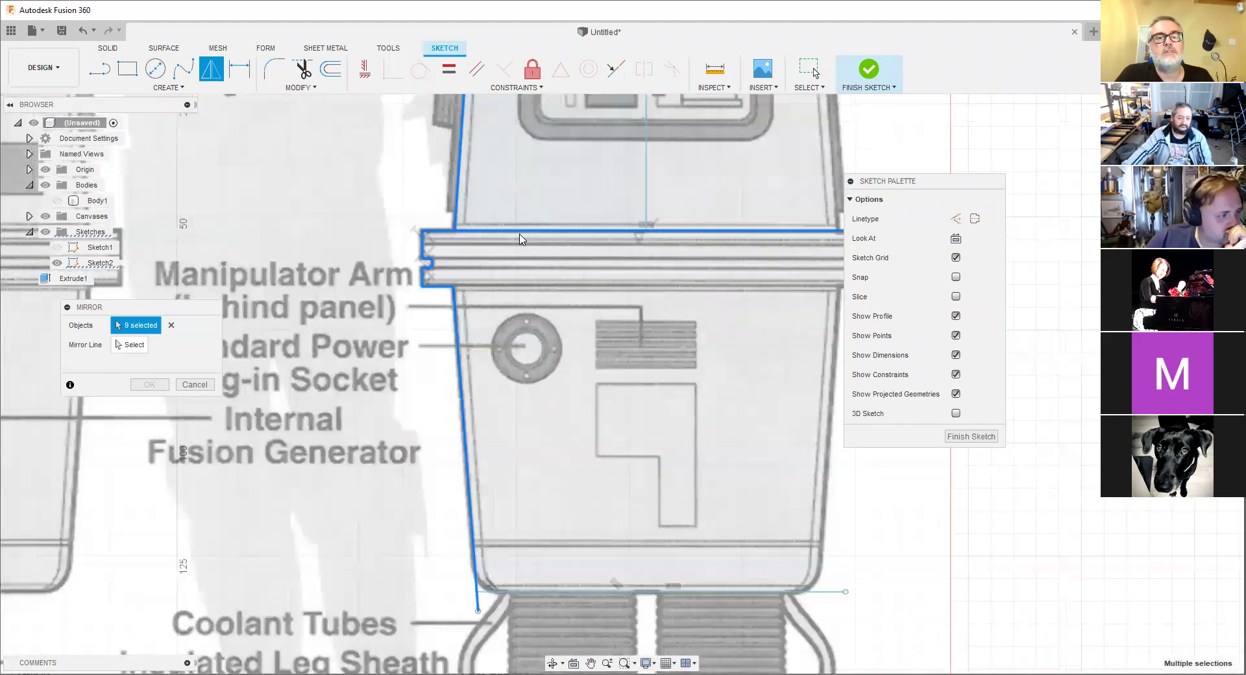
scroll(520, 298, "up", 2)
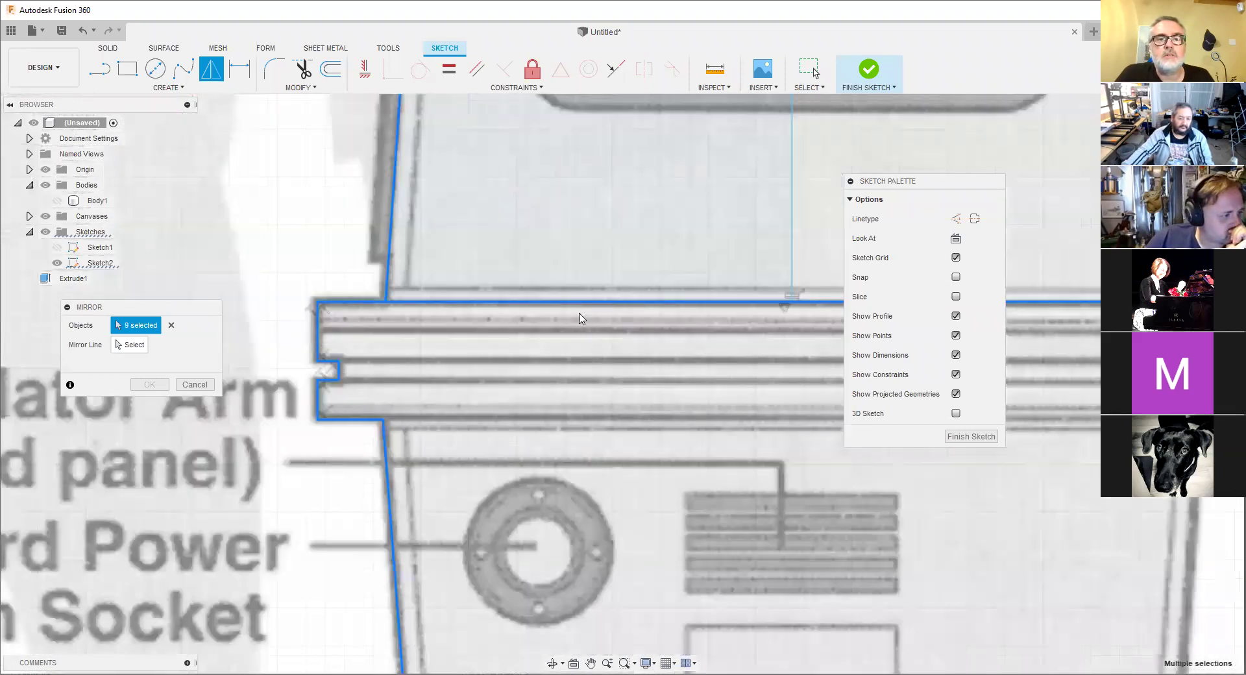
left_click(707, 308)
scroll(573, 411, "down", 3)
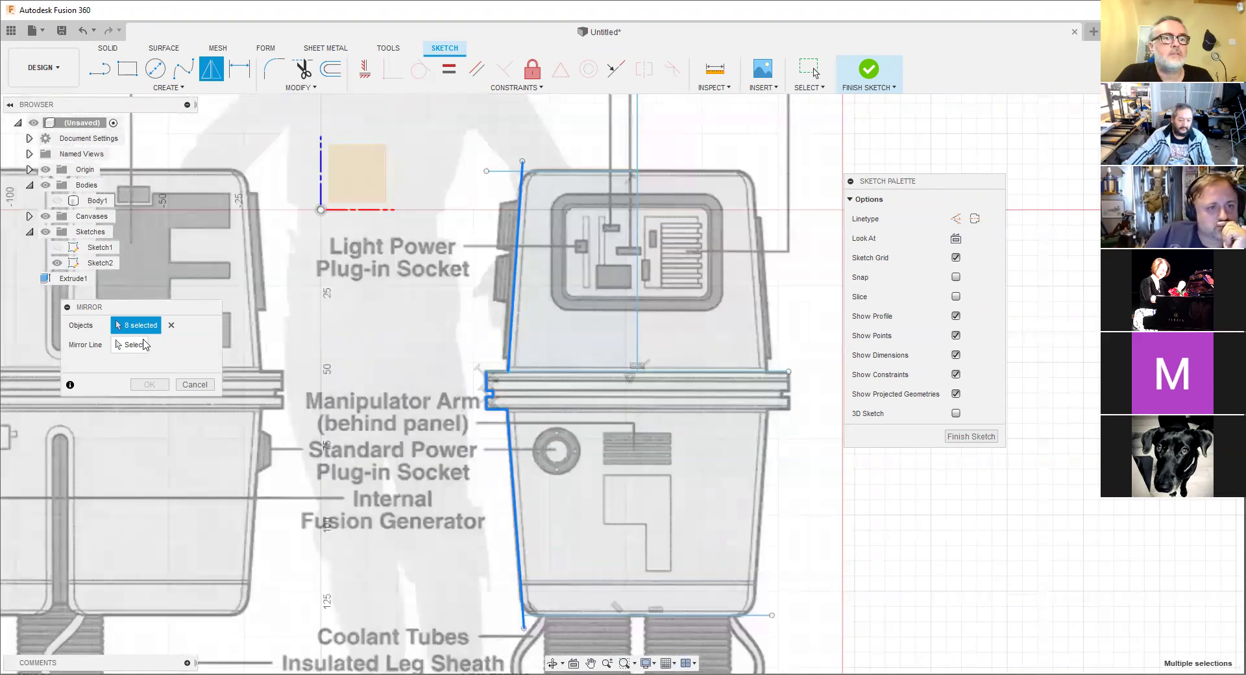
left_click(135, 345)
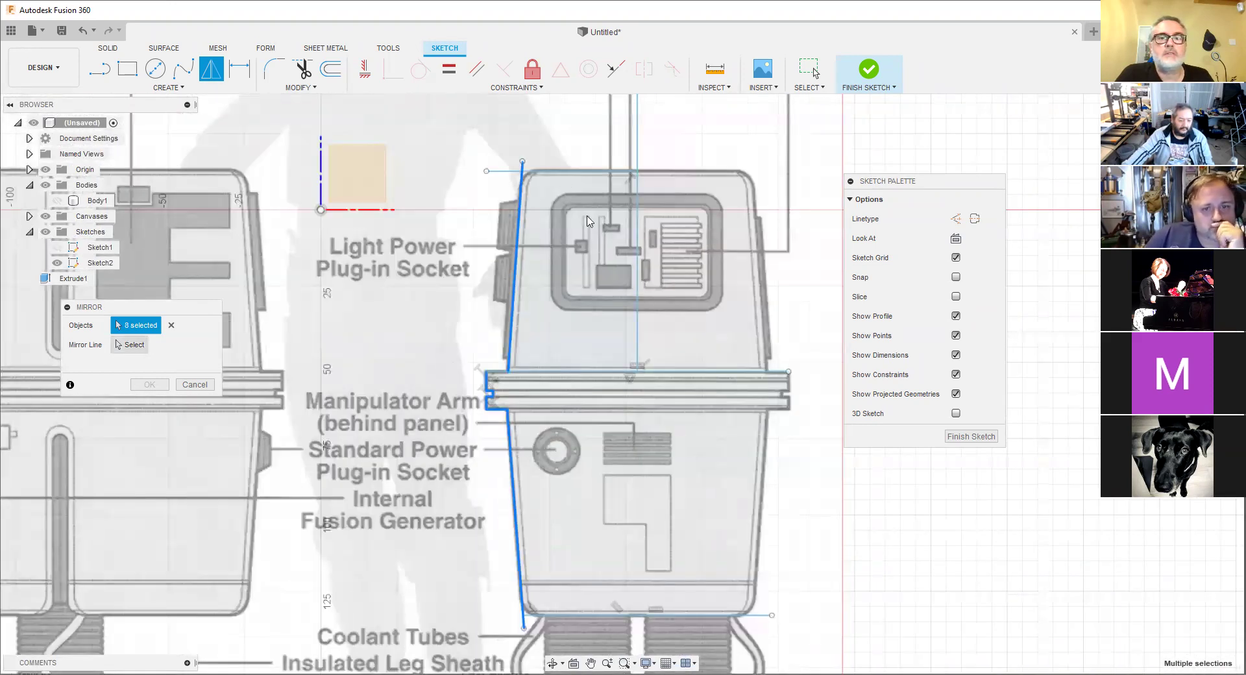
left_click(638, 239)
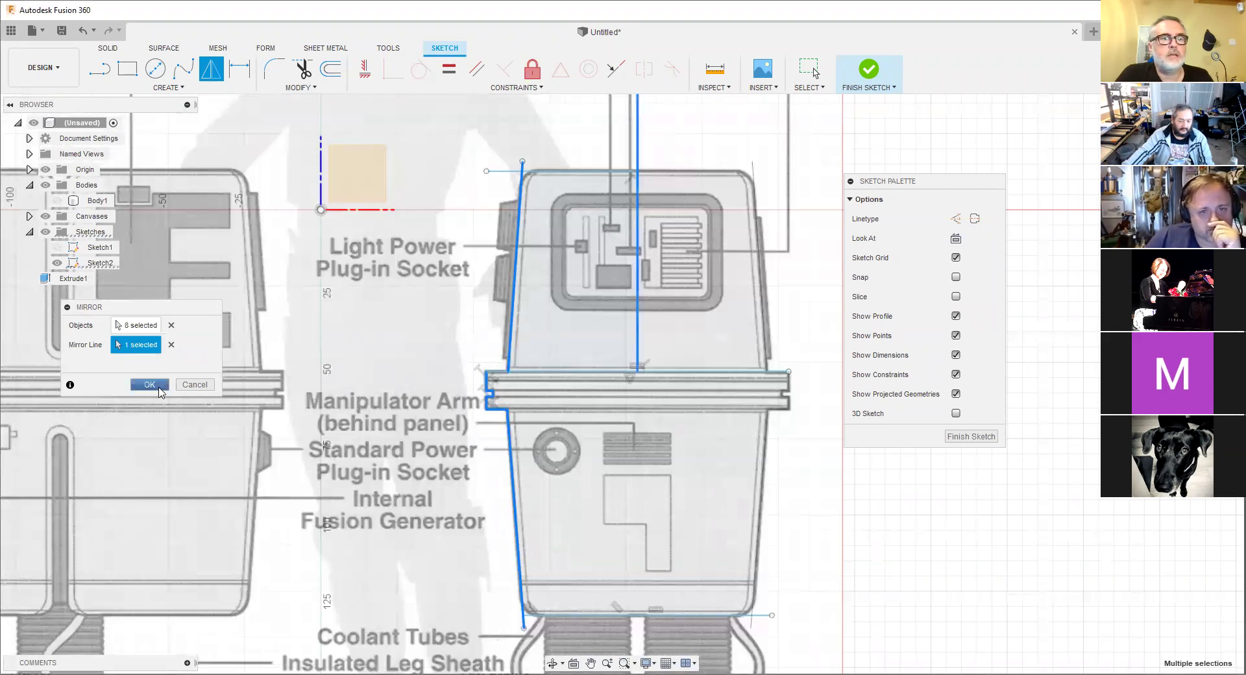
key("Return")
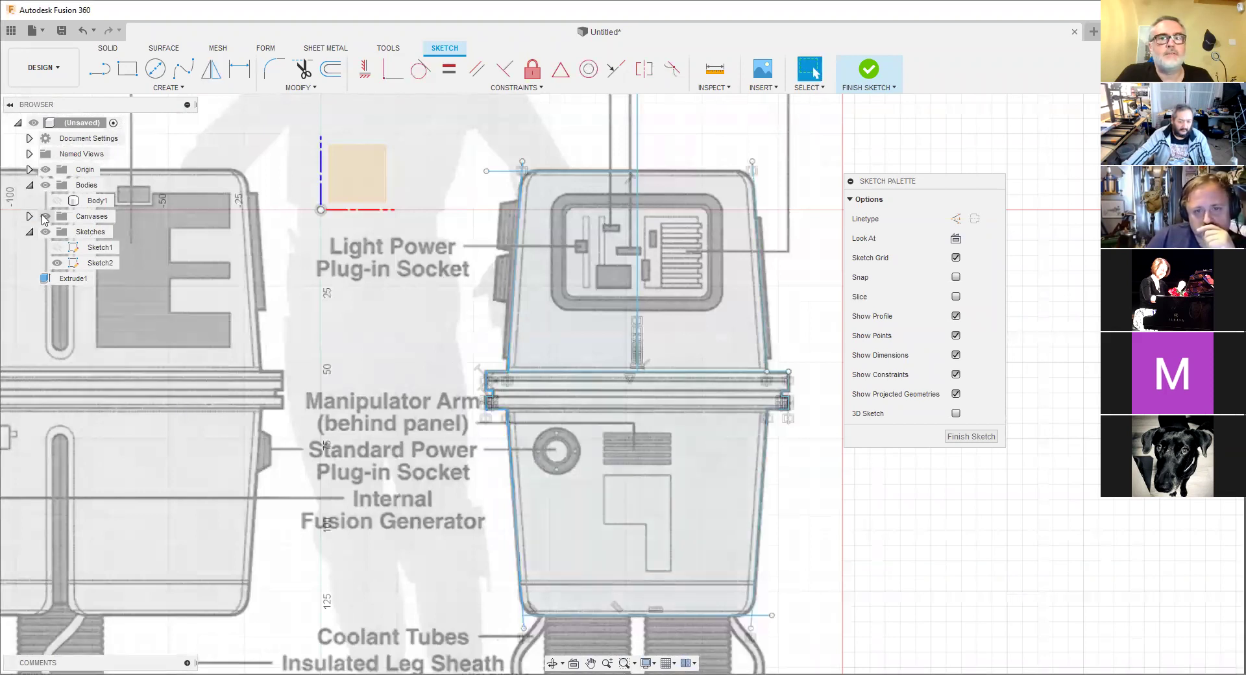
Hide the canvases and delete the horizontal line spanning the waist band's upper edge.
left_click(45, 216)
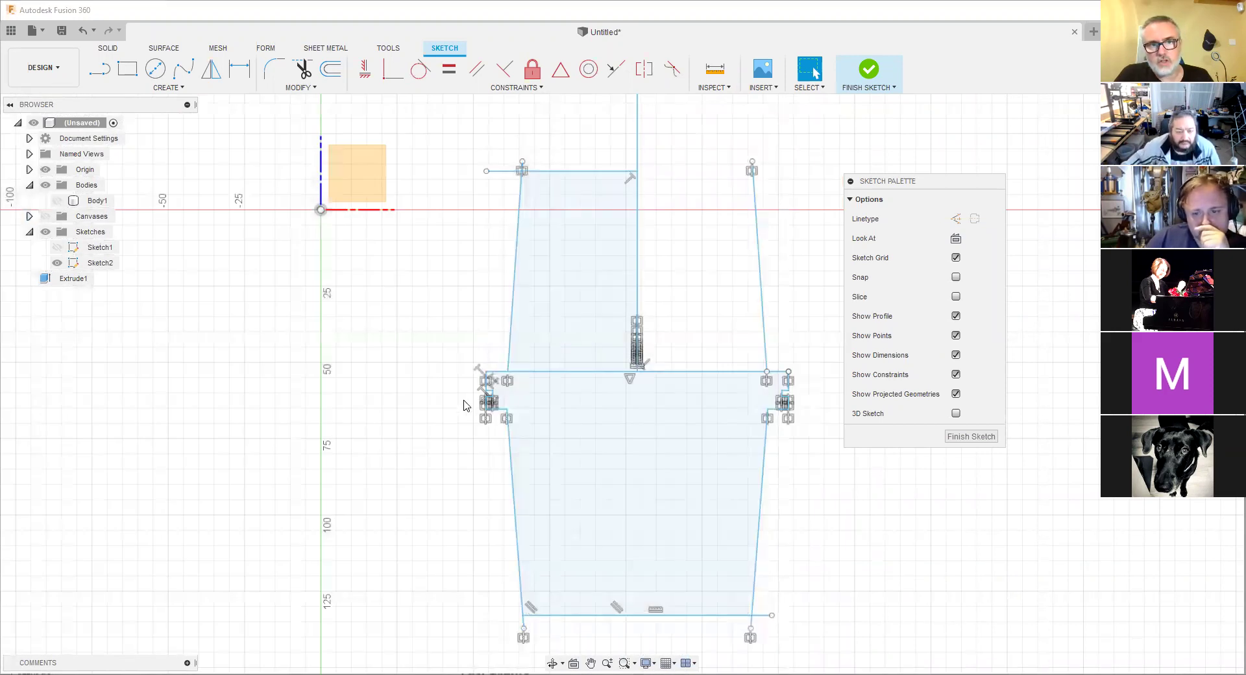
scroll(500, 383, "up", 3)
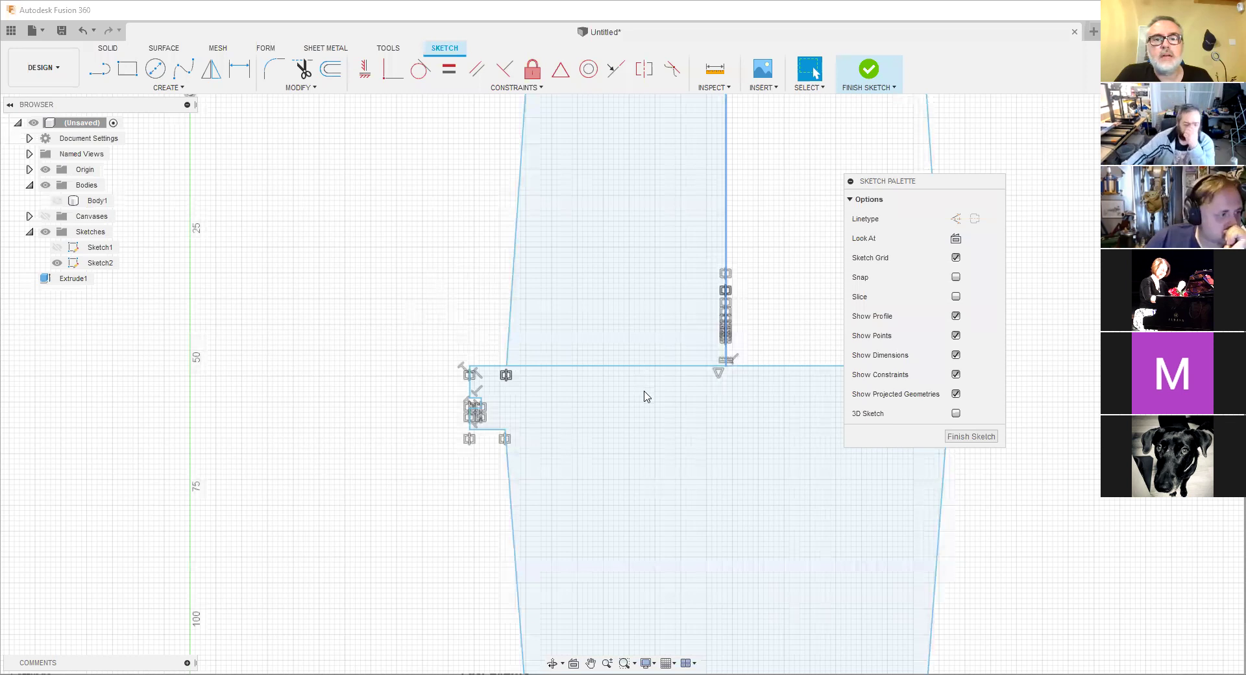
scroll(645, 395, "down", 3)
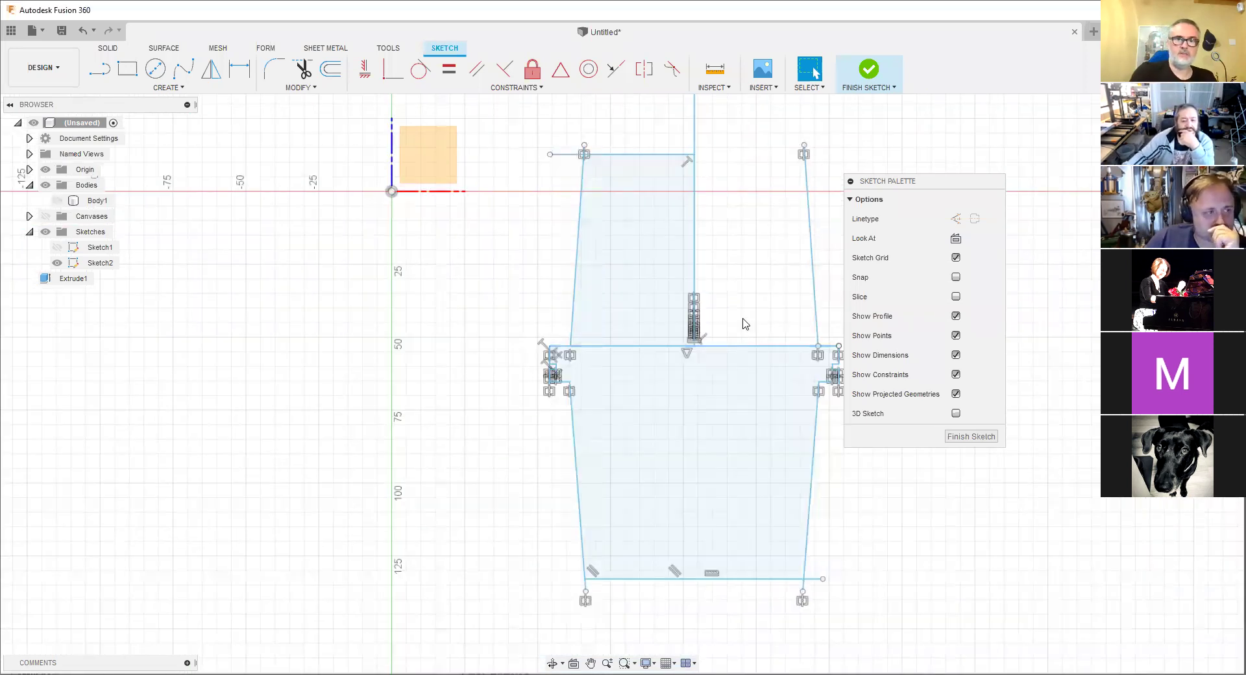
scroll(744, 332, "up", 1)
scroll(661, 340, "up", 3)
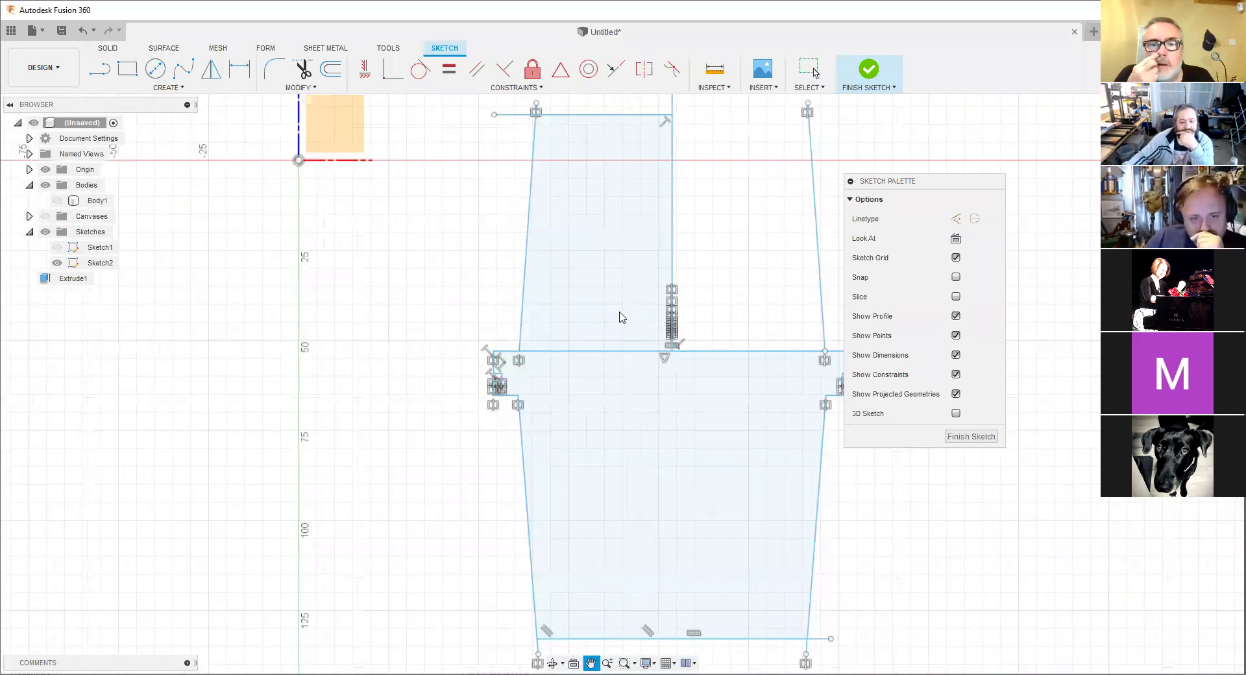
left_click(660, 341)
key("Delete")
Draw short horizontal lines, about 7.1 mm long, joining the waist band's upper outer corners to the upper body's sloping sides.
middle_click_drag(487, 336, 639, 334)
scroll(557, 297, "up", 1)
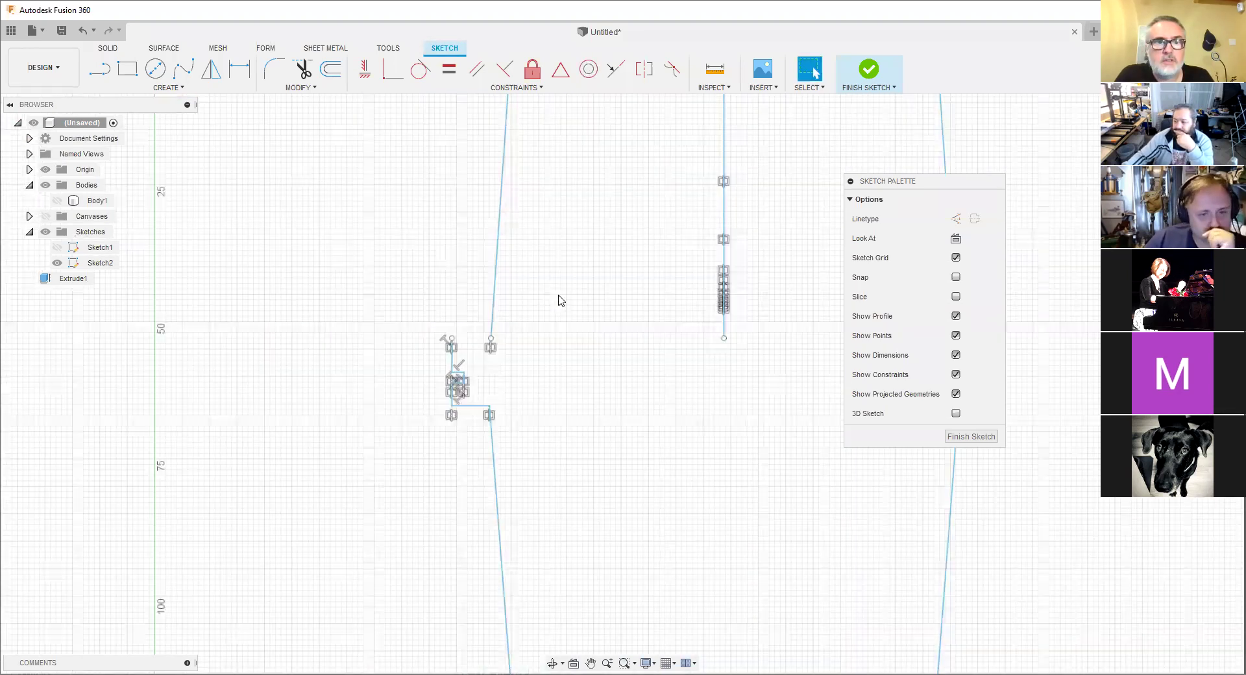
scroll(390, 383, "up", 6)
key("l")
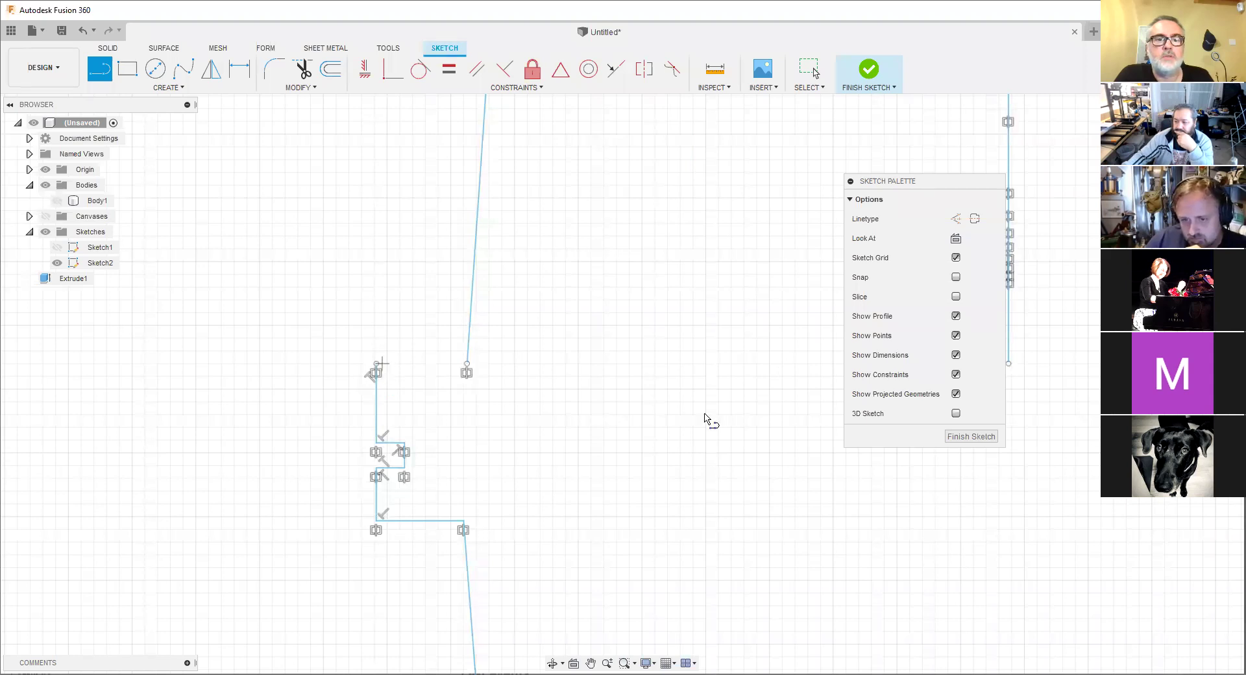
scroll(704, 420, "down", 4)
middle_click_drag(704, 421, 304, 411)
scroll(652, 400, "up", 4)
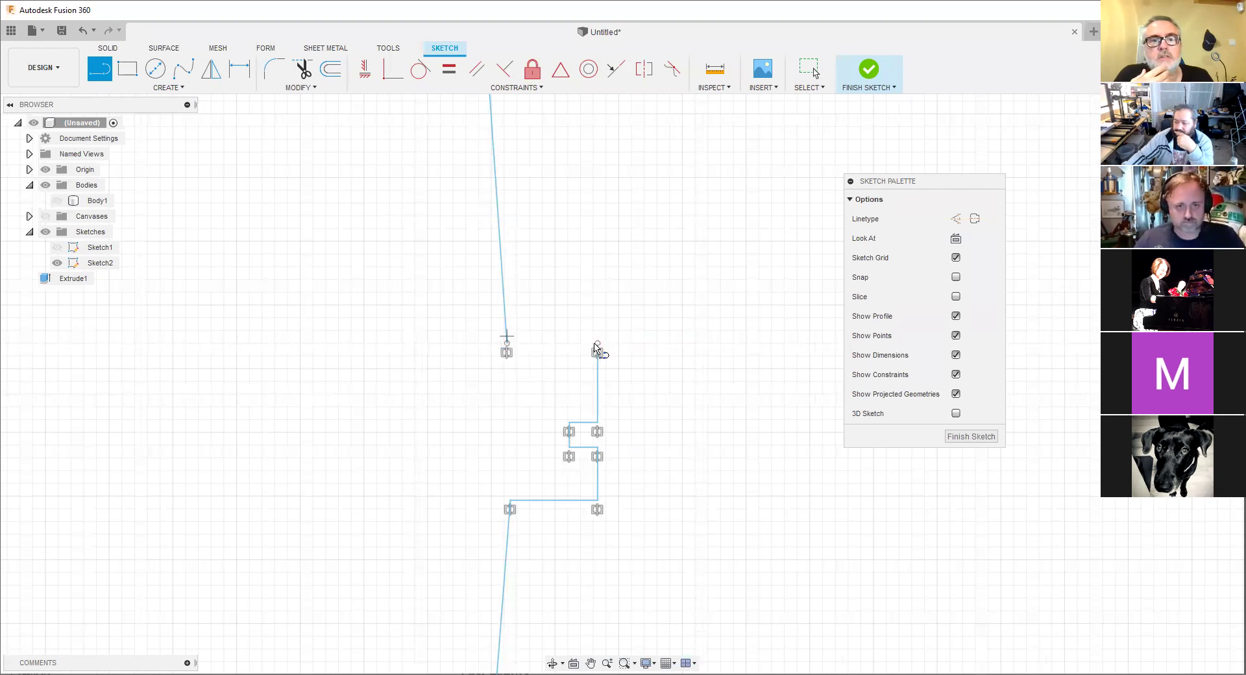
left_click_drag(597, 342, 429, 388)
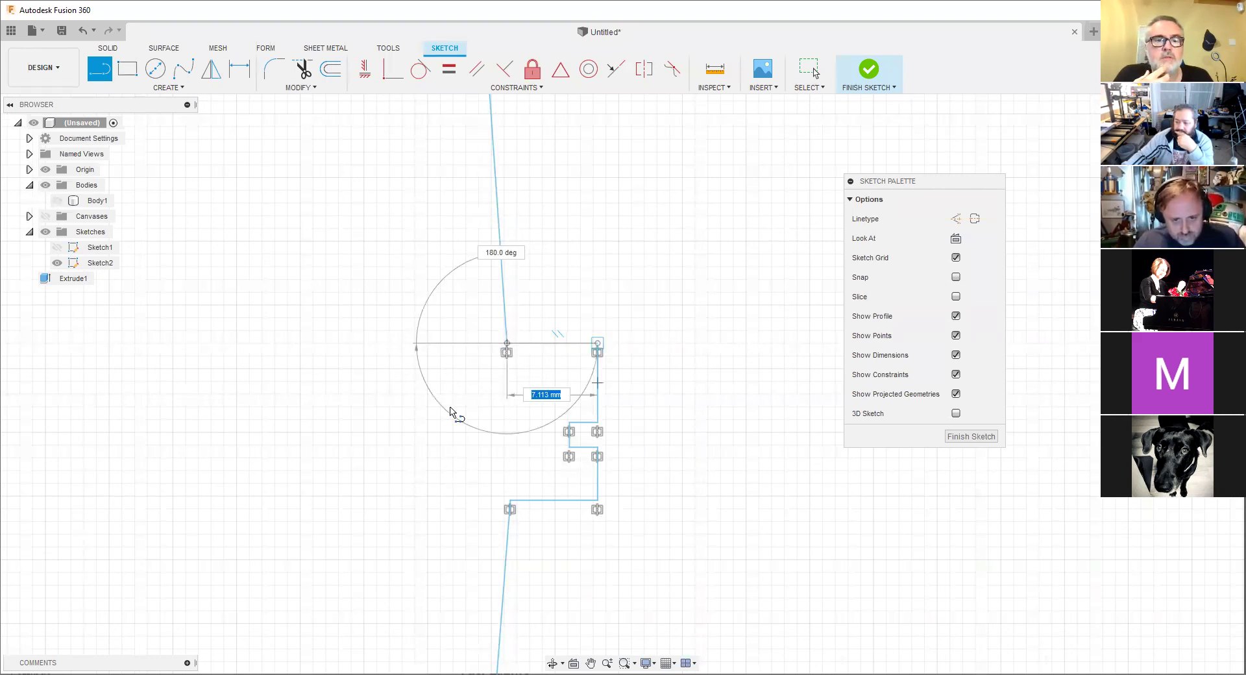
scroll(455, 419, "down", 4)
scroll(501, 383, "down", 5)
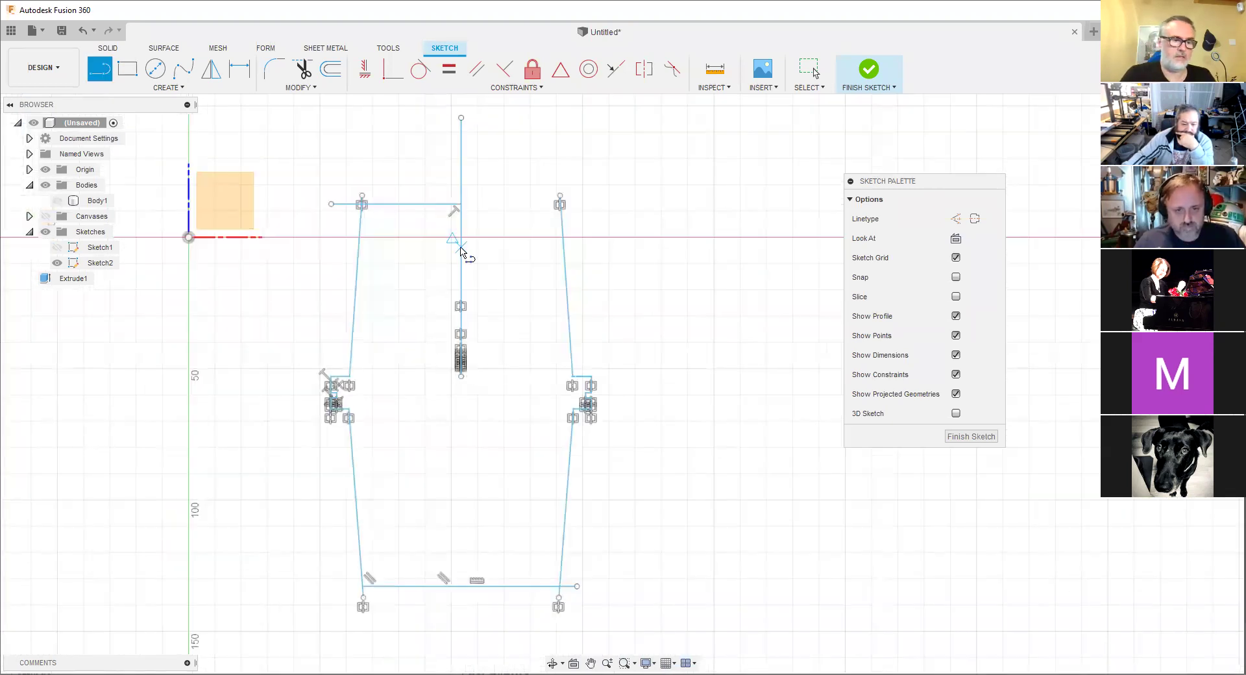
key("Escape")
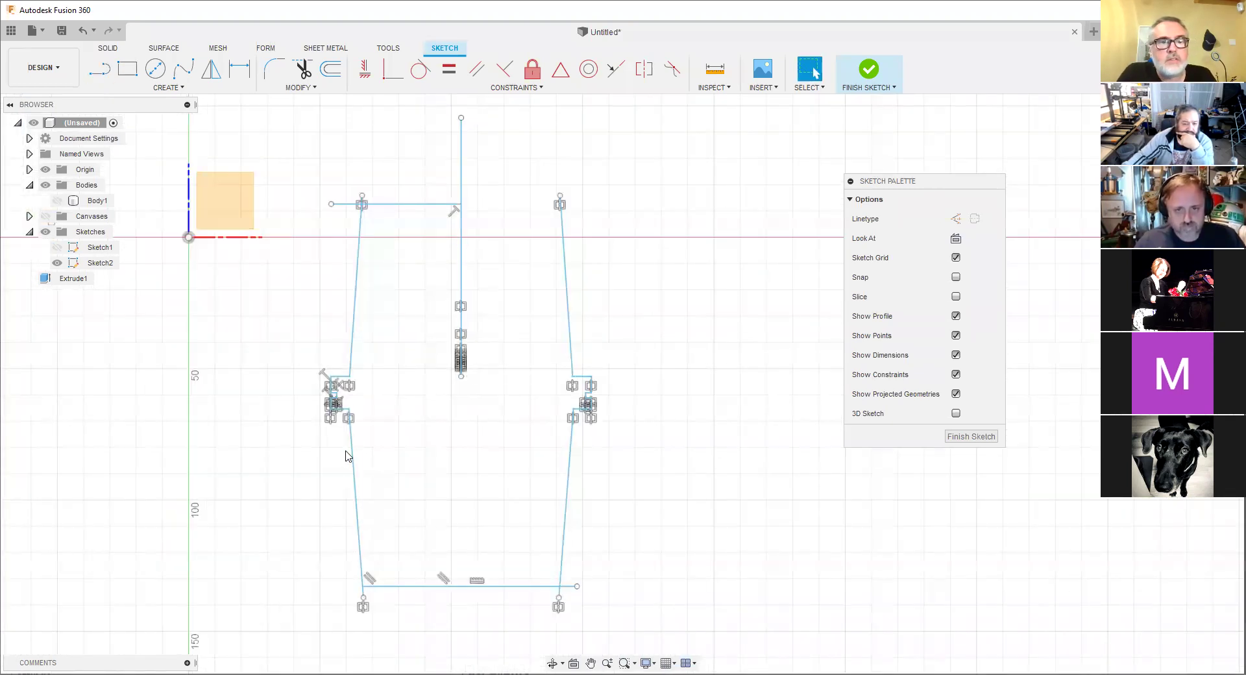
Check the continuity of the side profiles by selecting the connected lines.
double_click(350, 358)
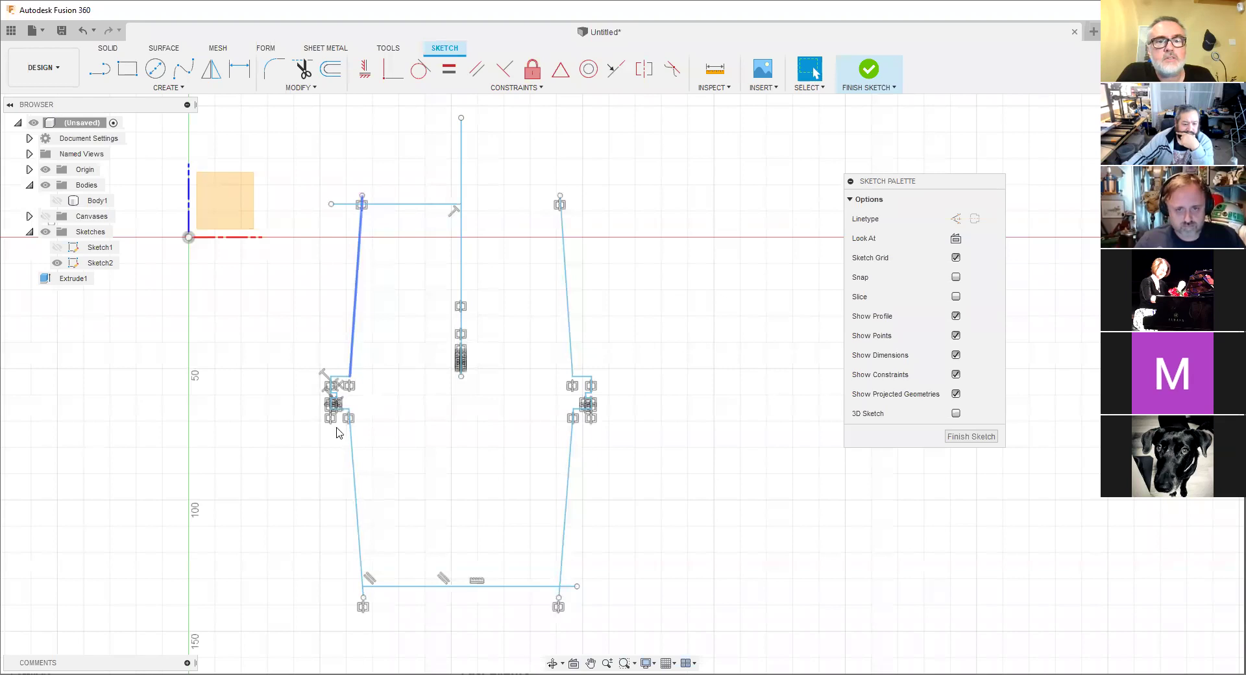
double_click(564, 421)
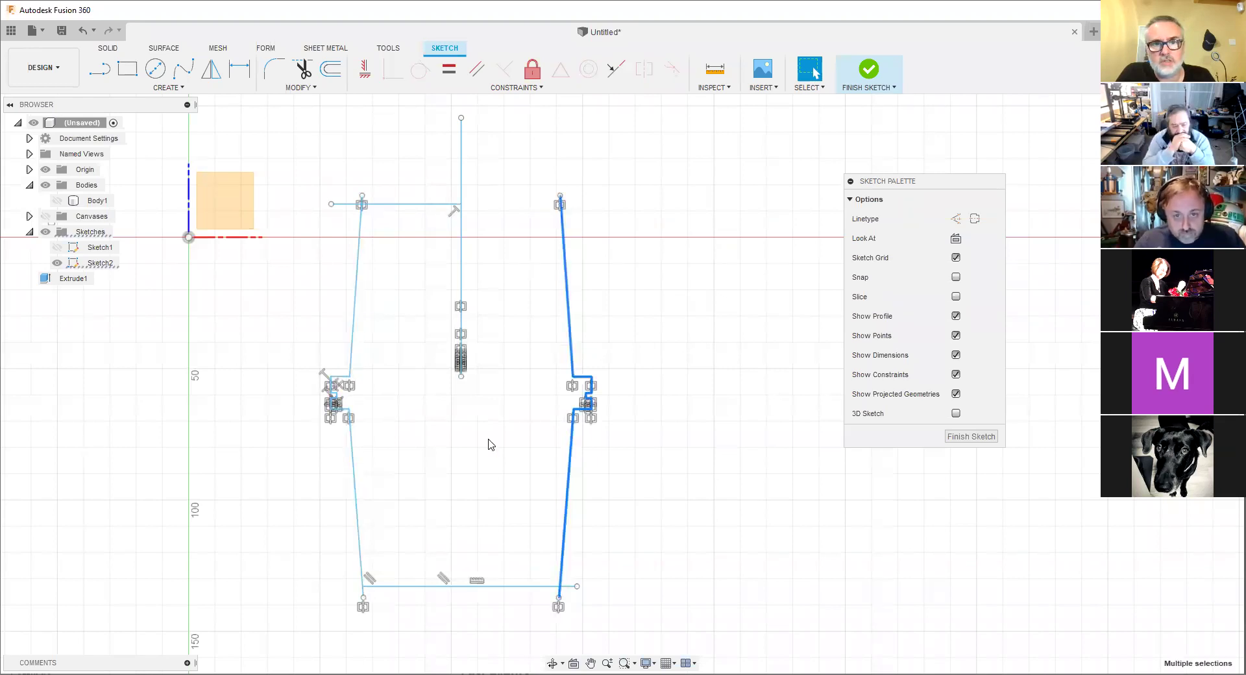
scroll(415, 333, "down", 1)
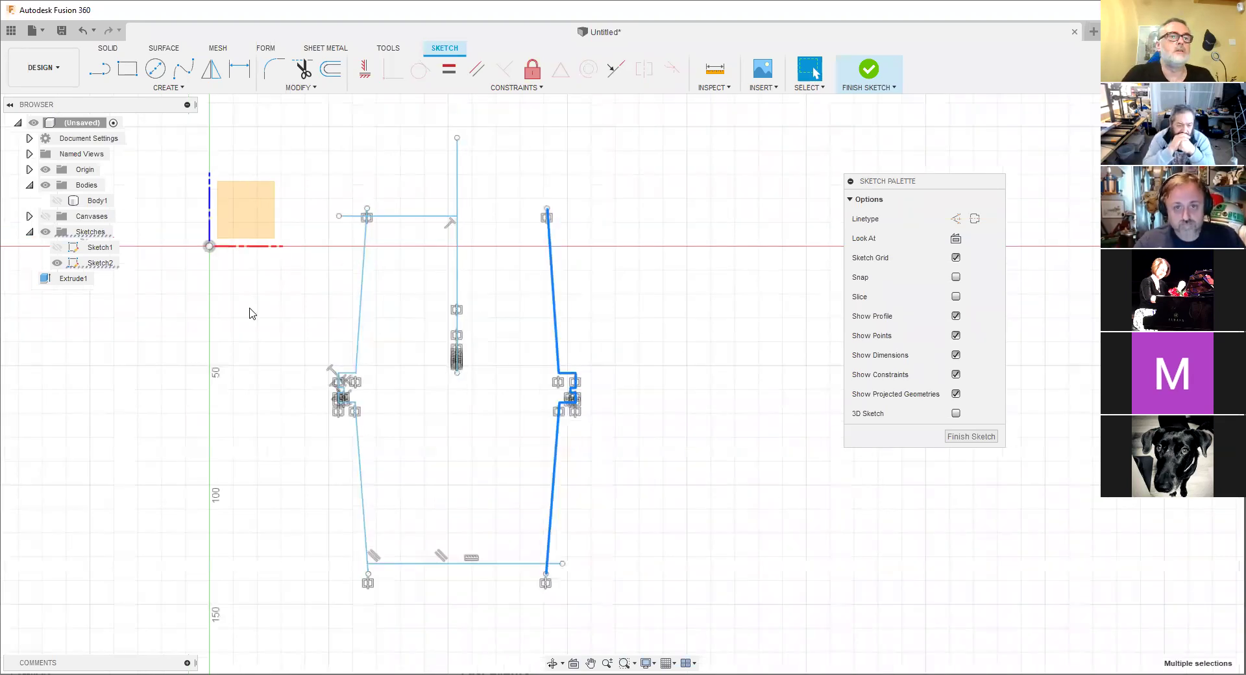
Show the canvases and Body1 to compare the extruded solid with the front-view sketch, and hide both again.
left_click(44, 217)
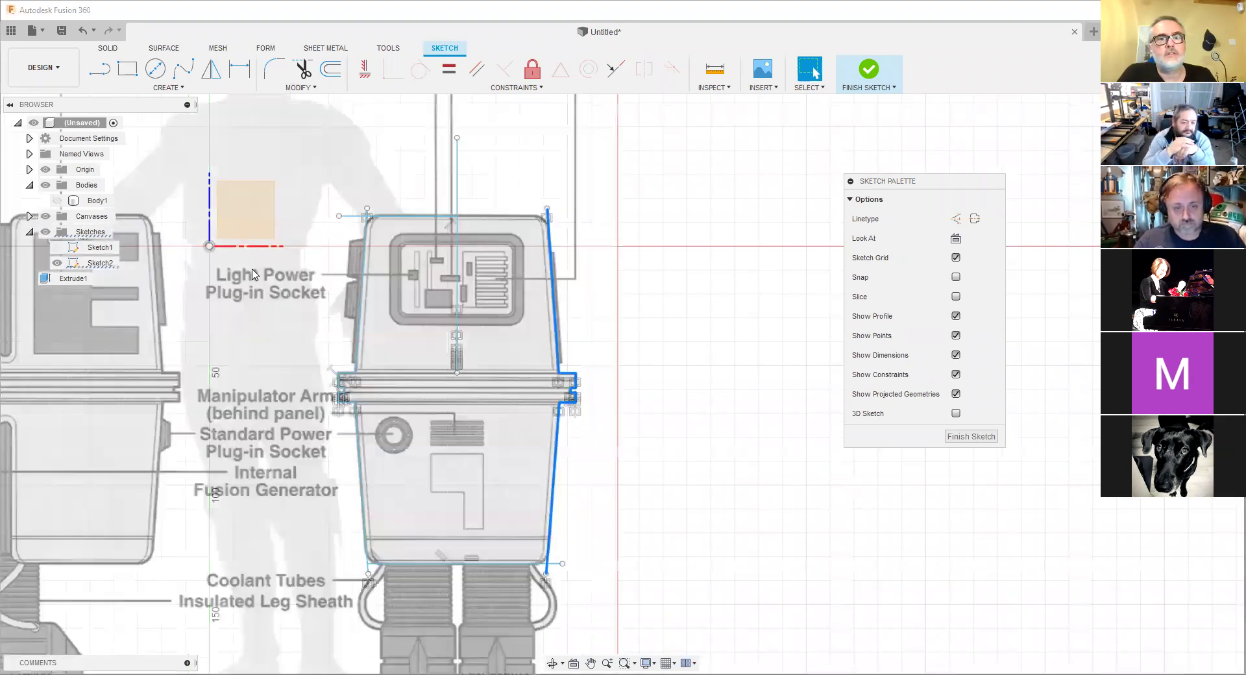
left_click(58, 201)
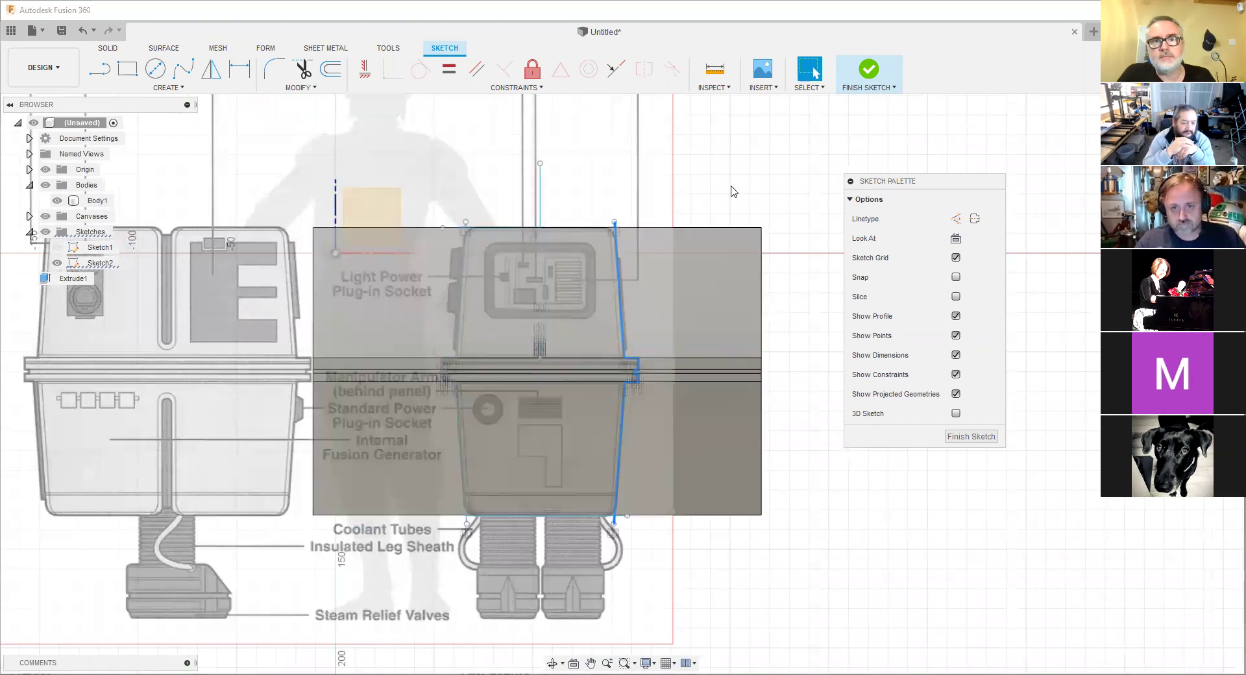
left_click(742, 199)
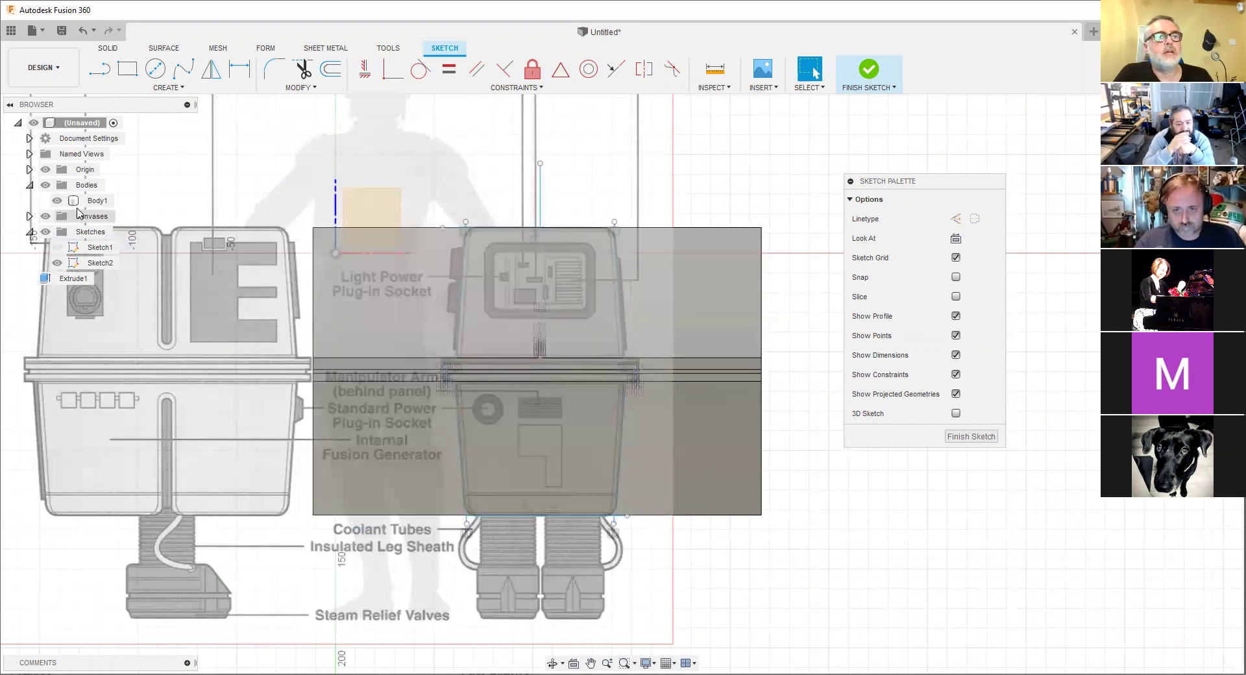
left_click(97, 201)
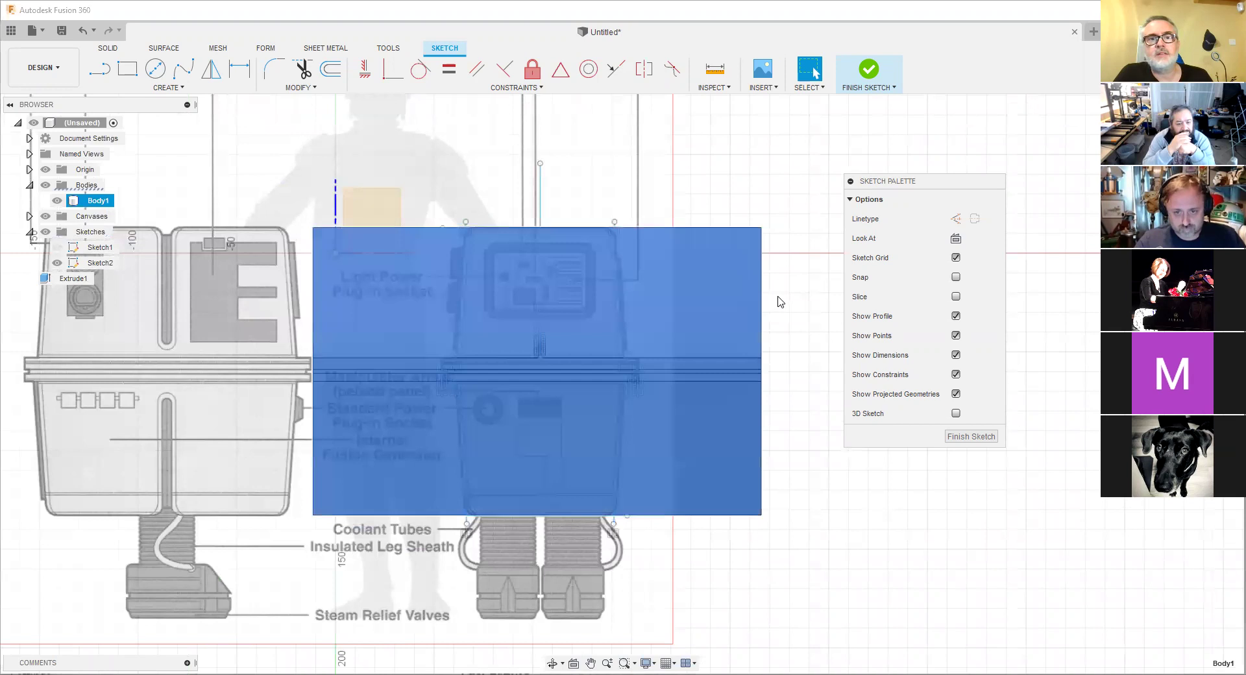
left_click(780, 302)
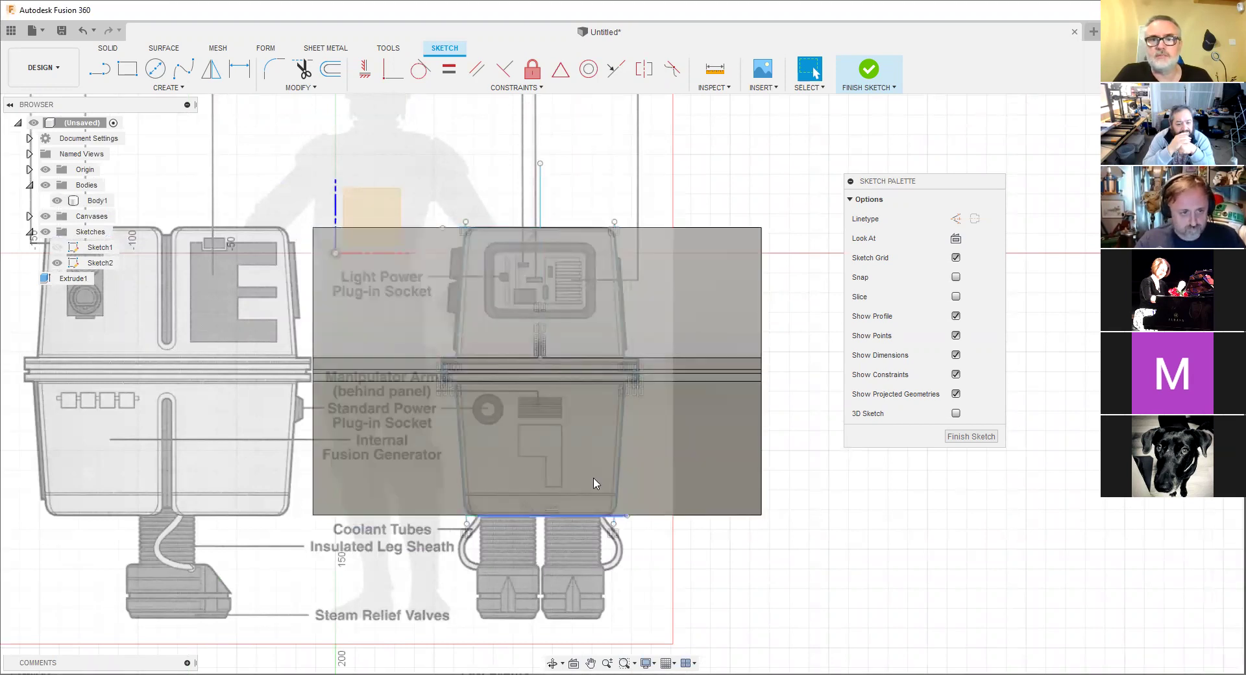
left_click(57, 201)
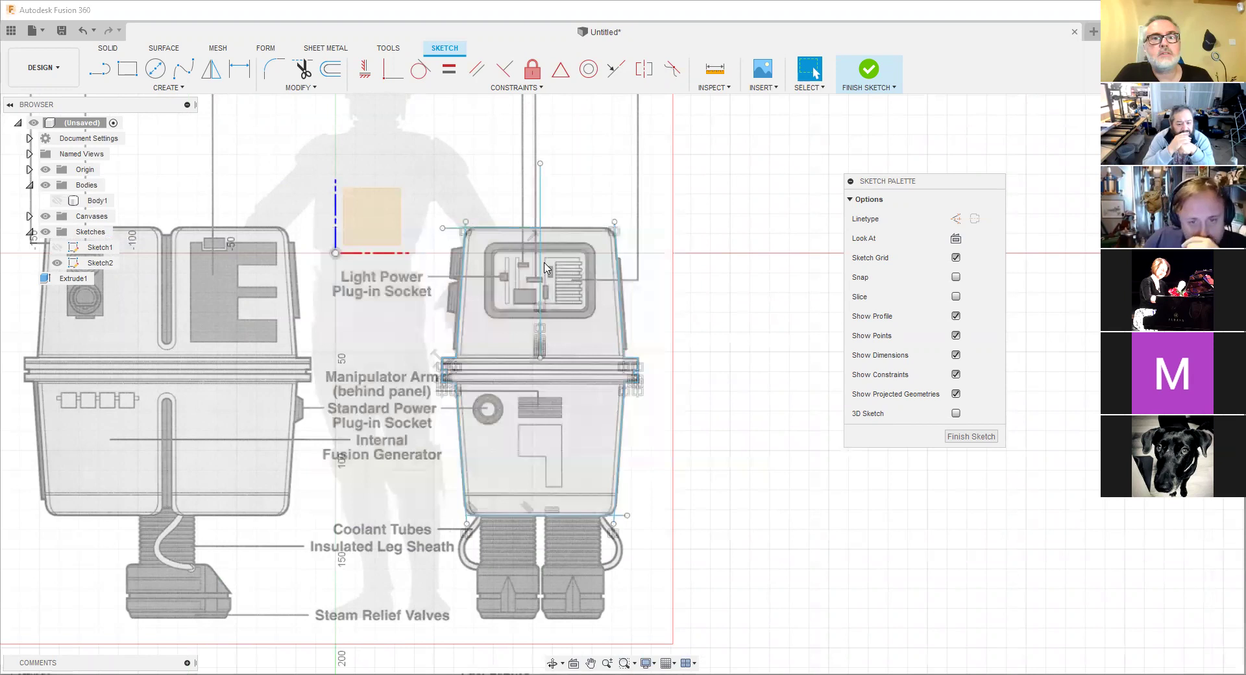
left_click(45, 216)
Select the right side's connected outline and the left side's in turn to examine each chain from top to bottom.
scroll(520, 226, "up", 2)
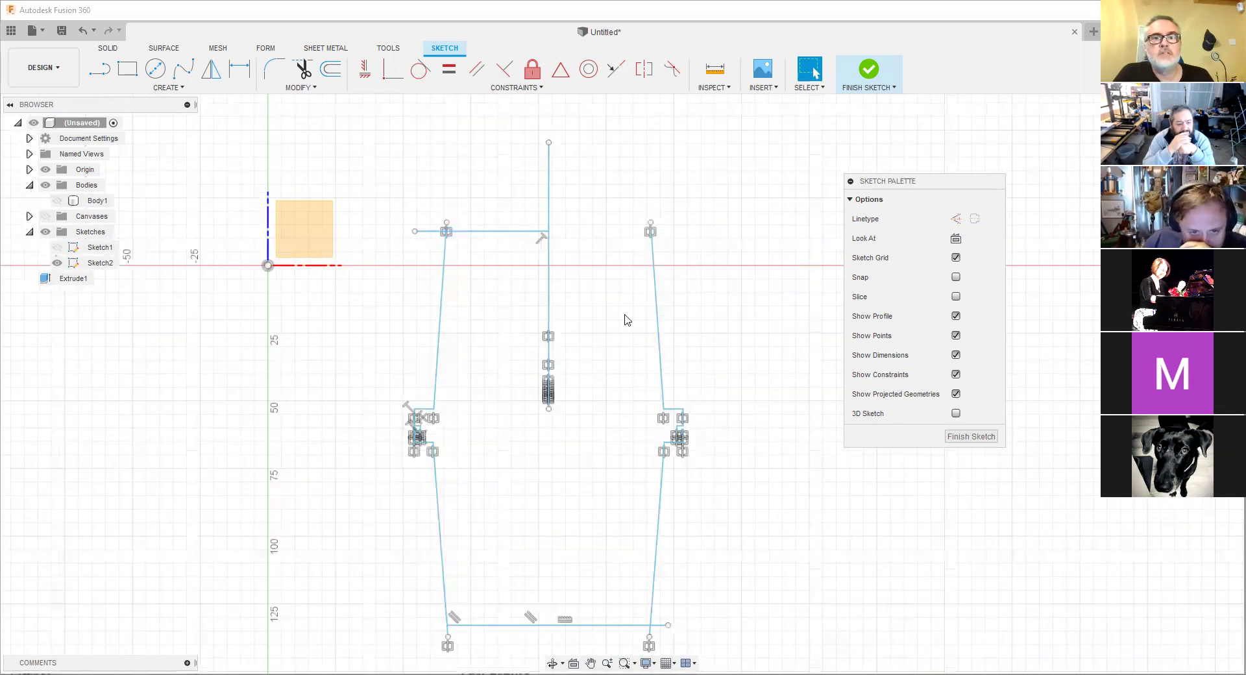
scroll(668, 214, "up", 2)
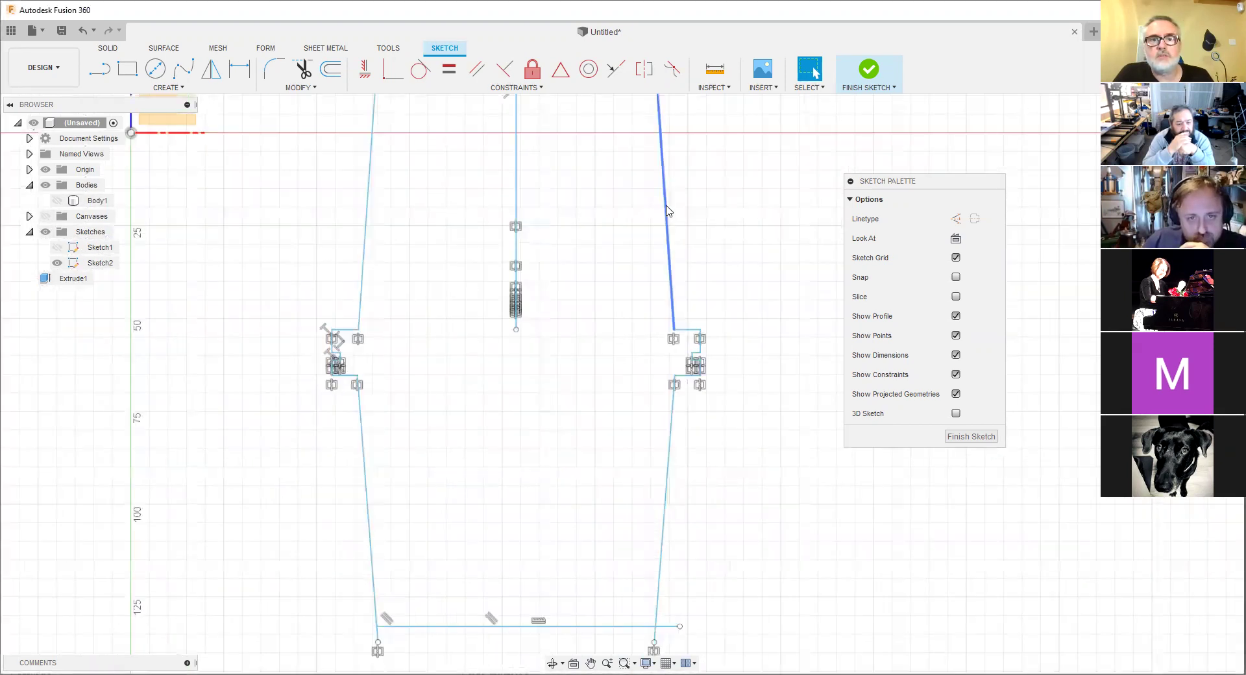
double_click(663, 235)
scroll(654, 237, "down", 3)
scroll(654, 162, "up", 3)
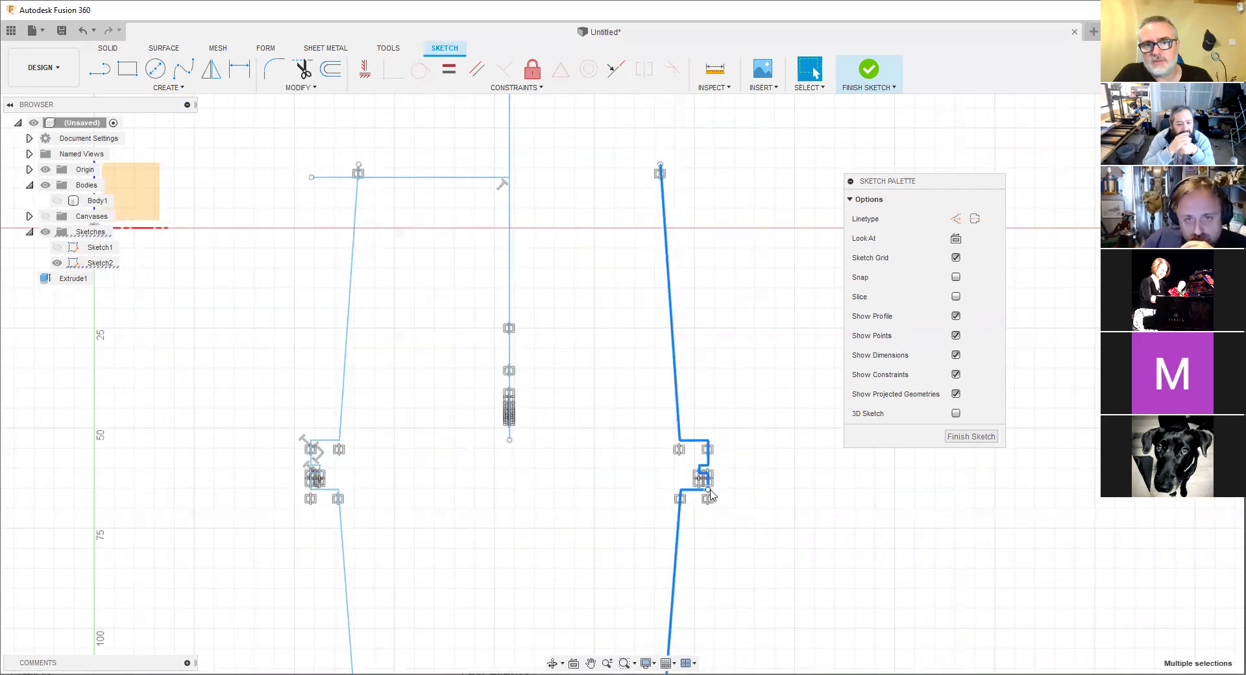
middle_click_drag(616, 462, 625, 361)
scroll(636, 511, "down", 2)
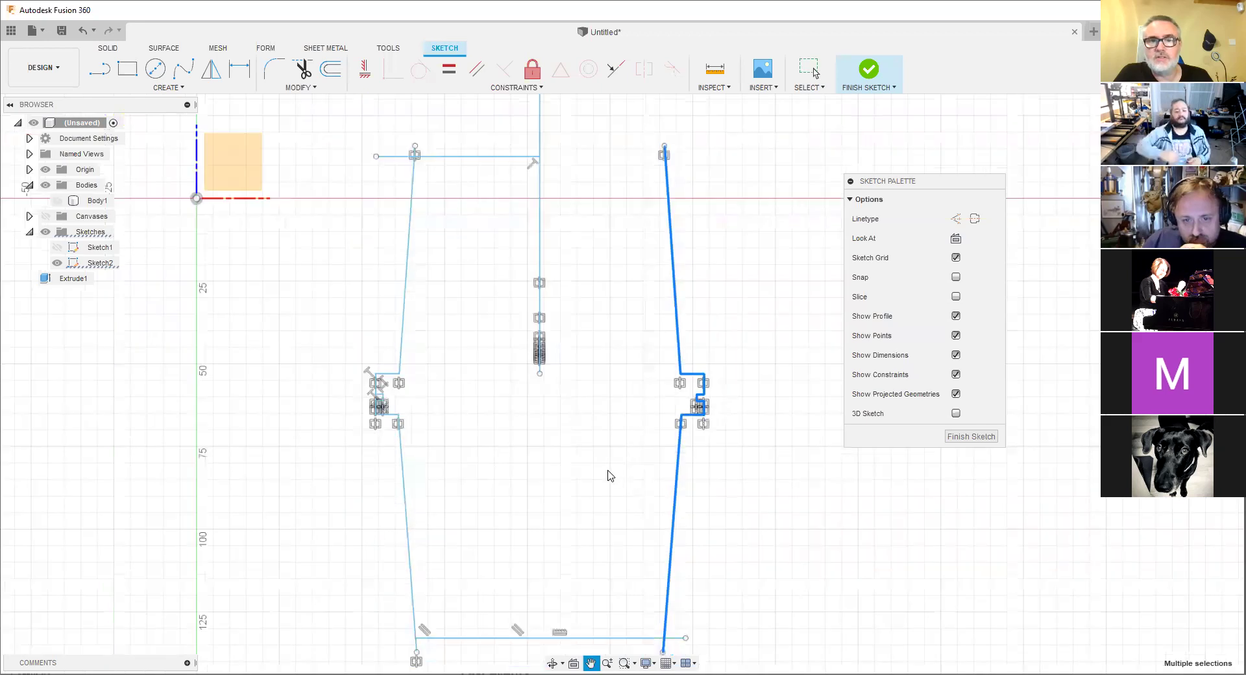
middle_click_drag(607, 470, 607, 410)
scroll(607, 410, "down", 1)
double_click(427, 441)
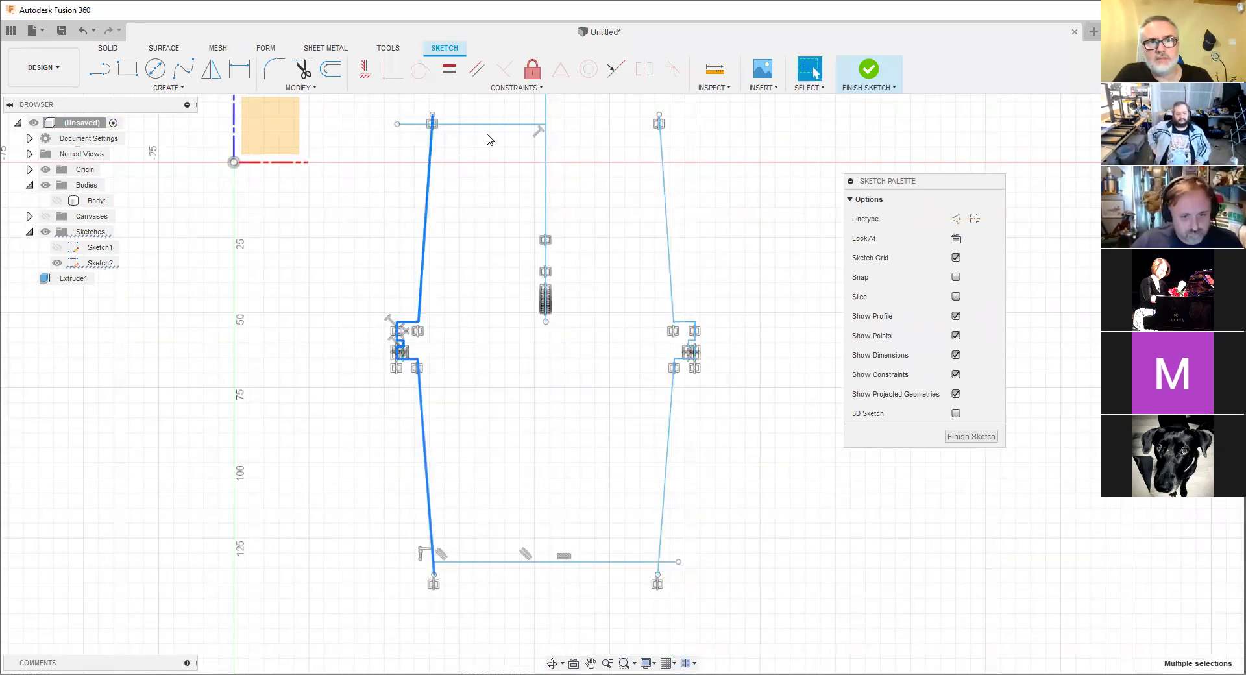
Delete the leftover horizontal lines across the top and bottom of the front-view sketch and its vertical centre line.
key("Delete")
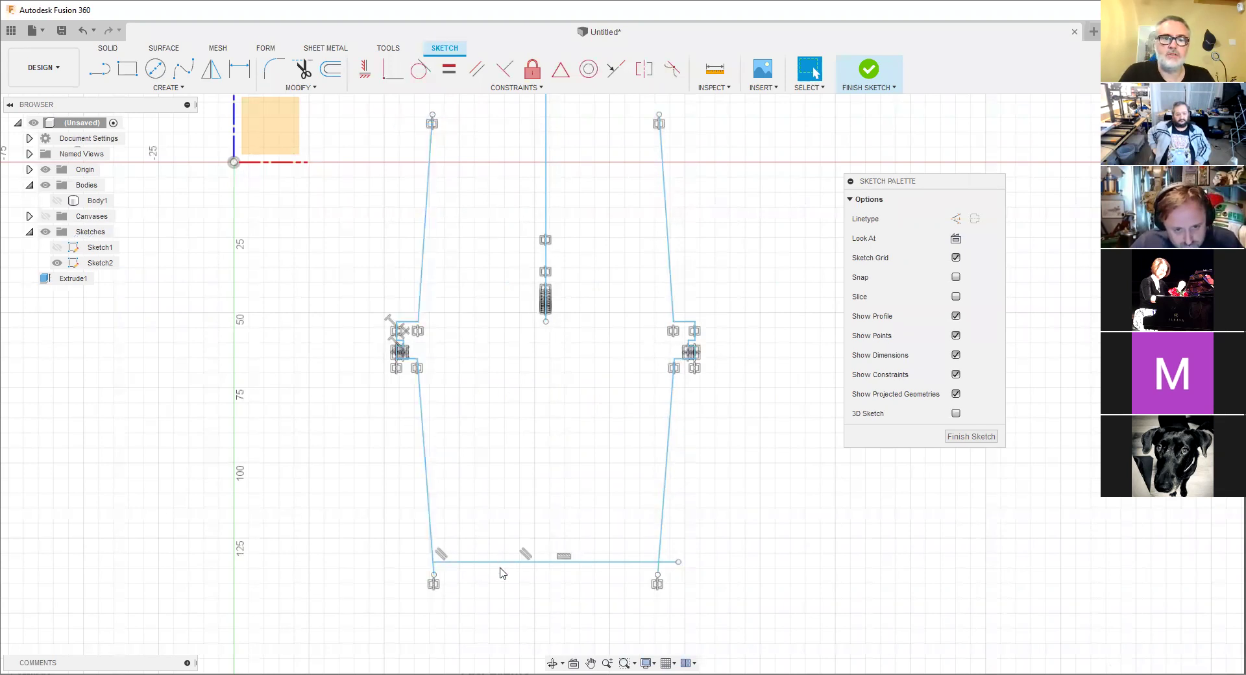
scroll(447, 573, "up", 5)
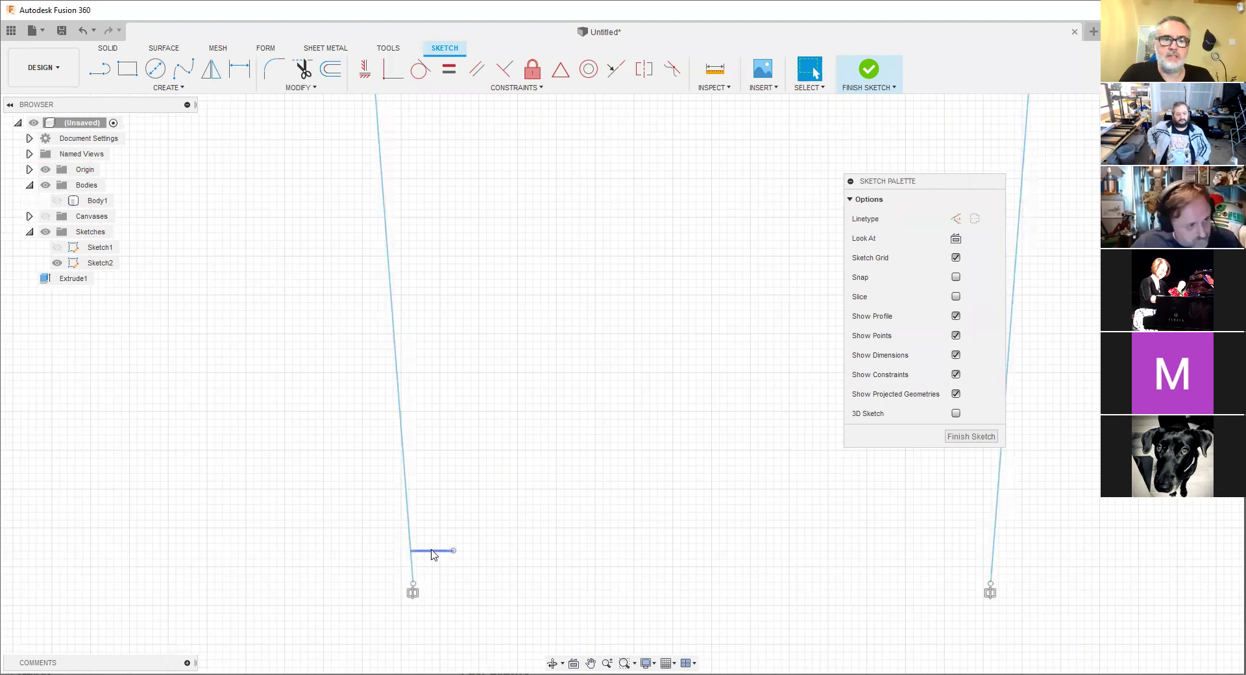
scroll(534, 499, "down", 6)
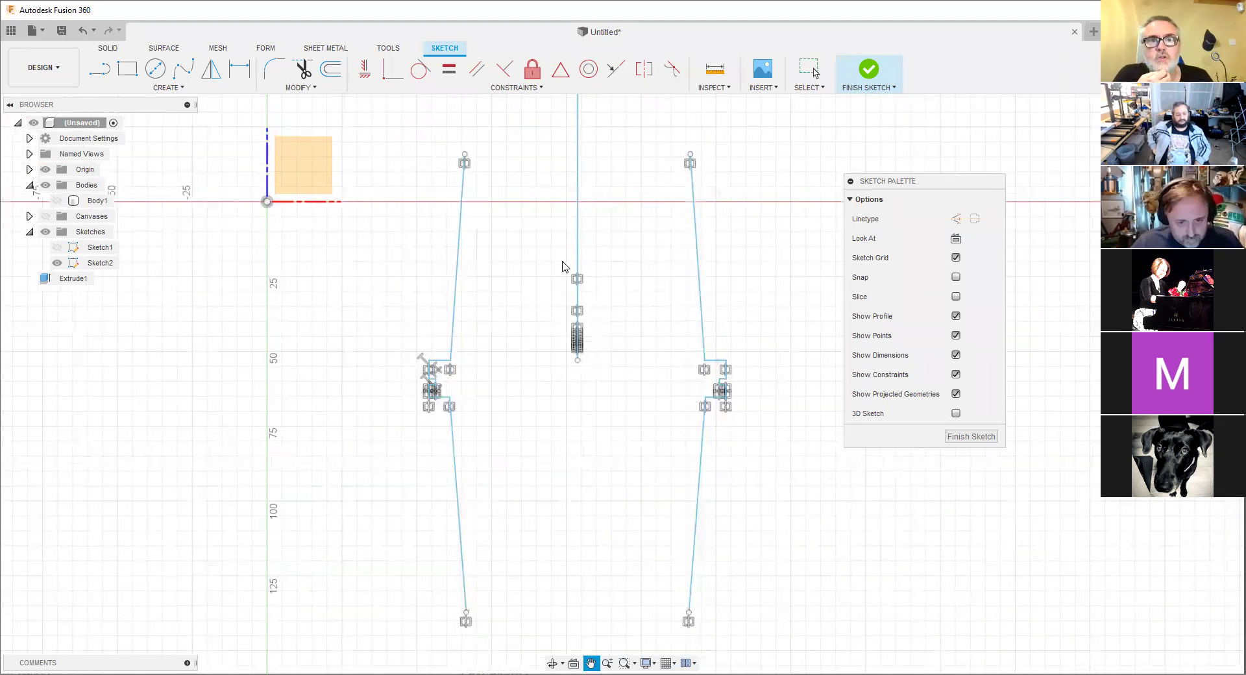
scroll(572, 259, "up", 1)
left_click(578, 259)
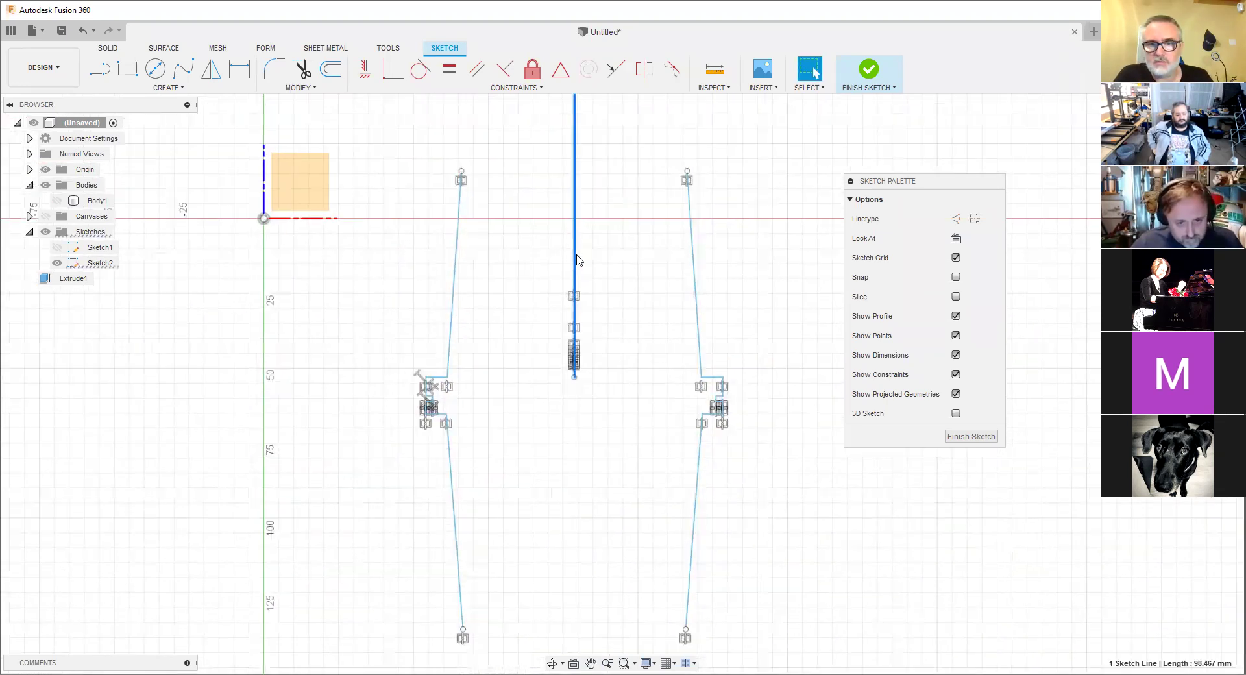
key("Delete")
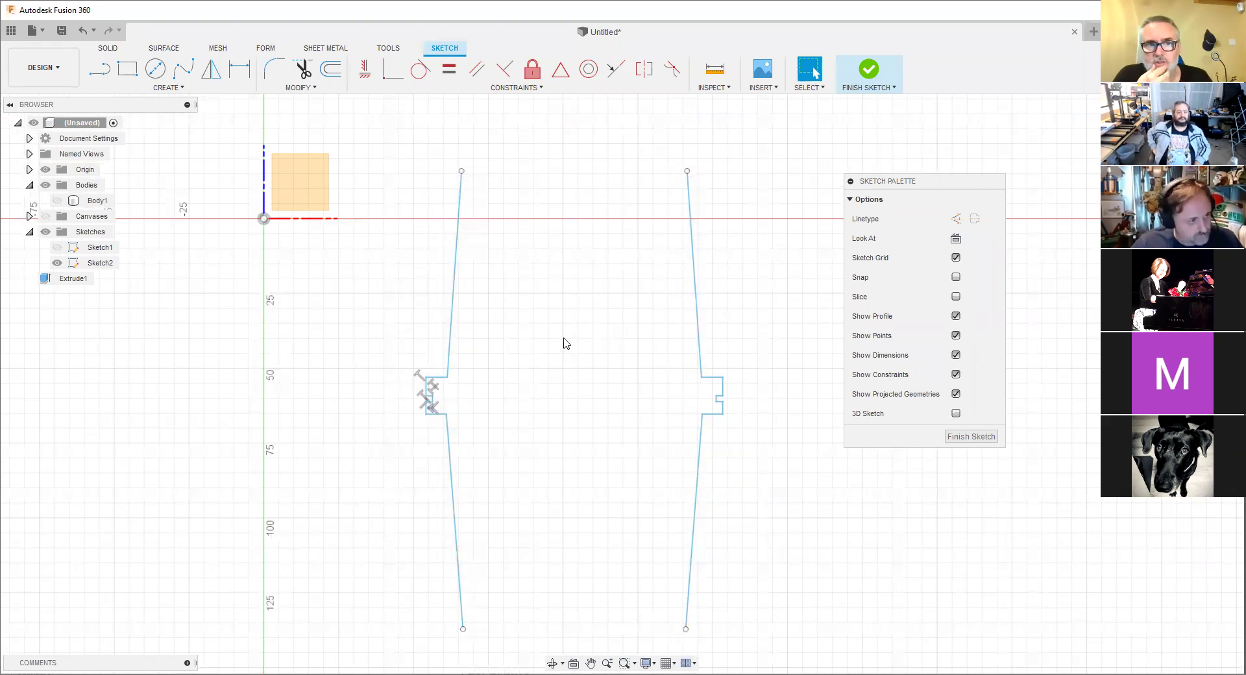
Select the left outline and the right outline in turn to examine whether each remains one connected chain.
scroll(482, 396, "down", 1)
middle_click_drag(487, 396, 517, 378)
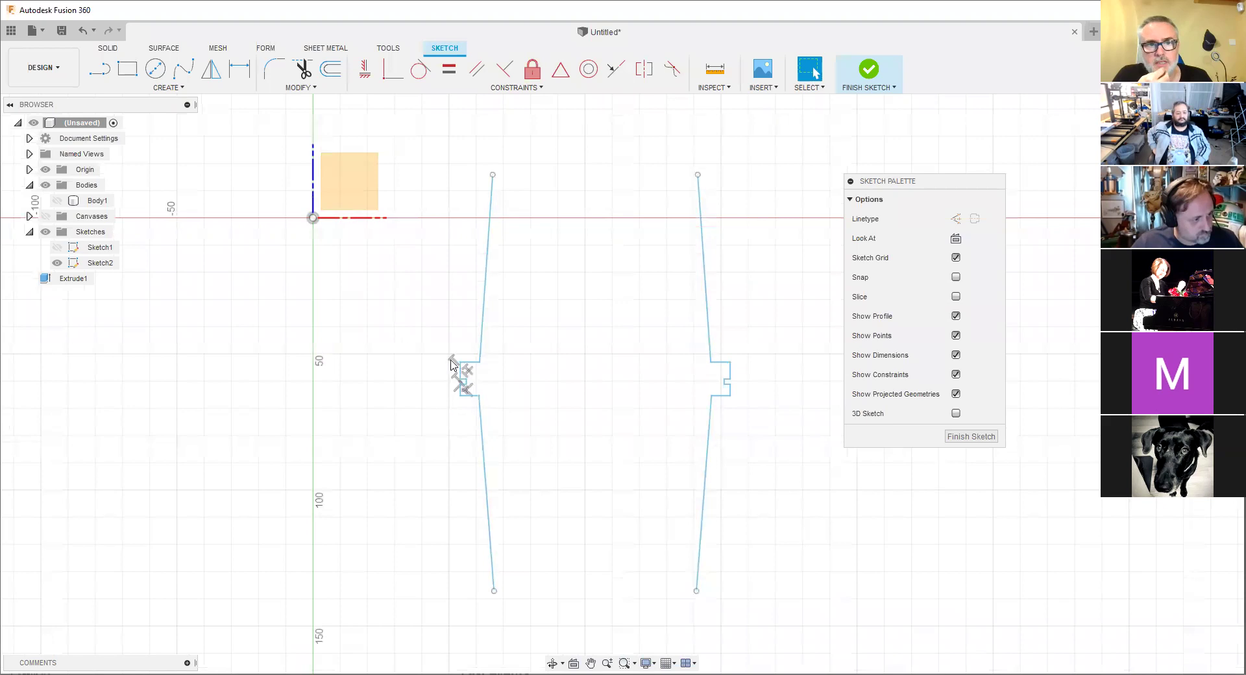
scroll(452, 358, "up", 2)
double_click(496, 209)
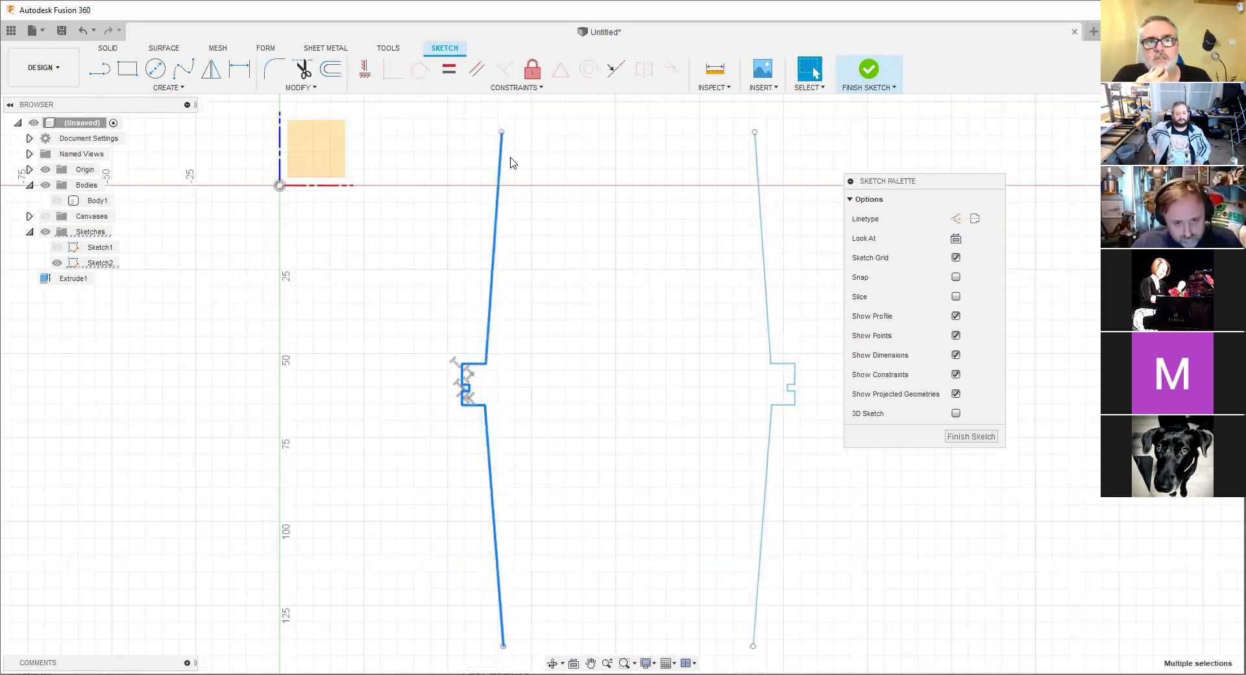
left_click(766, 496)
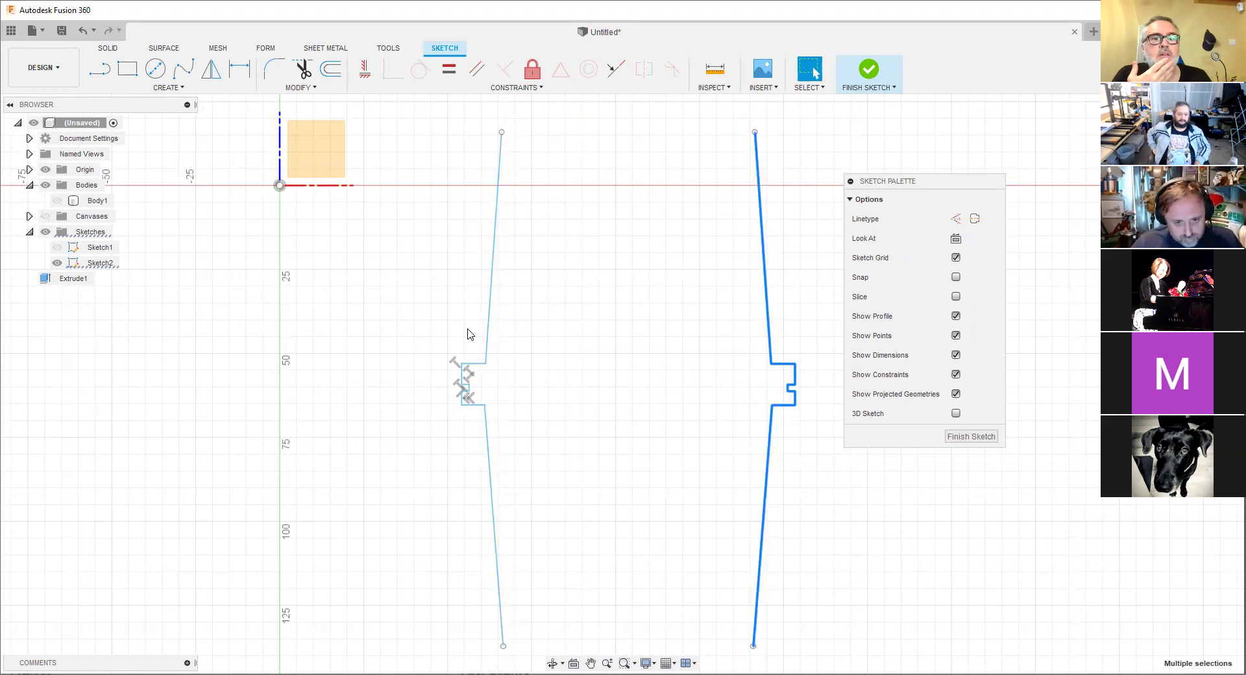
left_click(457, 425)
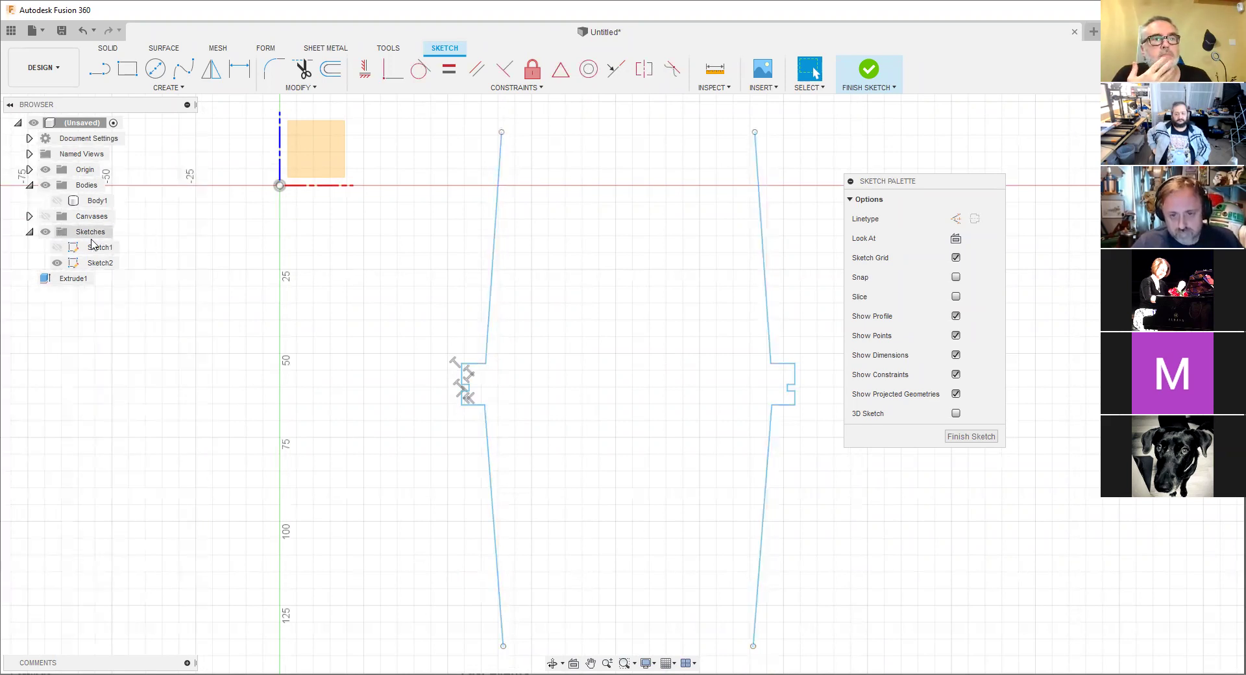
Show Body1, finish the sketch, and turn the canvases back on.
left_click(57, 200)
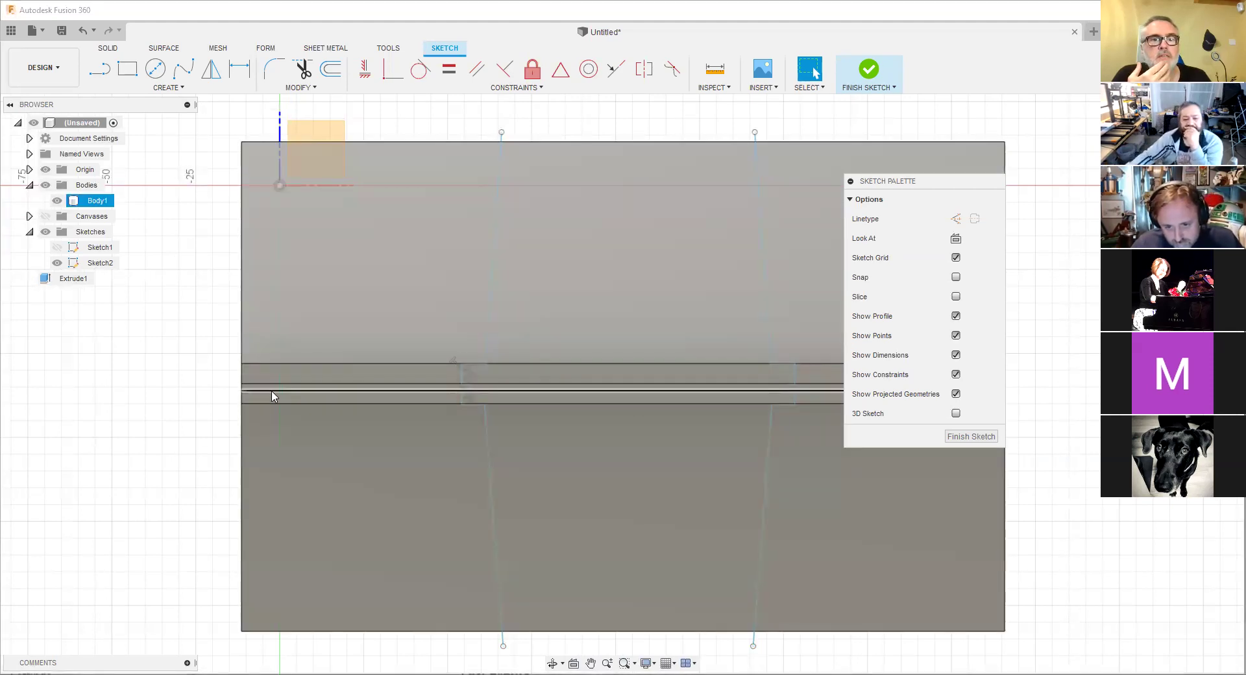
left_click(970, 439)
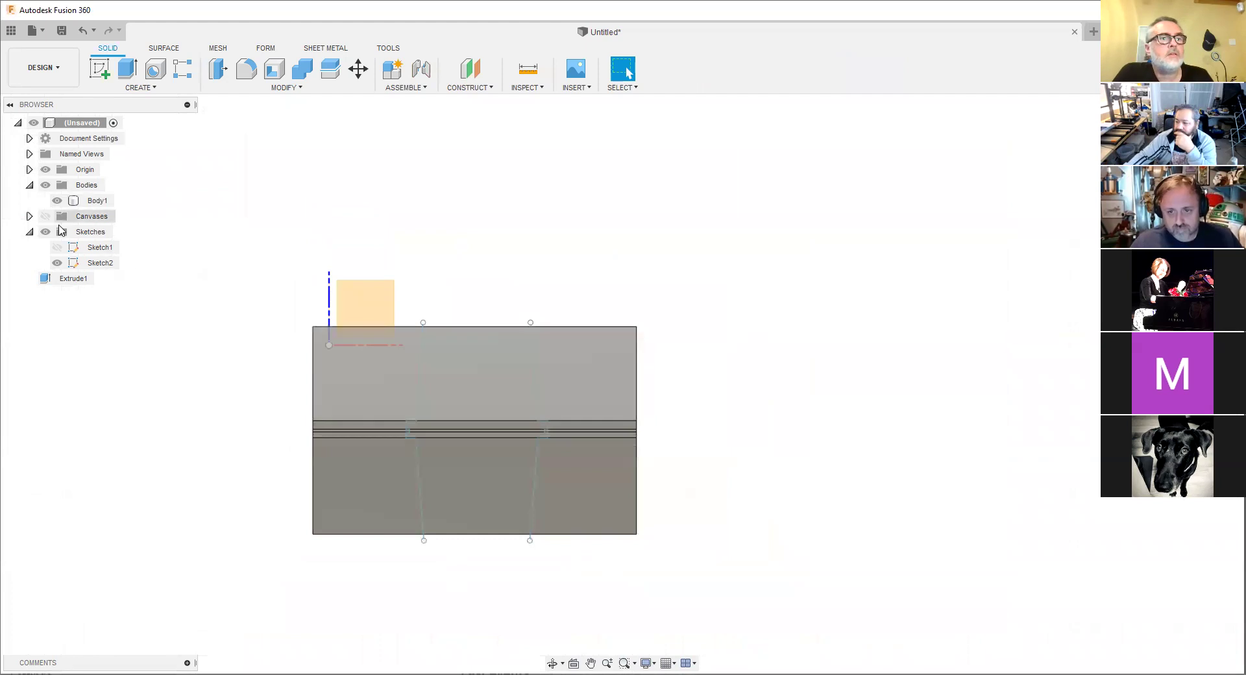
left_click(45, 216)
scroll(679, 312, "up", 2)
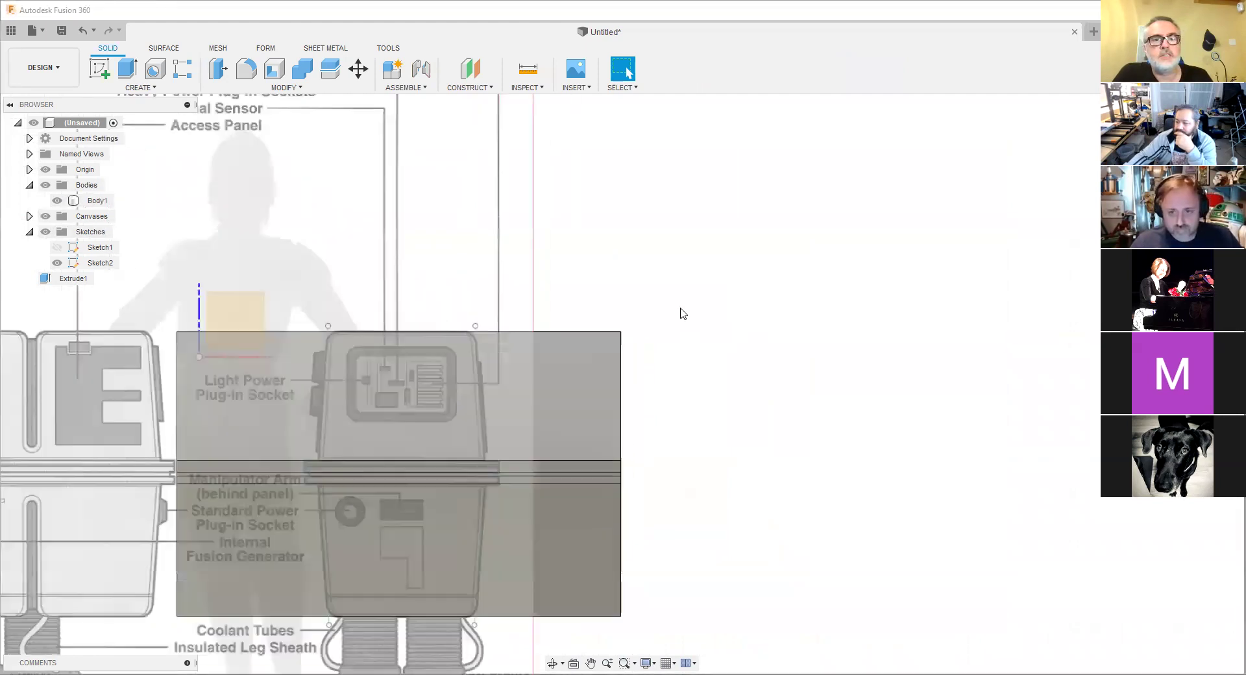
Split Body1 using the left outline of Sketch2 as the splitting tool, with the splitting tool extended.
left_click(283, 89)
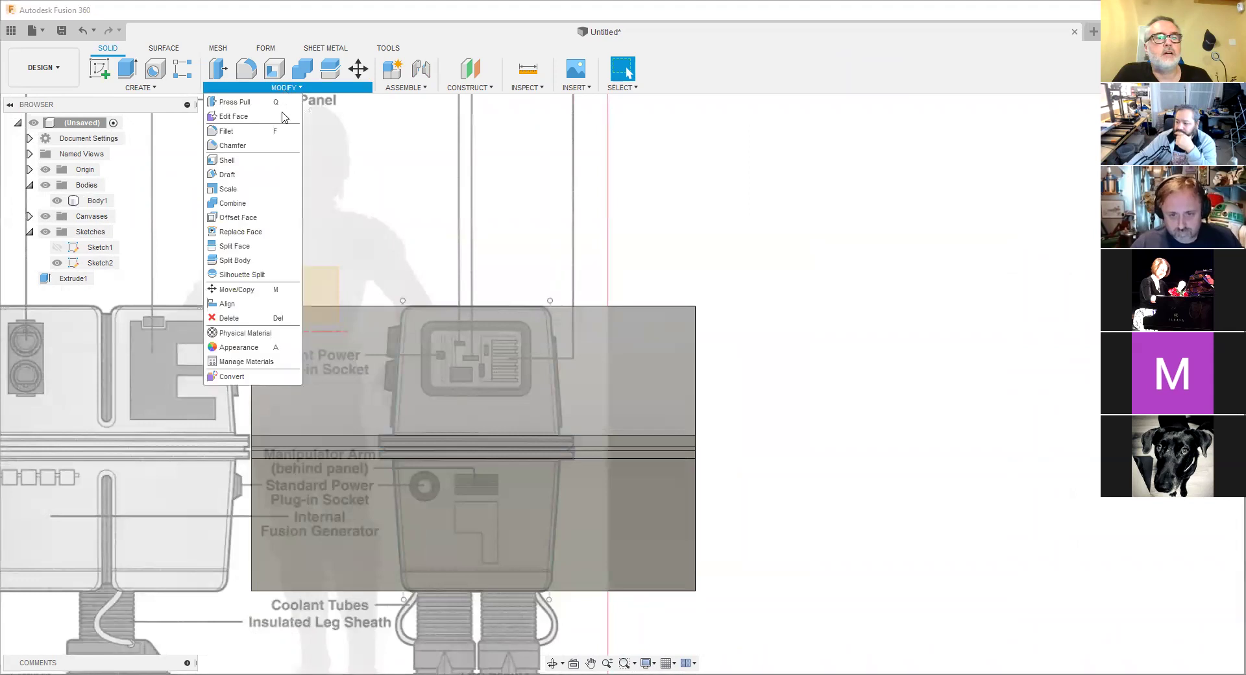
left_click(241, 260)
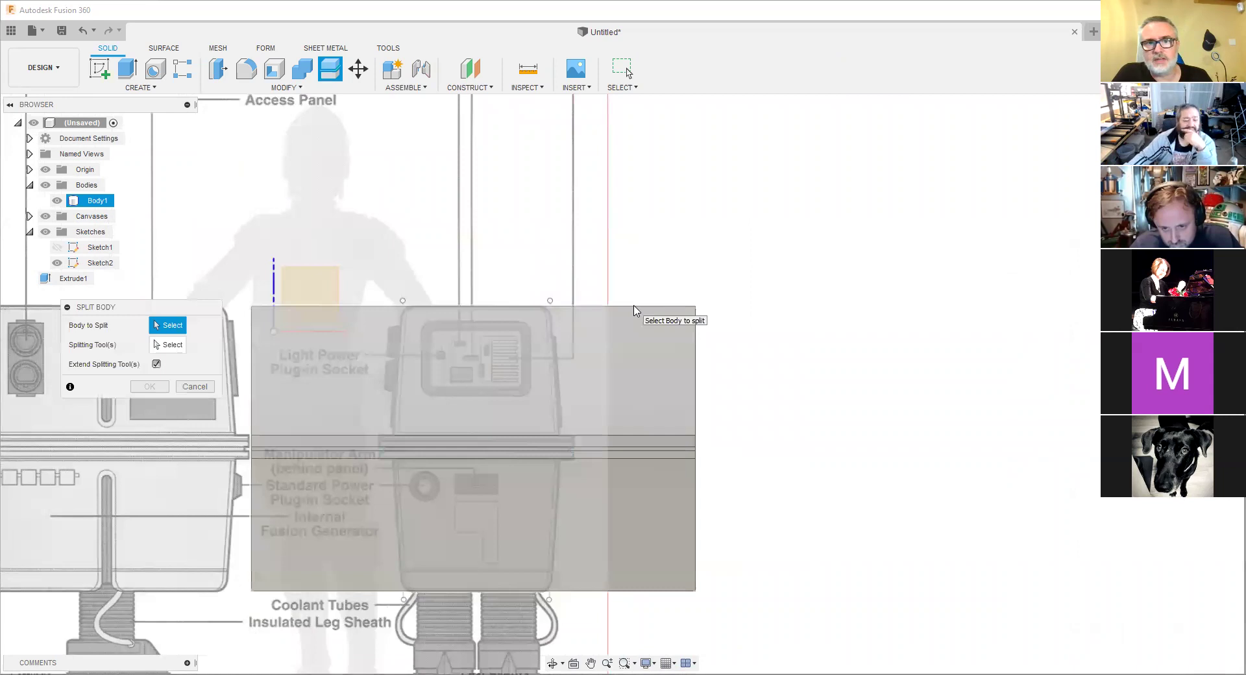
left_click(668, 311)
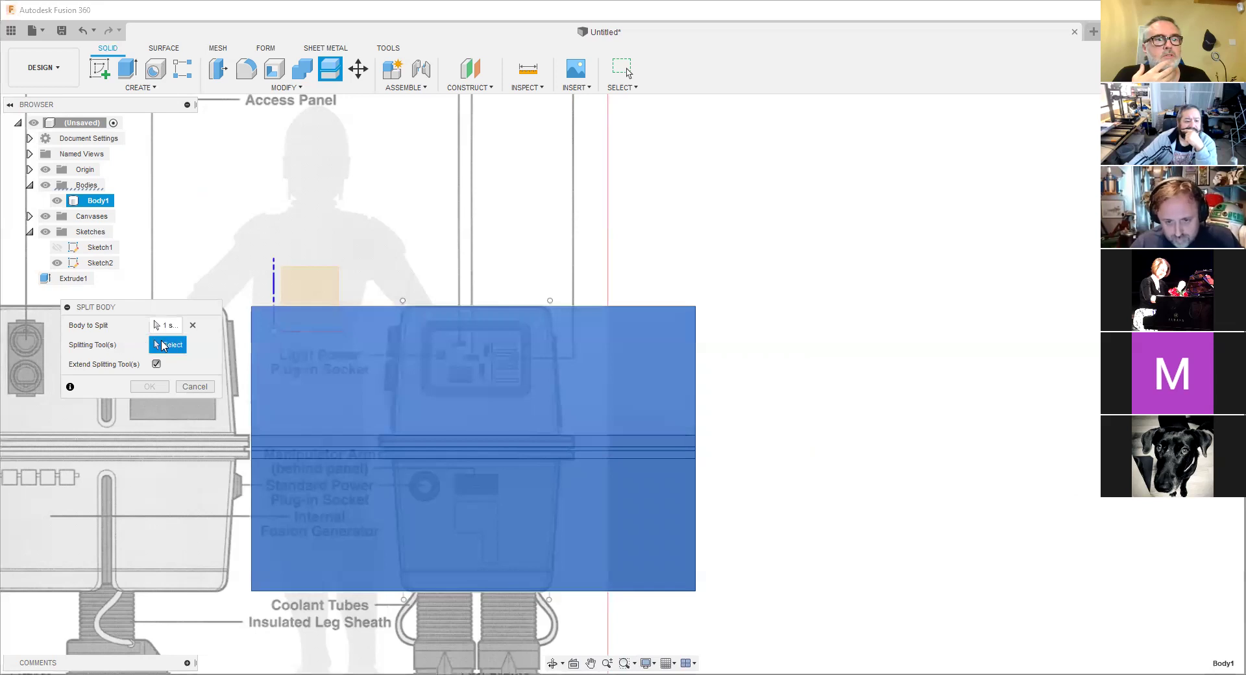
left_click(404, 340)
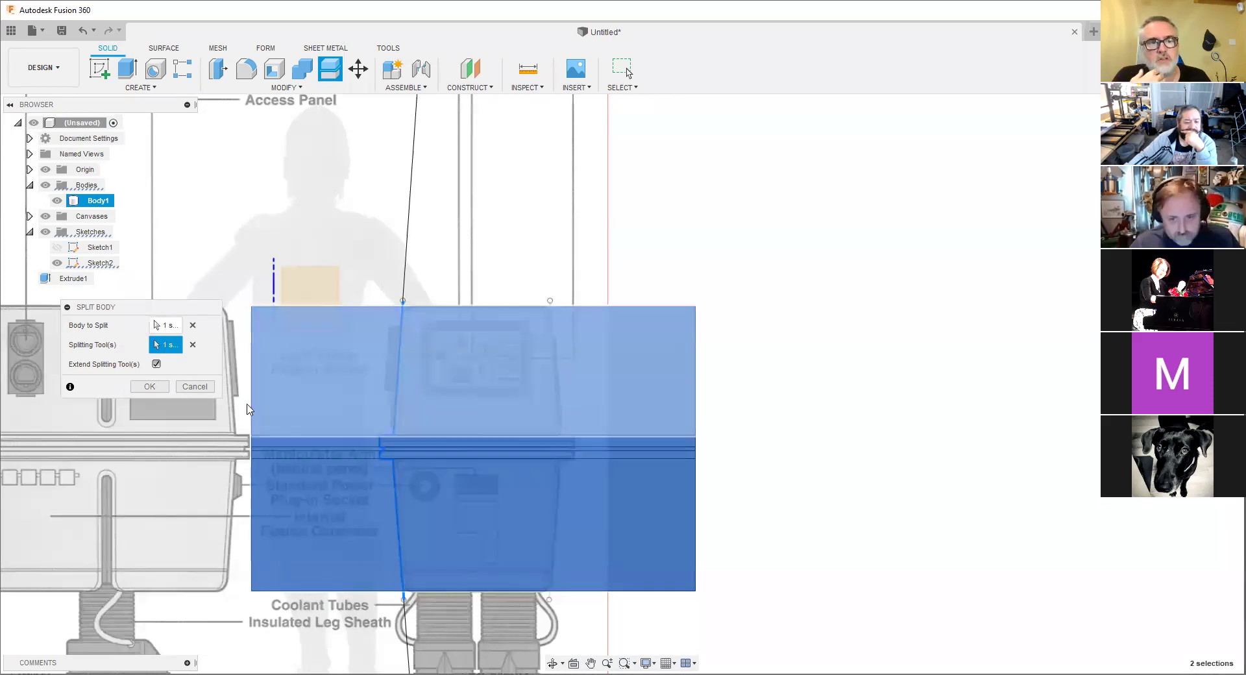
left_click(150, 387)
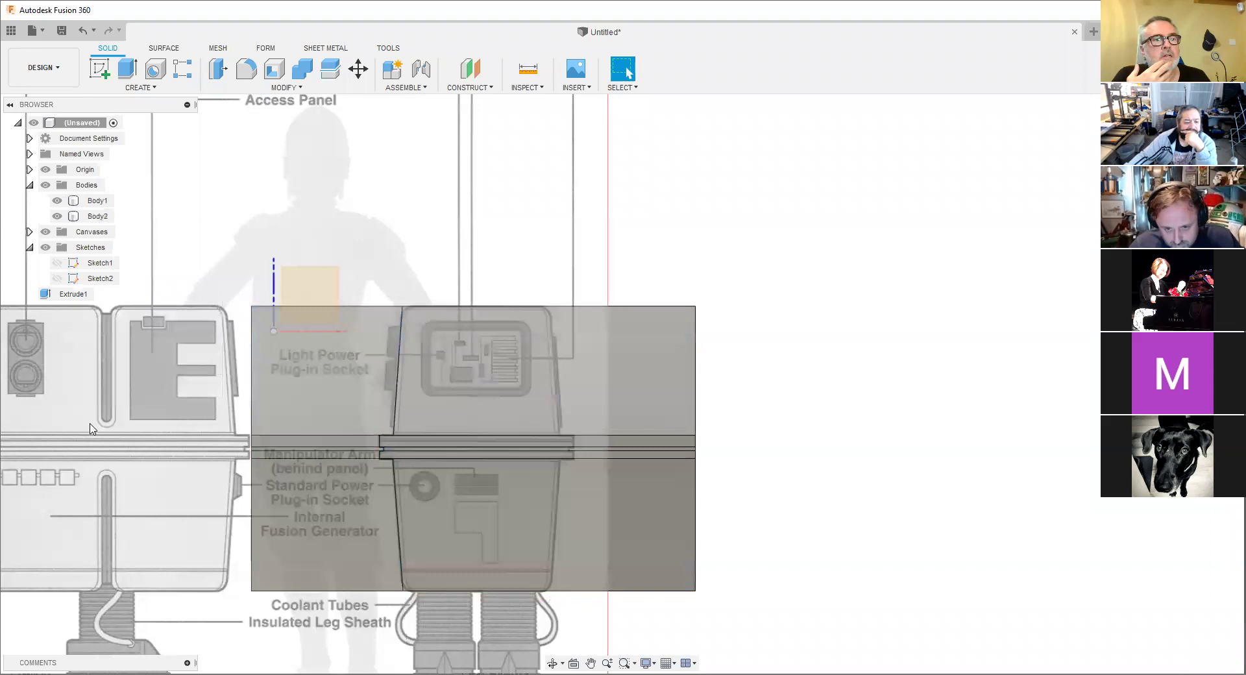
Make Sketch2 visible again over the split bodies.
left_click(57, 279)
left_click(57, 263)
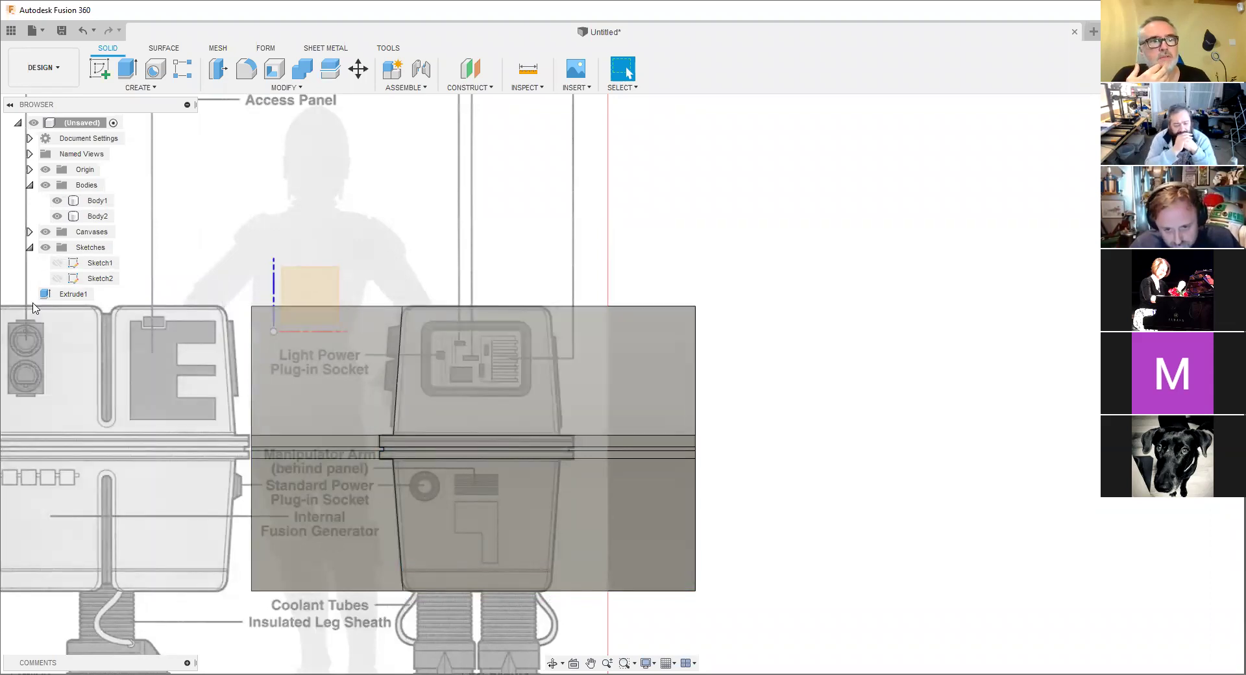
left_click(59, 277)
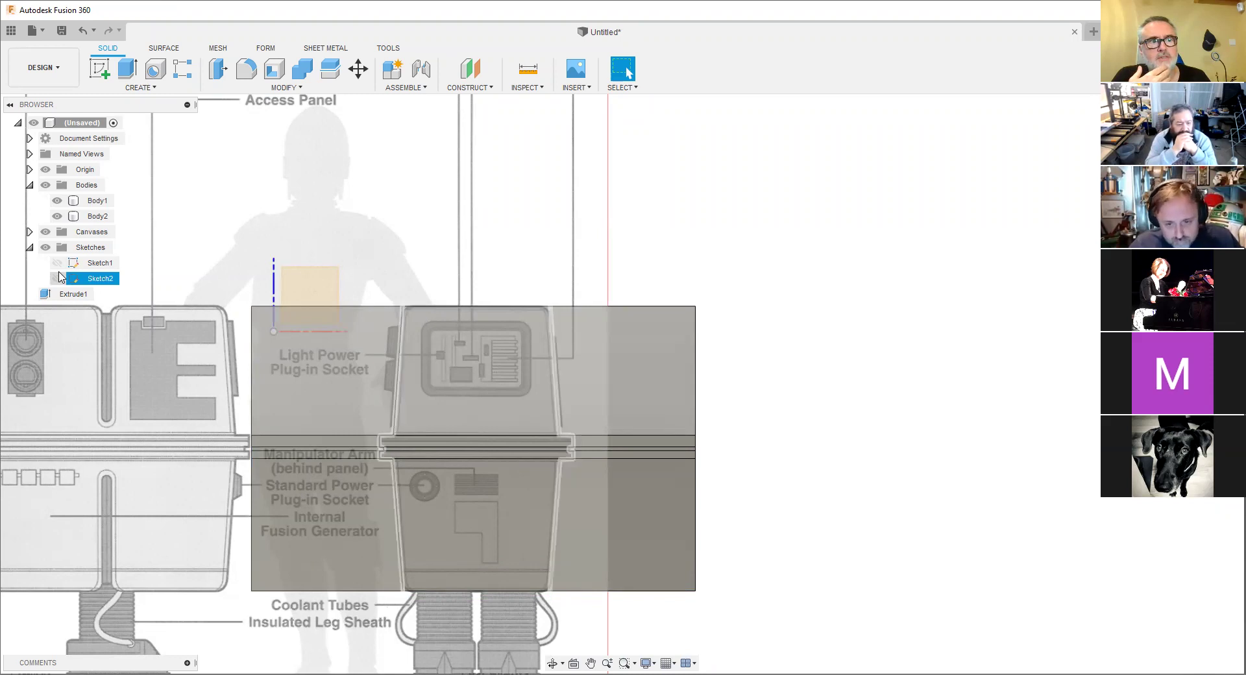
left_click(57, 280)
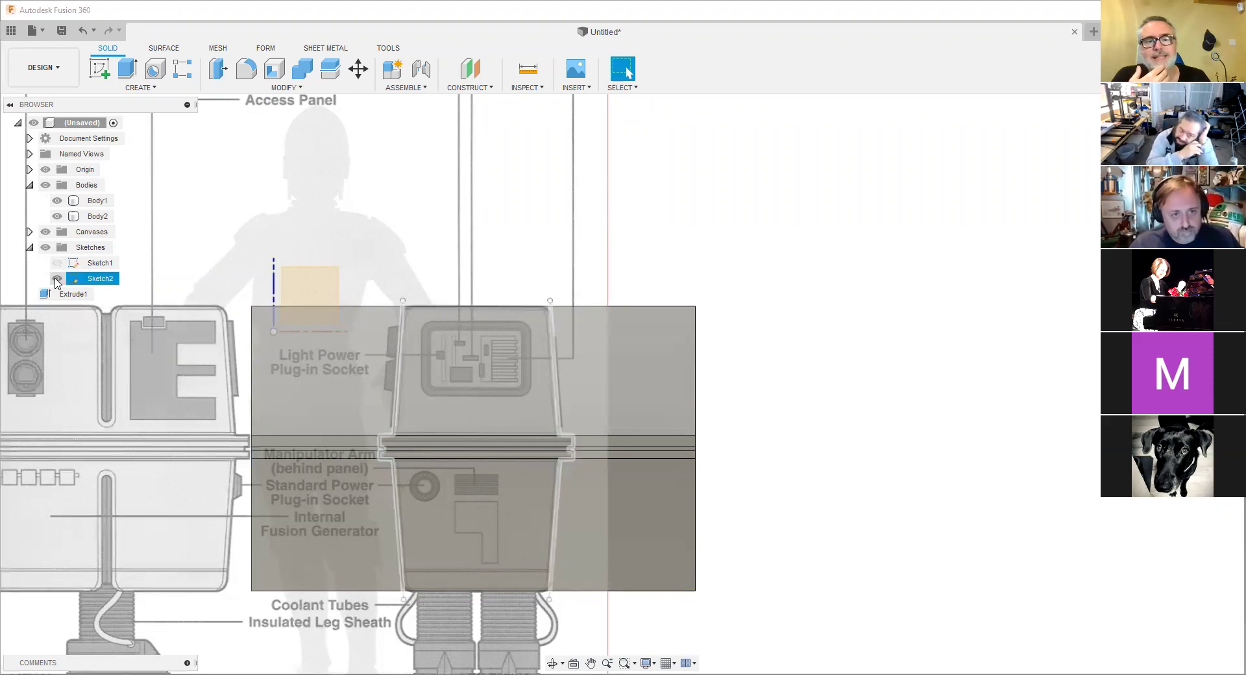
key("Escape")
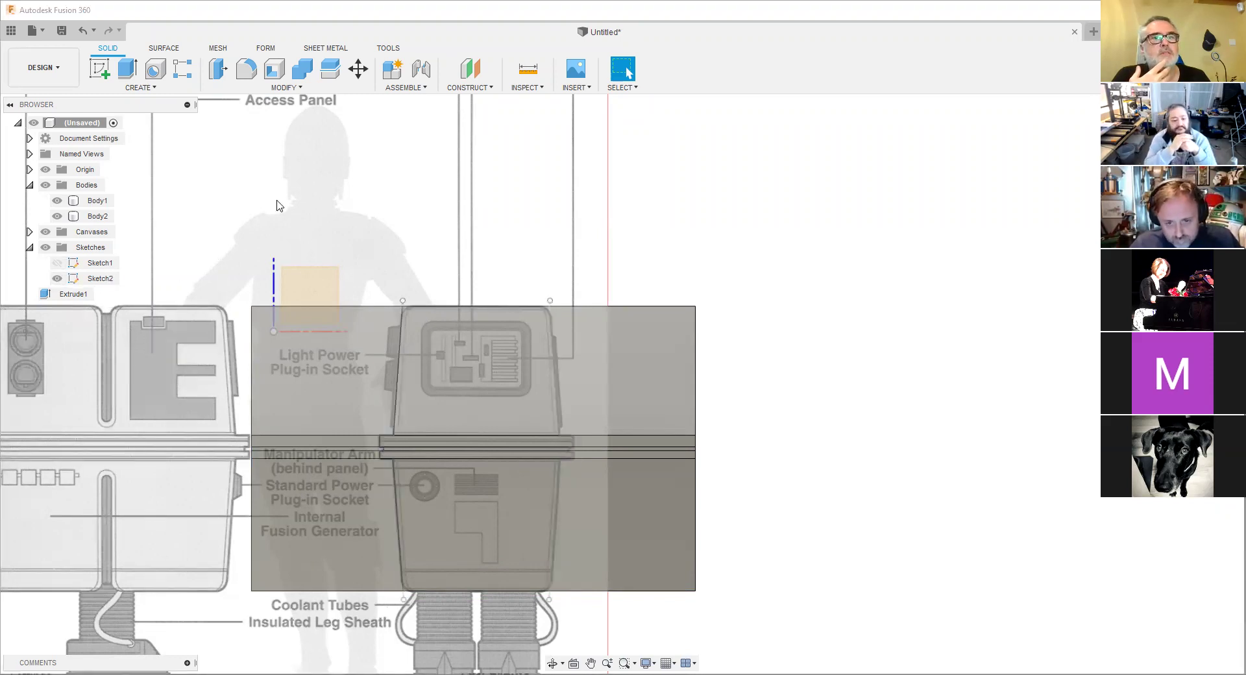
Split Body1 again using the right outline of Sketch2 as the splitting tool, with the splitting tool extended.
left_click(279, 89)
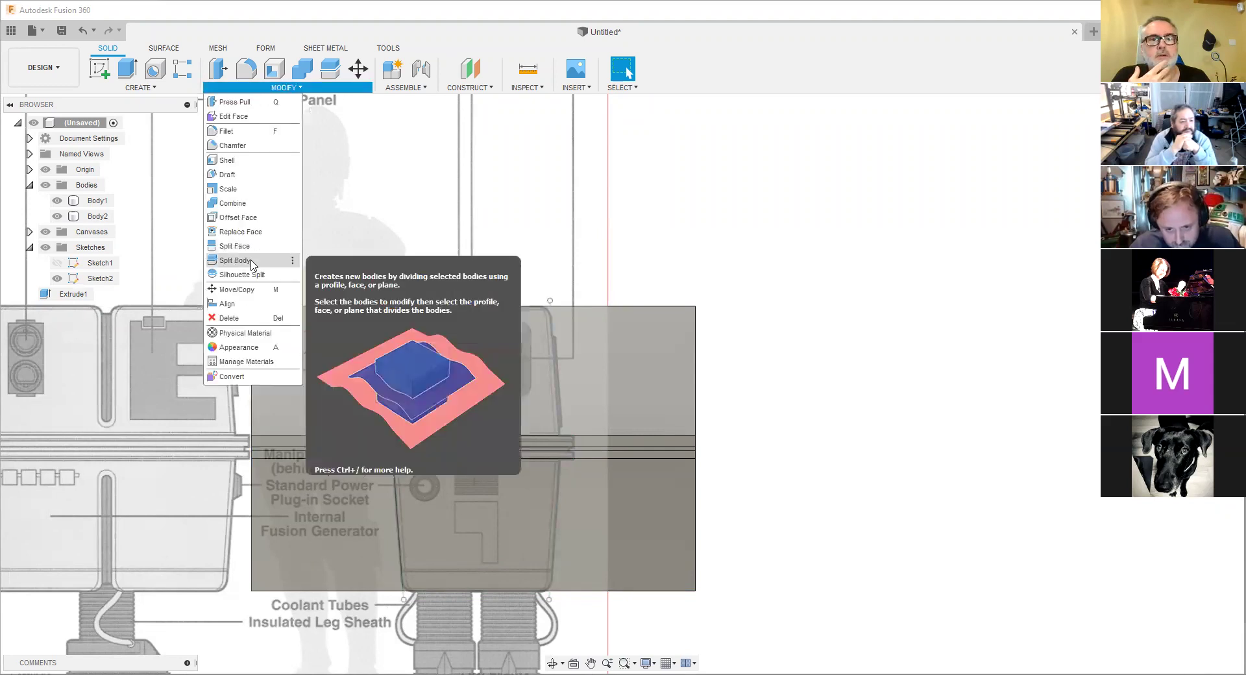
left_click(583, 400)
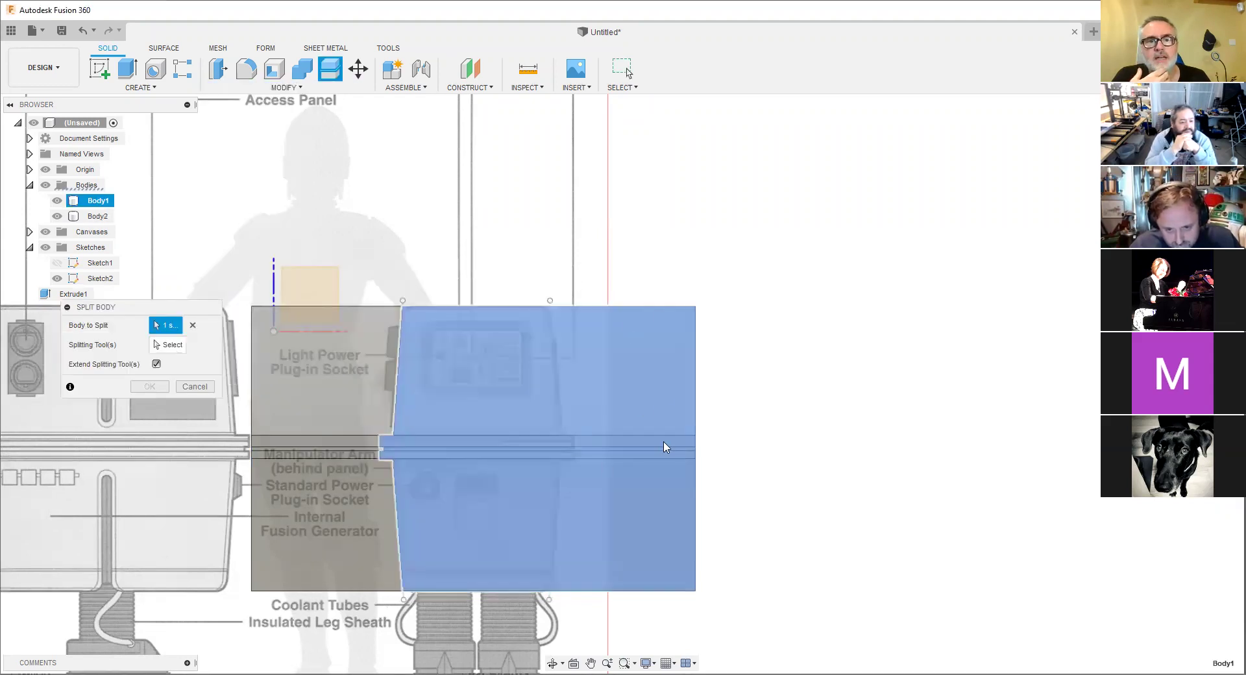
left_click(167, 345)
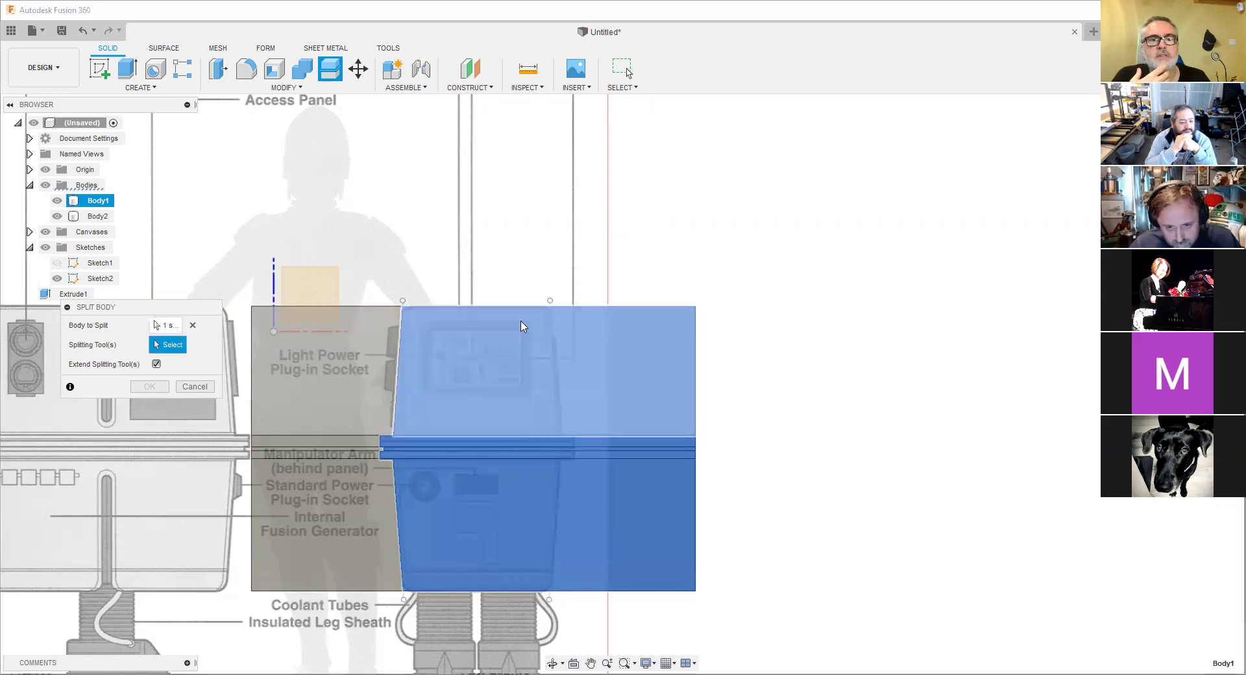
left_click(552, 337)
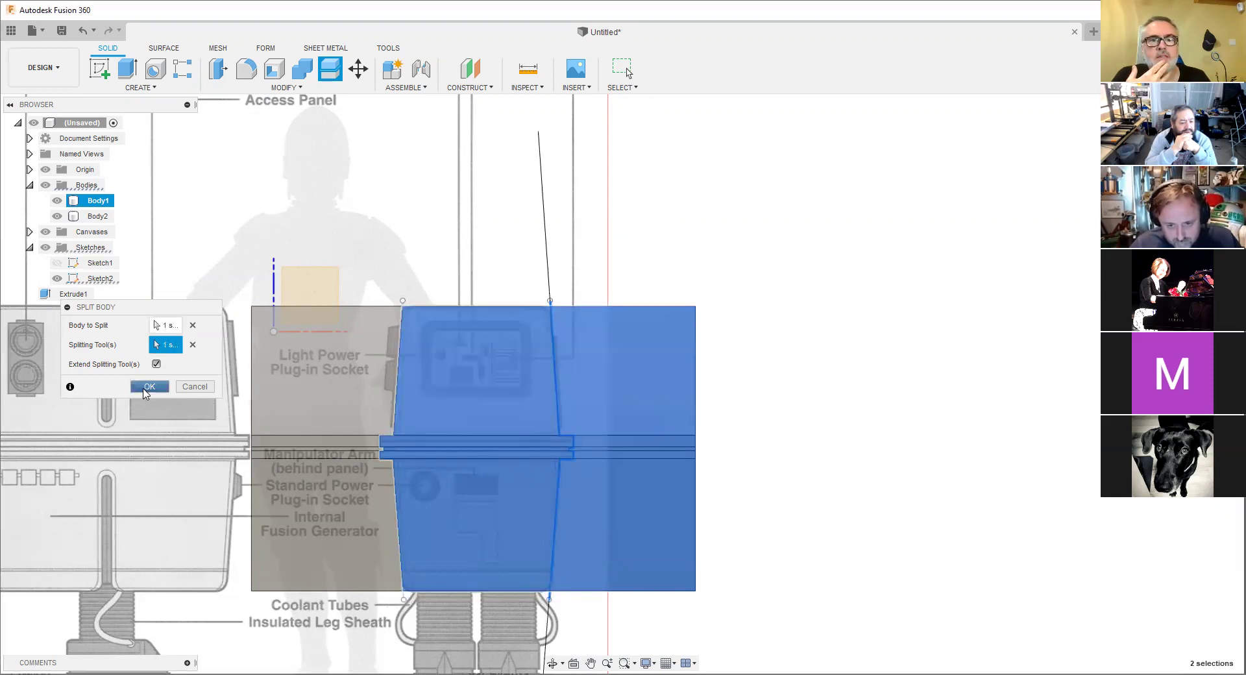
key("Return")
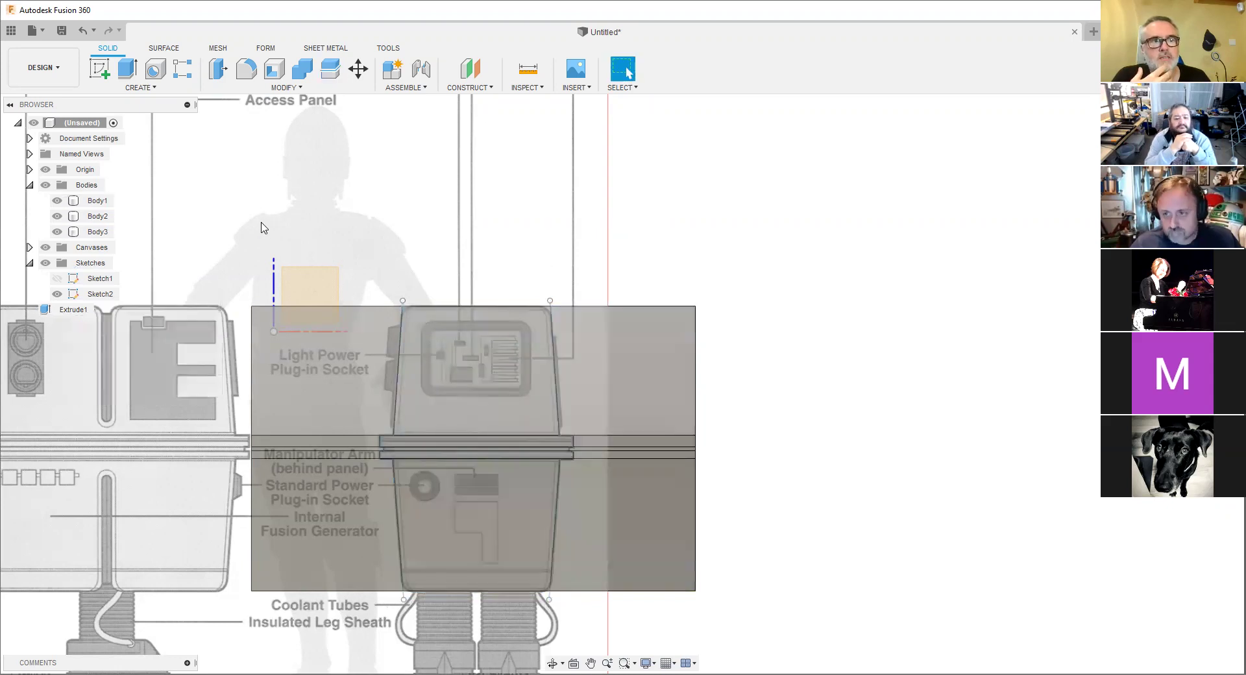
left_click(479, 334)
key("Escape")
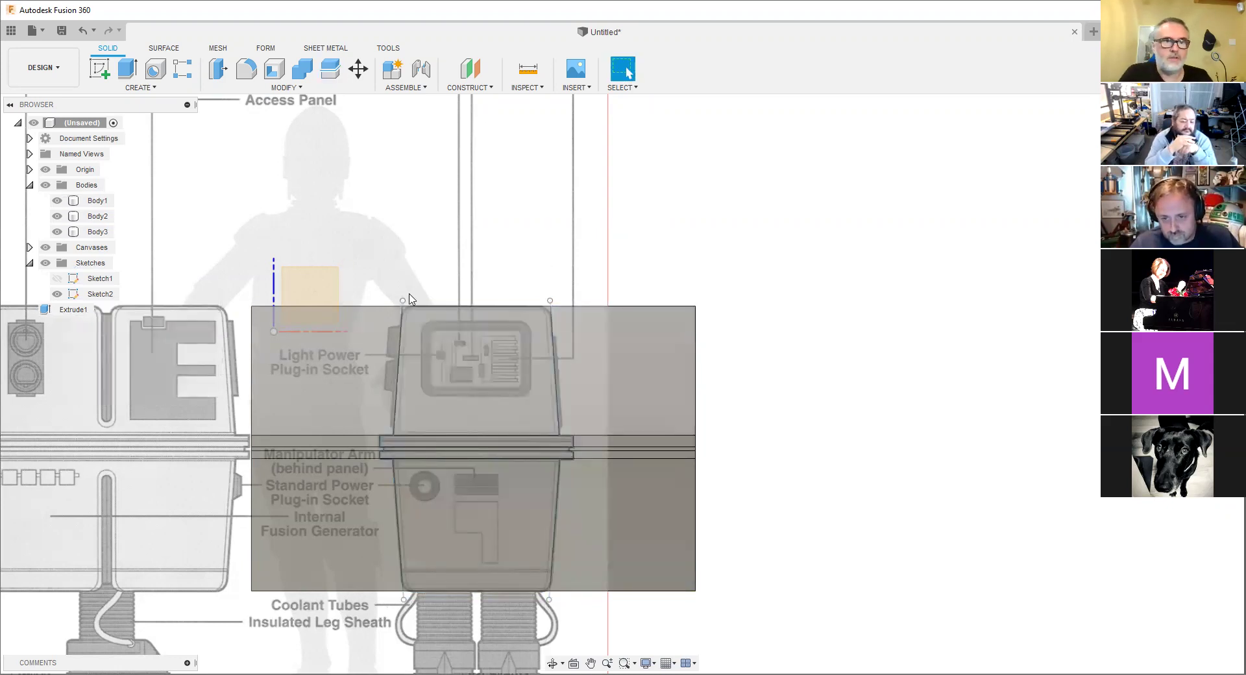
View the split solid at an angle and select Body1, Body2 and Body3 in turn to identify each piece.
middle_click_drag(528, 351, 495, 390, "shift")
scroll(495, 389, "down", 3)
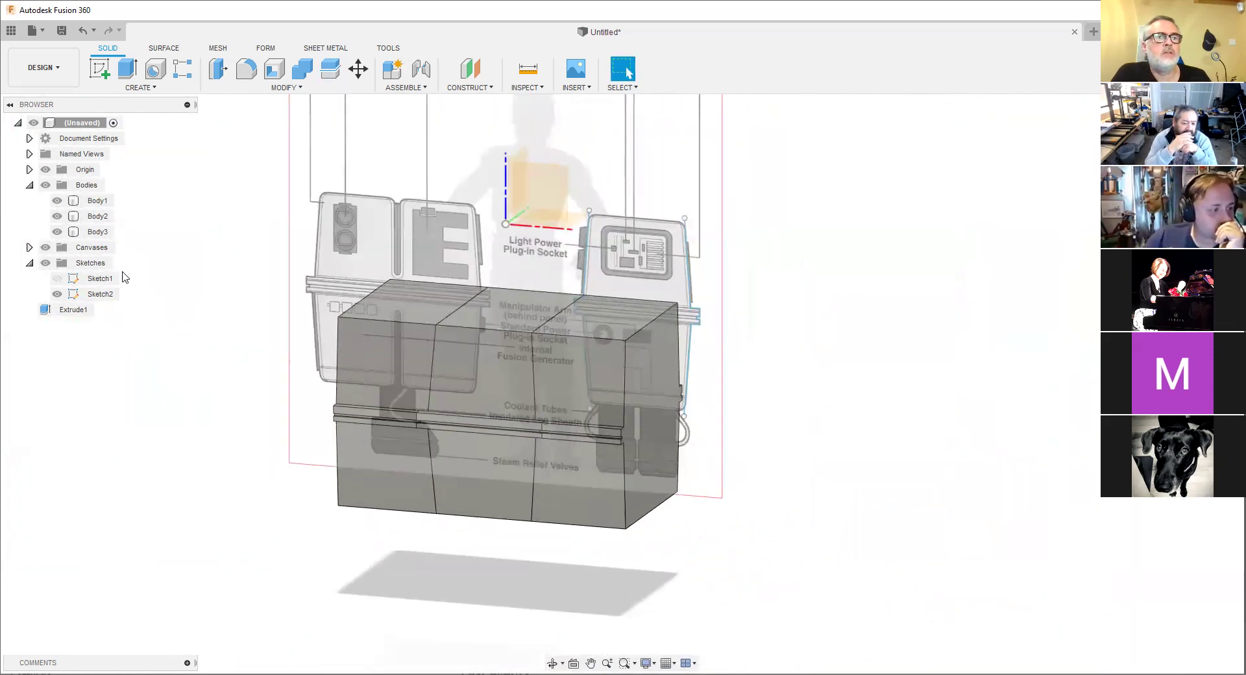
left_click(96, 200)
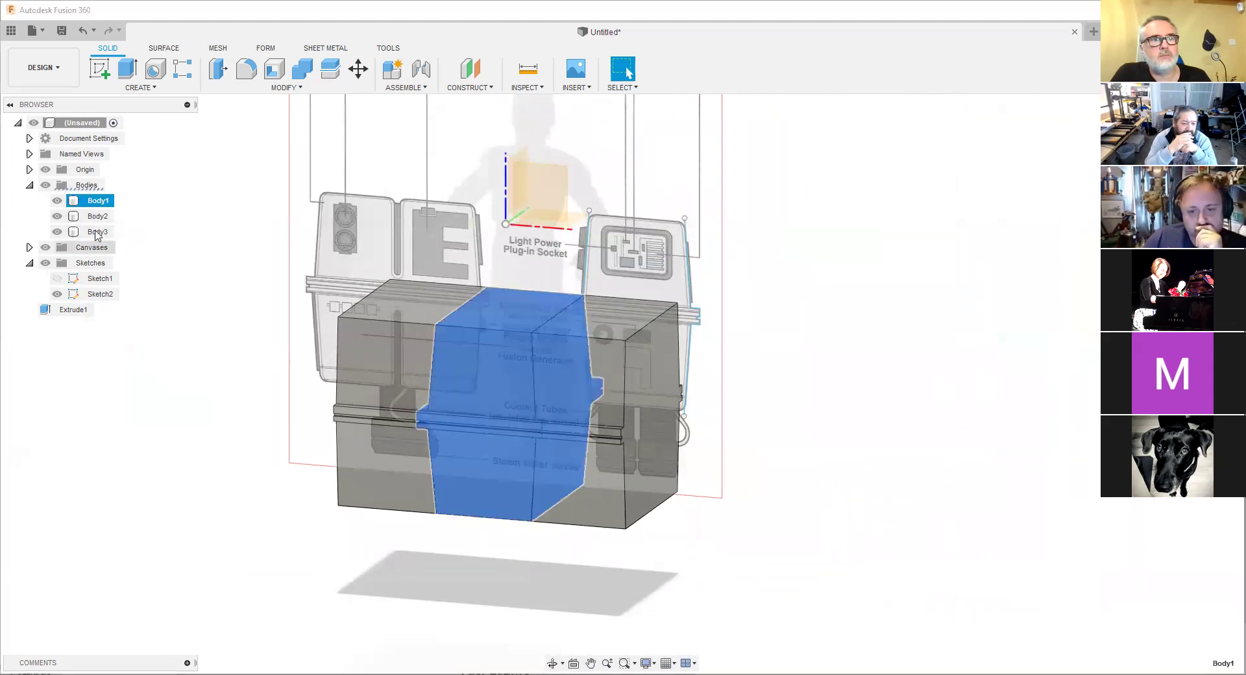
left_click(95, 219)
left_click(92, 235)
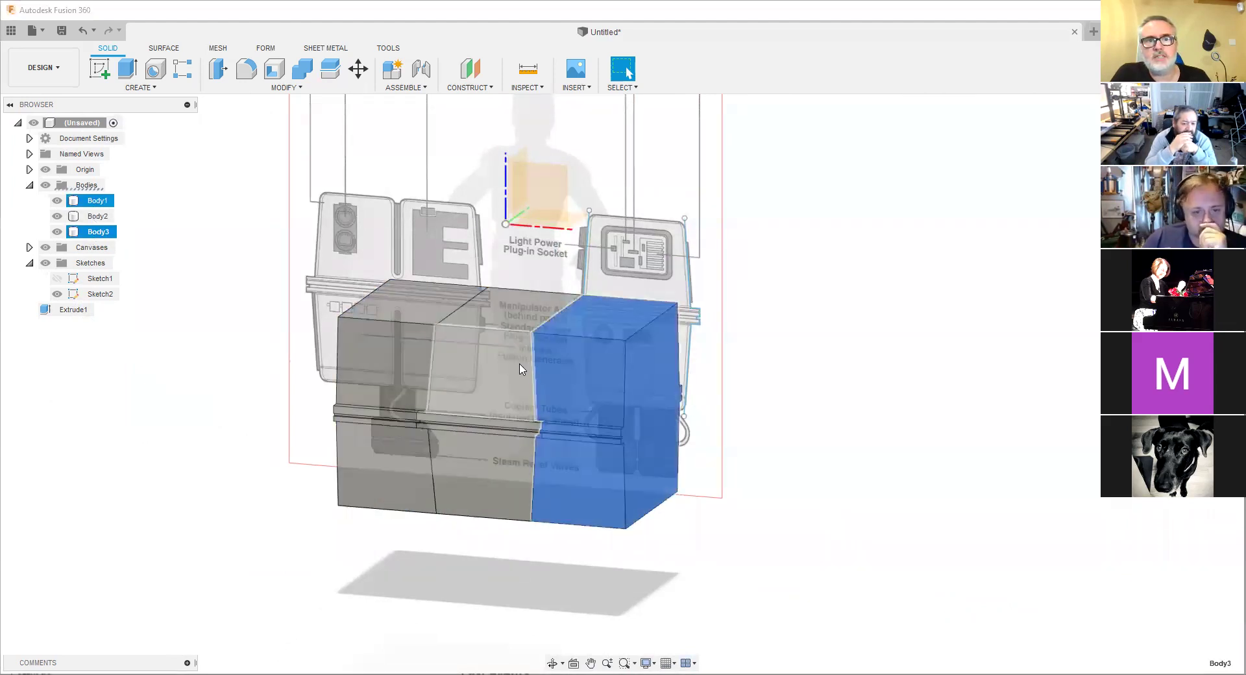
left_click(92, 201)
left_click(250, 270)
Hide the two outer pieces, Body3 and Body2, to isolate the middle body.
left_click(56, 236)
left_click(57, 232)
left_click(57, 216)
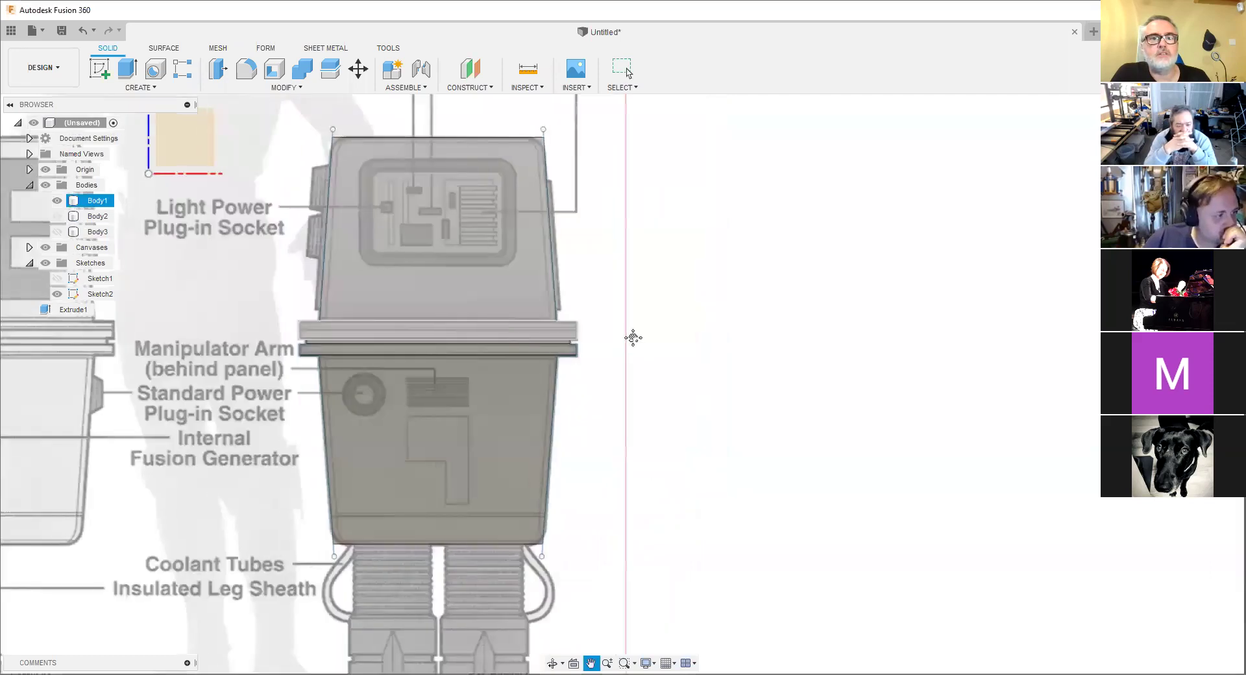
Examine the isolated droid body from several sides, checking the ledges and groove of the waist band up close.
middle_click_drag(632, 337, 821, 350)
scroll(526, 313, "up", 3)
middle_click_drag(525, 312, 508, 346, "shift")
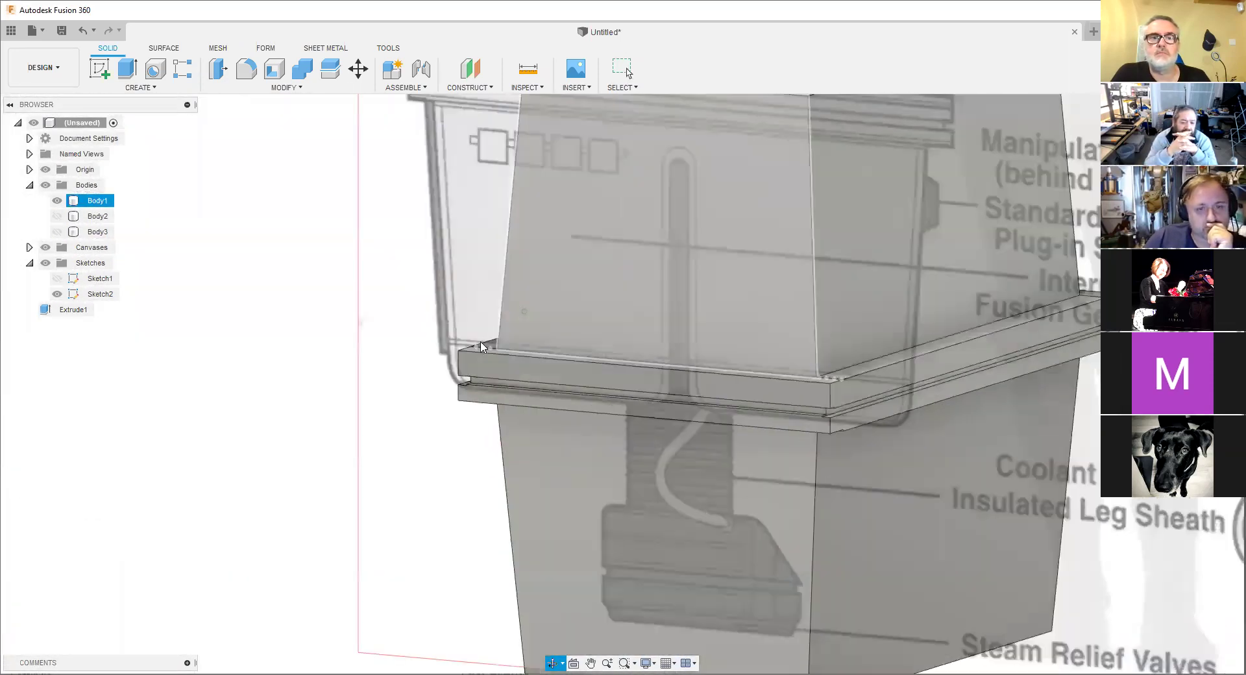
scroll(510, 345, "down", 2)
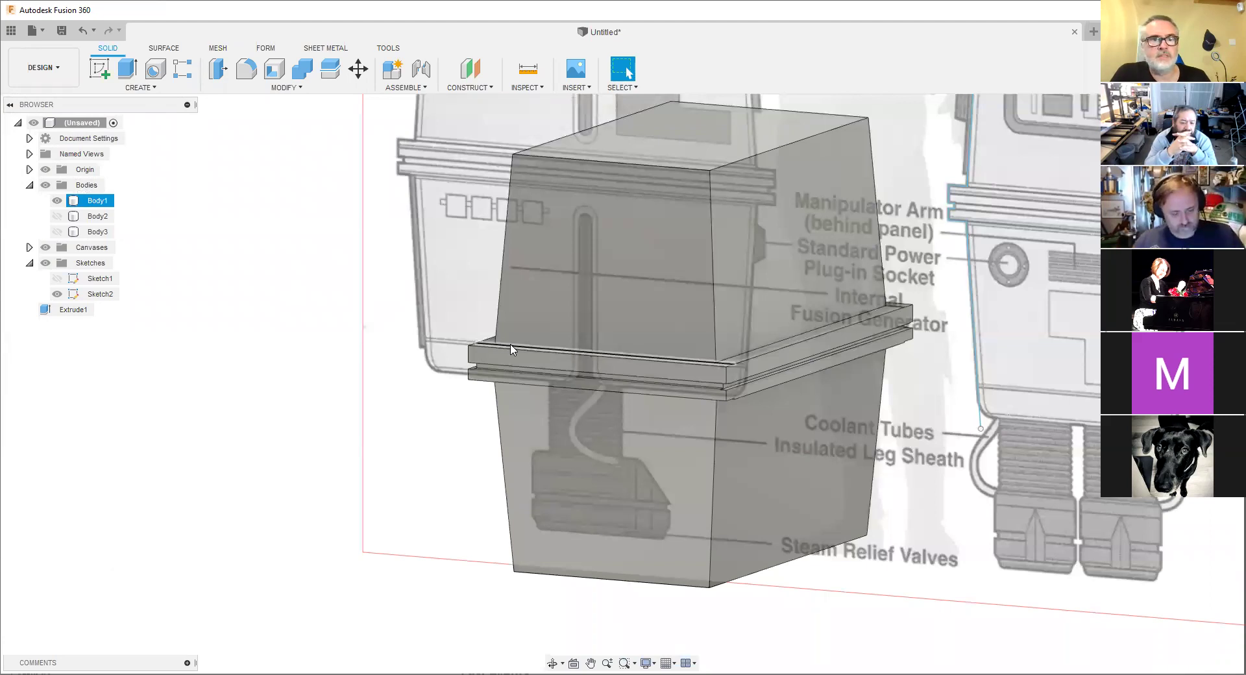
scroll(511, 351, "up", 6)
middle_click_drag(486, 352, 490, 362, "shift")
scroll(490, 363, "down", 2)
middle_click_drag(402, 366, 8, 392)
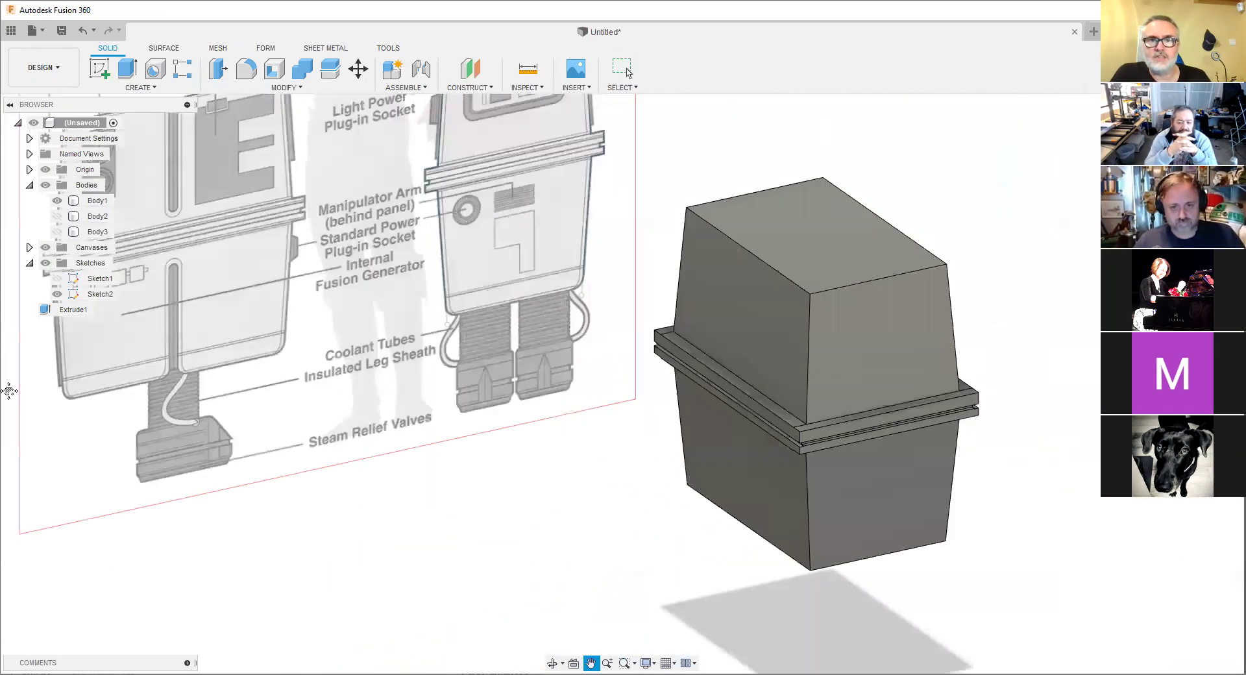
middle_click_drag(748, 371, 553, 373)
scroll(554, 373, "up", 2)
scroll(644, 425, "up", 3)
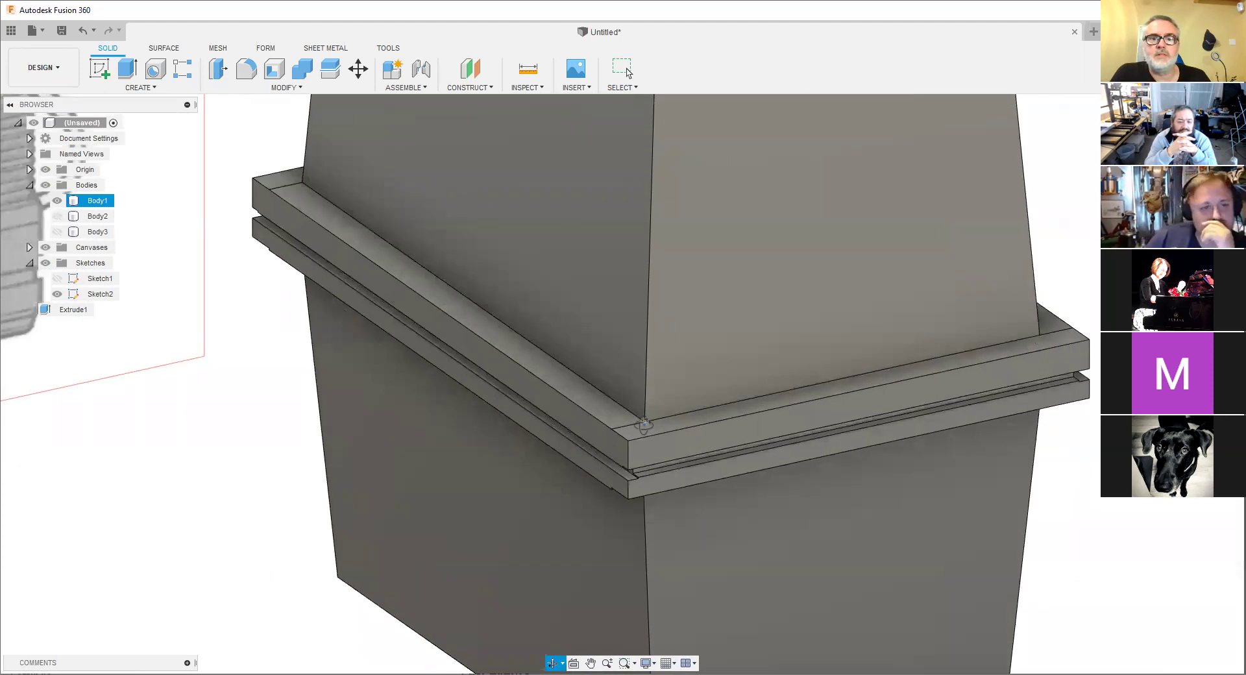
Examine the corner of the waist band up close where its ledges and groove meet, and return to the front view.
scroll(637, 415, "up", 5)
scroll(596, 442, "up", 5)
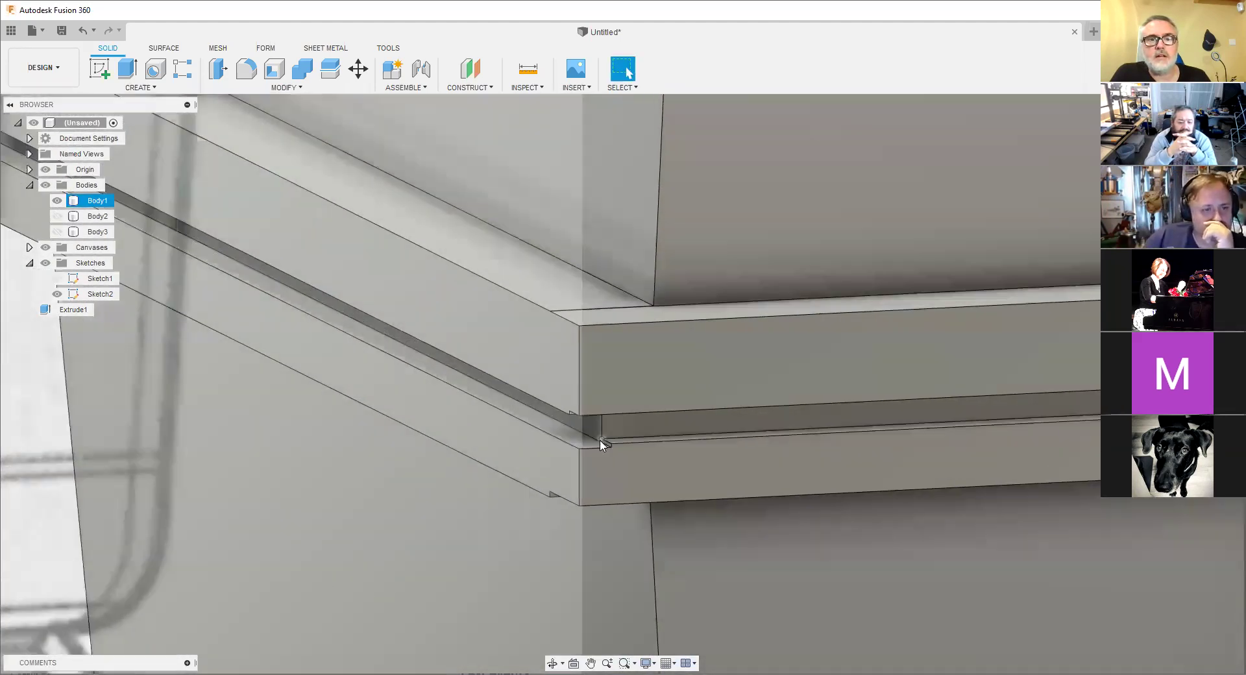
scroll(596, 475, "up", 3)
middle_click_drag(592, 437, 544, 335, "shift")
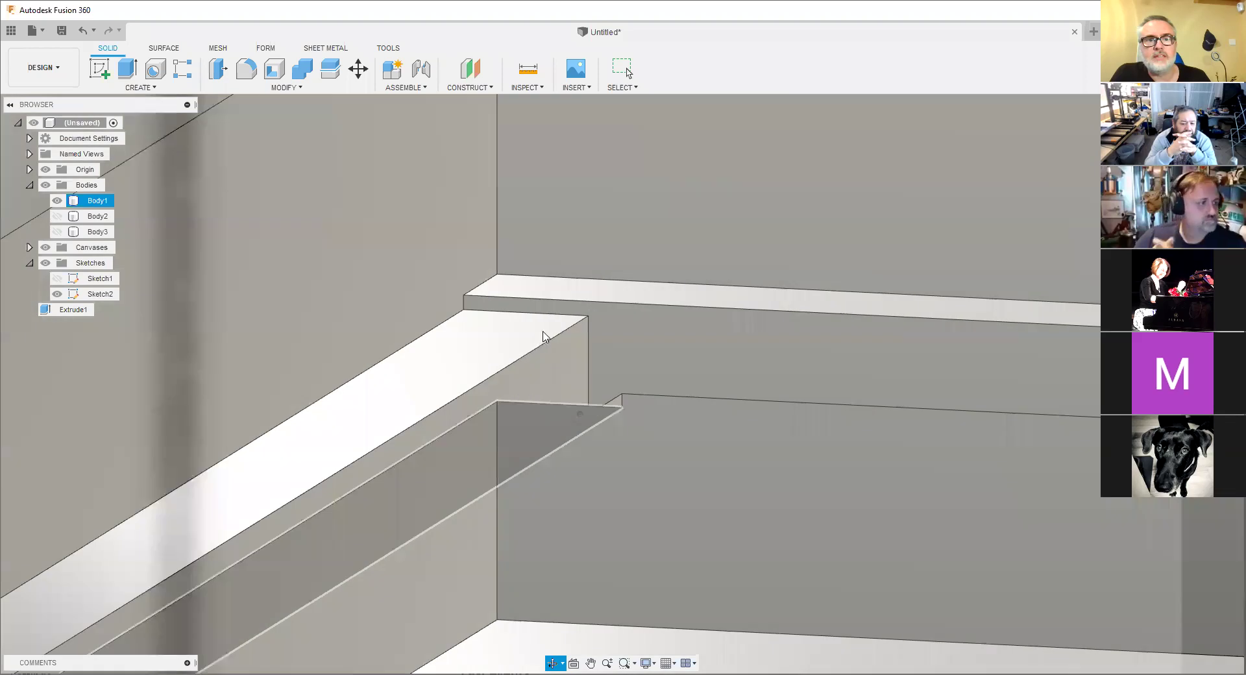
scroll(515, 314, "down", 1)
scroll(479, 325, "up", 5)
scroll(479, 331, "up", 2)
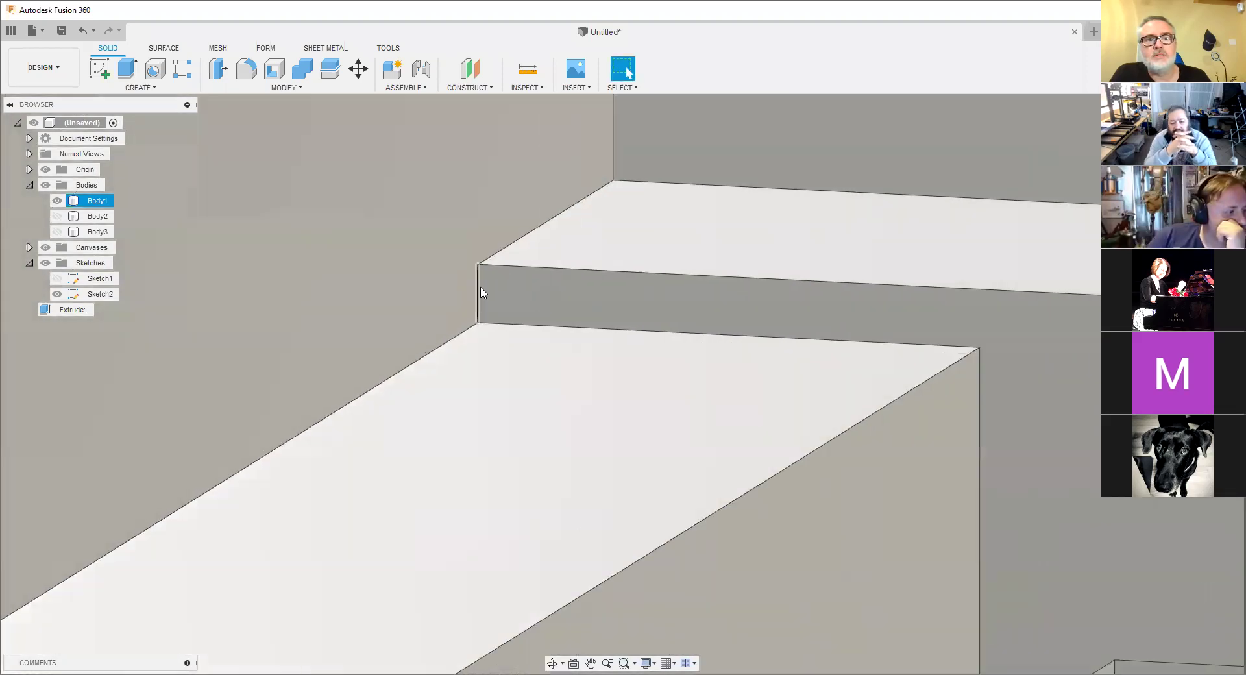
middle_click_drag(664, 338, 416, 403, "shift")
scroll(628, 402, "down", 2)
scroll(445, 384, "down", 2)
scroll(415, 403, "down", 3)
scroll(456, 370, "down", 1)
middle_click_drag(610, 373, 630, 512)
scroll(472, 355, "down", 2)
middle_click(472, 354)
middle_click(472, 353)
mouse_move(748, 498)
middle_mouse_down("shift")
mouse_move(767, 406)
mouse_move(742, 458)
middle_mouse_up("shift")
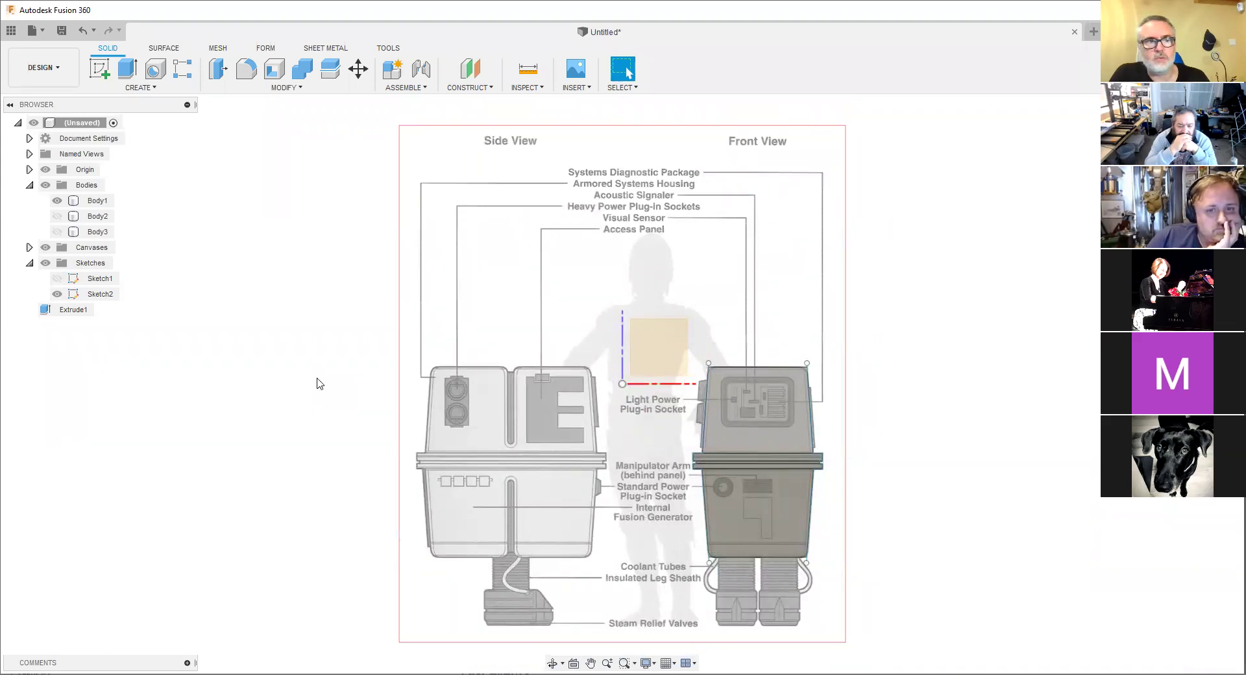
Compare the upper part of Body1 and the Sketch2 outlines with the front-view drawing up close.
left_click(97, 294)
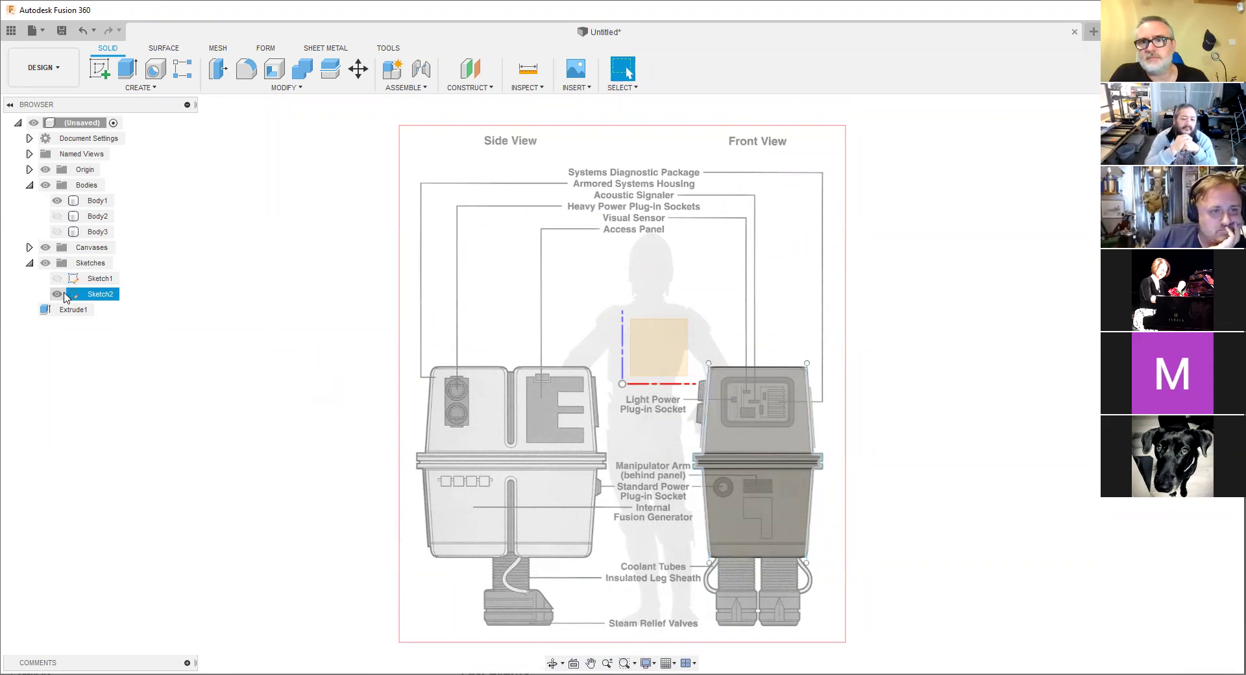
key("Escape")
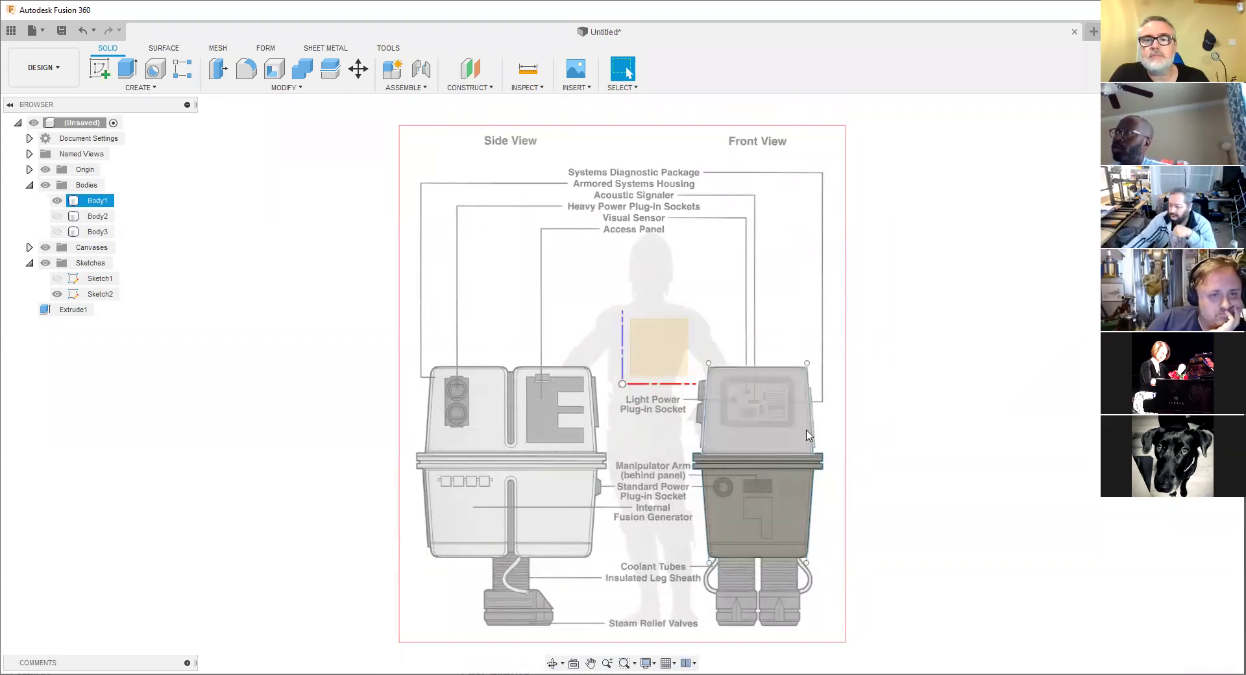
scroll(837, 429, "up", 3)
middle_click_drag(693, 424, 651, 329)
scroll(618, 394, "up", 2)
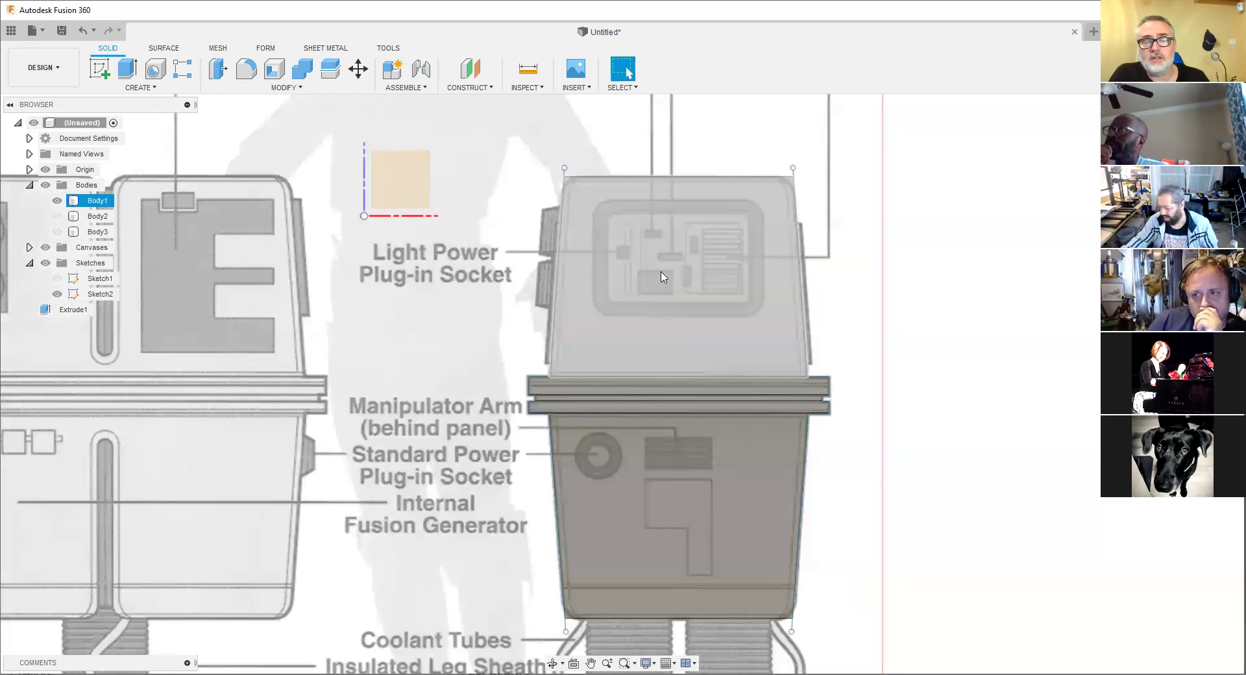
scroll(547, 228, "up", 2)
scroll(547, 229, "up", 1)
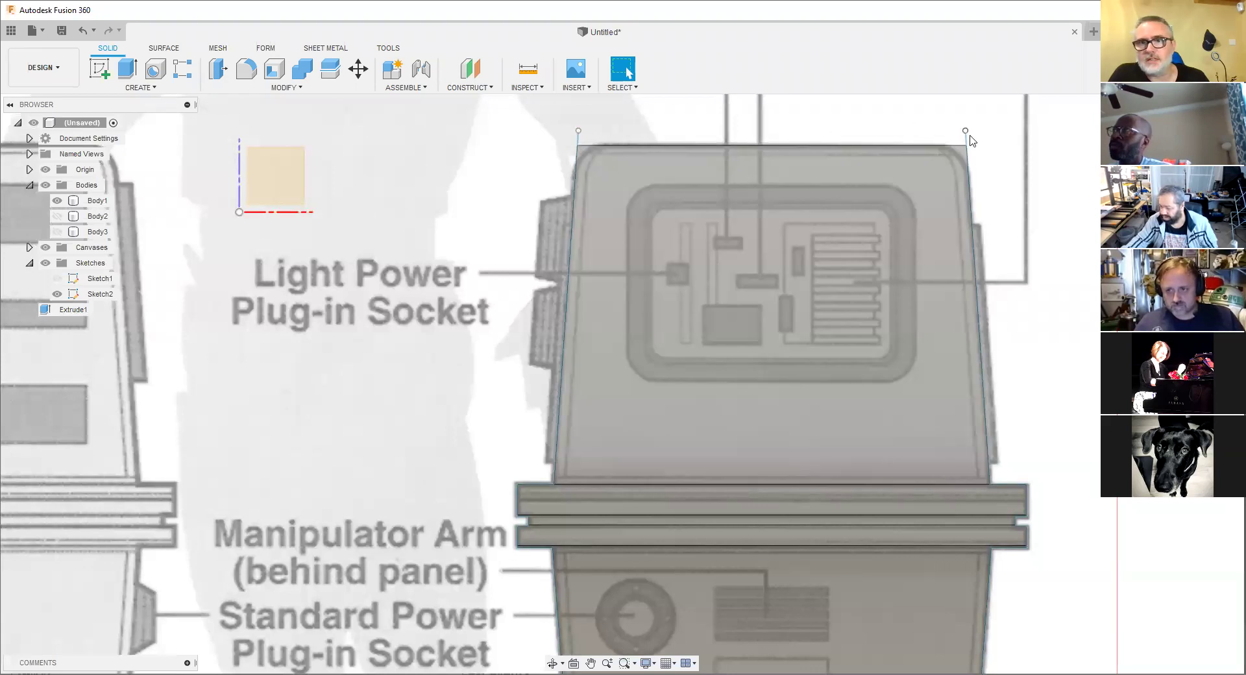
left_click(634, 224)
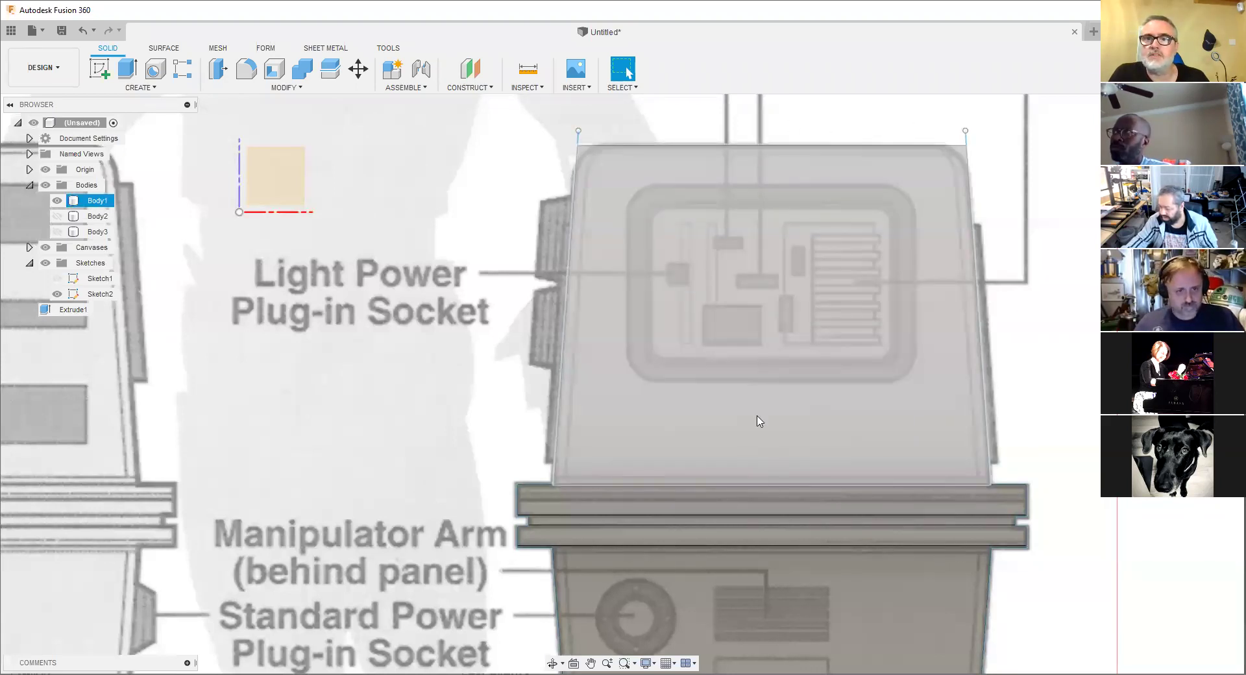
scroll(740, 370, "down", 4)
key("Escape")
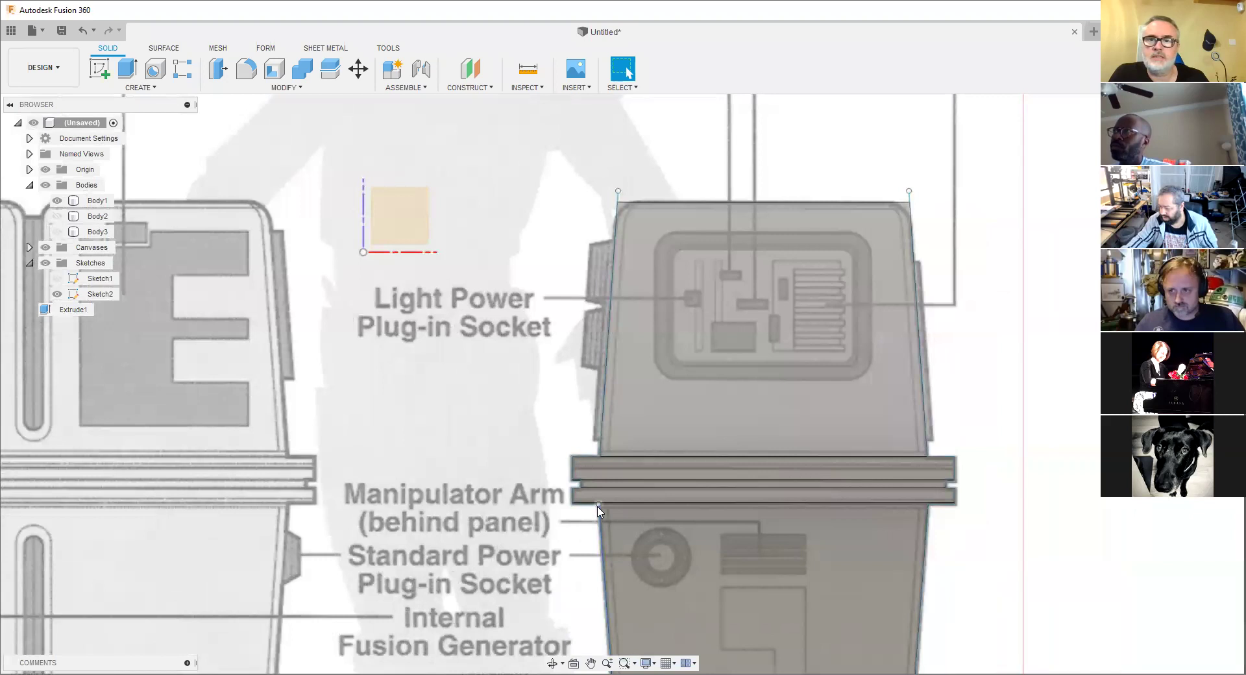
Select the lower and upper front faces of Body1 in turn to check them against the drawing around the waist band.
left_click(634, 510)
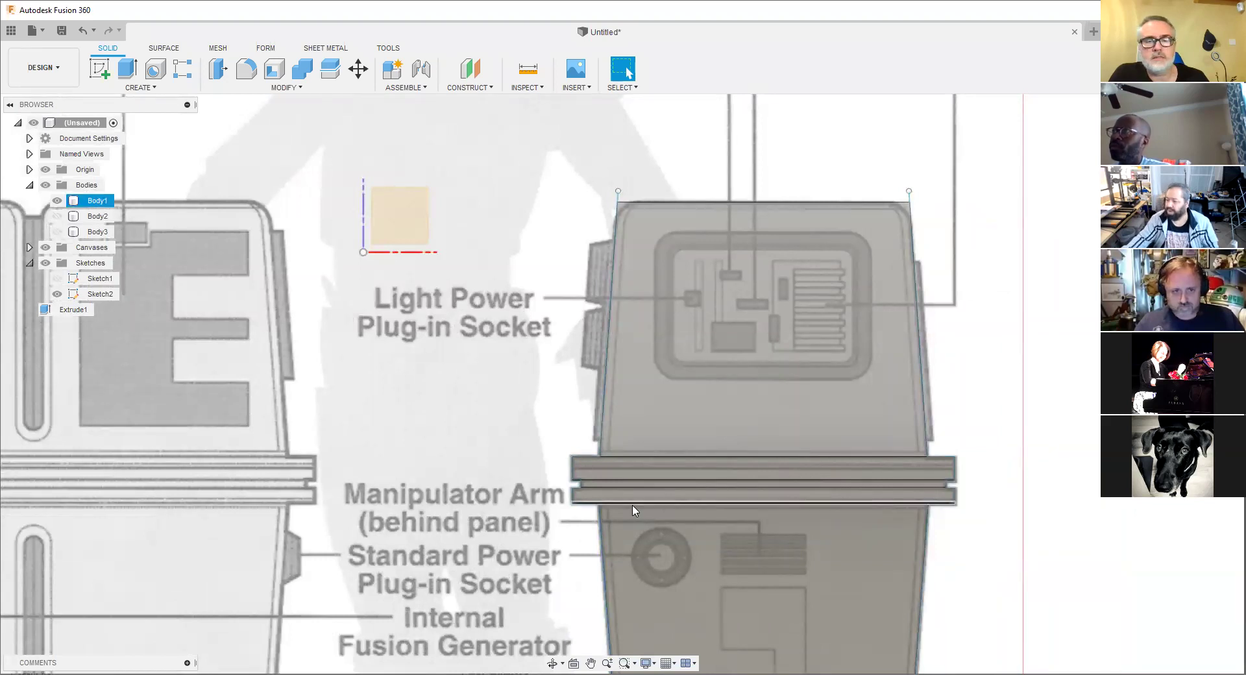
scroll(636, 512, "down", 1)
middle_click_drag(636, 513, 631, 443)
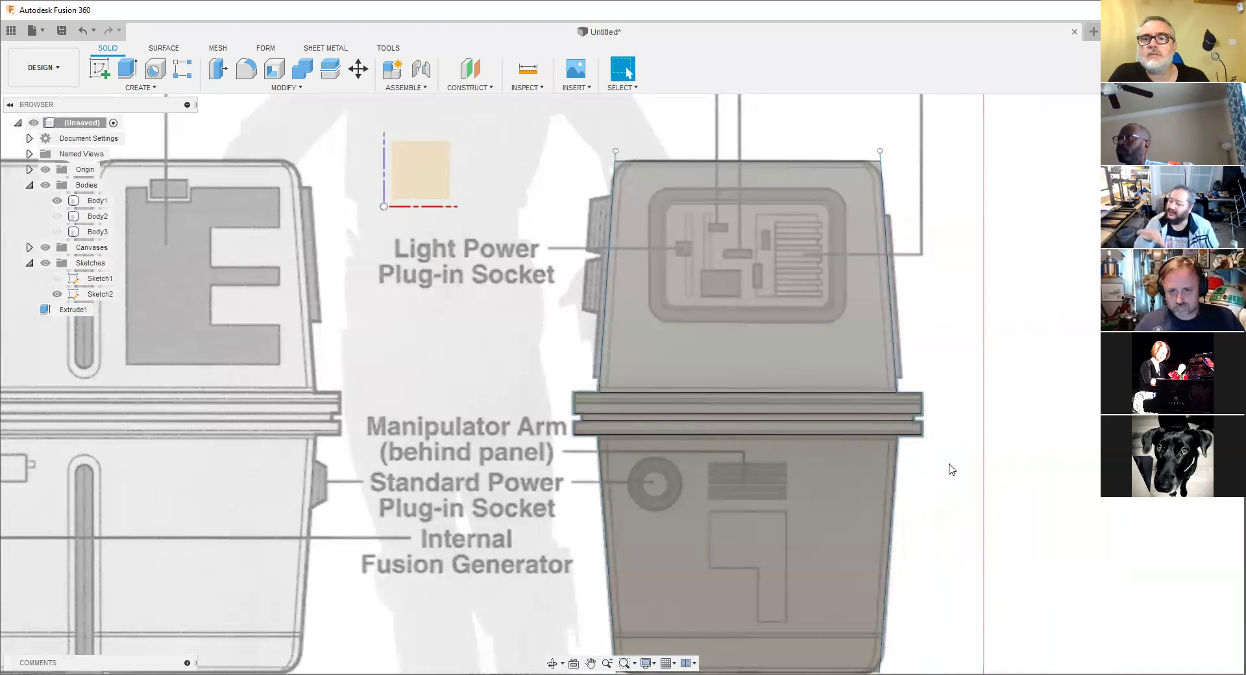
left_click(706, 358)
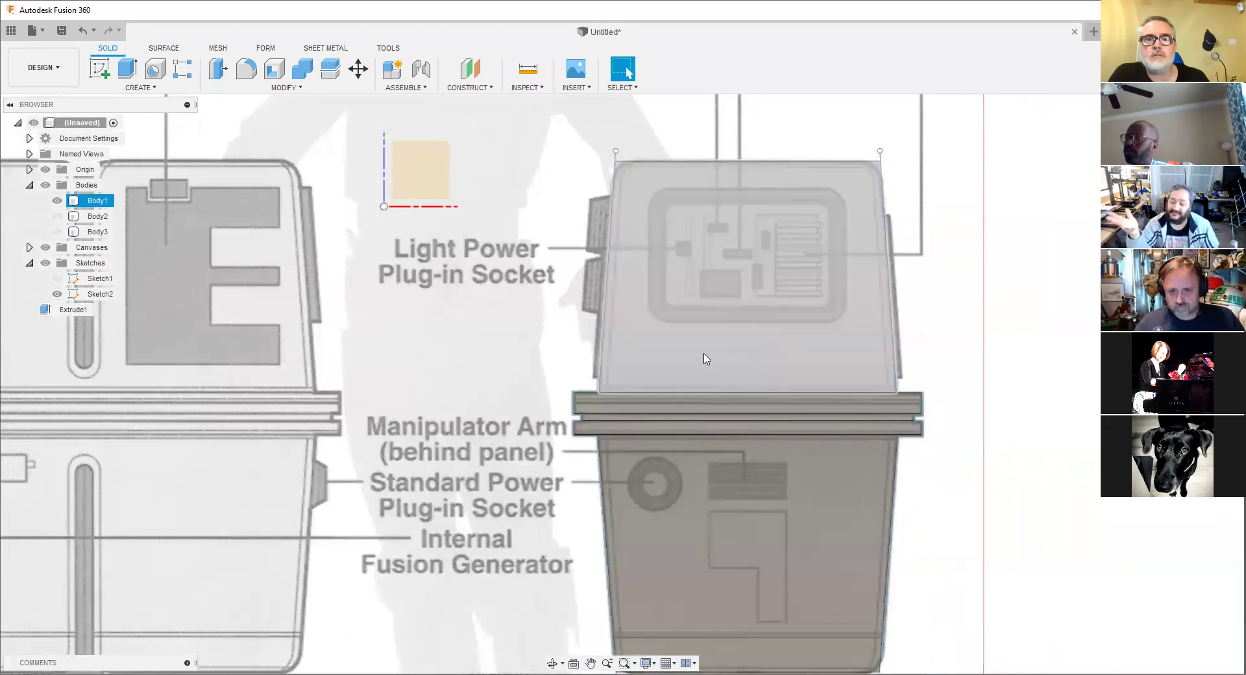
left_click(706, 359)
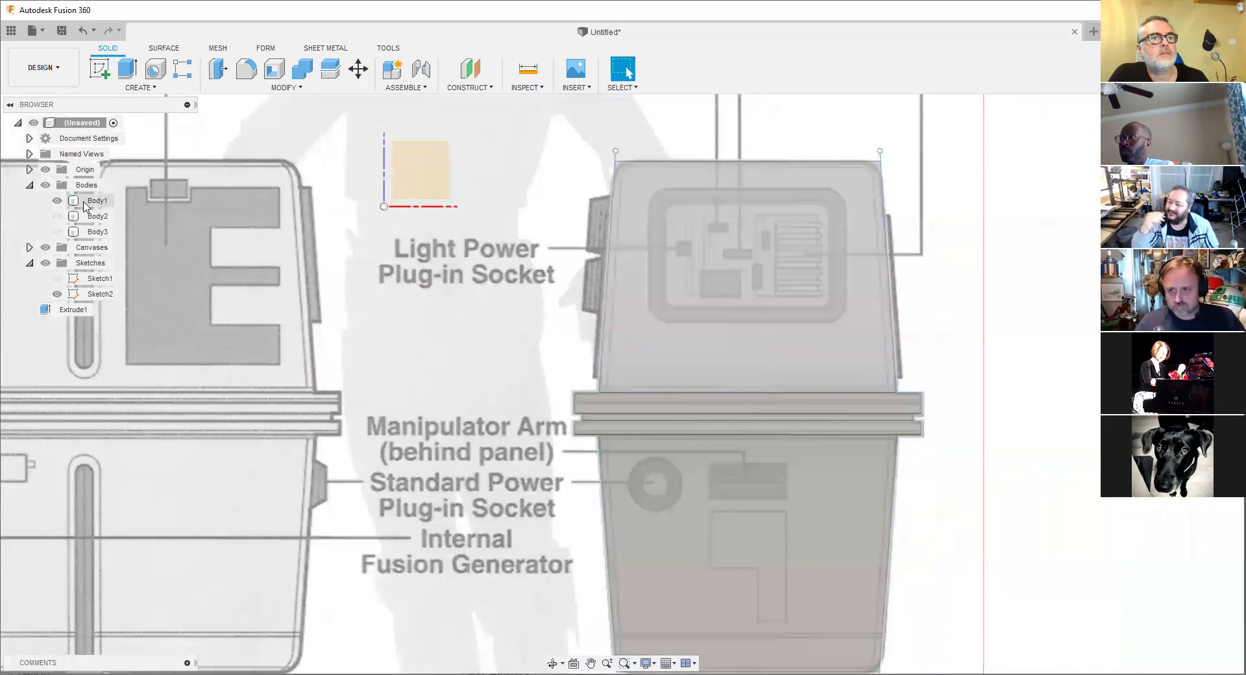
left_click(701, 364)
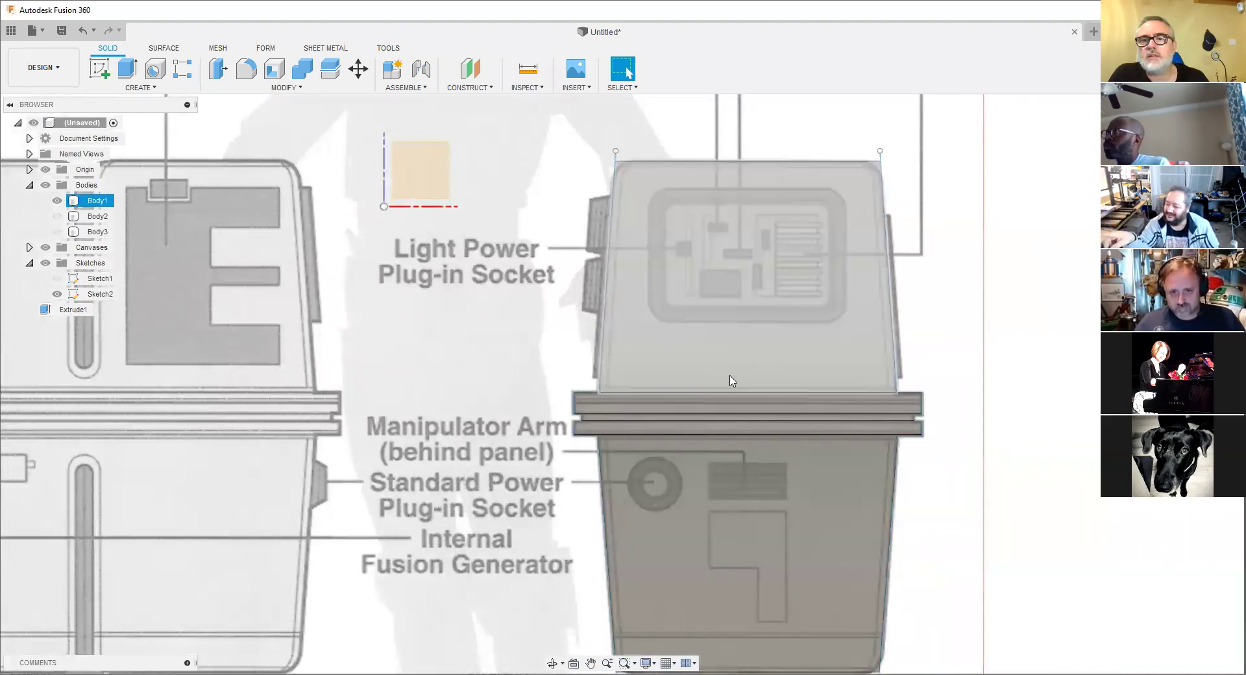
scroll(731, 375, "down", 3)
left_click(601, 399)
mouse_move(540, 401)
middle_mouse_down()
mouse_move(521, 394)
mouse_move(540, 398)
middle_mouse_up()
scroll(521, 394, "down", 2)
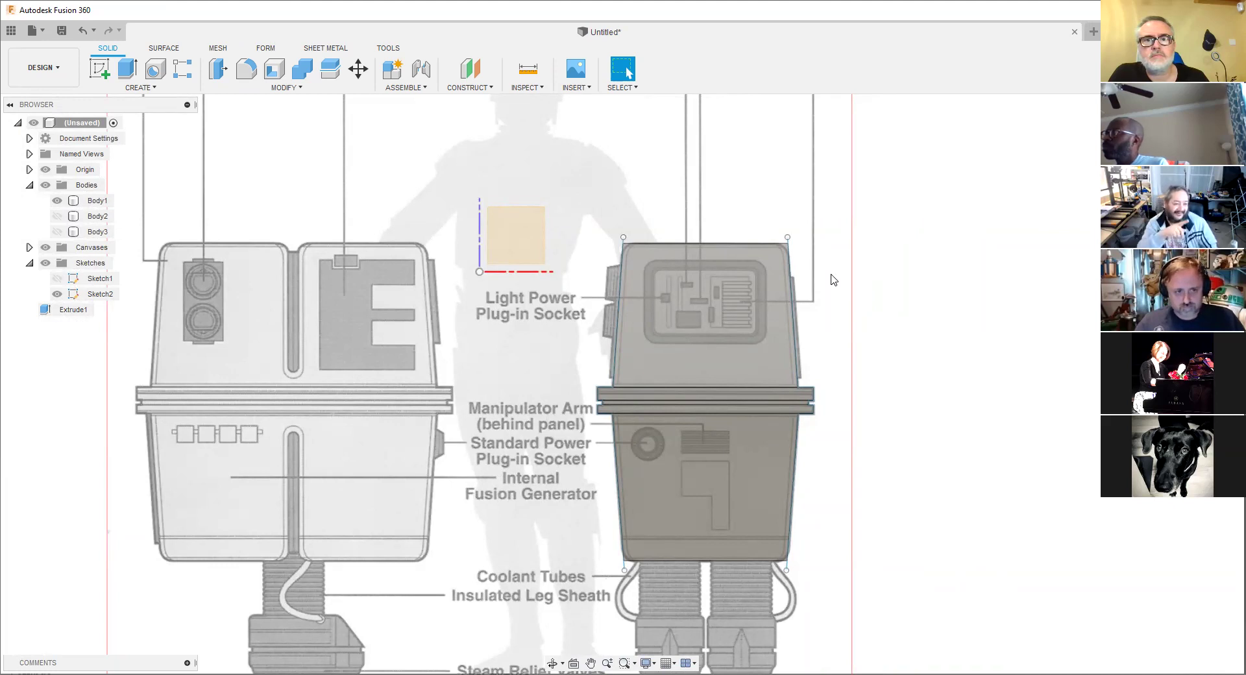
Create a sketch on the front plane and finish it without drawing anything.
left_click(93, 74)
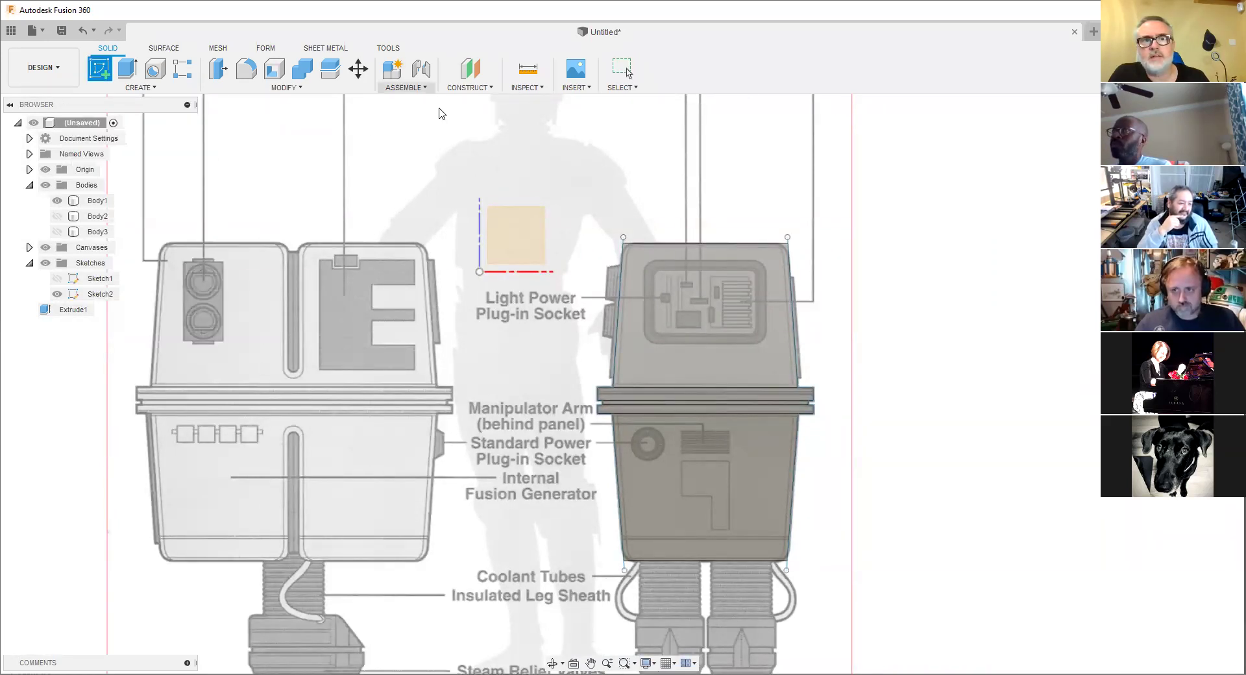
left_click(531, 234)
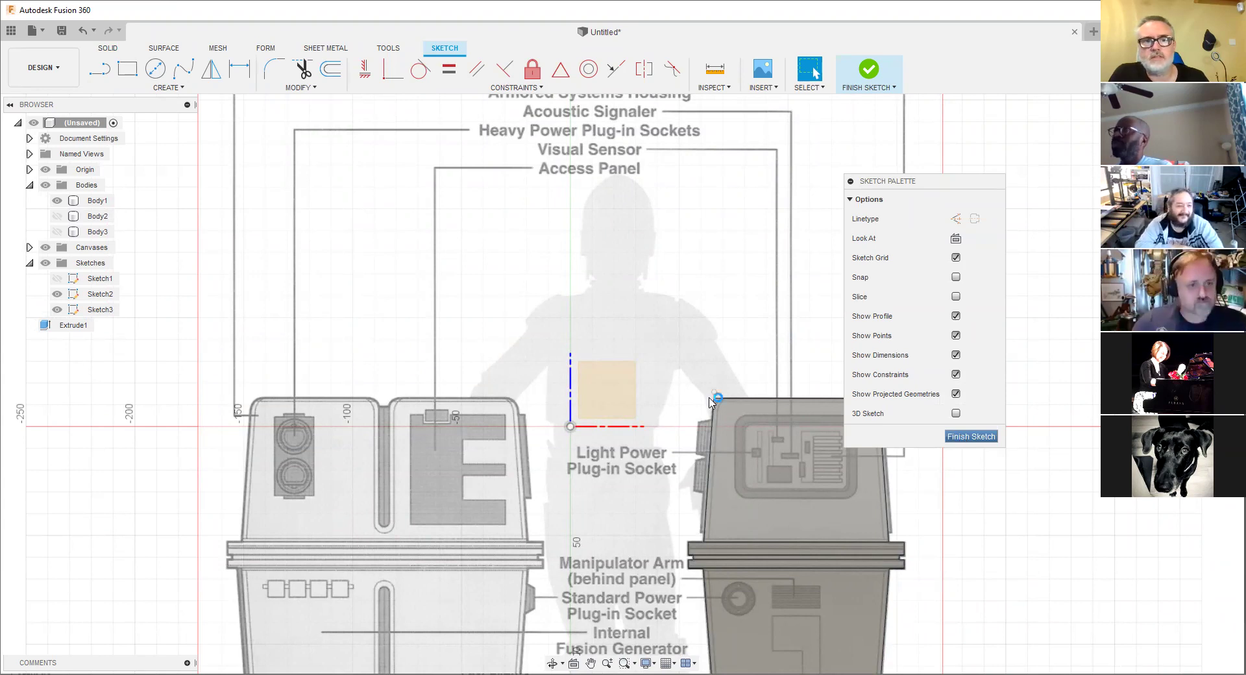
left_click(971, 436)
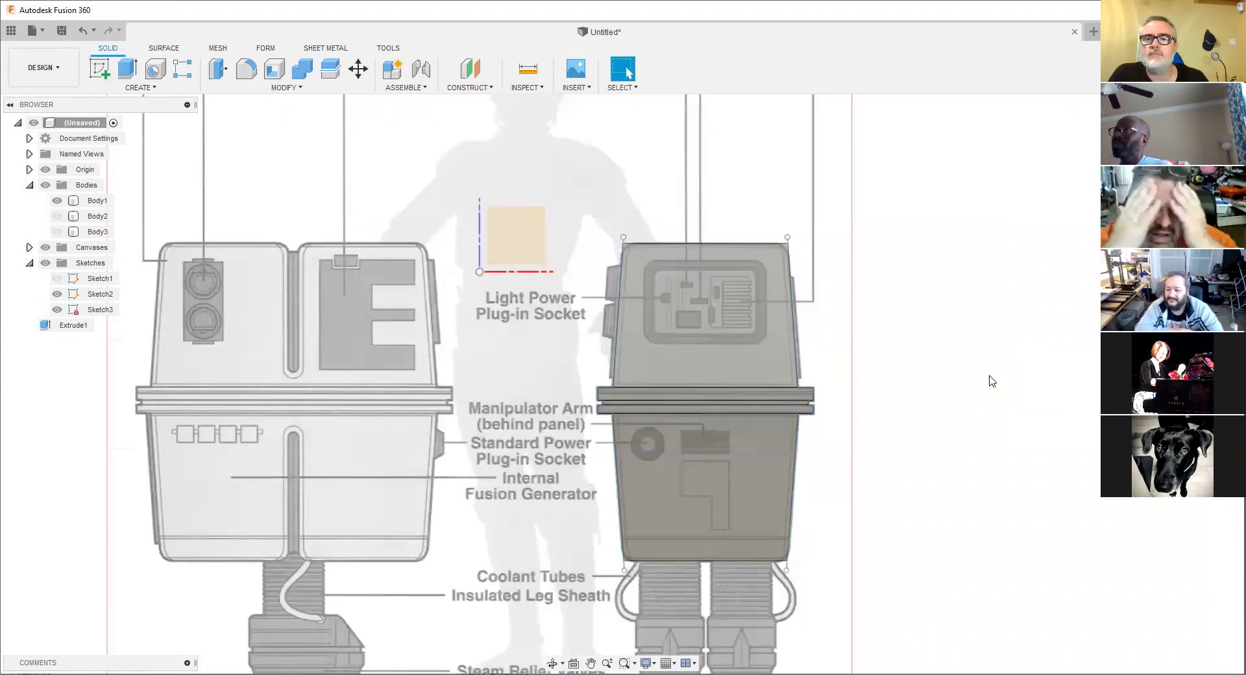
View the isolated body at an angle beside the canvas and the Sketch2 outlines, and return to the front view.
left_click(672, 286)
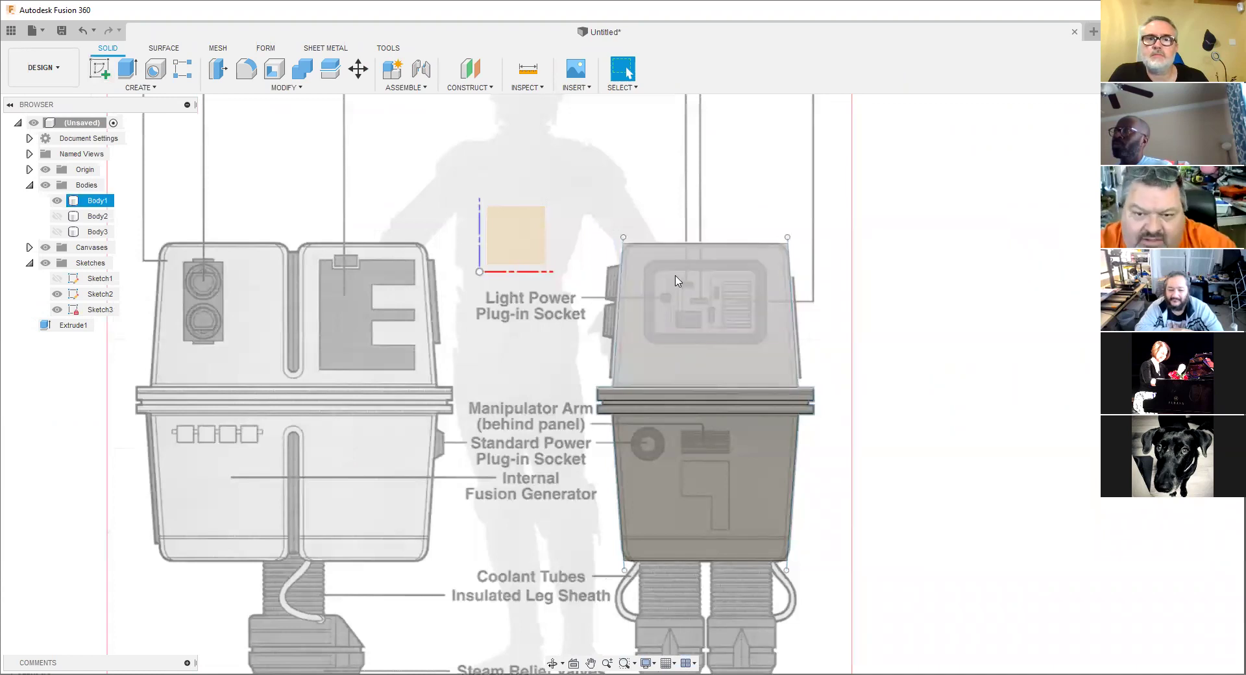
middle_click_drag(675, 280, 694, 273, "shift")
left_click(540, 275)
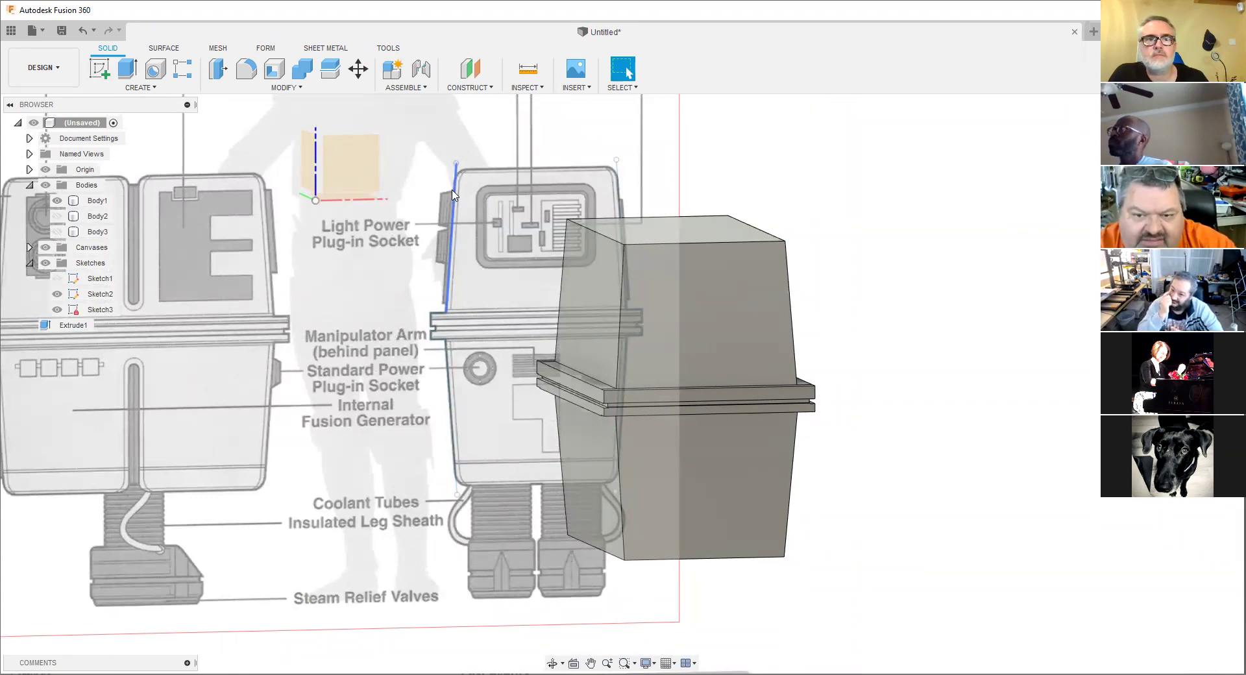
scroll(453, 195, "down", 2)
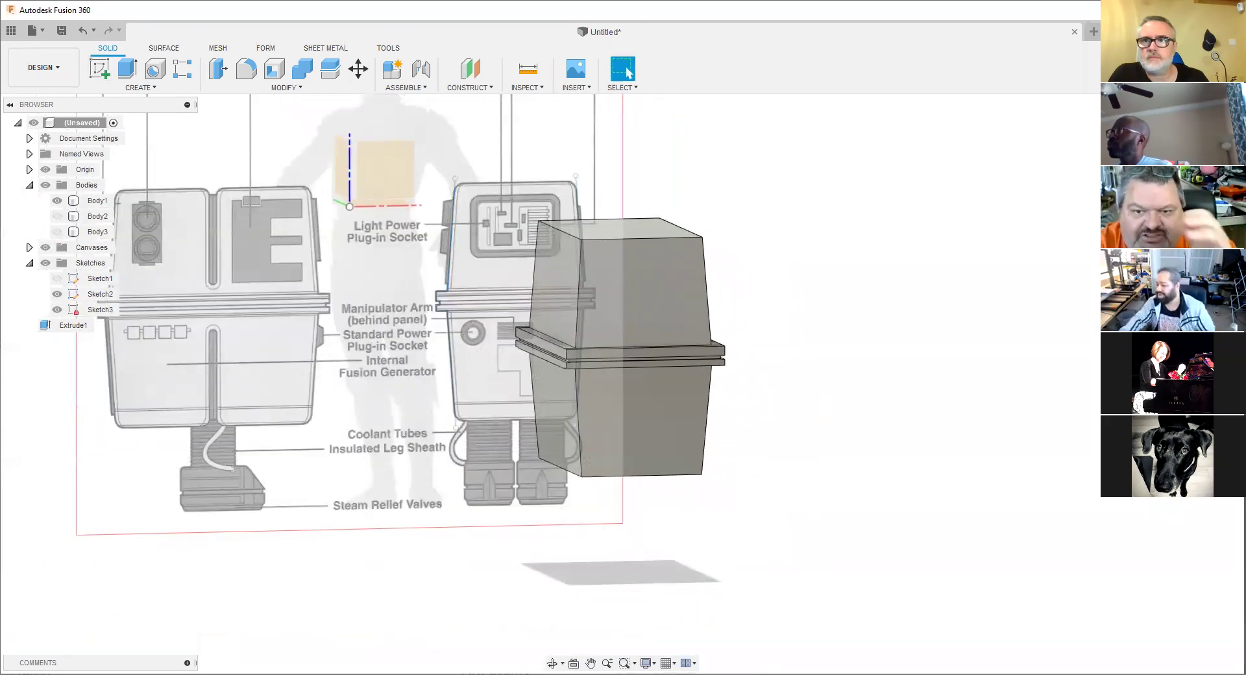
middle_click_drag(766, 363, 744, 354, "shift")
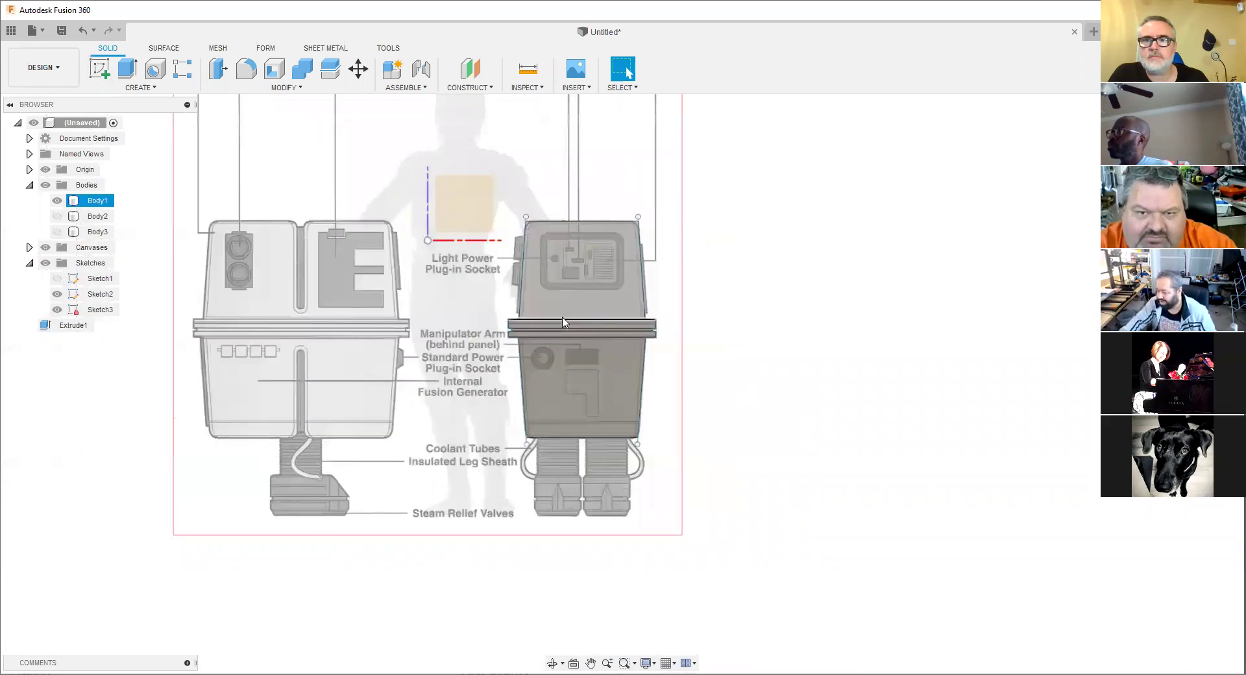
scroll(567, 324, "up", 3)
Undo the empty sketch, the hiding of the outer bodies and both splits, back to the single extruded Body1.
left_click(83, 31)
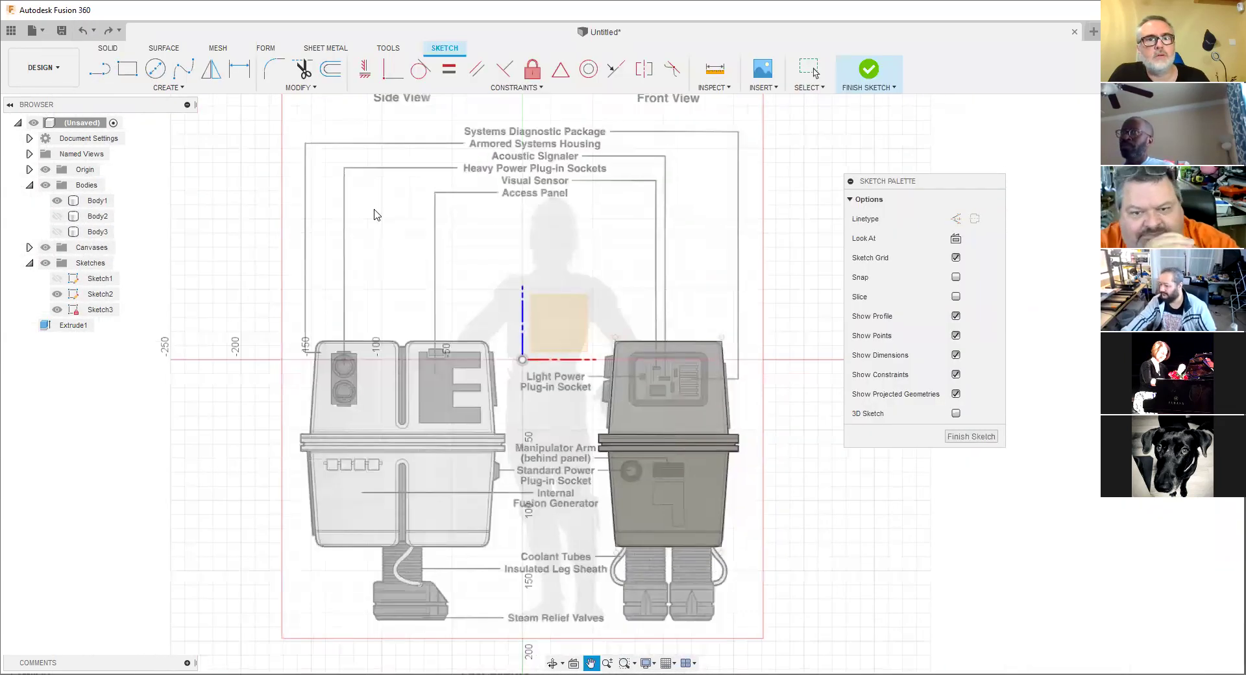
left_click(81, 31)
left_click(80, 31)
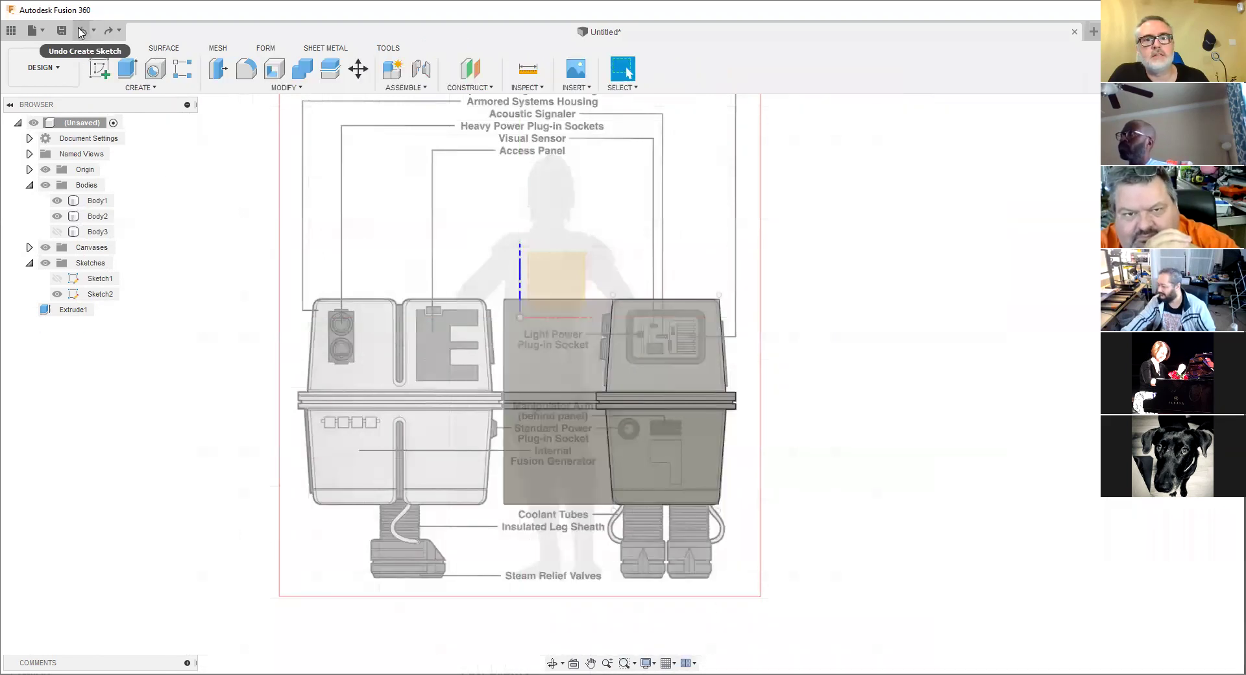
left_click(80, 31)
left_click(80, 30)
left_click(80, 31)
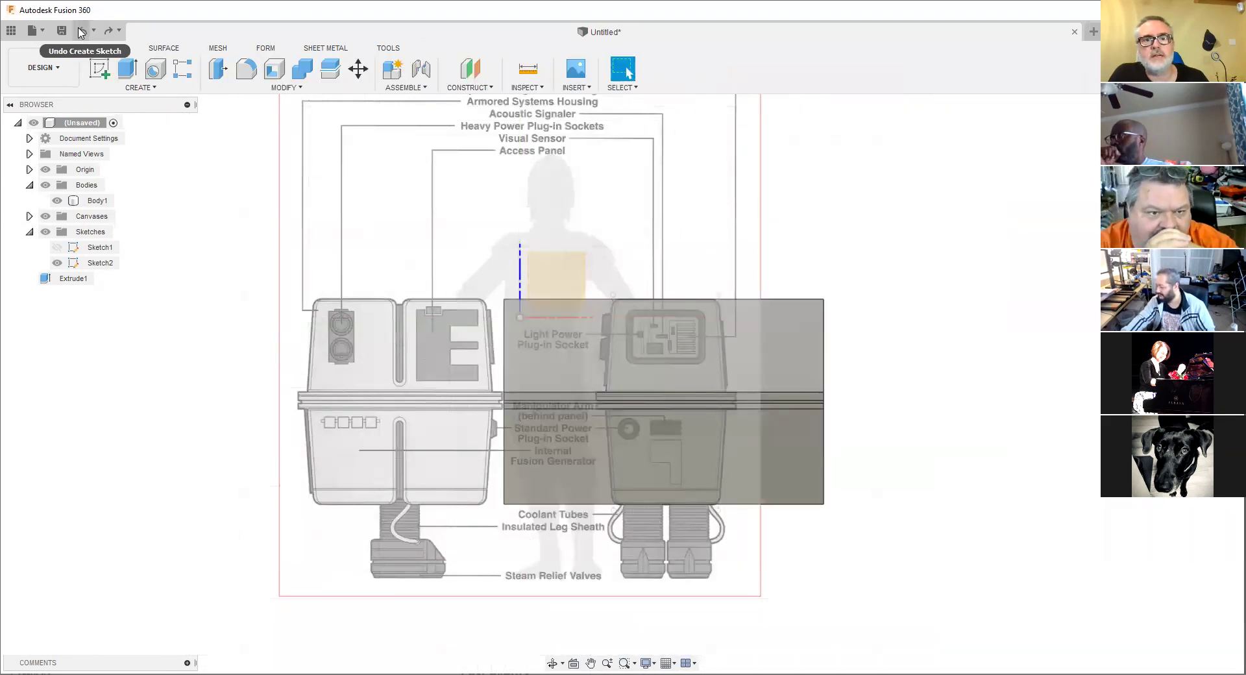
Examine the unsplit extruded solid at an angle and from the front against the side-view and front-view drawings.
scroll(527, 357, "down", 2)
middle_click_drag(527, 357, 582, 449, "shift")
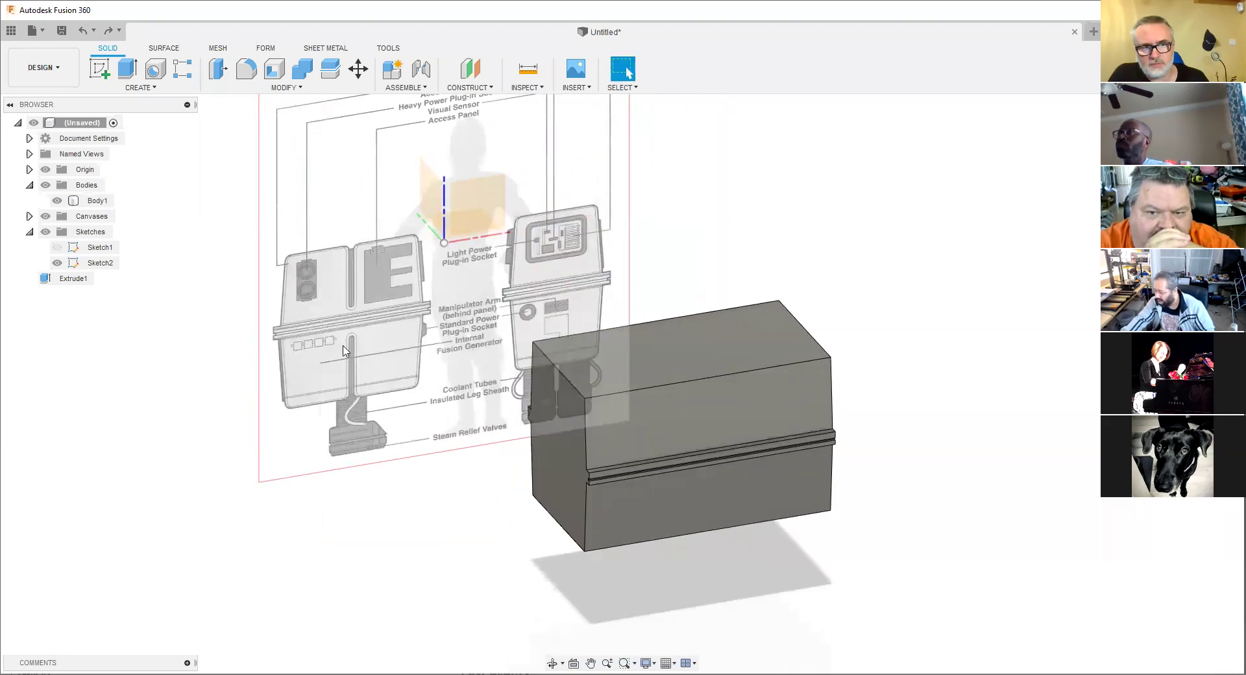
middle_click_drag(390, 359, 362, 305, "shift")
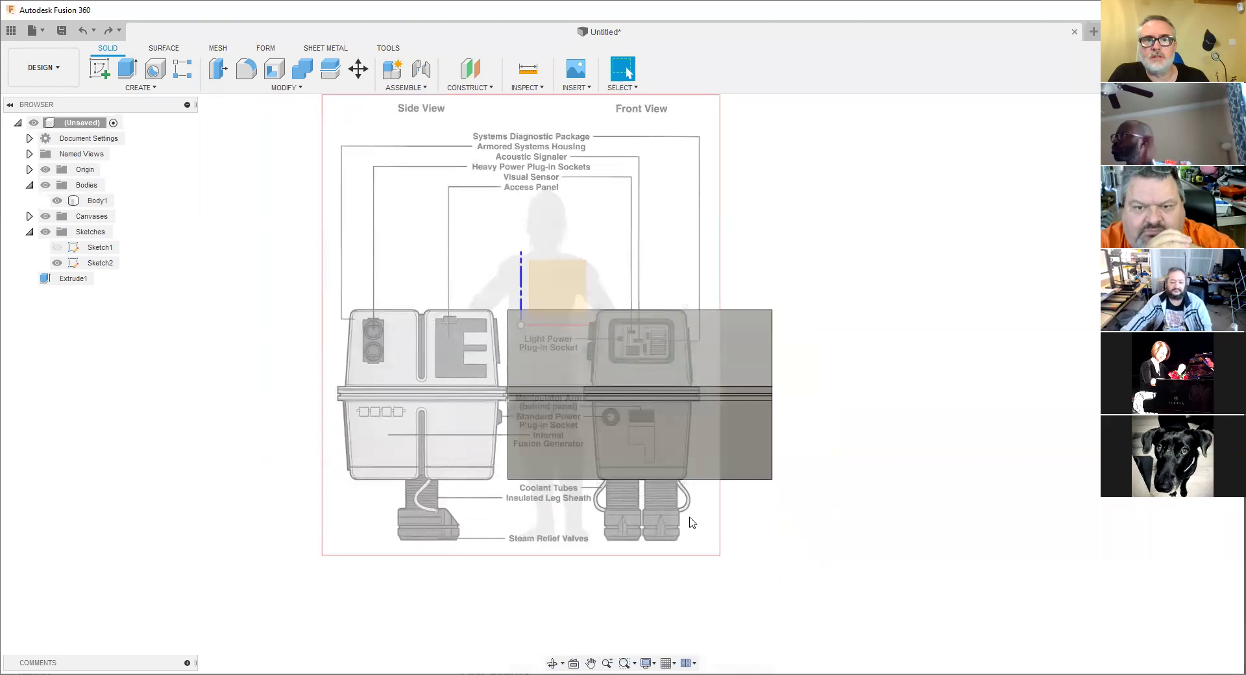
scroll(623, 388, "up", 3)
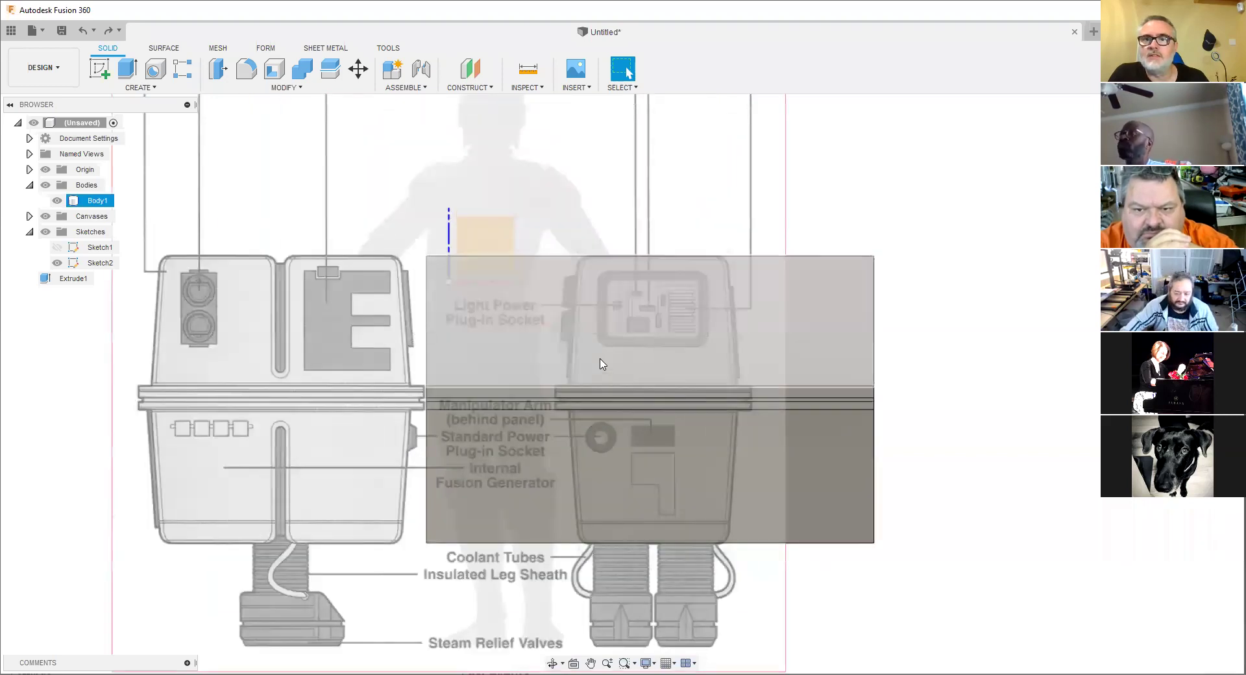
scroll(336, 382, "down", 2)
middle_click_drag(336, 382, 330, 408, "shift")
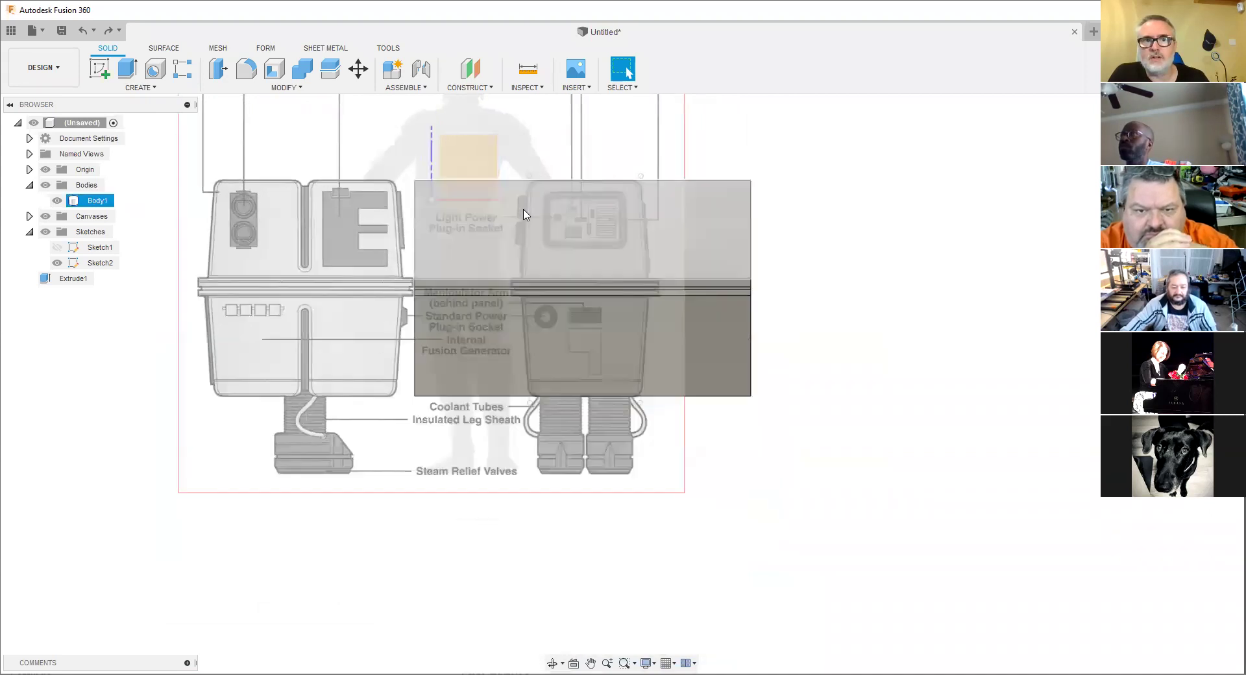
scroll(528, 248, "up", 2)
mouse_move(570, 319)
middle_mouse_down("shift")
mouse_move(537, 236)
mouse_move(540, 337)
middle_mouse_up("shift")
scroll(549, 249, "up", 1)
left_click(82, 30)
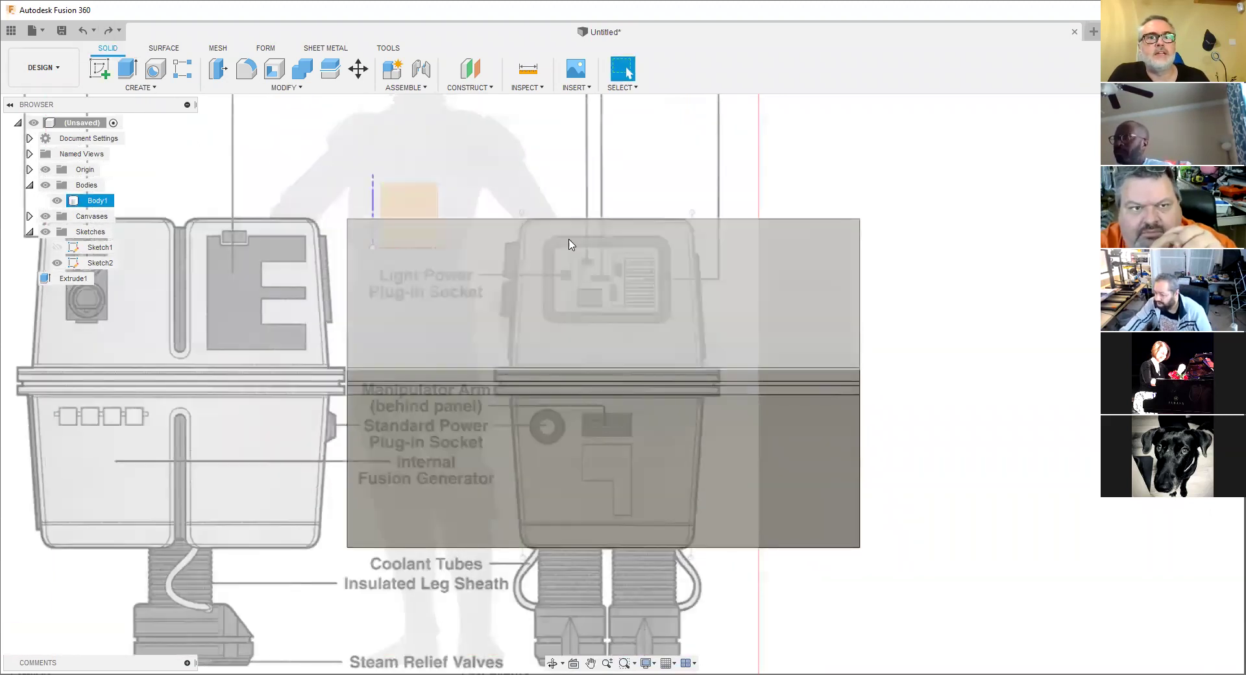
Move Body1 down to uncover the upper front-view drawing, and select both side outlines of Sketch2.
middle_click_drag(543, 231, 556, 515, "shift")
scroll(513, 284, "up", 3)
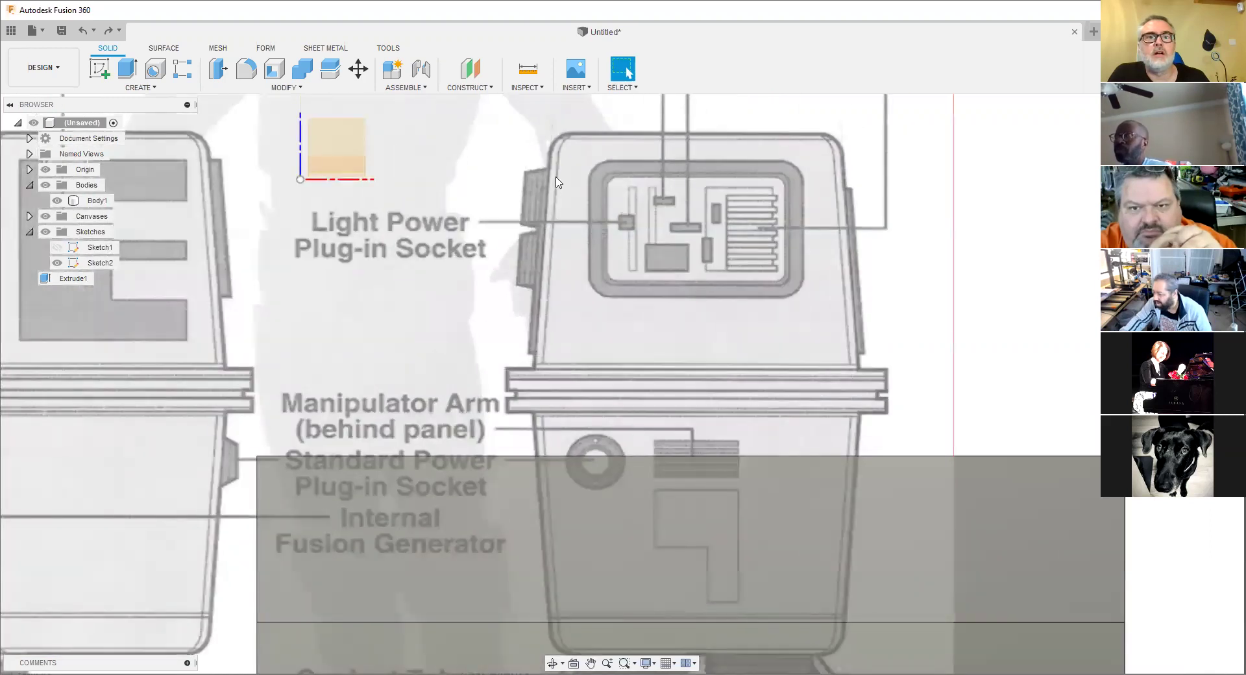
left_click(548, 164)
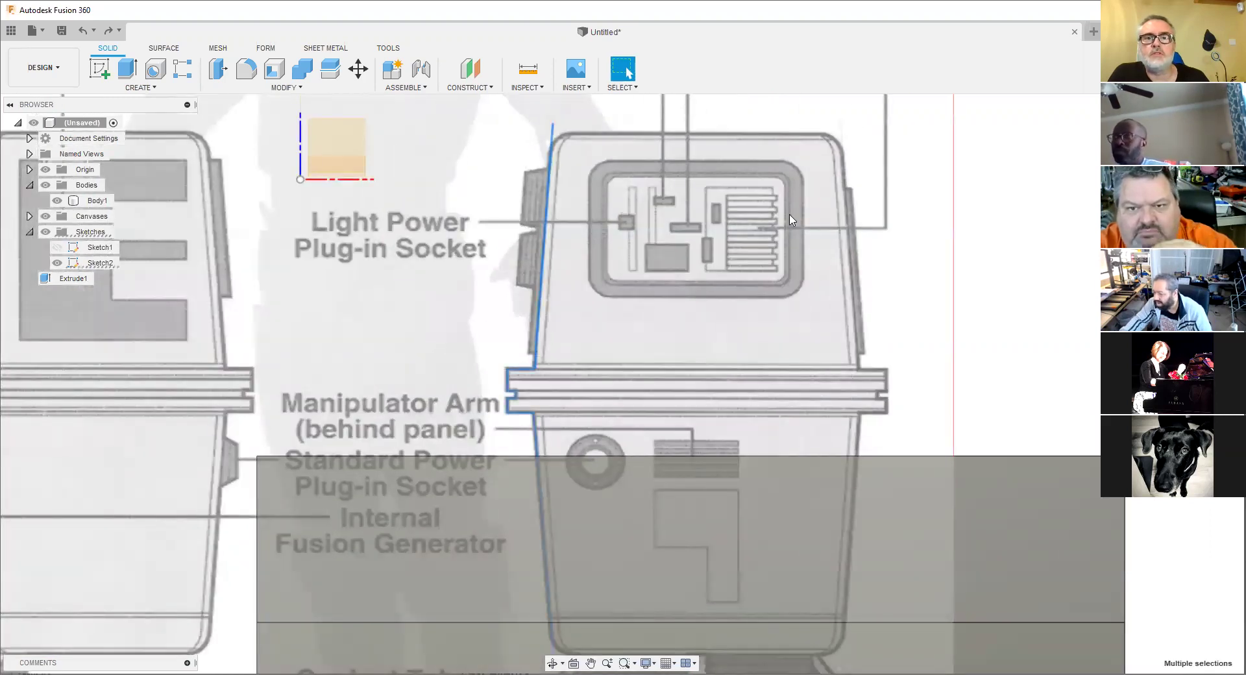
left_click(847, 203, "ctrl")
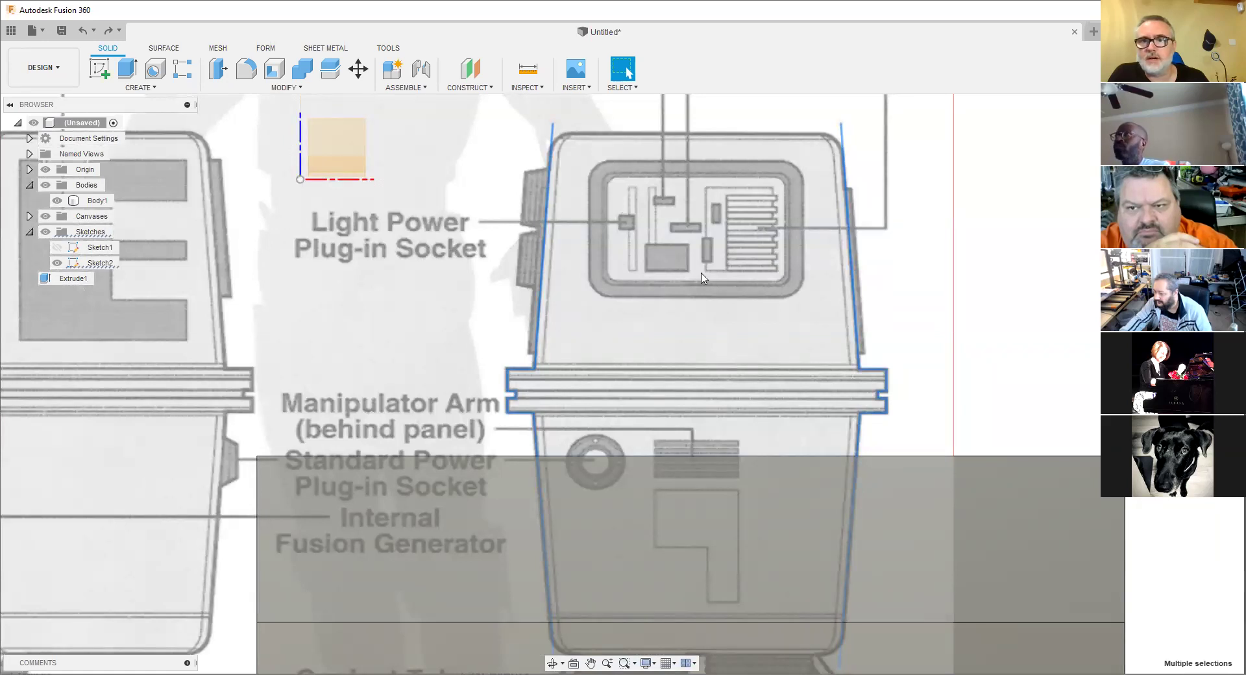
scroll(692, 262, "down", 4)
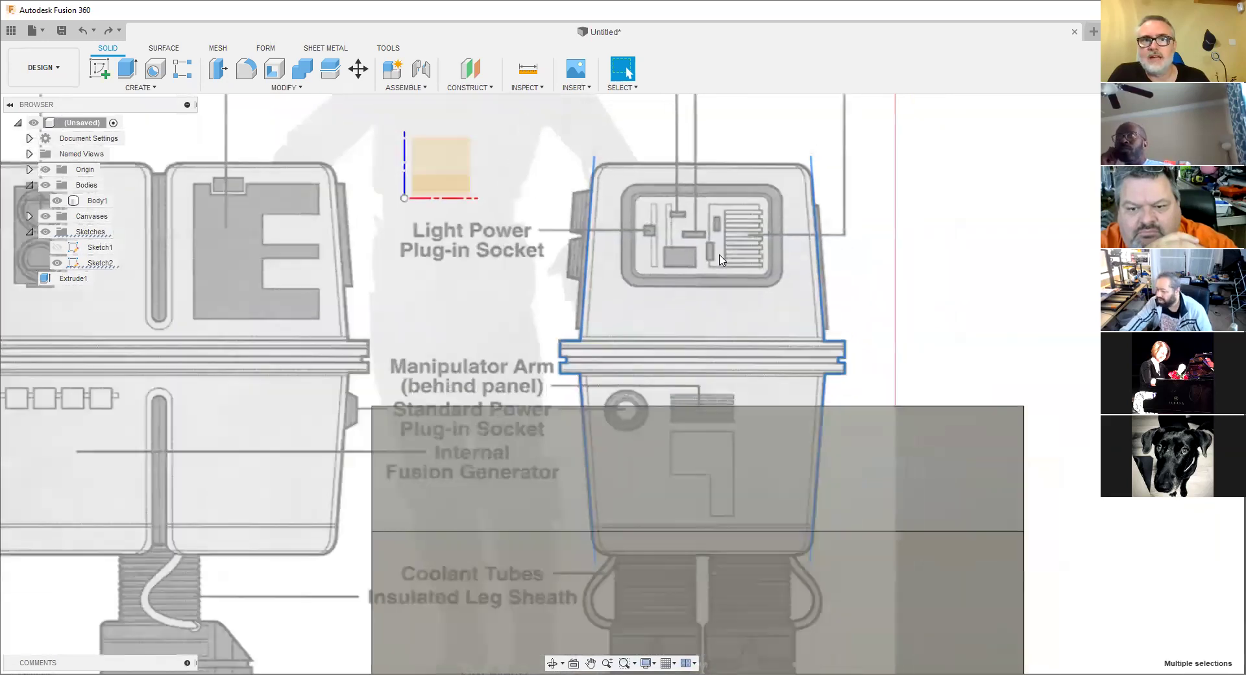
Highlight the left and right side outlines of Sketch2 one at a time over the front-view drawing, seen at an angle.
mouse_move(718, 286)
middle_mouse_down("shift")
mouse_move(712, 257)
mouse_move(734, 286)
middle_mouse_up("shift")
scroll(655, 221, "up", 1)
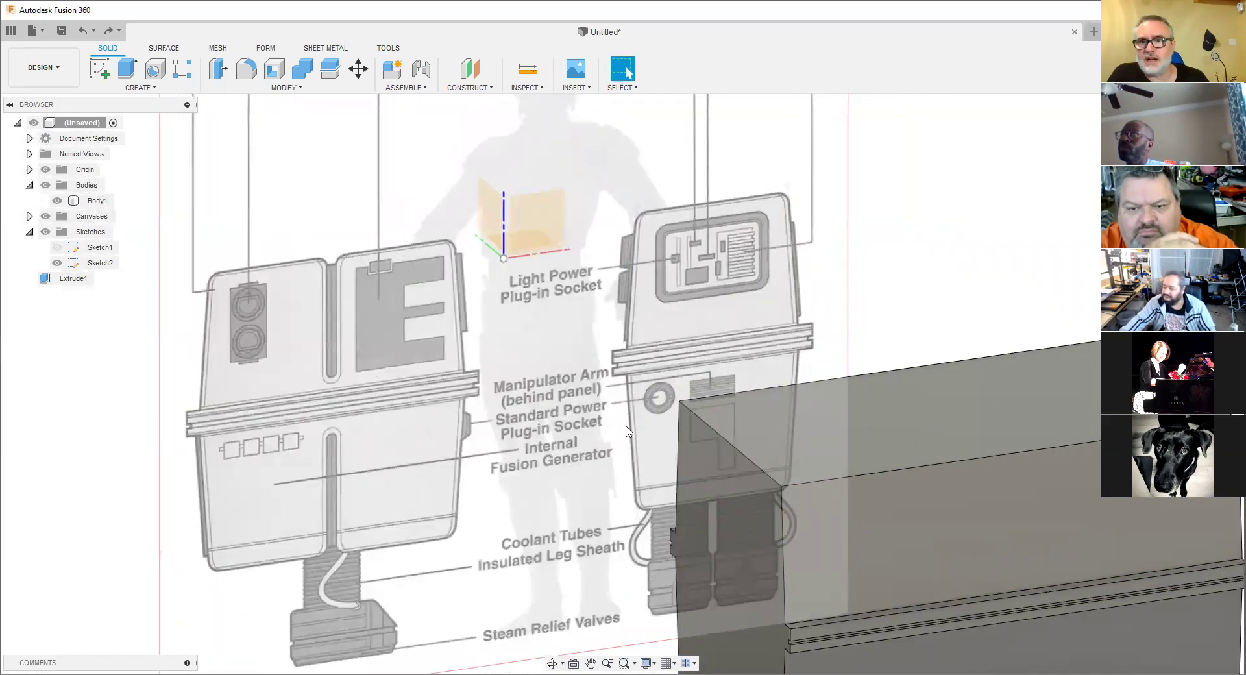
scroll(651, 335, "up", 3)
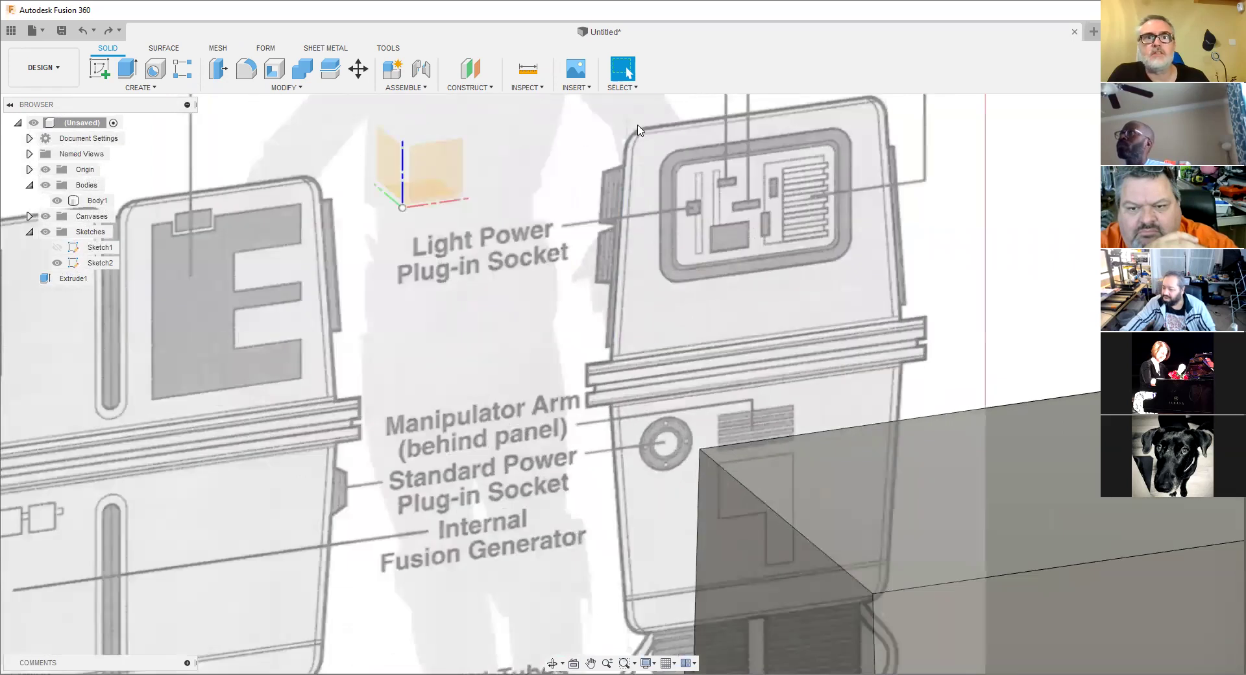
double_click(624, 224)
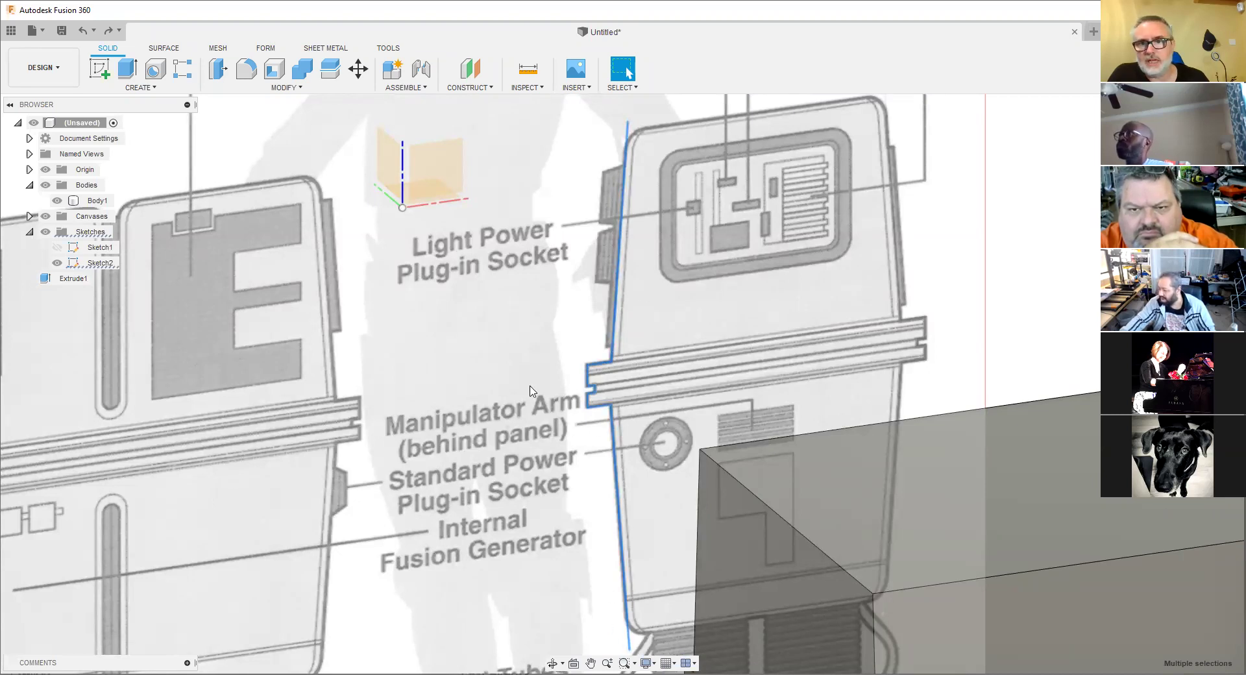
scroll(661, 317, "down", 1)
middle_click_drag(683, 330, 576, 332)
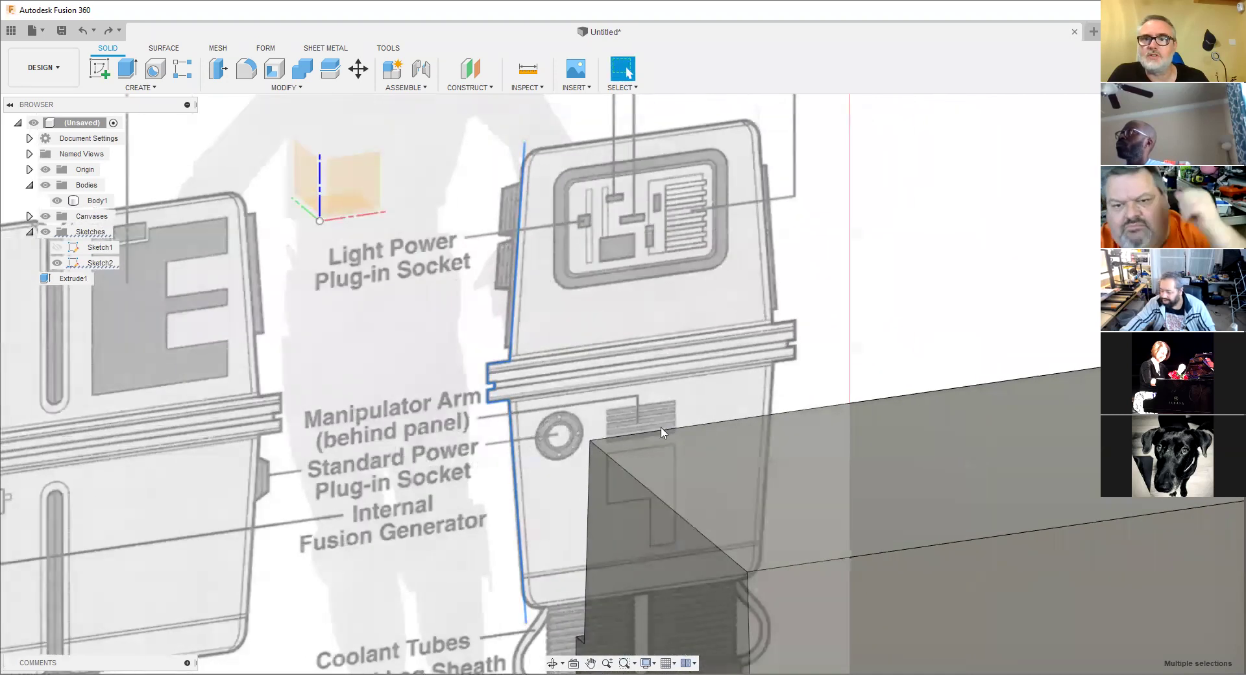
key("Escape")
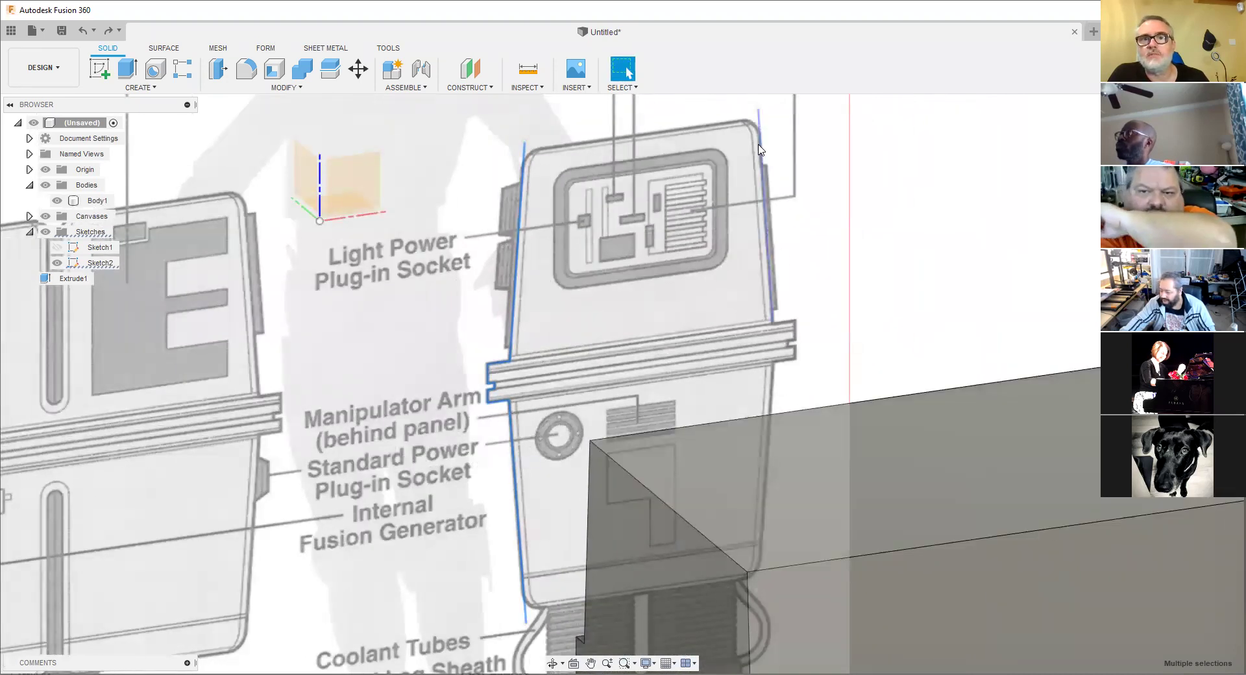
scroll(763, 150, "down", 4)
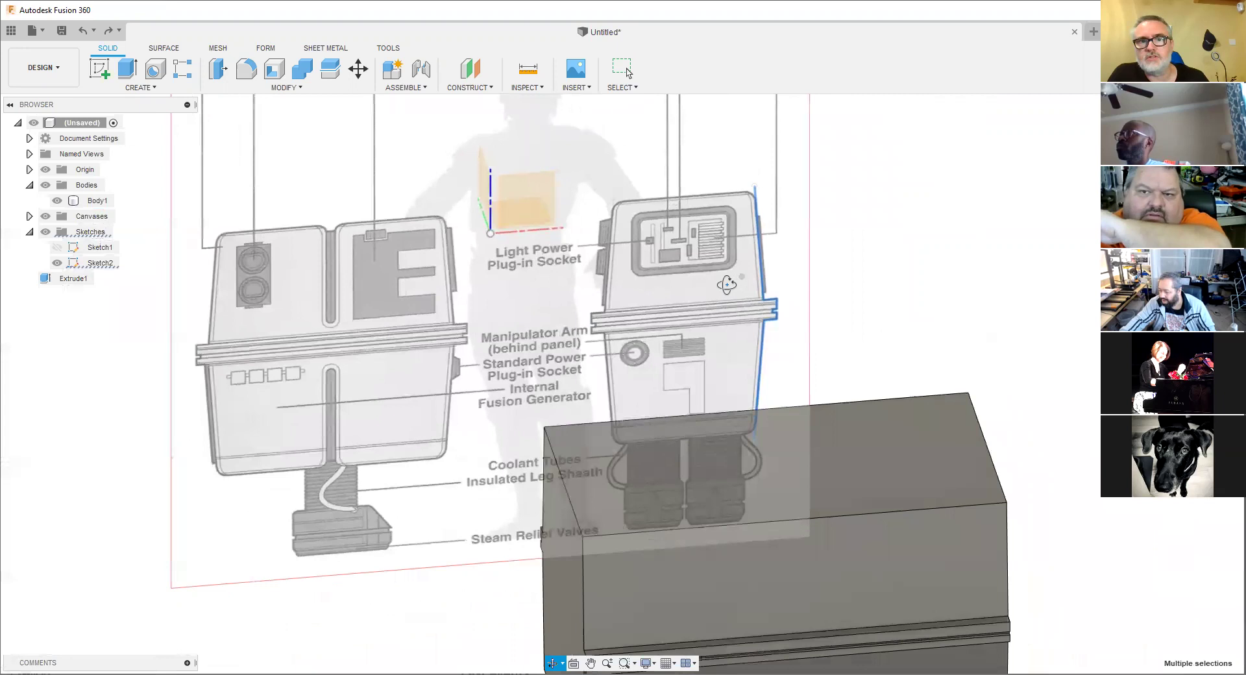
Hide the canvases and highlight each Sketch2 side outline separately beside the solid, leaving nothing selected.
left_click(45, 218)
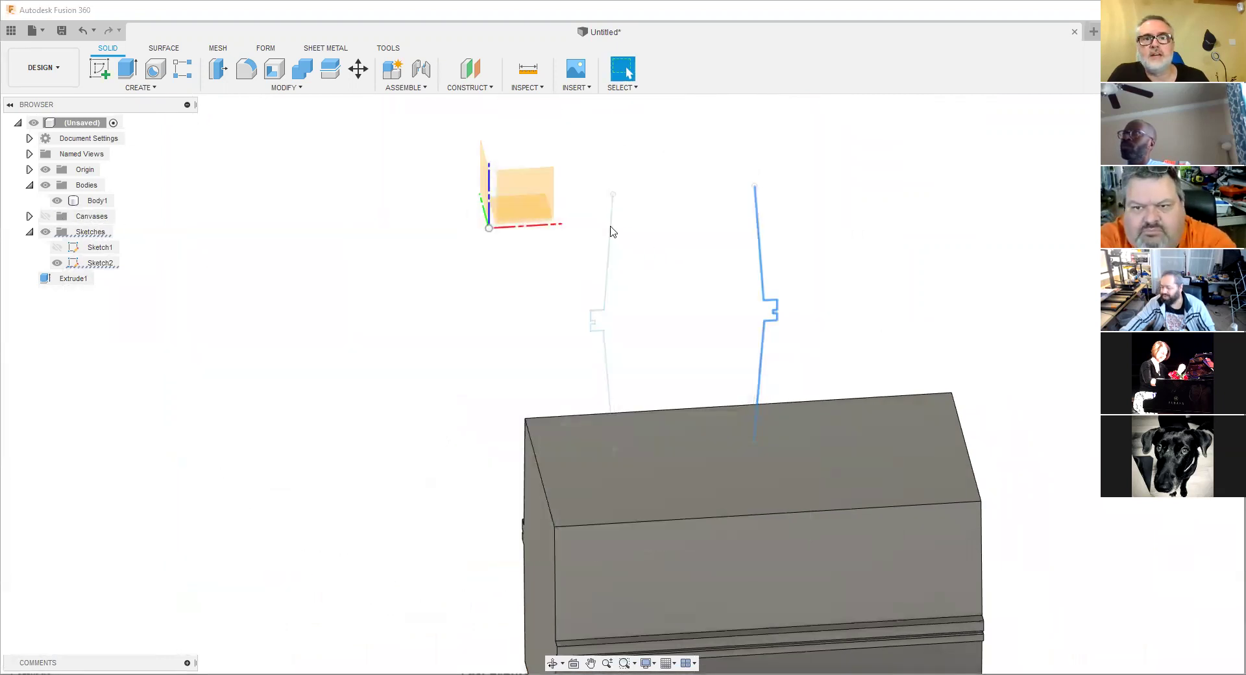
middle_click_drag(607, 269, 532, 259, "shift")
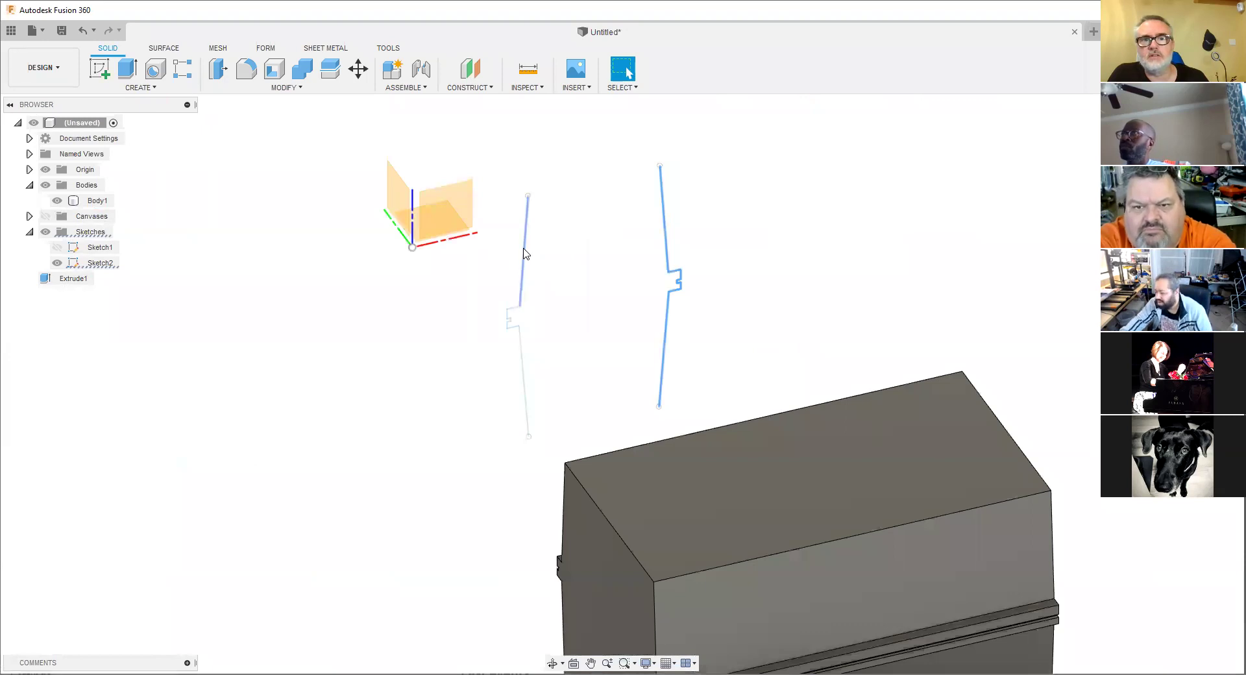
double_click(525, 249)
double_click(665, 234)
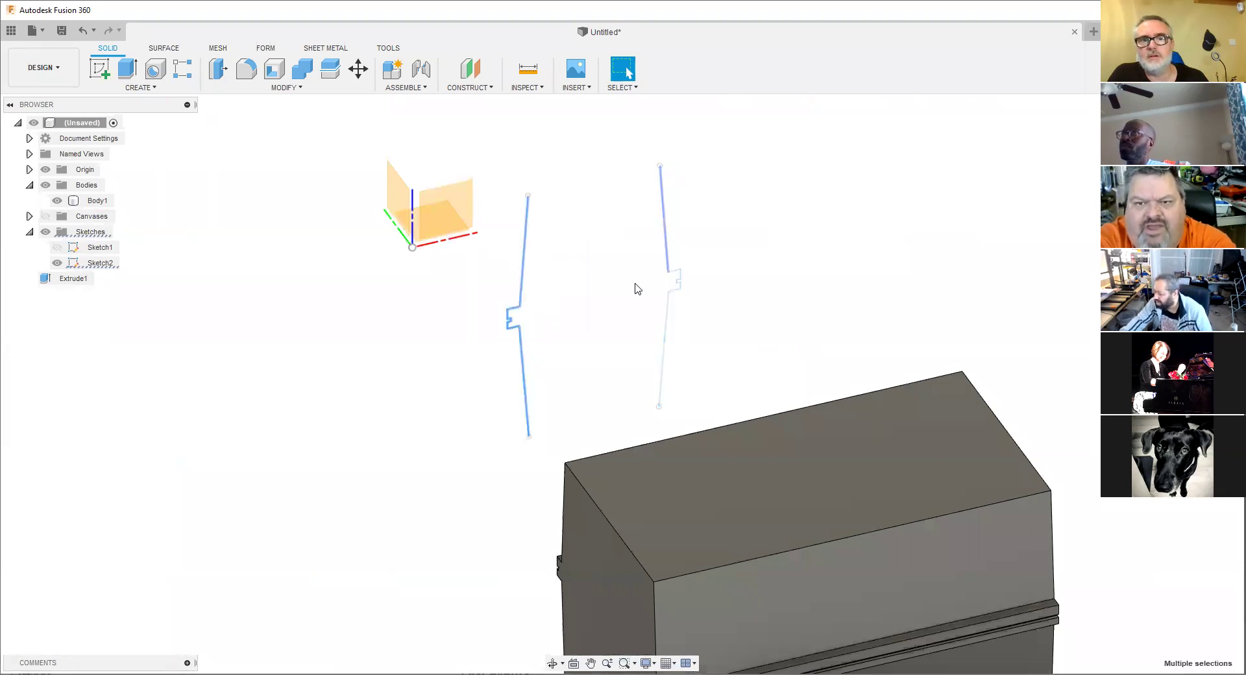
left_click(752, 251)
mouse_move(753, 251)
middle_mouse_down("shift")
mouse_move(695, 262)
mouse_move(715, 267)
mouse_move(722, 251)
middle_mouse_up("shift")
key("Escape")
Examine the whole extruded Body1 together with the two Sketch2 outlines from an angle.
scroll(627, 221, "up", 3)
scroll(626, 218, "down", 2)
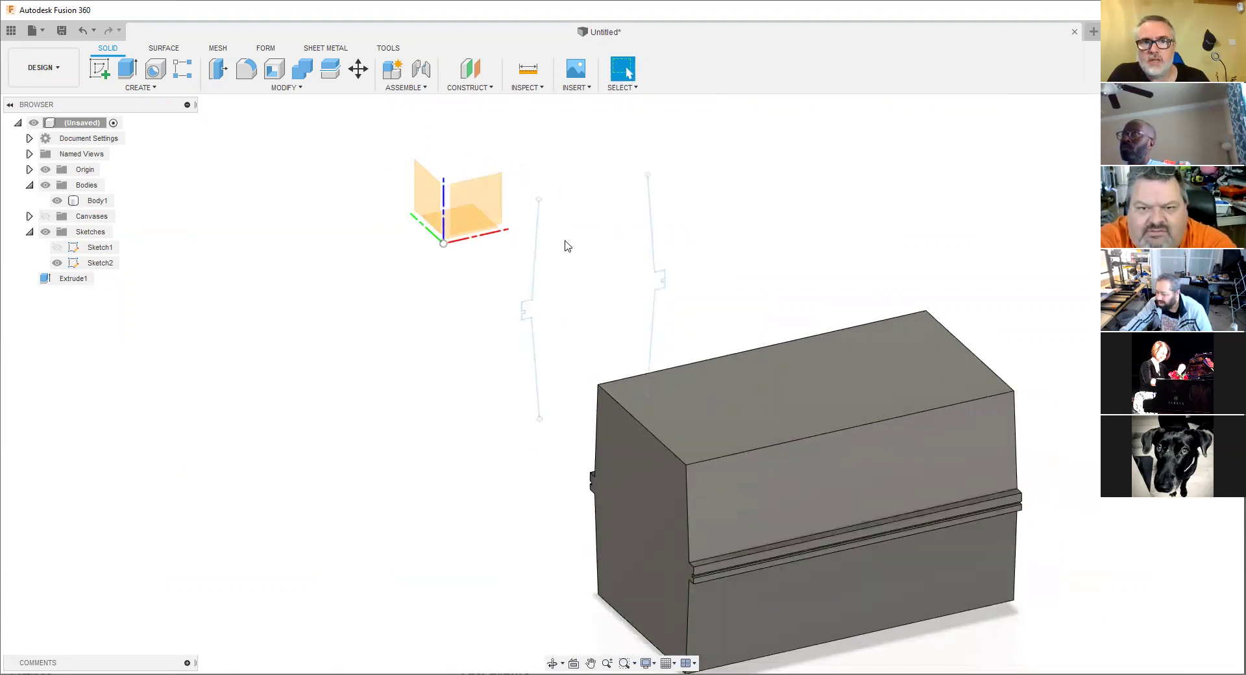
left_click(740, 362)
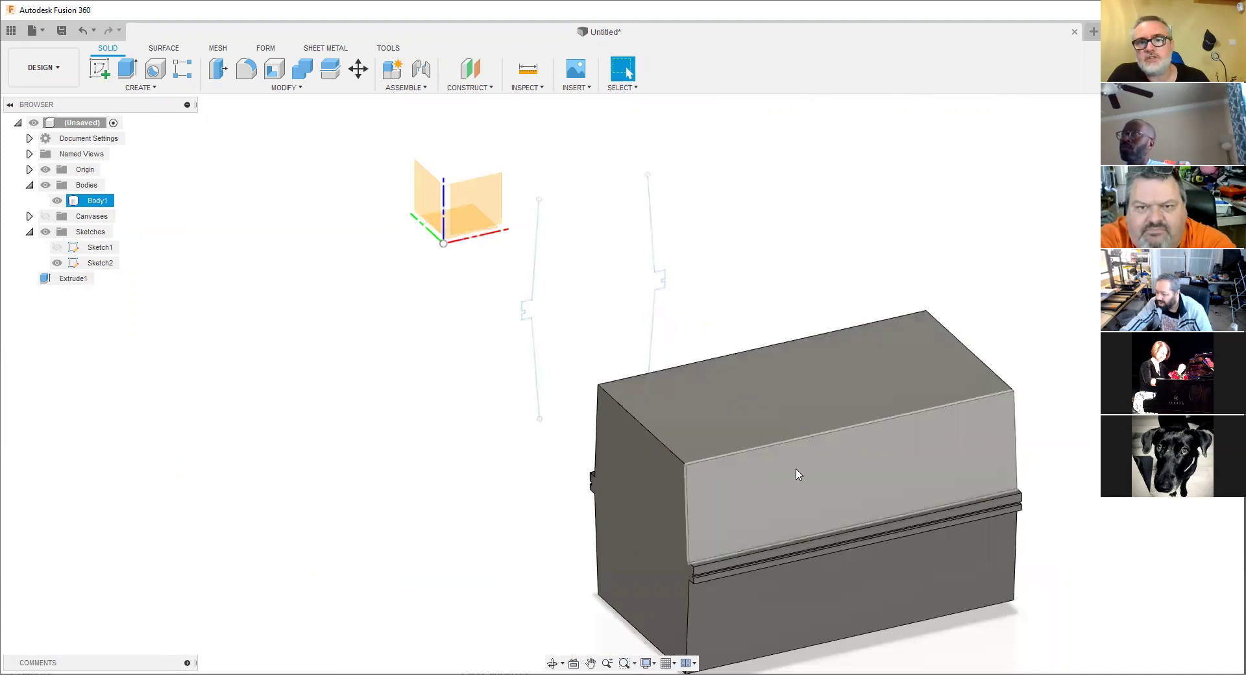
left_click(618, 332)
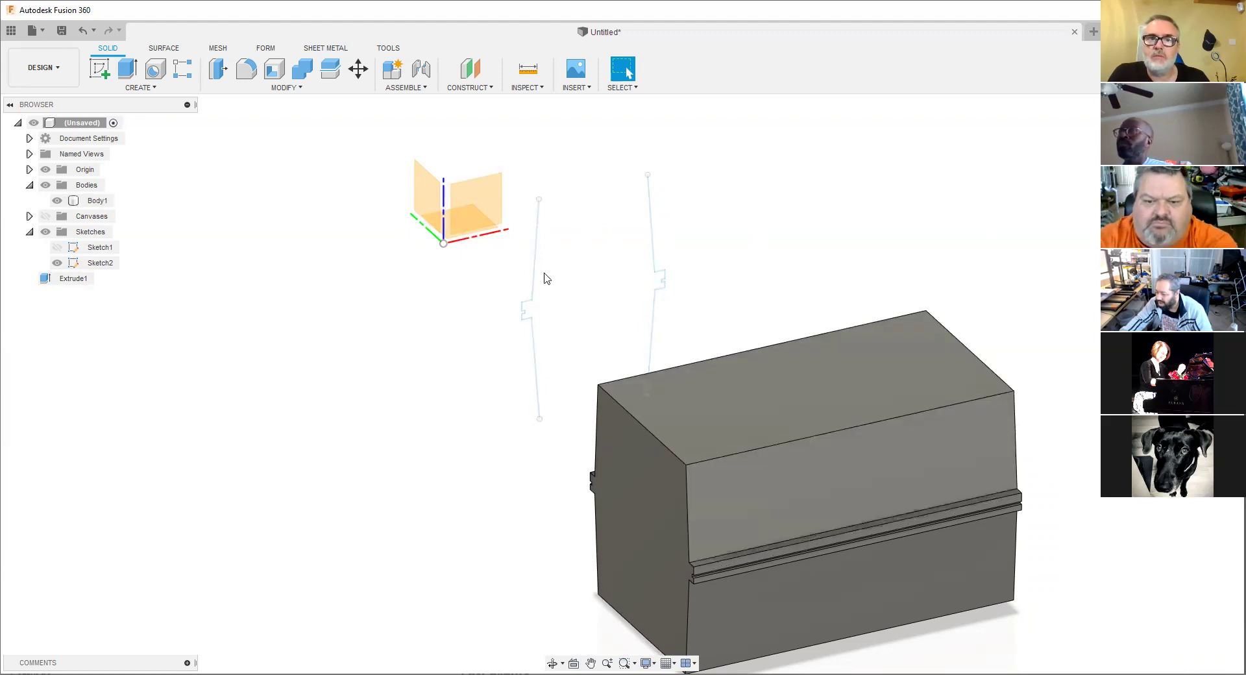
middle_click_drag(660, 310, 664, 303, "shift")
middle_click_drag(551, 300, 532, 281)
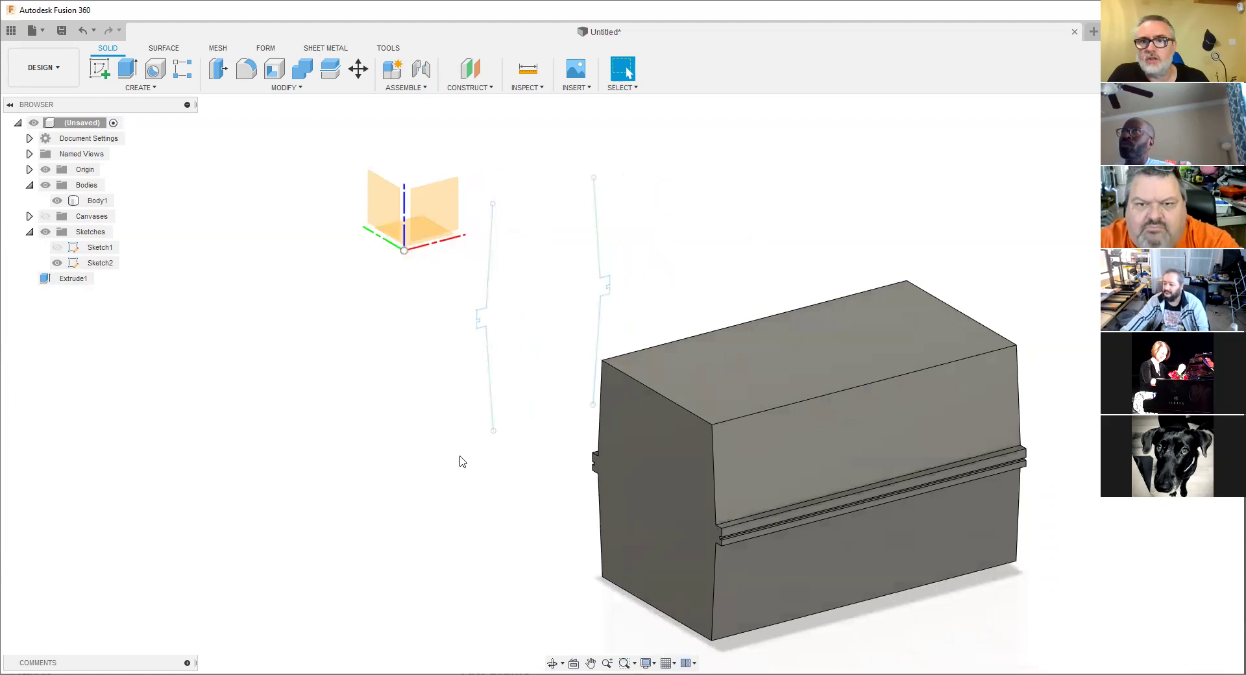
Split Body1 with the left side outline of Sketch2 as the splitting tool, keeping the tool extended.
left_click(281, 88)
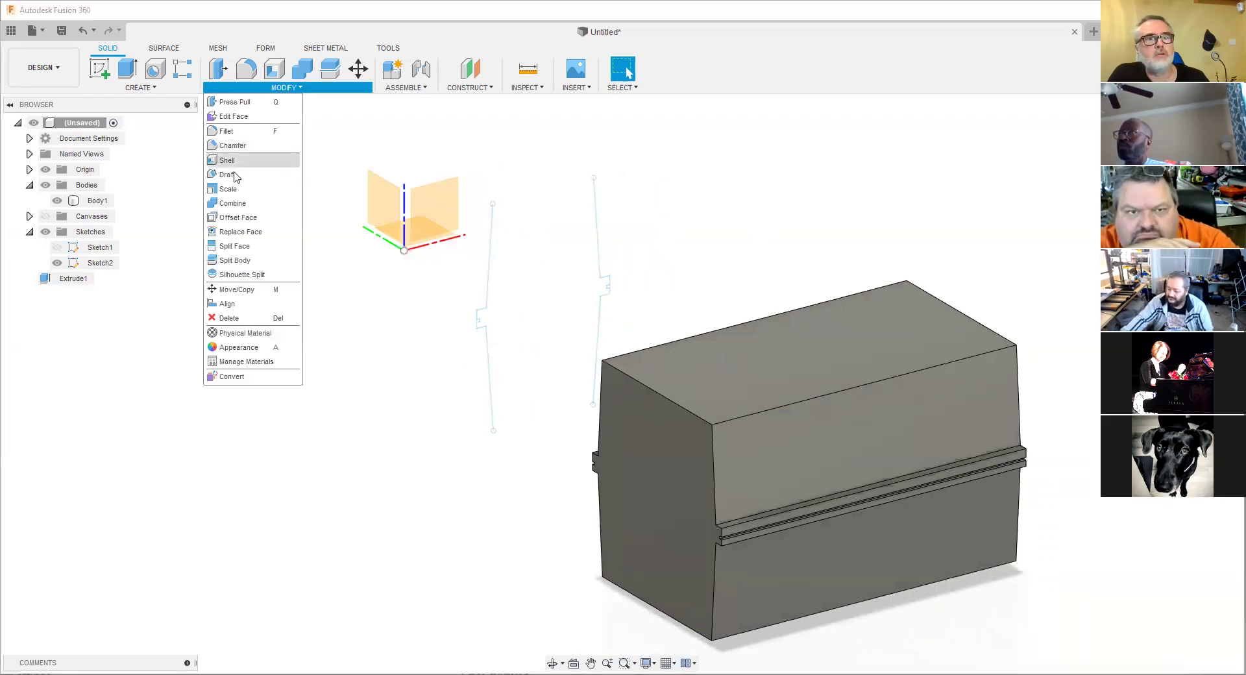
left_click(228, 261)
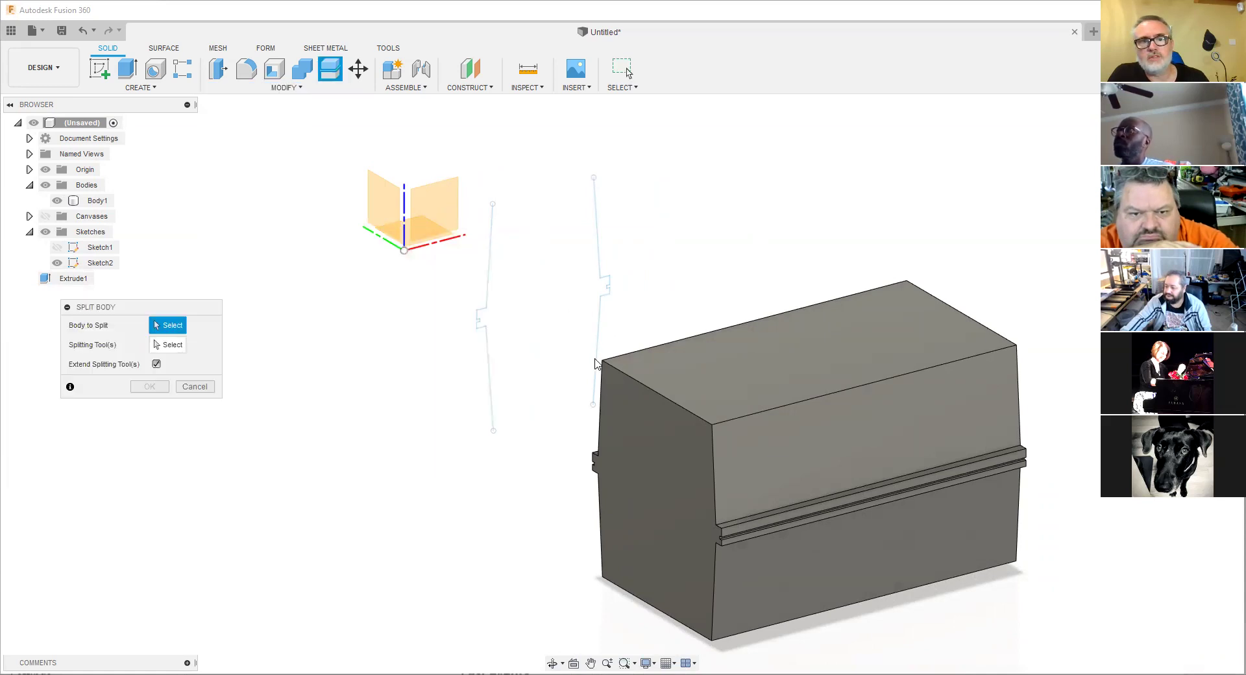
left_click(601, 368)
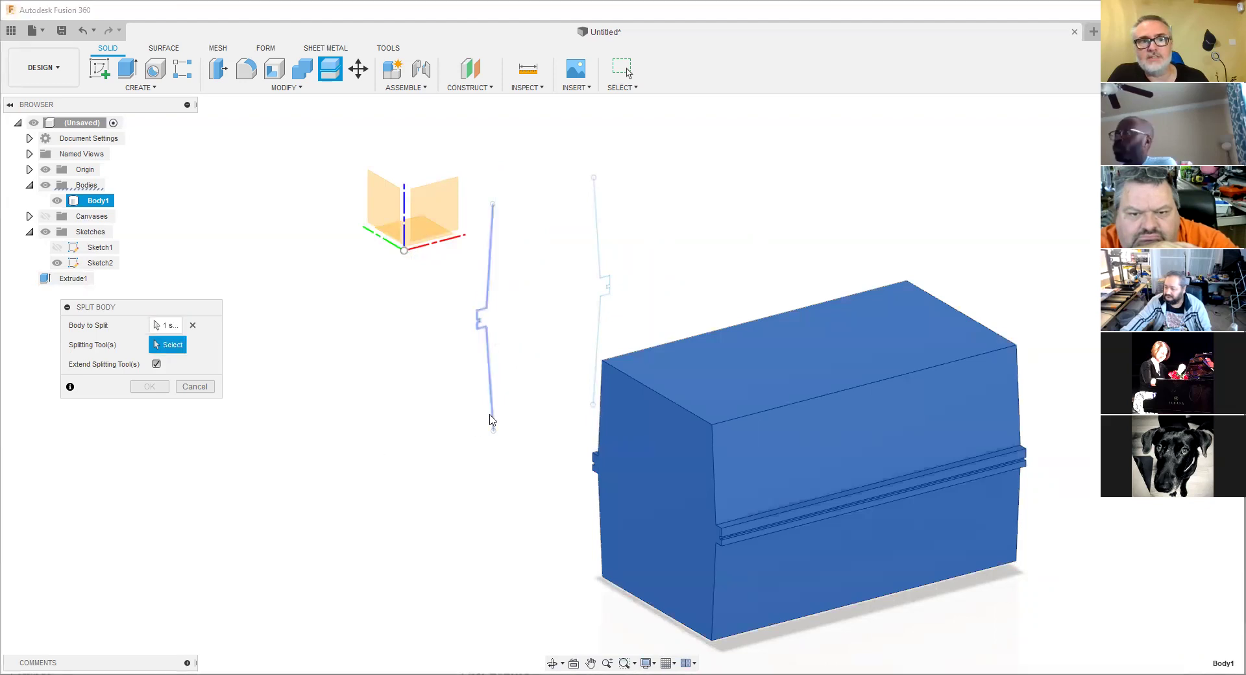
left_click(492, 421)
mouse_move(455, 412)
middle_mouse_down("shift")
mouse_move(436, 411)
mouse_move(436, 384)
mouse_move(434, 411)
mouse_move(465, 402)
mouse_move(473, 376)
mouse_move(455, 396)
middle_mouse_up("shift")
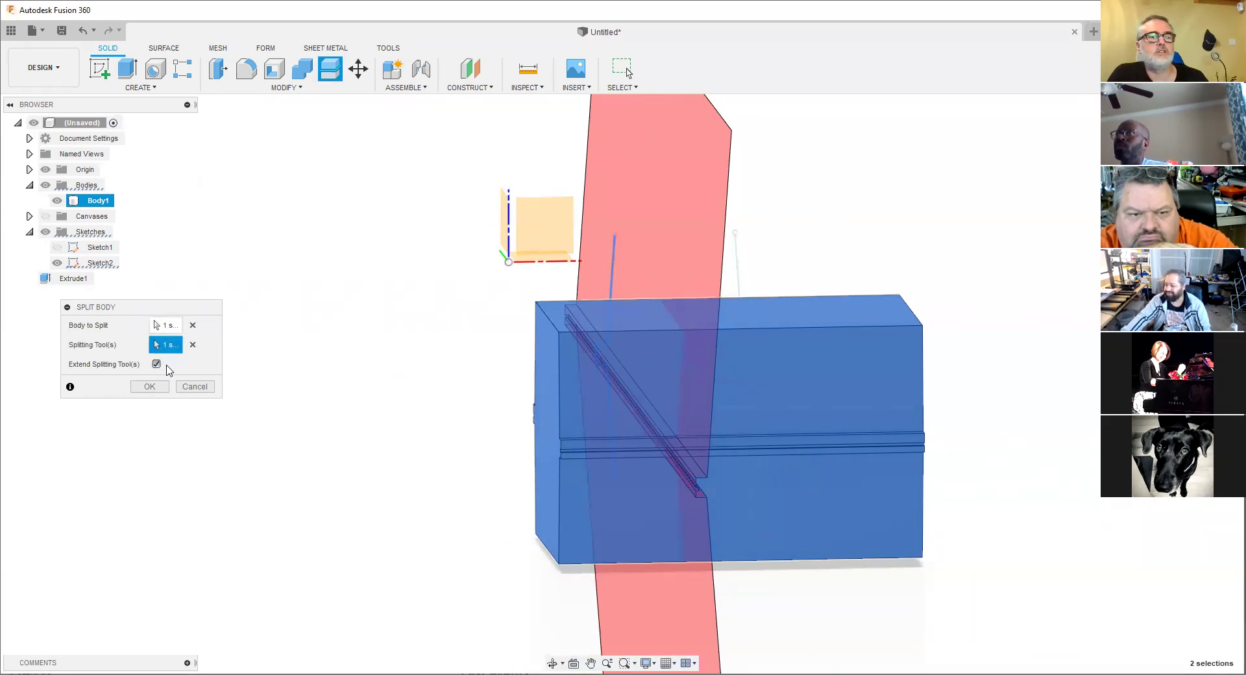
middle_click_drag(473, 309, 455, 302, "shift")
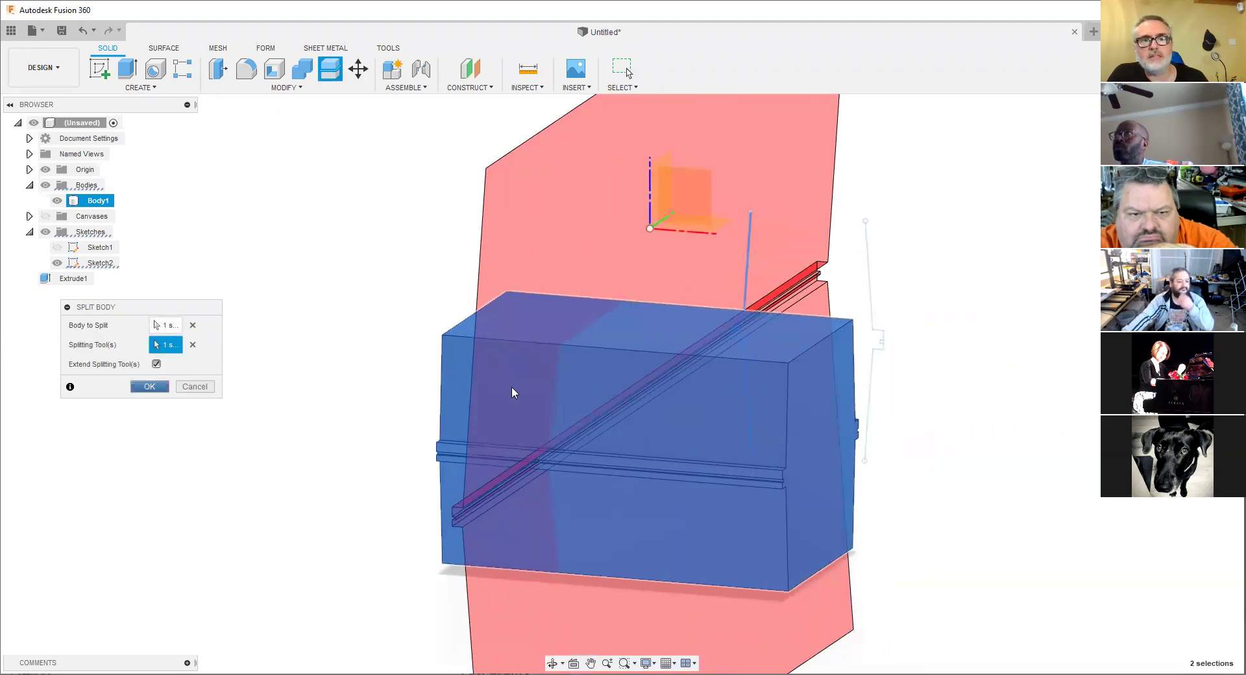
key("Return")
Hide Body2, the piece cut off outside the left outline.
middle_click_drag(512, 378, 524, 365, "shift")
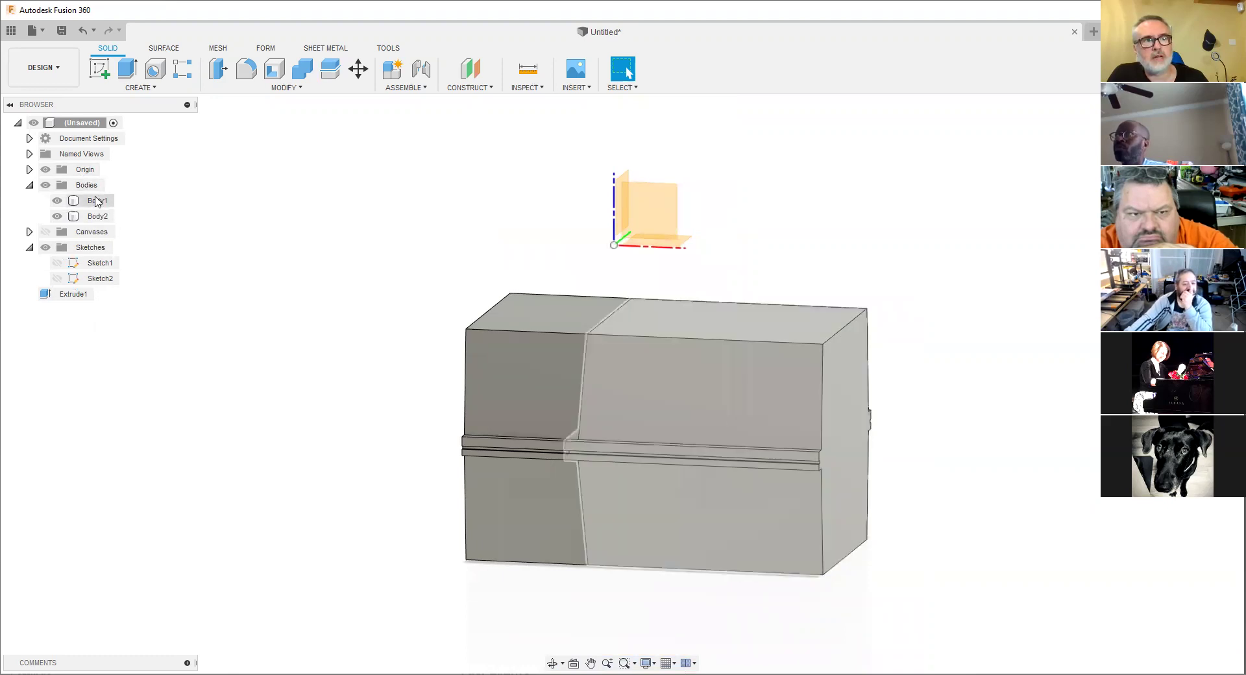
left_click(96, 216)
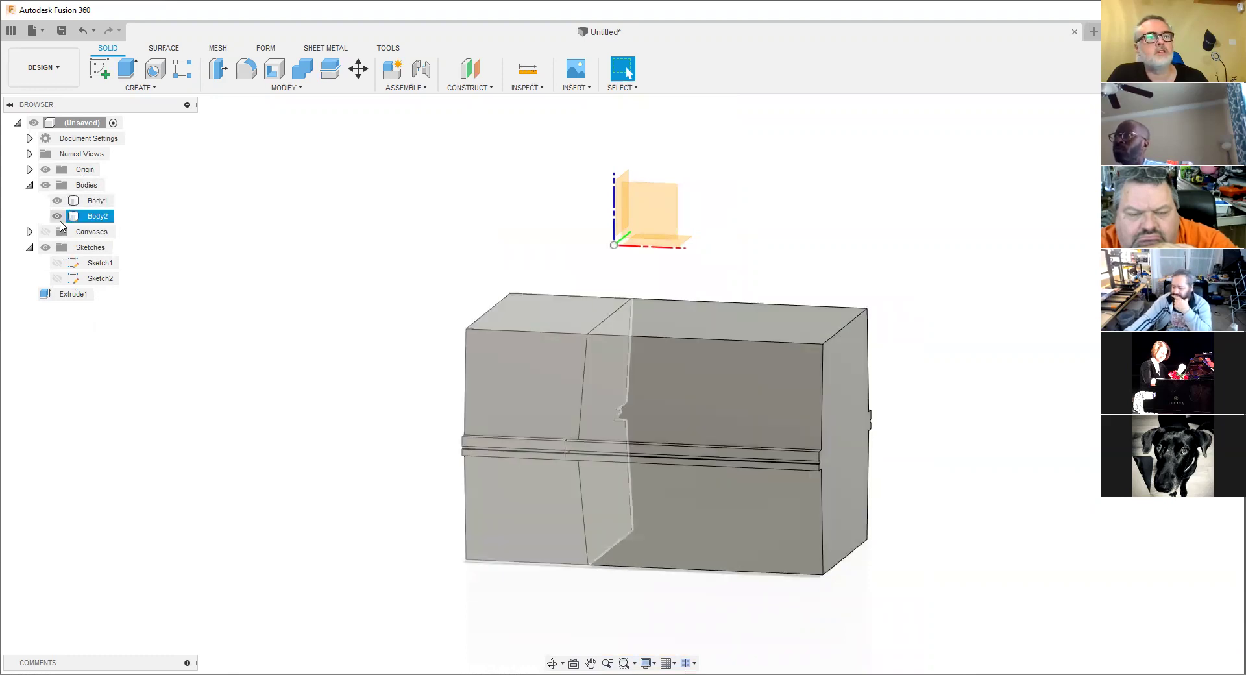
left_click(57, 216)
mouse_move(264, 236)
middle_mouse_down("shift")
mouse_move(306, 233)
mouse_move(320, 212)
mouse_move(283, 212)
mouse_move(292, 233)
mouse_move(268, 242)
middle_mouse_up("shift")
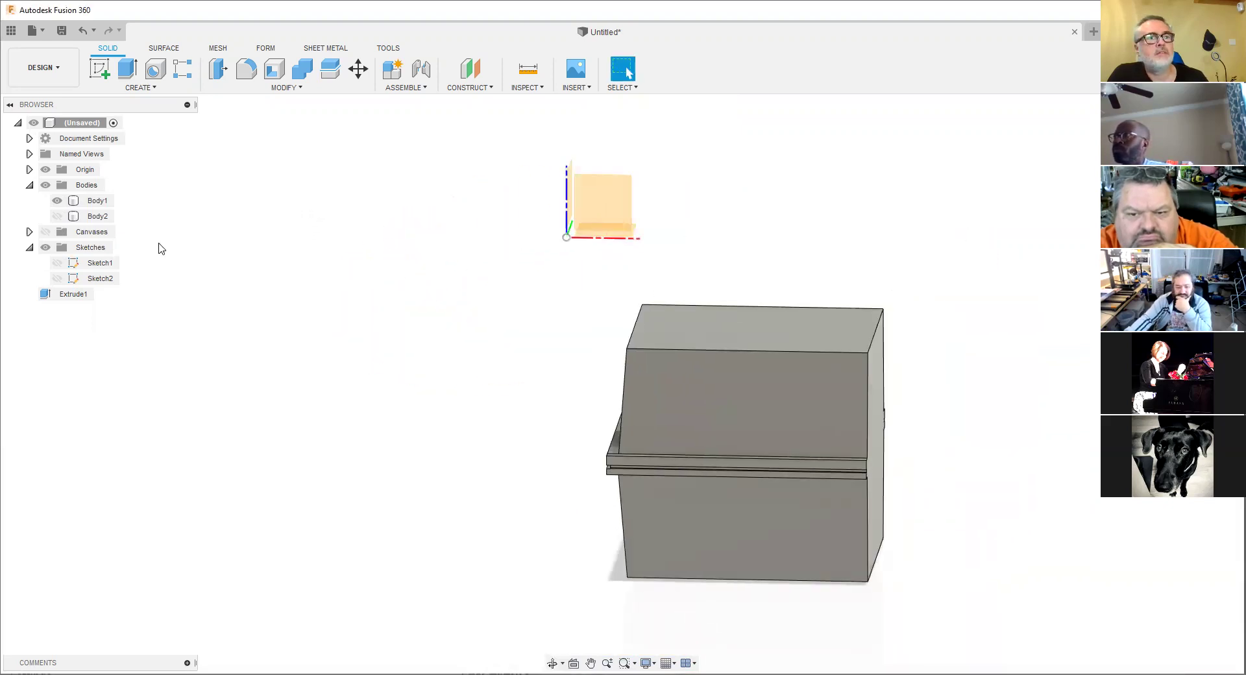
Show Sketch2 again and split the remaining Body1 with its right side outline as the extended splitting tool.
left_click(68, 279)
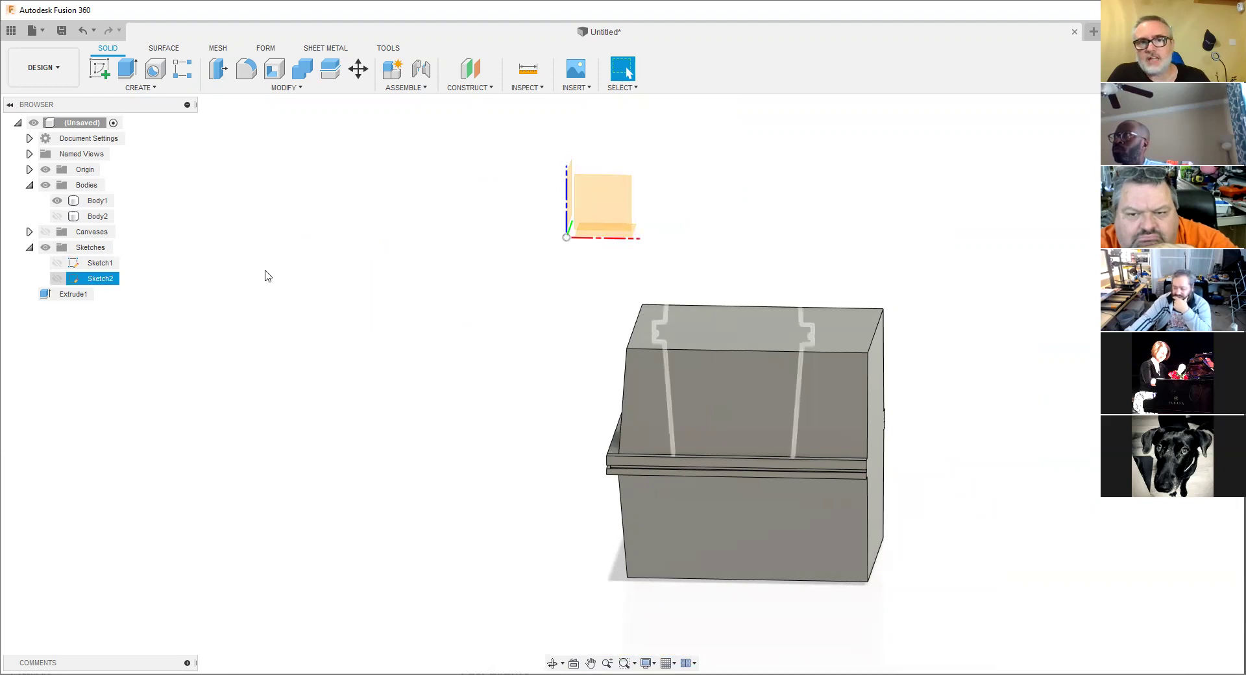
left_click(286, 88)
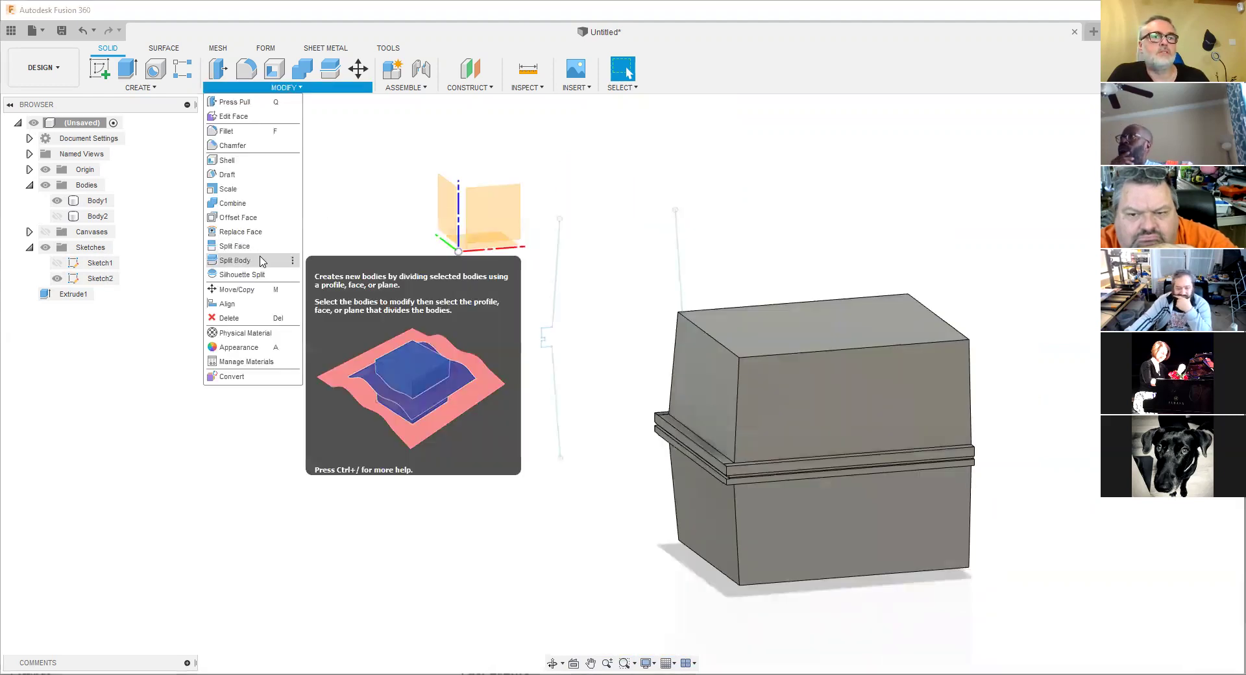
left_click(263, 261)
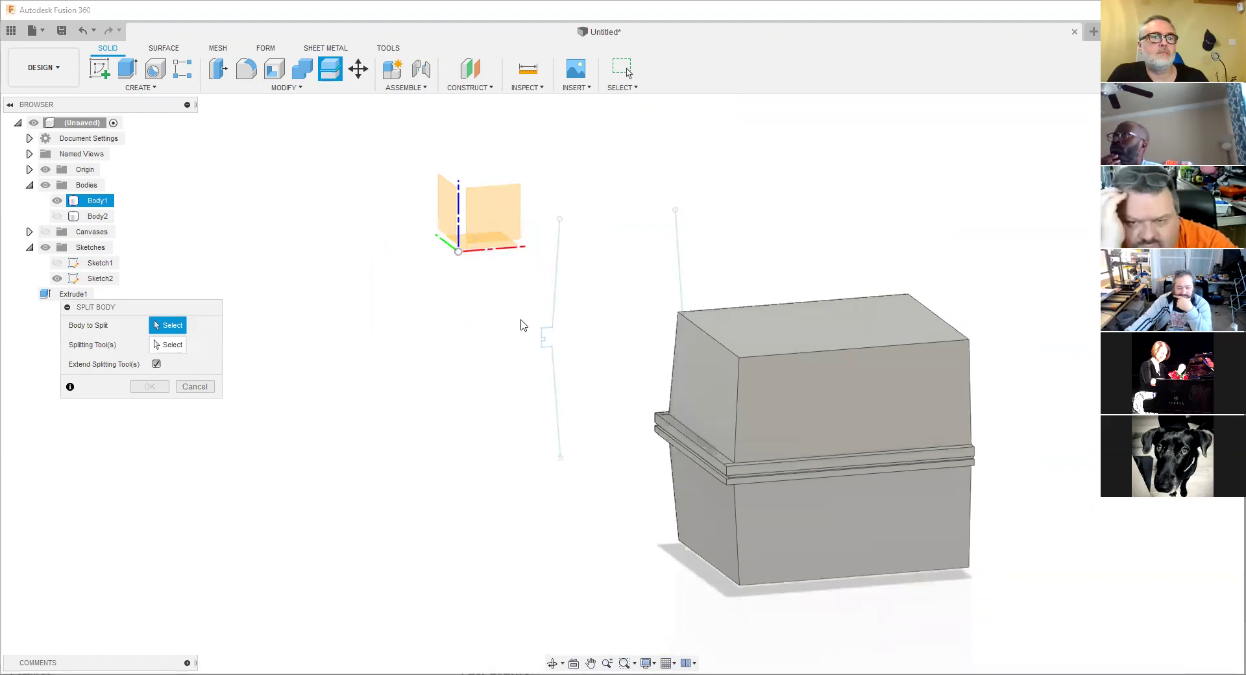
left_click(162, 348)
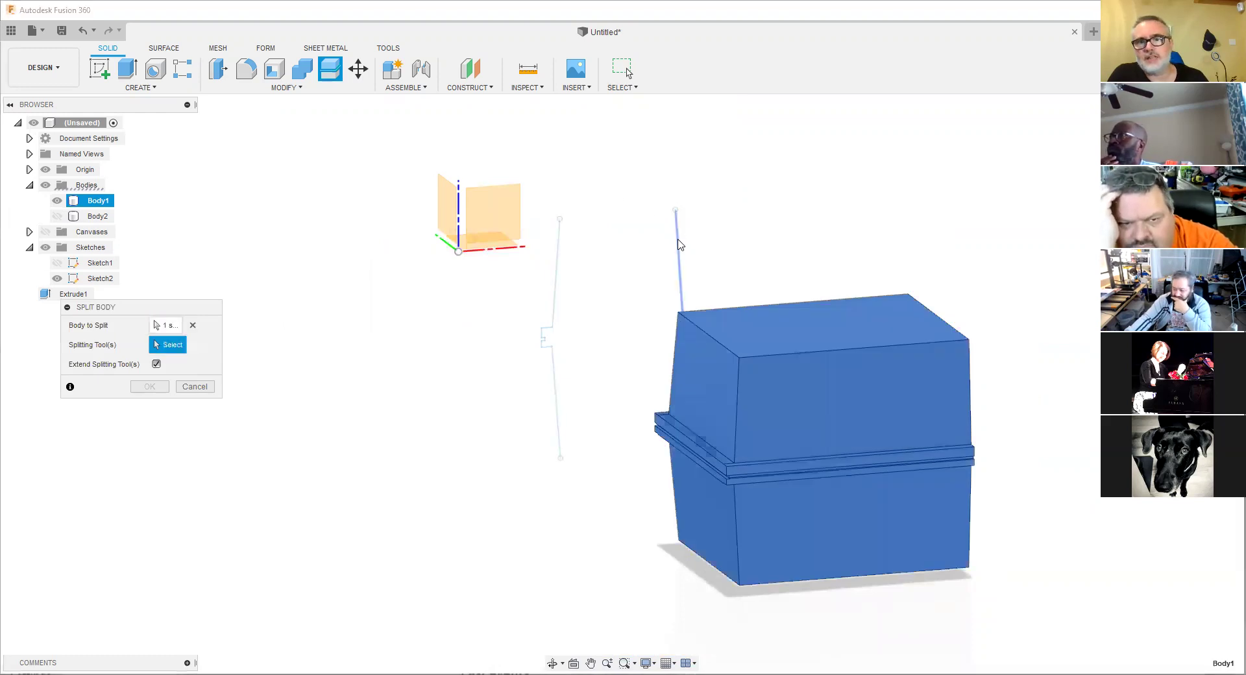
left_click(680, 244)
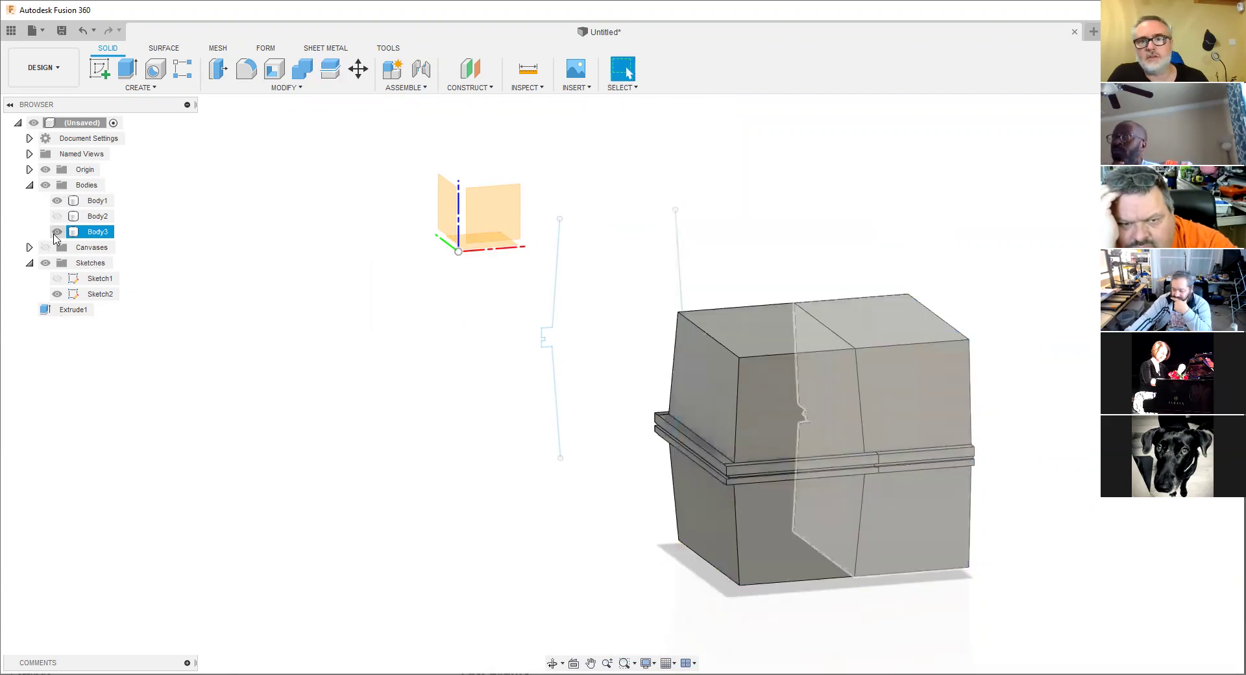
Hide Body3, the piece outside the right outline, and view the isolated main body from several angles.
left_click(55, 234)
middle_click_drag(671, 239, 613, 250, "shift")
middle_click_drag(648, 432, 676, 368)
middle_click_drag(676, 368, 721, 334, "shift")
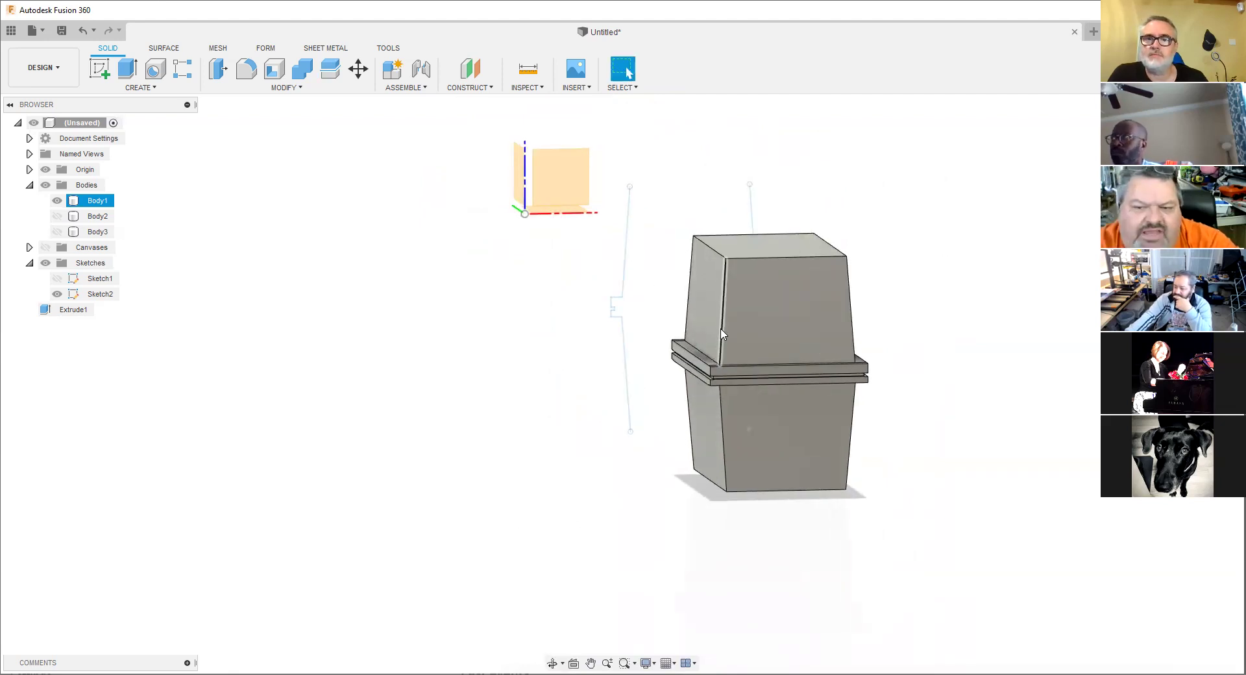
scroll(726, 338, "up", 1)
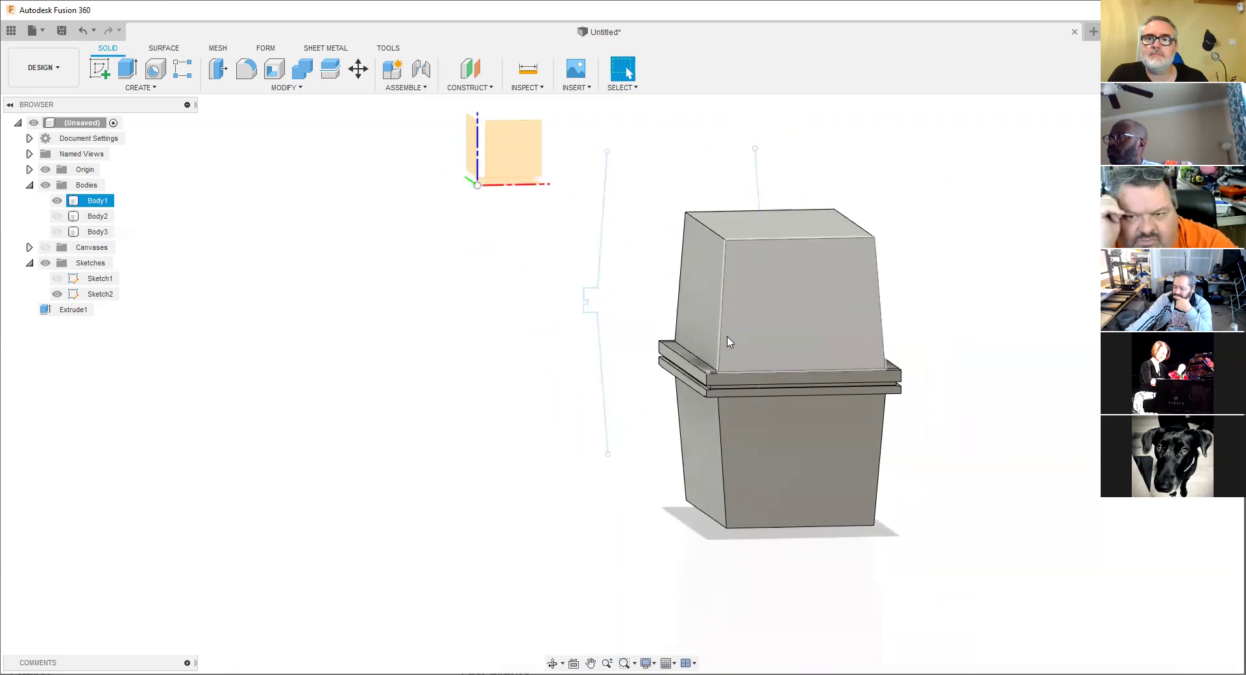
scroll(730, 342, "up", 1)
mouse_move(654, 352)
middle_mouse_down("shift")
mouse_move(642, 352)
mouse_move(654, 339)
middle_mouse_up("shift")
mouse_move(643, 346)
left_mouse_down()
mouse_move(657, 350)
mouse_move(643, 348)
left_mouse_up()
key("Escape")
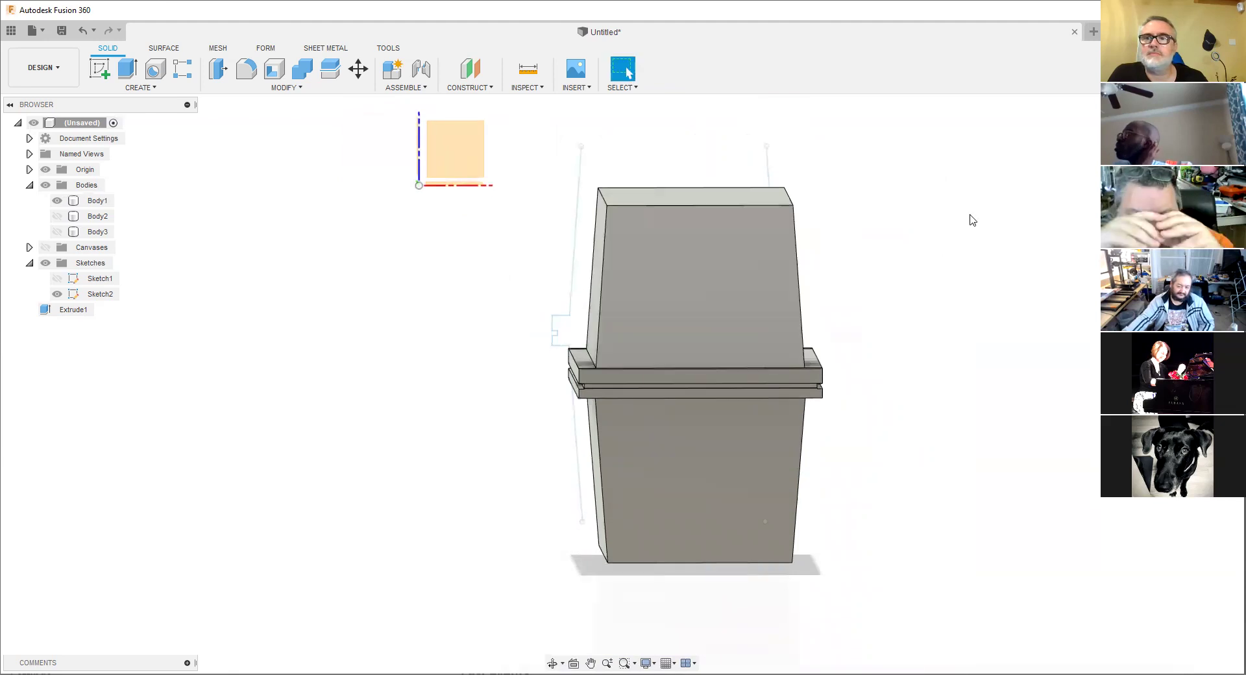
middle_click_drag(643, 347, 634, 330, "shift")
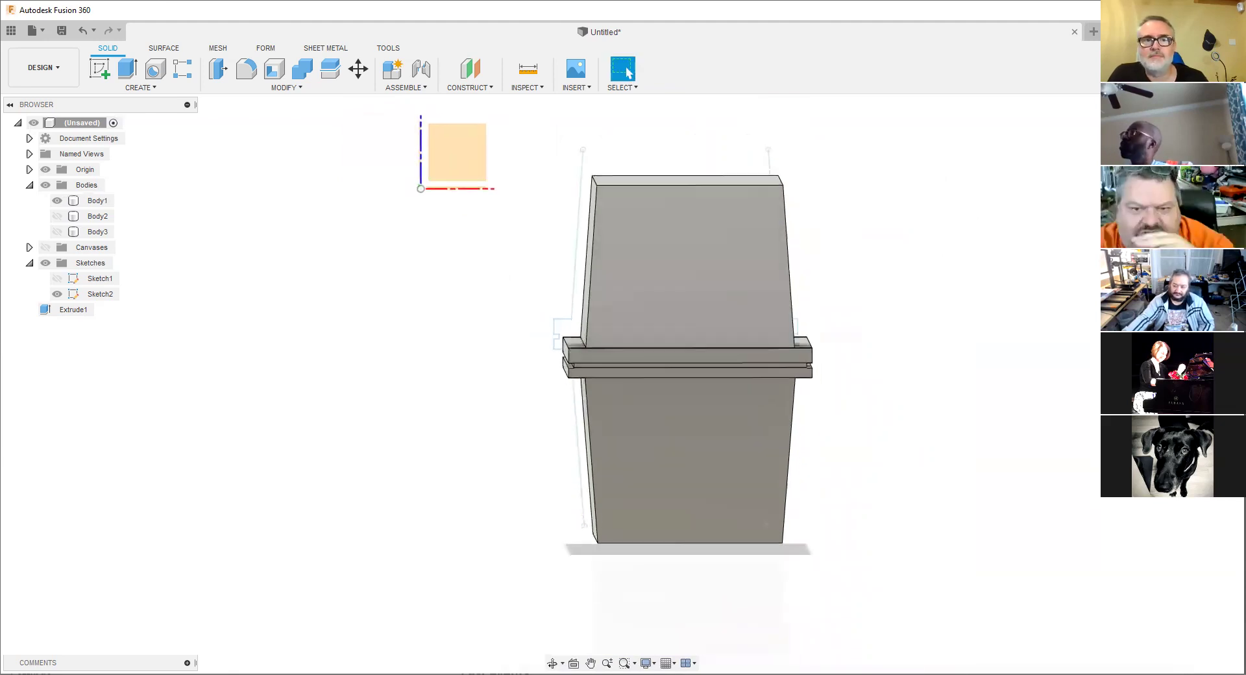
Examine the corner of the grooved middle band up close, and the whole body from the front against the Sketch2 outlines.
scroll(515, 372, "up", 10)
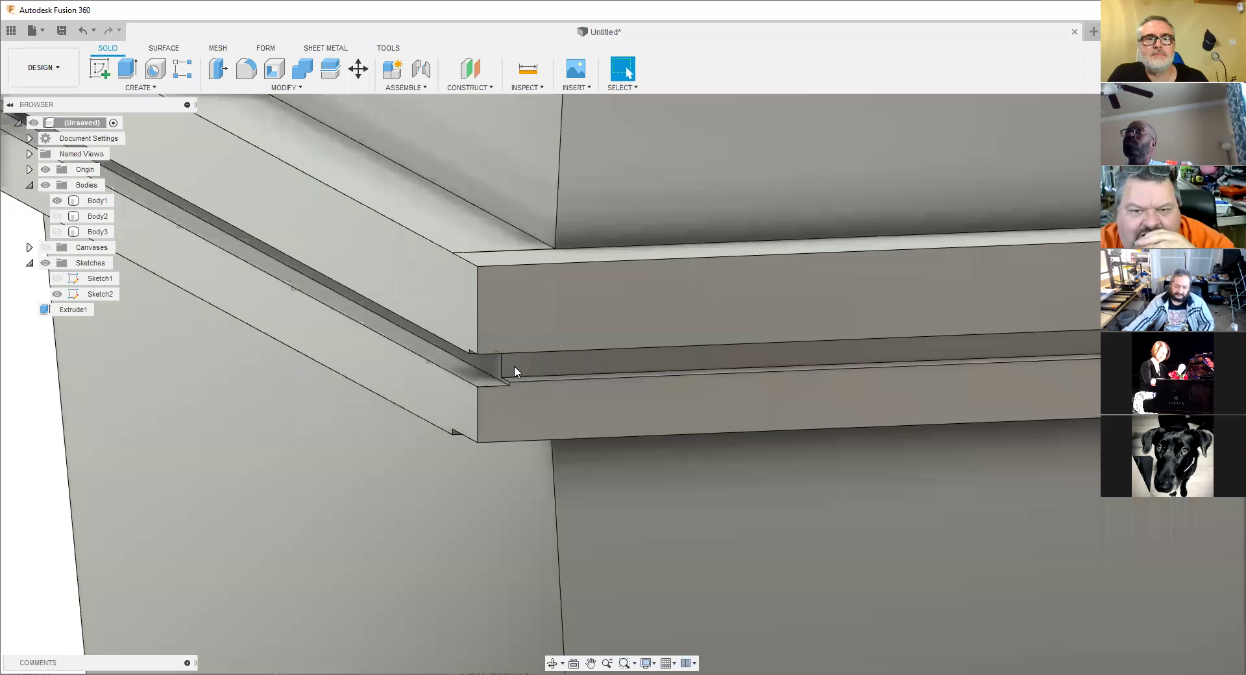
left_click(515, 371)
scroll(552, 376, "down", 10)
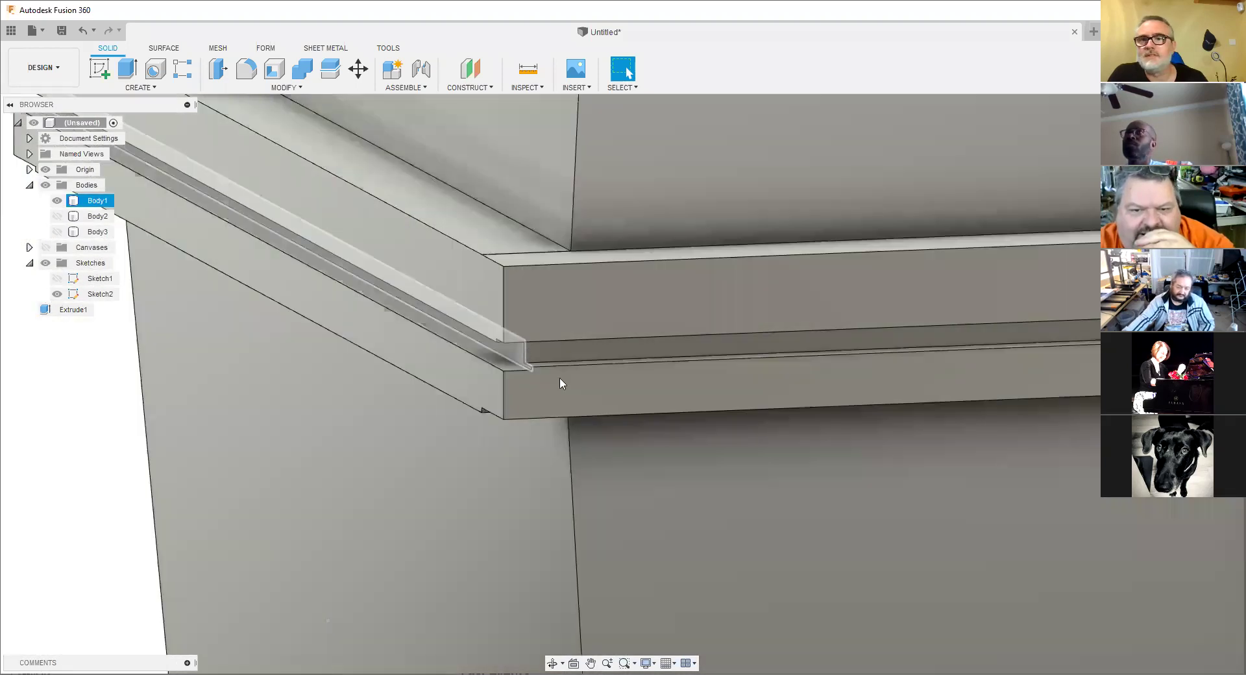
scroll(562, 383, "down", 3)
middle_click_drag(563, 383, 555, 372, "shift")
scroll(555, 372, "down", 3)
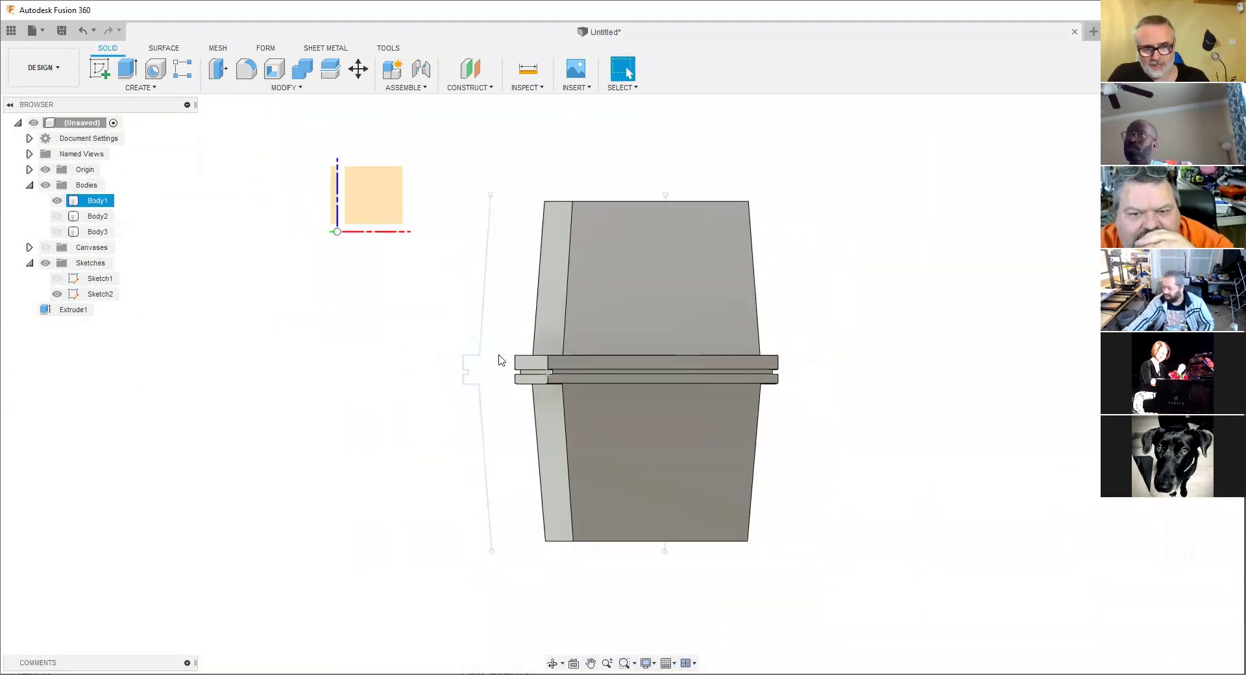
scroll(652, 385, "down", 2)
mouse_move(649, 384)
middle_mouse_down("shift")
mouse_move(617, 378)
mouse_move(633, 387)
middle_mouse_up("shift")
left_click(973, 273)
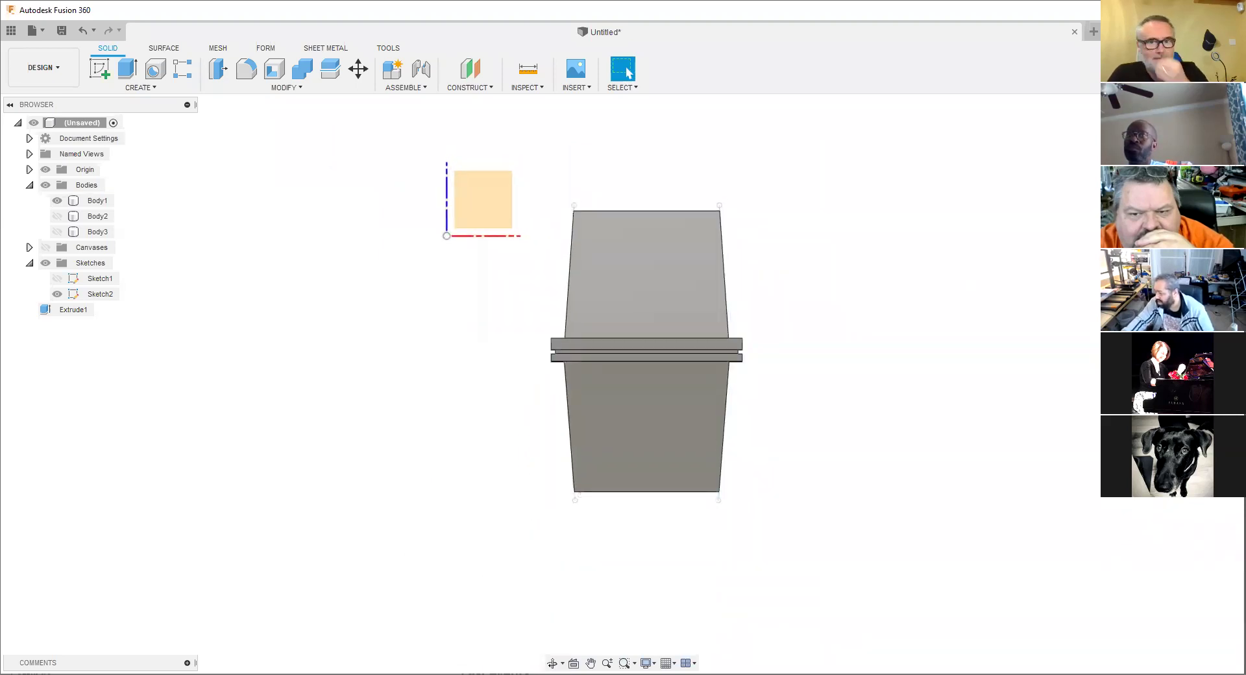
scroll(651, 358, "up", 5)
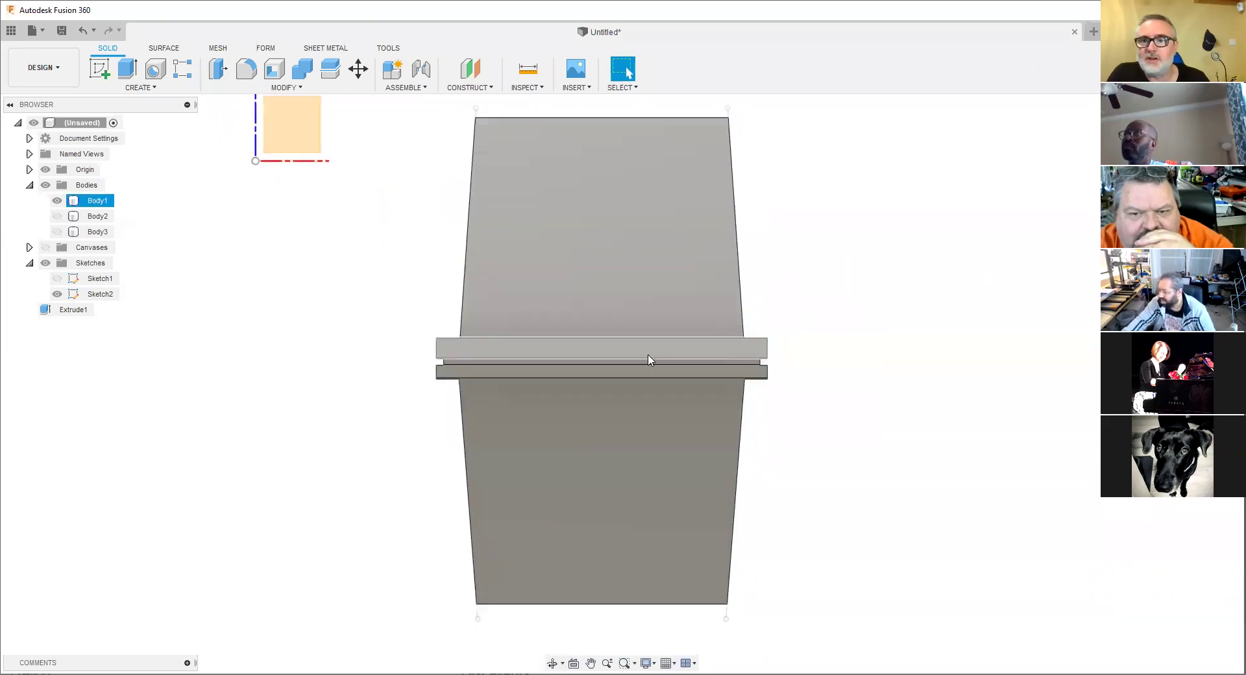
Examine the grooved middle band's corner from below and the whole main body in an angled view.
middle_click_drag(583, 344, 576, 316, "shift")
left_click(386, 437)
scroll(386, 437, "up", 3)
middle_click_drag(410, 423, 439, 390)
scroll(443, 405, "down", 3)
scroll(603, 417, "up", 2)
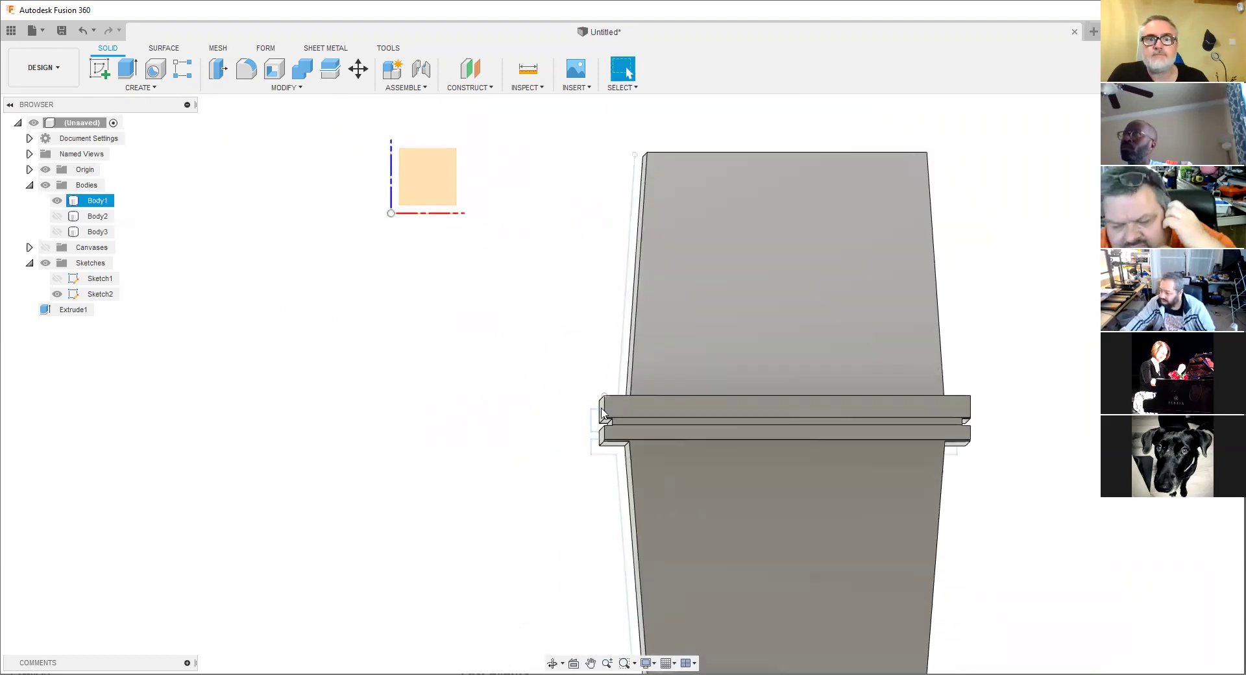
scroll(593, 468, "up", 5)
scroll(593, 468, "up", 4)
middle_click_drag(635, 348, 690, 388, "shift")
key("Escape")
scroll(690, 388, "down", 12)
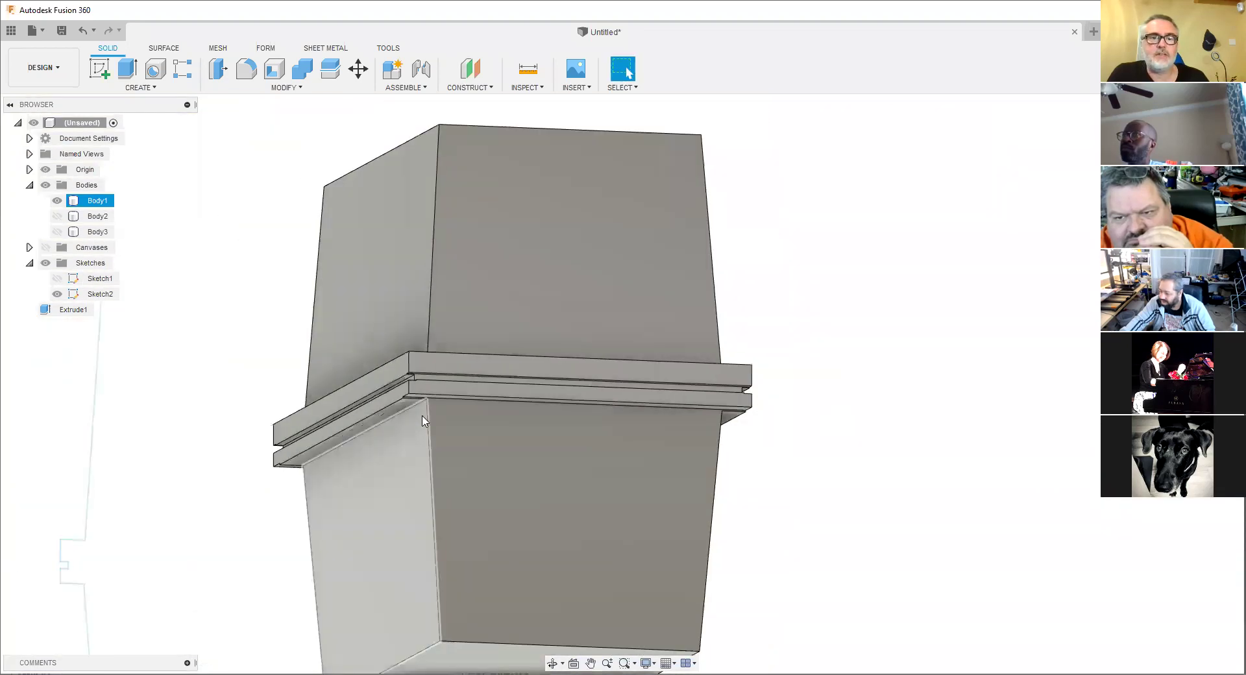
middle_click_drag(422, 421, 567, 340, "shift")
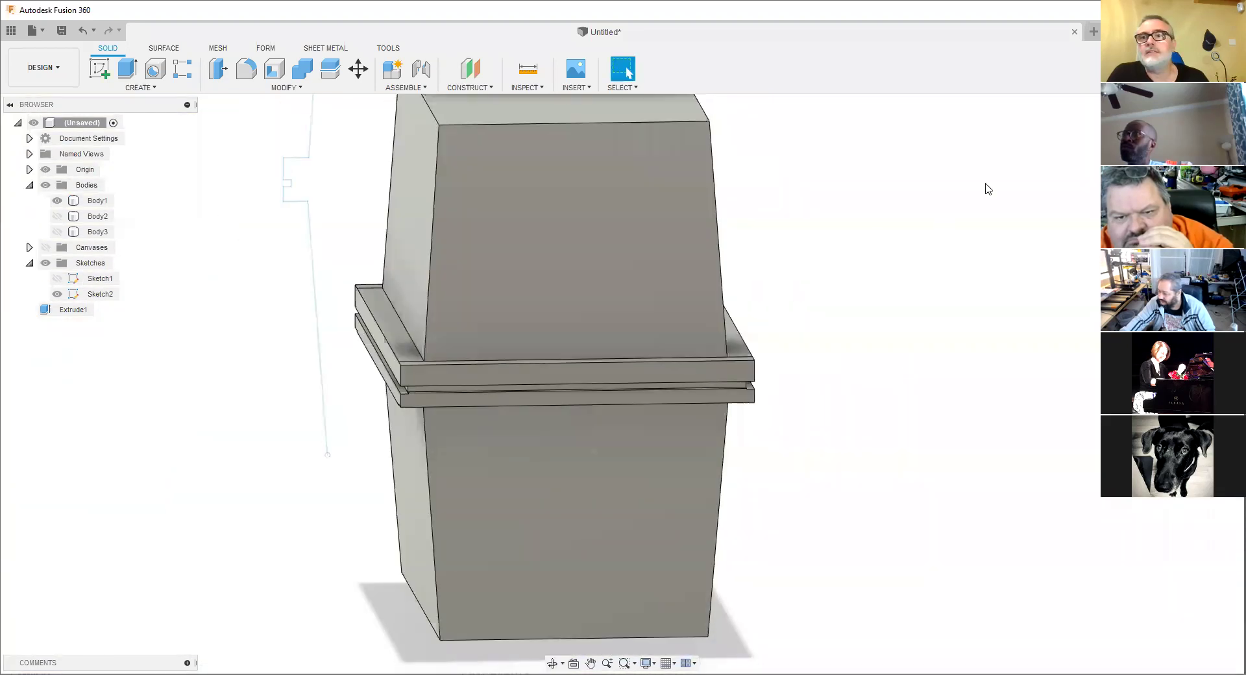
Undo both body splits and the related visibility changes, back to the single extruded block with the reference canvases shown.
left_click(83, 30)
left_click(82, 31)
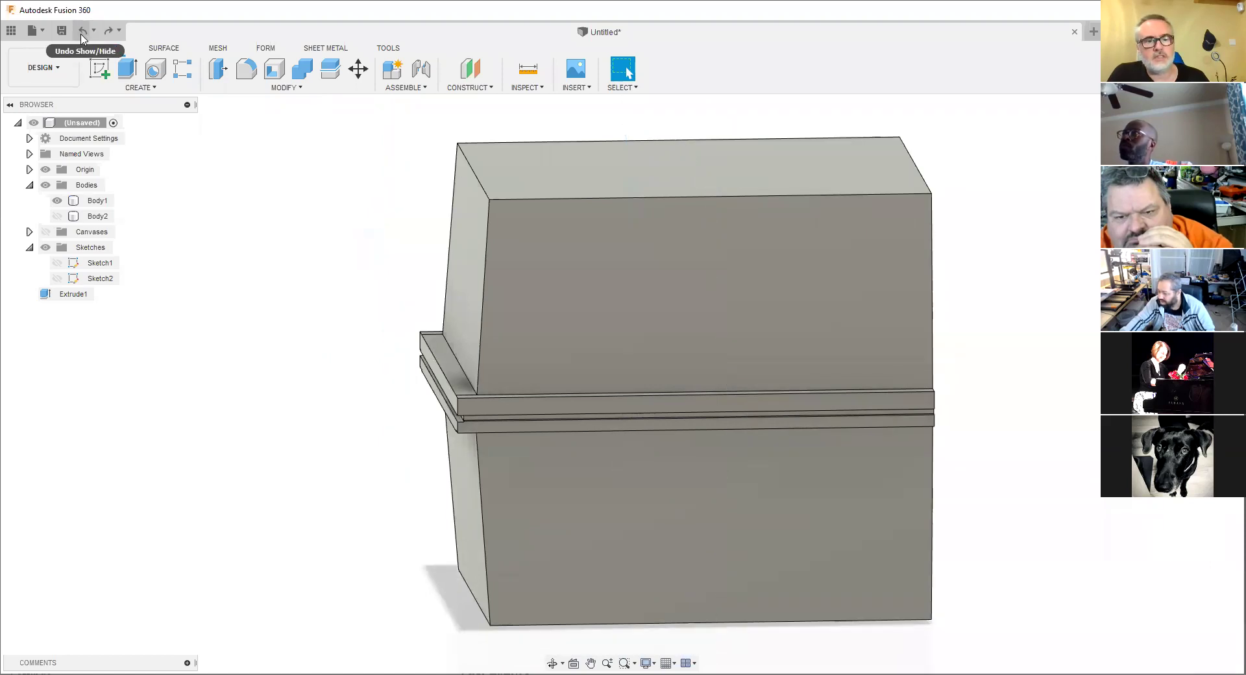
left_click(82, 32)
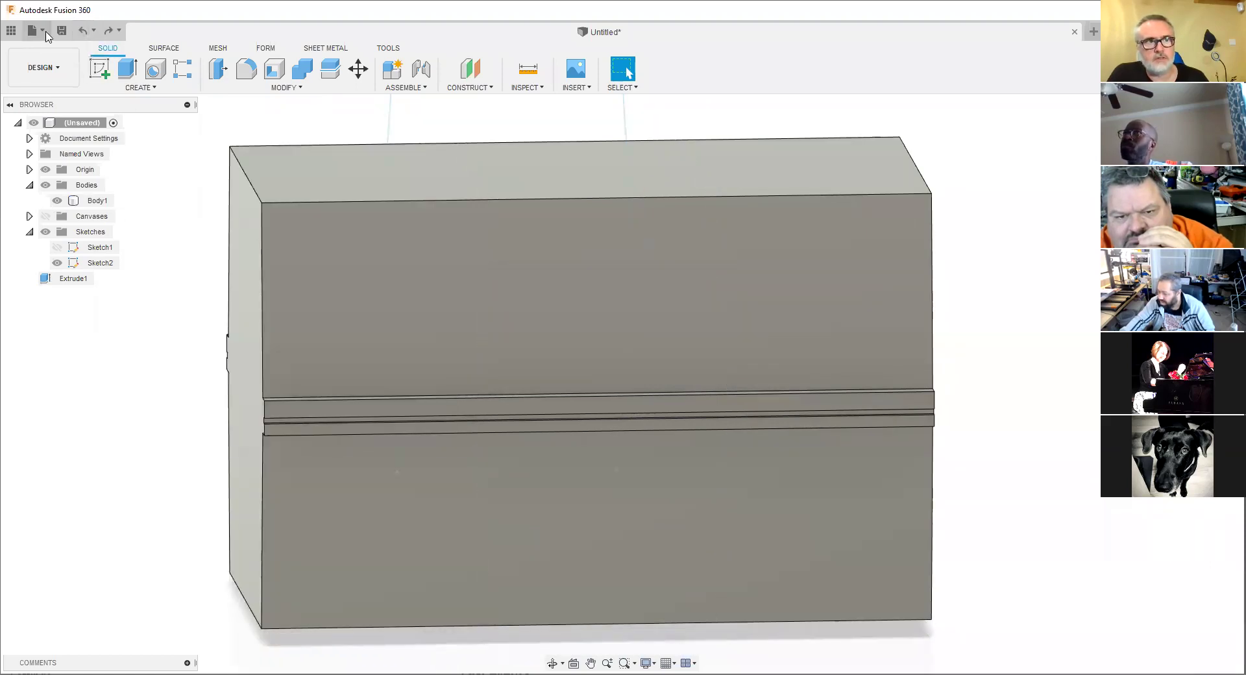
left_click(83, 31)
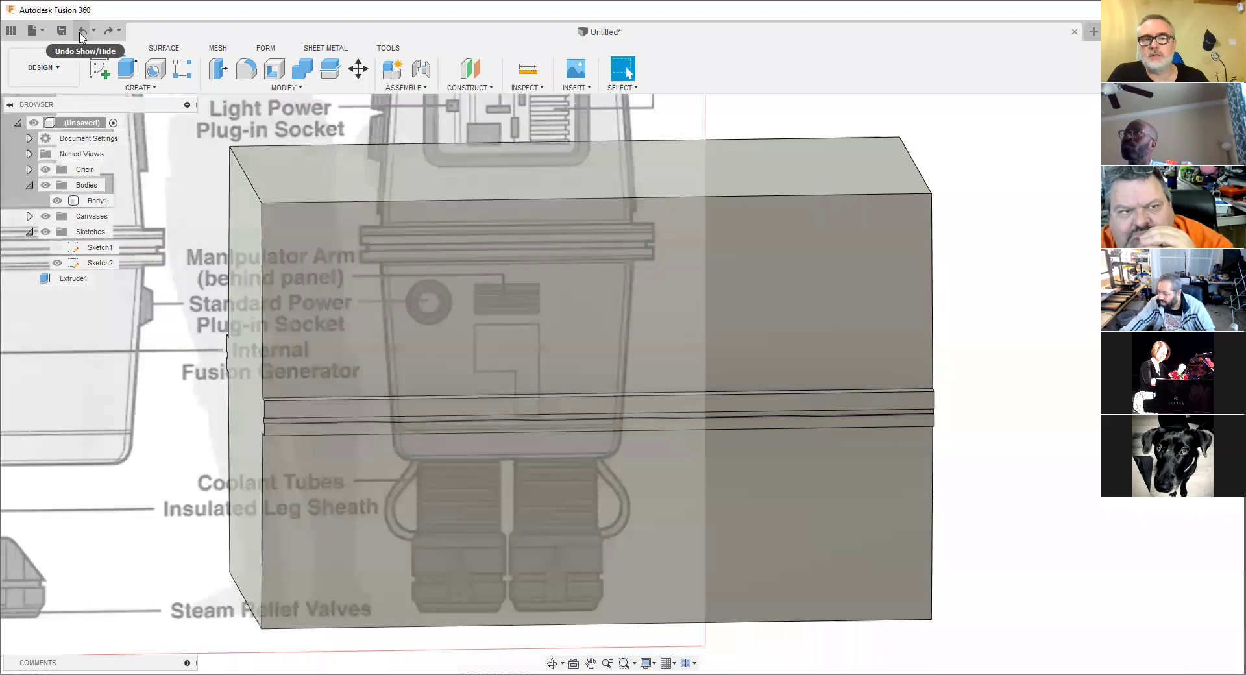
Examine the extruded block against the reference canvas, especially the middle band of the droid's front view.
scroll(529, 330, "down", 3)
middle_click_drag(529, 330, 601, 337)
scroll(429, 257, "up", 4)
middle_click_drag(439, 256, 492, 342)
scroll(444, 214, "up", 3)
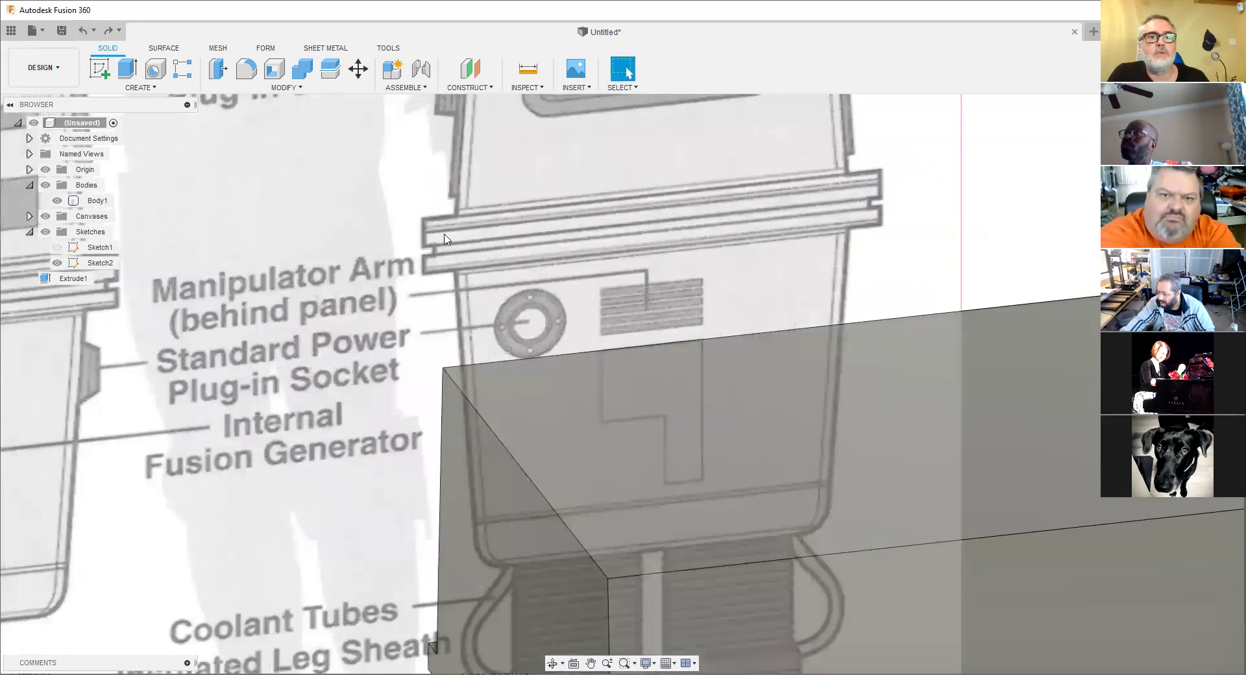
scroll(455, 229, "down", 5)
middle_click_drag(450, 255, 481, 278, "shift")
scroll(450, 267, "down", 3)
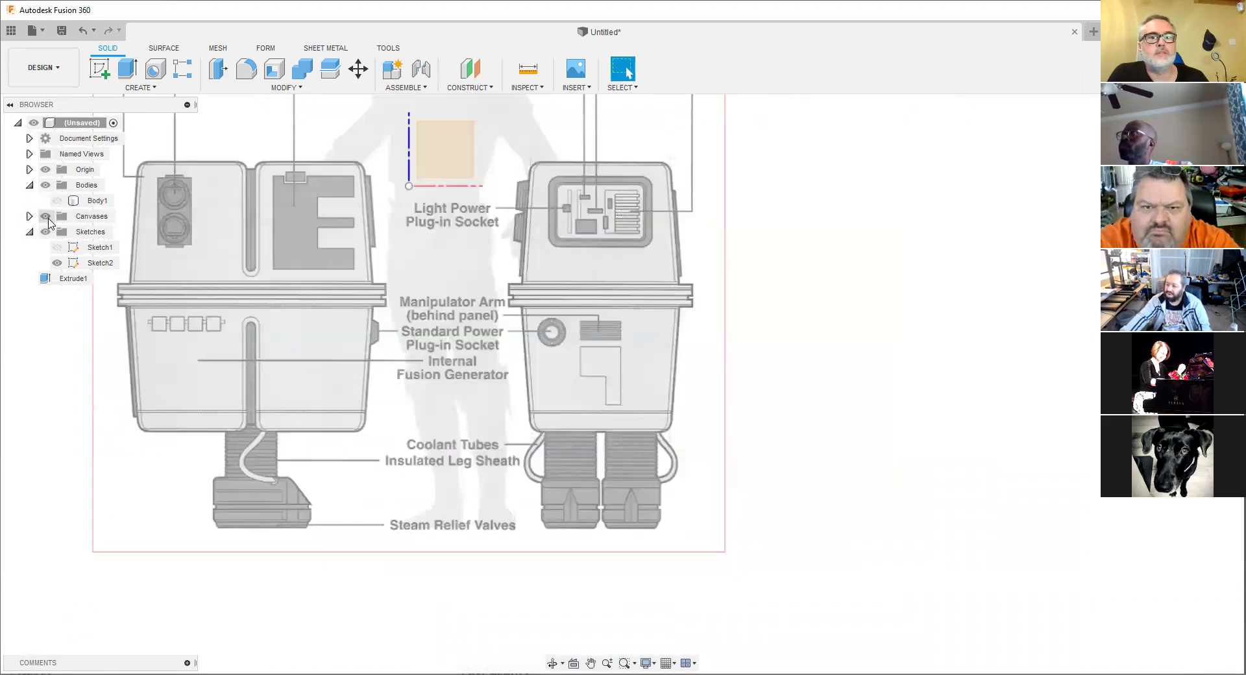
Hide the reference canvases and Body1, and show Sketch1 alongside Sketch2.
left_click(45, 217)
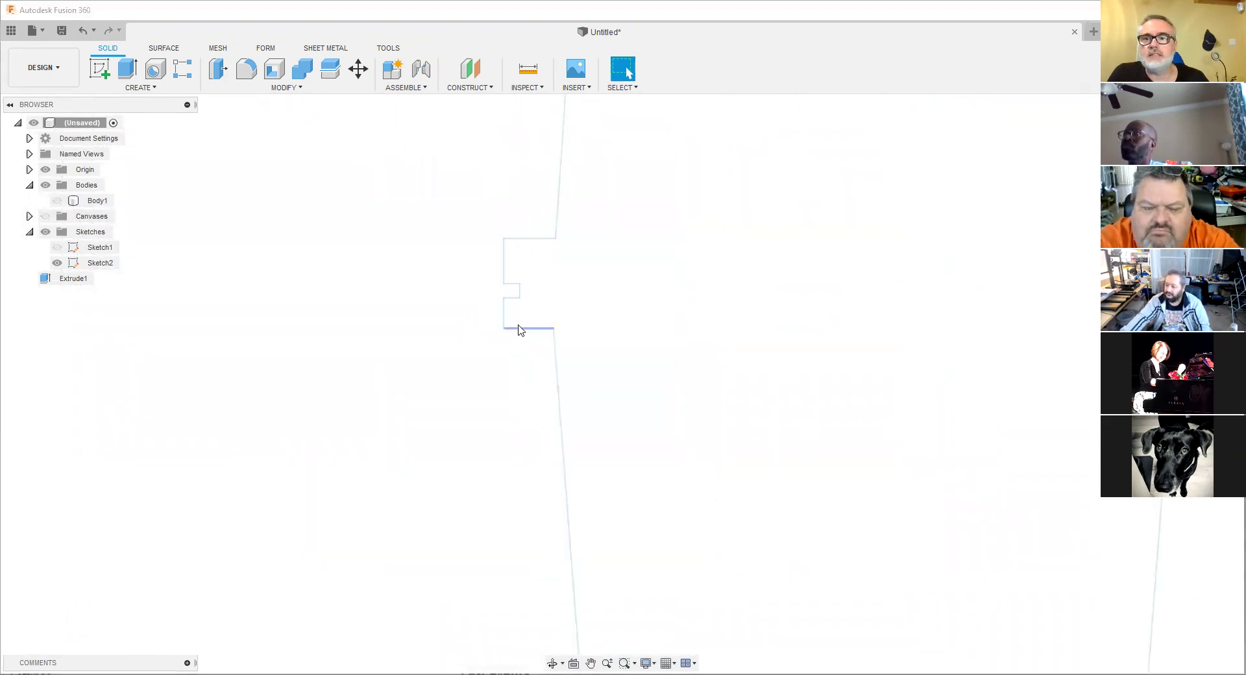
double_click(519, 328)
left_click(492, 337)
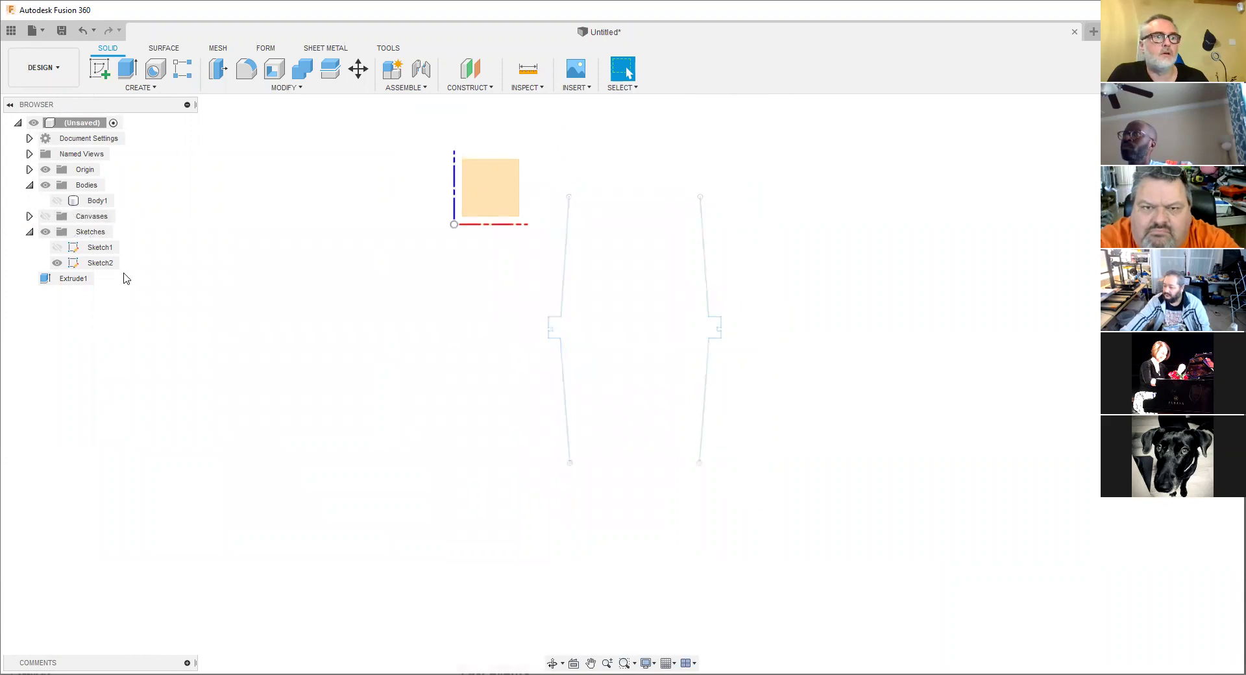
double_click(83, 251)
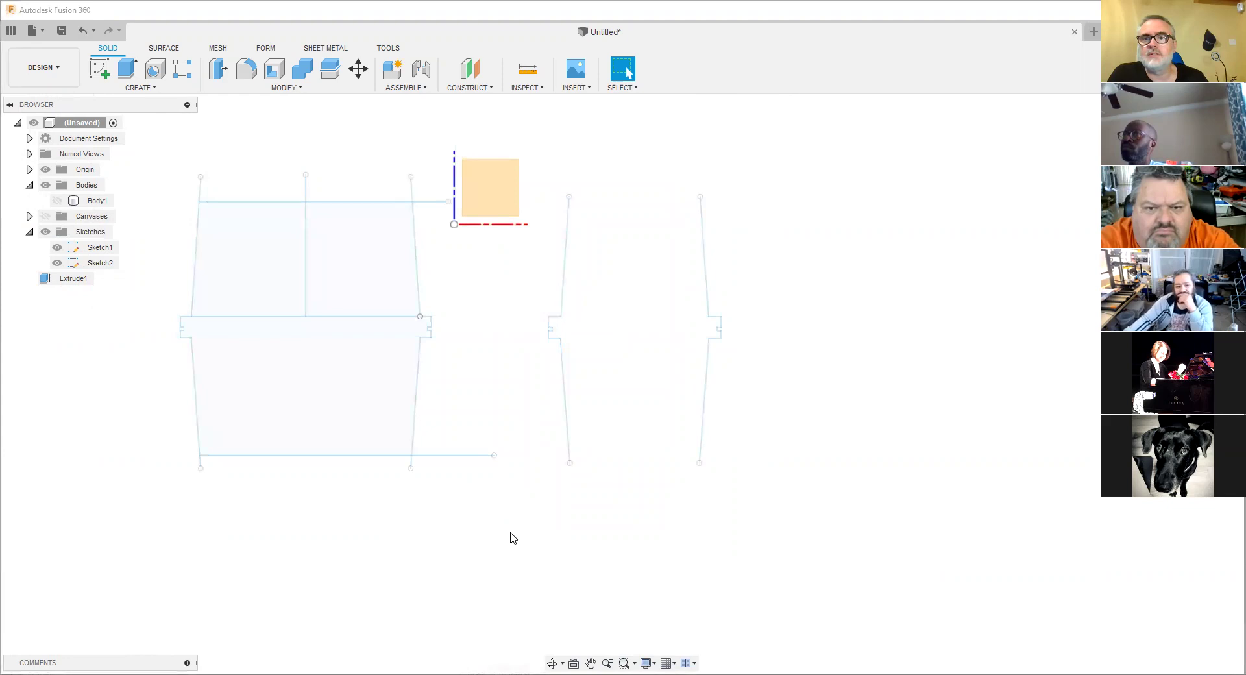
Compare the middle band and outline ends of the Sketch1 side view with those of the Sketch2 front view.
scroll(463, 328, "up", 4)
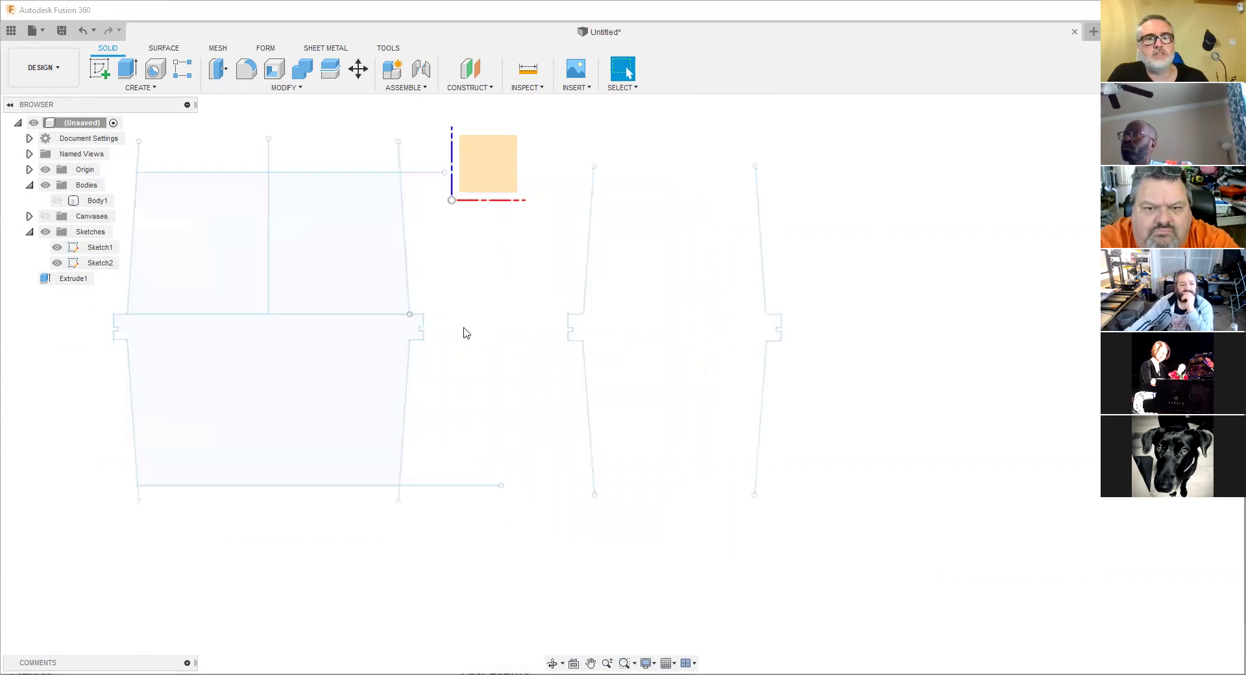
scroll(402, 321, "up", 3)
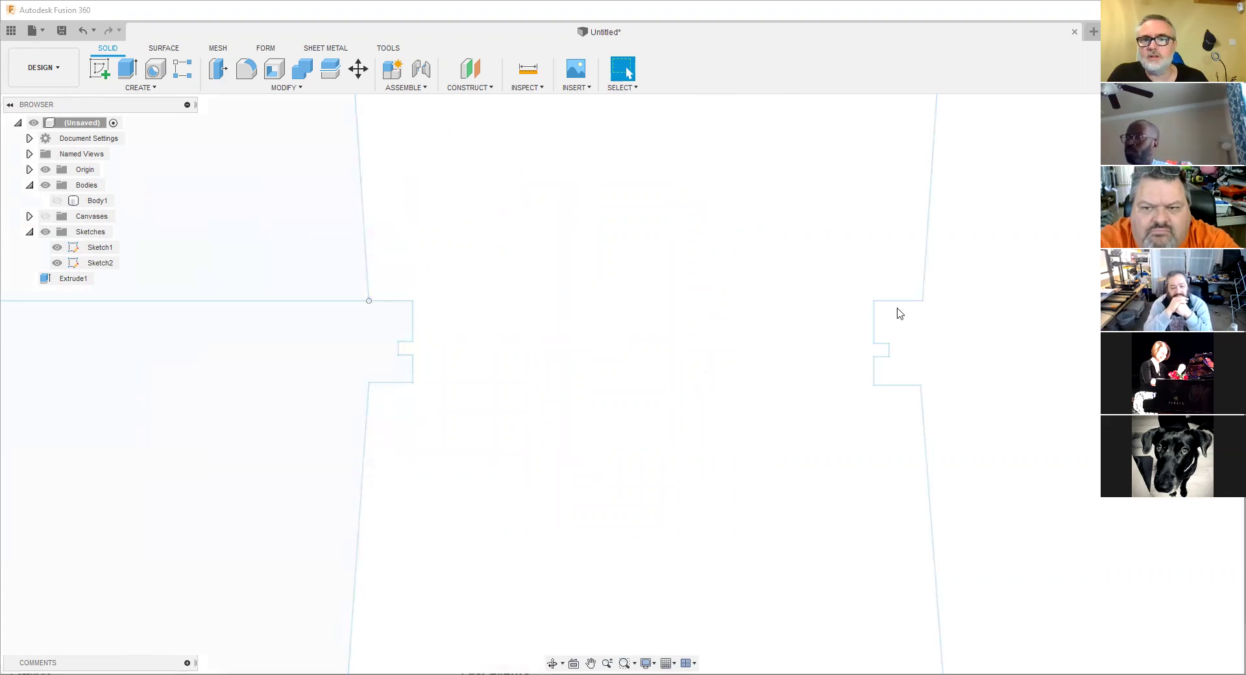
scroll(714, 363, "down", 5)
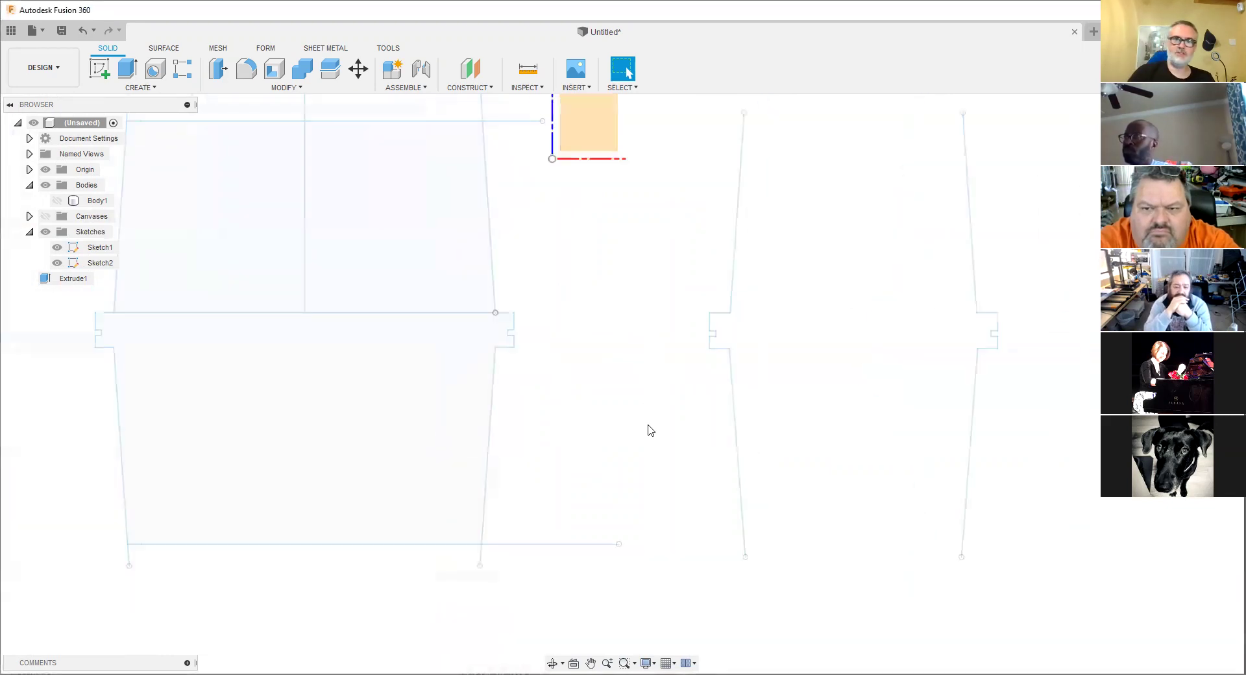
scroll(679, 430, "down", 1)
scroll(688, 412, "up", 4)
middle_click_drag(691, 407, 503, 424)
scroll(509, 423, "down", 3)
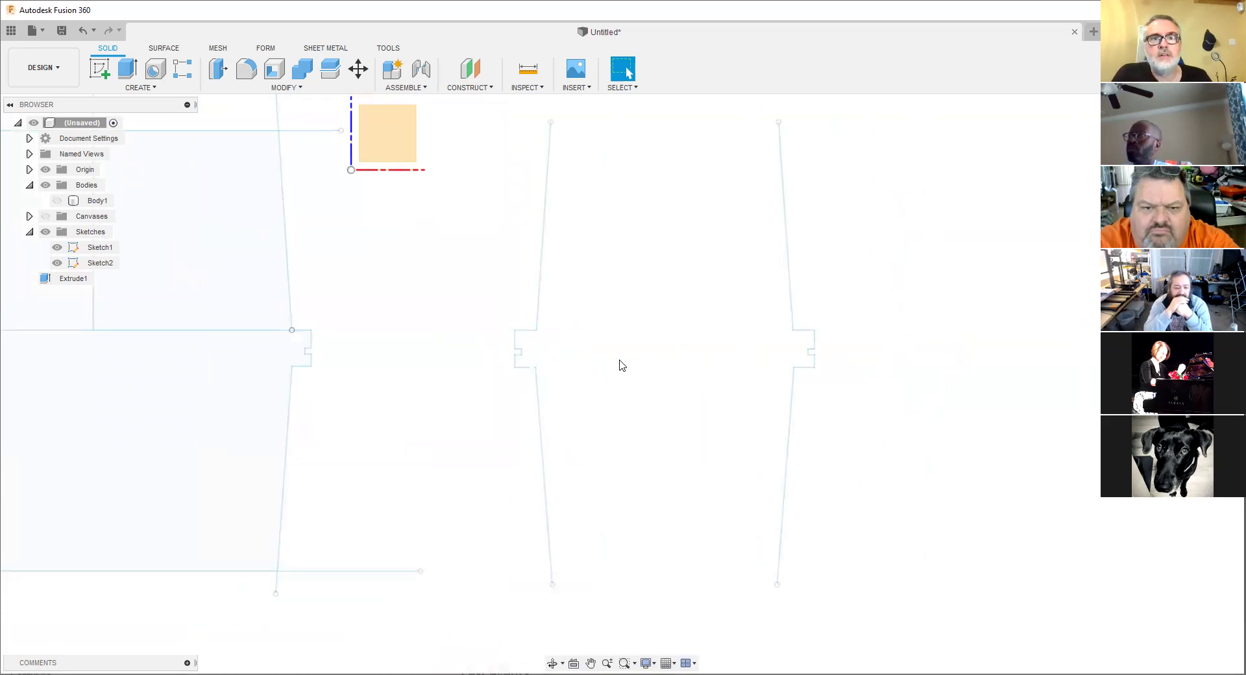
middle_click_drag(619, 365, 604, 392)
key("l")
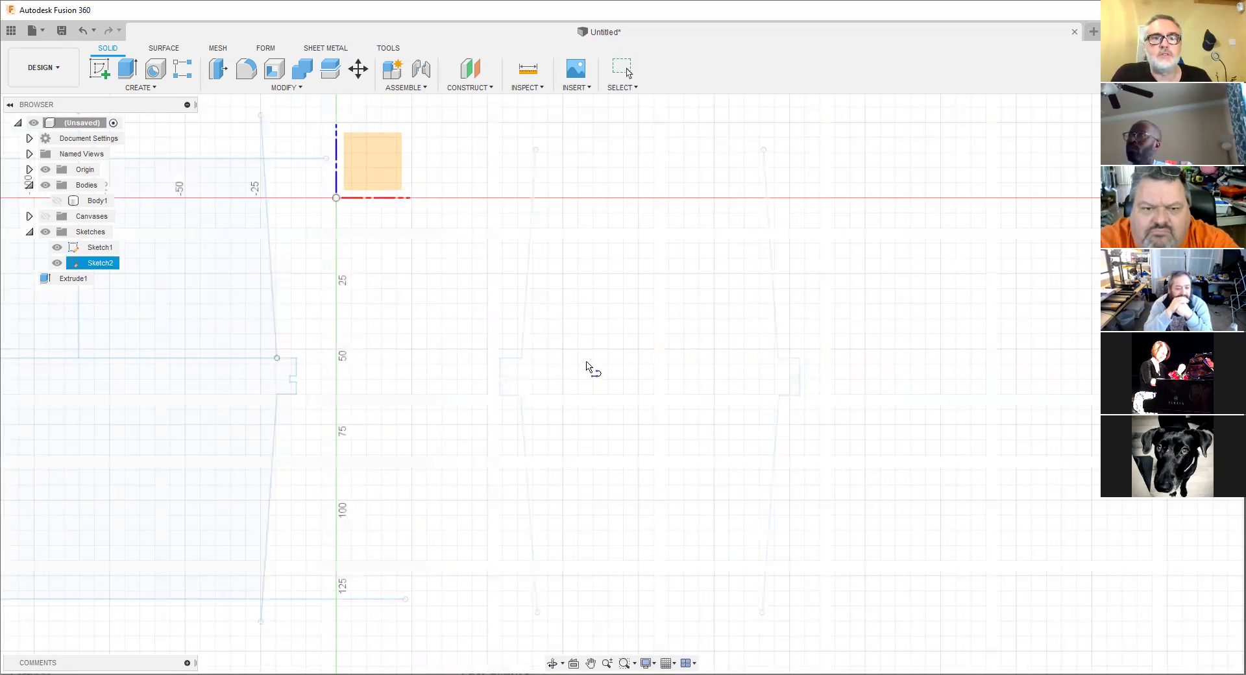
scroll(501, 361, "down", 1)
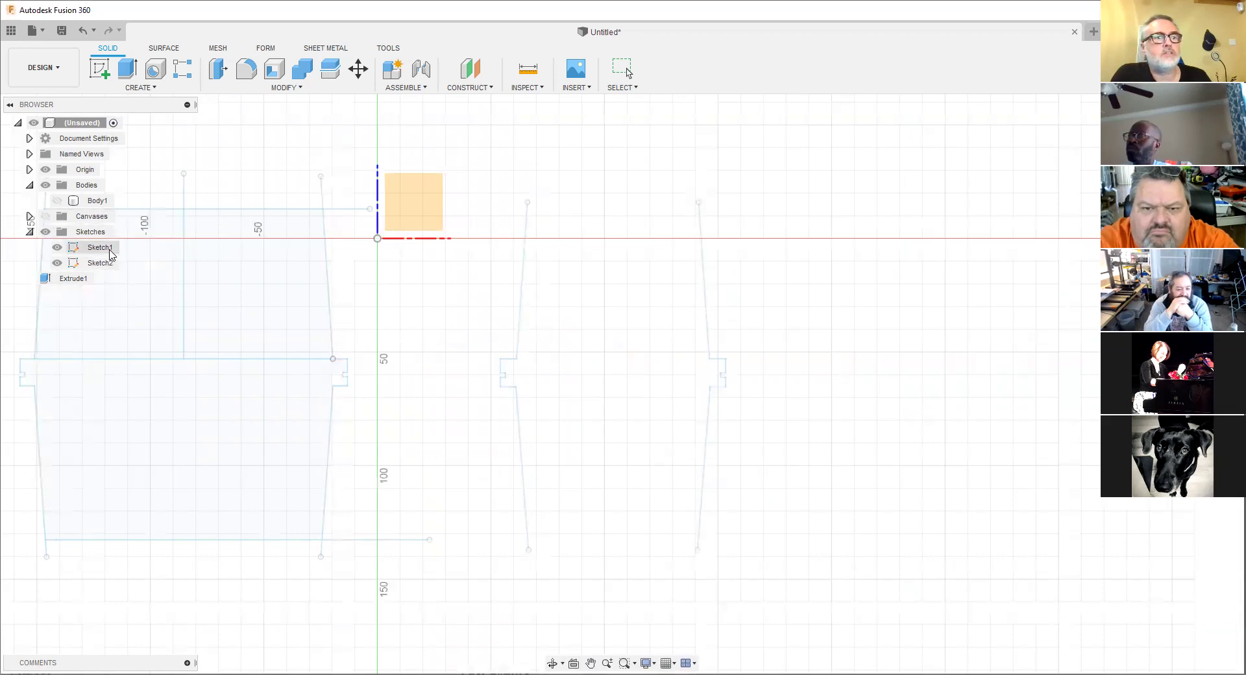
left_click(99, 68)
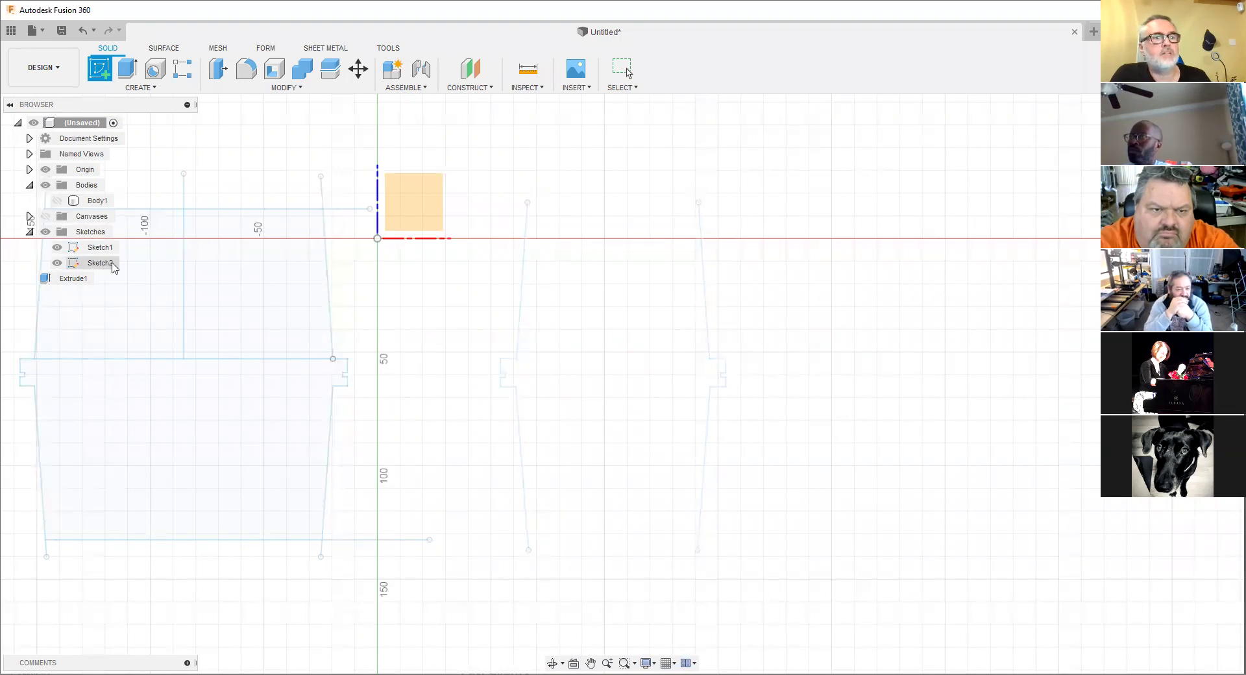
left_click(114, 268)
left_click(544, 416)
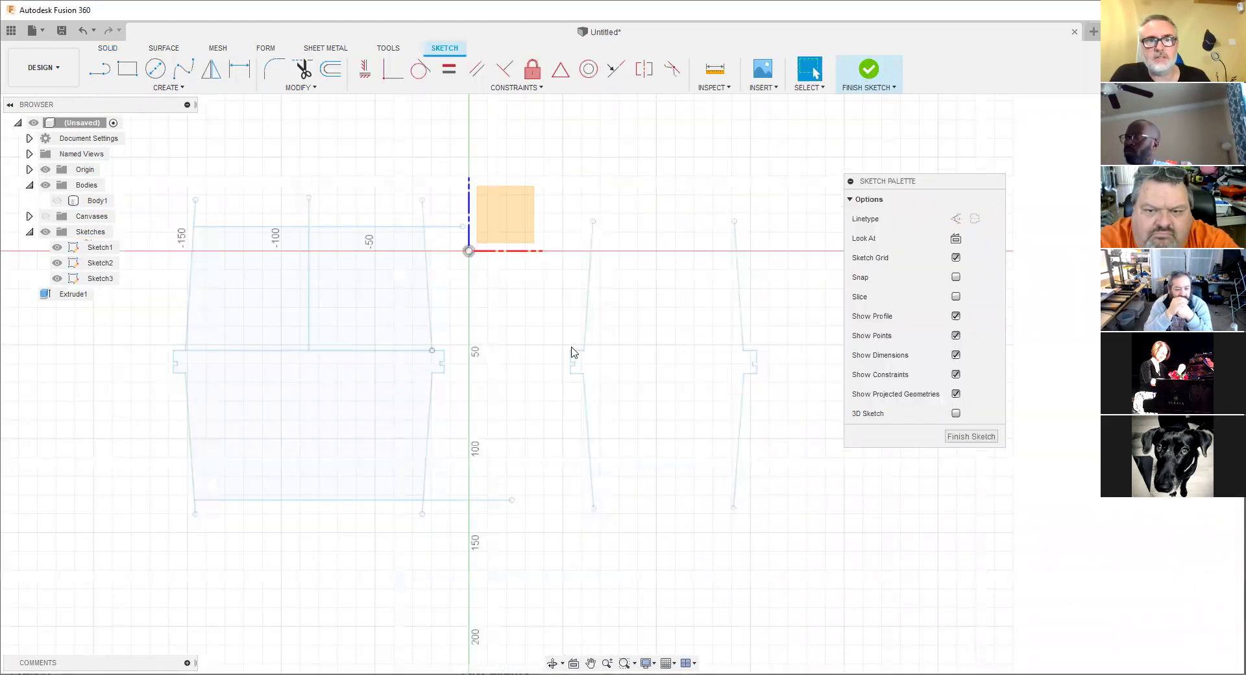
scroll(550, 372, "up", 3)
mouse_move(604, 427)
middle_mouse_down()
mouse_move(540, 427)
mouse_move(494, 453)
mouse_move(492, 474)
middle_mouse_up()
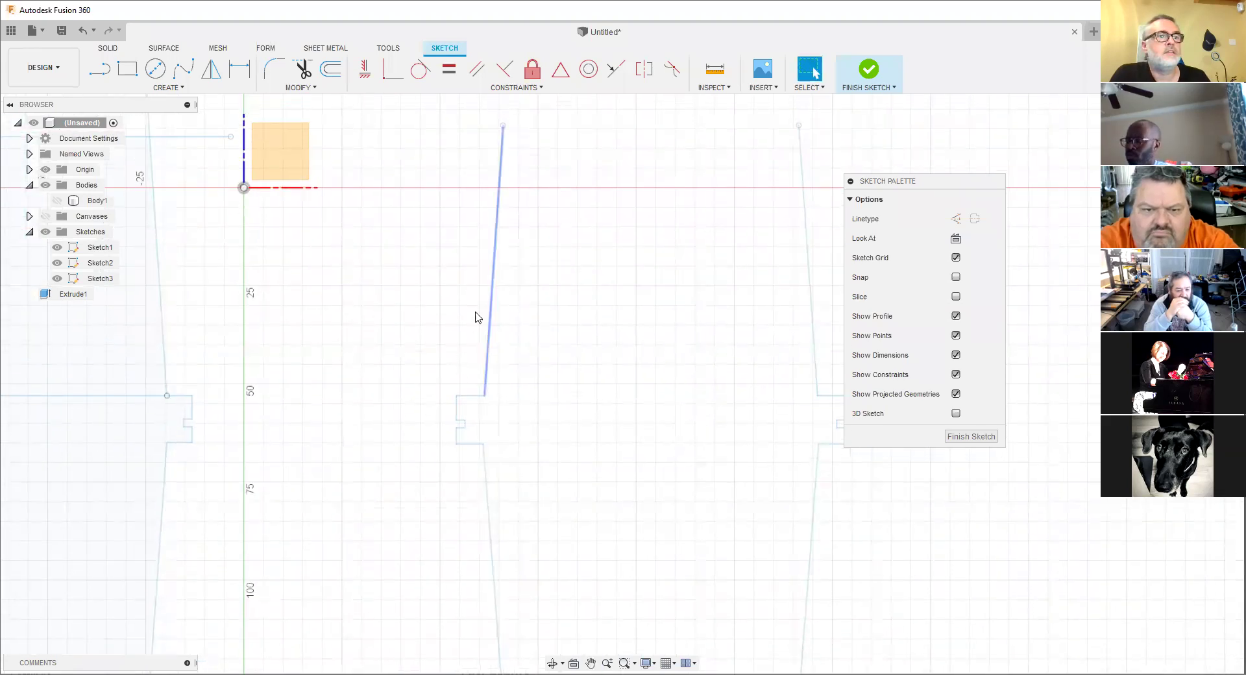
left_click(972, 438)
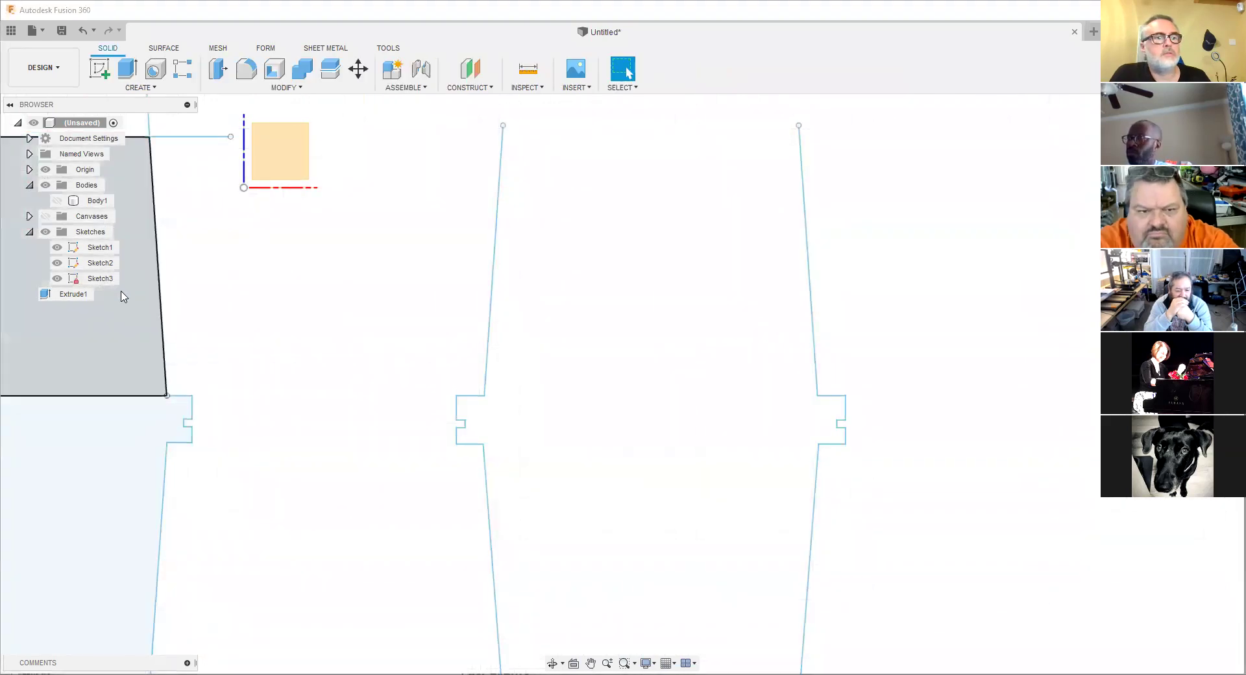
left_click(98, 278)
key("Delete")
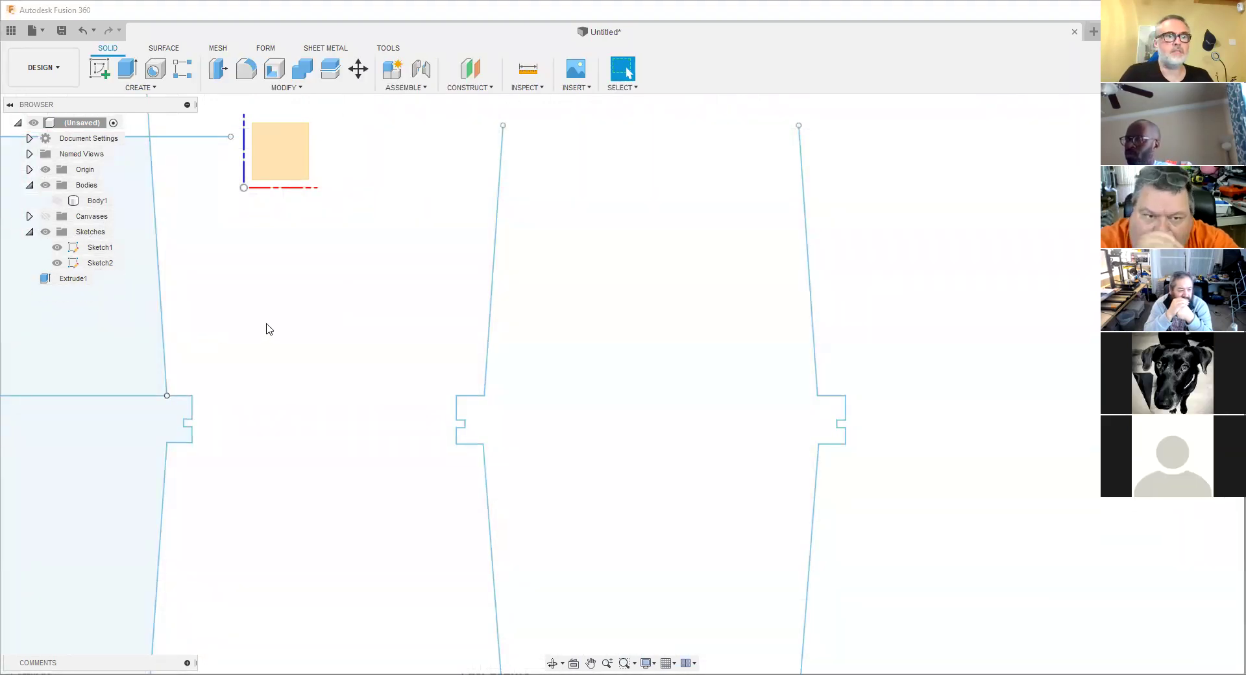
Open Sketch2 for editing and start a line at the upper outer corner of the left outline's middle band.
scroll(354, 373, "down", 2)
middle_click_drag(367, 354, 373, 343)
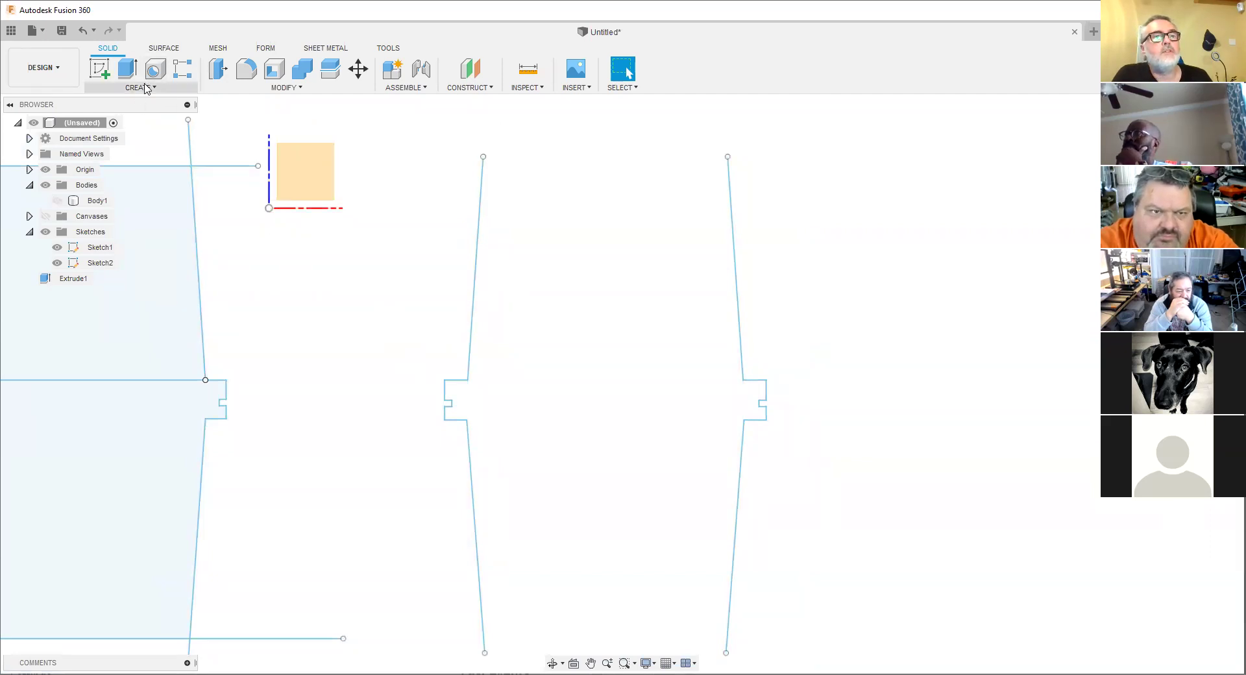
key("l")
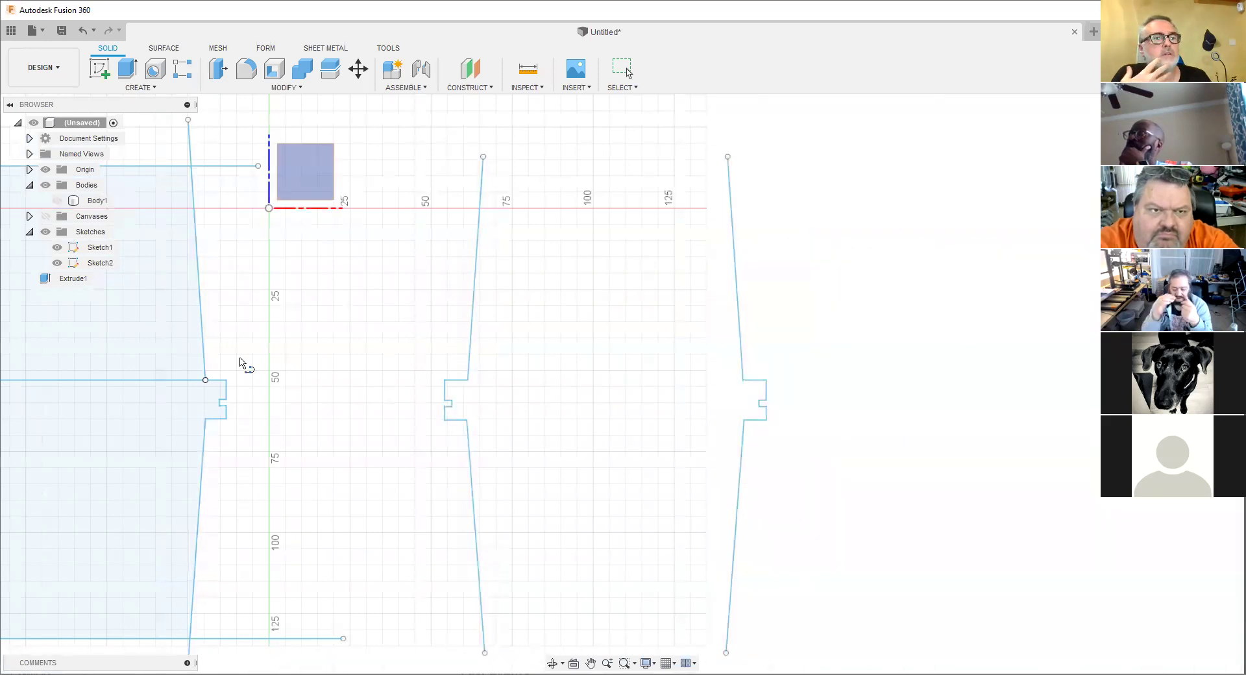
double_click(104, 262)
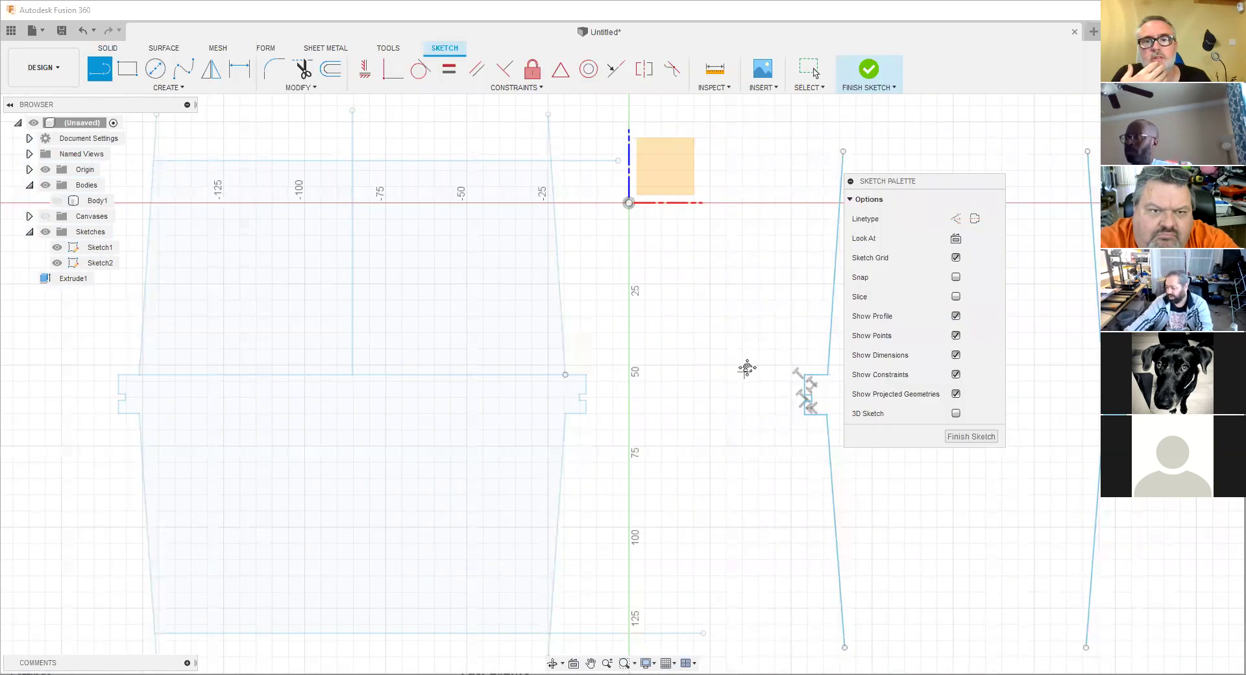
middle_click_drag(746, 366, 495, 360)
scroll(496, 361, "up", 2)
scroll(495, 353, "up", 3)
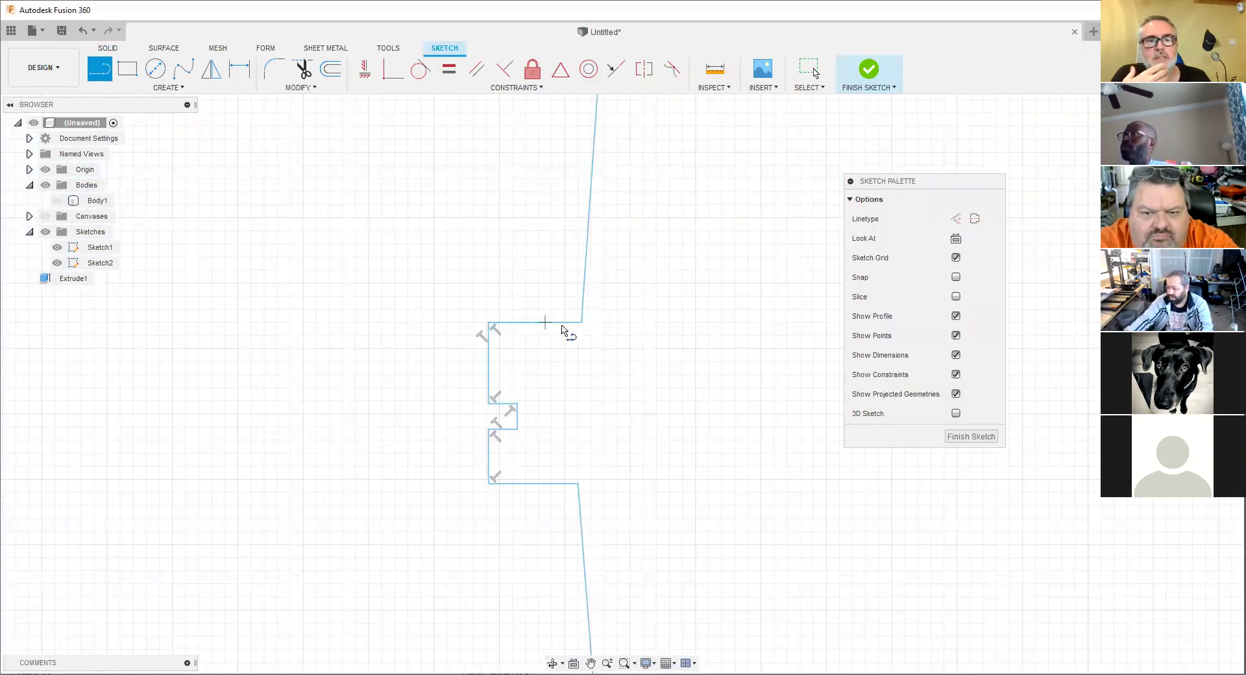
left_click(489, 324)
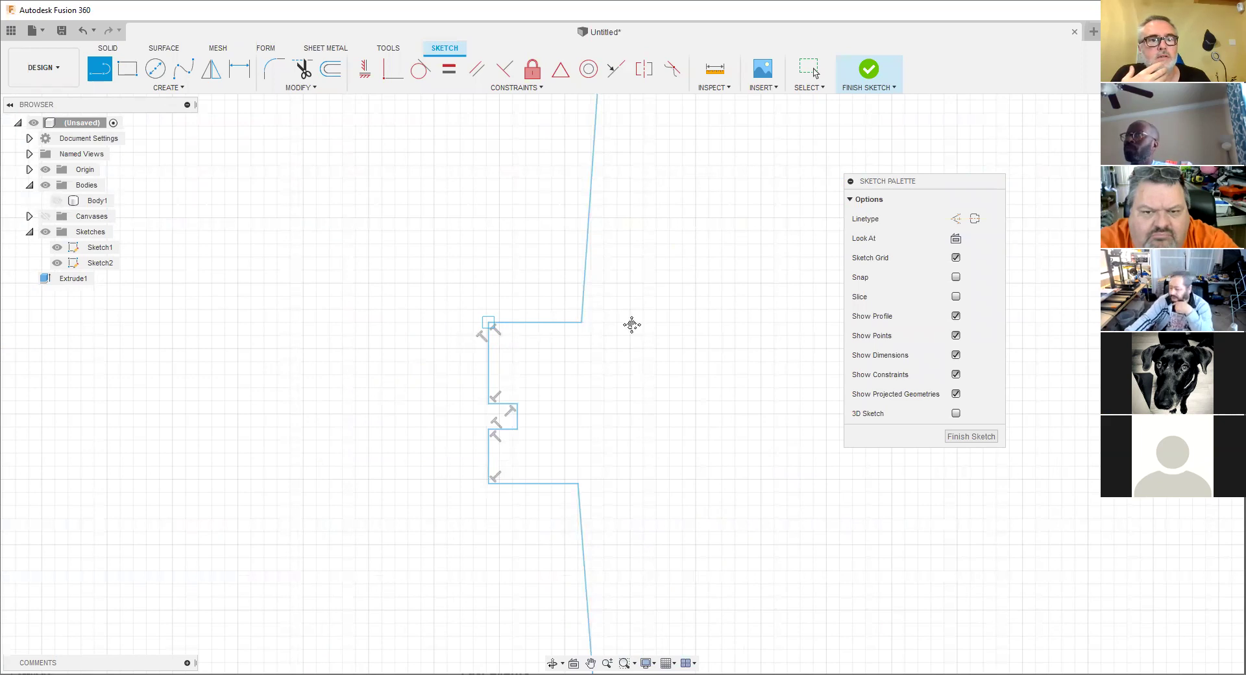
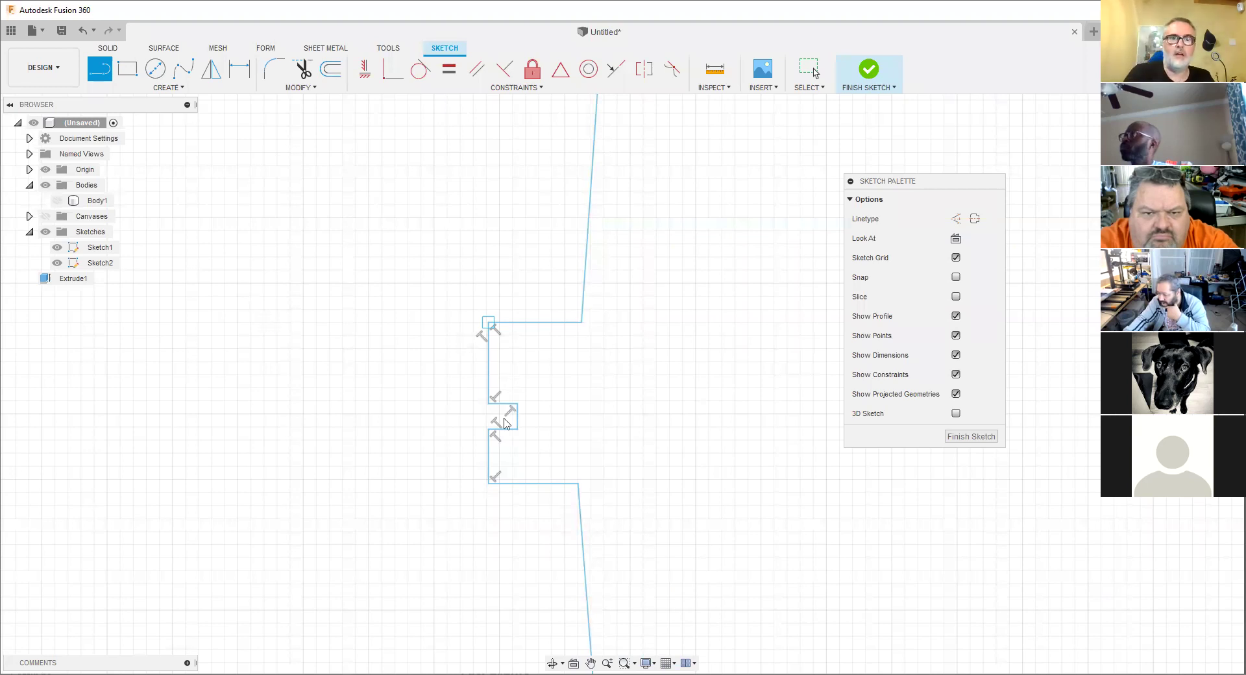
scroll(506, 419, "down", 2)
middle_click_drag(134, 402, 267, 397)
scroll(633, 468, "up", 4)
key("l")
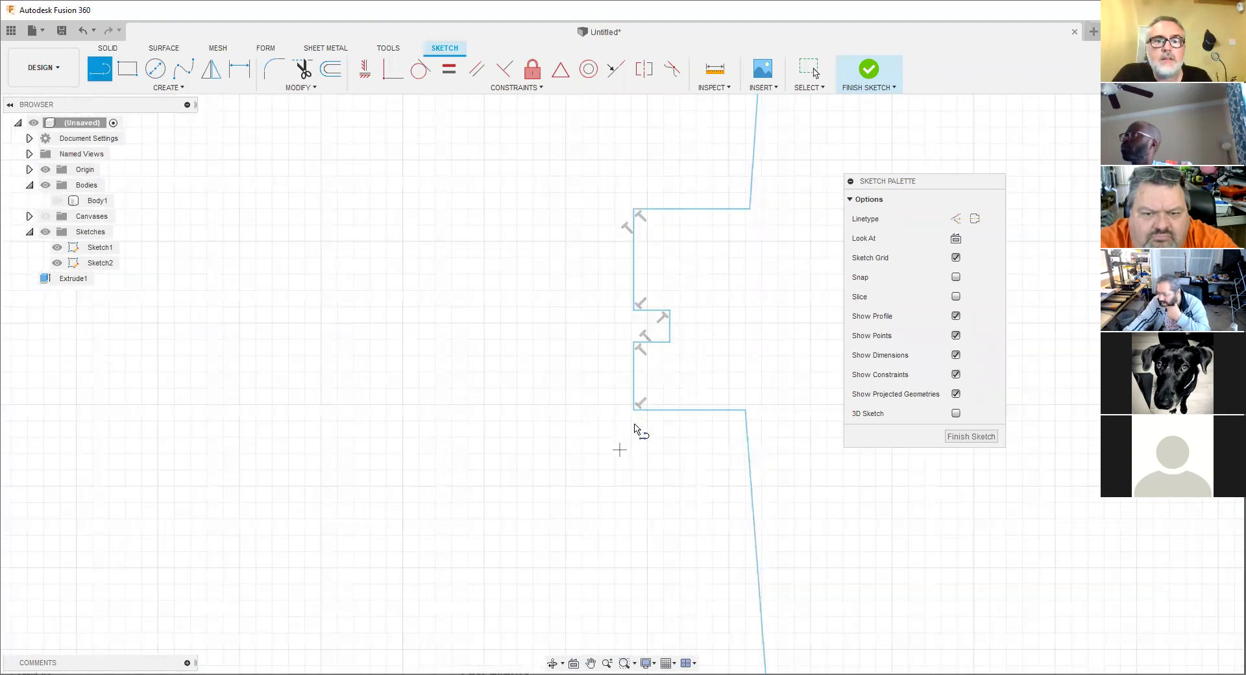
left_click(633, 412)
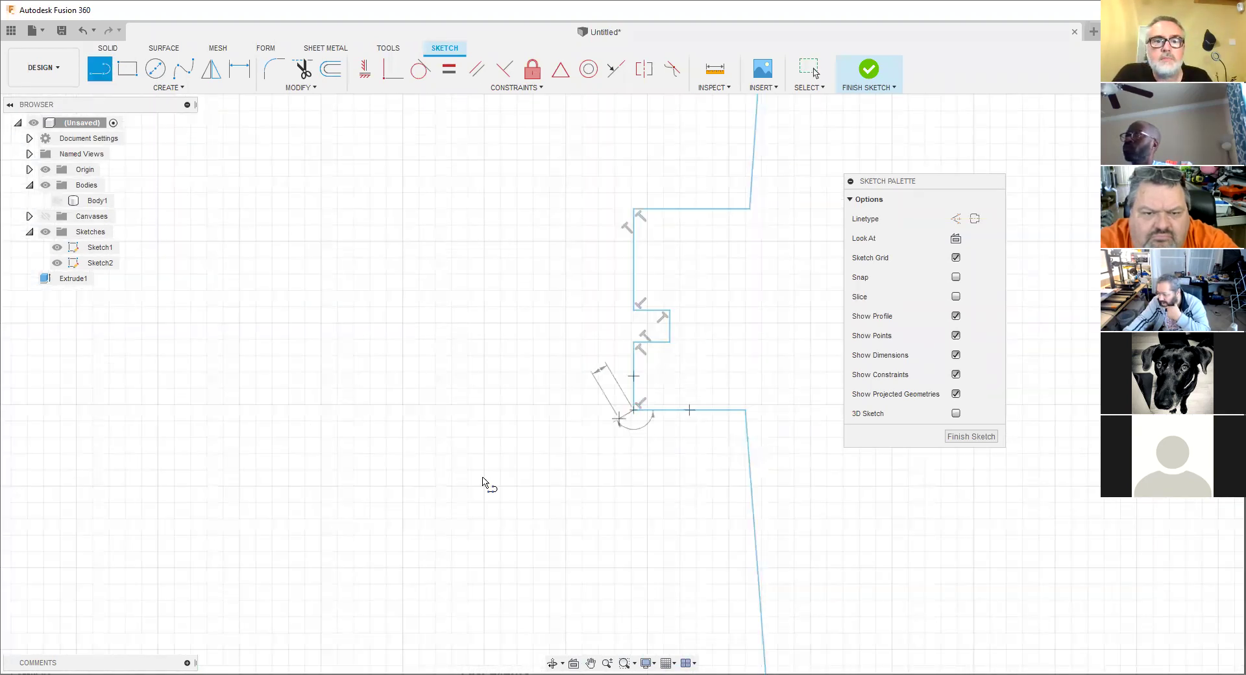
scroll(57, 397, "up", 3)
left_click(57, 398)
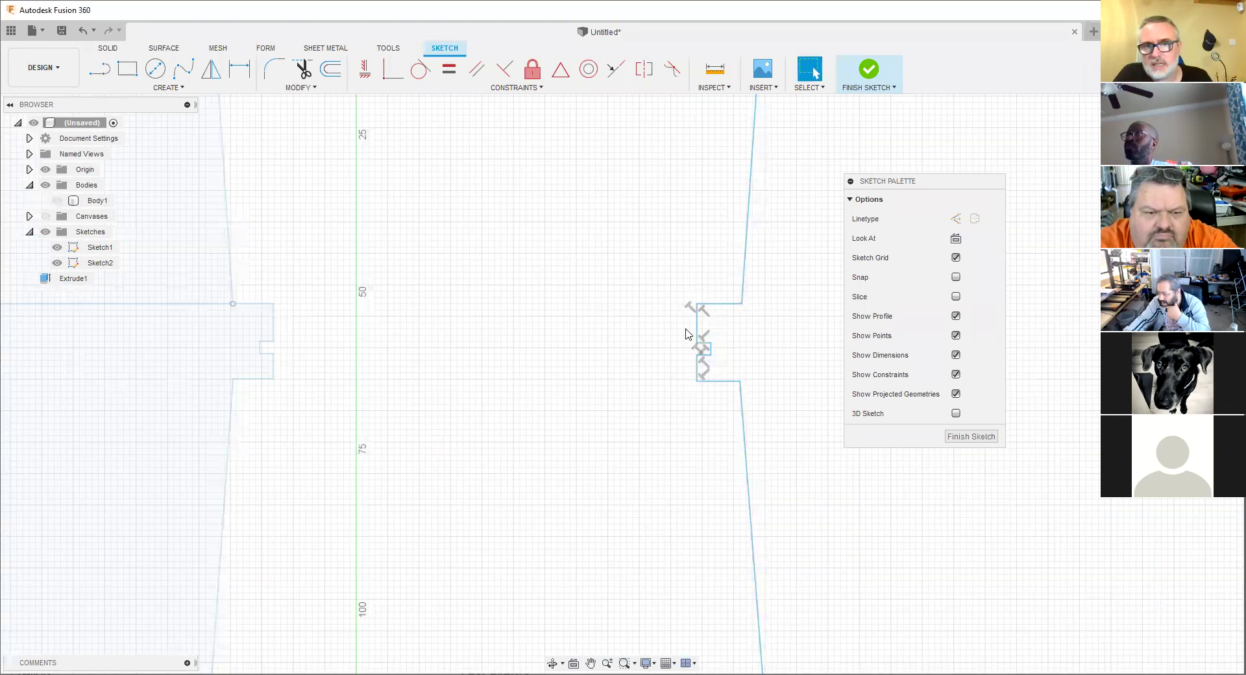
Delete the stepped middle-band lines of the left outline in Sketch2, keeping the sloped lines above and below the band.
mouse_move(718, 334)
middle_mouse_down()
mouse_move(618, 340)
mouse_move(507, 320)
middle_mouse_up()
scroll(501, 311, "up", 2)
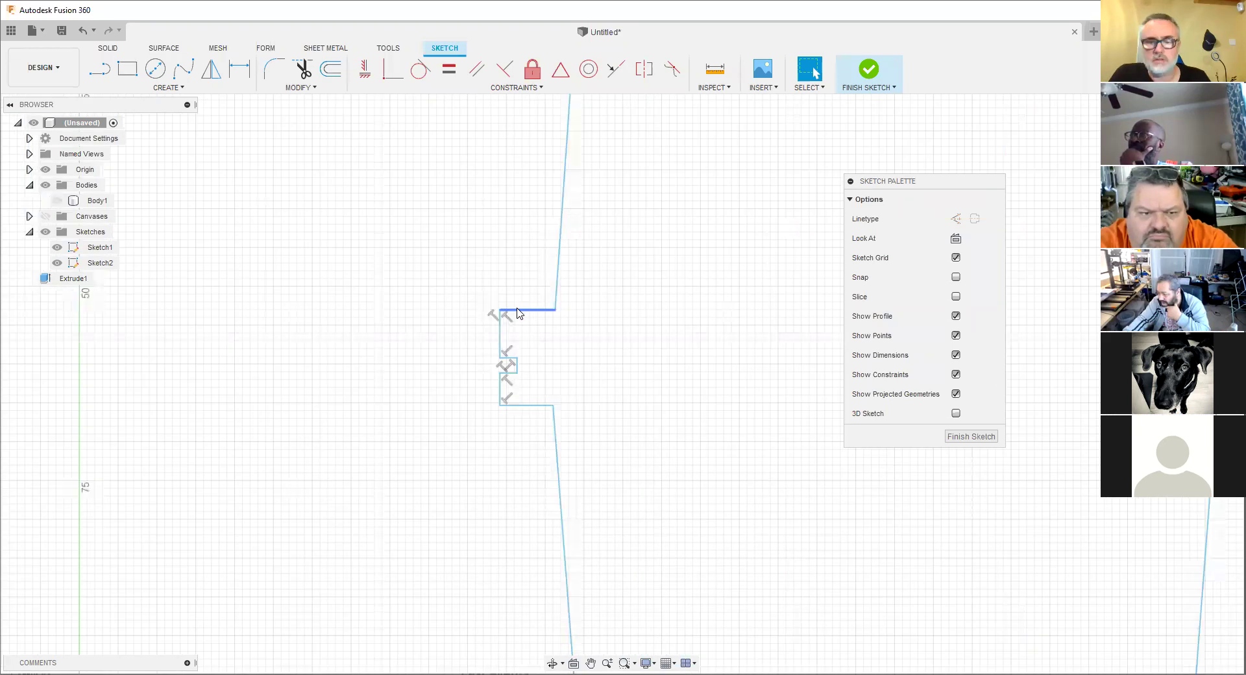
key("Delete")
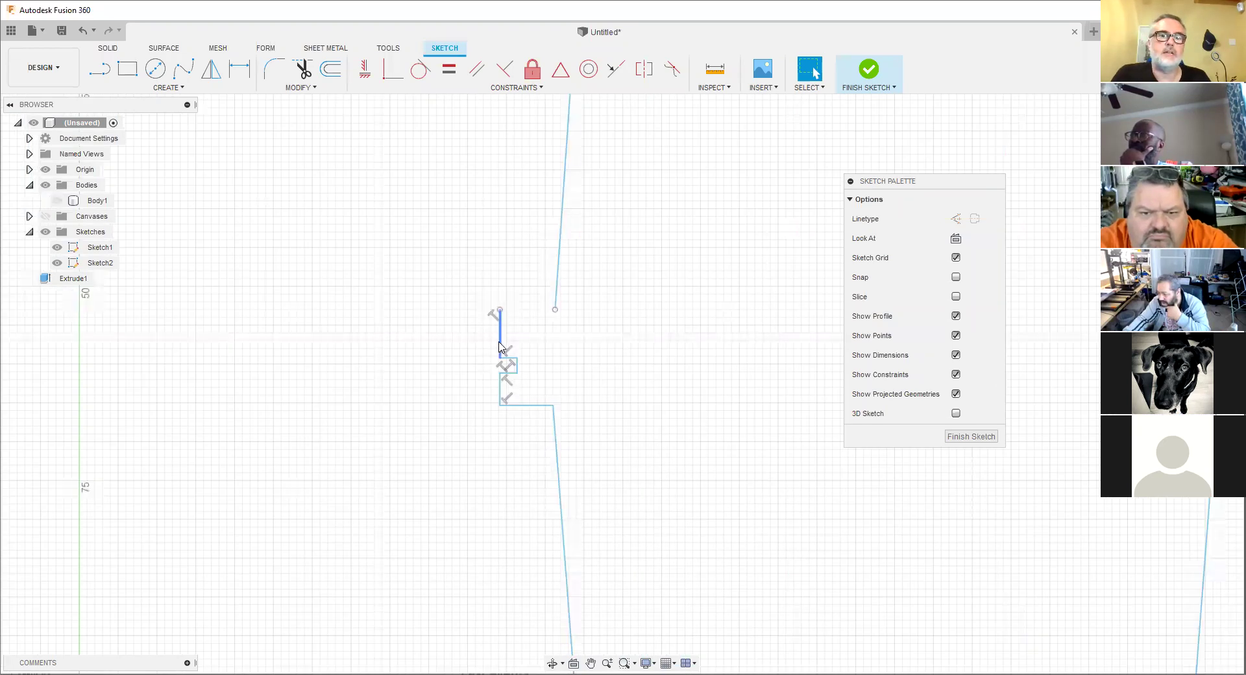
key("Delete")
scroll(510, 356, "up", 3)
key("Delete")
left_click(528, 384)
key("Delete")
key("Delete")
left_click(483, 446)
key("Delete")
left_click(81, 31)
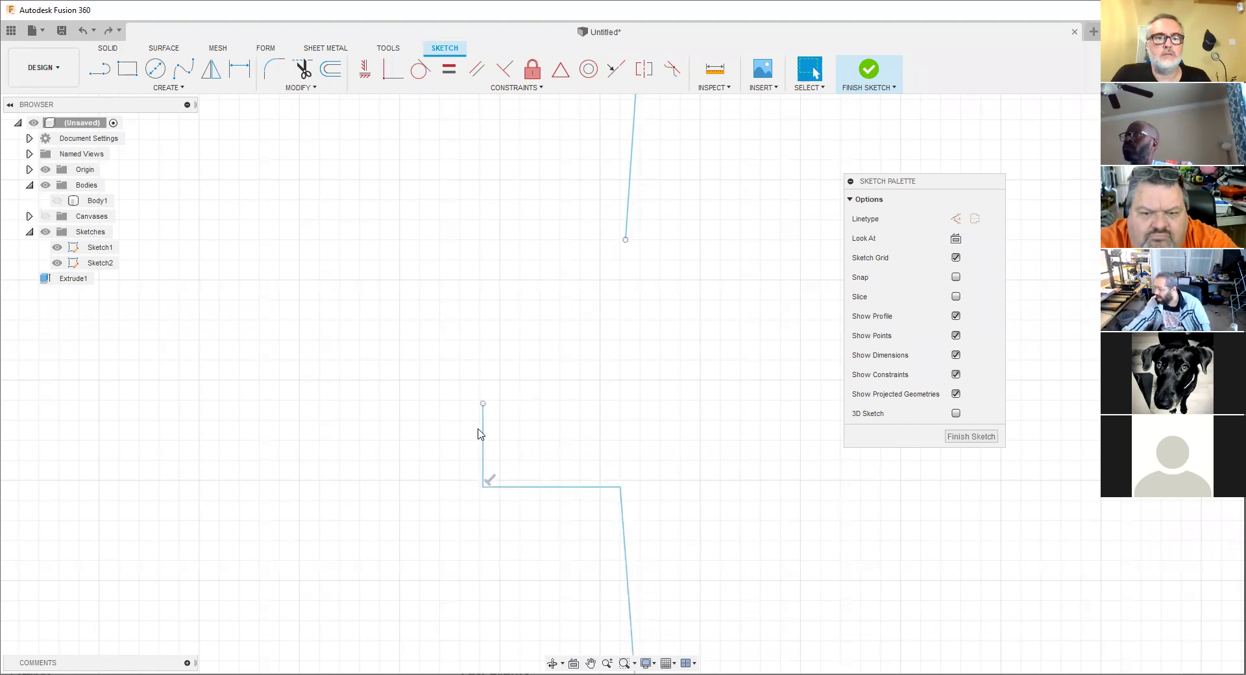
key("Delete")
left_click(527, 488)
key("Delete")
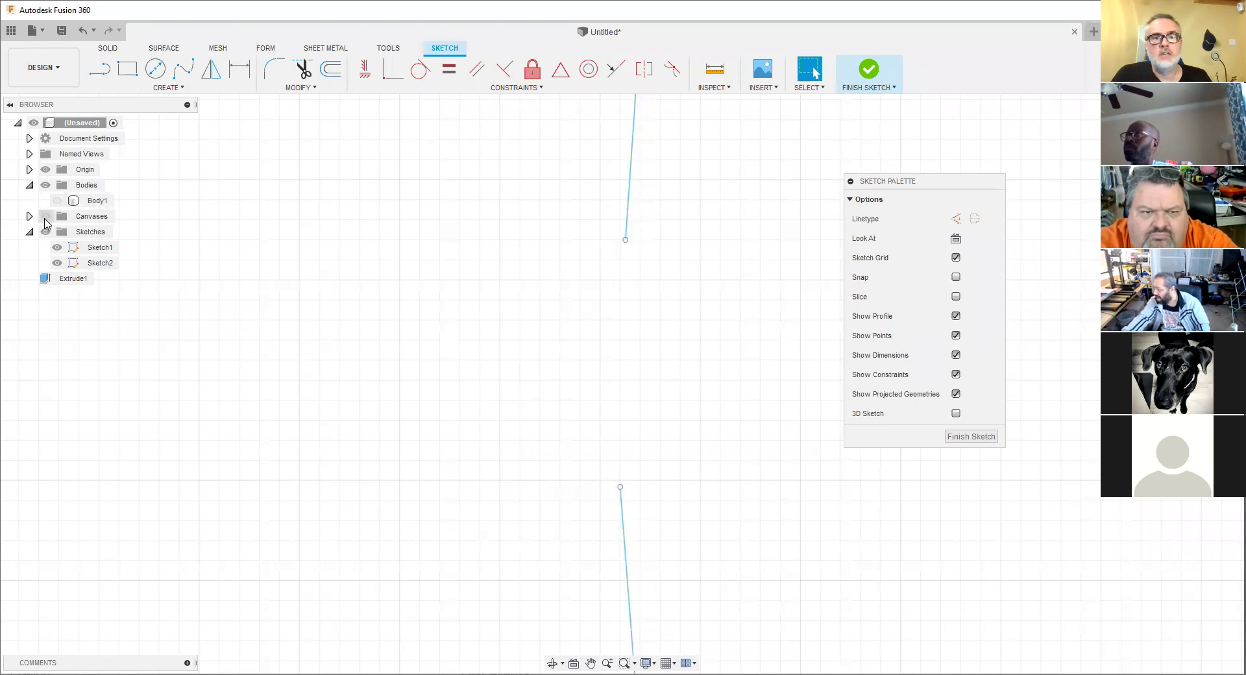
Show the reference canvases and compare the height of the middle band between the side view and the front view.
left_click(46, 216)
scroll(547, 325, "down", 2)
middle_click_drag(490, 298, 616, 322)
scroll(616, 322, "down", 2)
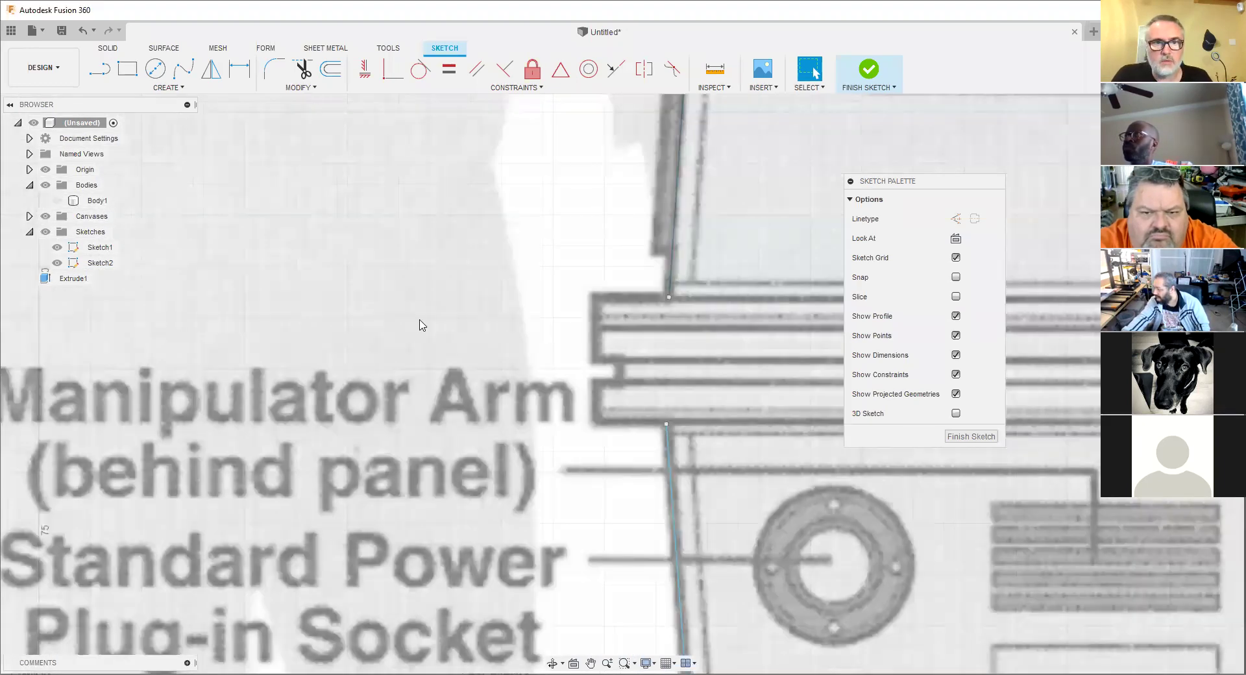
scroll(422, 325, "down", 3)
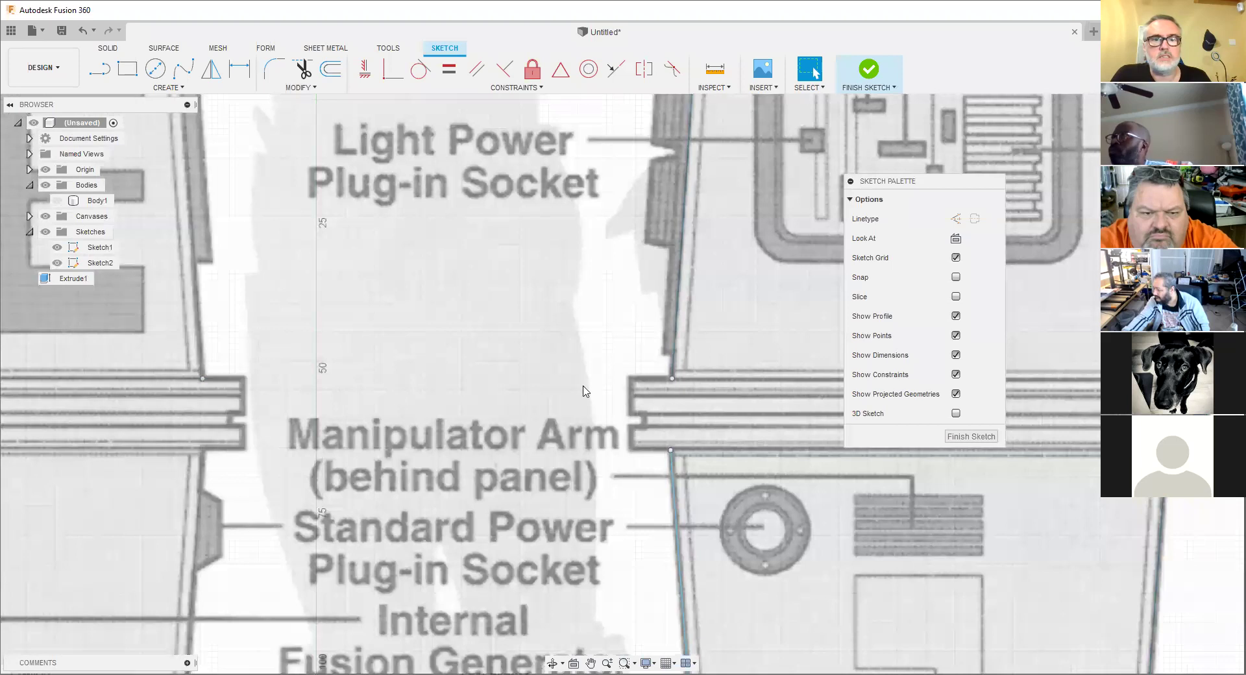
scroll(610, 383, "up", 4)
key("l")
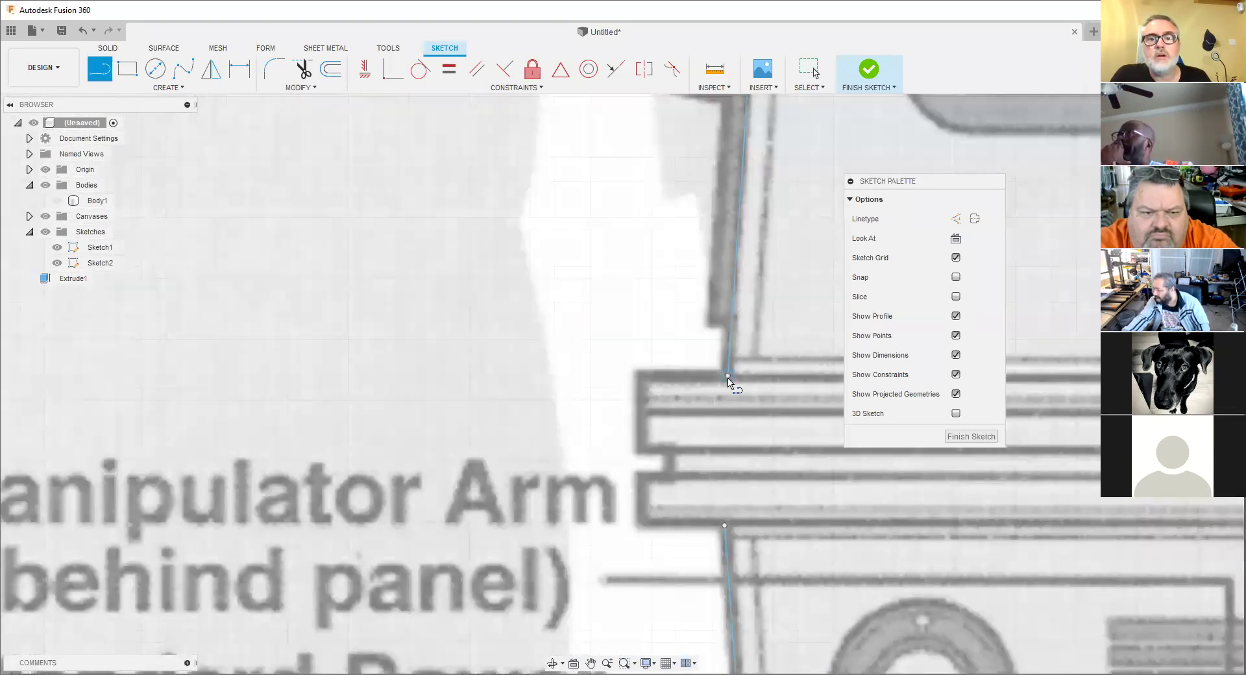
scroll(200, 364, "down", 2)
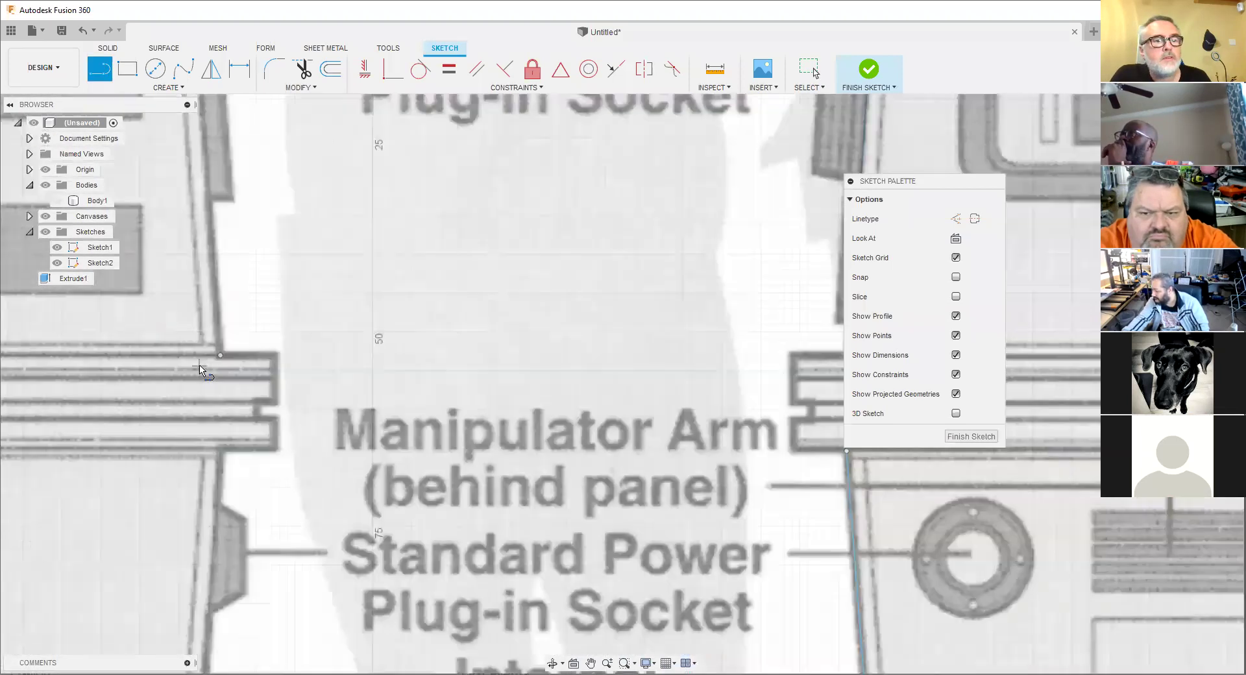
scroll(213, 359, "up", 3)
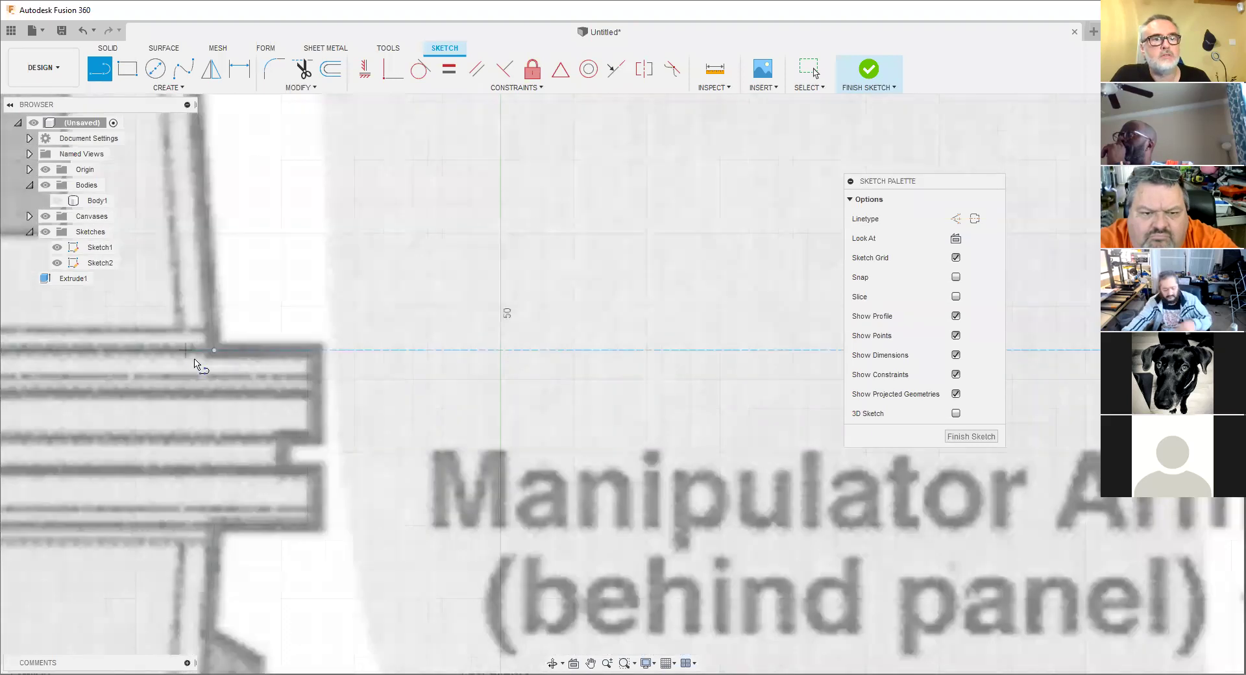
scroll(351, 488, "down", 5)
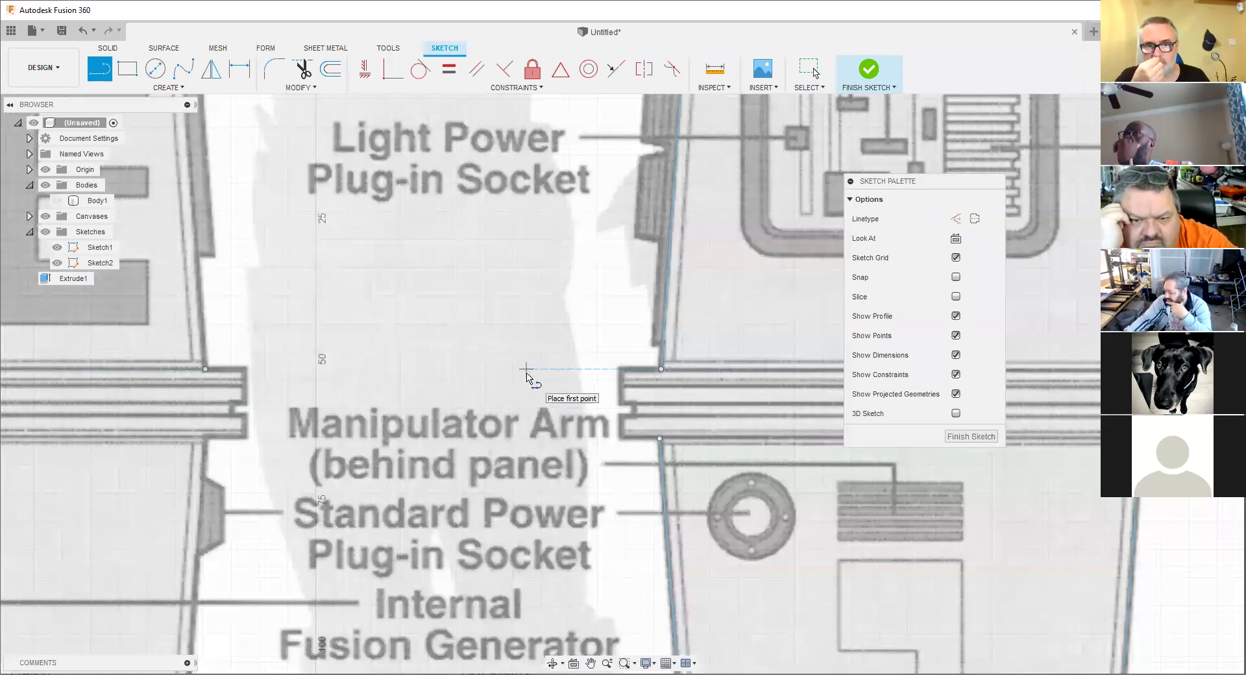
middle_click_drag(82, 468, 502, 217)
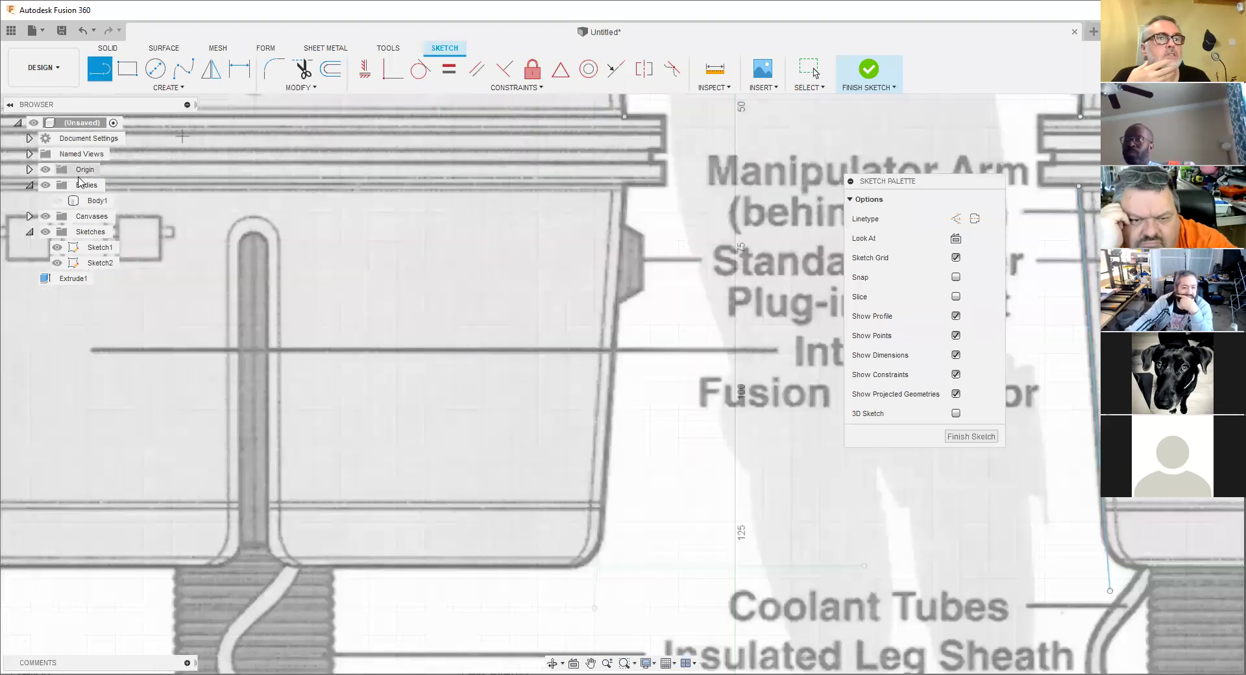
Hide the reference canvases and examine the notched Sketch1 band against the open ends of the left outline in Sketch2.
left_click(45, 216)
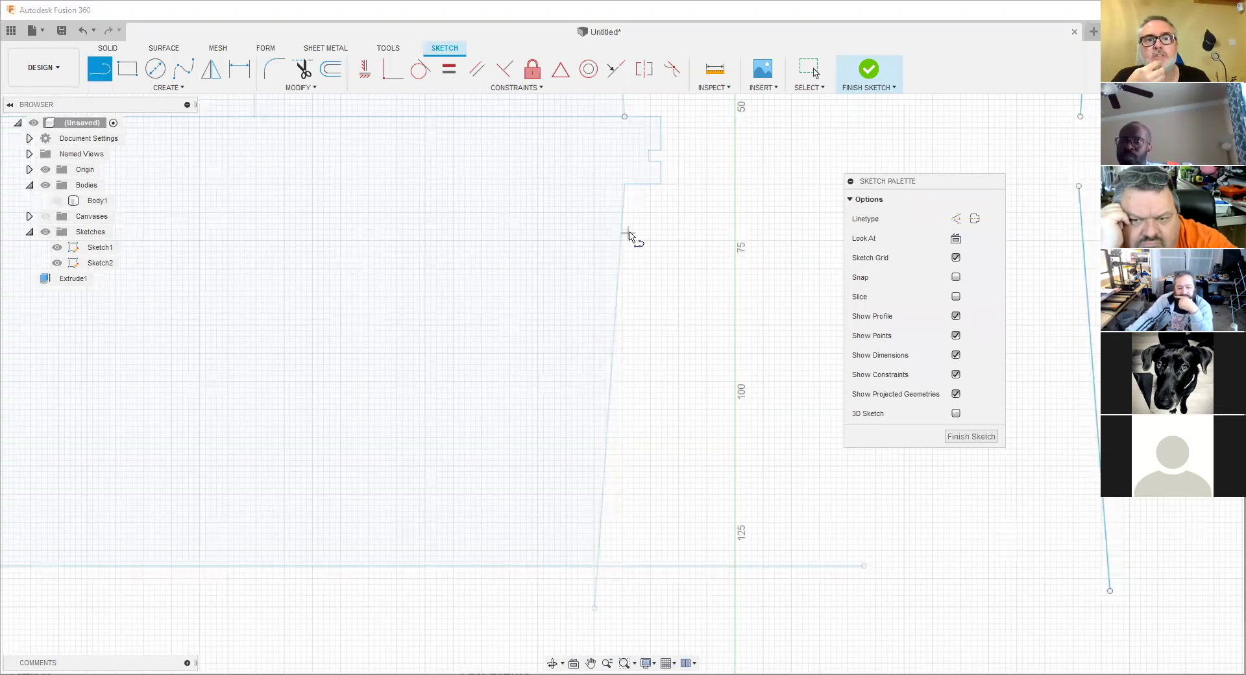
scroll(618, 178, "up", 2)
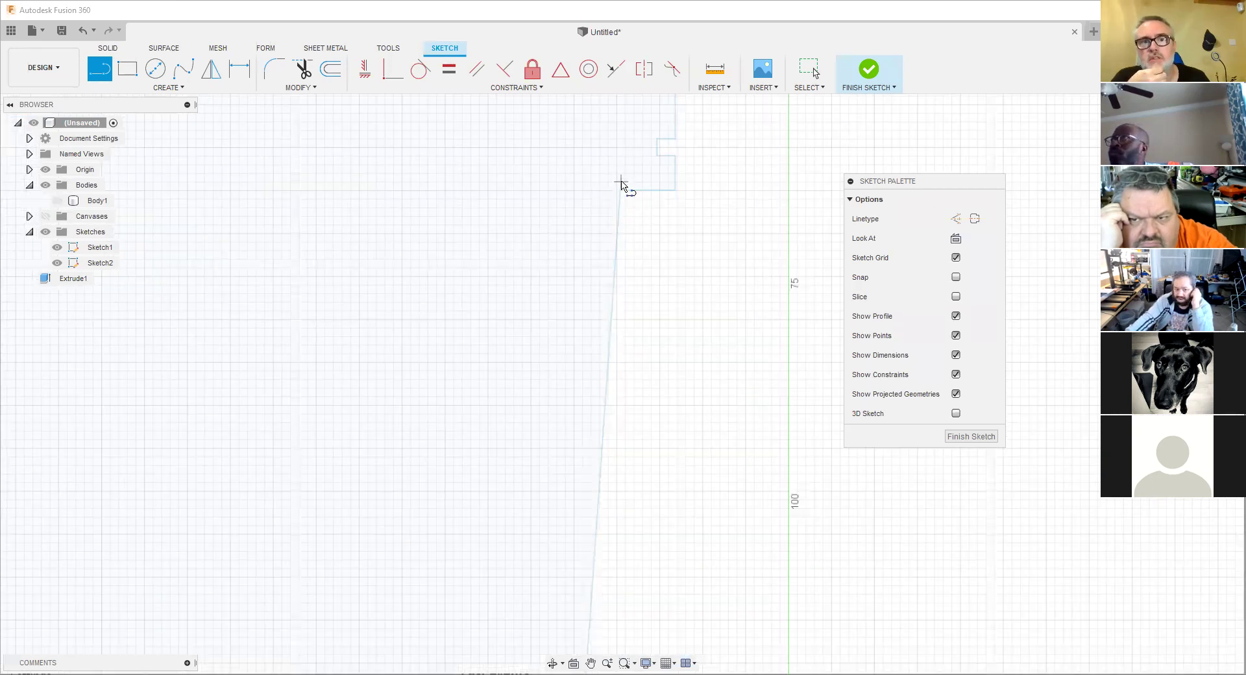
scroll(642, 192, "up", 2)
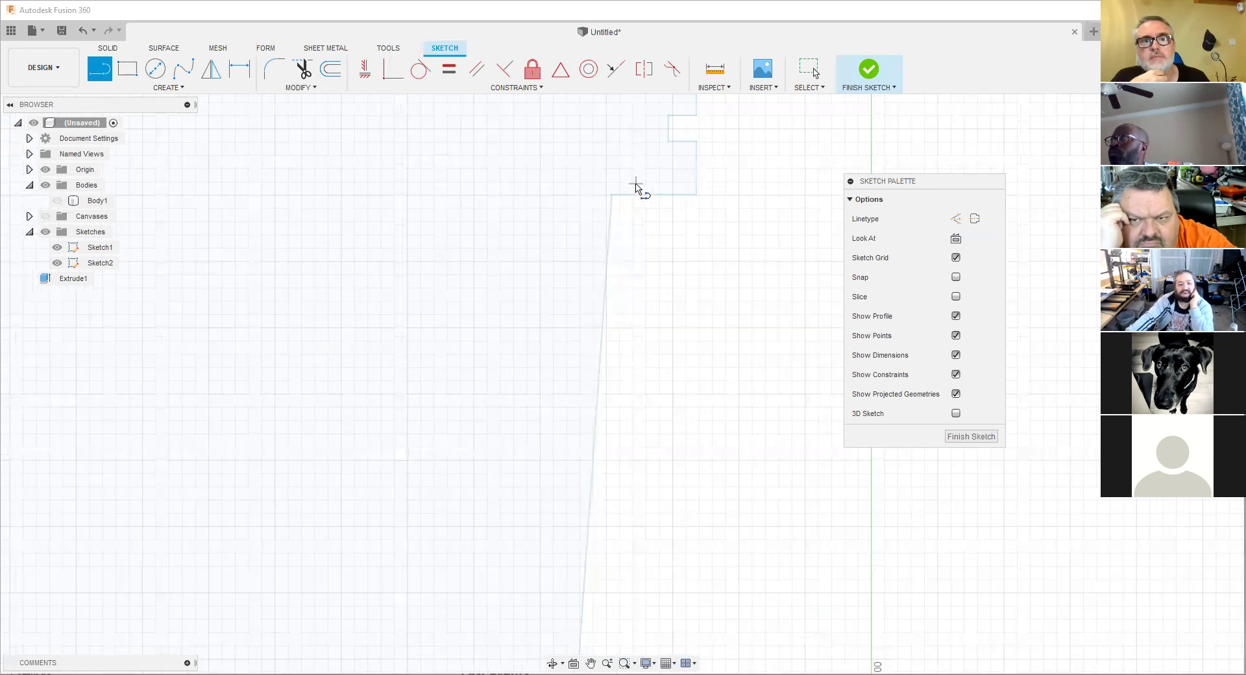
scroll(612, 211, "up", 3)
scroll(633, 222, "down", 6)
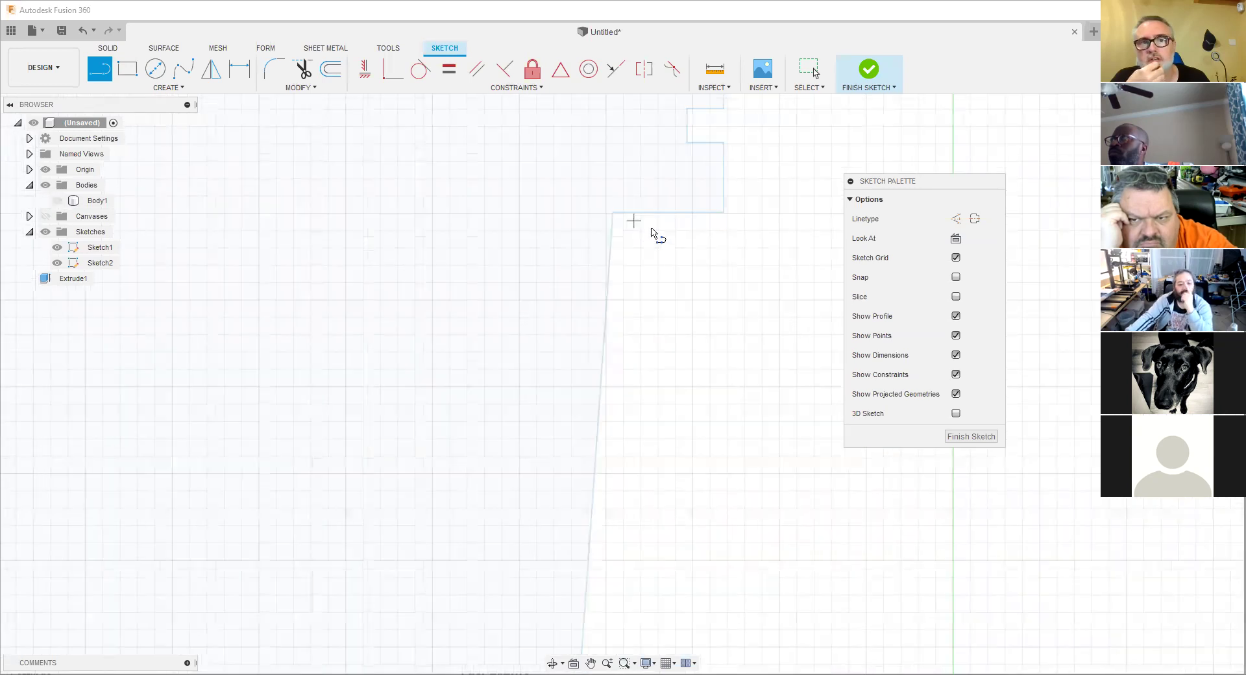
scroll(682, 321, "down", 5)
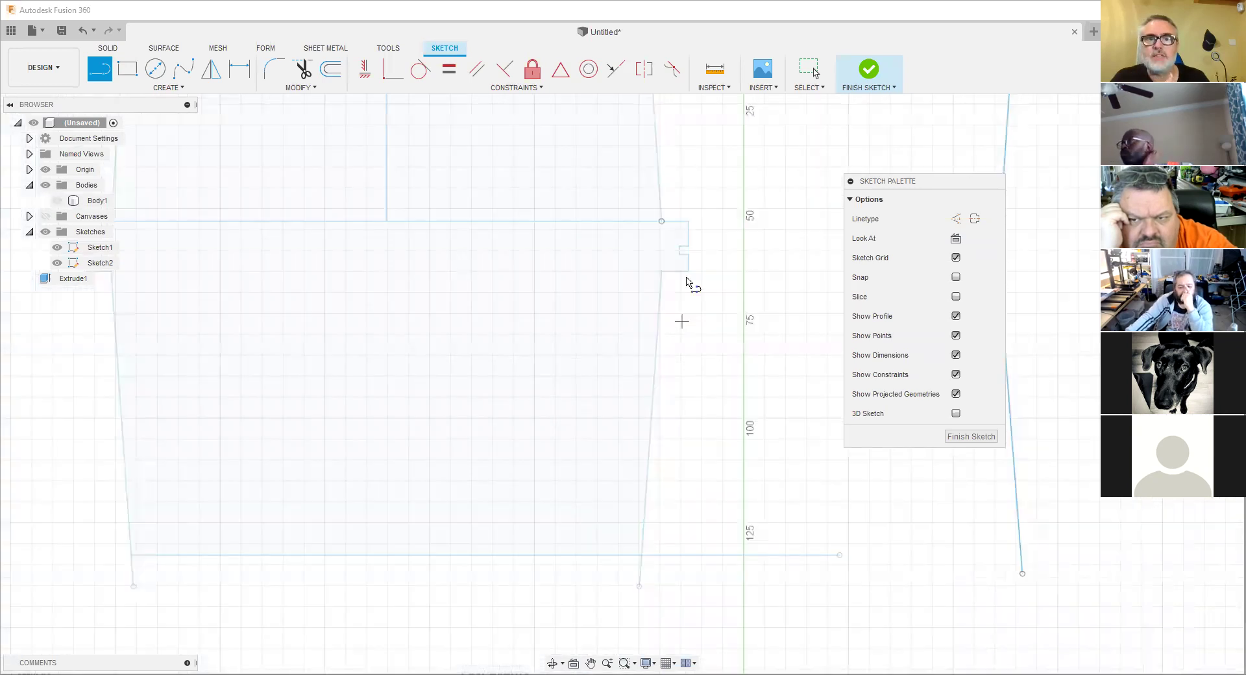
scroll(676, 289, "up", 3)
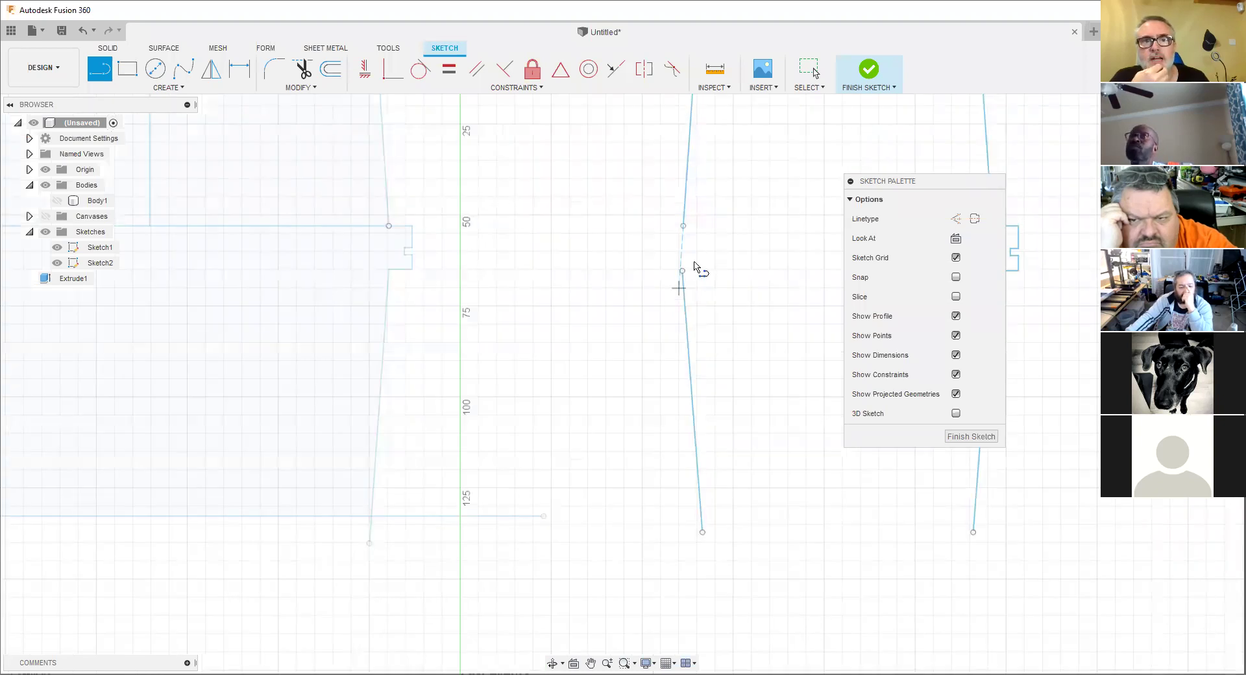
scroll(679, 288, "up", 2)
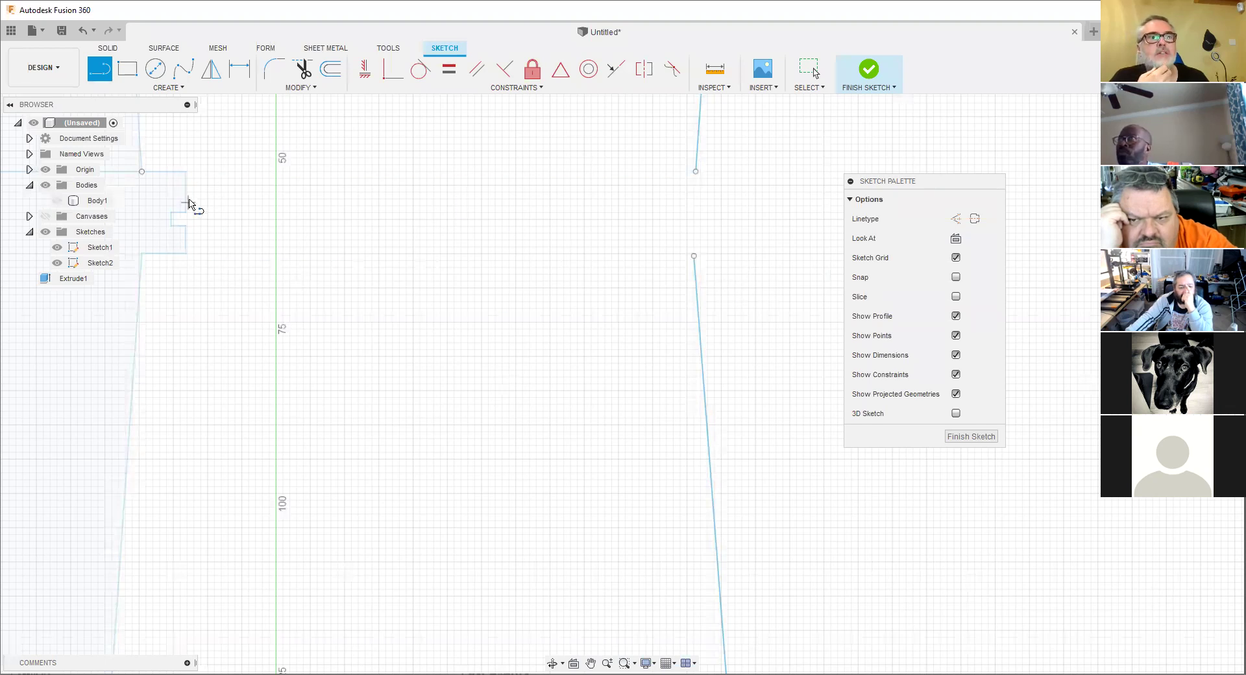
Project the four outer corner points of the Sketch1 side view's notched middle band into Sketch2.
left_click(170, 88)
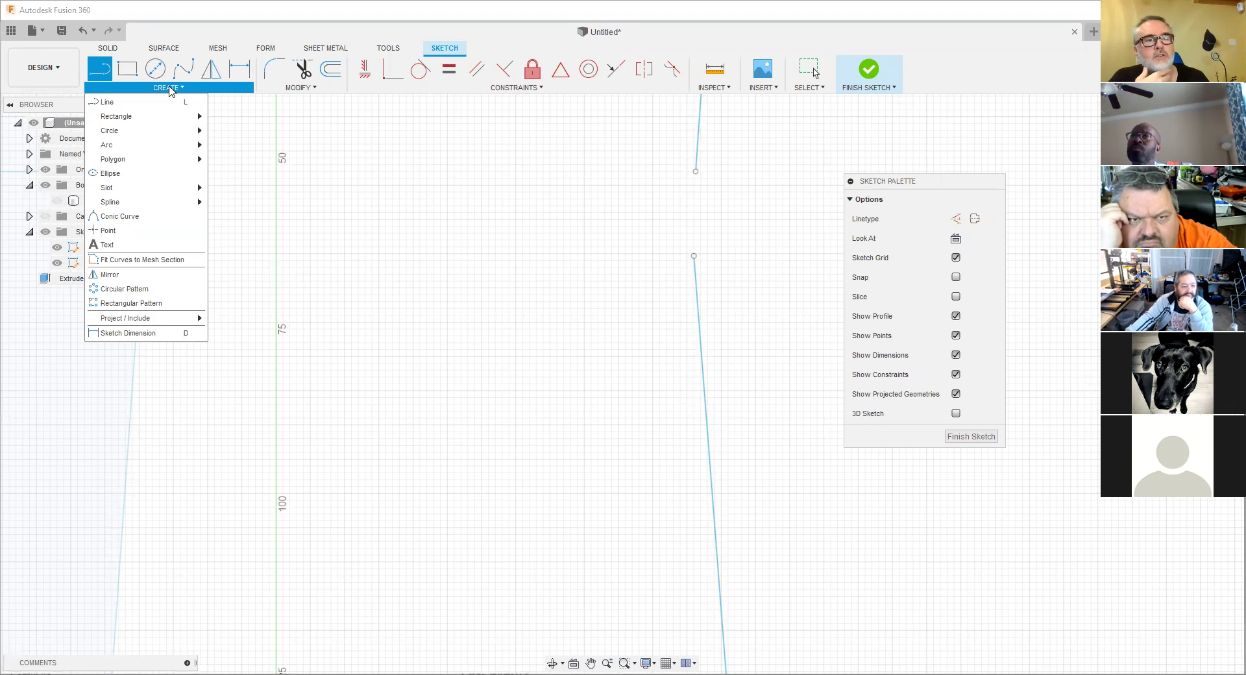
mouse_move(156, 319)
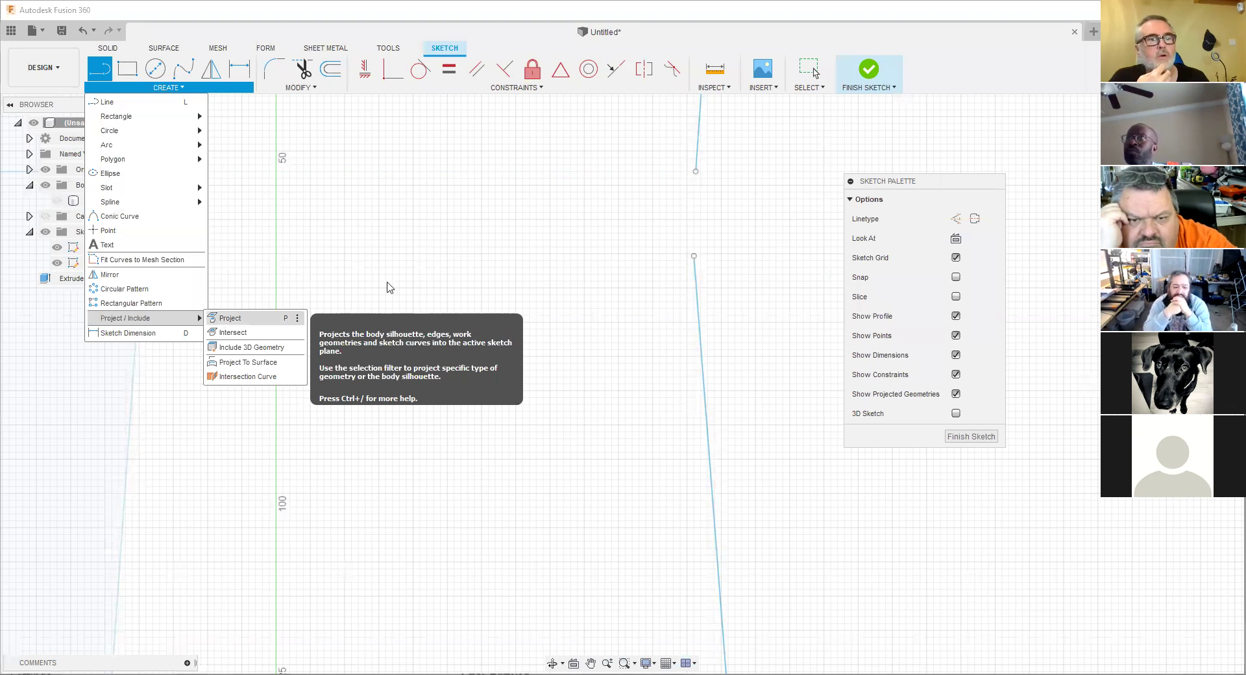
left_click(224, 318)
left_click_drag(155, 304, 583, 312)
middle_click_drag(544, 261, 699, 317)
scroll(701, 322, "down", 2)
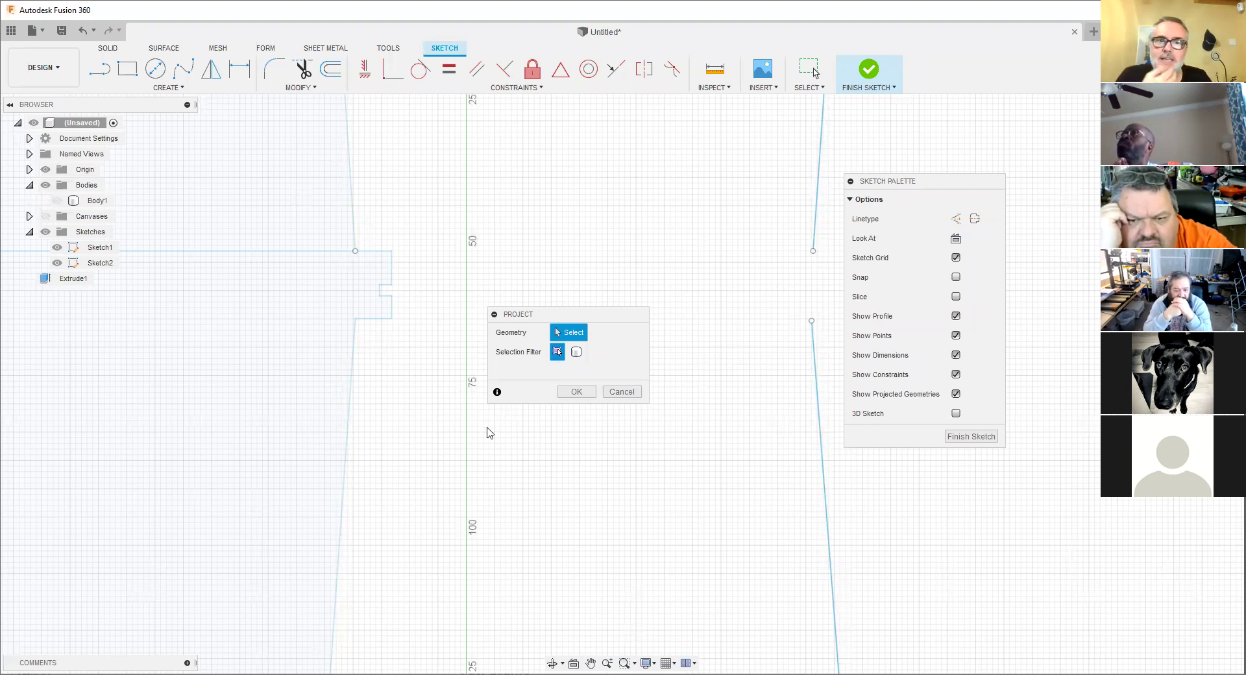
scroll(413, 325, "up", 1)
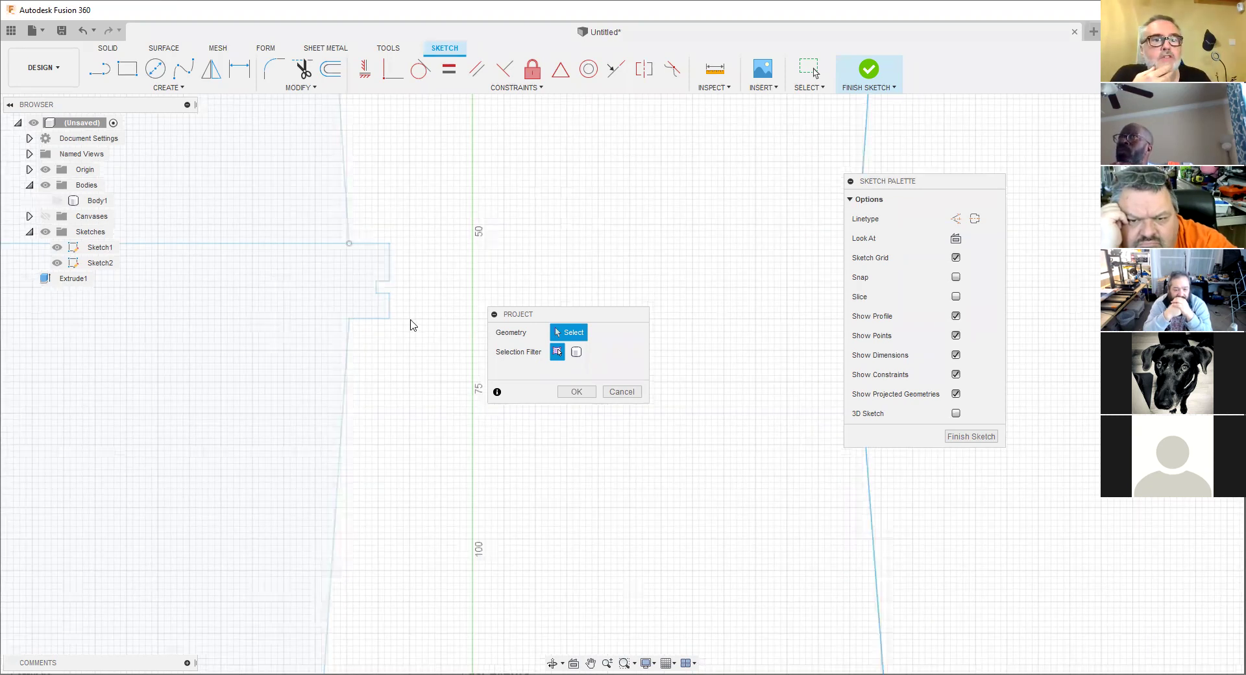
scroll(383, 310, "up", 4)
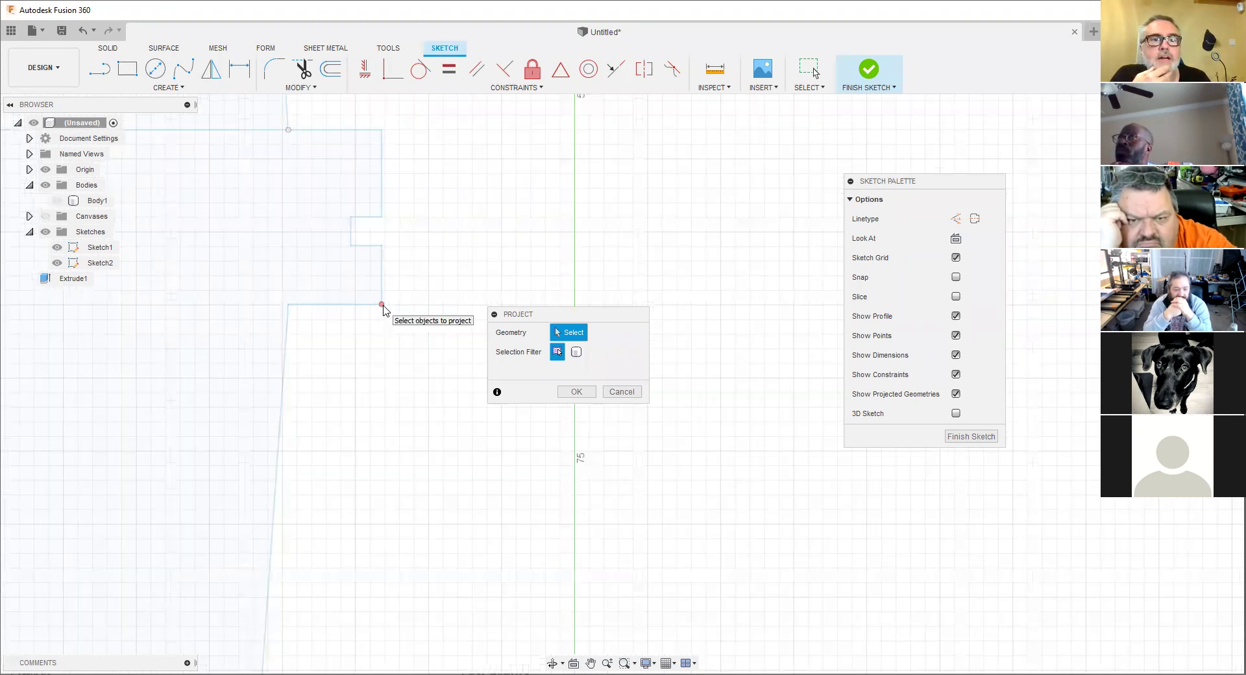
left_click(382, 305)
left_click(382, 246)
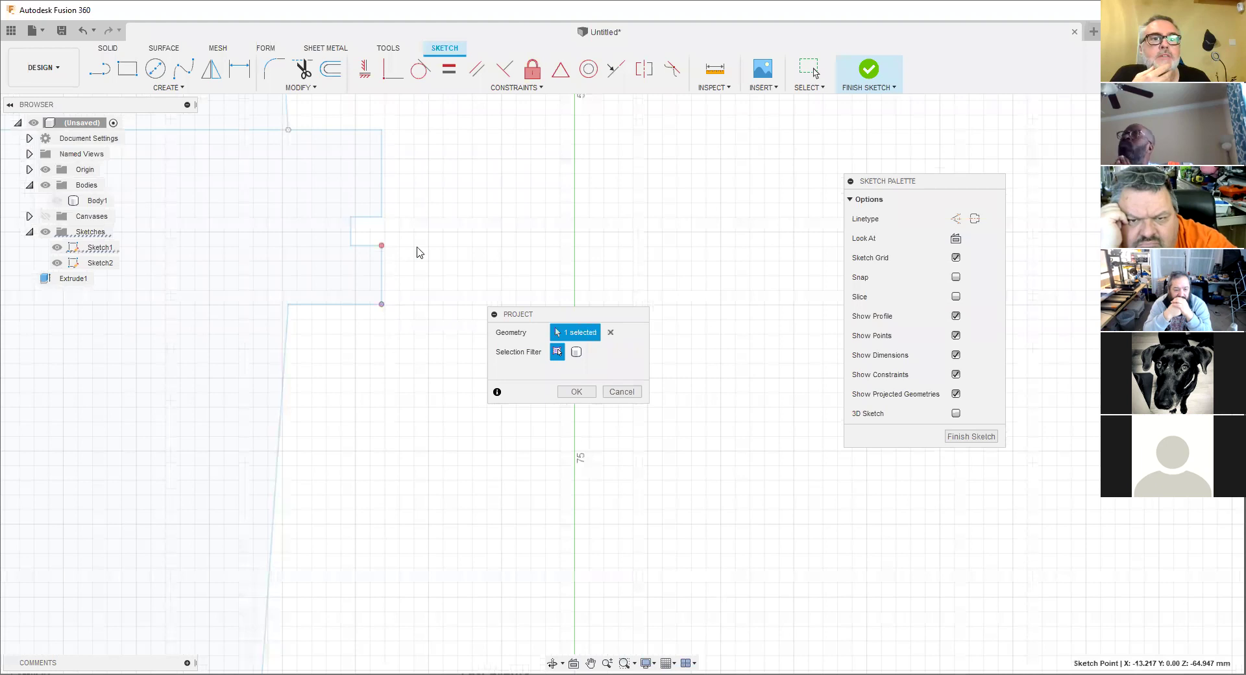
left_click(381, 217)
left_click(382, 129)
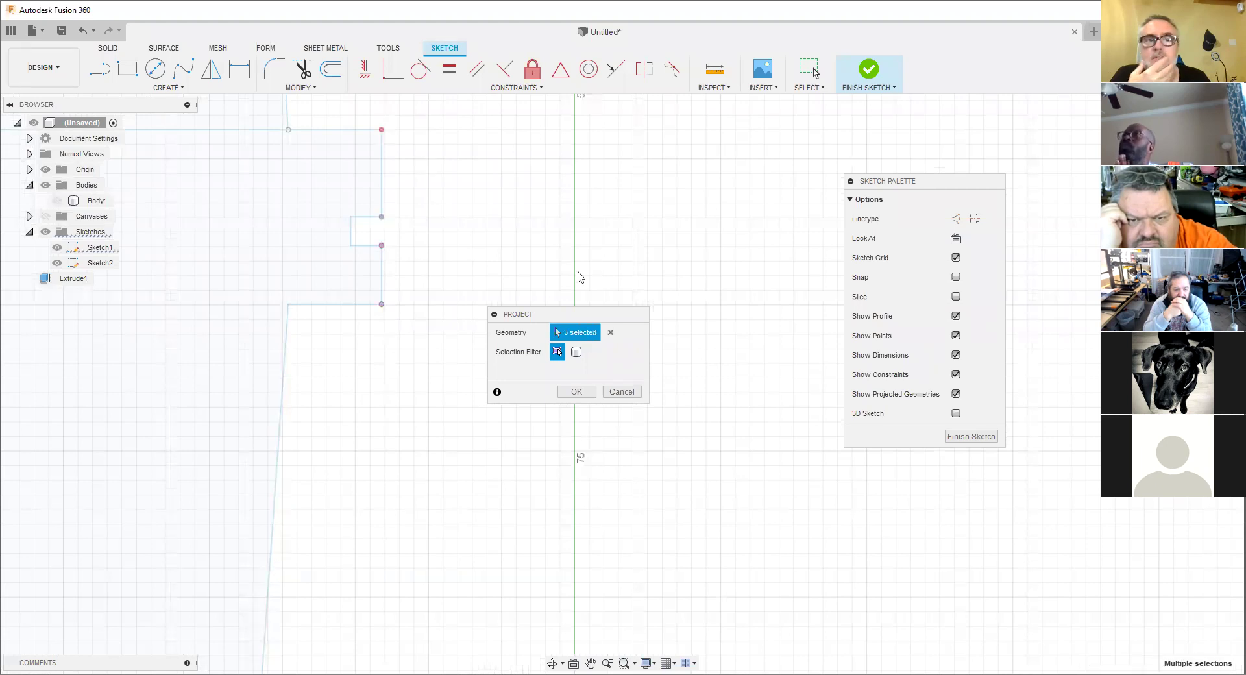
left_click(574, 392)
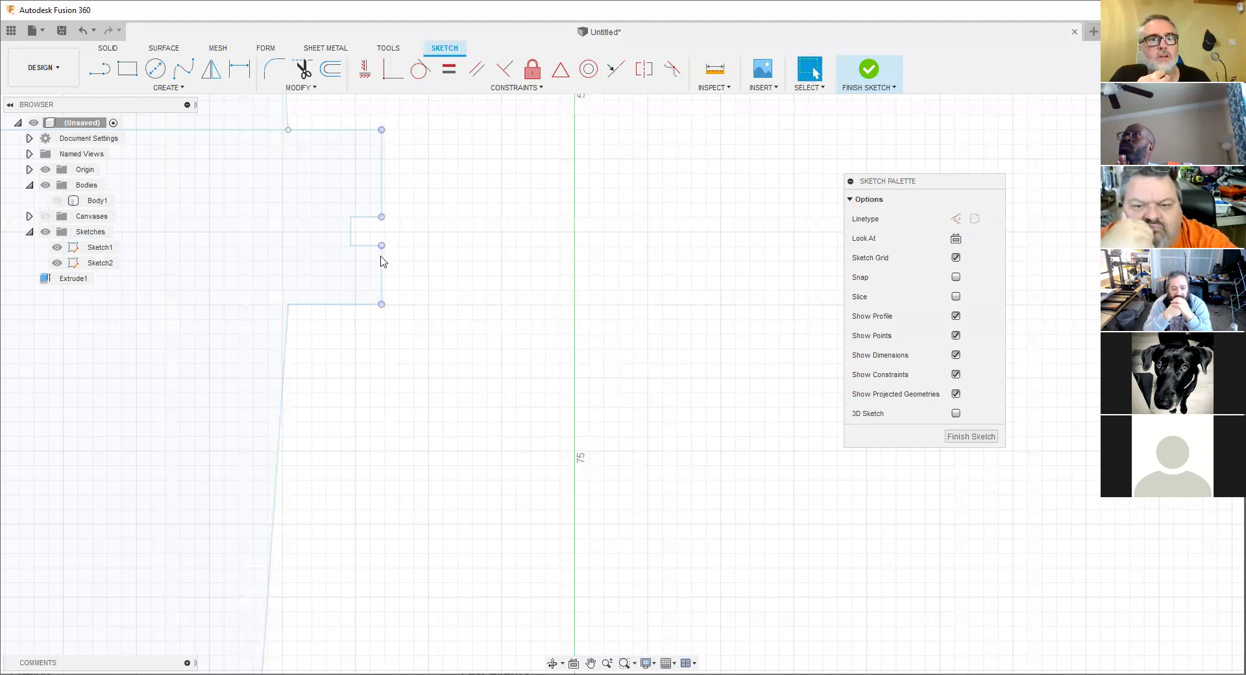
Hide Sketch1 and draw a horizontal line from the uppermost projected point to the upper open end of the left outline.
left_click(68, 251)
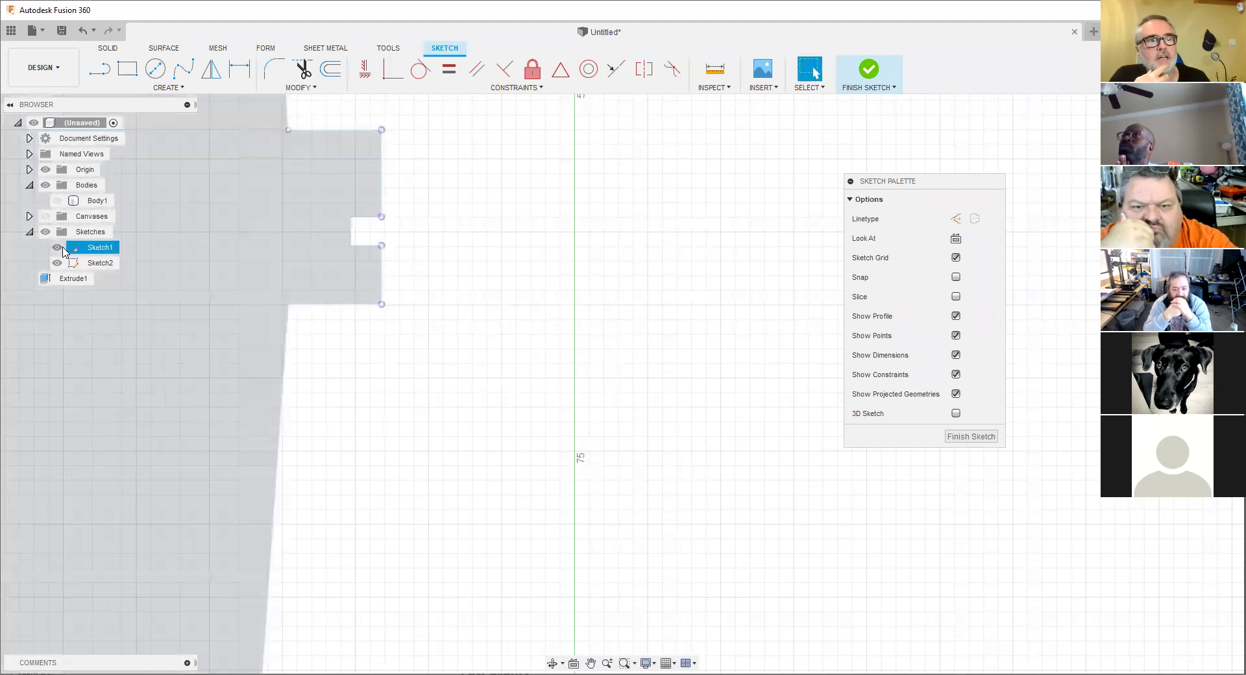
left_click(59, 248)
scroll(534, 482, "down", 3)
middle_click_drag(534, 479, 251, 495)
scroll(833, 349, "down", 1)
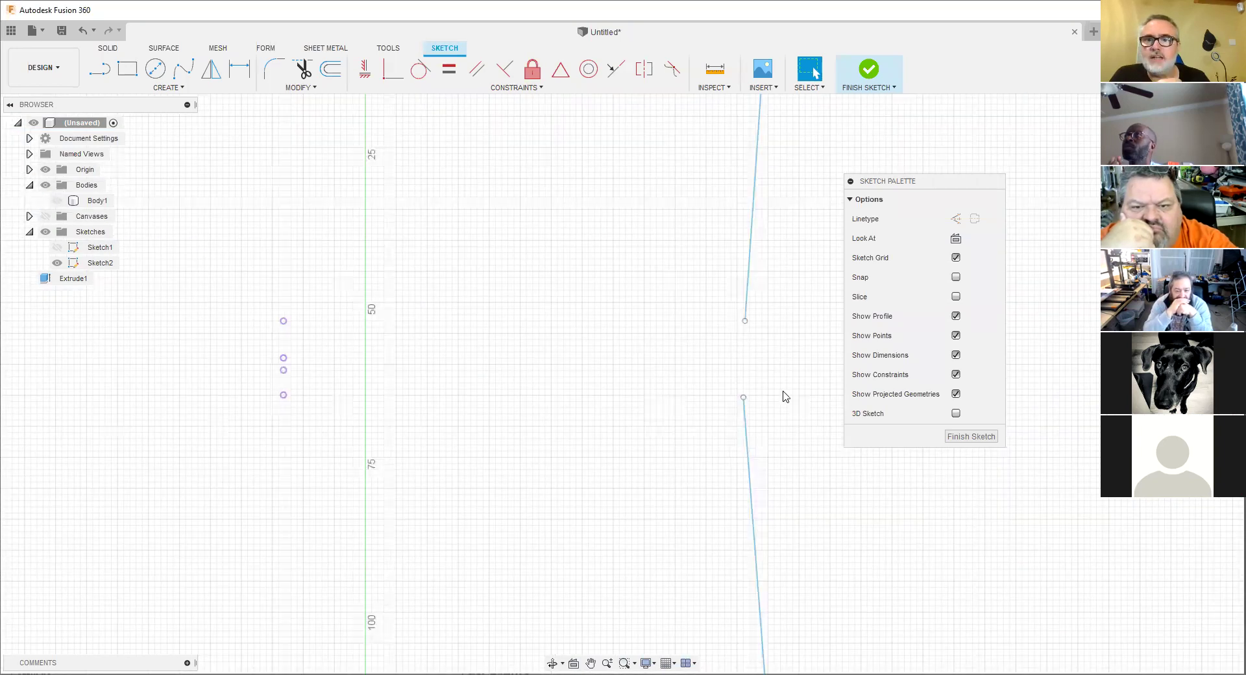
key("l")
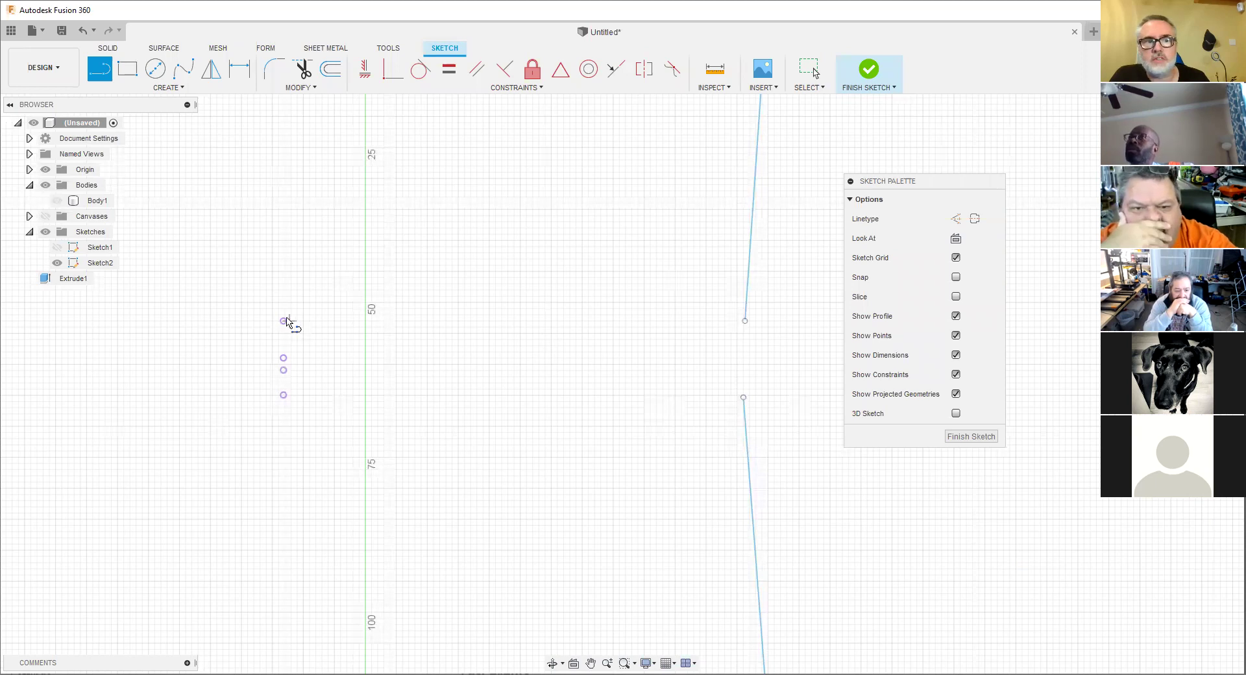
left_click(747, 322)
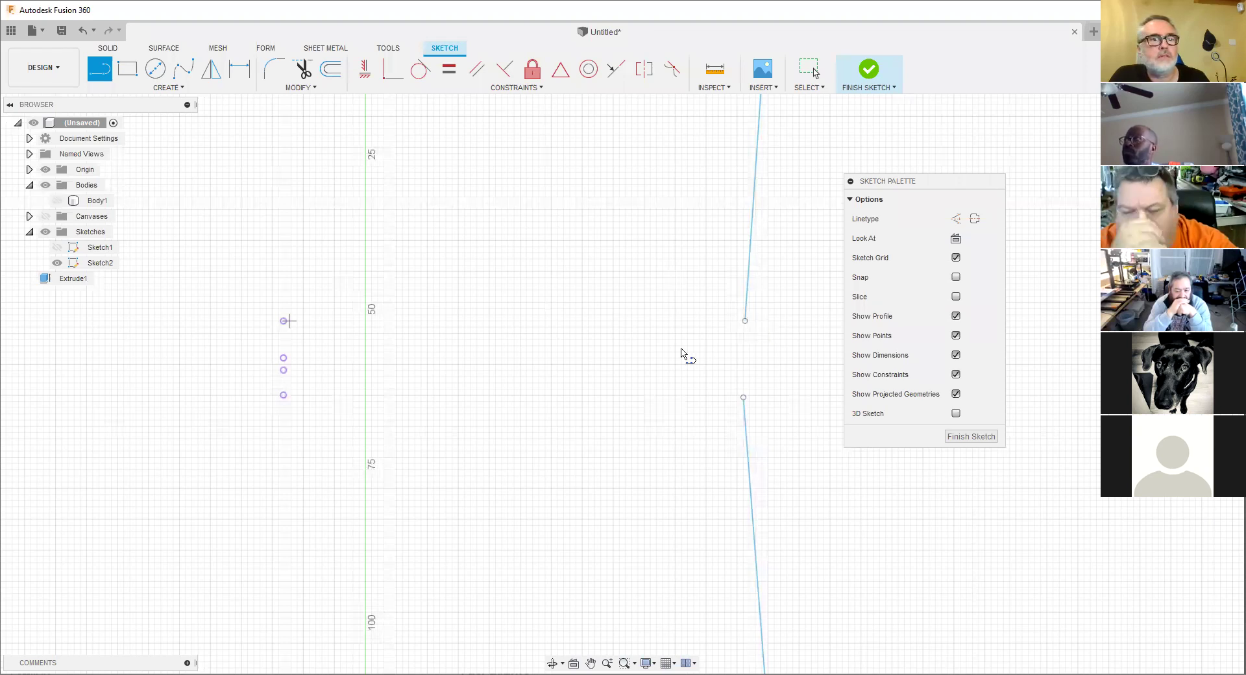
scroll(682, 354, "up", 2)
scroll(676, 357, "down", 2)
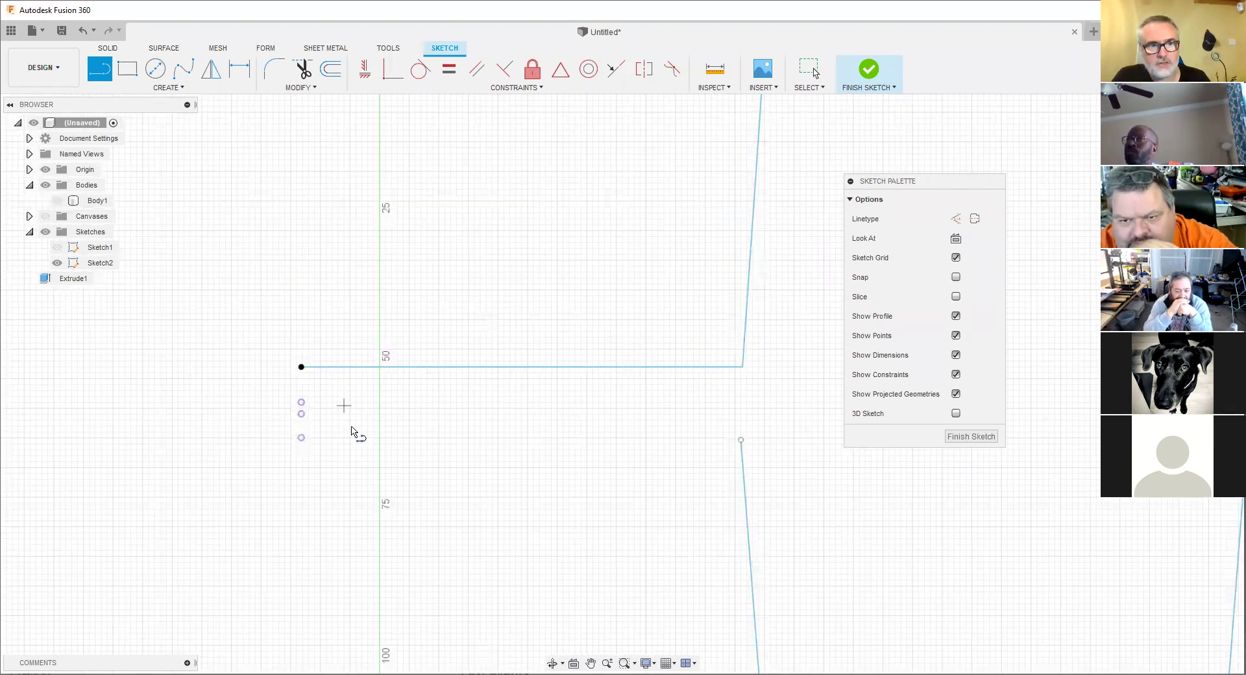
scroll(291, 397, "up", 2)
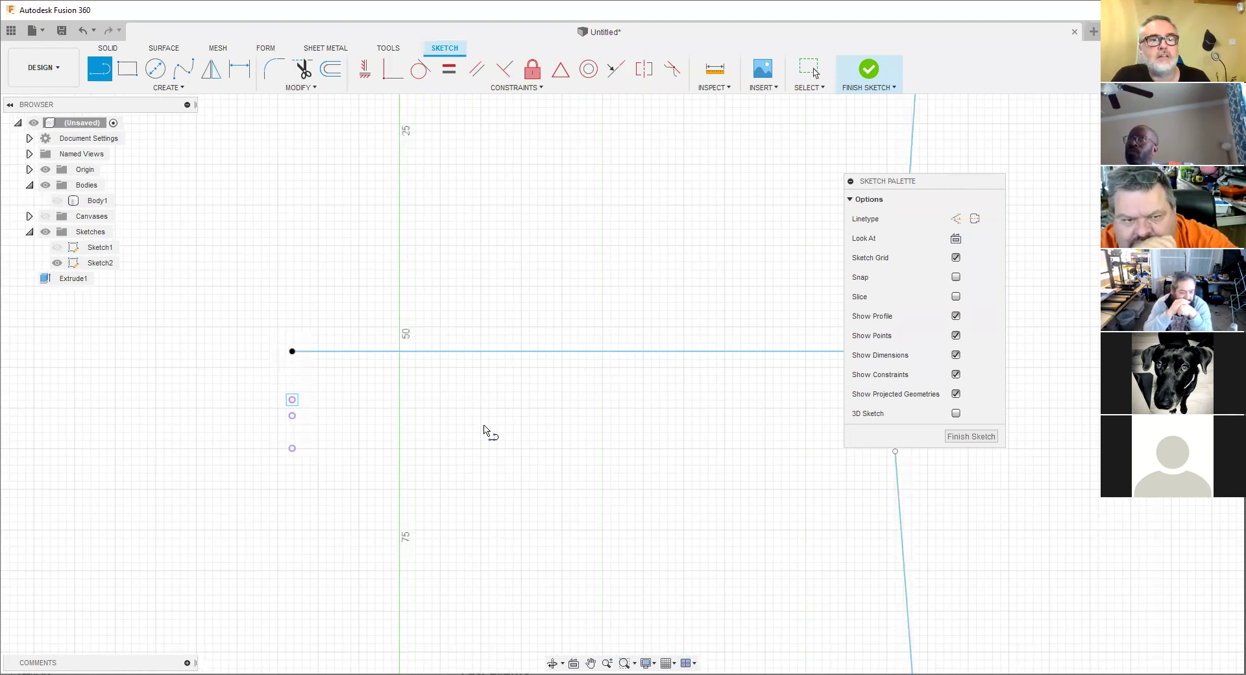
Draw horizontal guide lines from the three remaining projected points across to the front view's left outline.
left_click(820, 404)
key("Escape")
key("l")
scroll(384, 499, "down", 1)
middle_click_drag(120, 428, 206, 409)
left_click(151, 406)
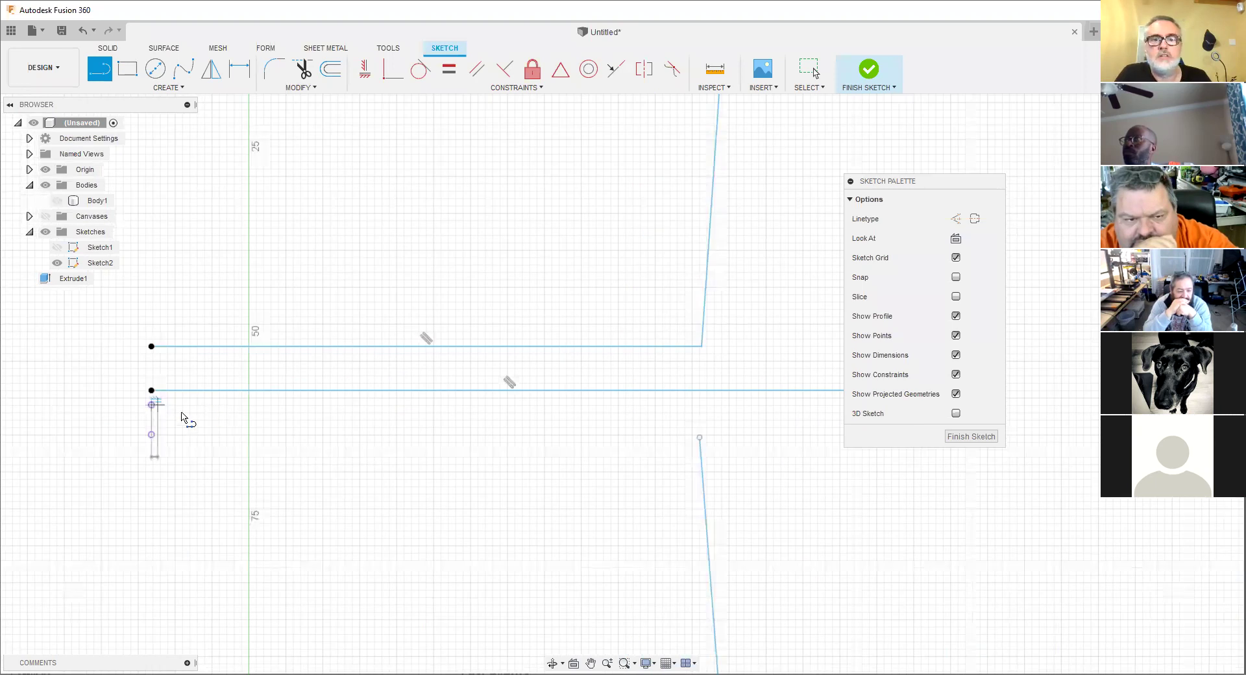
left_click(829, 408)
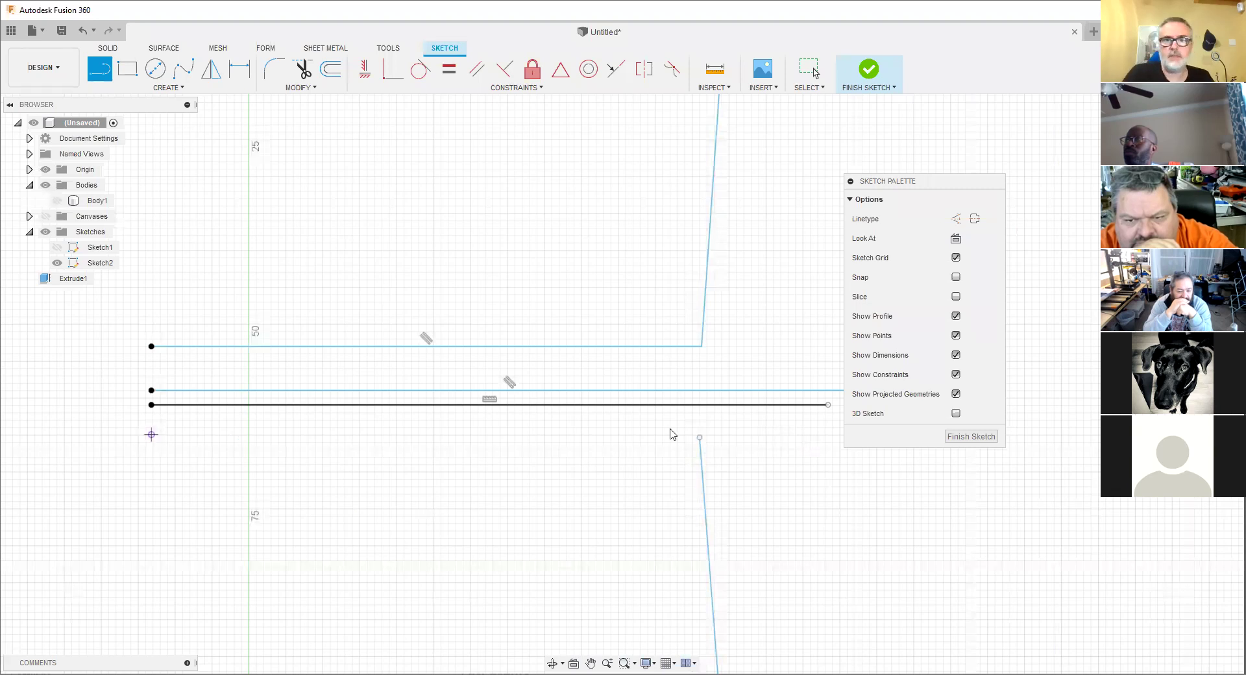
left_click(797, 434)
key("Escape")
scroll(673, 435, "up", 4)
scroll(651, 512, "down", 5)
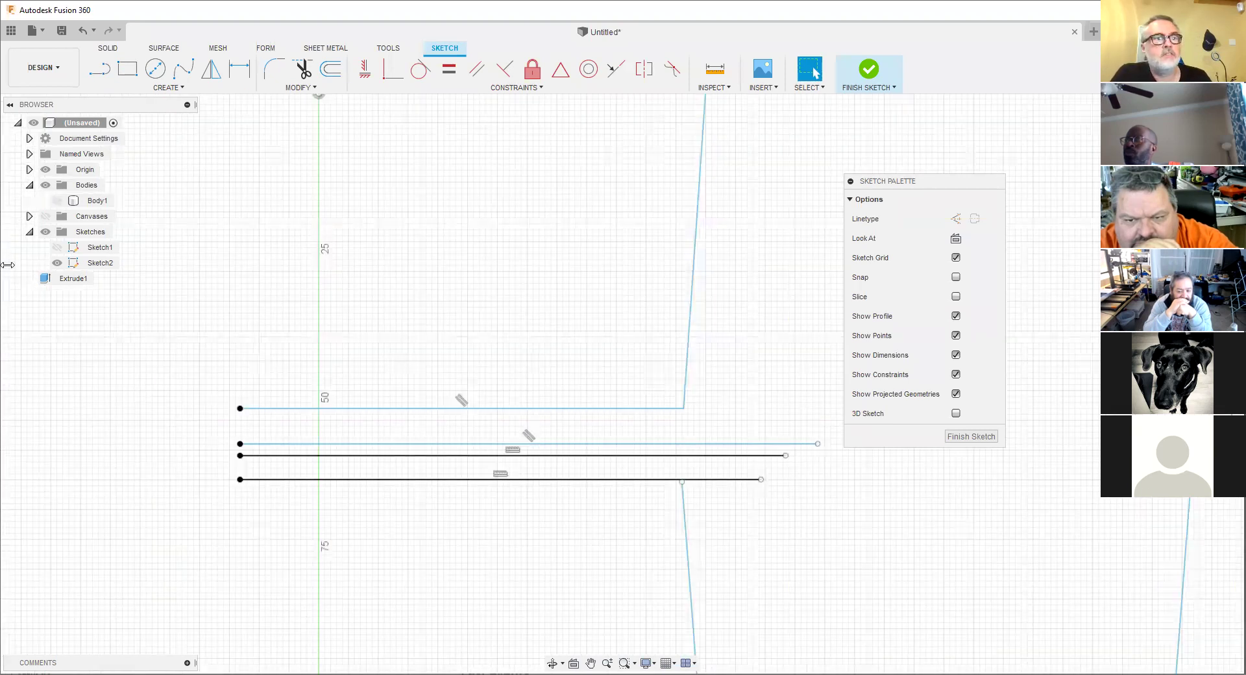
Show the reference canvases and trace the middle band's upper tab and inner notch with lines ending on the horizontal guides.
left_click(46, 216)
scroll(565, 411, "up", 5)
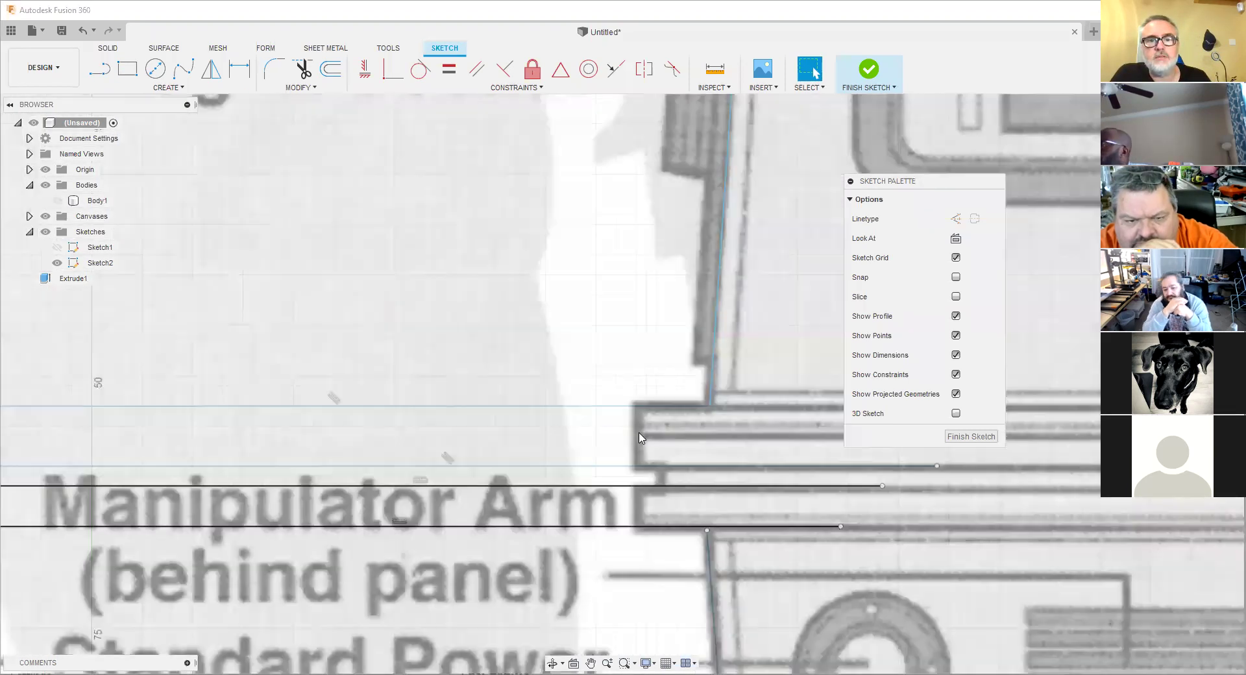
scroll(552, 350, "up", 2)
key("l")
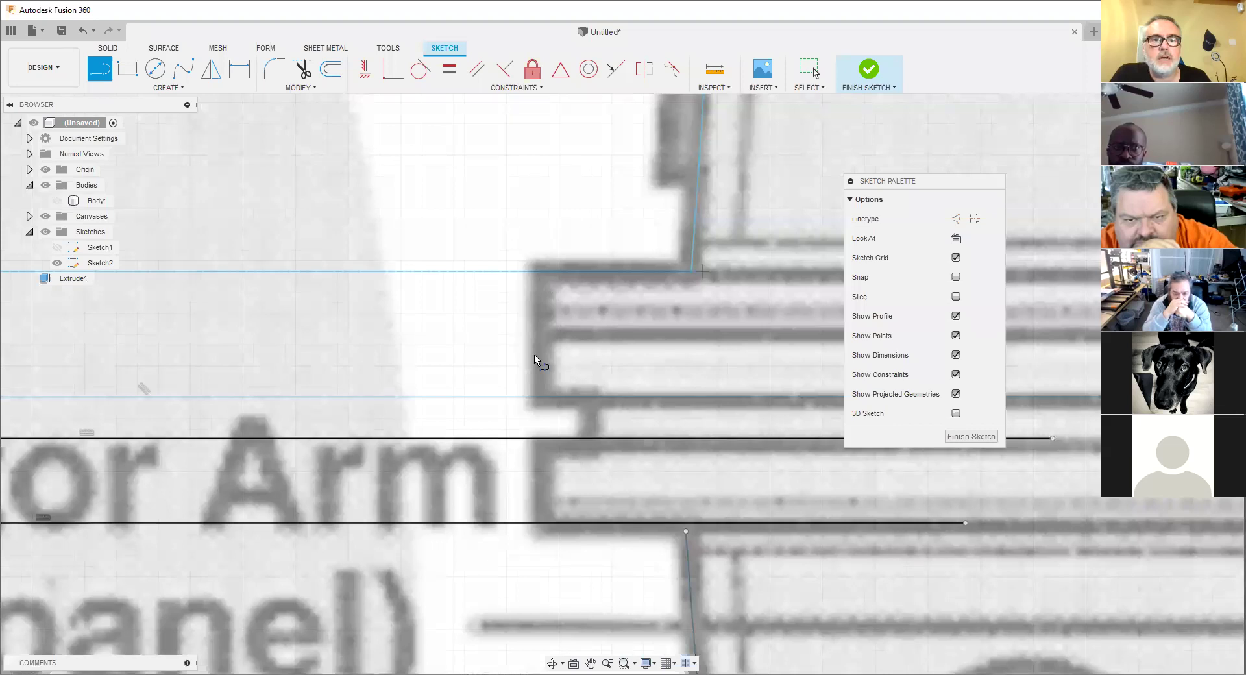
scroll(543, 276, "up", 3)
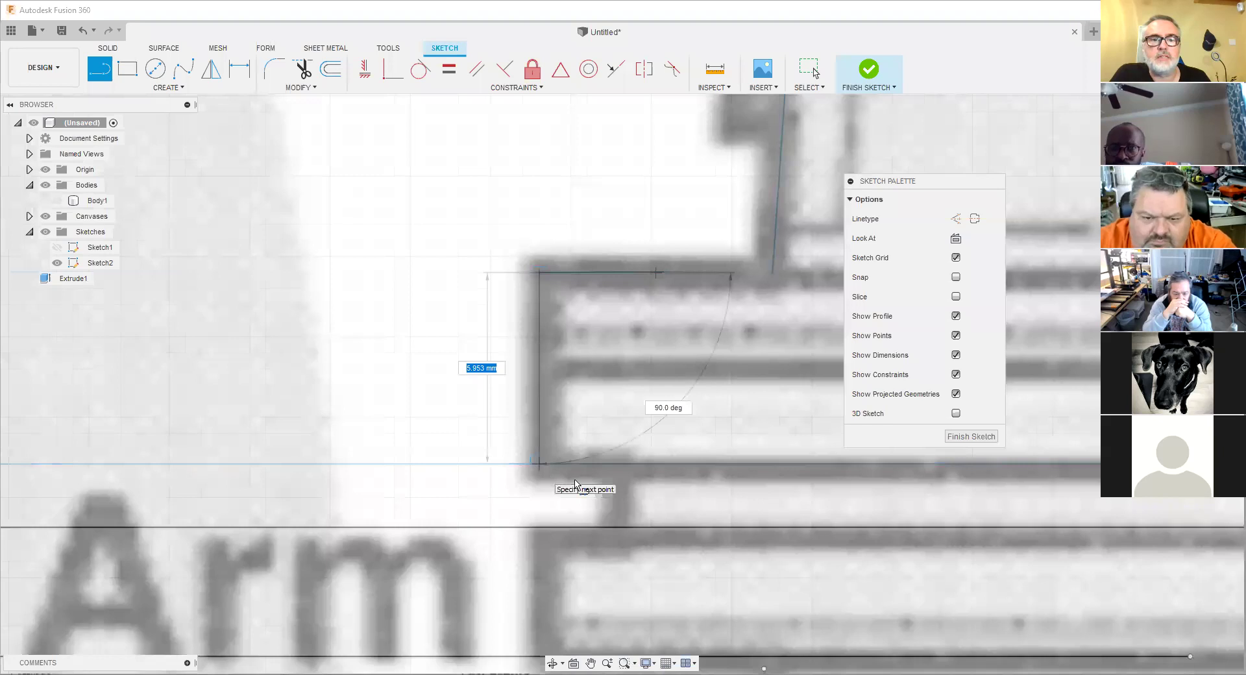
left_click(537, 465)
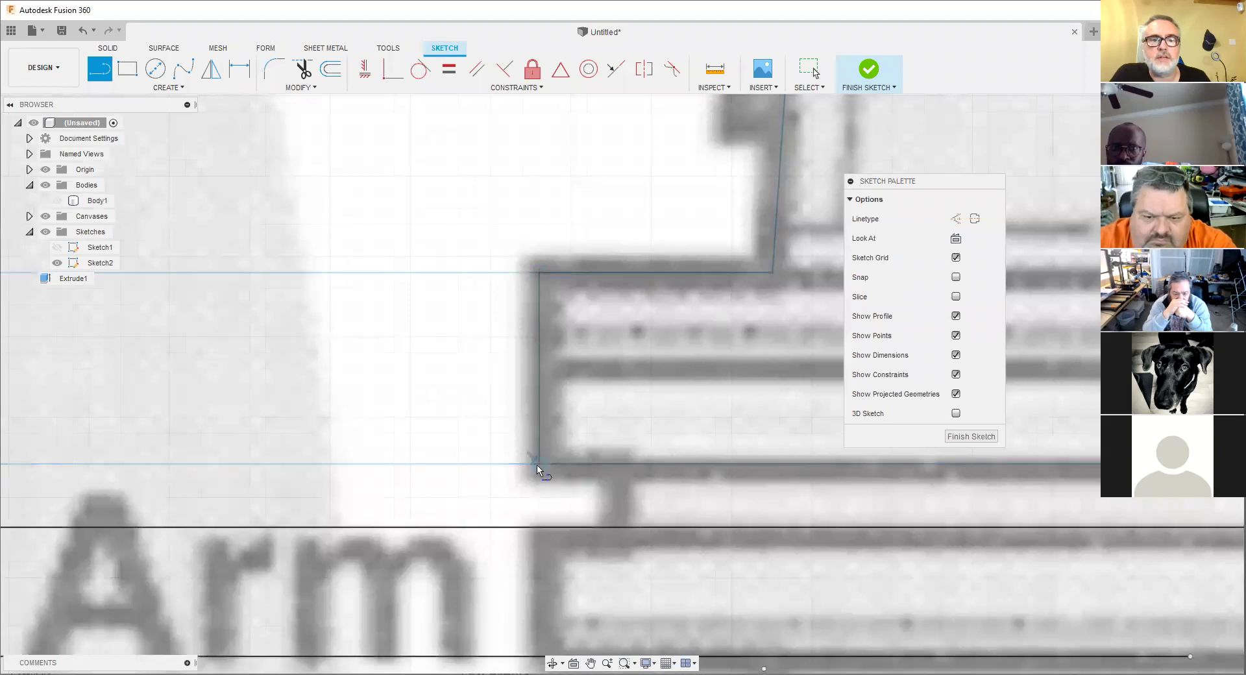
left_click(618, 463)
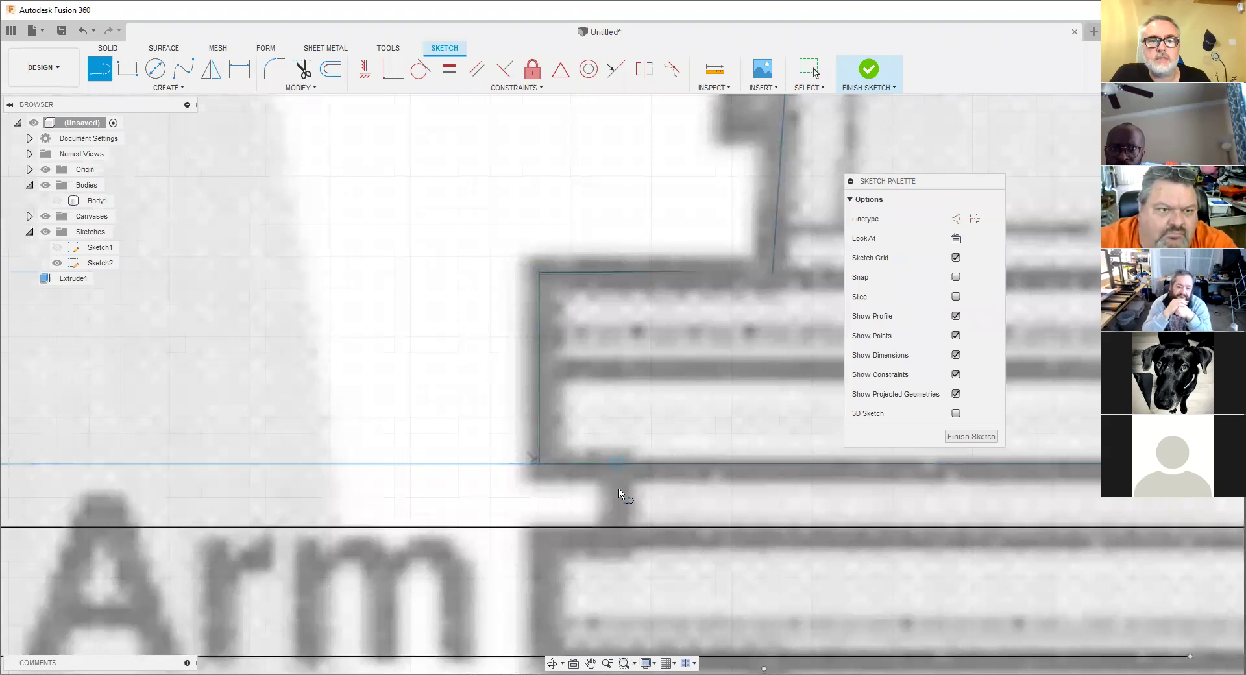
left_click(617, 526)
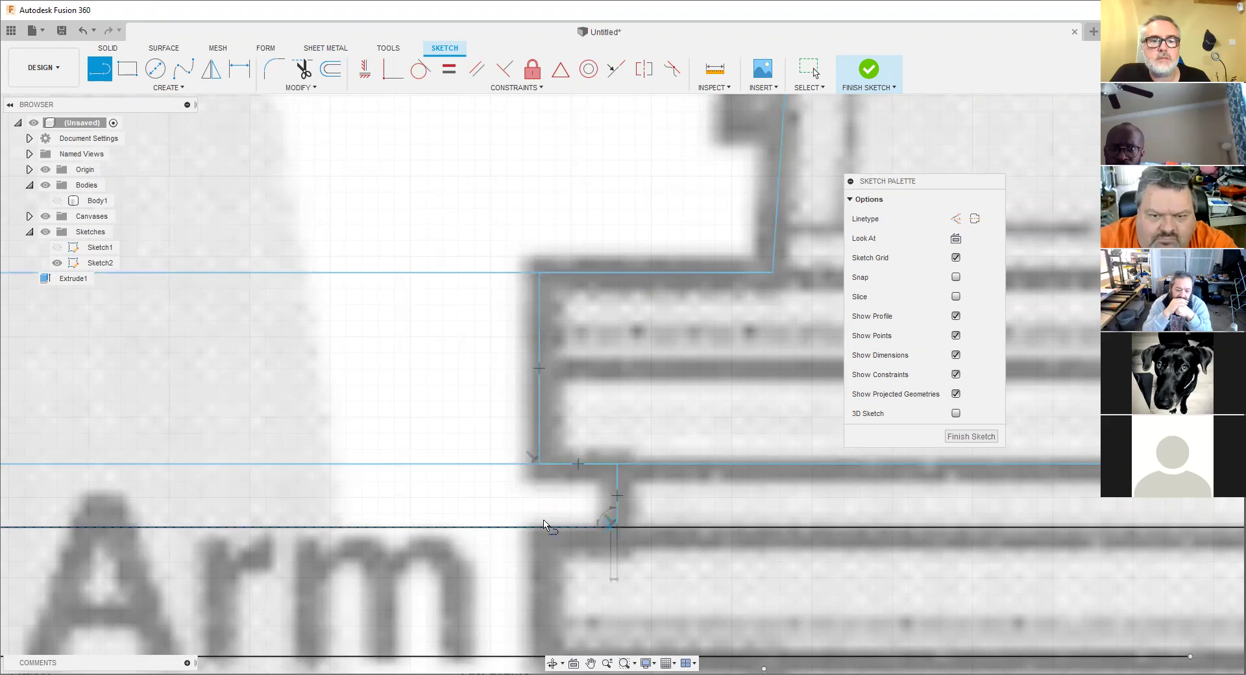
Trace the band's lower tab down to the lowest guide line and extend the lower left outline up to that guide.
middle_click_drag(493, 601, 465, 347)
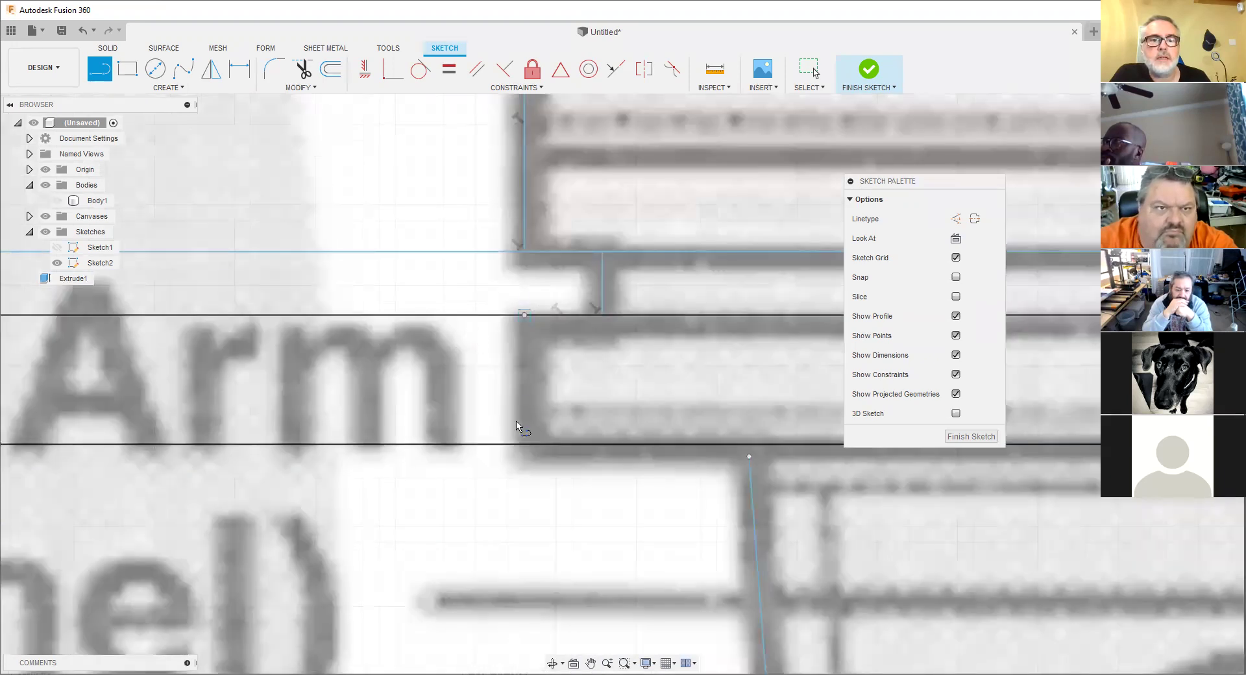
left_click(525, 445)
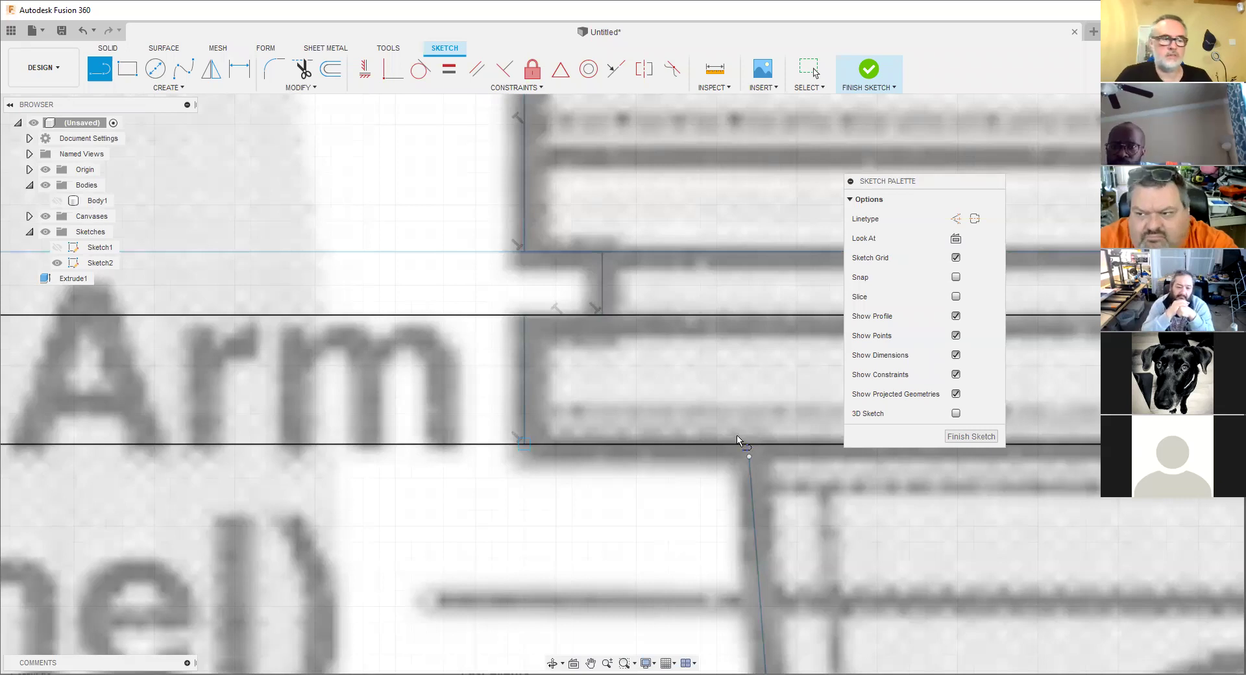
scroll(746, 454, "up", 3)
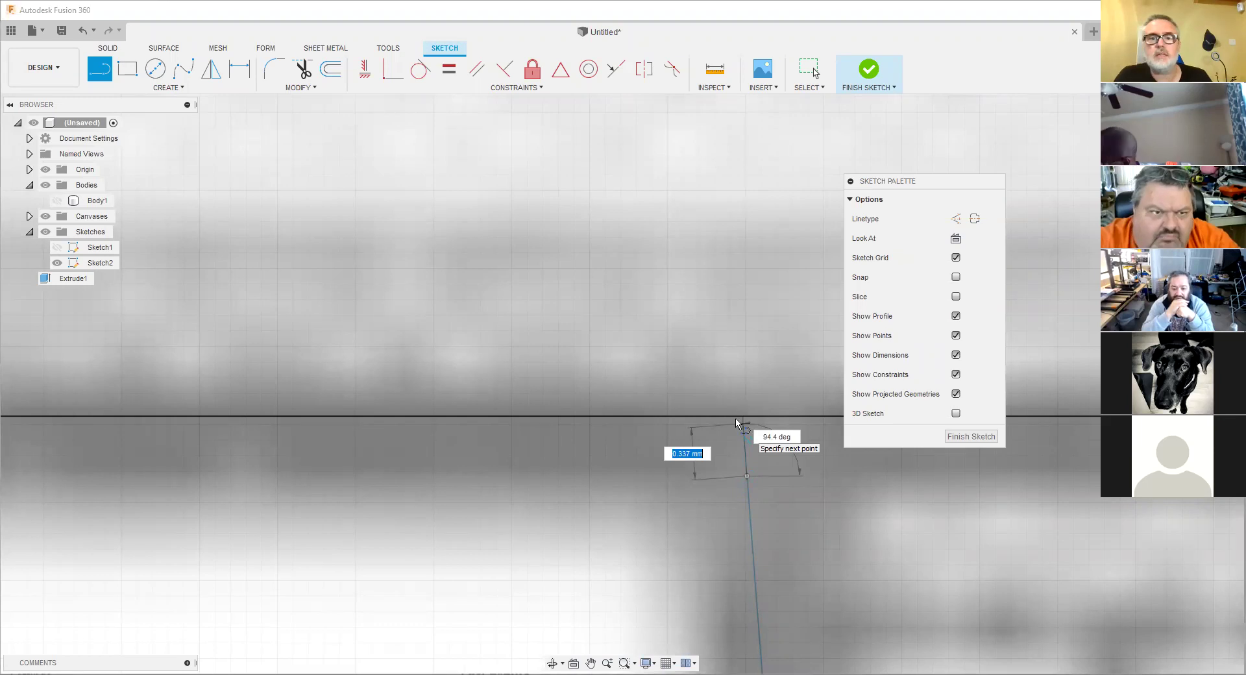
scroll(735, 422, "down", 2)
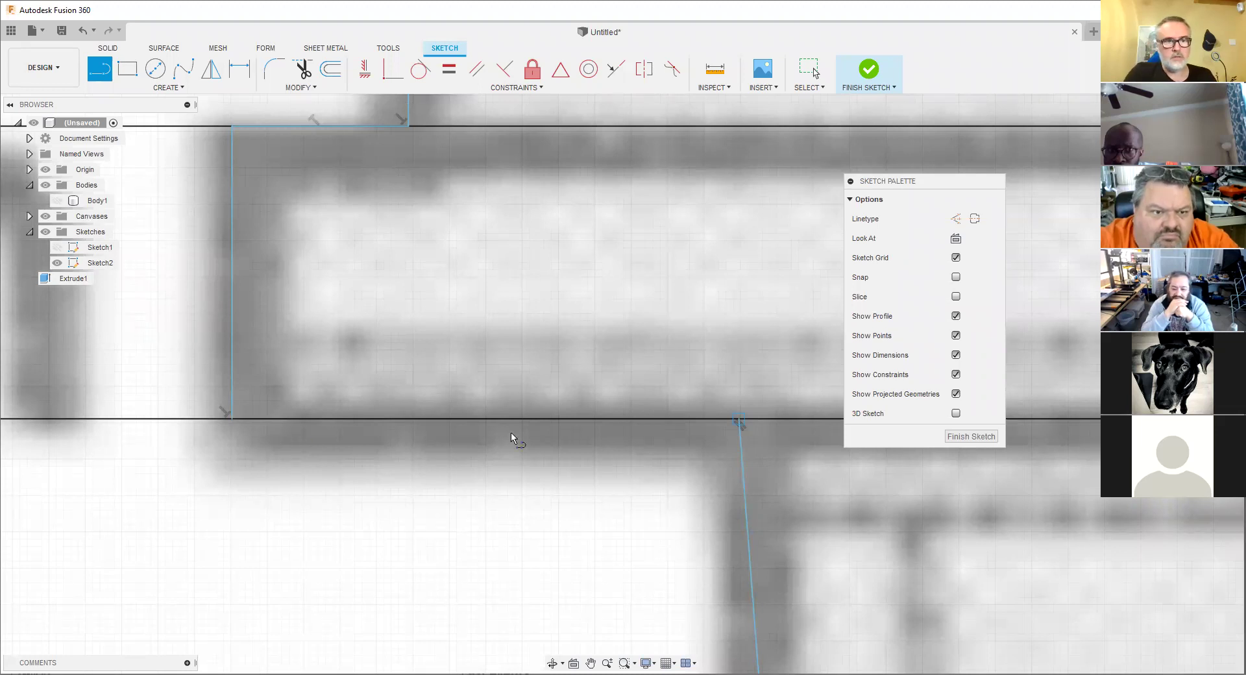
key("Escape")
Delete the horizontal guide lines running from the projected points to the front-view band.
scroll(445, 430, "up", 4)
left_click(397, 276)
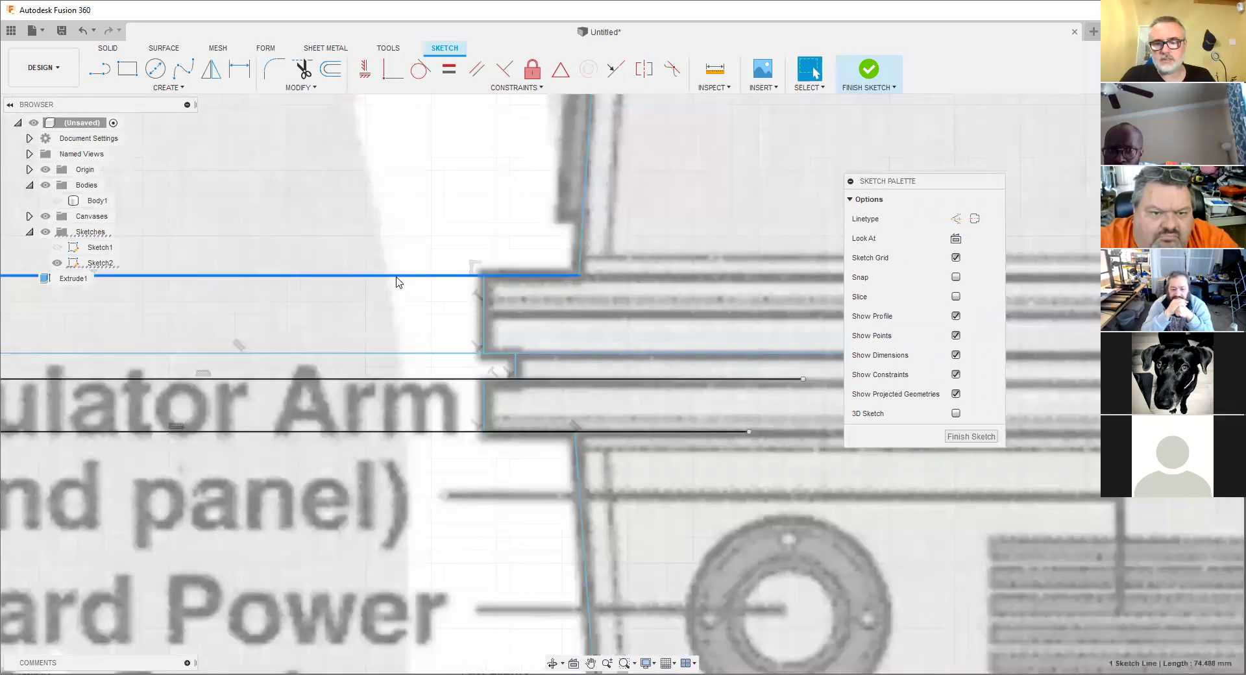
key("Delete")
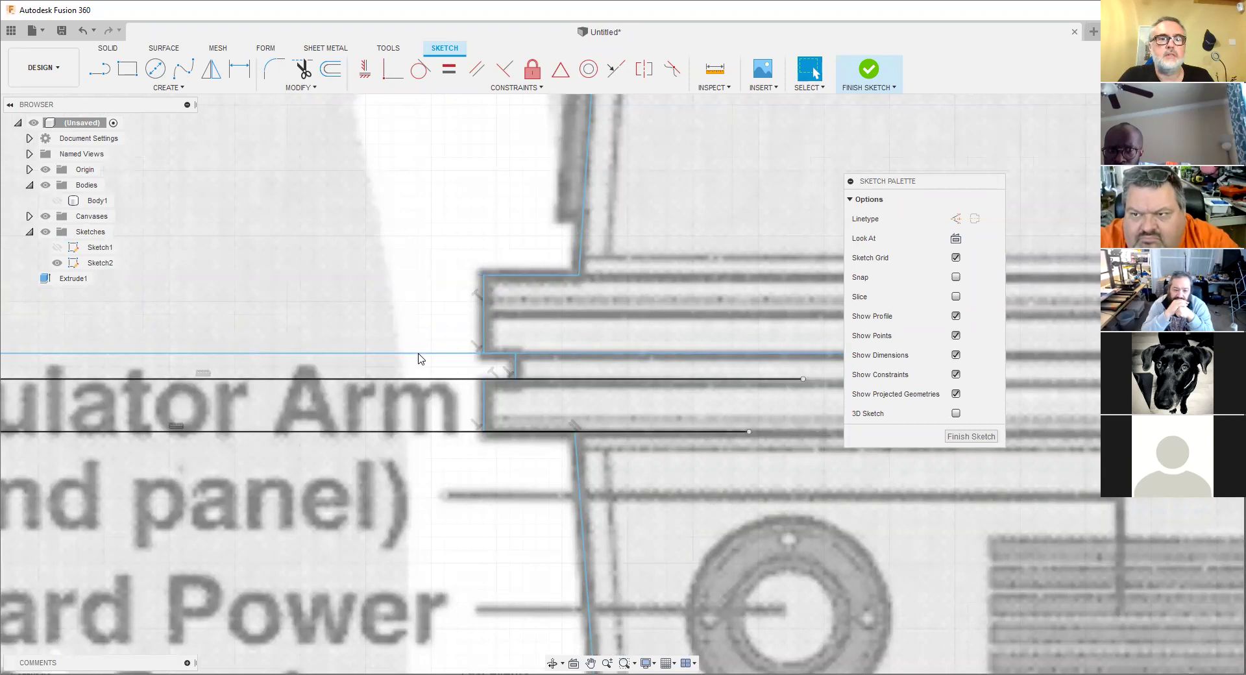
key("Delete")
scroll(432, 437, "down", 5)
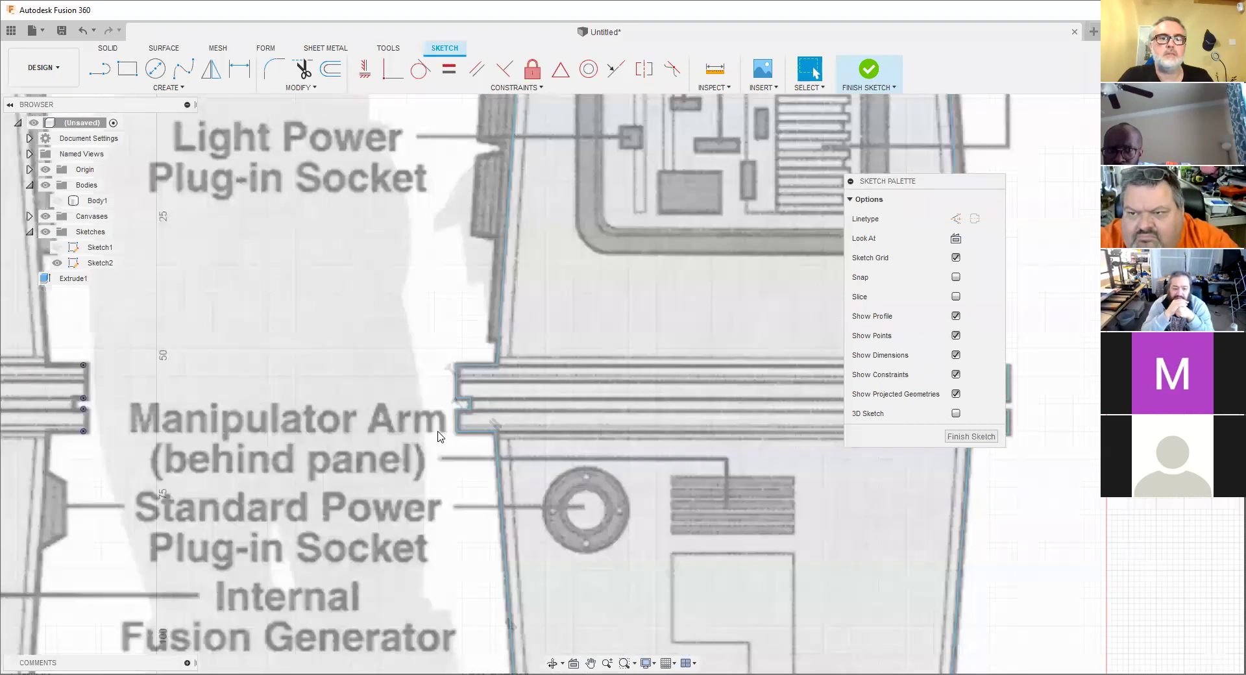
Show Sketch1 and examine the finished front-view band beside the side view's notched band.
scroll(479, 447, "up", 2)
scroll(479, 446, "up", 2)
scroll(418, 436, "down", 1)
mouse_move(429, 434)
middle_mouse_down()
mouse_move(525, 417)
mouse_move(570, 393)
middle_mouse_up()
scroll(519, 415, "down", 2)
scroll(511, 393, "down", 2)
scroll(572, 392, "down", 1)
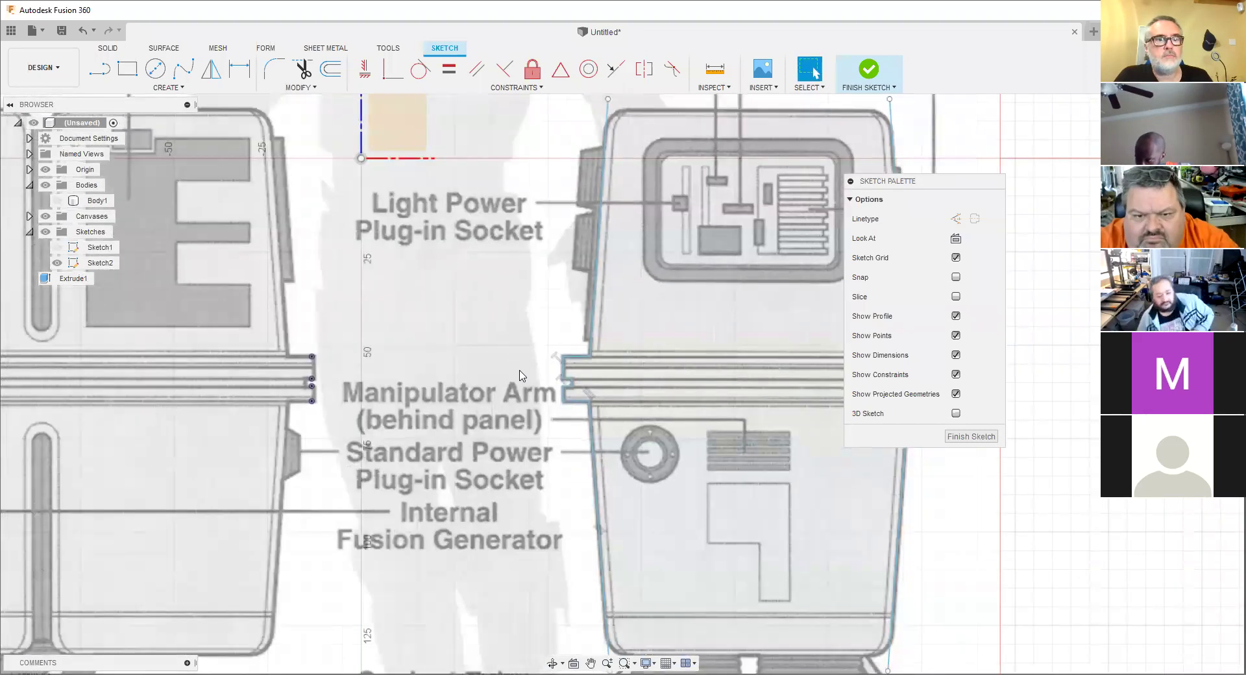
left_click(56, 248)
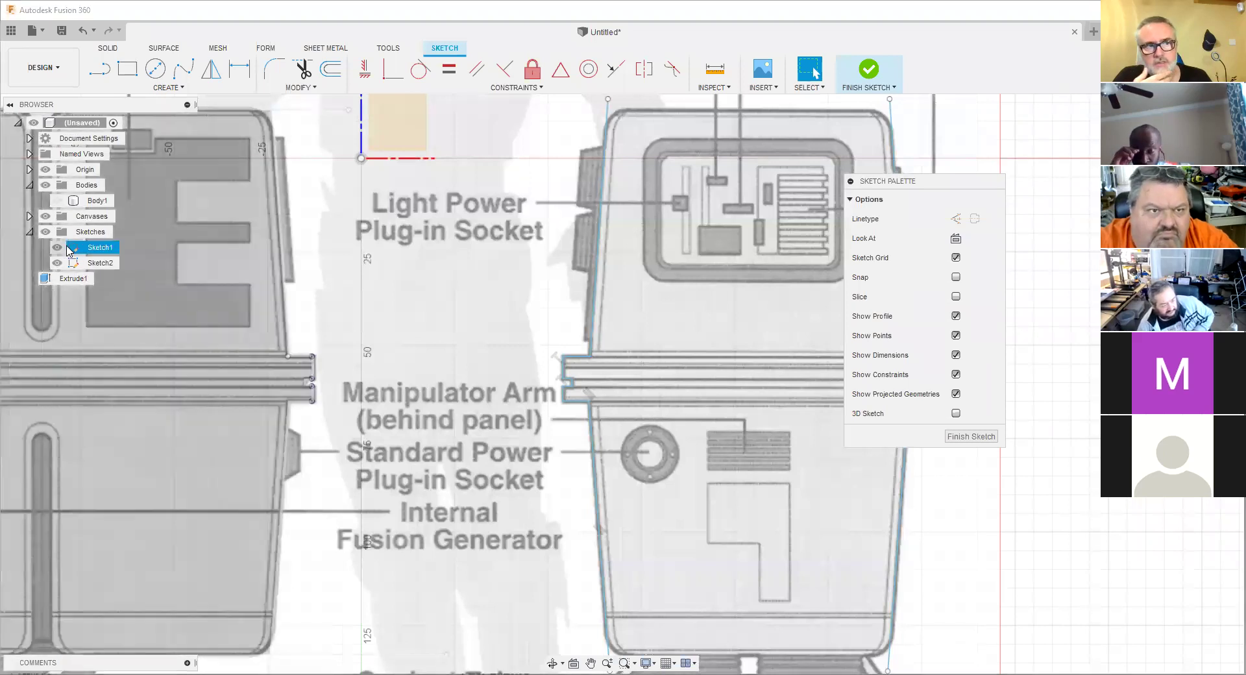
scroll(344, 339, "down", 1)
middle_click_drag(344, 339, 470, 364)
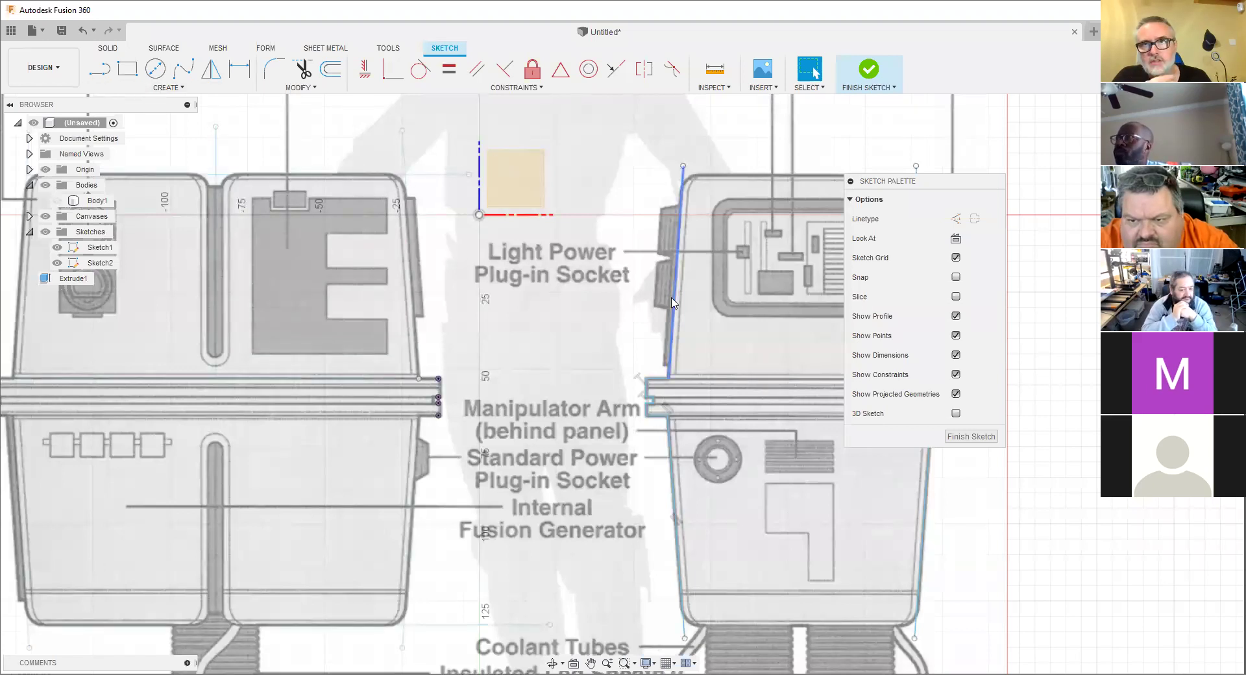
left_click(167, 91)
mouse_move(143, 319)
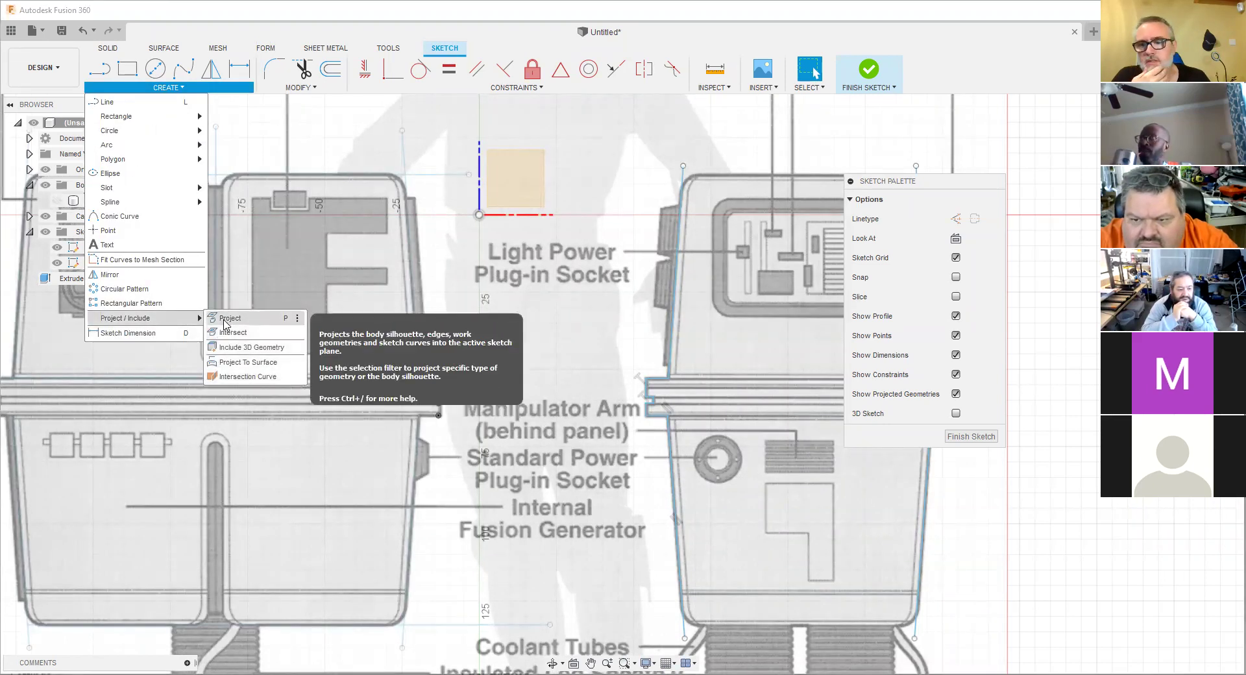
left_click(228, 318)
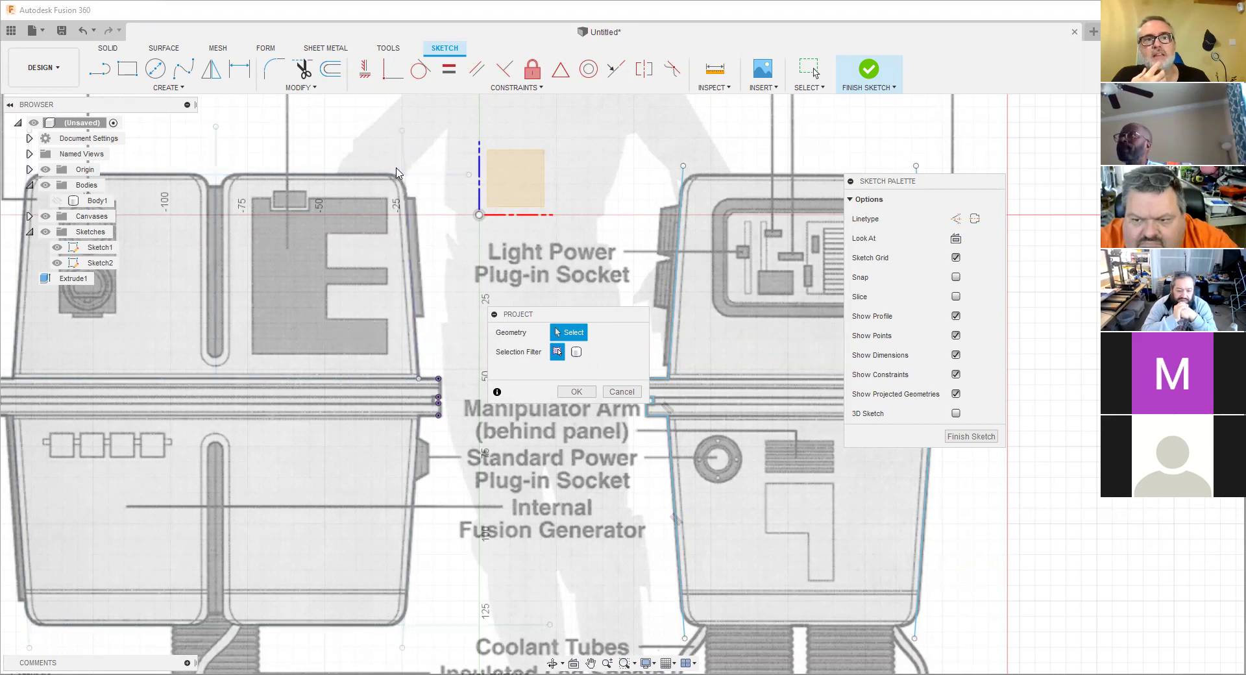
left_click(622, 392)
scroll(622, 393, "down", 2)
middle_click_drag(622, 393, 504, 405)
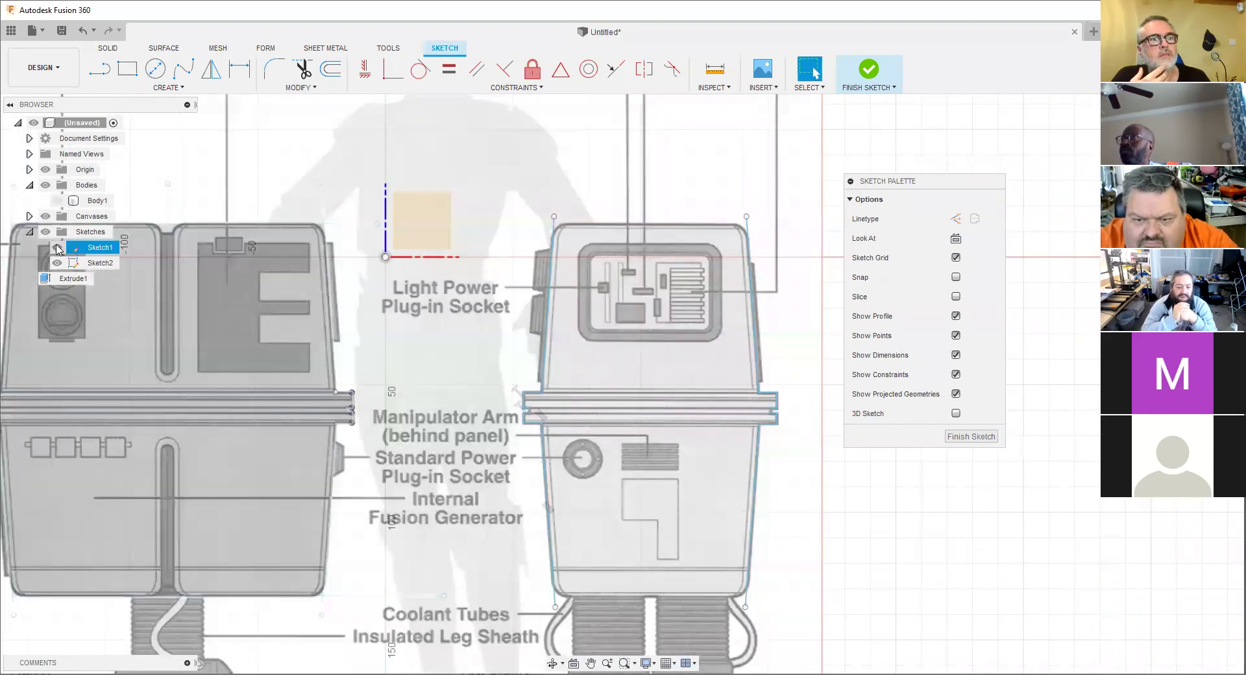
Hide Sketch1, show Body1, and examine which of its faces and edges the Project command can pick.
left_click(57, 247)
left_click(91, 200)
scroll(664, 429, "down", 2)
middle_click_drag(671, 380, 534, 377)
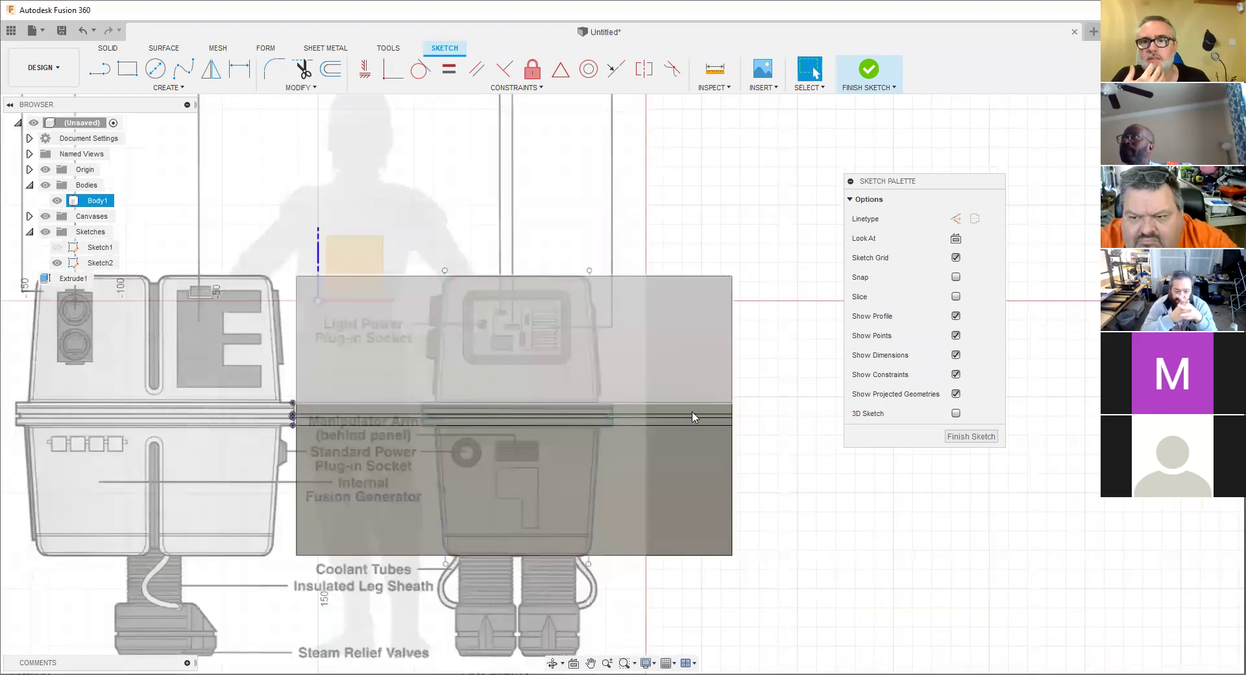
left_click(200, 128)
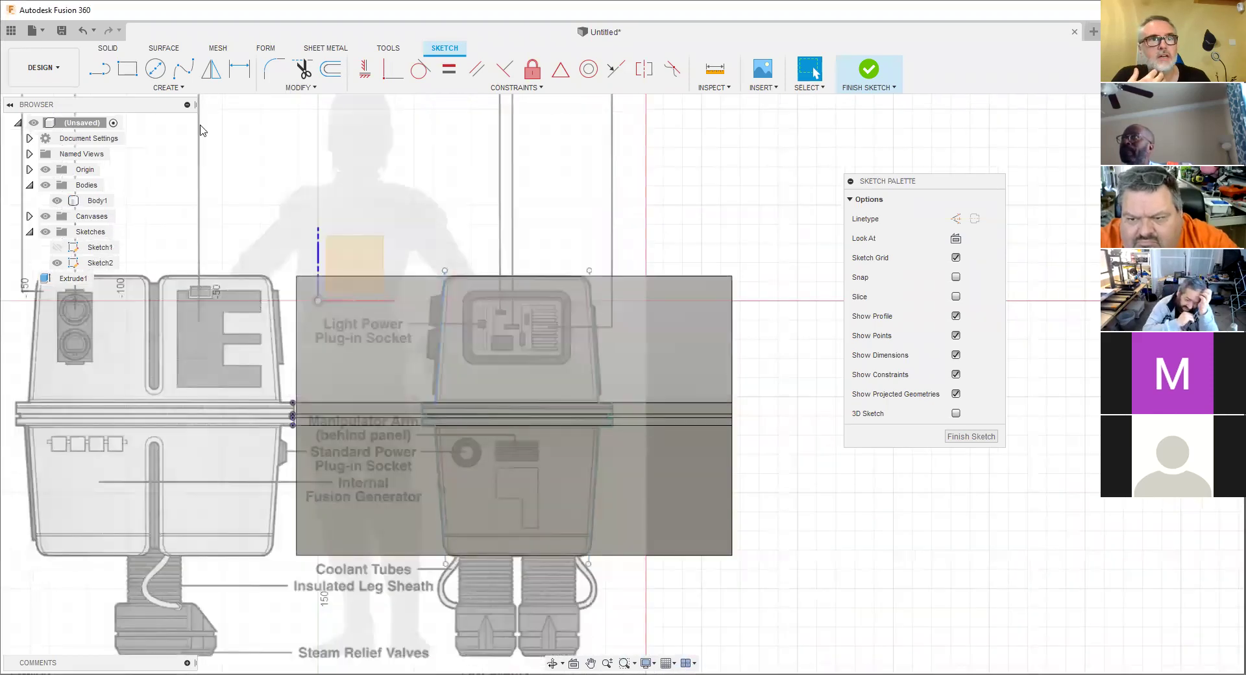
left_click(166, 88)
mouse_move(142, 318)
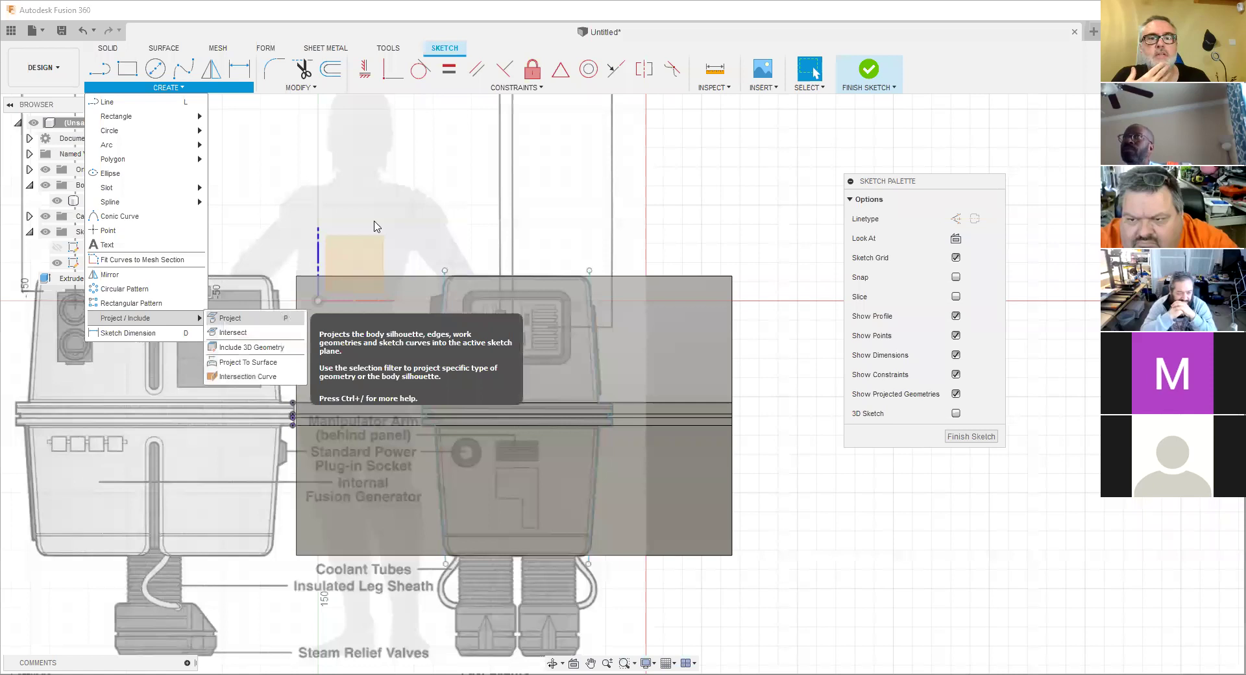
key("p")
scroll(666, 377, "up", 2)
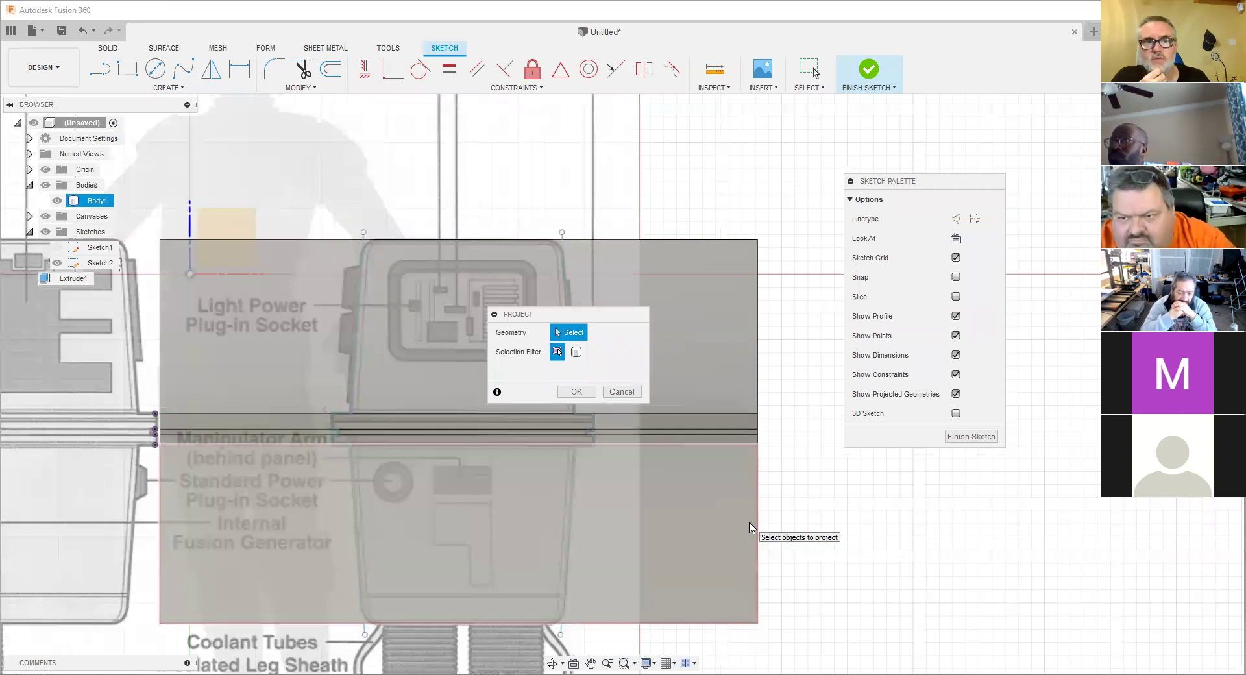
scroll(685, 483, "down", 2)
middle_click_drag(684, 479, 774, 458)
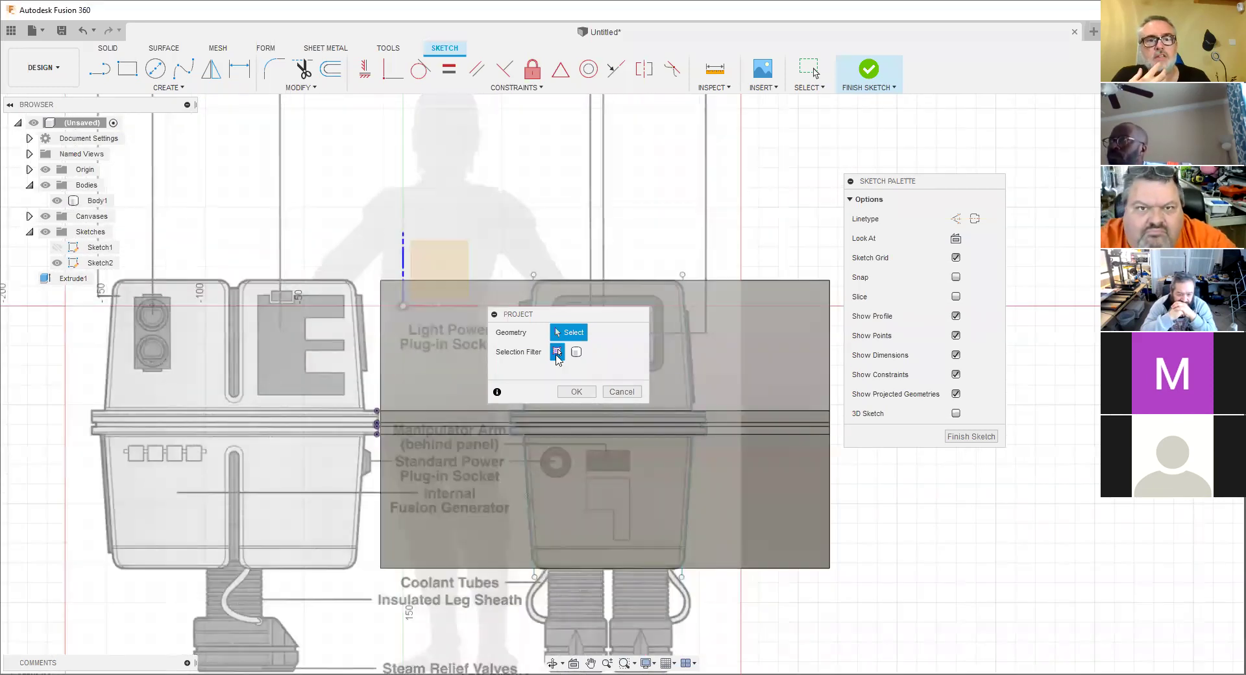
scroll(457, 464, "up", 3)
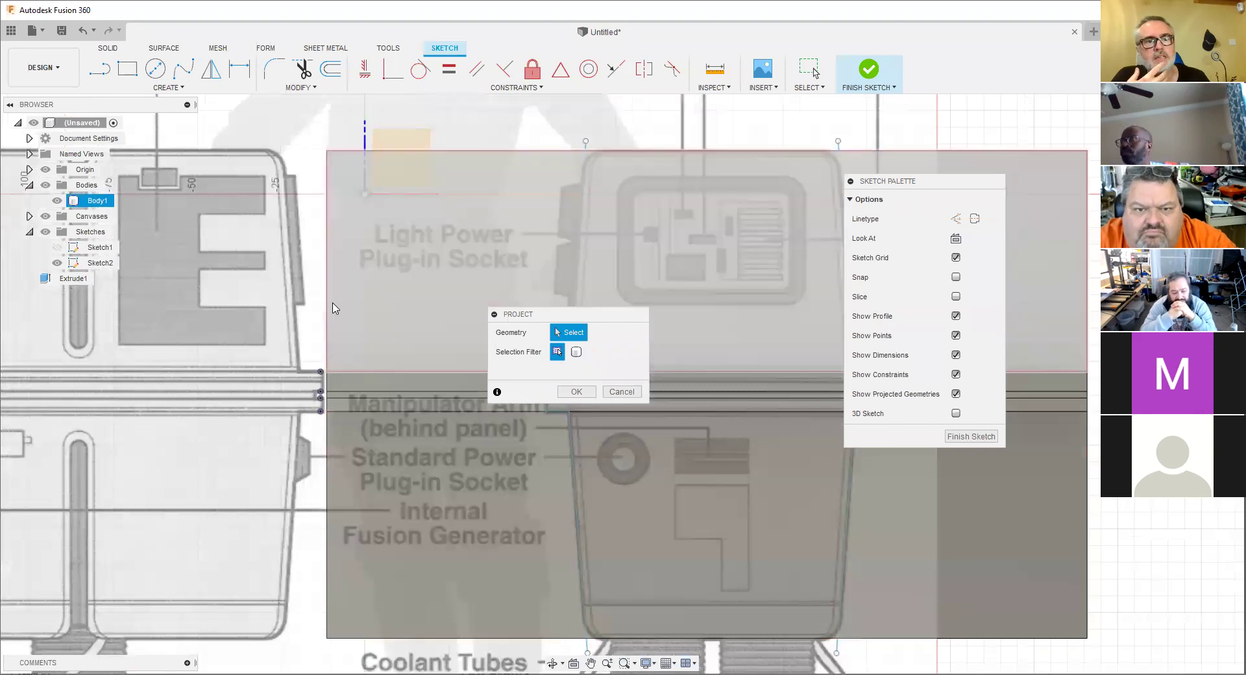
scroll(333, 306, "up", 2)
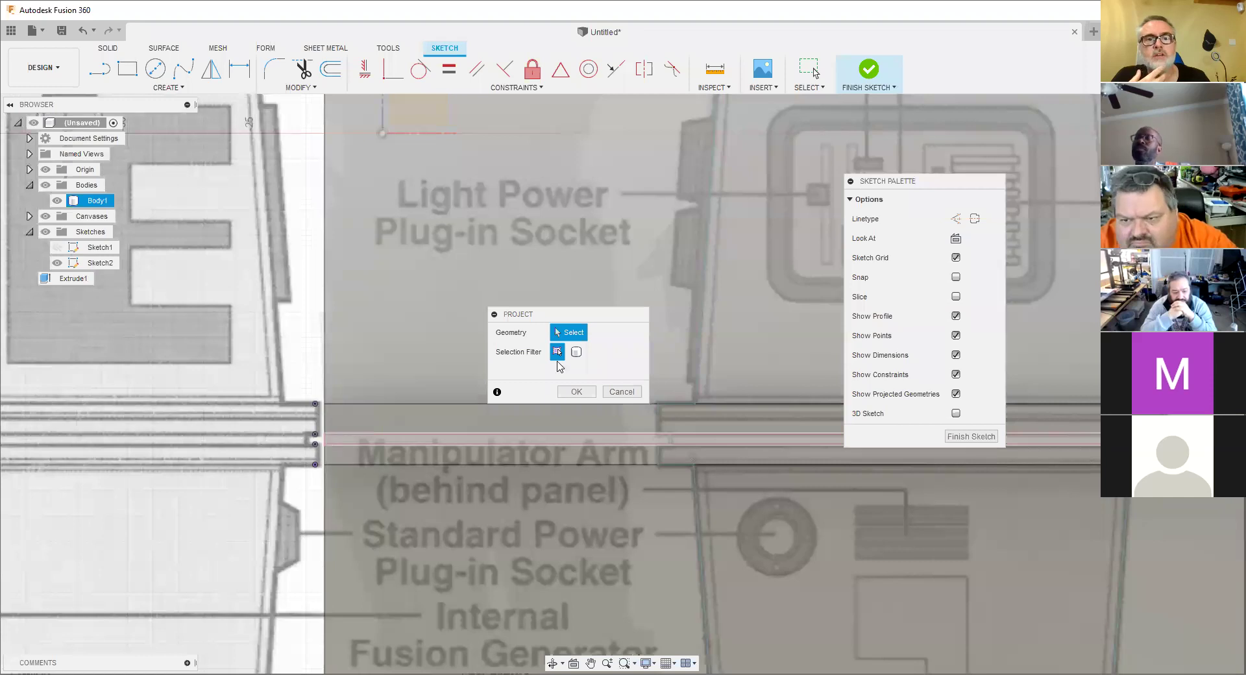
Compare Project's body and individual-entity selection filters on Body1, cancel the command and hide Body1.
left_click(576, 352)
scroll(682, 351, "down", 3)
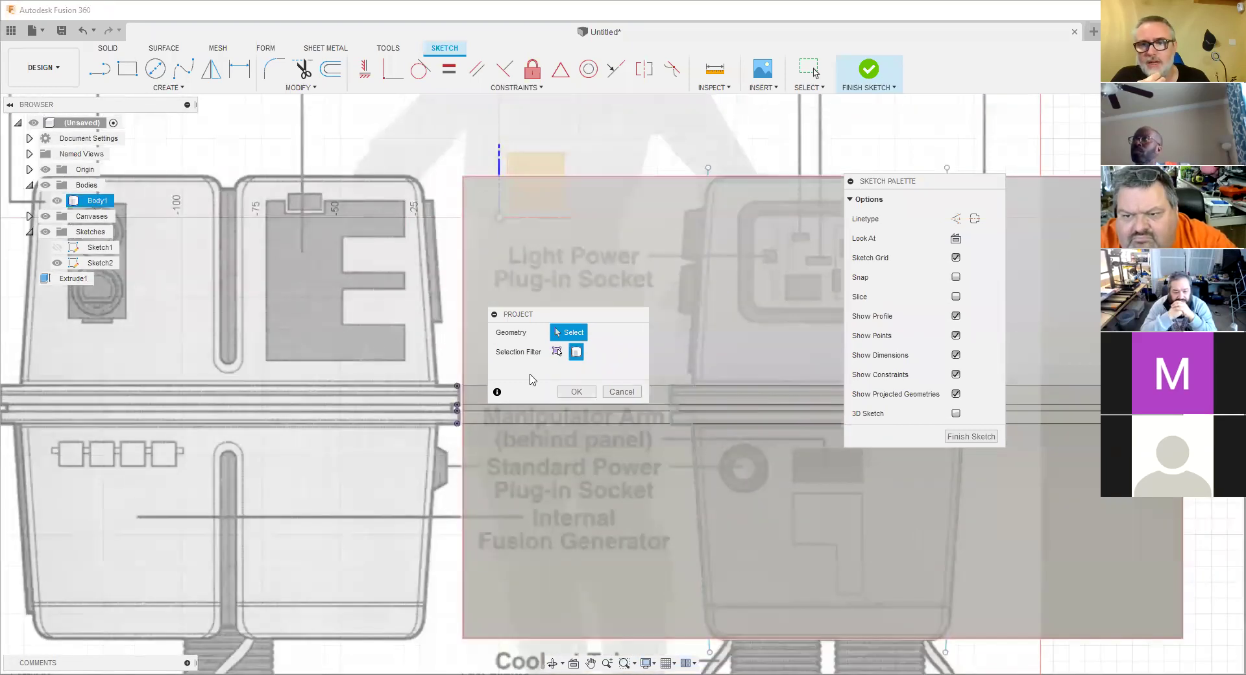
left_click(557, 353)
scroll(636, 465, "down", 2)
middle_click_drag(636, 466, 305, 498)
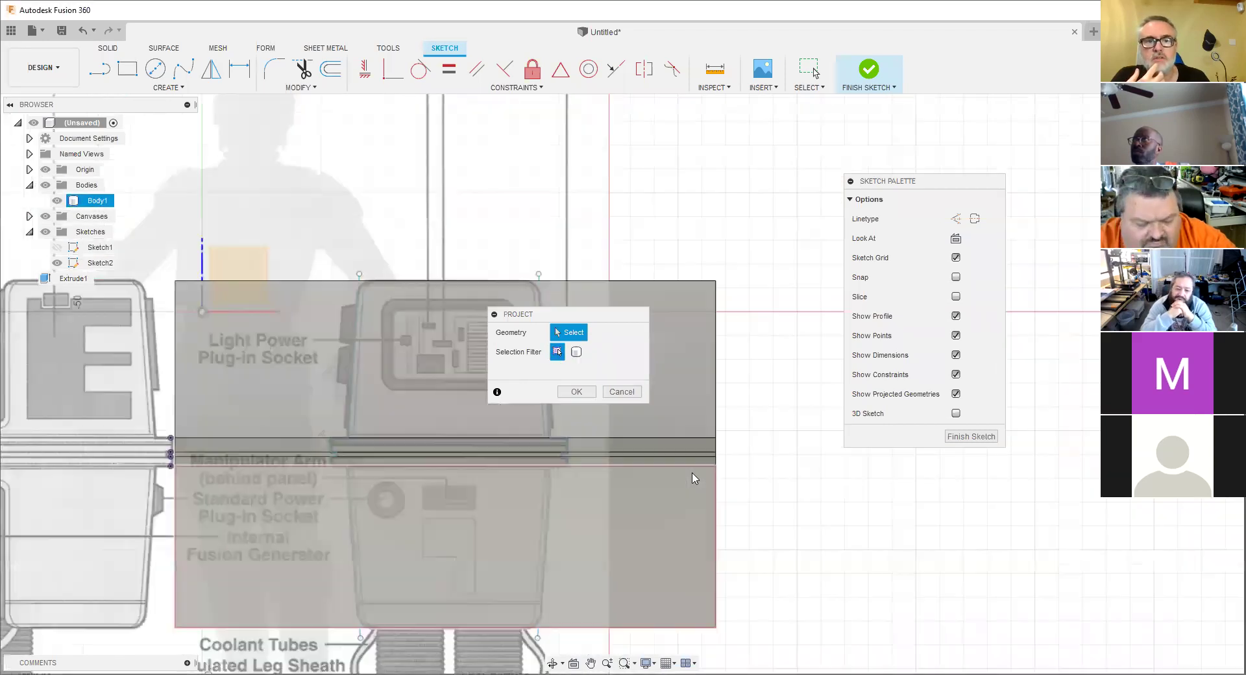
scroll(695, 478, "up", 5)
scroll(723, 407, "up", 1)
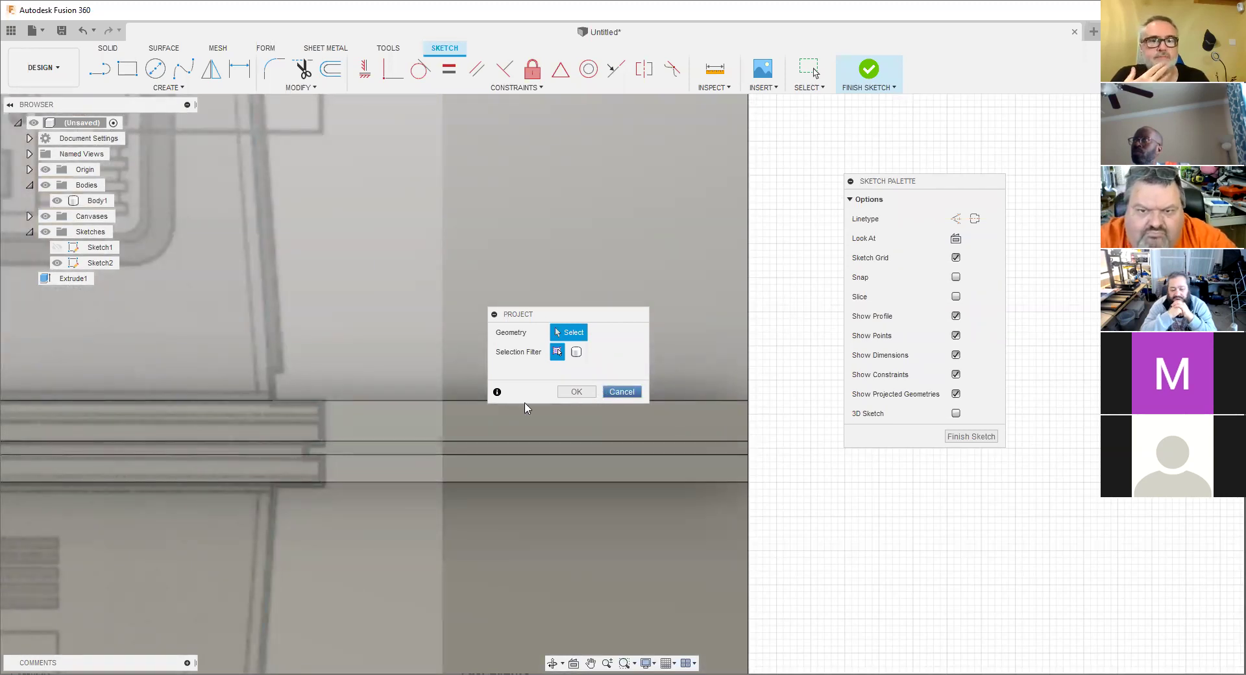
key("Escape")
scroll(500, 364, "down", 5)
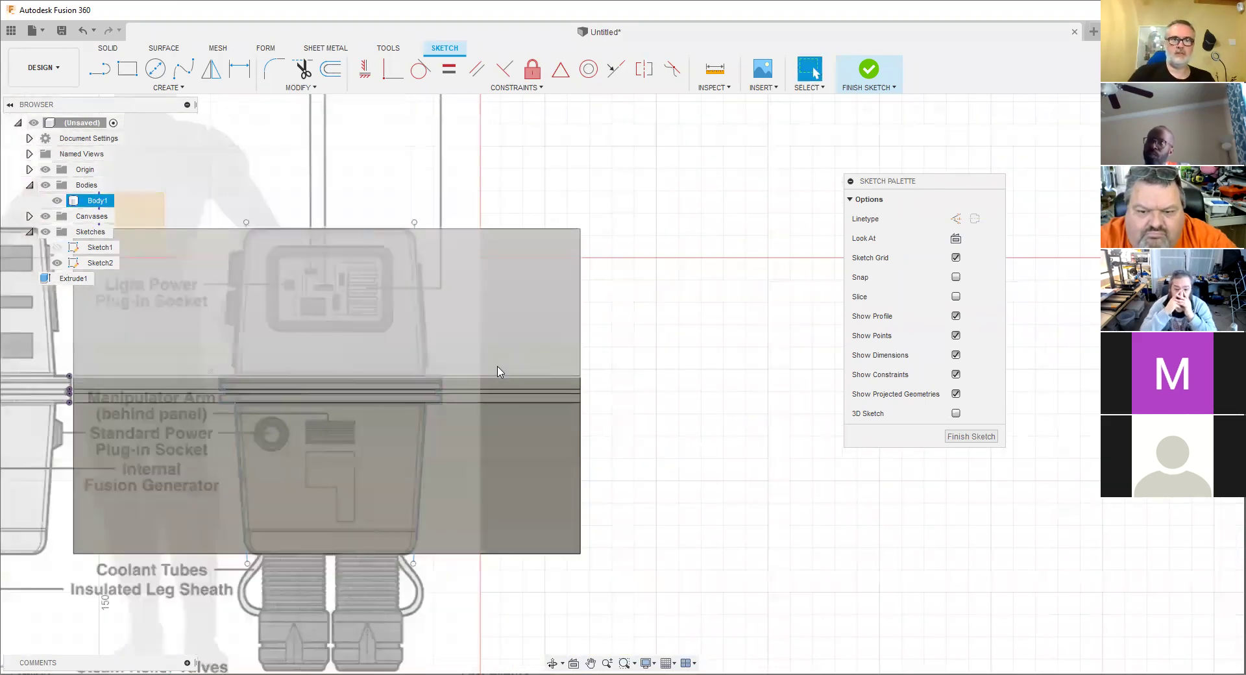
scroll(498, 367, "down", 1)
middle_click_drag(499, 367, 627, 322)
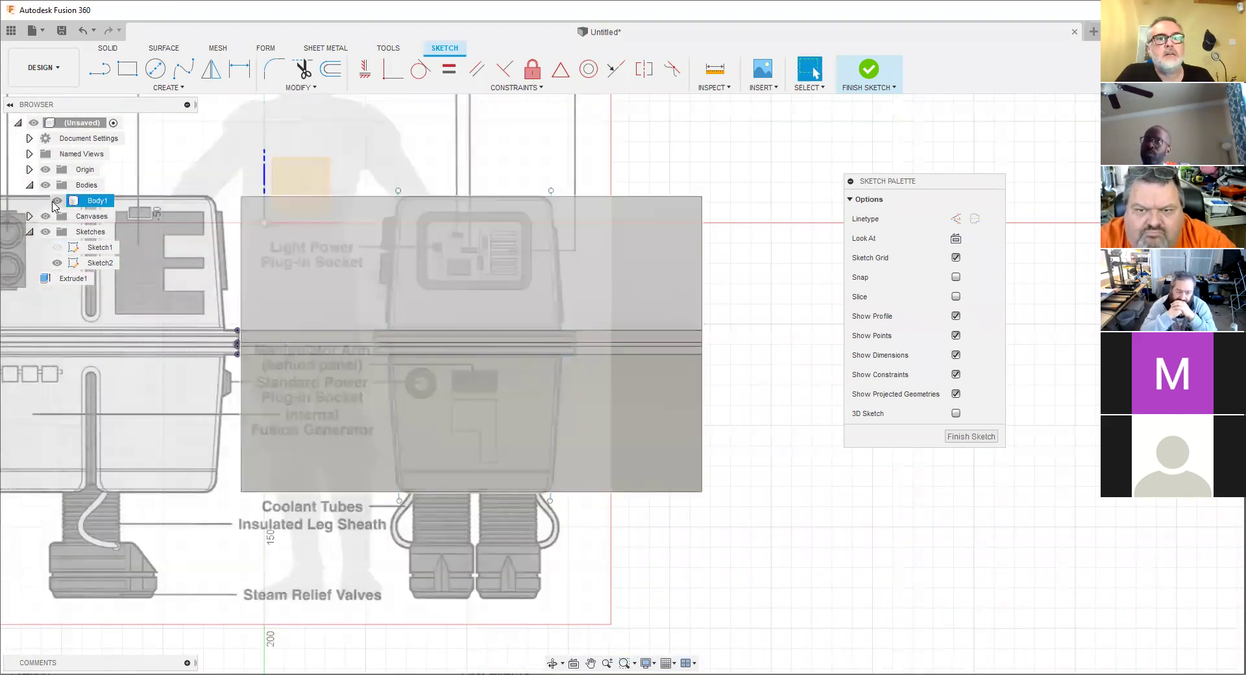
left_click(56, 201)
scroll(516, 231, "up", 3)
scroll(390, 436, "up", 3)
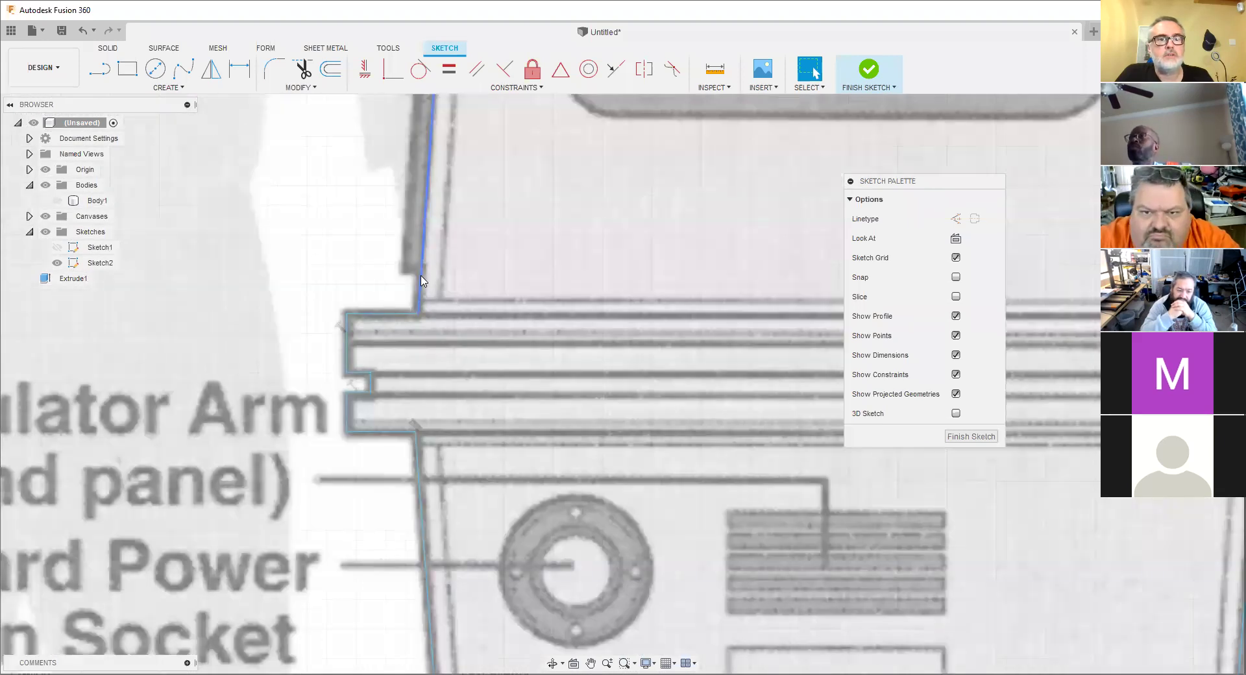
Draw a line joining the upper ends of the front-view outline and a short vertical centre line down from its midpoint.
scroll(532, 348, "down", 5)
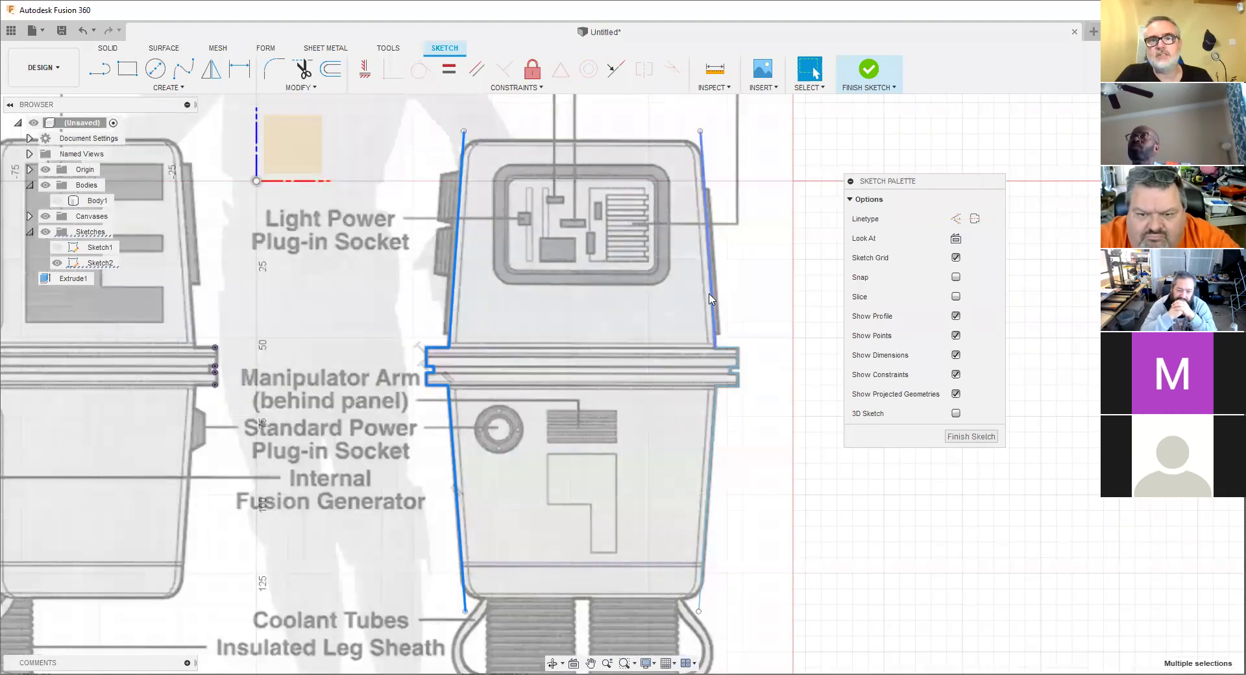
left_click(712, 299)
left_click(741, 258)
middle_click_drag(740, 228, 749, 268)
key("l")
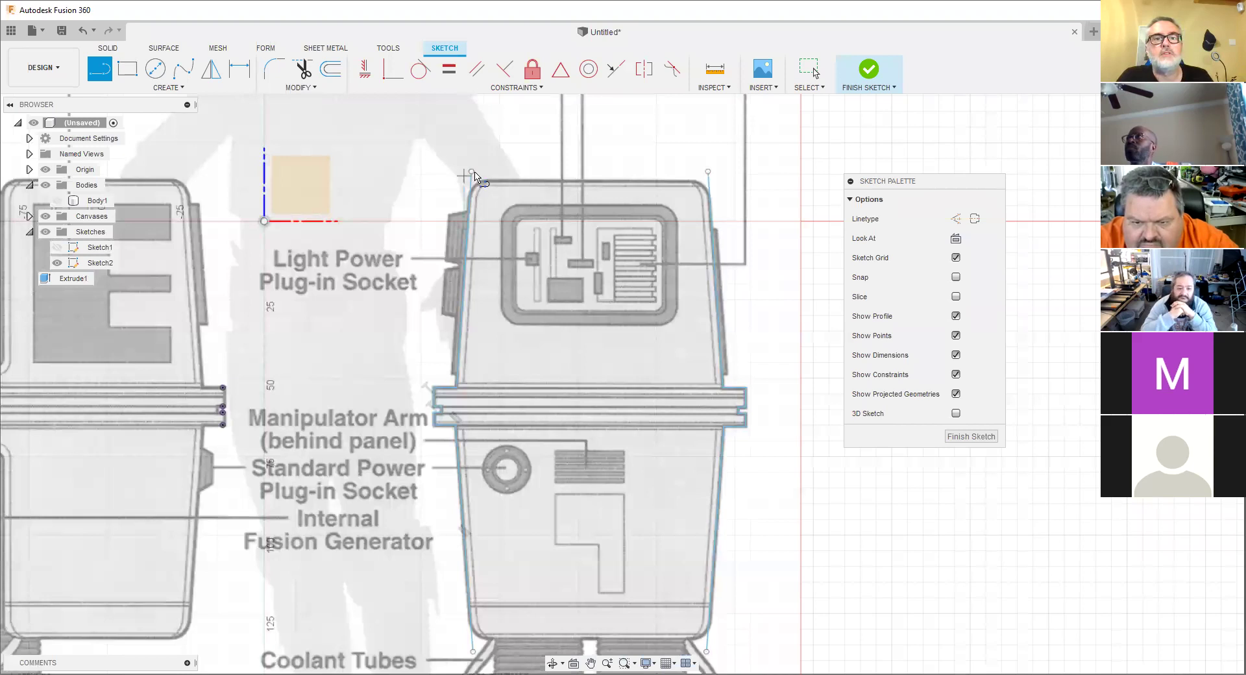
left_click(708, 173)
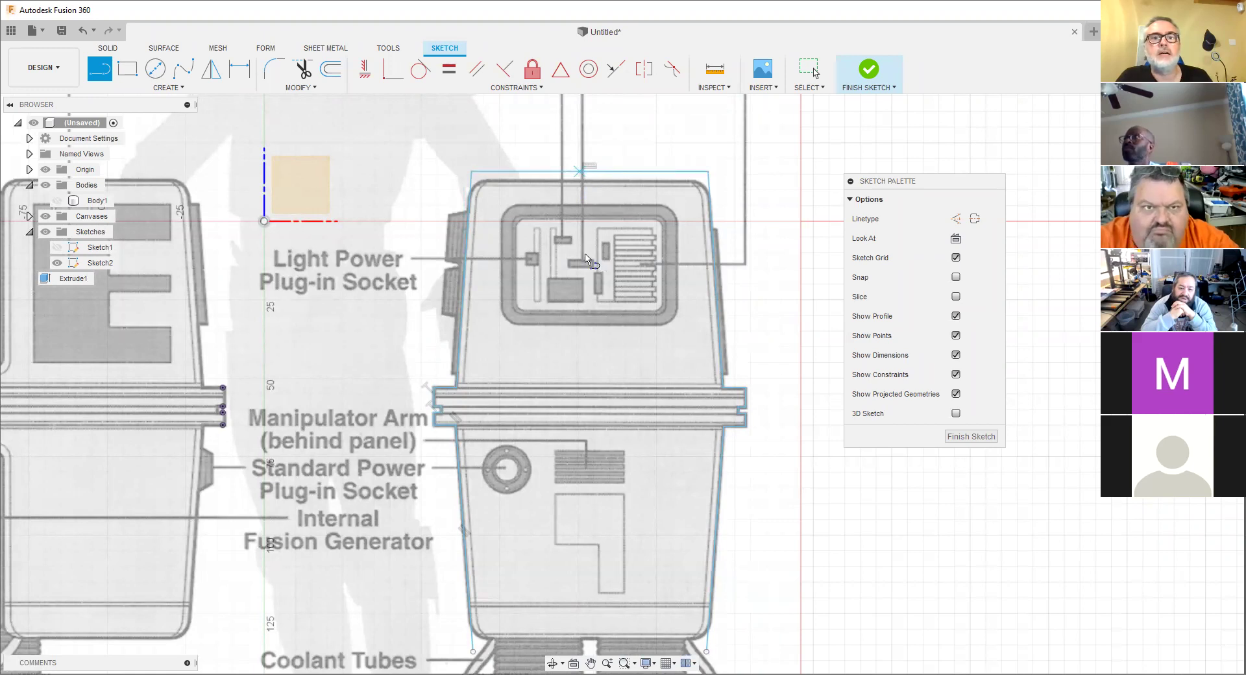
key("Escape")
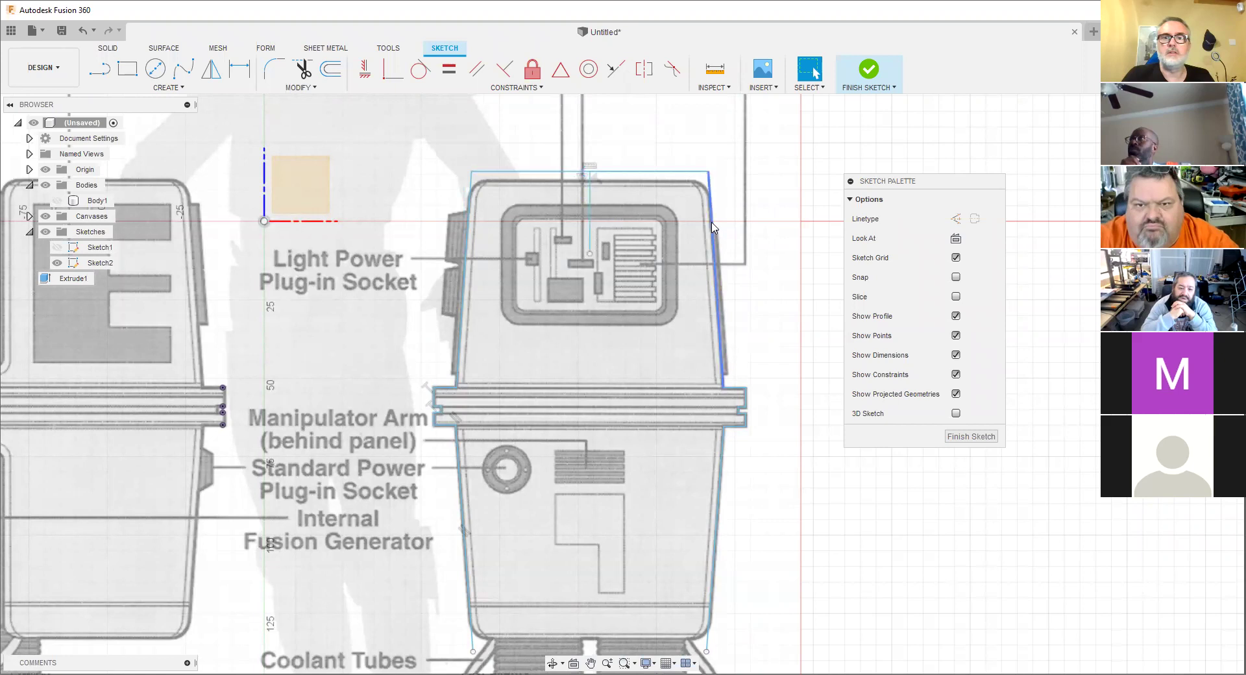
Delete the right-hand side of the front-view outline, including its half of the notched band.
left_click(717, 239)
key("Delete")
double_click(733, 390)
key("Delete")
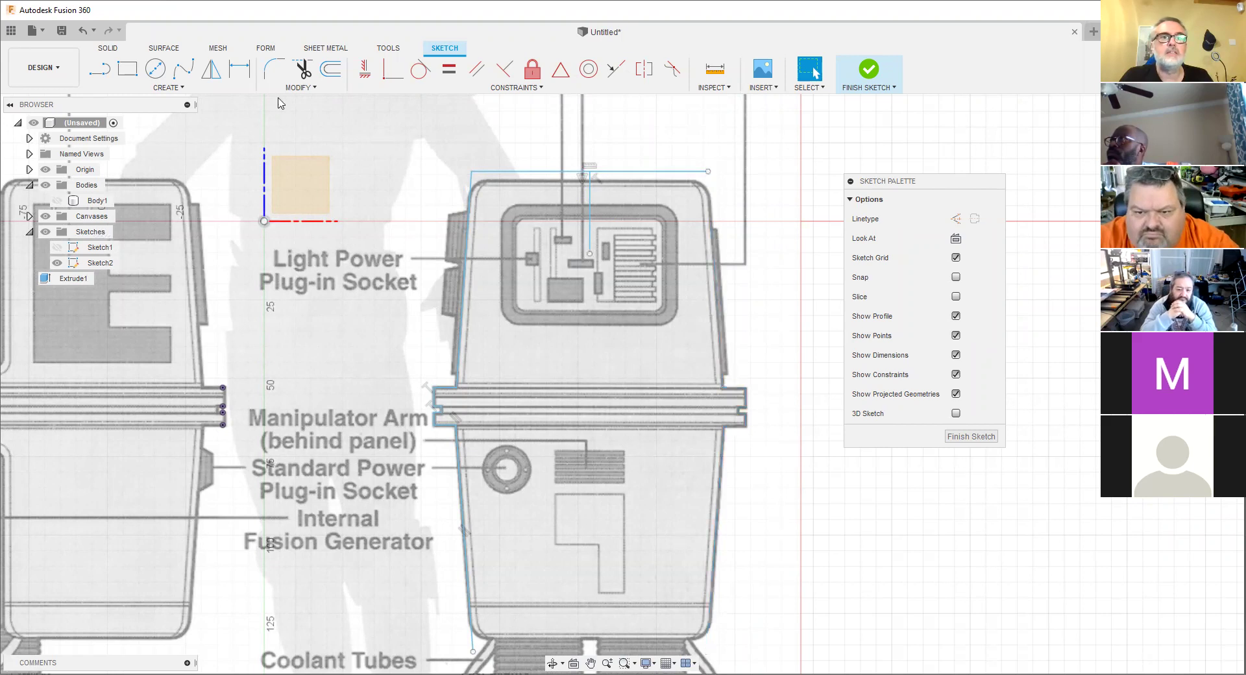
left_click(182, 91)
left_click(124, 271)
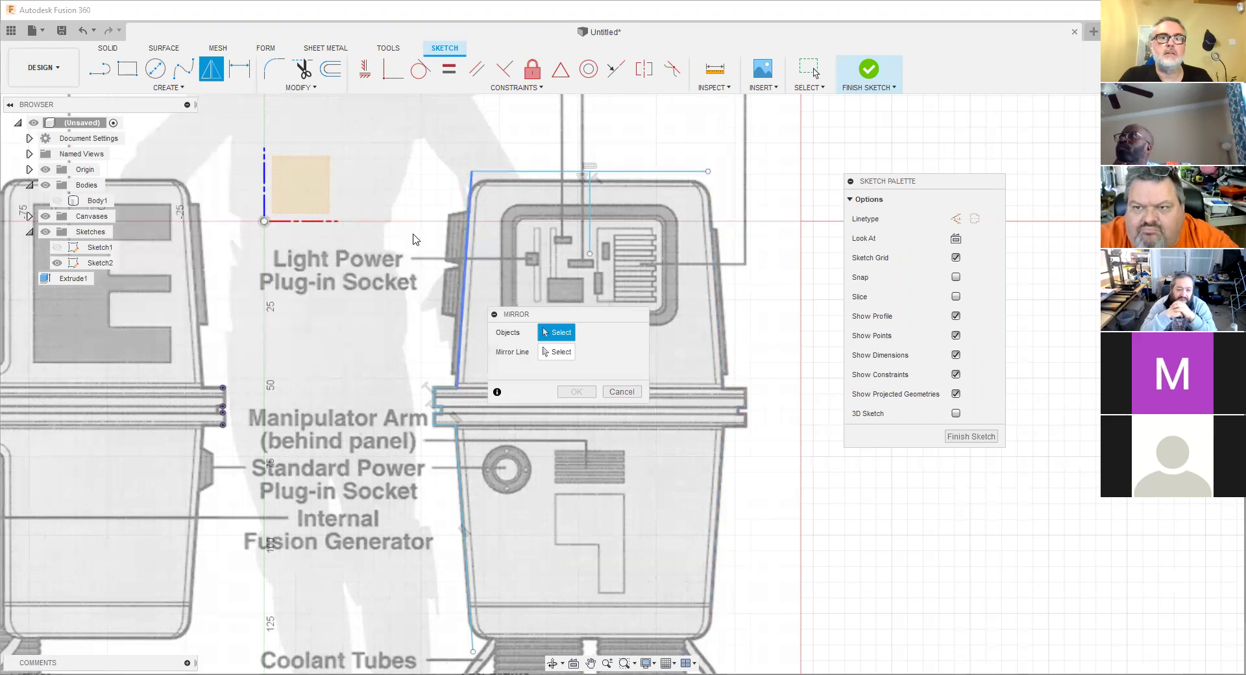
double_click(471, 290)
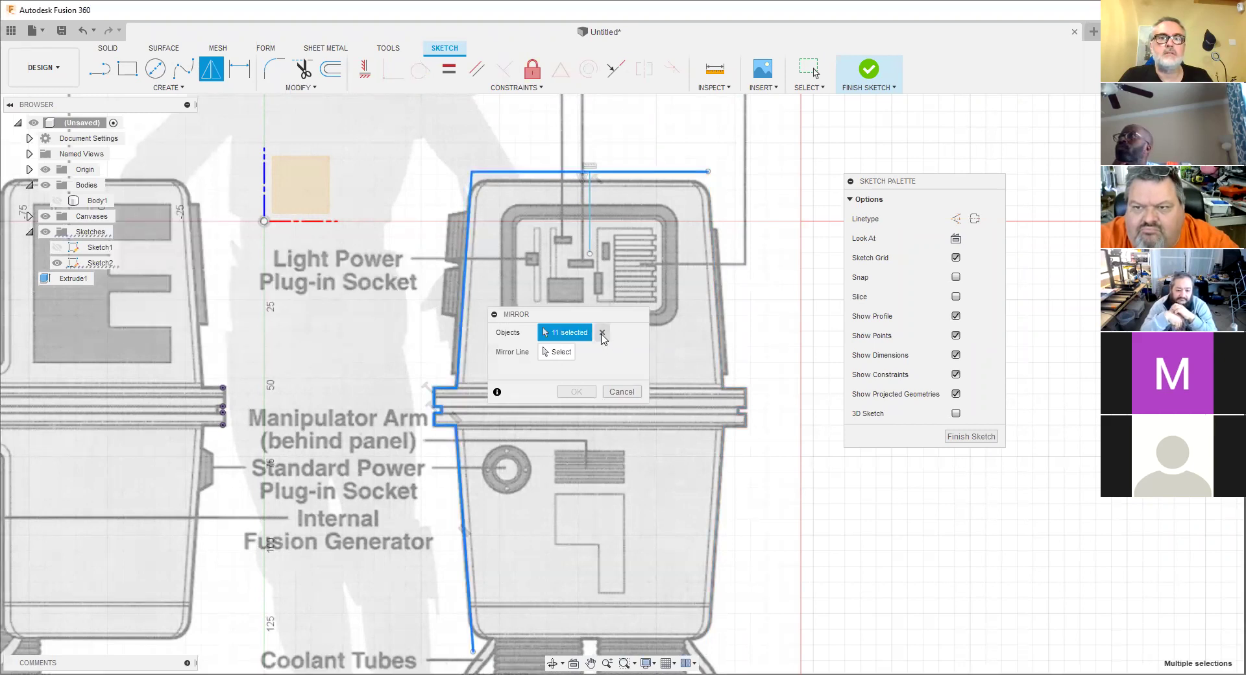
left_click(602, 333)
key("Escape")
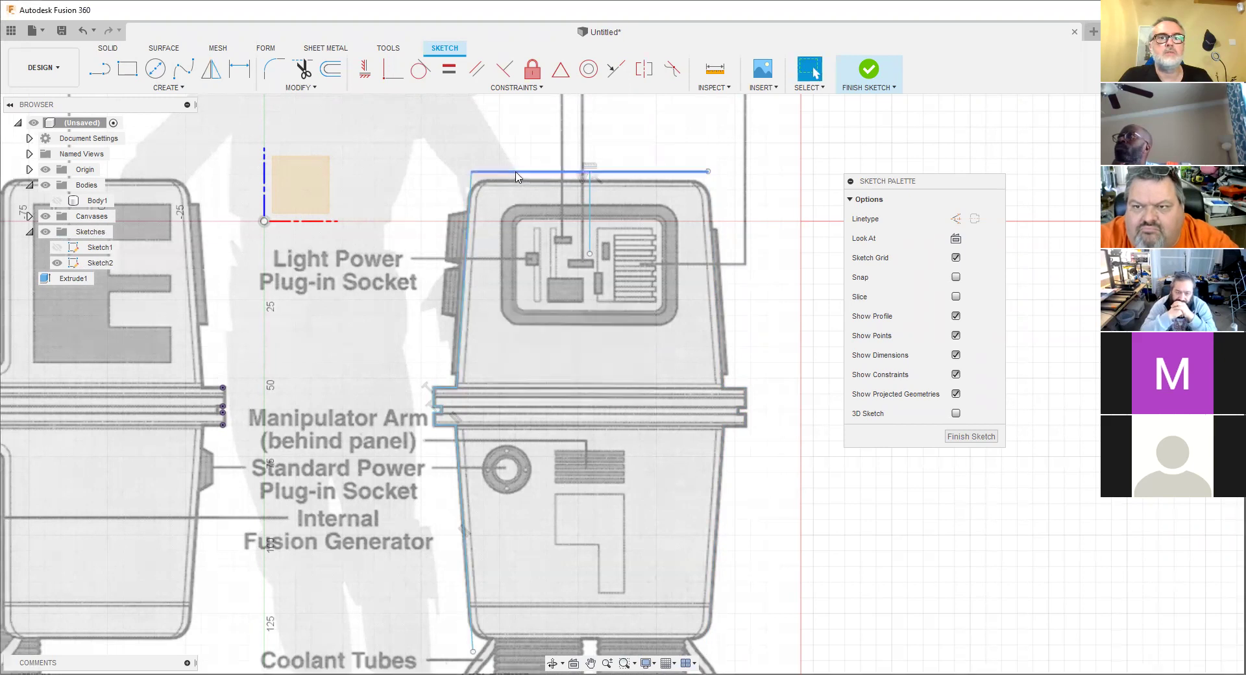
Delete the horizontal top line and mirror the left-hand outline chain, including its band notches, about the vertical centre line.
key("Delete")
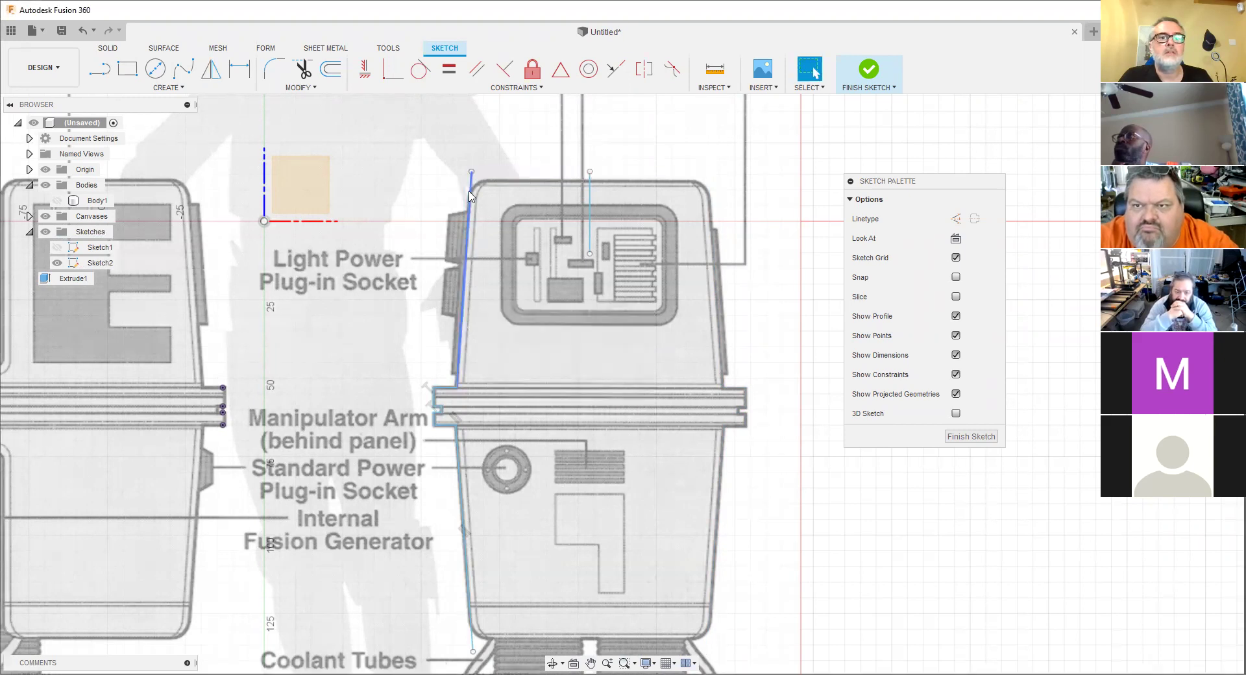
left_click(170, 88)
left_click(138, 276)
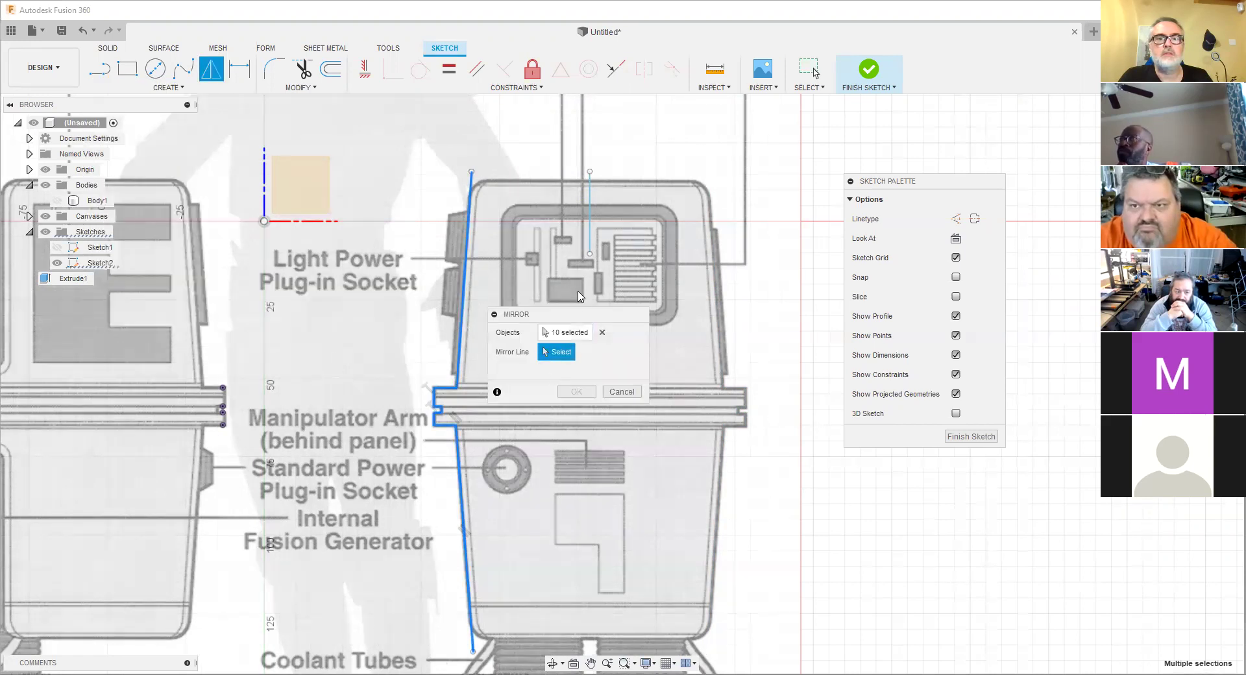
left_click(591, 245)
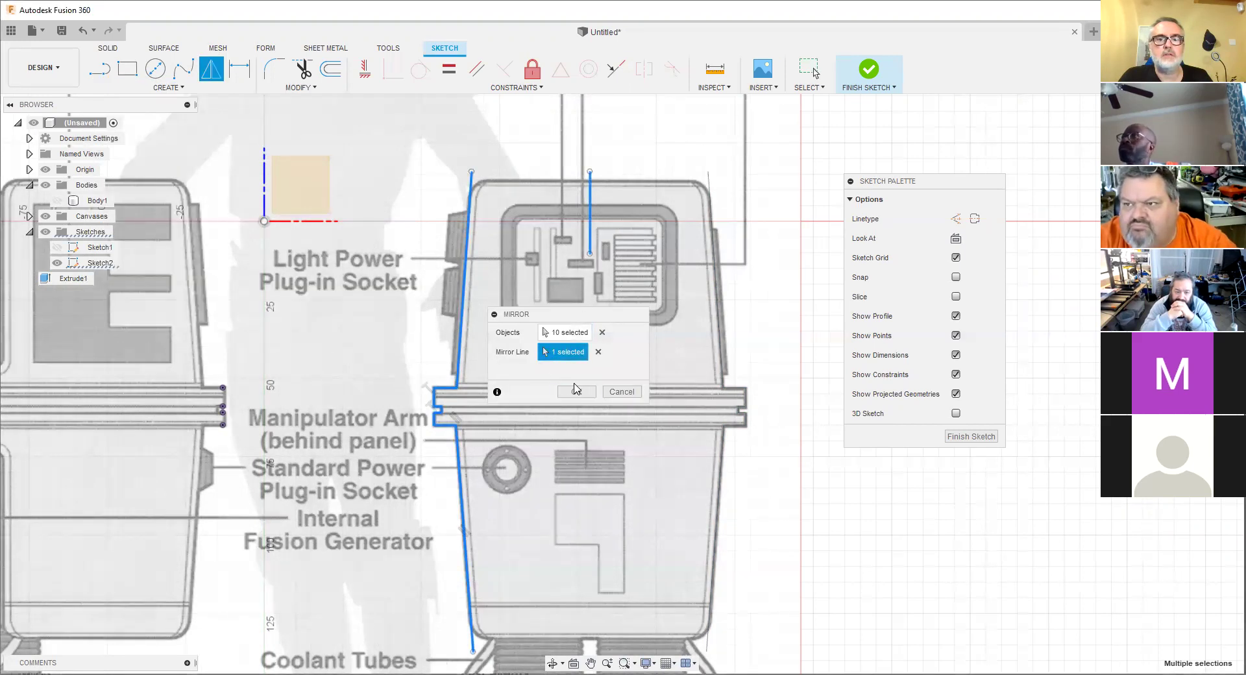
left_click(572, 392)
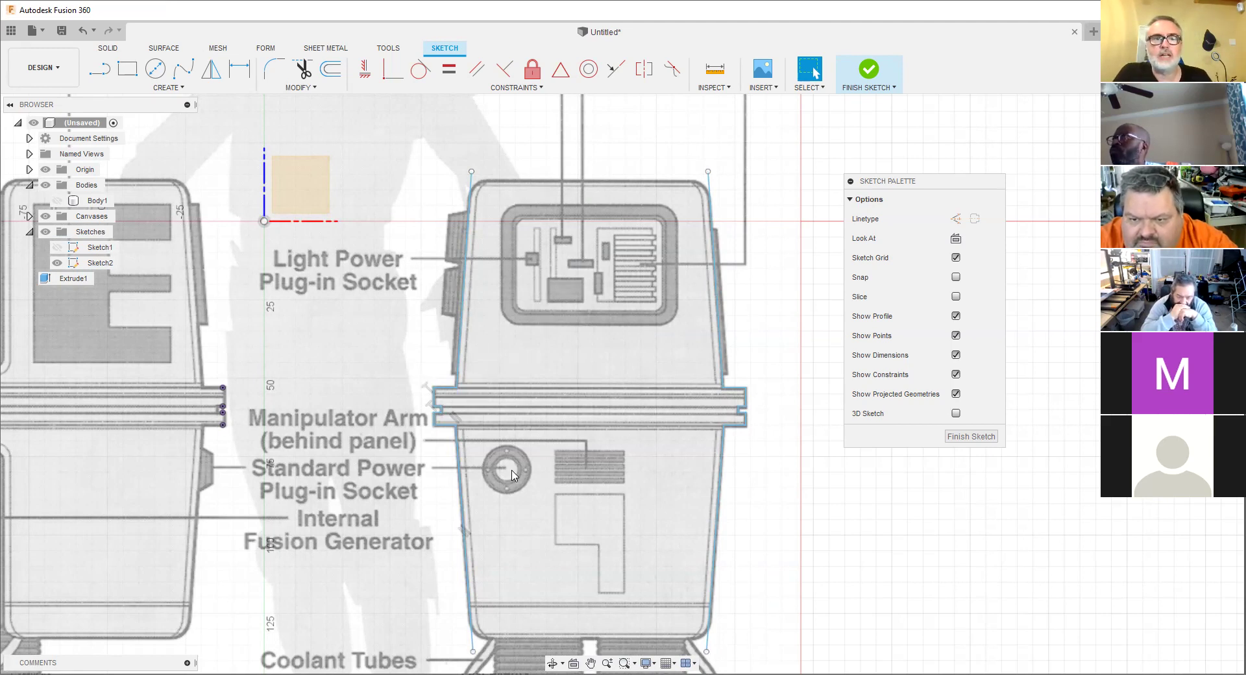
Show Body1, finish the sketch and split Body1 with both Sketch2 side outlines as extended splitting tools.
left_click(57, 200)
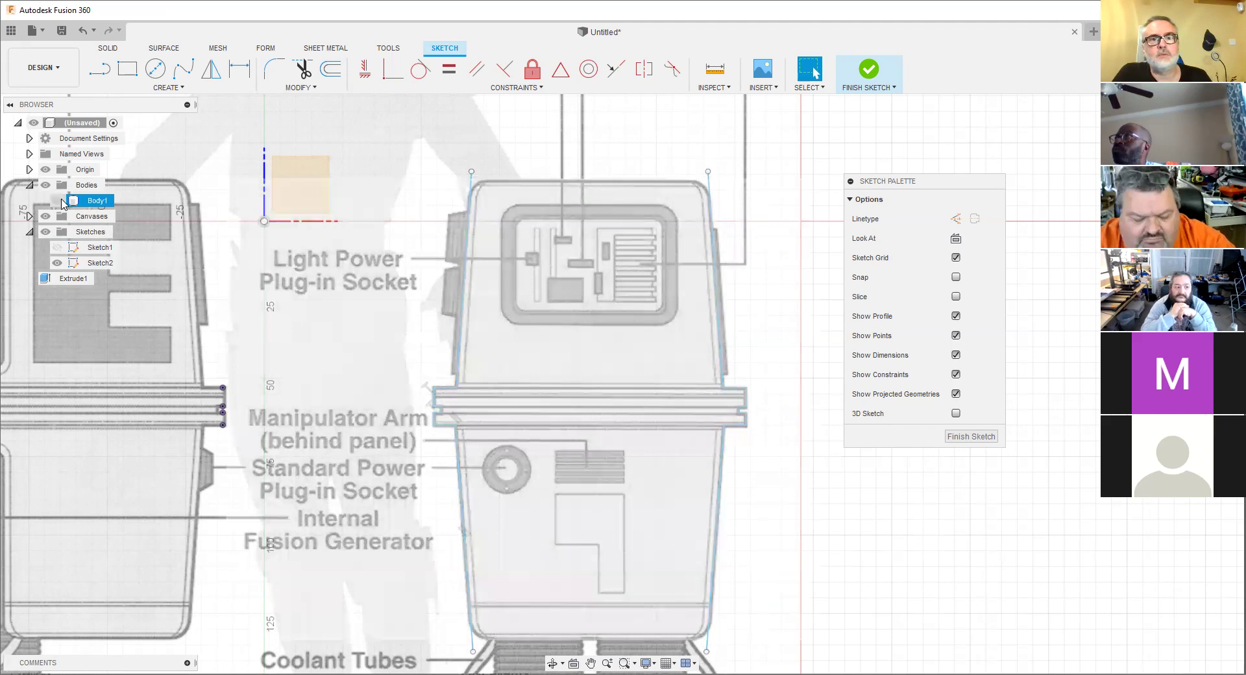
scroll(459, 318, "down", 2)
middle_click_drag(459, 318, 538, 330, "shift")
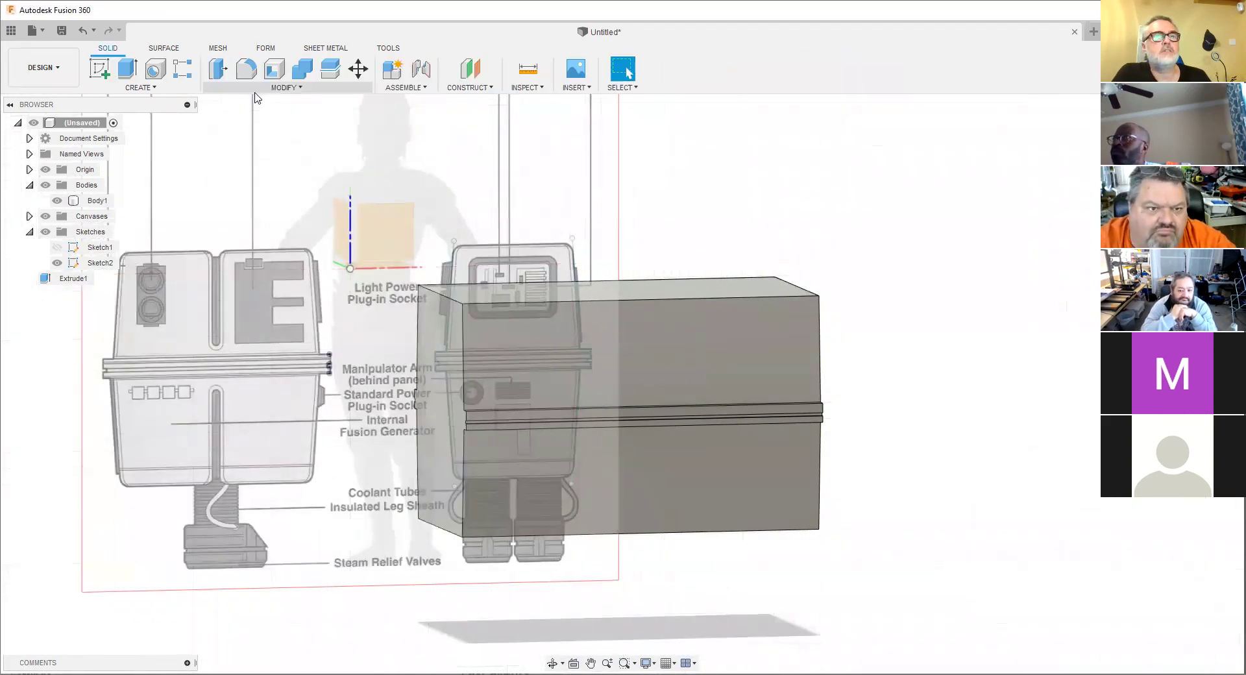
left_click(276, 87)
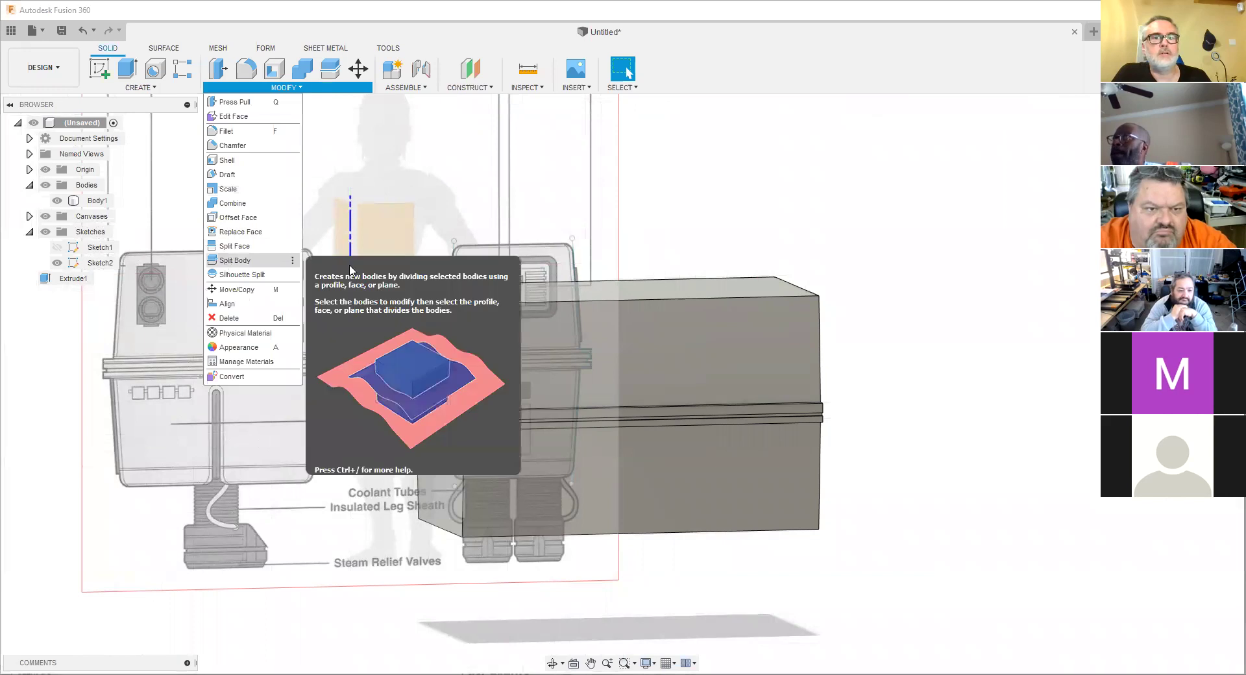
left_click(585, 356)
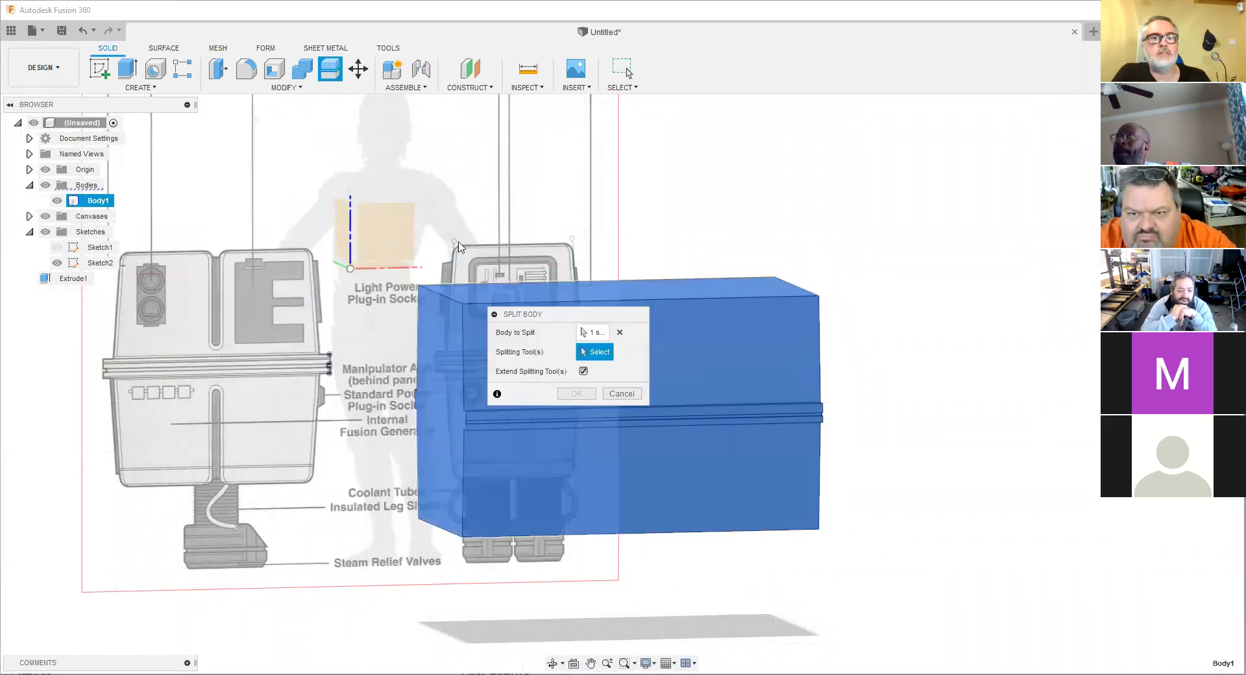
left_click(454, 261)
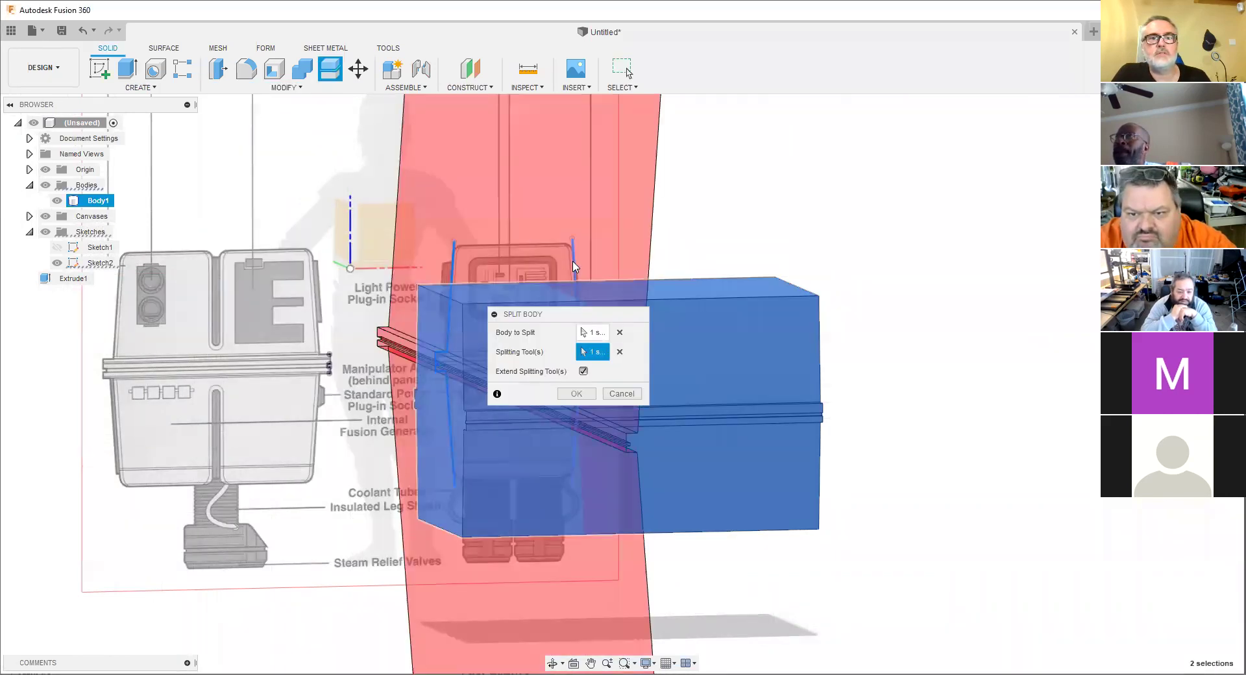
left_click(574, 259)
middle_click_drag(834, 214, 805, 201, "shift")
middle_click_drag(670, 388, 654, 365, "shift")
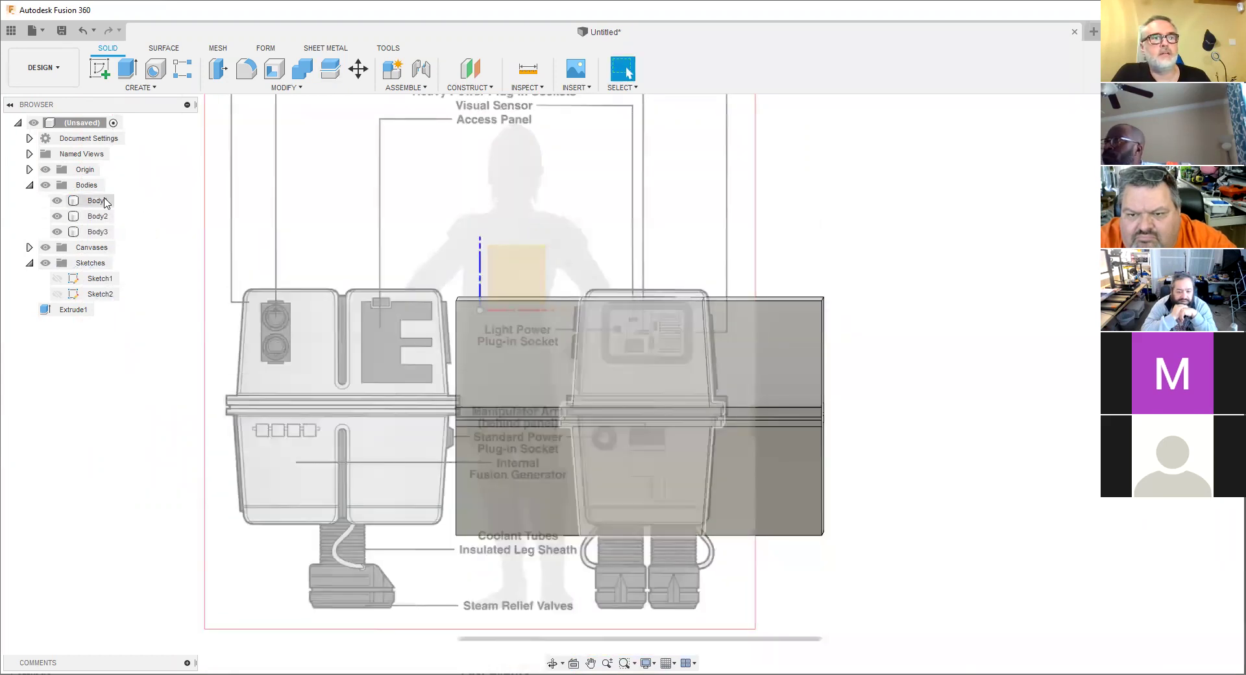
Identify the three split bodies and hide Body2 and Body3 so only the droid-shaped Body1 remains.
middle_click_drag(591, 373, 599, 421, "shift")
left_click(98, 201)
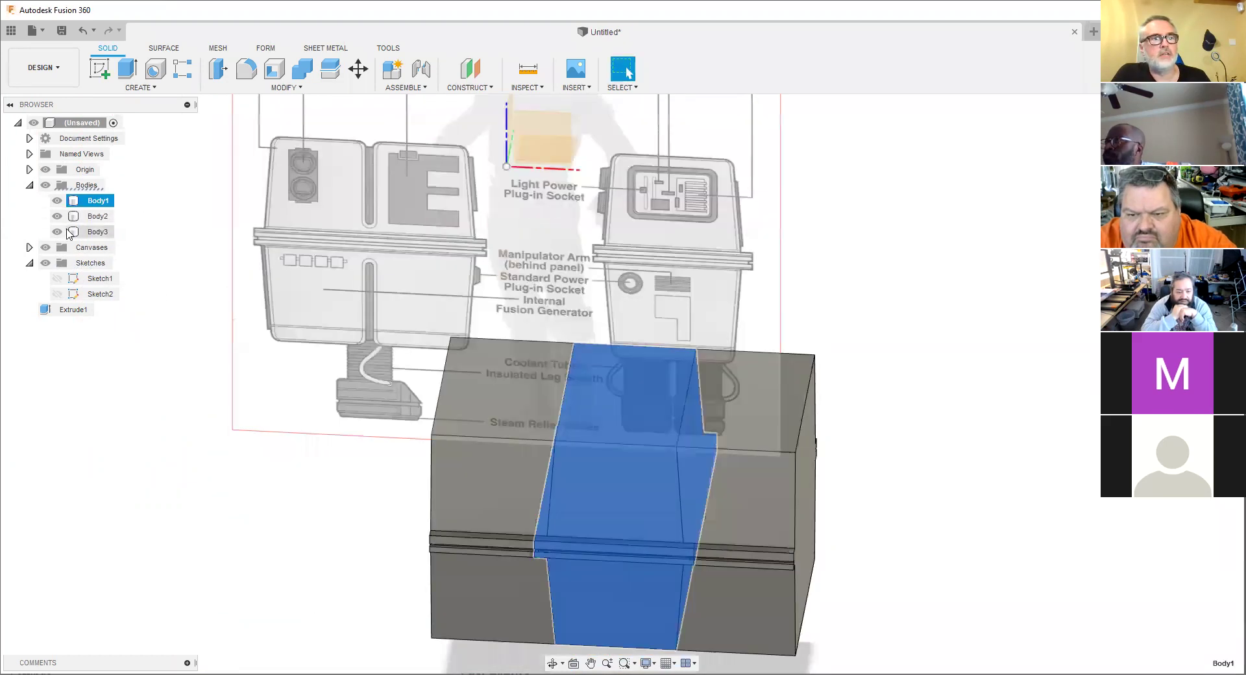
left_click(92, 233)
left_click(58, 217)
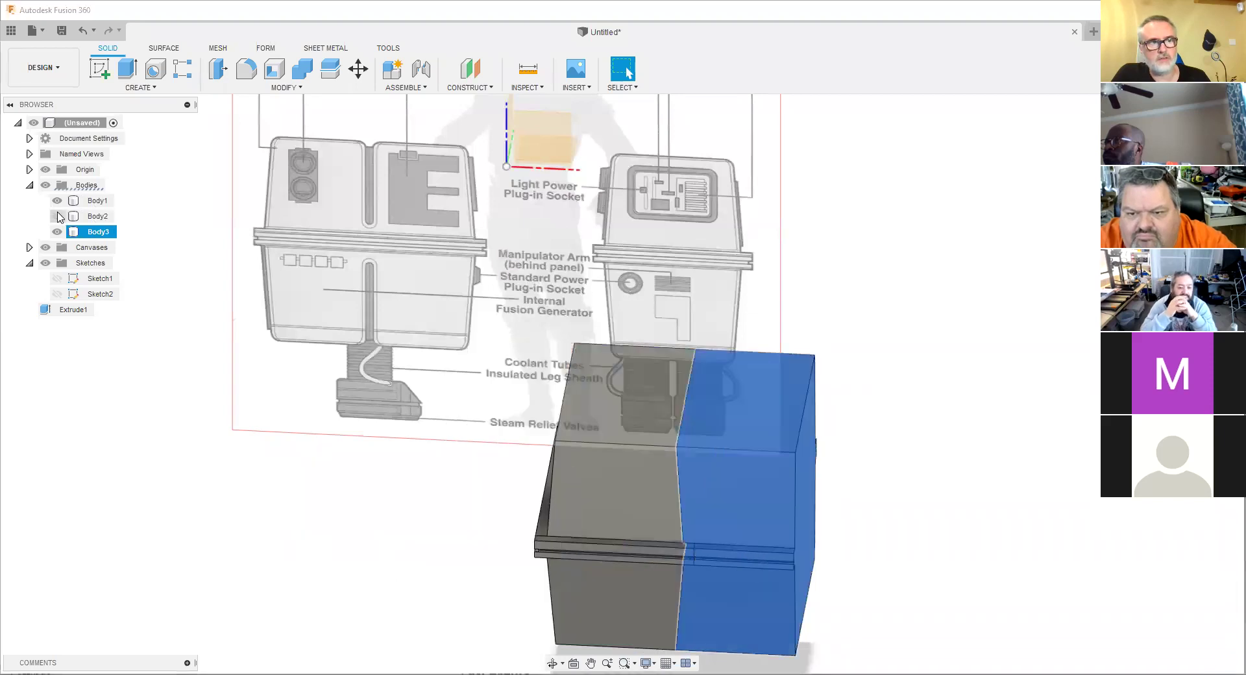
left_click(57, 232)
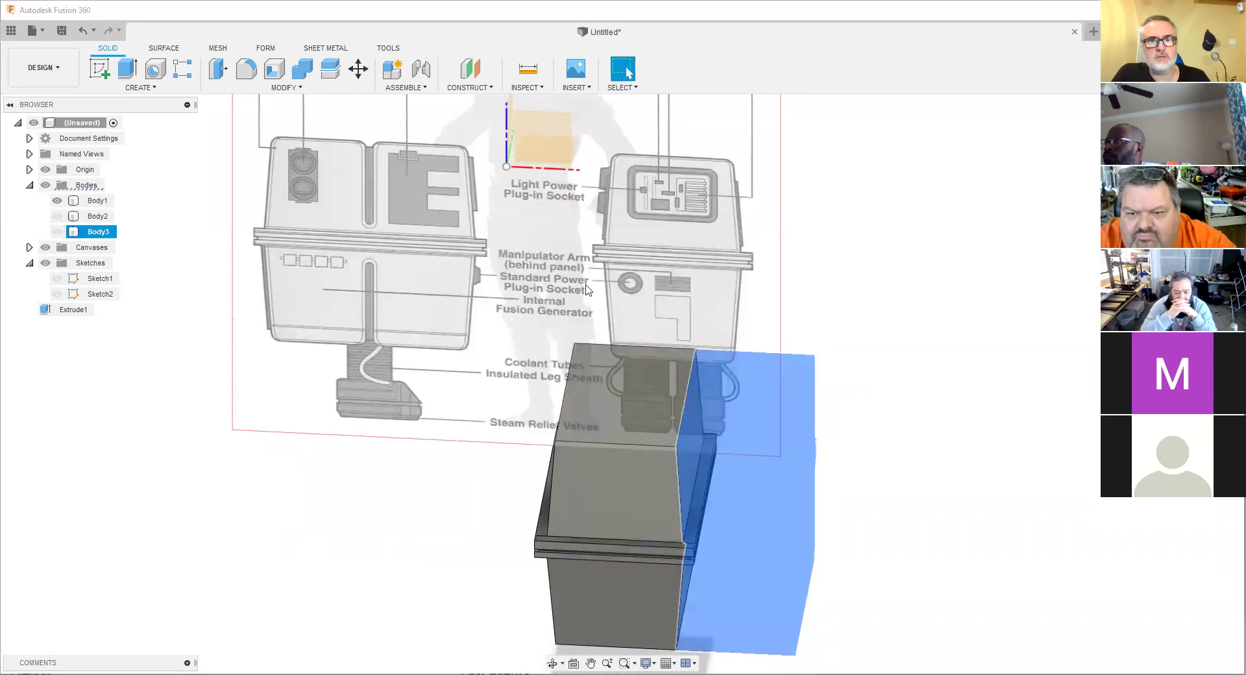
left_click(823, 284)
middle_click_drag(823, 284, 834, 240, "shift")
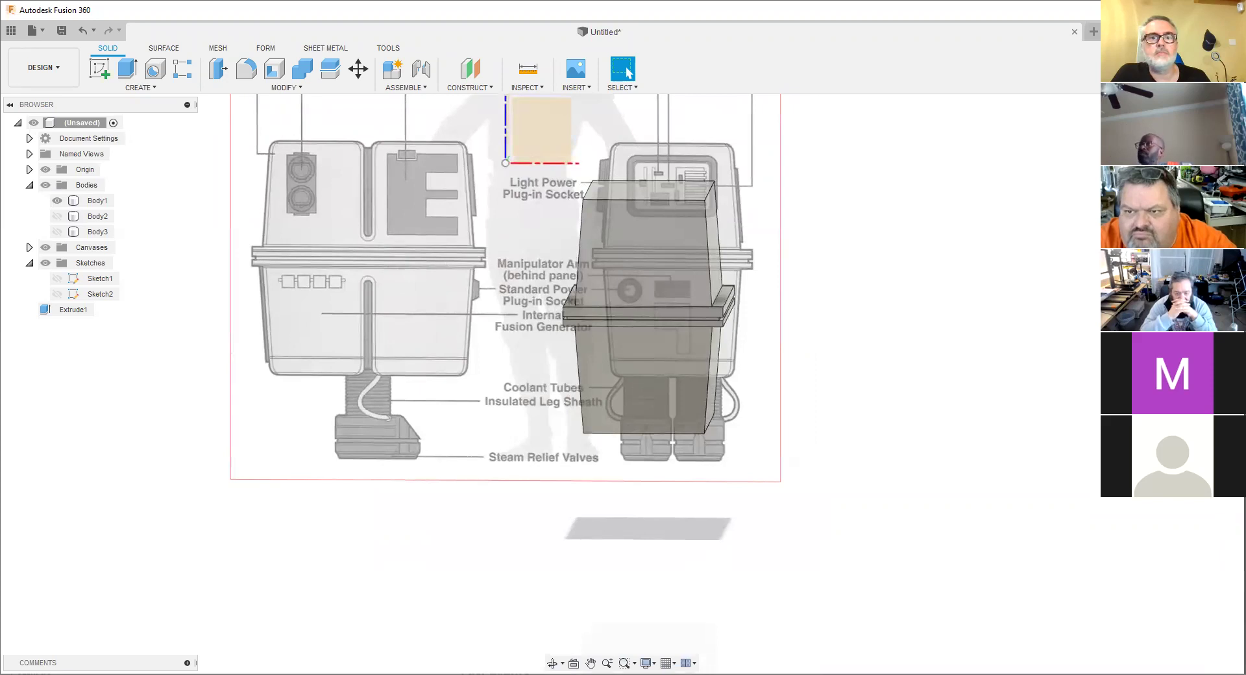
Measure the angle between the two adjoining faces on the floor of Body1's band groove at the corner.
scroll(585, 312, "up", 5)
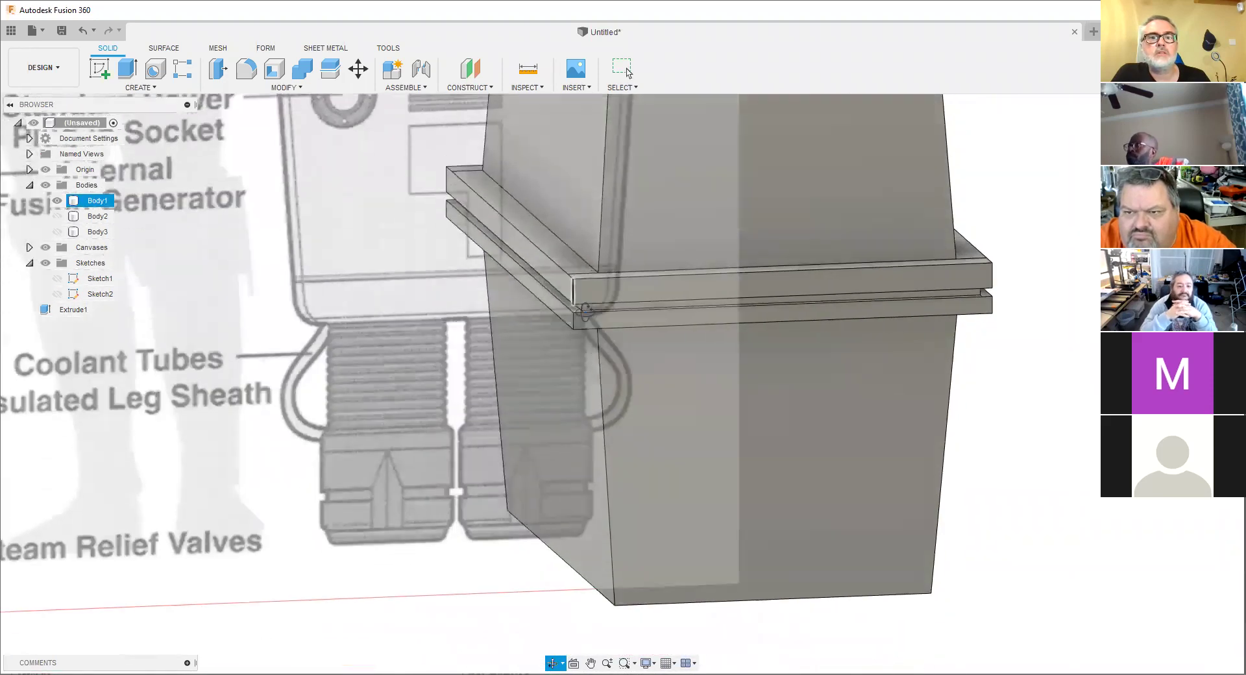
scroll(586, 311, "up", 10)
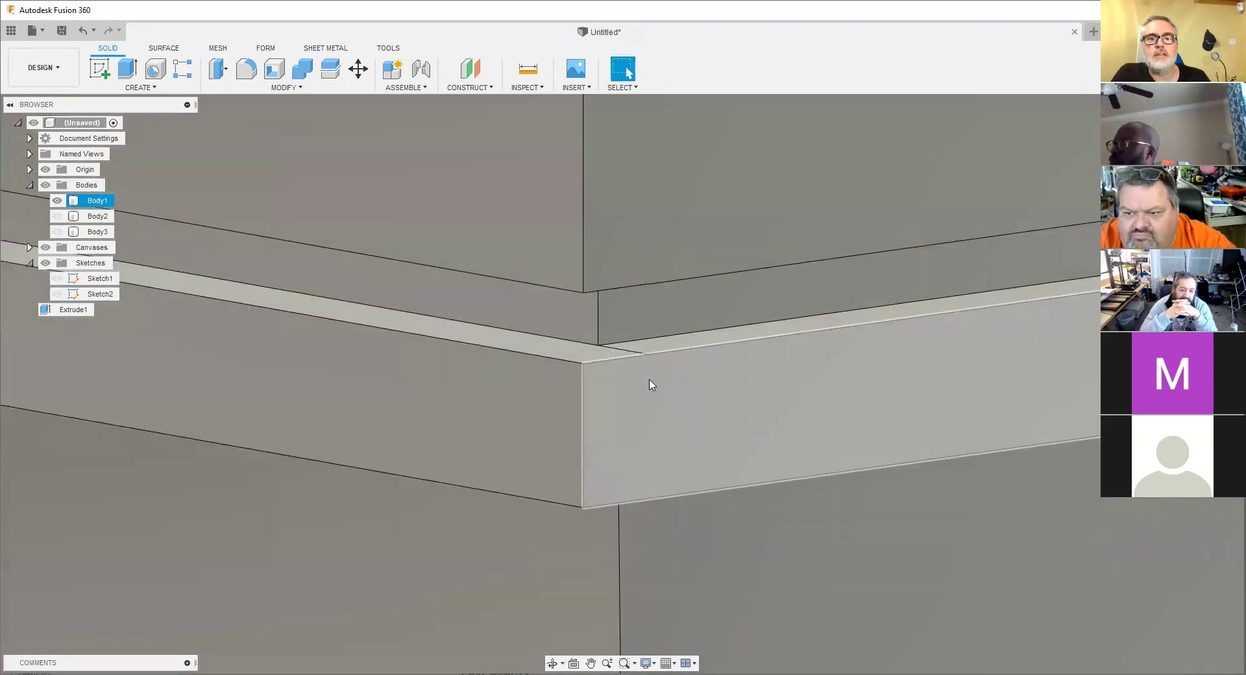
middle_click_drag(652, 384, 546, 338, "shift")
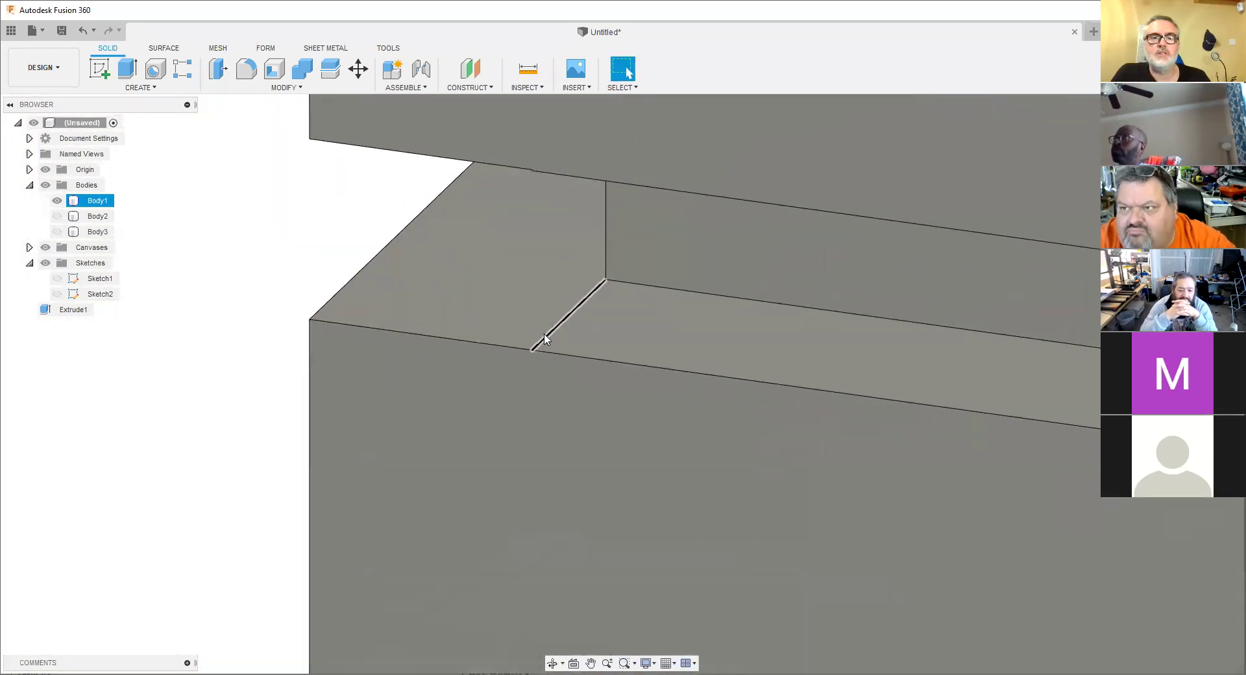
scroll(545, 339, "up", 8)
middle_click_drag(484, 367, 512, 405, "shift")
scroll(571, 355, "down", 3)
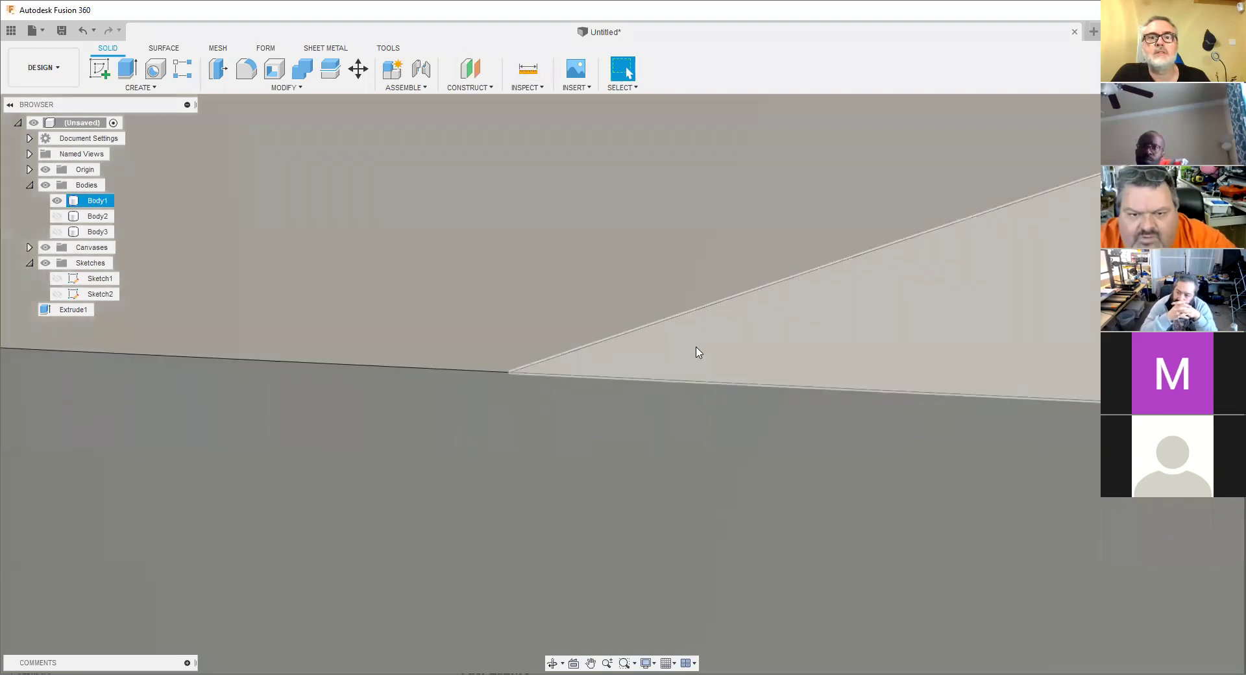
left_click(597, 307)
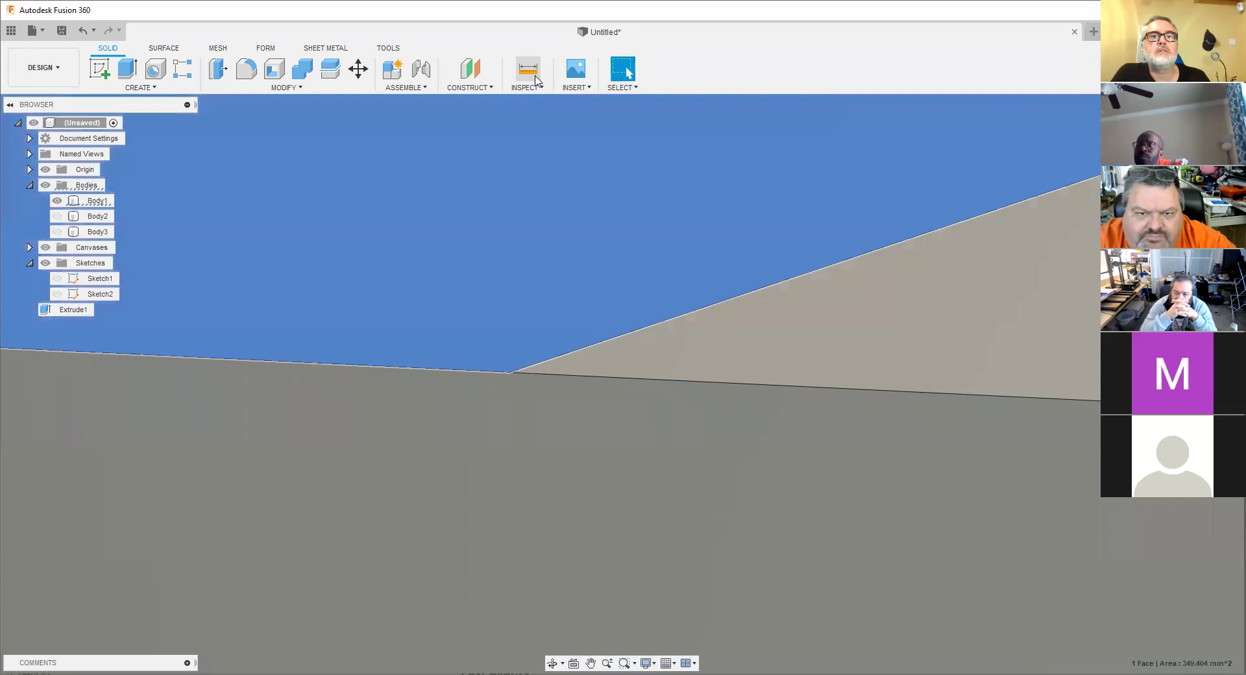
key("i")
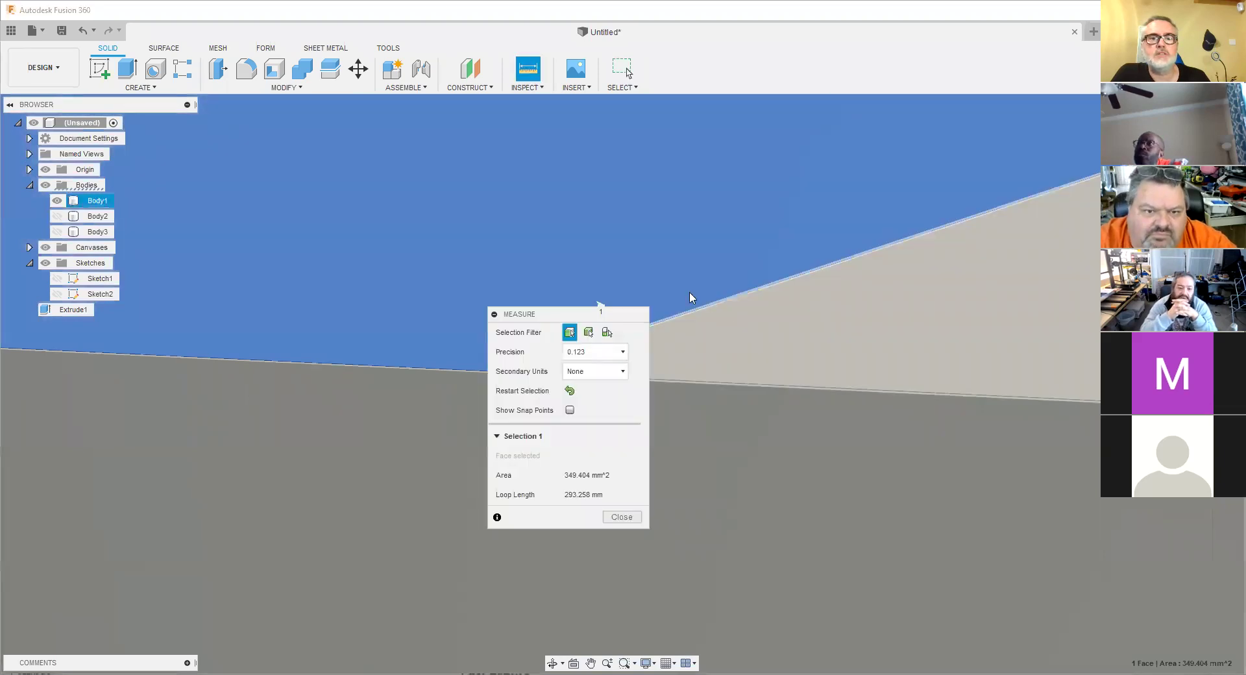
left_click(737, 331)
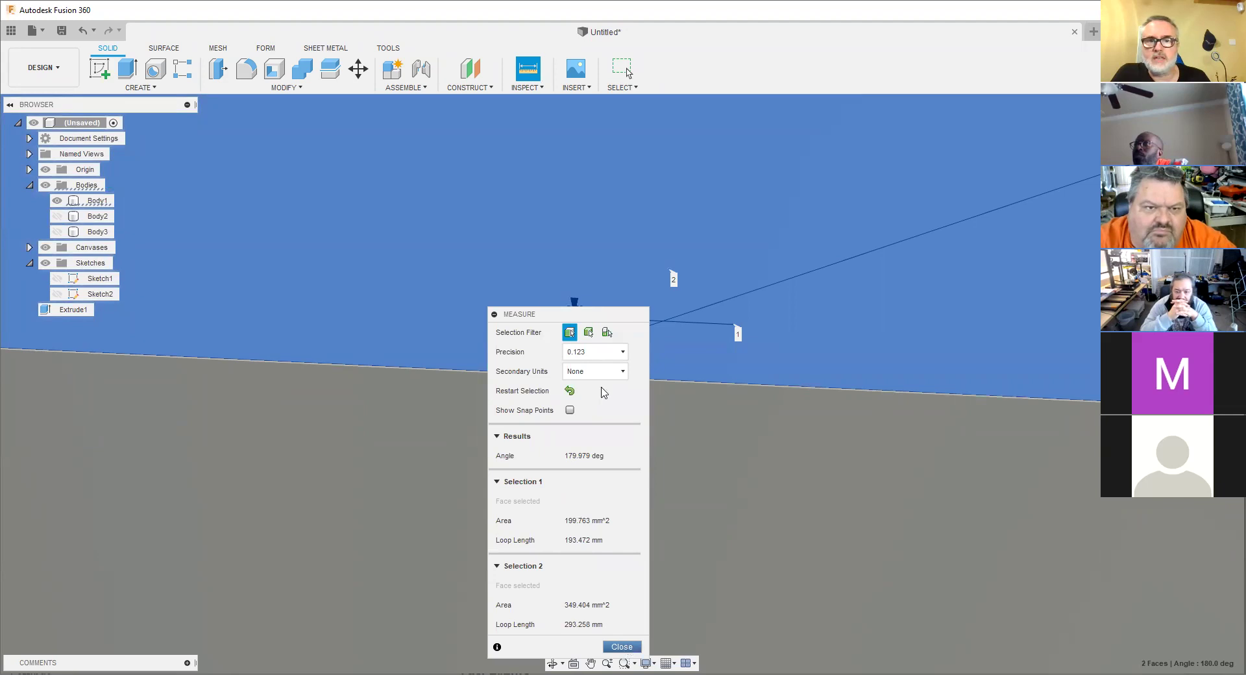
key("Escape")
Try to delete the wide ledge face on top of Body1's band, and undo the deletion.
scroll(598, 388, "up", 5)
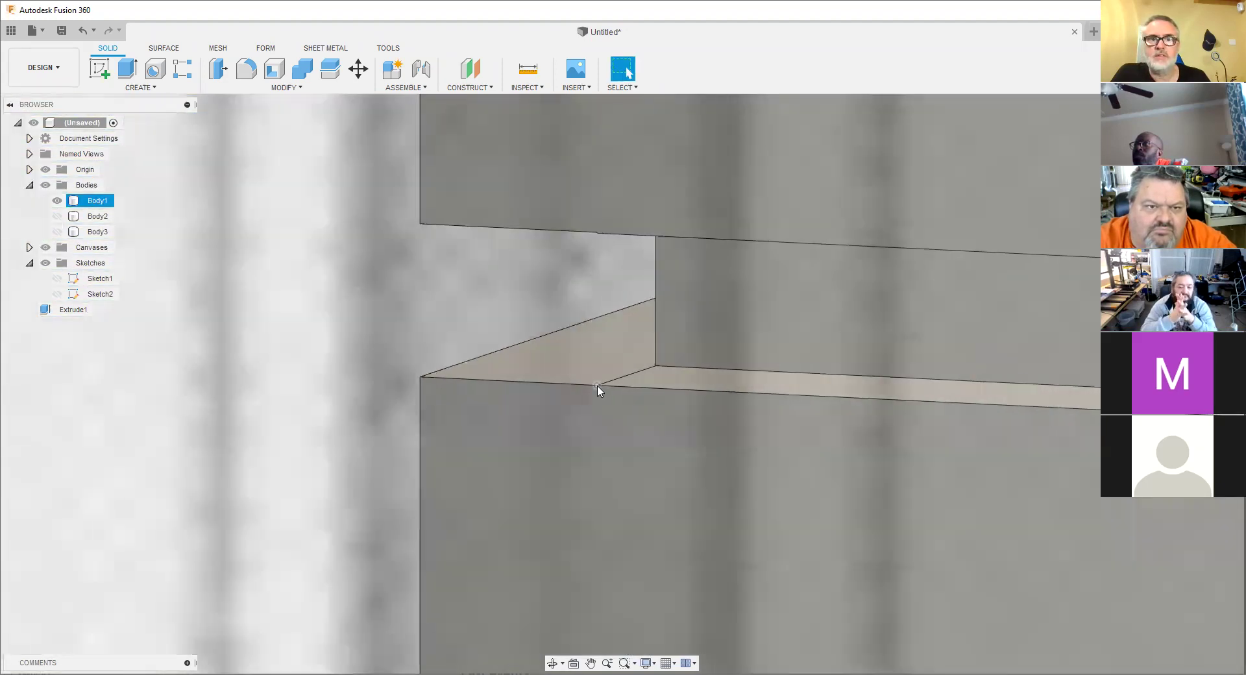
scroll(598, 388, "down", 5)
middle_click_drag(612, 409, 415, 324, "shift")
scroll(324, 235, "up", 4)
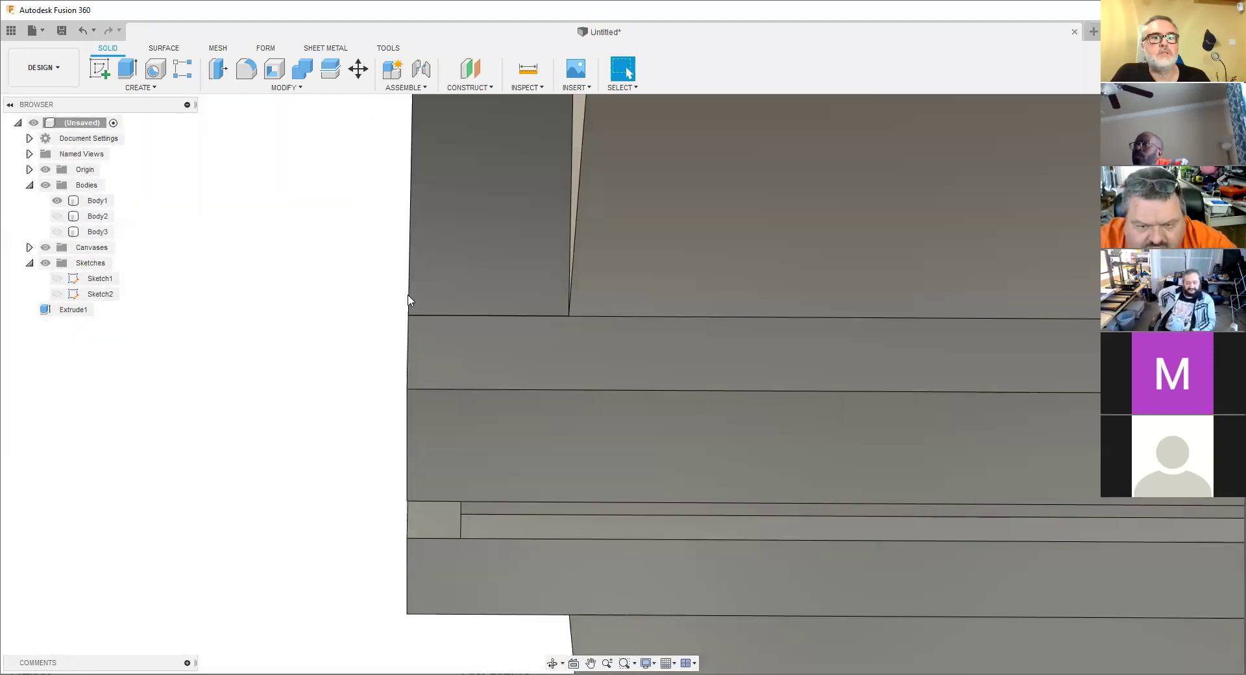
scroll(408, 296, "up", 3)
middle_click_drag(478, 355, 661, 353, "shift")
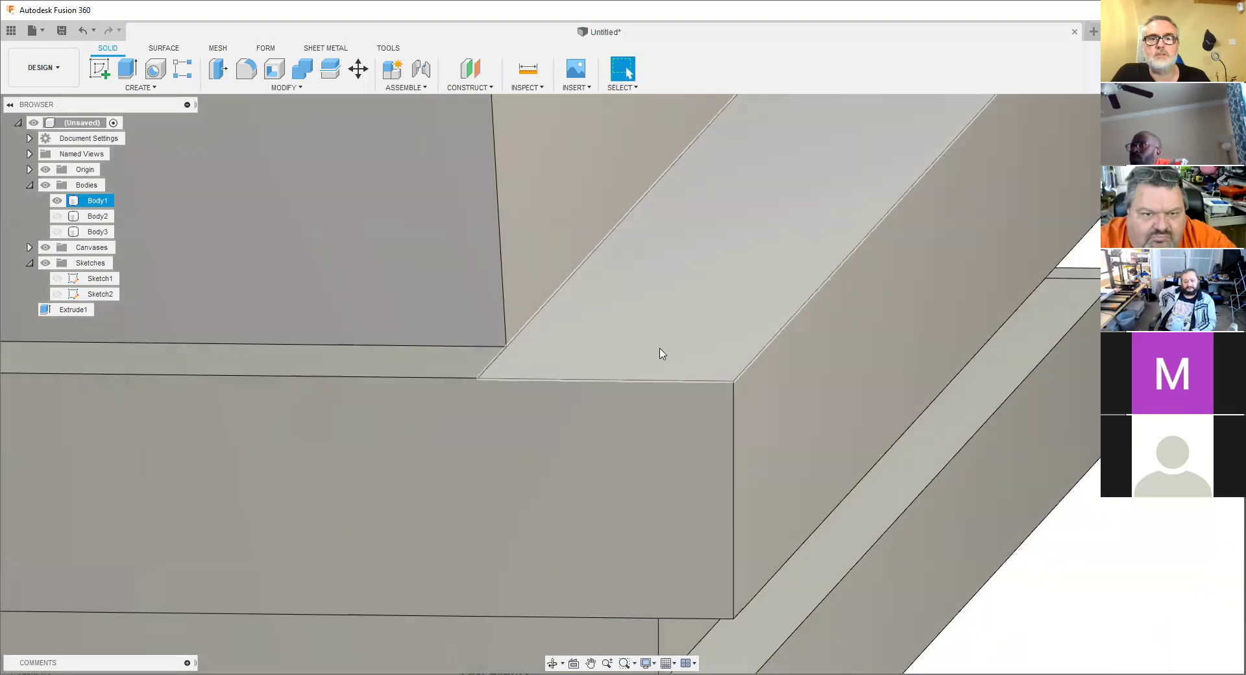
left_click(598, 323)
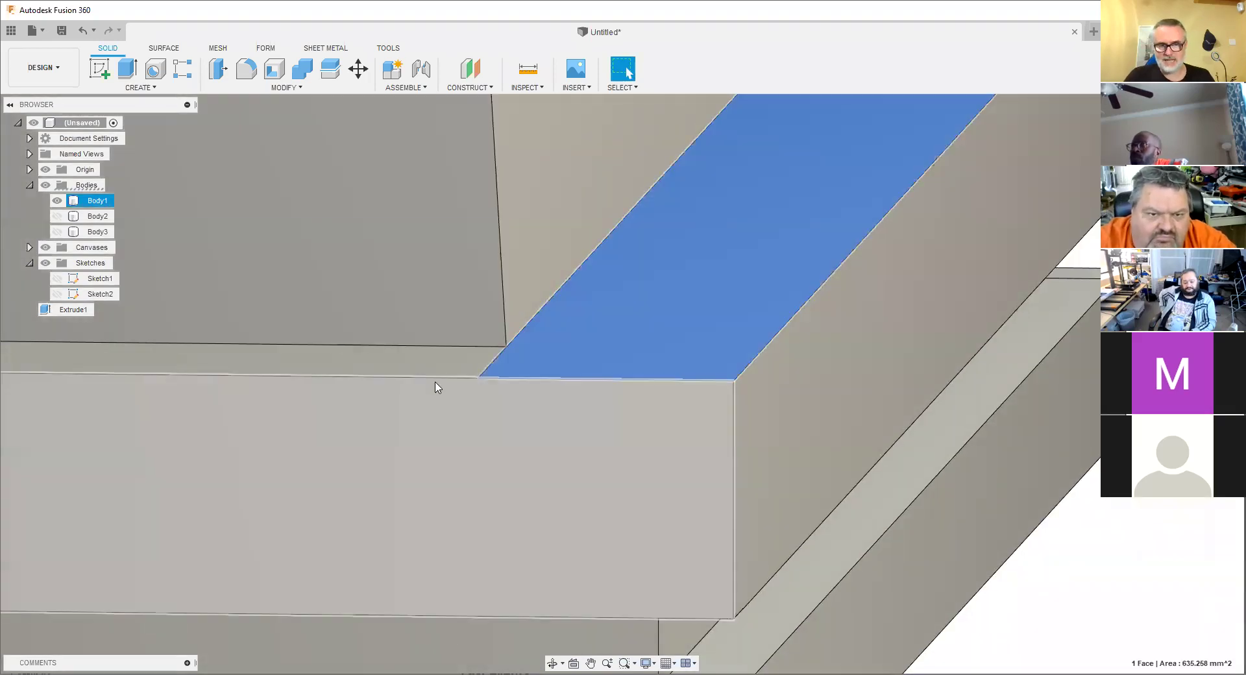
key("Delete")
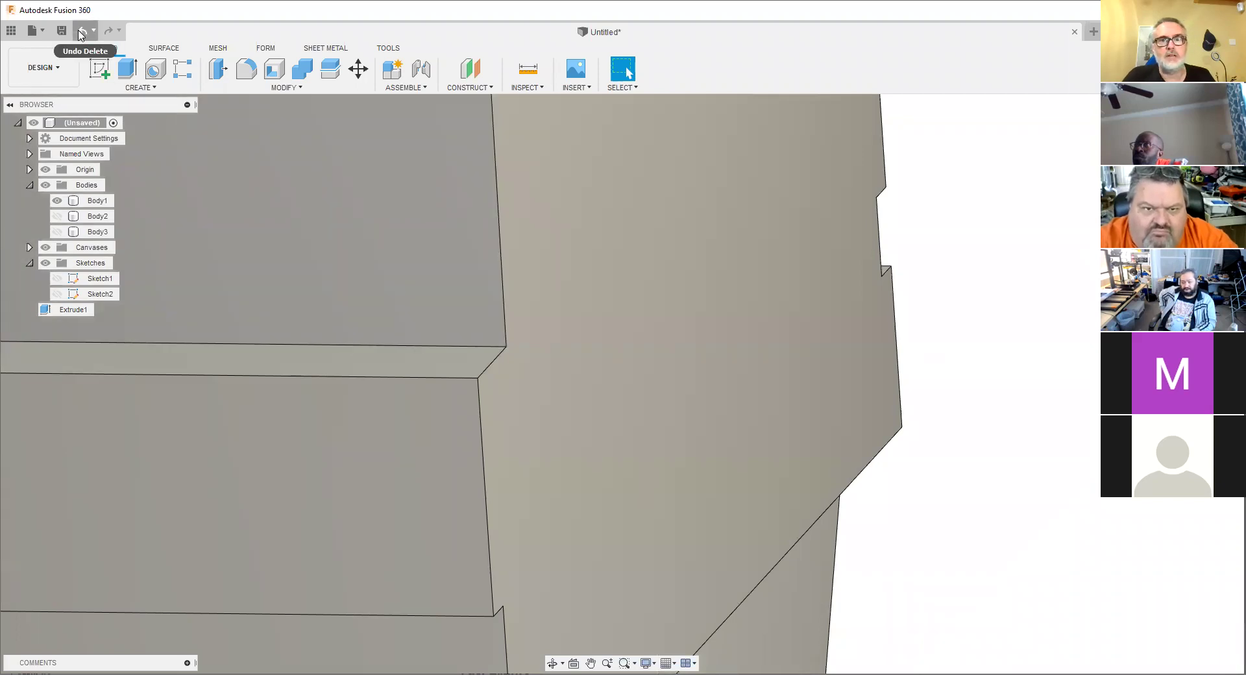
left_click(82, 31)
Delete the narrow ledge face along the upper edge of Body1's band.
left_click(451, 368)
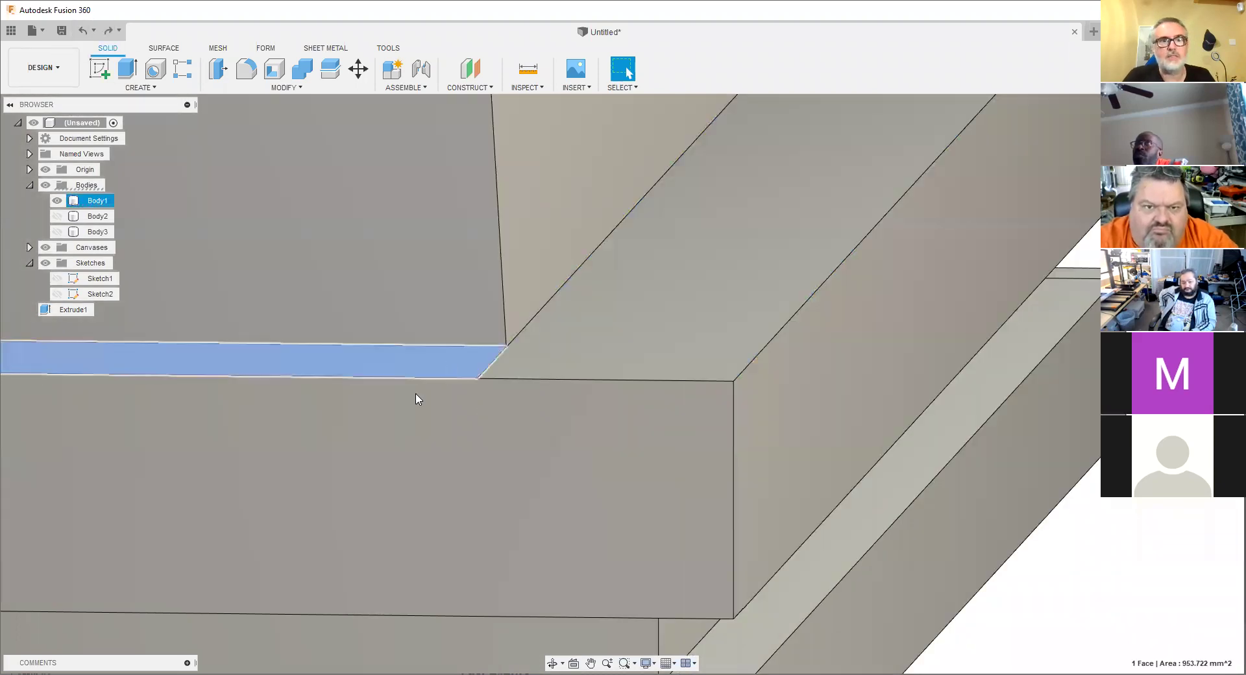
key("Delete")
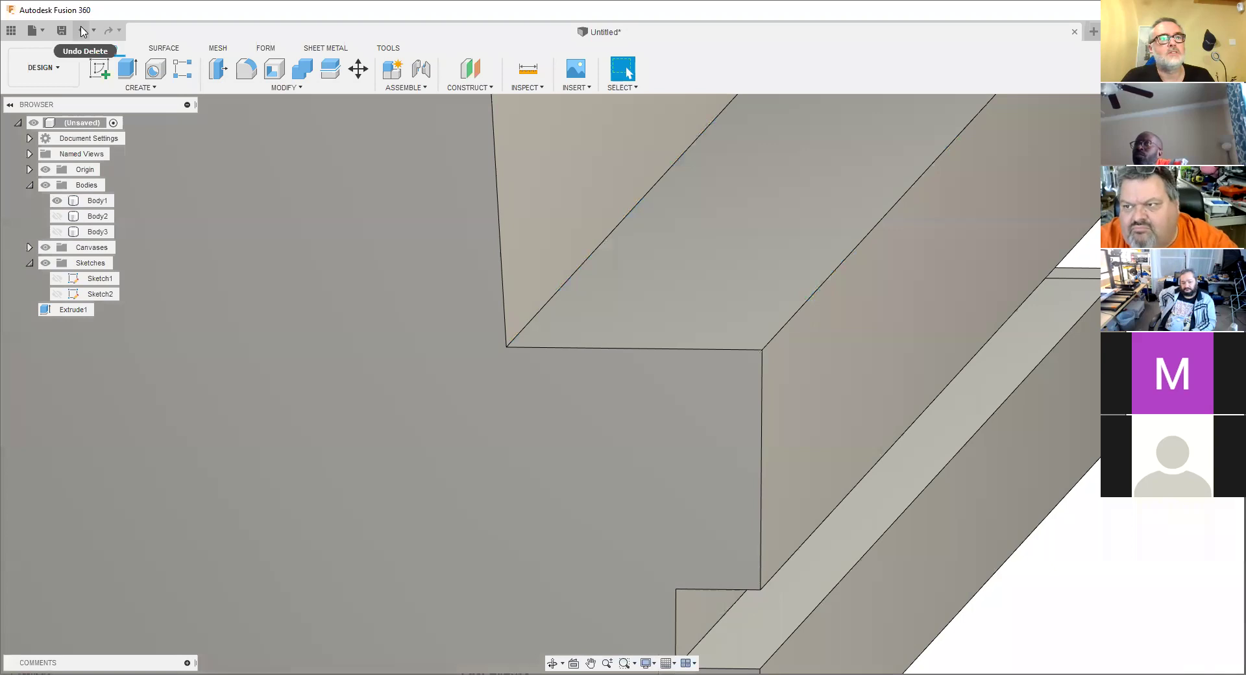
Undo the last face deletion and examine the groove corner and underside of Body1's band.
left_click(83, 31)
middle_click_drag(554, 244, 469, 262, "shift")
scroll(477, 281, "down", 4)
scroll(561, 314, "up", 3)
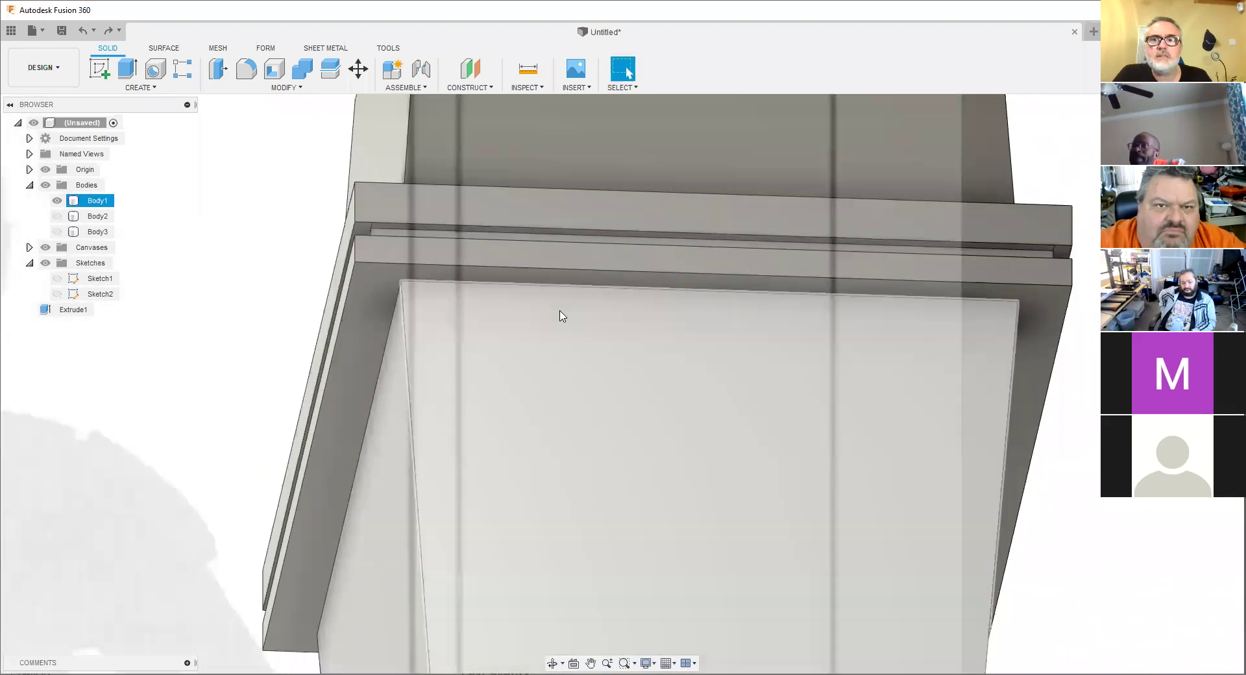
scroll(571, 305, "down", 4)
scroll(653, 277, "up", 3)
middle_click_drag(654, 275, 779, 272, "shift")
scroll(782, 270, "up", 6)
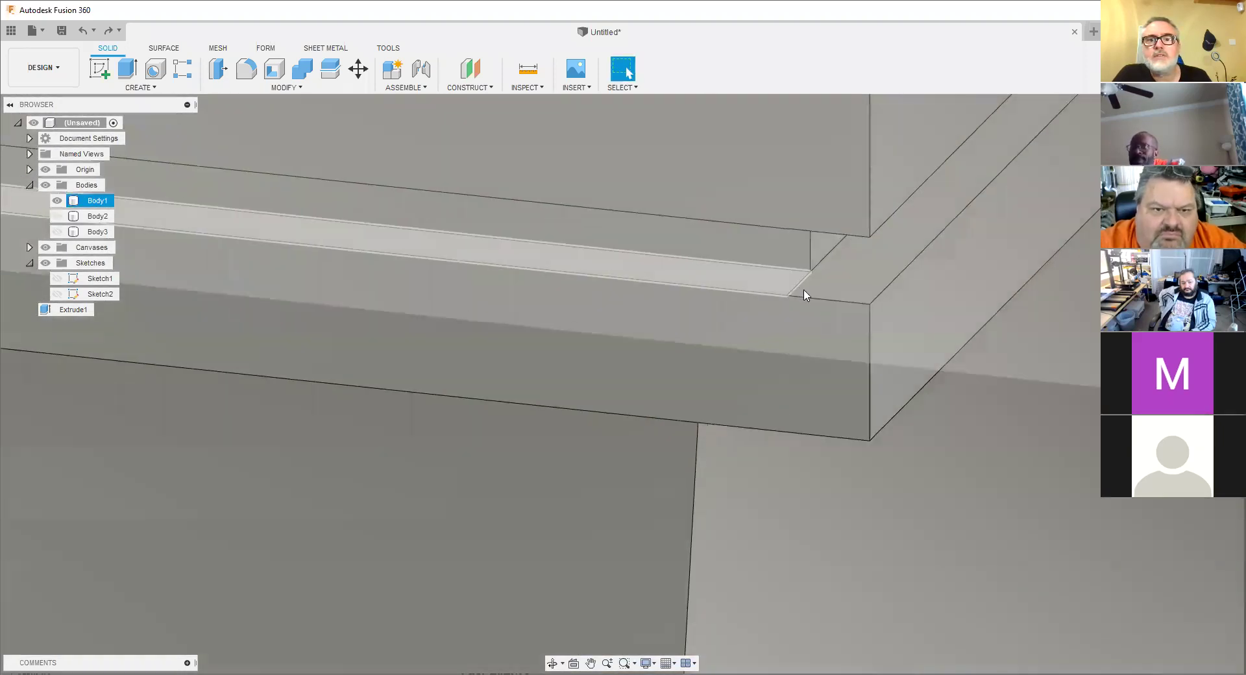
scroll(804, 296, "up", 5)
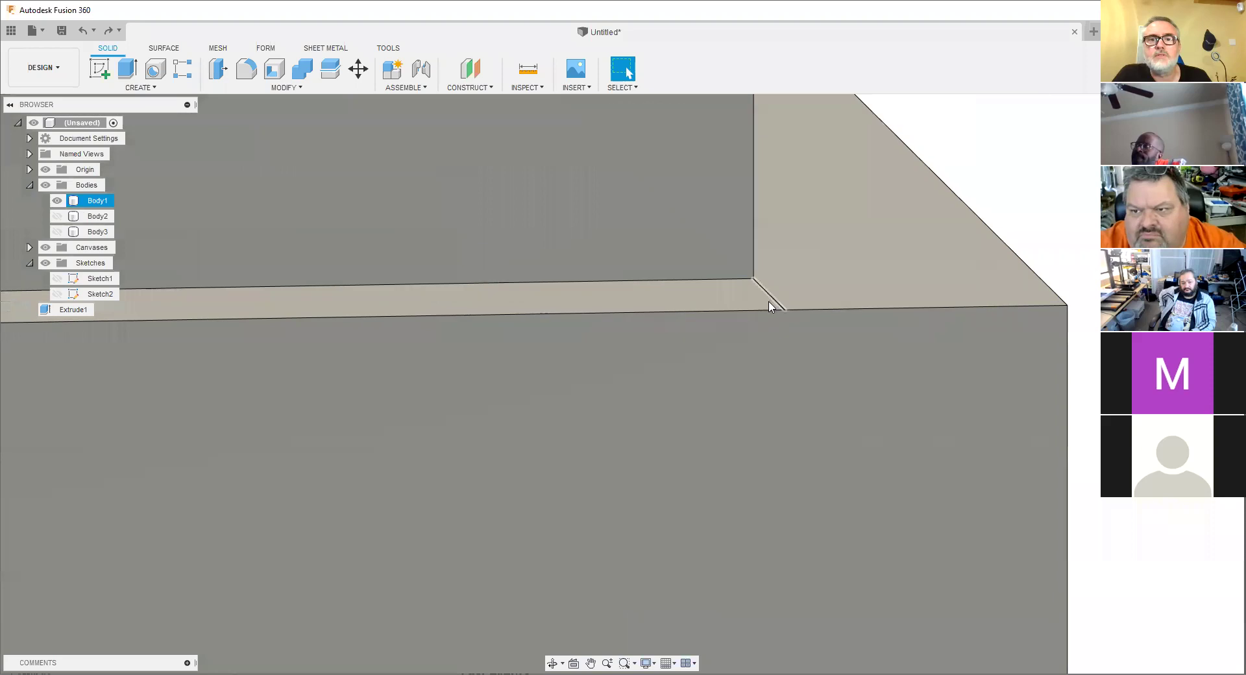
middle_click_drag(803, 286, 813, 289, "shift")
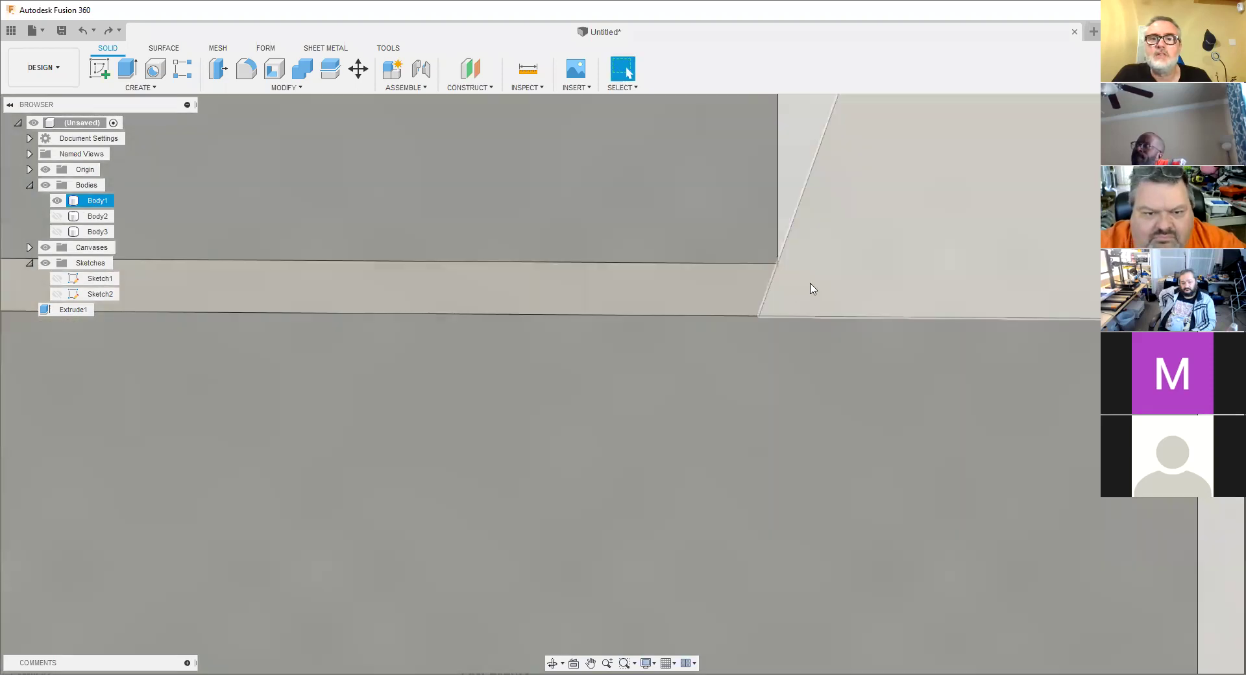
Check the two adjoining faces that meet along the slanted seam at the corner of Body1's band.
right_click(811, 283)
left_click(841, 270)
middle_click_drag(813, 273, 809, 258)
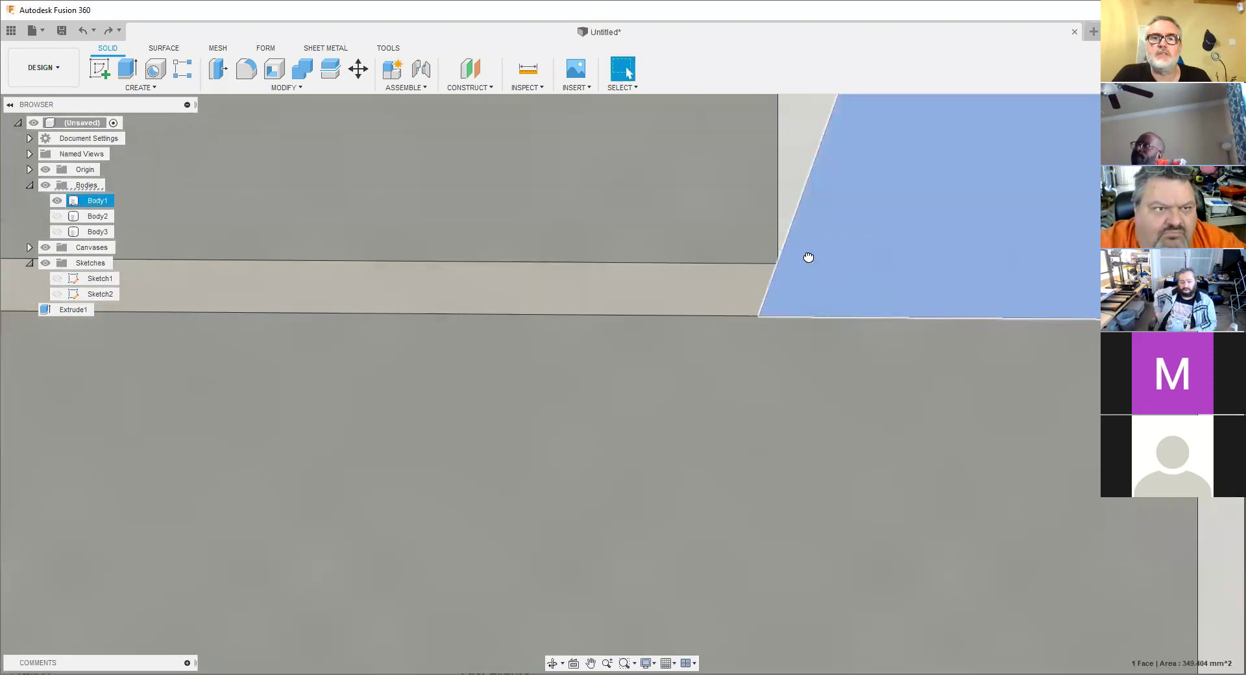
right_click(649, 296)
left_click(683, 278)
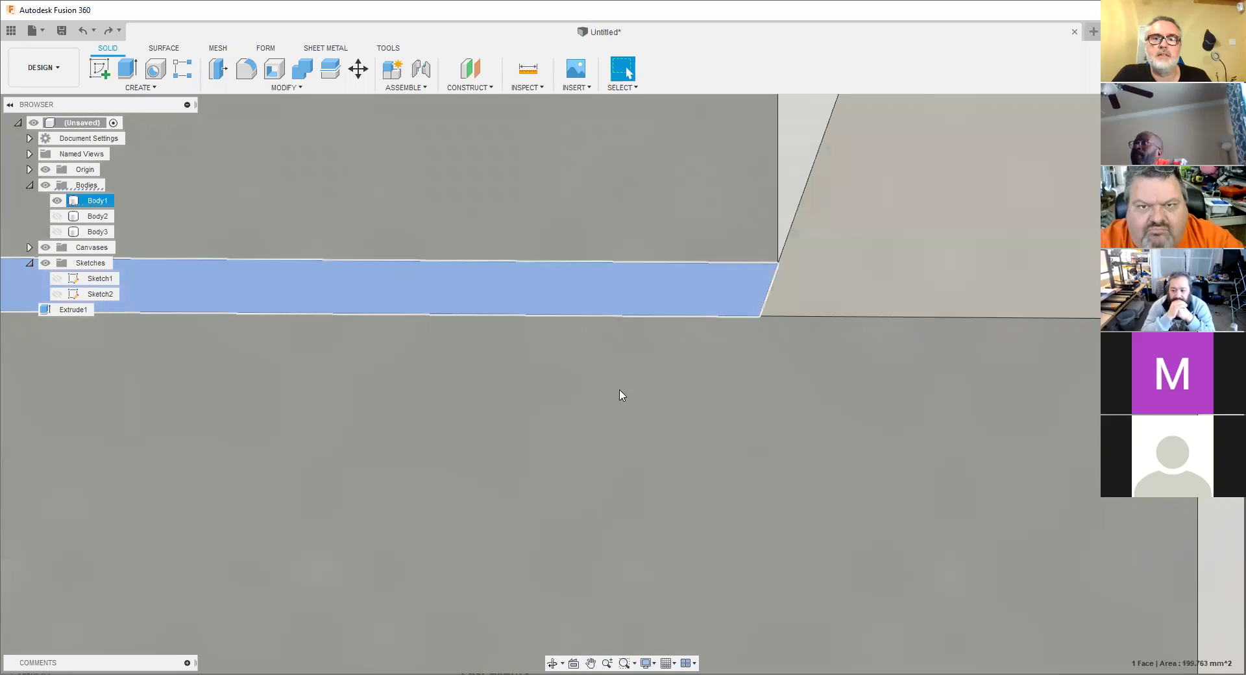
middle_click_drag(699, 372, 636, 287, "shift")
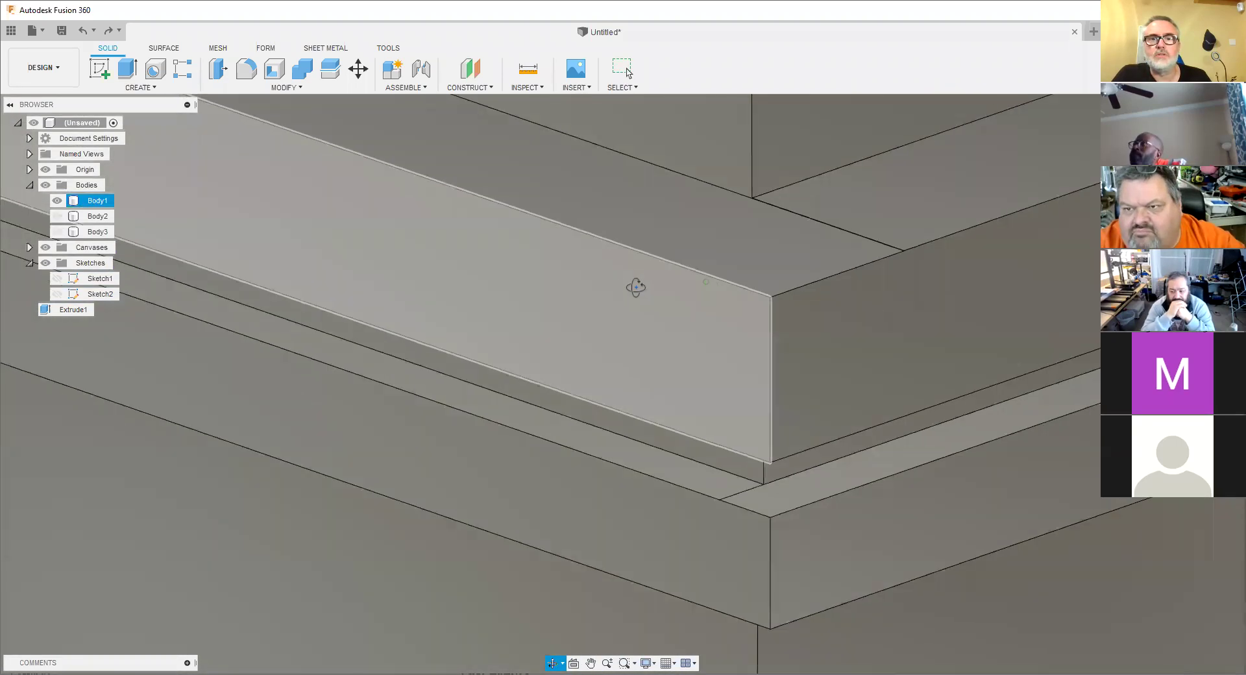
middle_click_drag(750, 258, 746, 255, "shift")
left_click(764, 251)
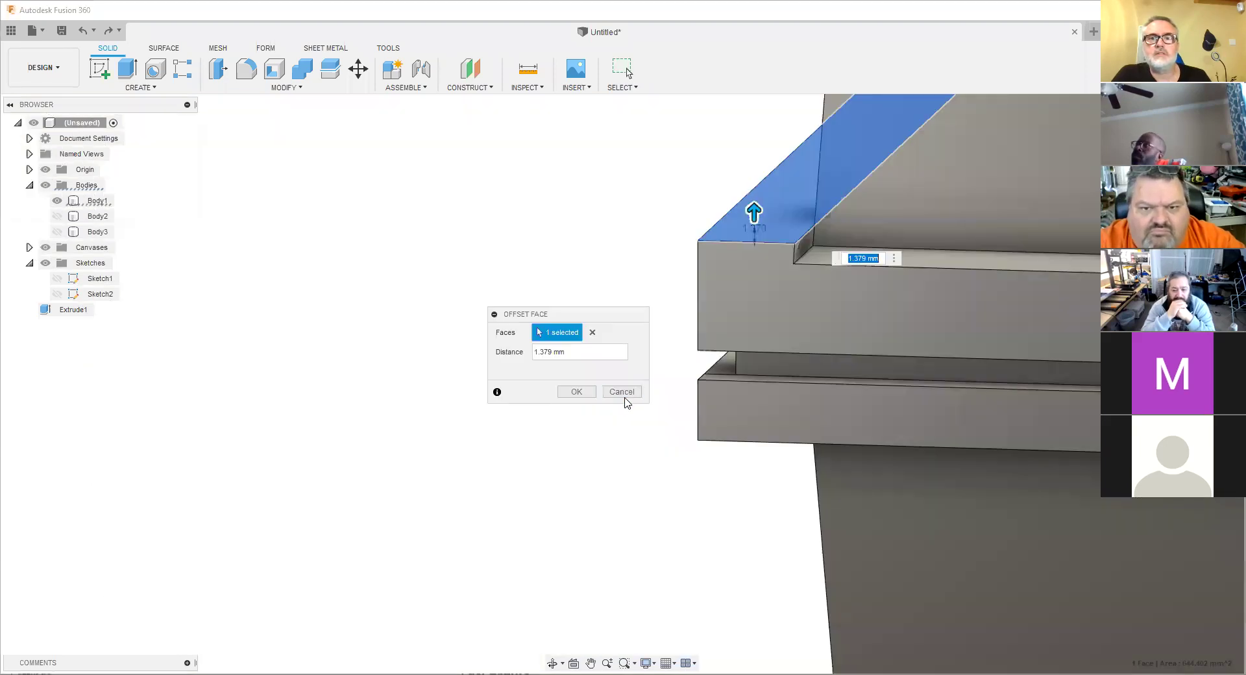
left_click(616, 394)
Examine Body1's band and overall shape from several angles against the reference canvas.
scroll(637, 270, "down", 5)
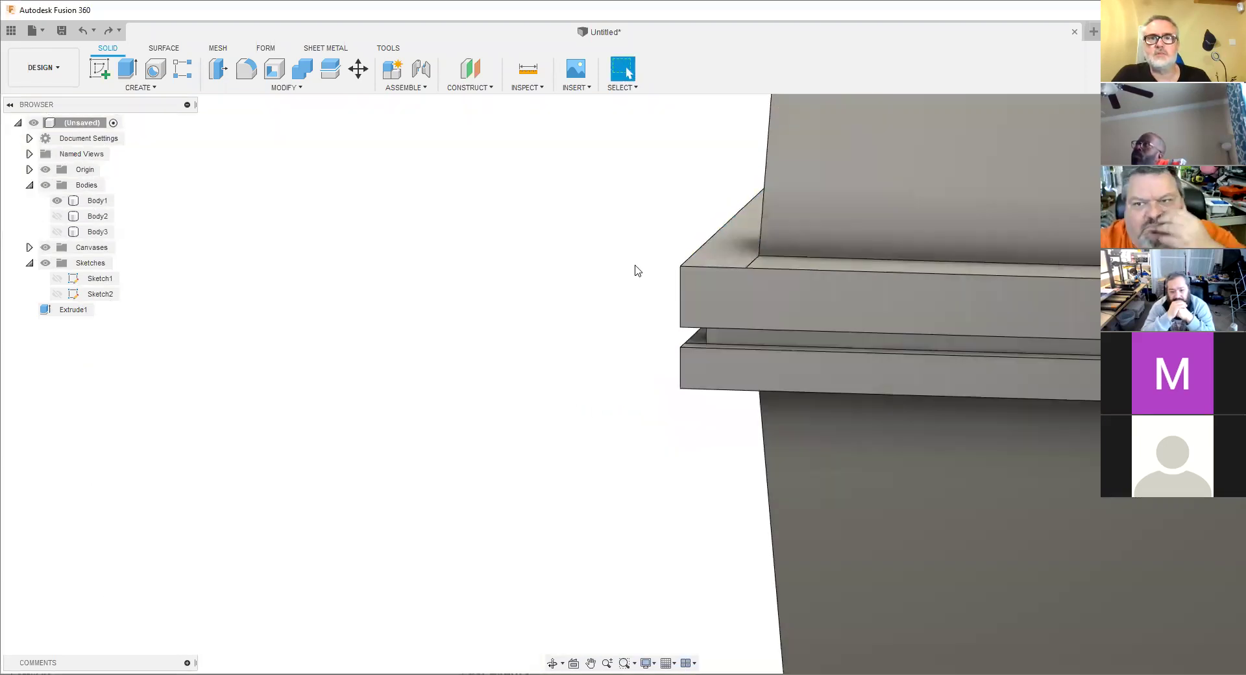
scroll(501, 328, "down", 1)
middle_click_drag(648, 286, 669, 344)
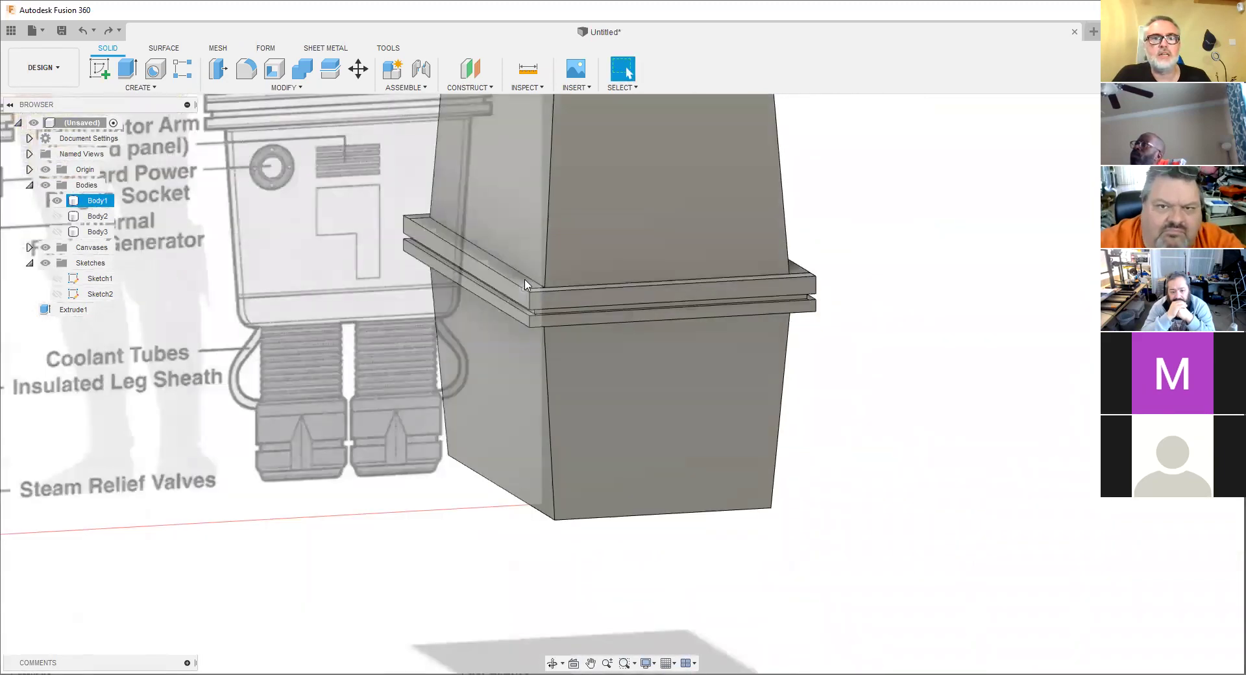
scroll(534, 300, "up", 4)
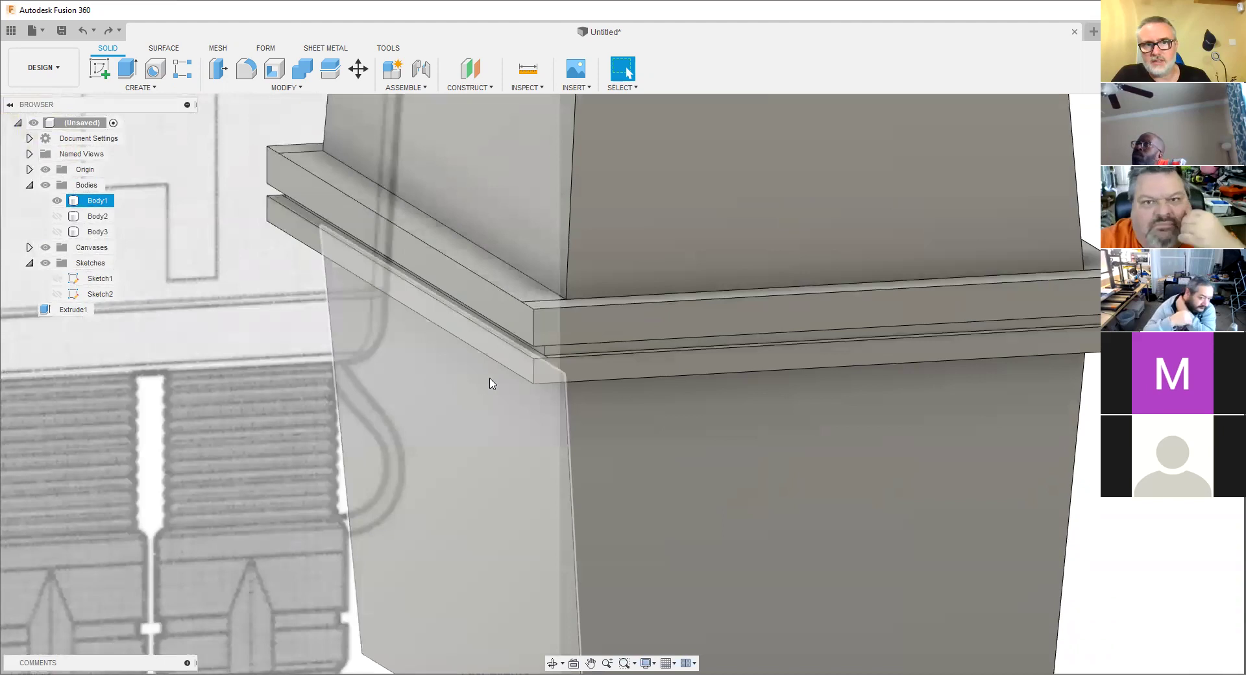
scroll(492, 381, "down", 5)
middle_click_drag(537, 355, 521, 343, "shift")
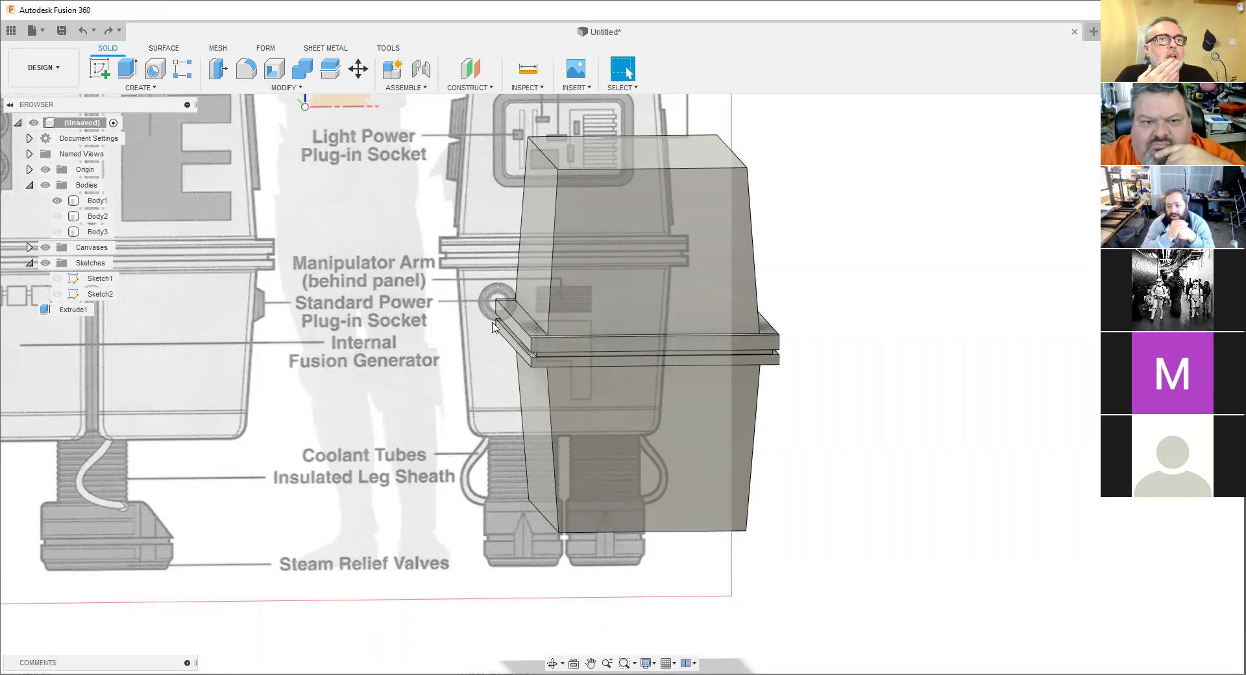
scroll(508, 402, "down", 3)
middle_click_drag(509, 390, 665, 458)
middle_click_drag(665, 459, 625, 445, "shift")
left_click(624, 444)
scroll(626, 445, "down", 2)
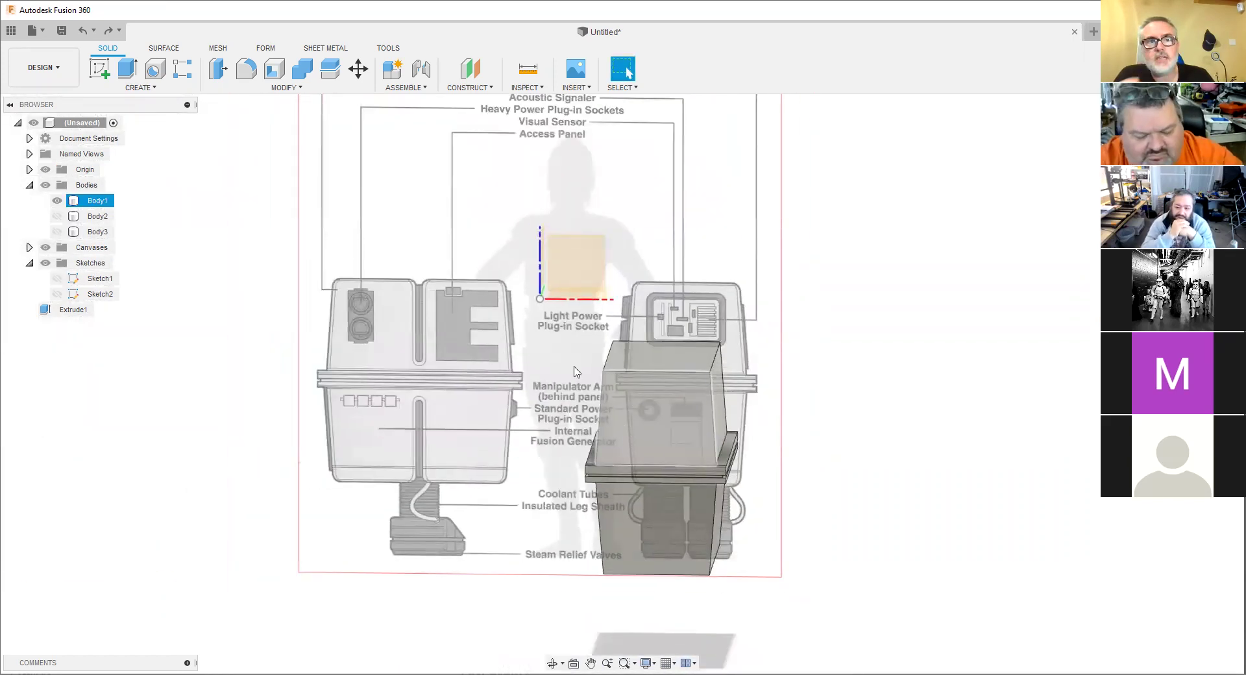
Show Sketch1 and Sketch2 and hide all bodies so only the outlines and reference canvas remain.
left_click(57, 294)
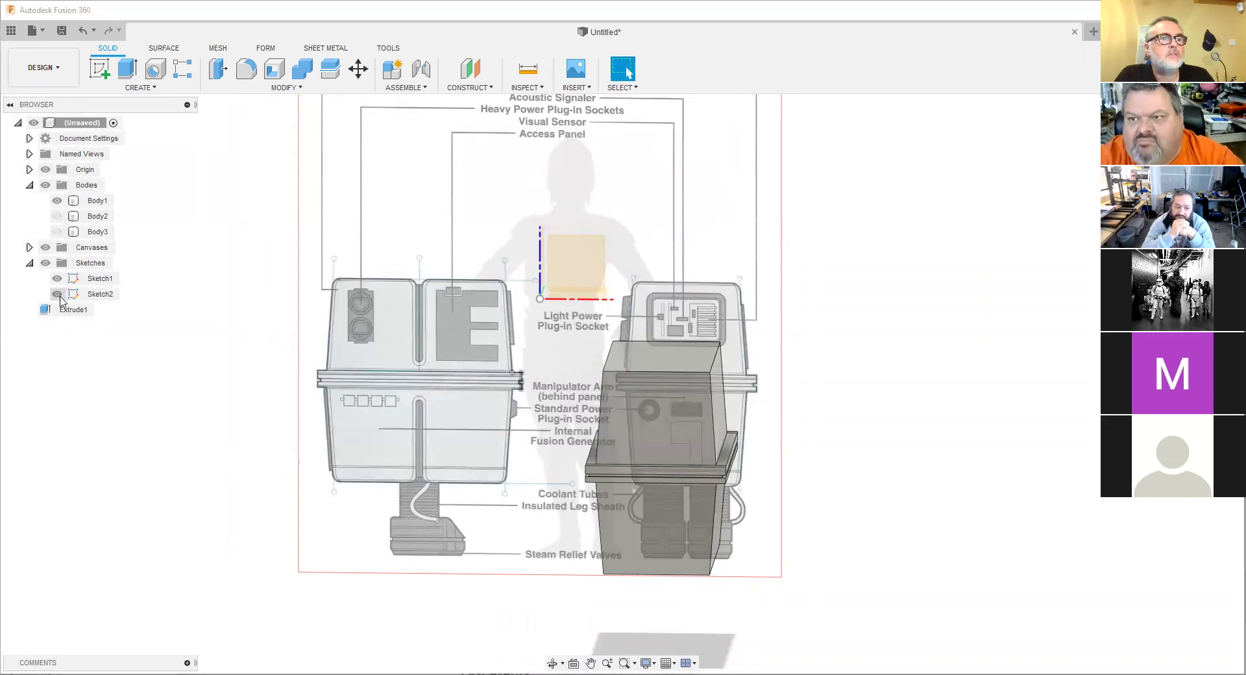
left_click(41, 188)
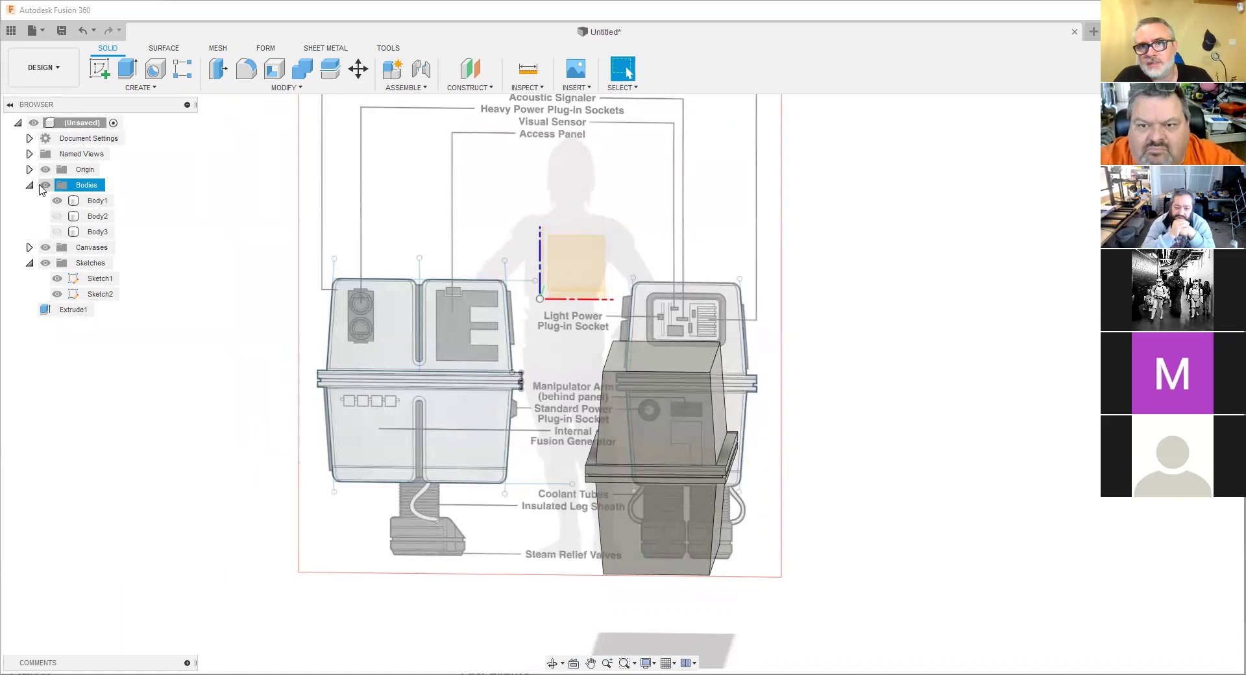
left_click(45, 185)
scroll(570, 338, "up", 2)
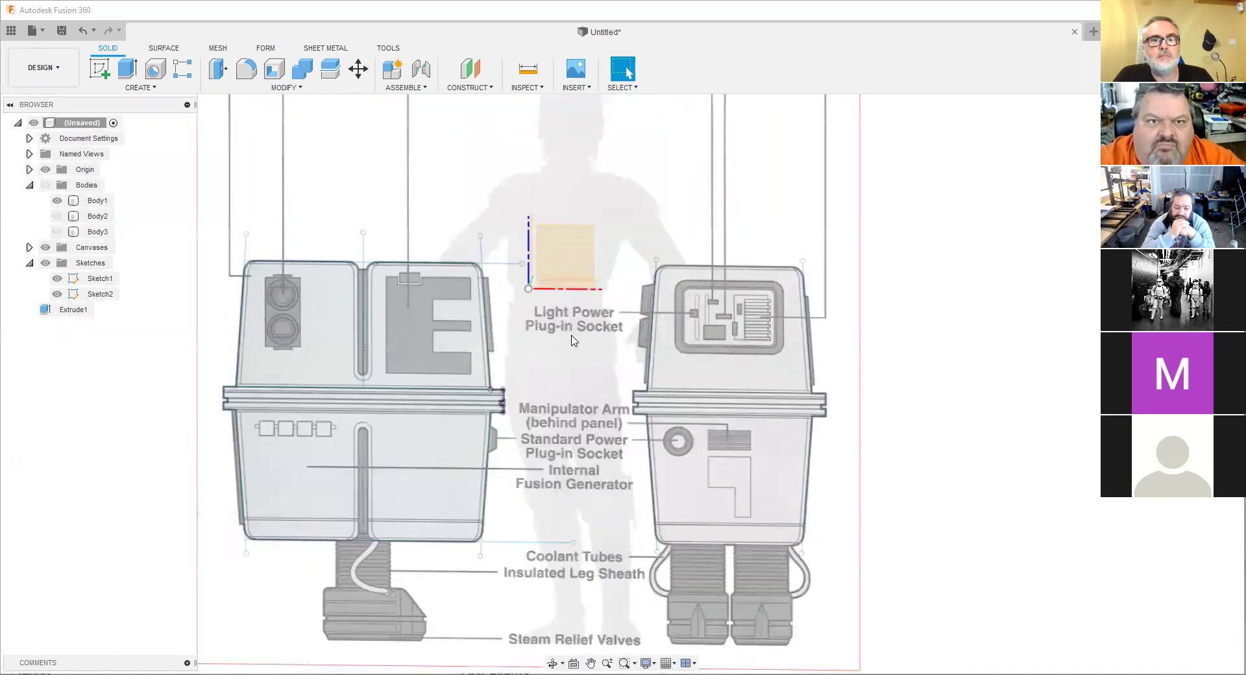
scroll(614, 282, "up", 2)
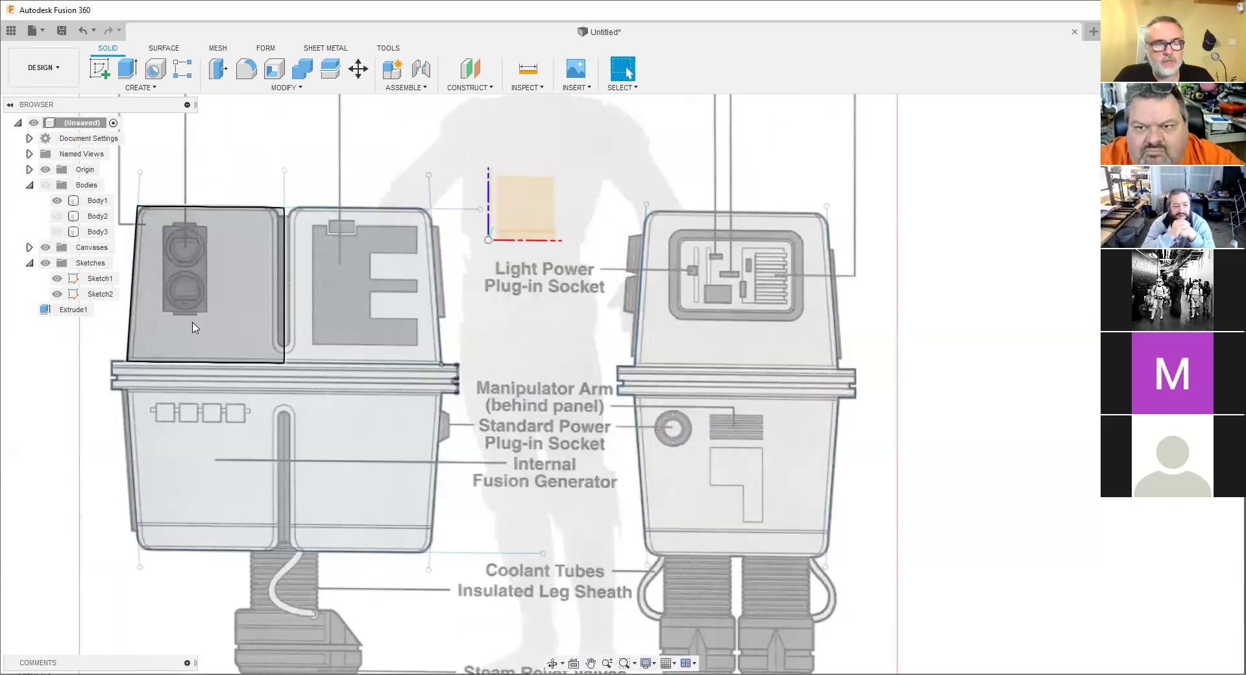
Project the top line and the upper slanted side line of the Sketch1 side profile into Sketch2, and finish the sketch.
double_click(101, 296)
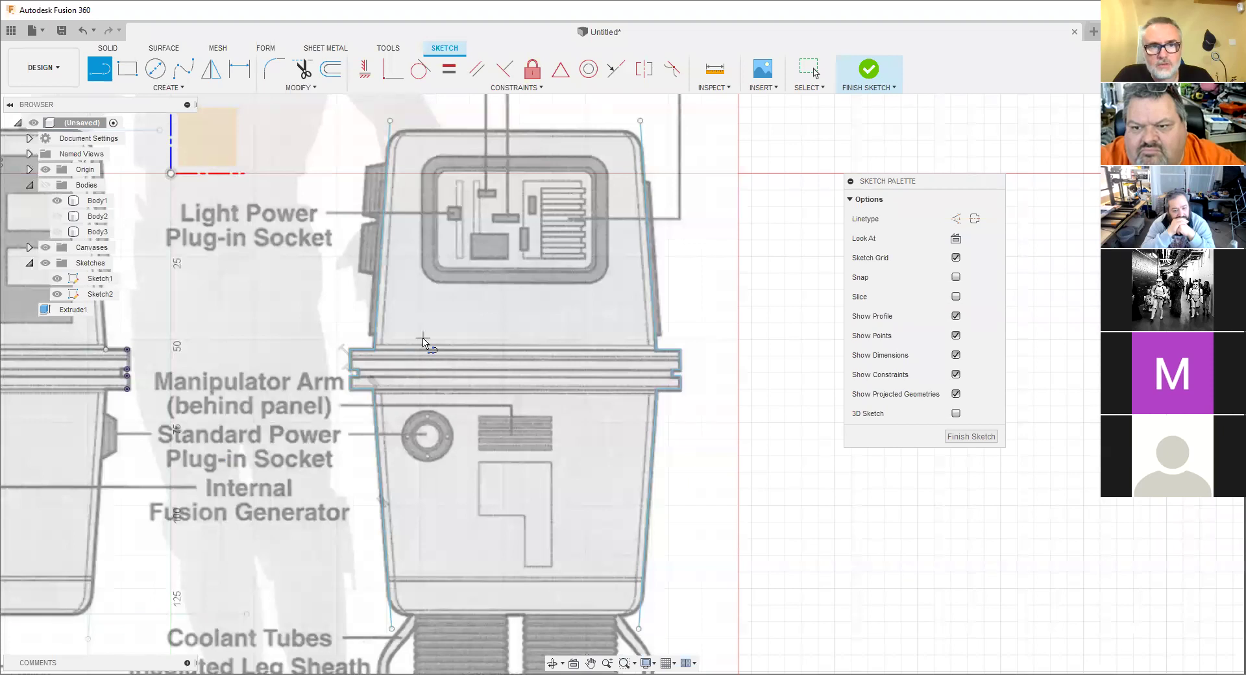
middle_click_drag(399, 349, 576, 348)
key("l")
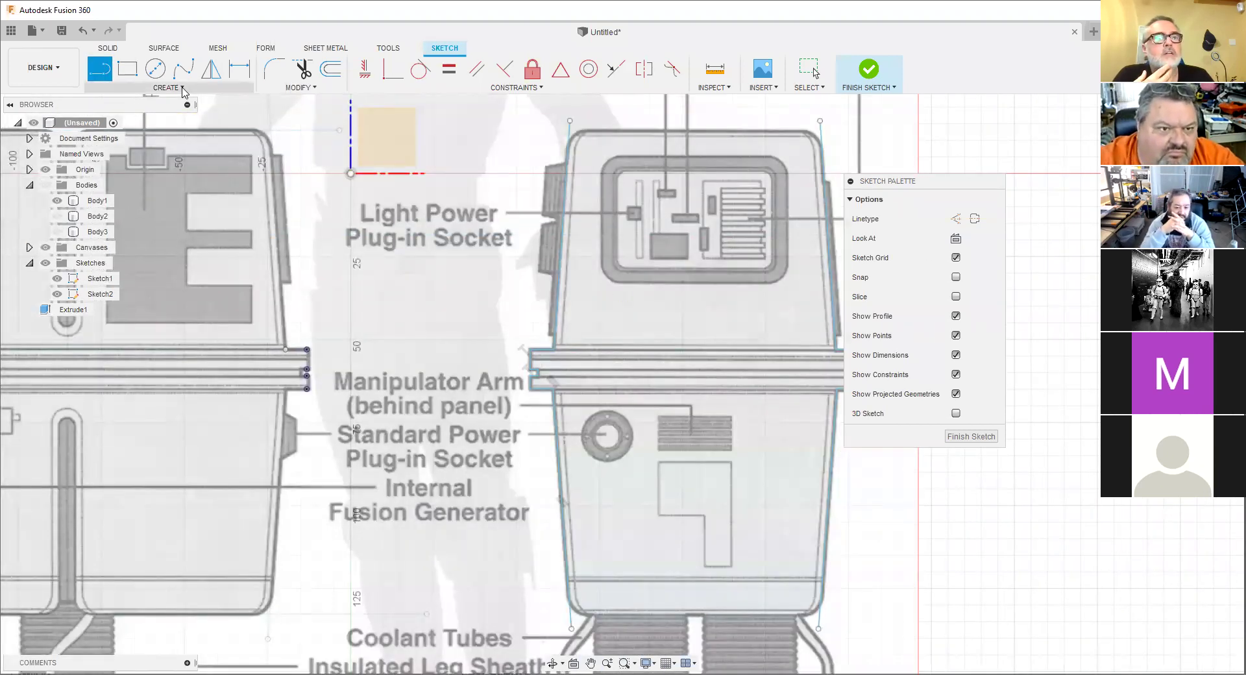
left_click(168, 87)
mouse_move(189, 318)
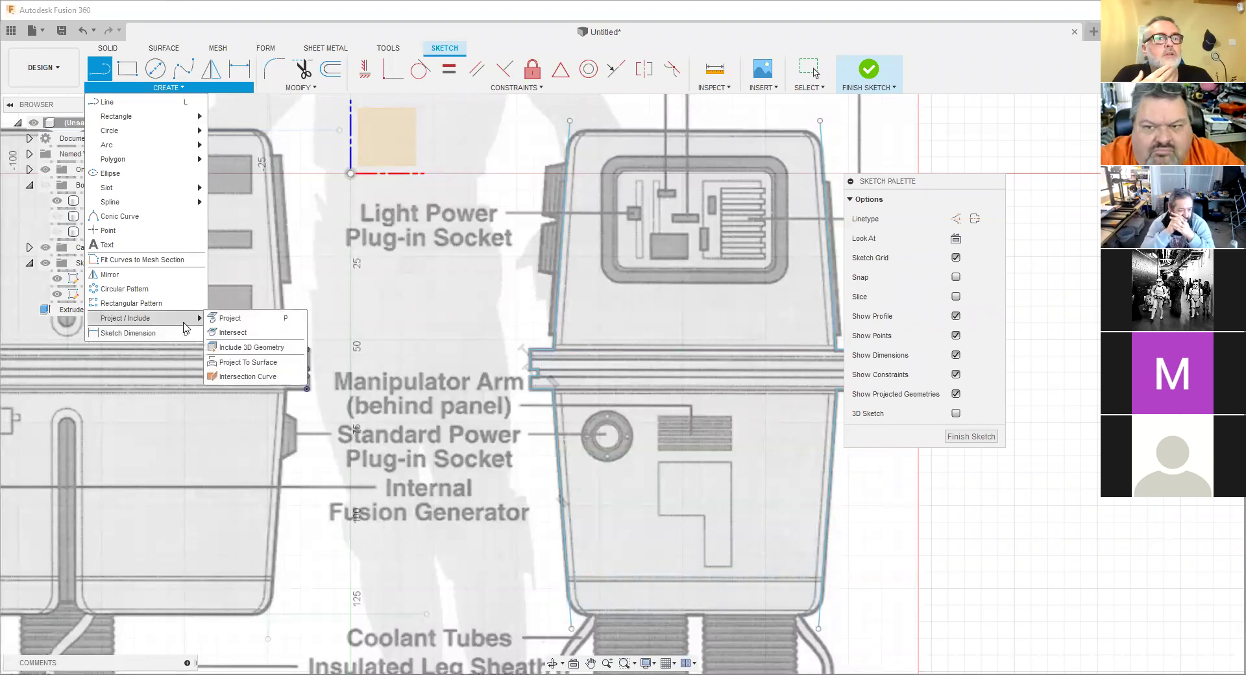
key("p")
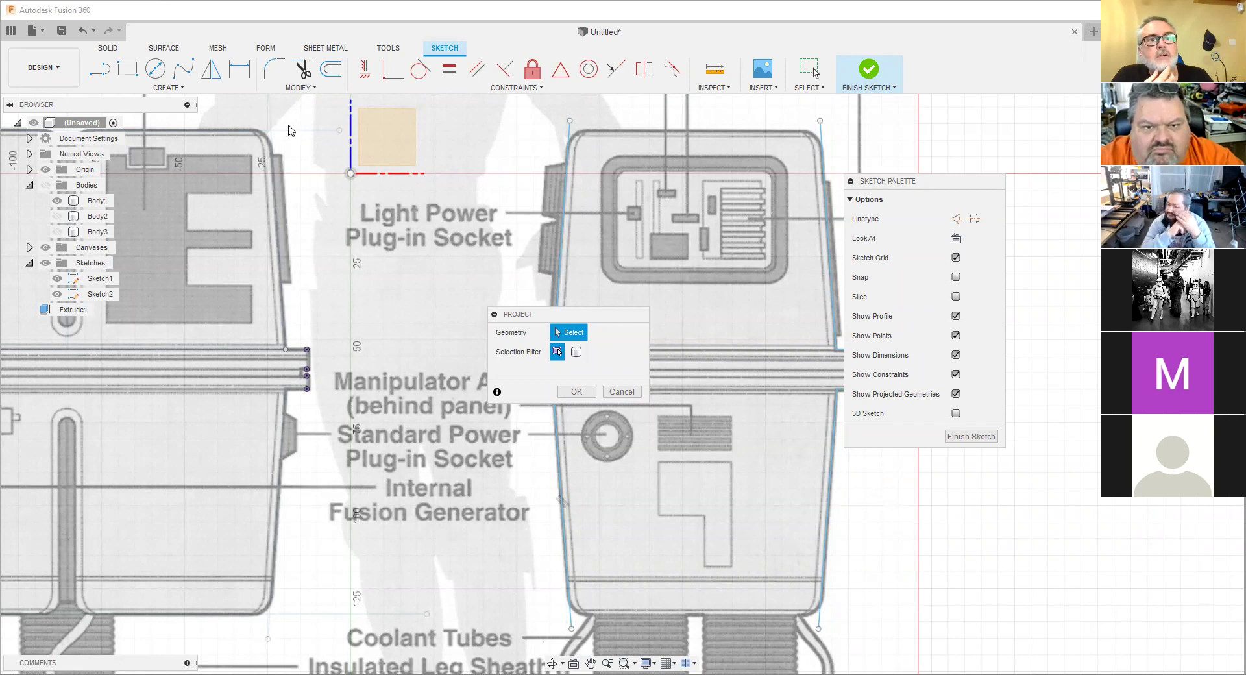
middle_click_drag(316, 200, 338, 307)
left_click(296, 284)
left_click(198, 238)
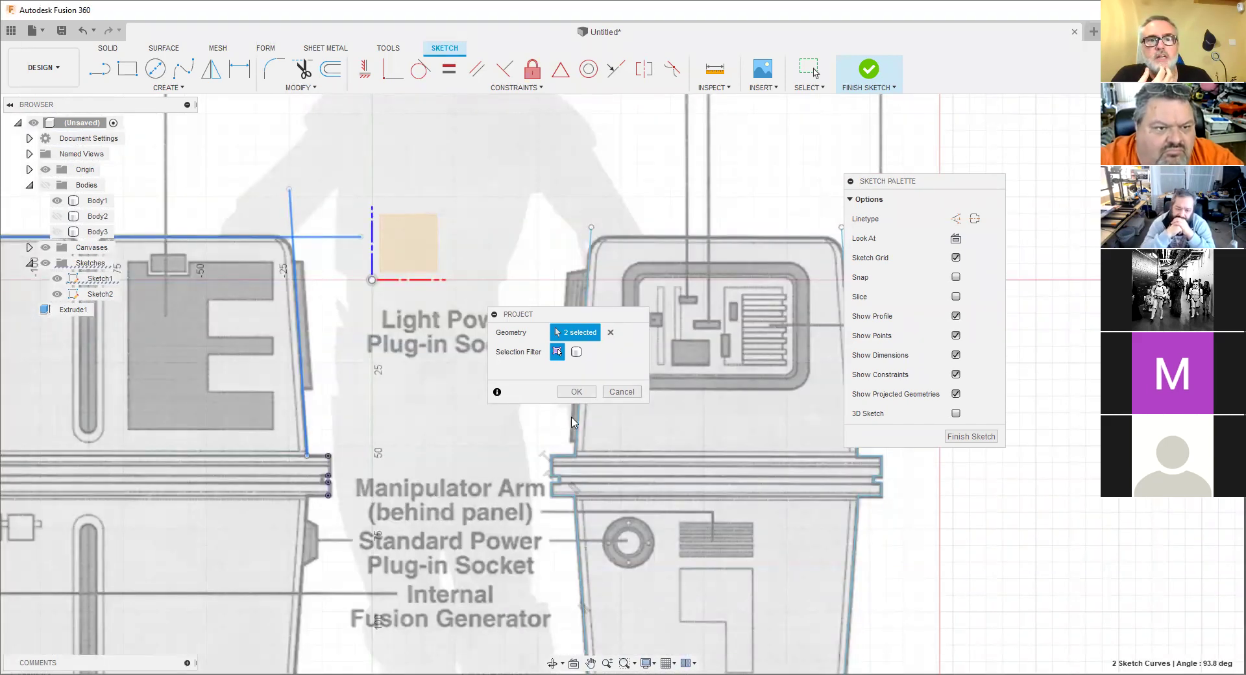
left_click(570, 392)
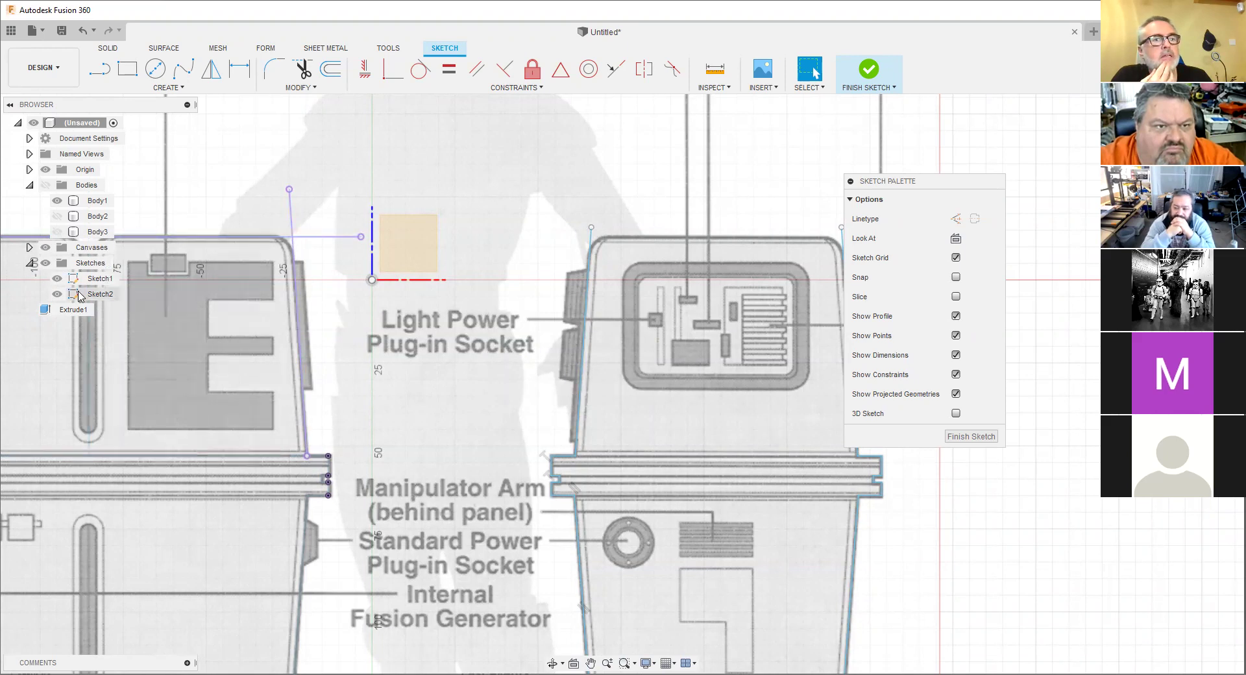
left_click(59, 283)
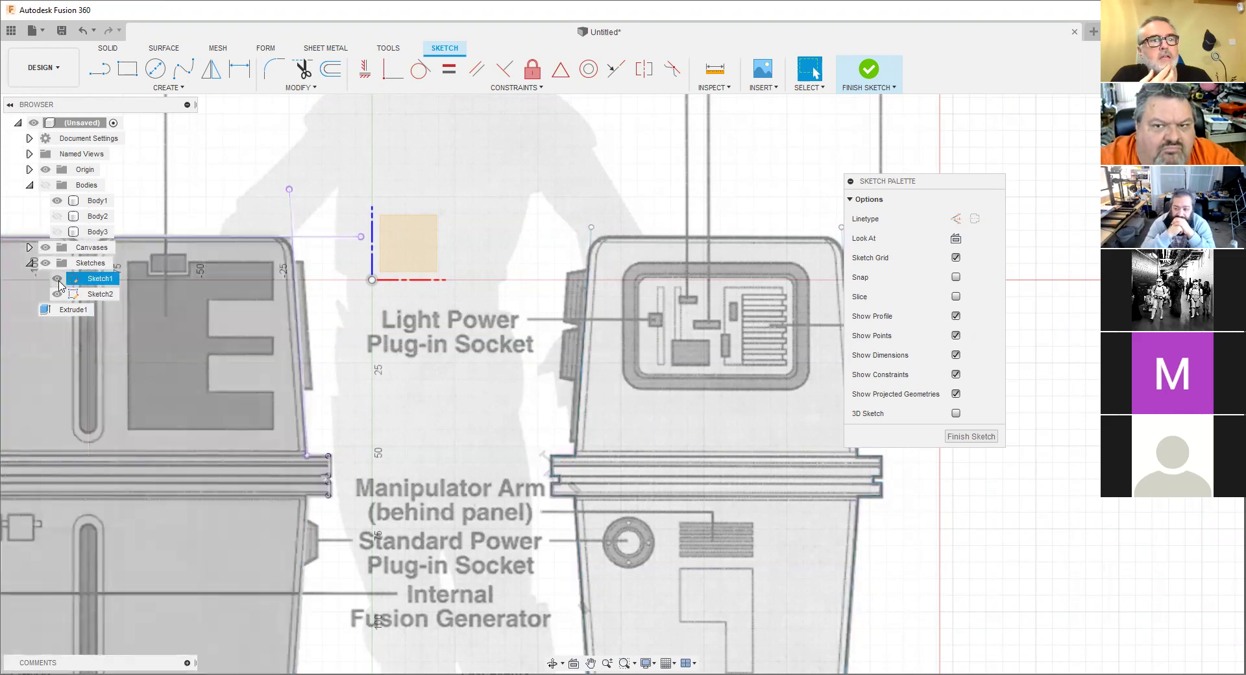
key("Escape")
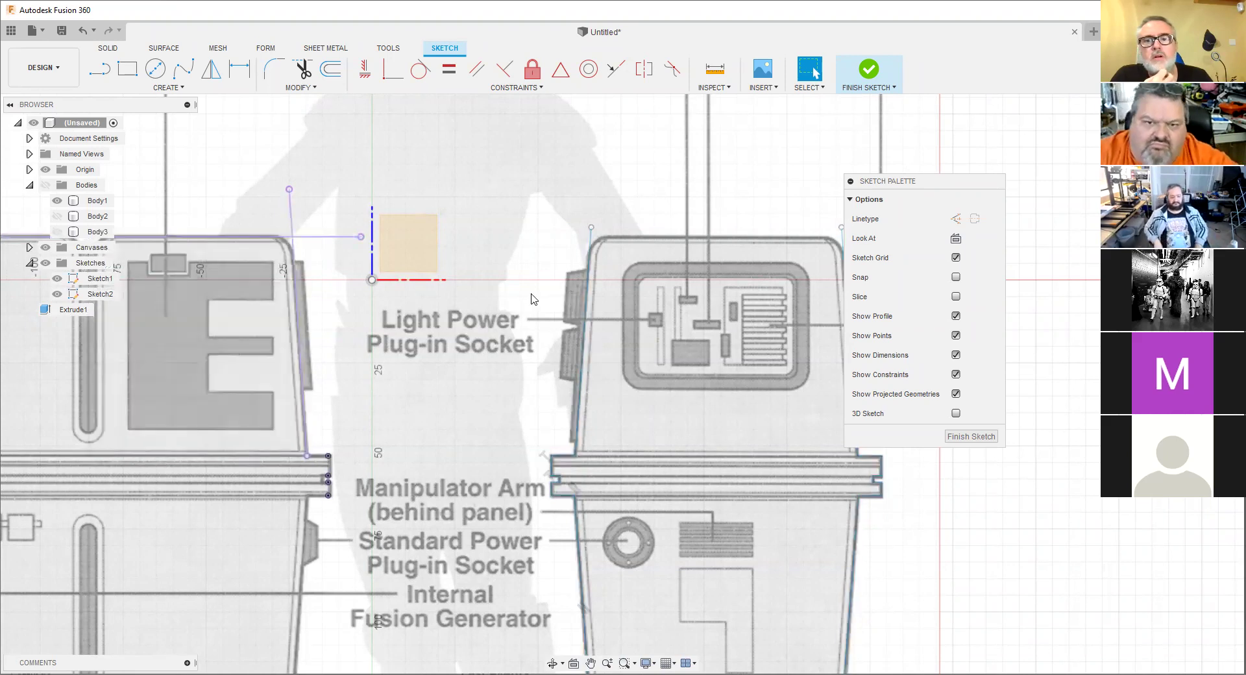
left_click(958, 437)
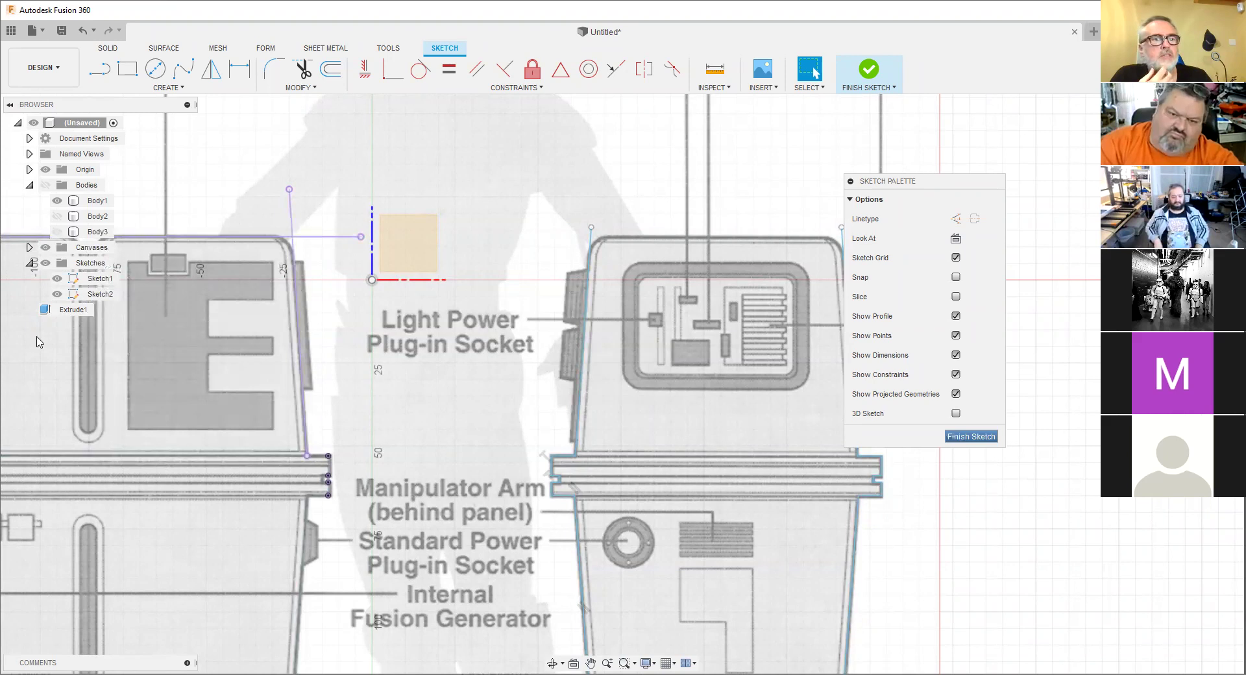
Reopen Sketch2 for editing and compare the upper ends of the front-view and side-view outlines.
left_click(101, 295)
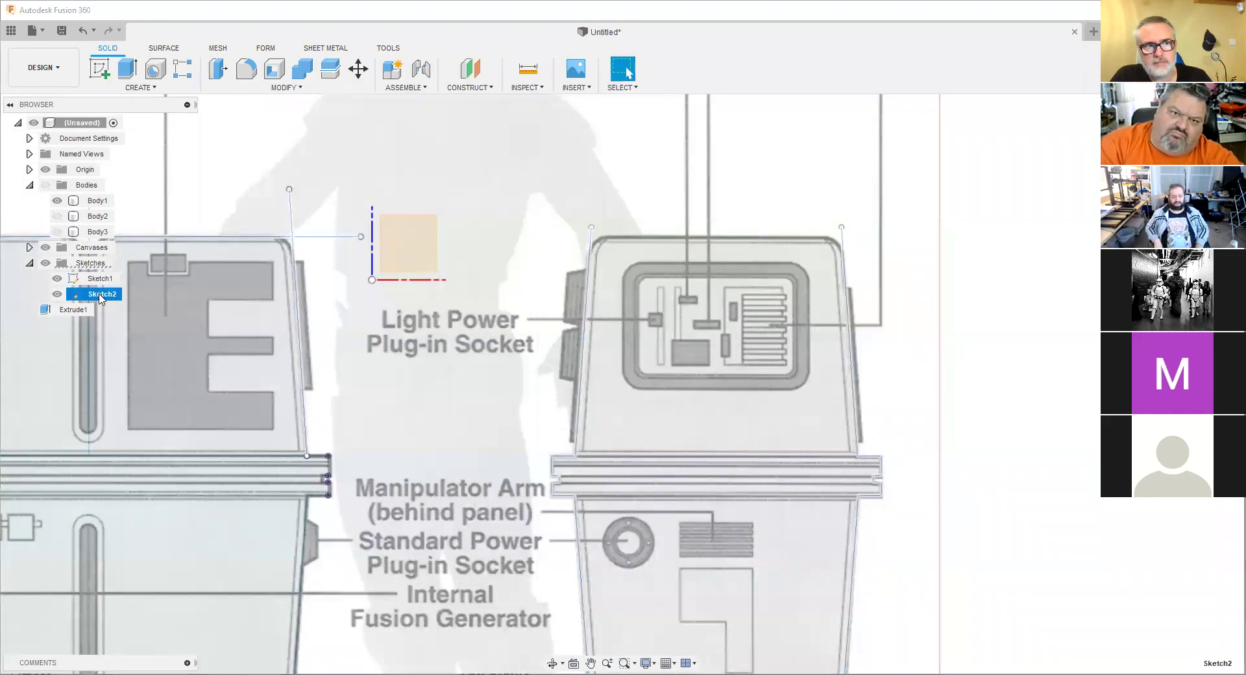
double_click(101, 296)
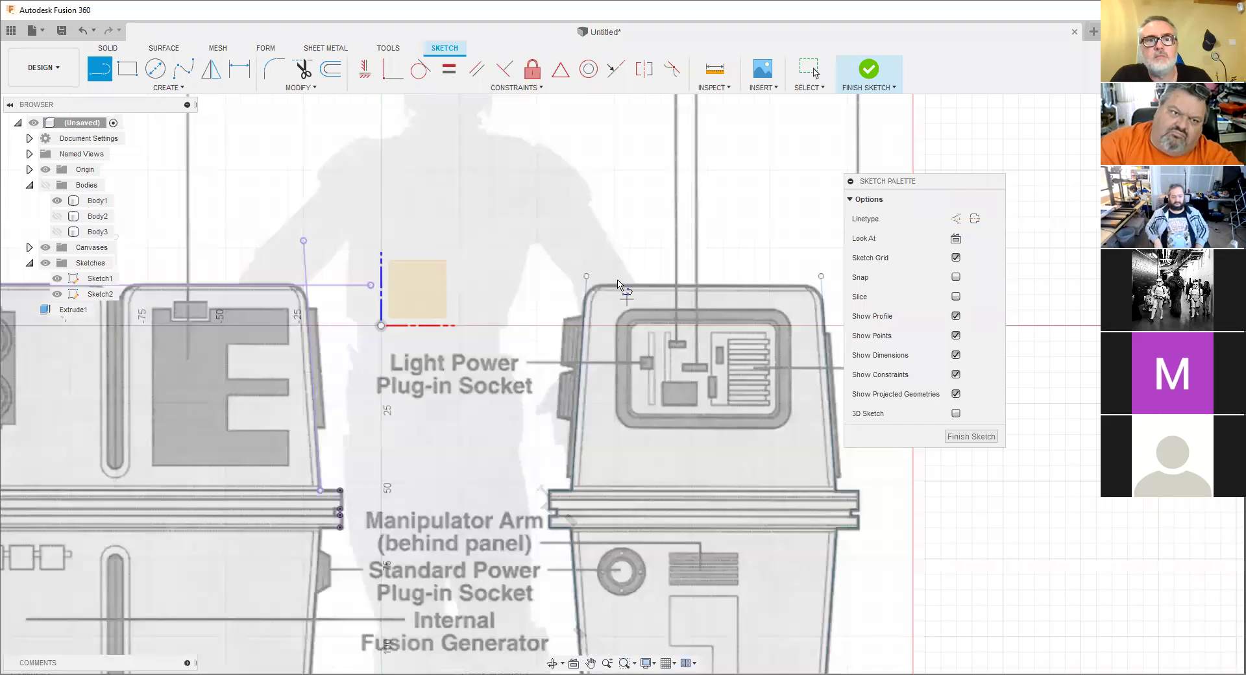
scroll(618, 284, "up", 3)
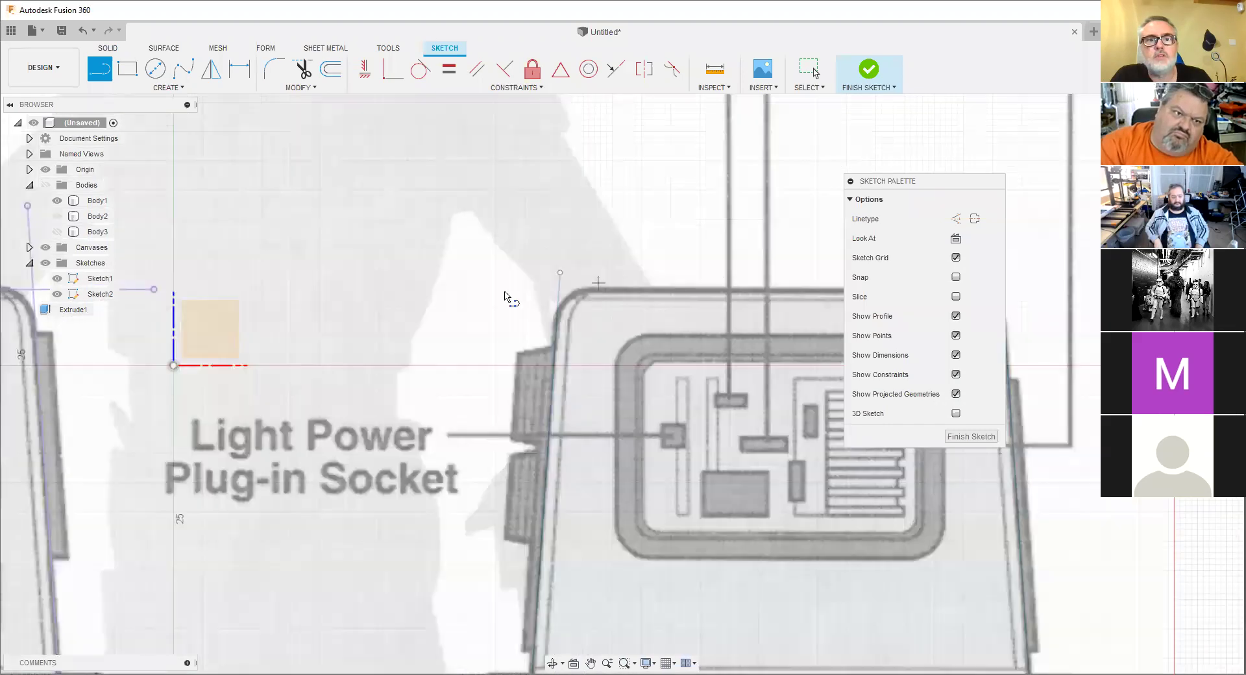
left_click(561, 273)
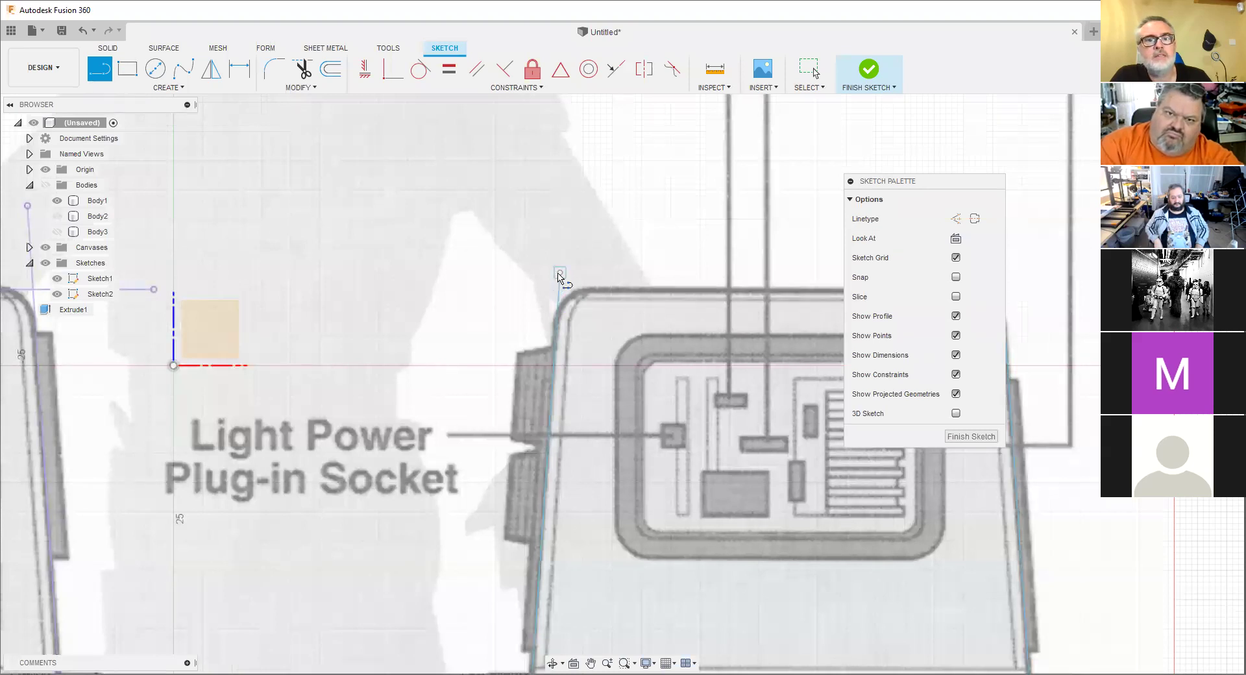
scroll(563, 324, "down", 2)
middle_click_drag(564, 324, 641, 277)
scroll(639, 278, "down", 1)
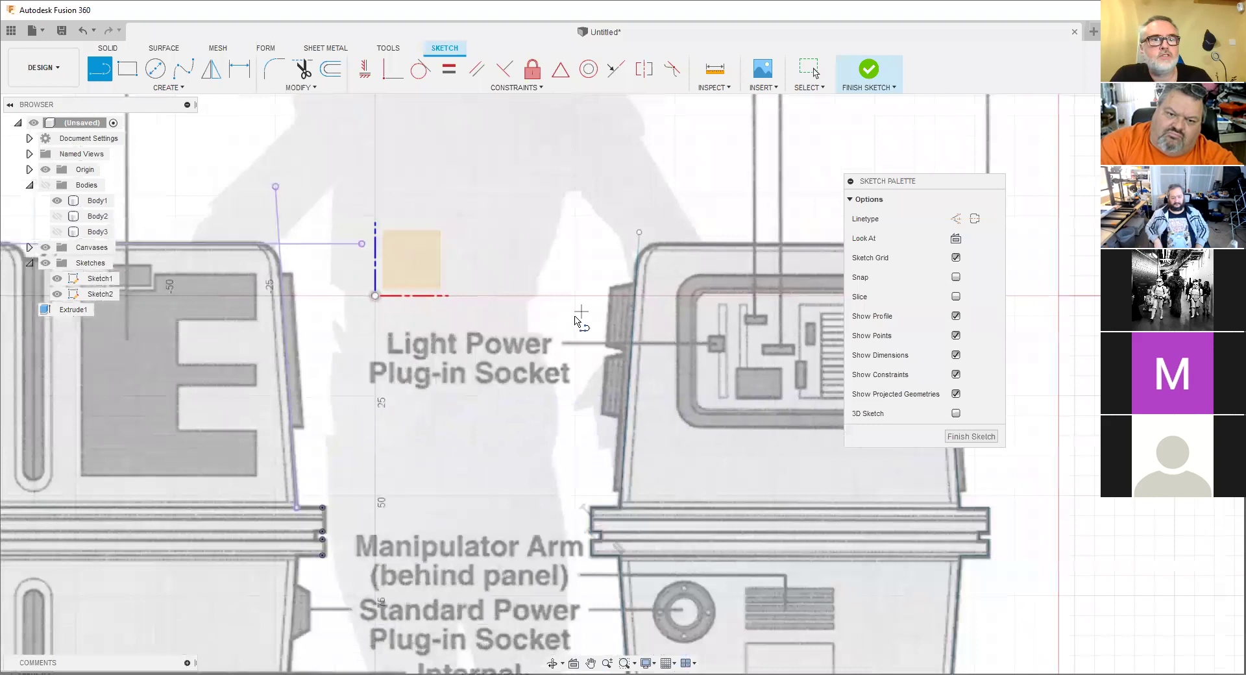
middle_click_drag(514, 342, 552, 337)
middle_click_drag(199, 296, 533, 301)
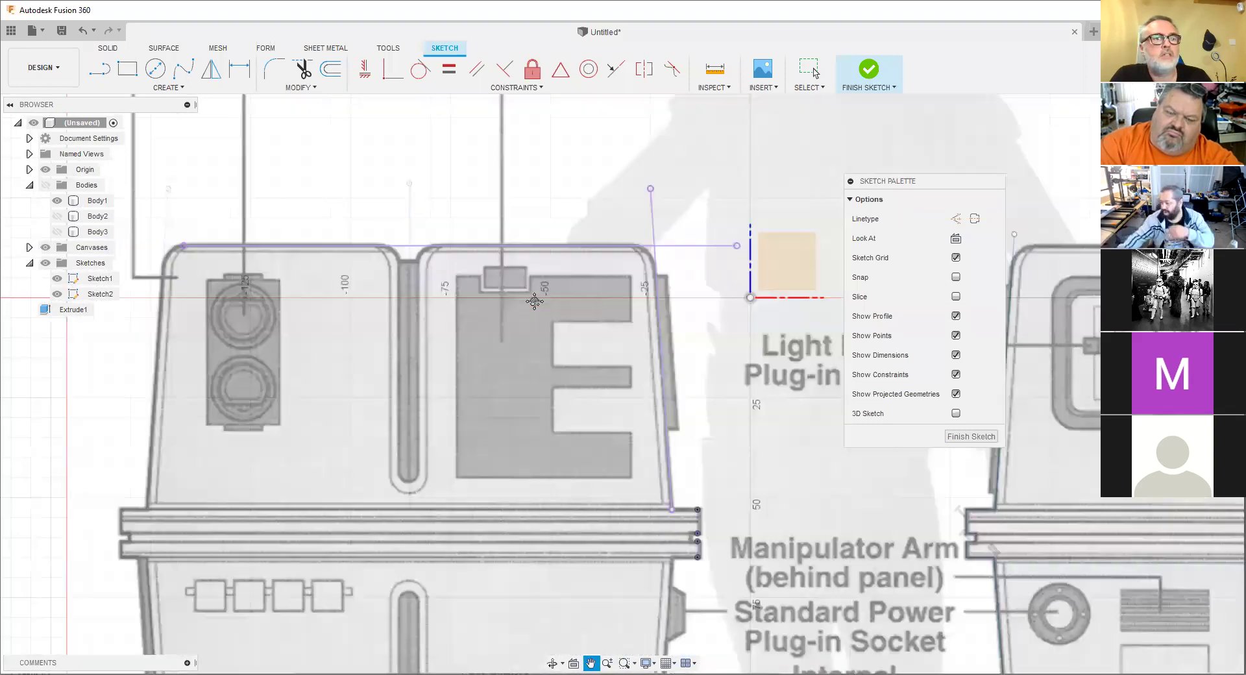
scroll(532, 300, "down", 1)
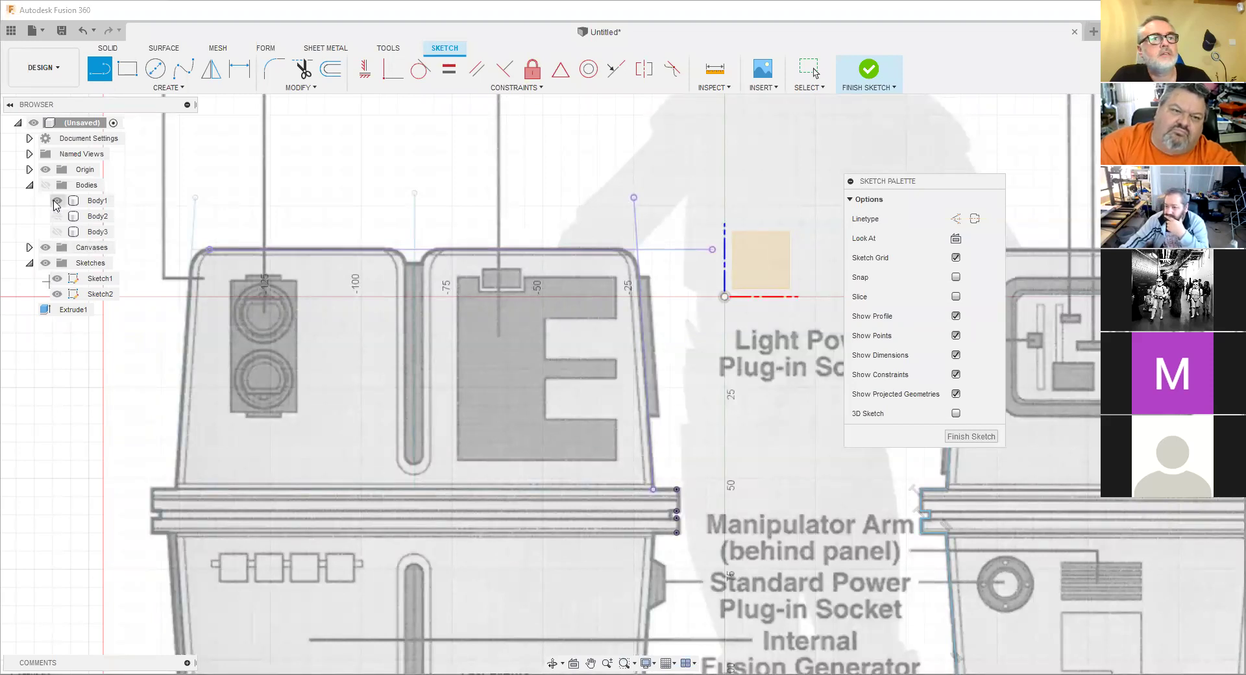
Hide the reference canvases to isolate the sketch lines around the side-view band.
left_click(46, 247)
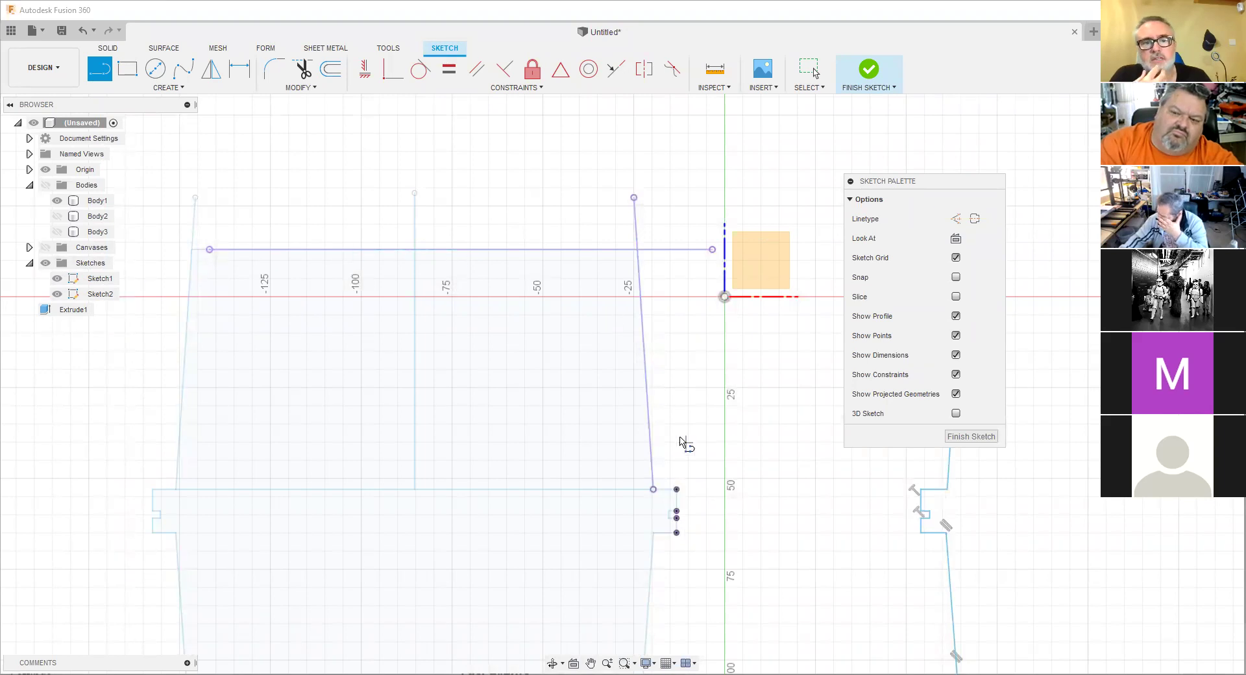
middle_click_drag(681, 438, 552, 357)
scroll(527, 494, "up", 3)
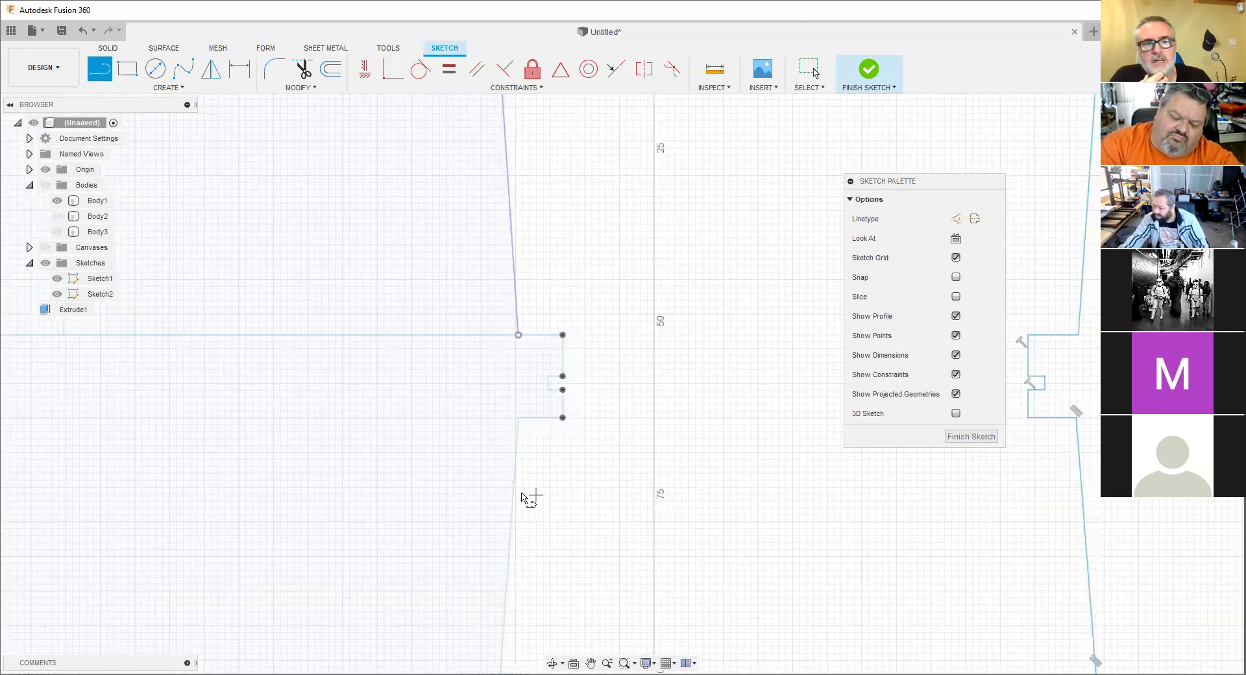
scroll(484, 510, "down", 1)
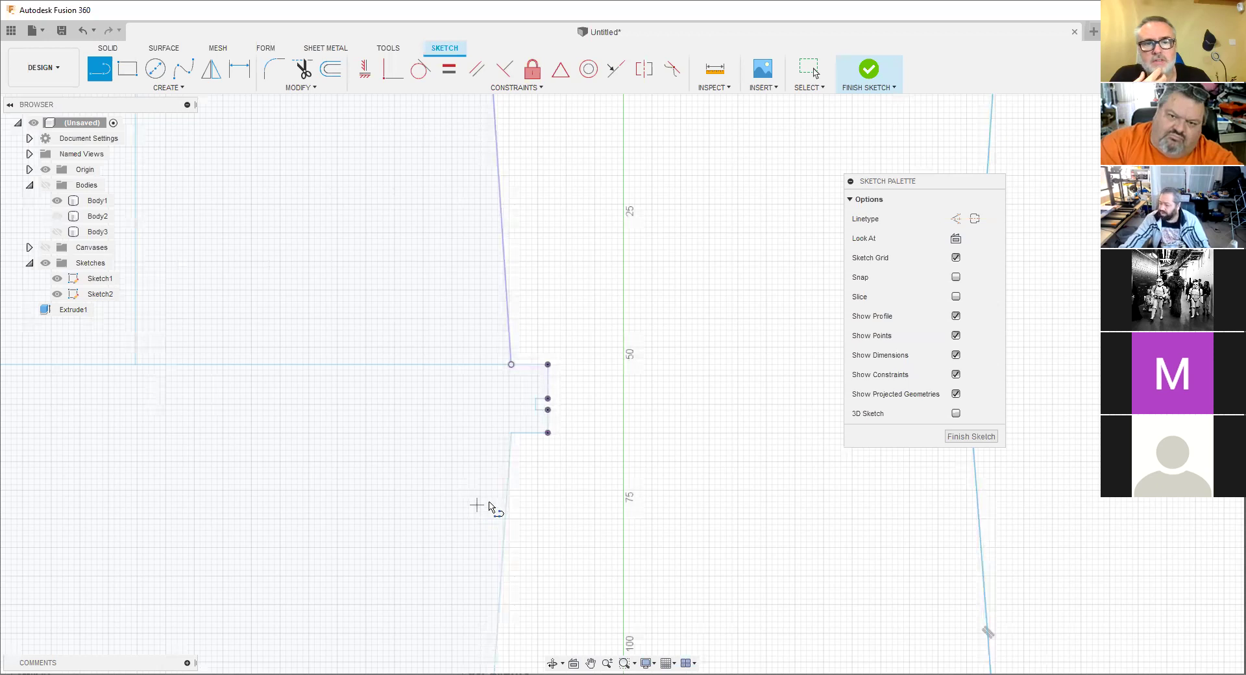
scroll(505, 462, "down", 2)
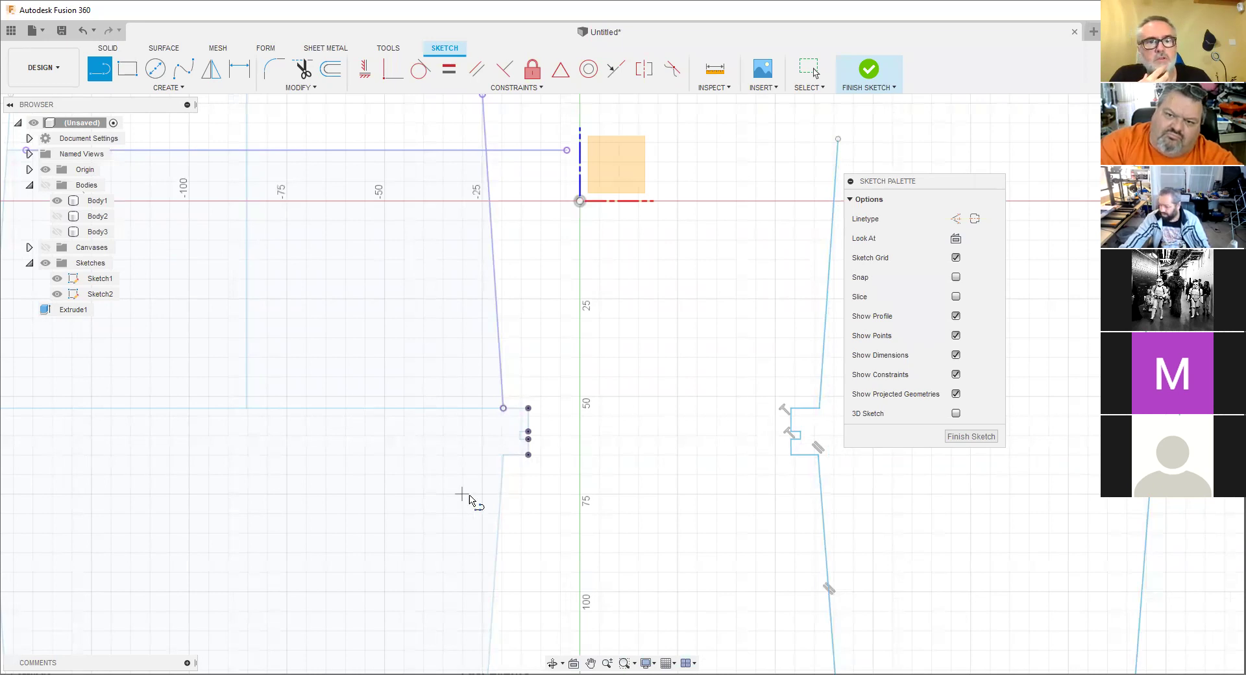
scroll(455, 507, "down", 3)
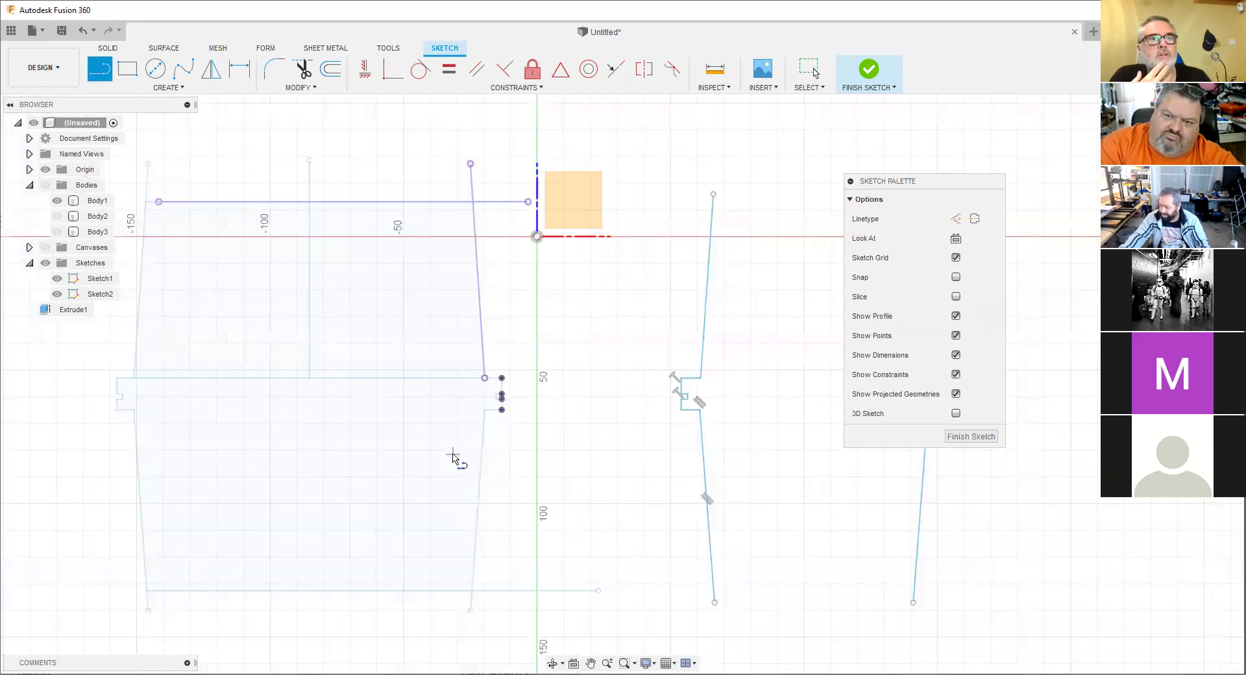
left_click(167, 87)
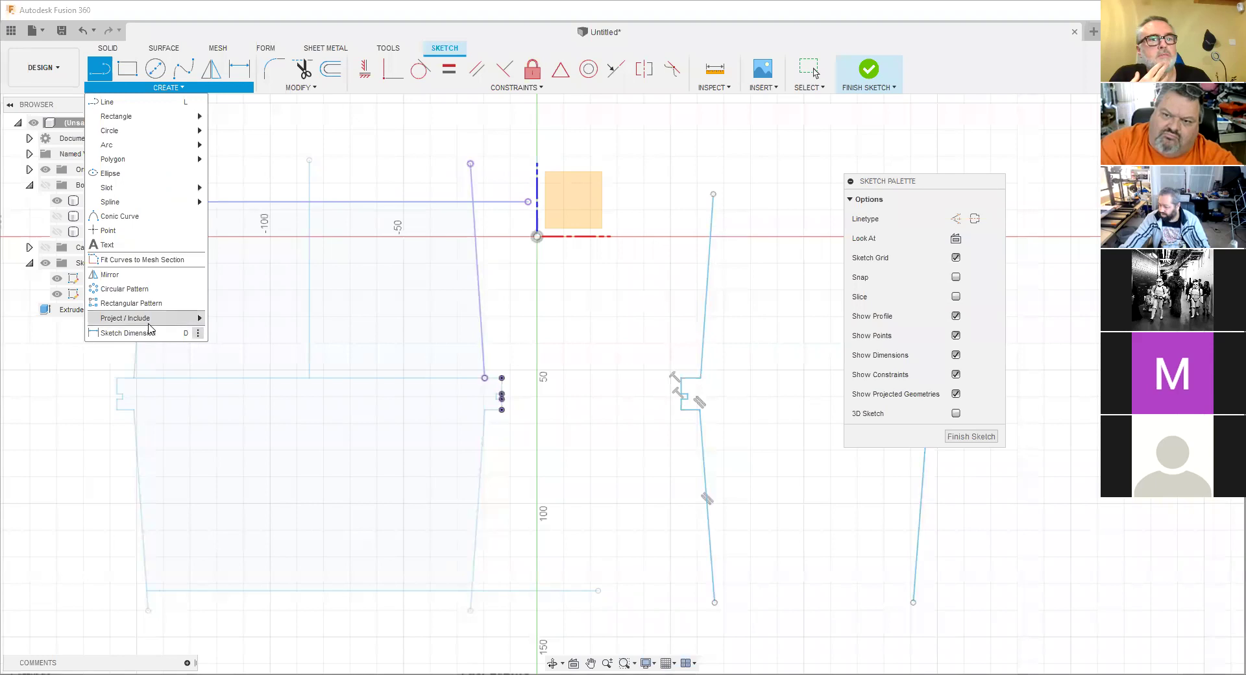
mouse_move(192, 318)
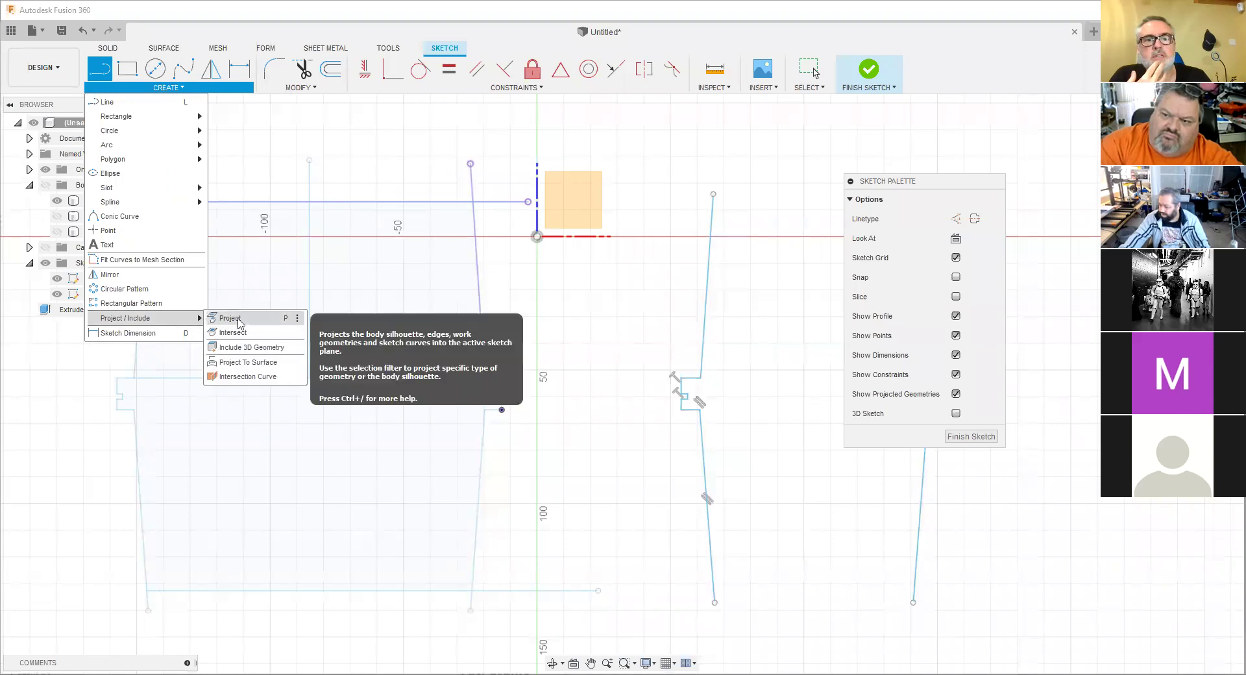
left_click(239, 320)
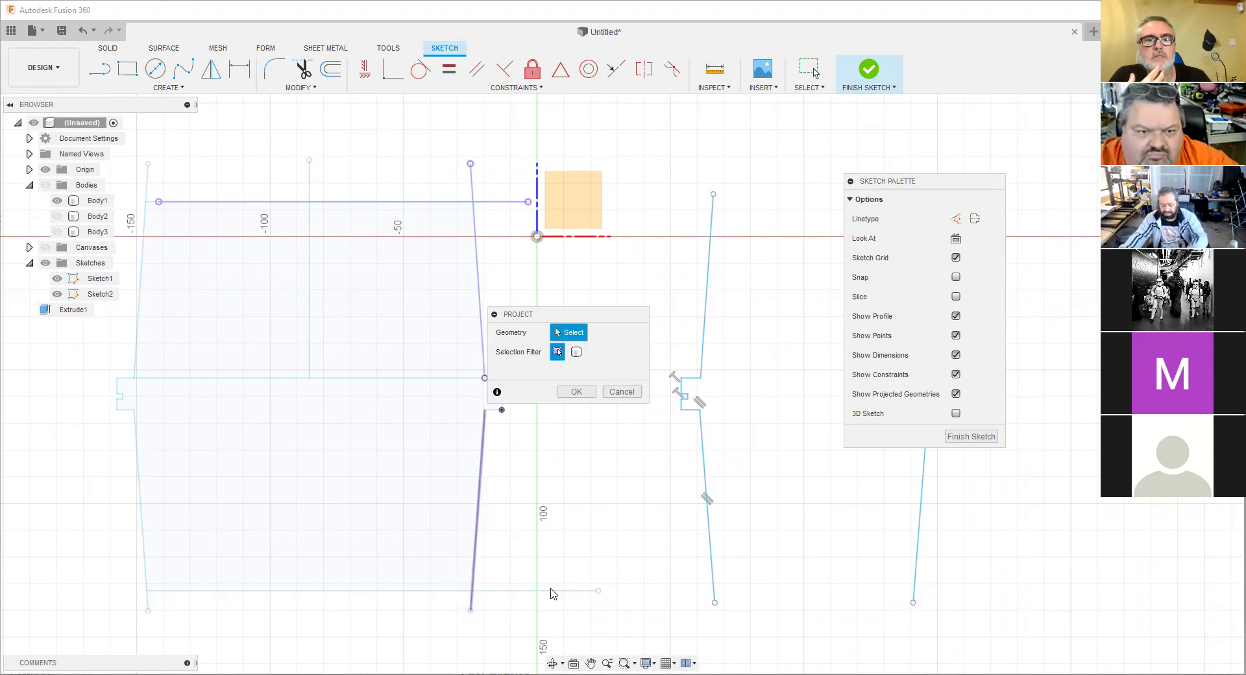
left_click(476, 529)
left_click(384, 591)
left_click(142, 517)
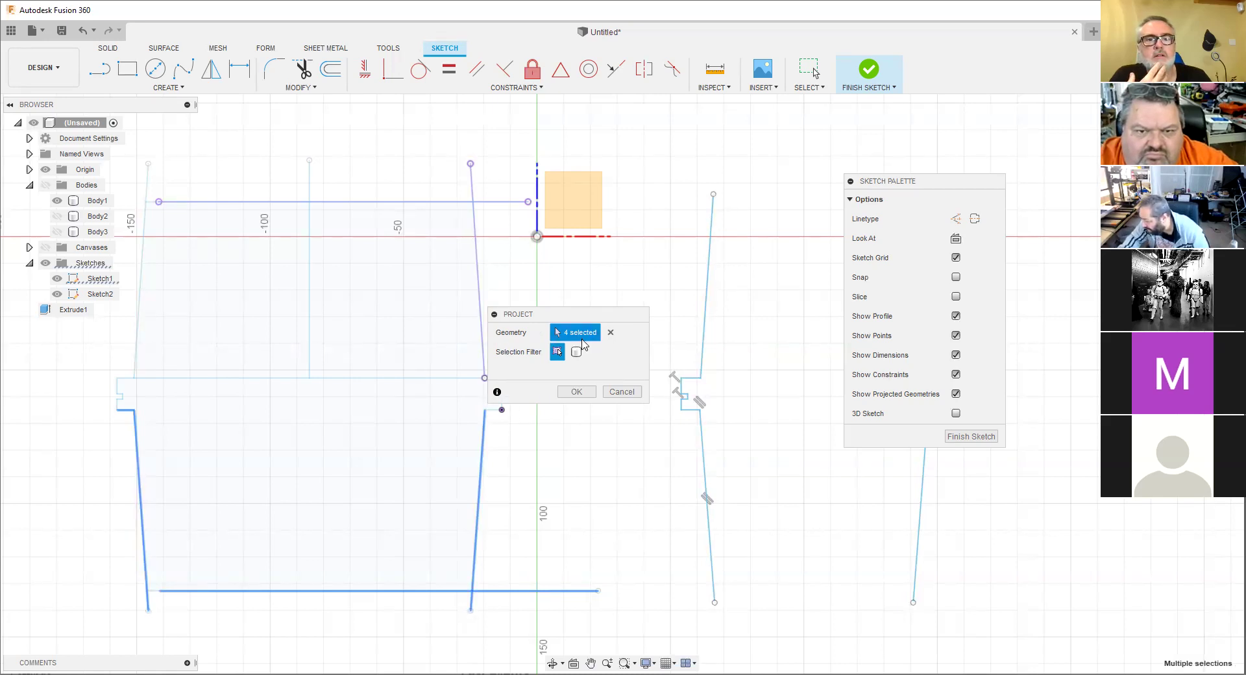
middle_click_drag(501, 466, 911, 444)
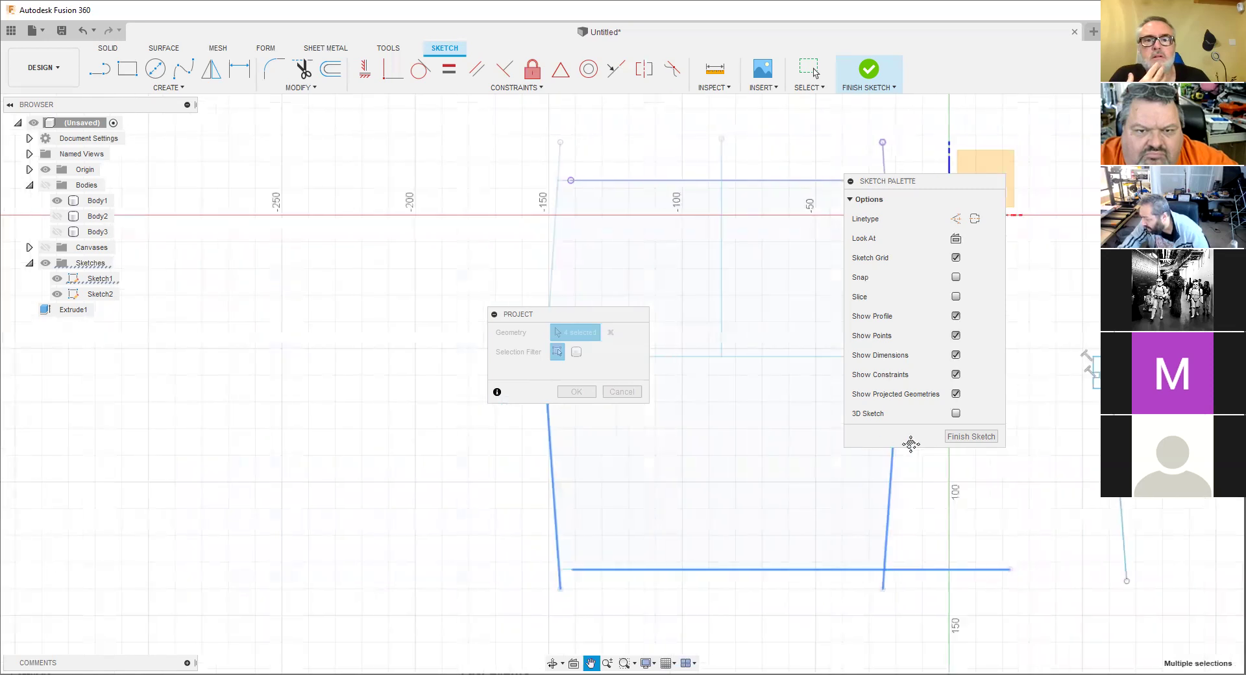
left_click_drag(602, 317, 795, 320)
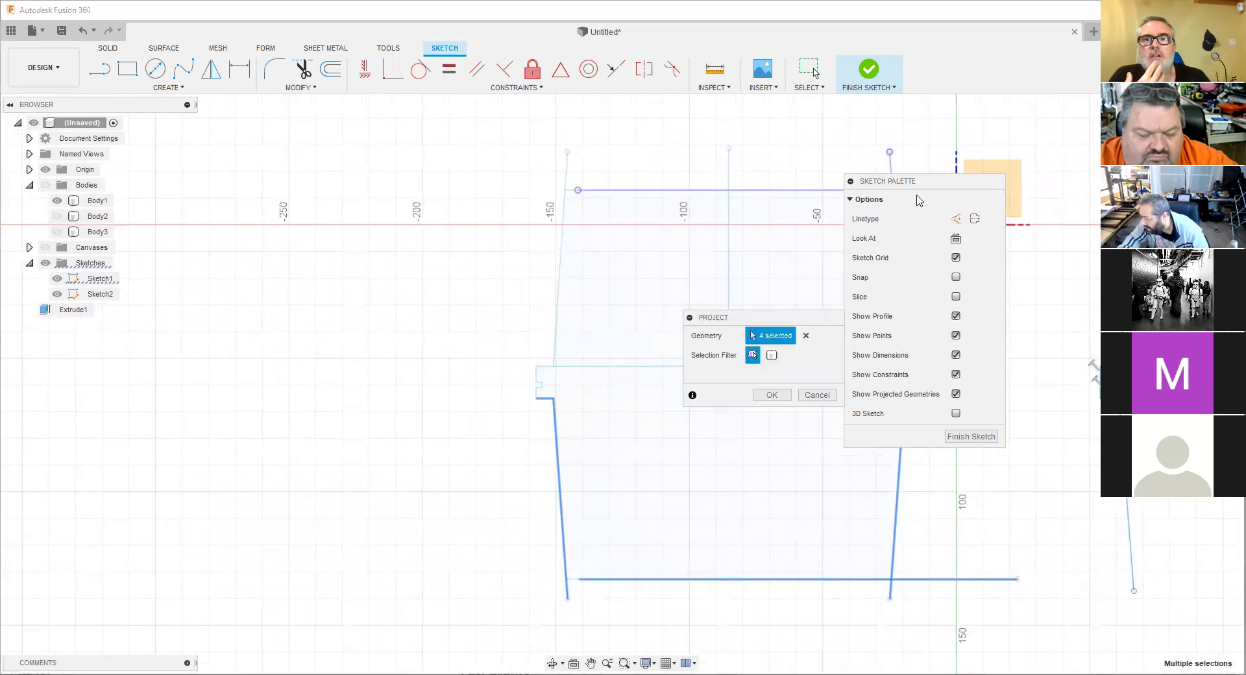
left_click_drag(912, 184, 310, 221)
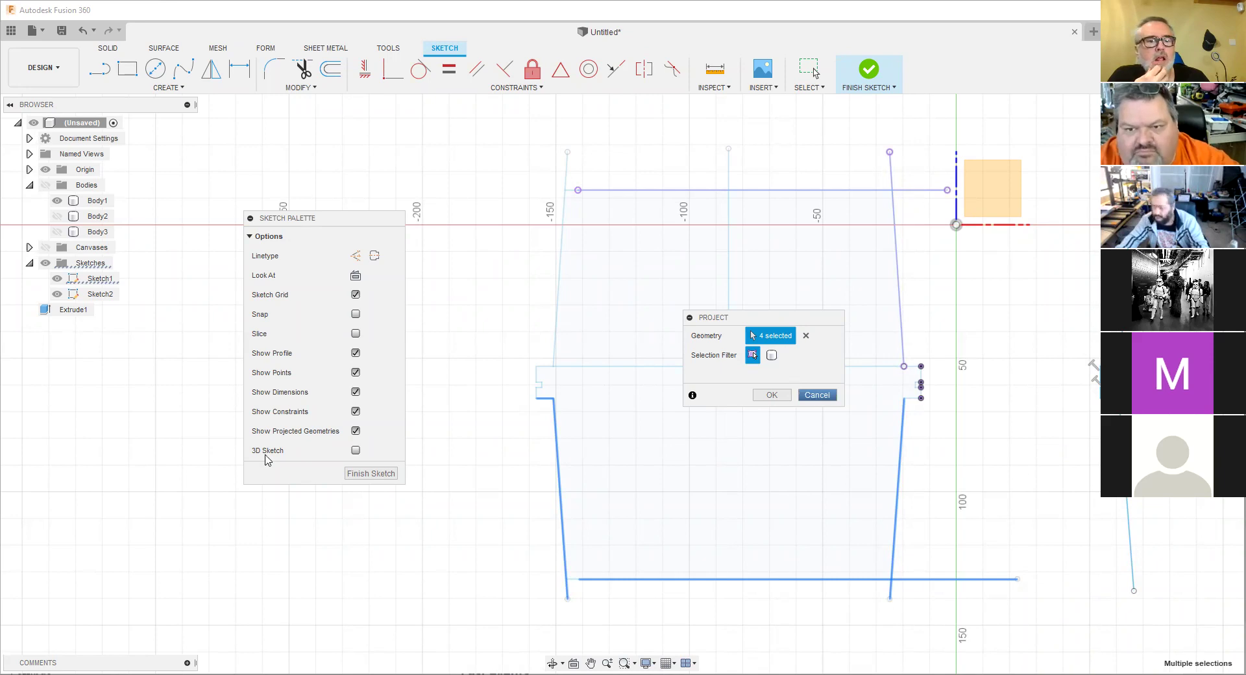
key("Return")
Finish editing Sketch2 and make the bodies visible again.
scroll(722, 439, "down", 2)
scroll(721, 435, "down", 1)
middle_click_drag(722, 435, 533, 442)
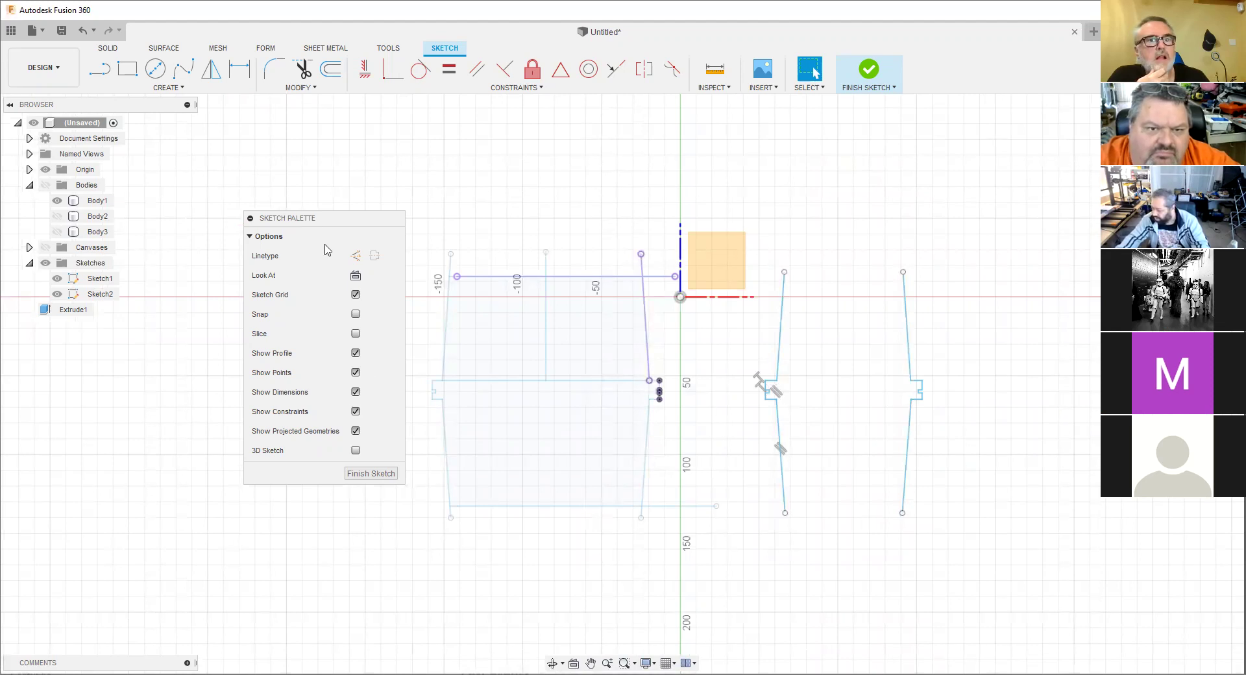
left_click(59, 215)
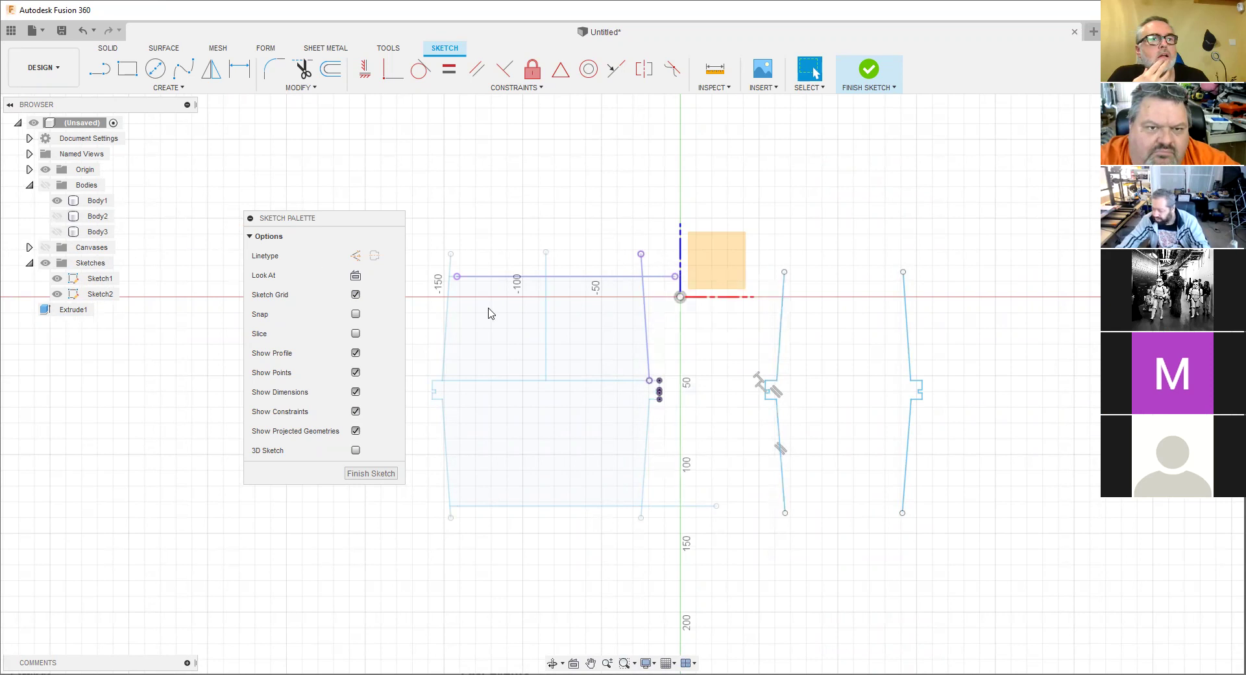
scroll(696, 371, "down", 2)
middle_click_drag(554, 362, 438, 367)
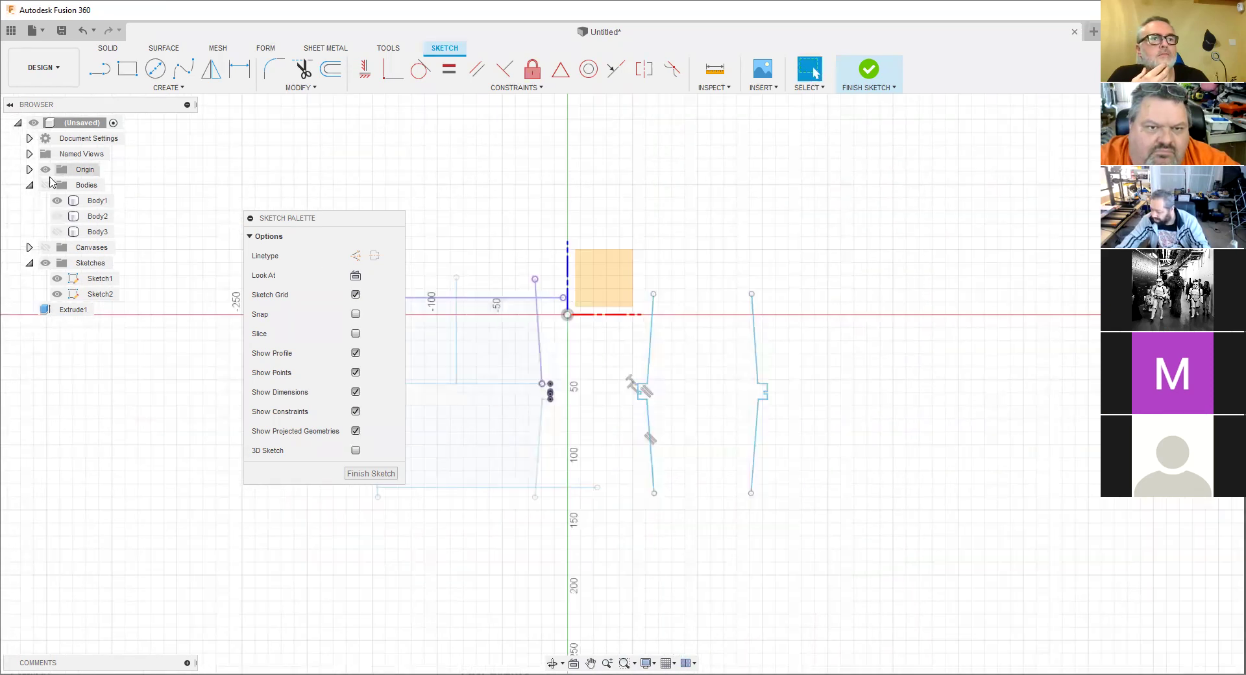
left_click(41, 189)
left_click(44, 185)
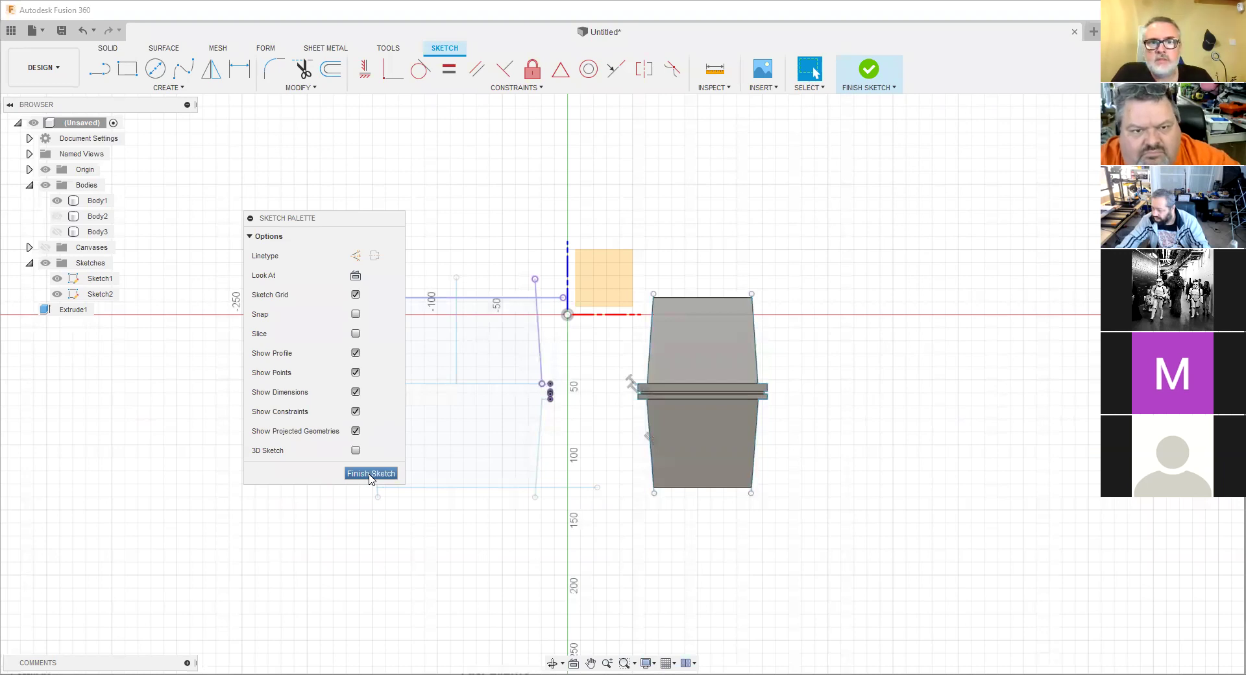
Show the reference canvas and compare the front-view outline and the trimmed middle body with the droid drawing.
left_click(47, 247)
left_click(672, 350)
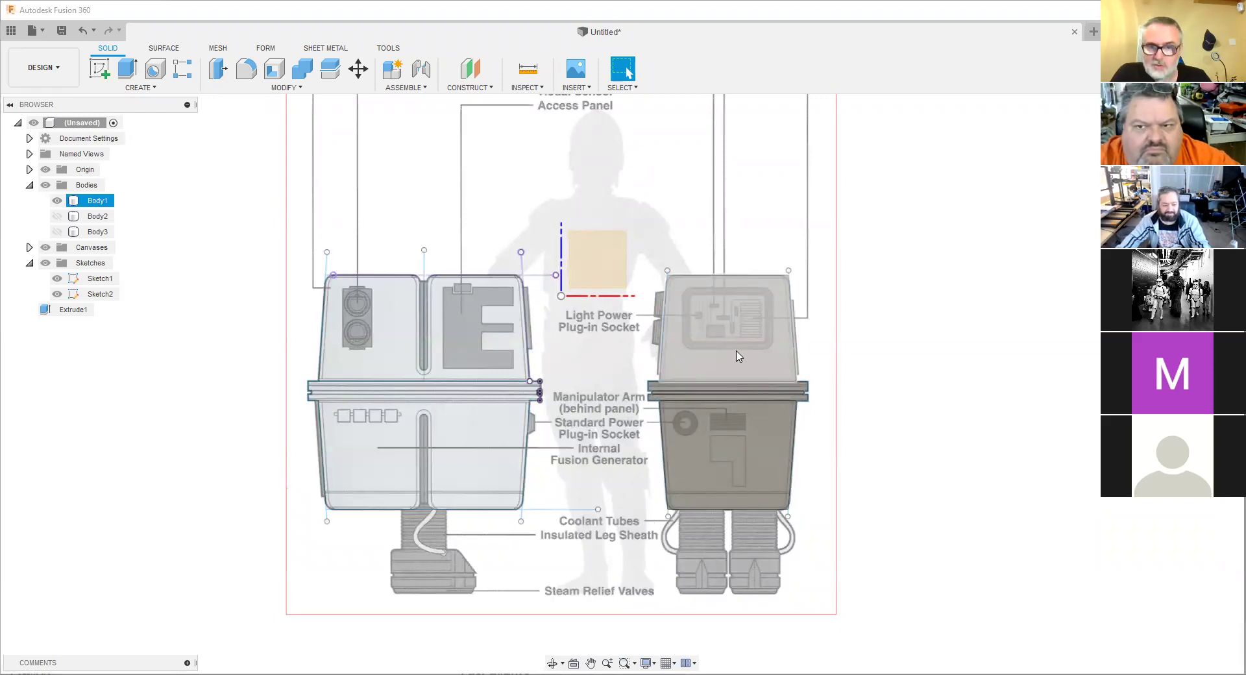
middle_click_drag(700, 363, 707, 366, "shift")
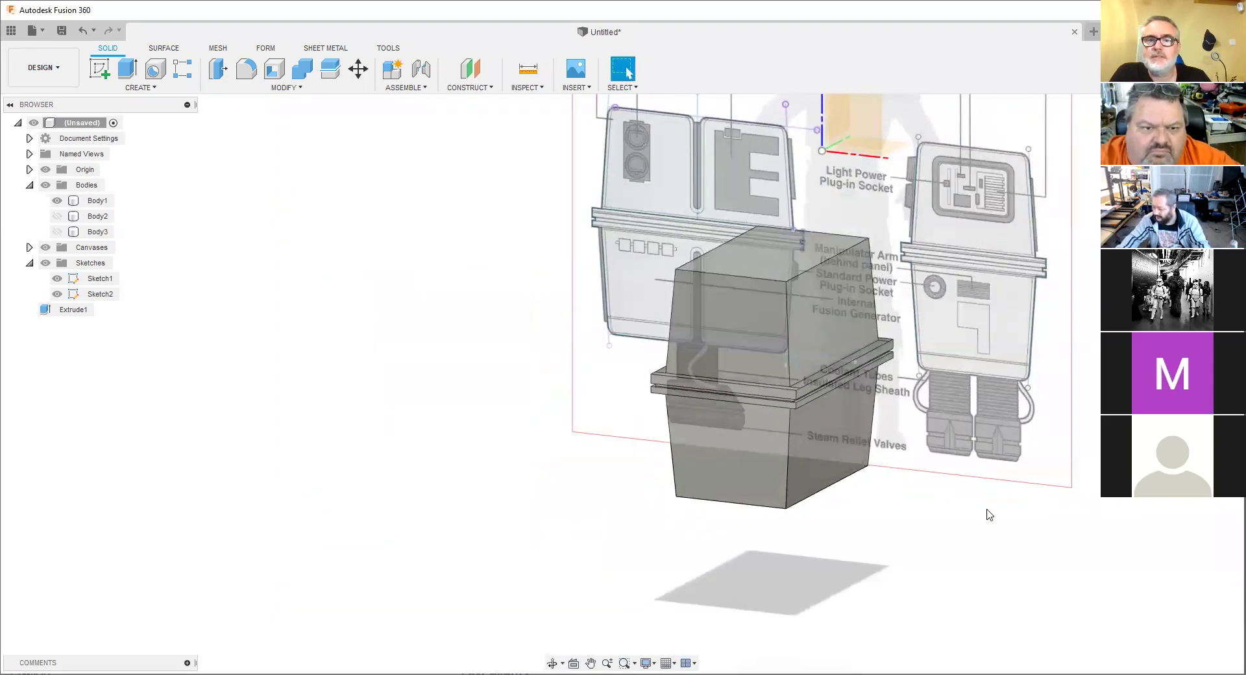
scroll(990, 505, "up", 3)
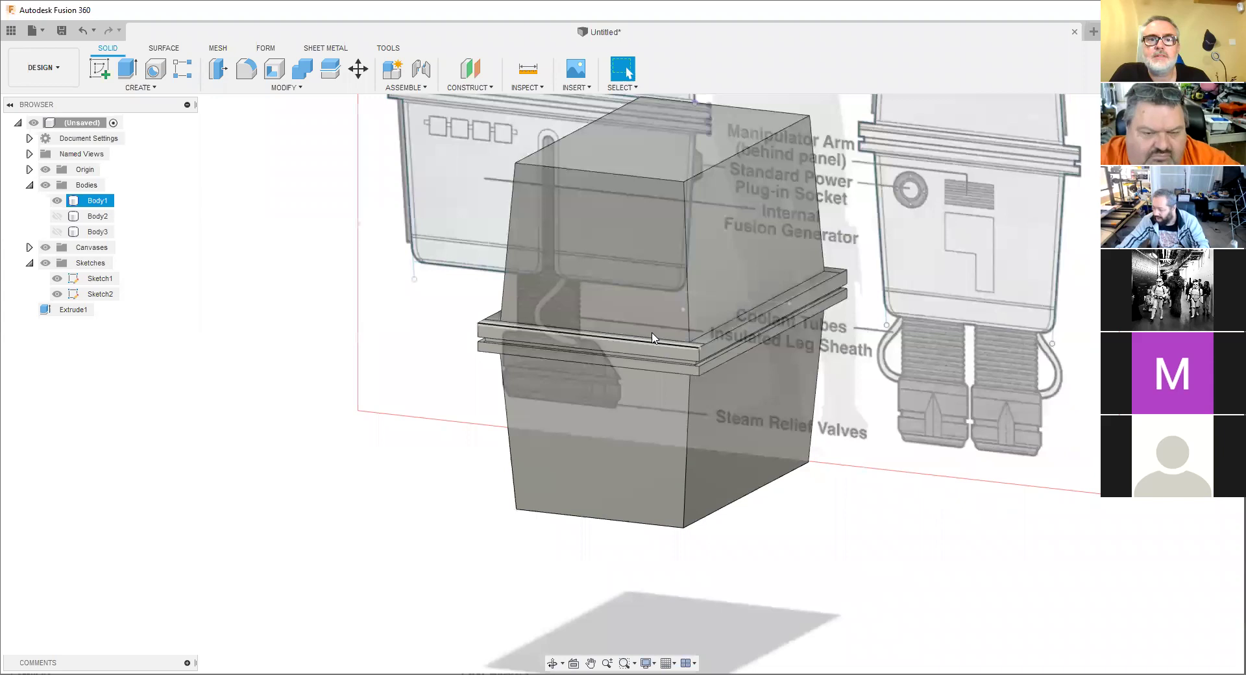
scroll(567, 349, "down", 1)
middle_click_drag(567, 349, 615, 340, "shift")
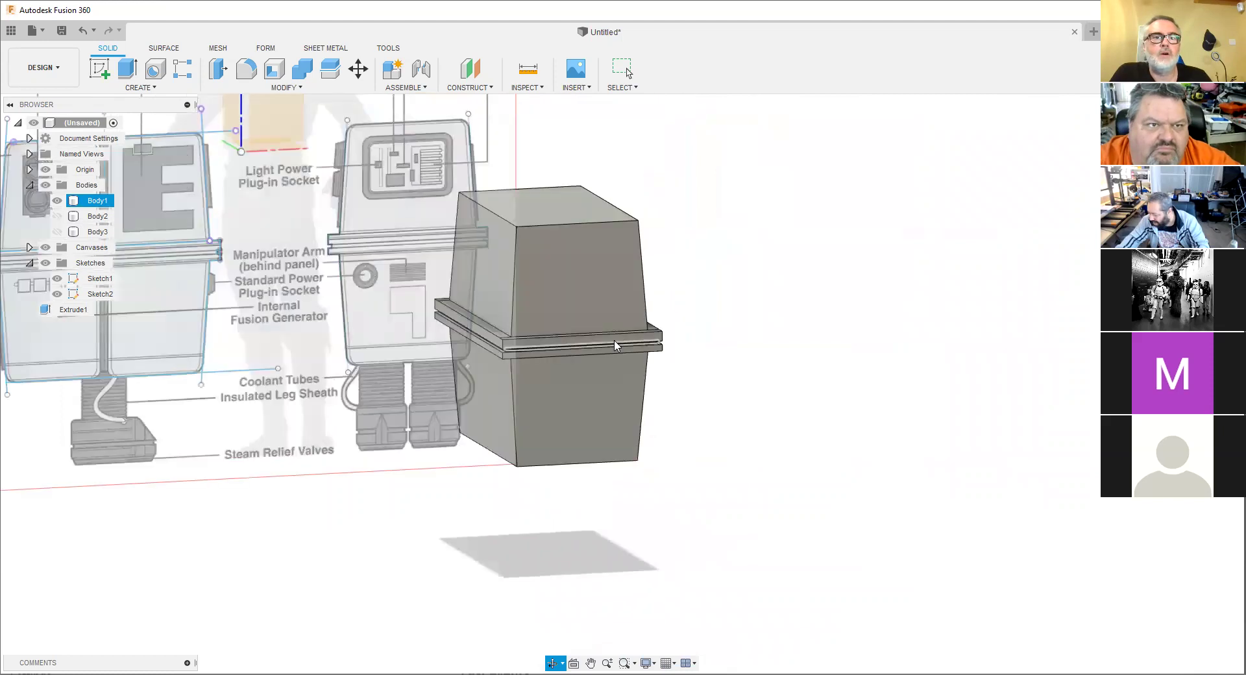
scroll(616, 345, "up", 3)
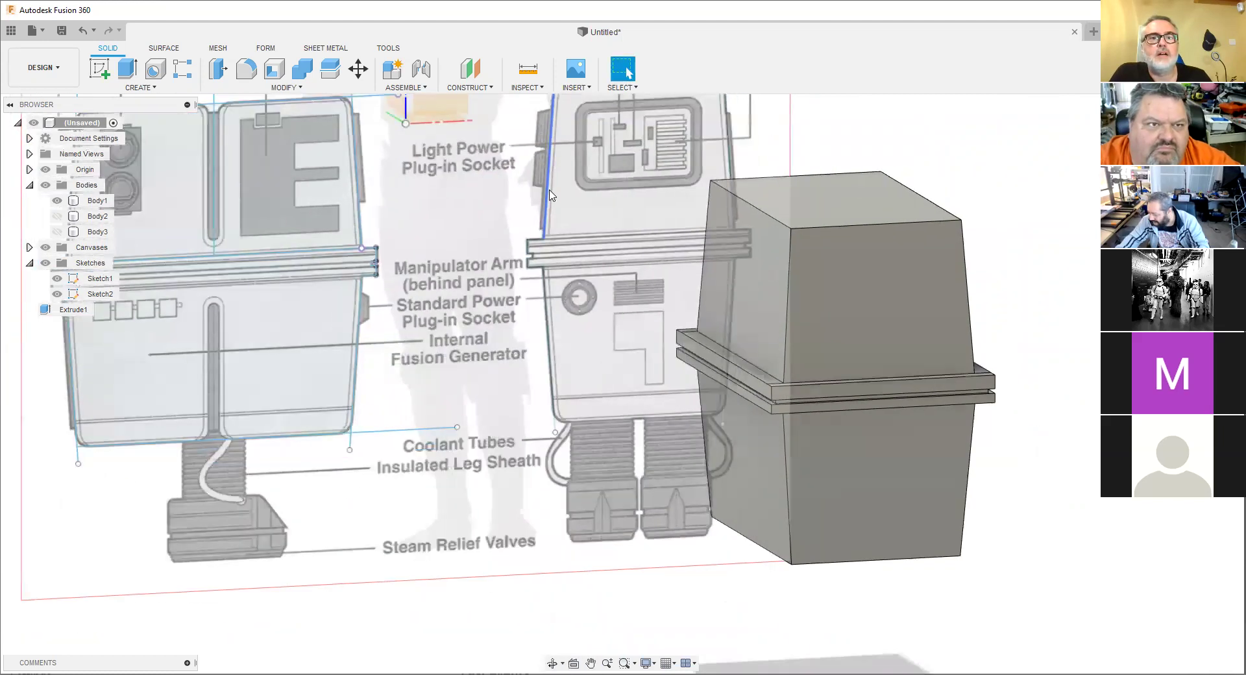
scroll(487, 262, "up", 2)
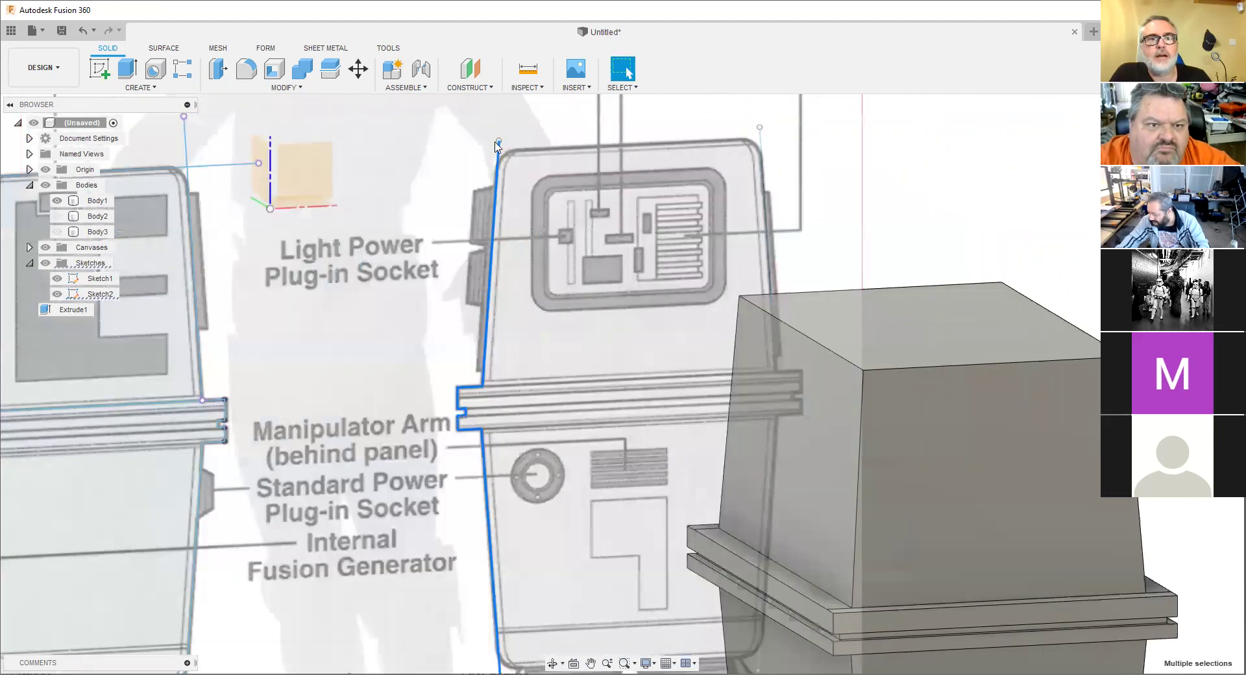
middle_click_drag(487, 441, 500, 347, "shift")
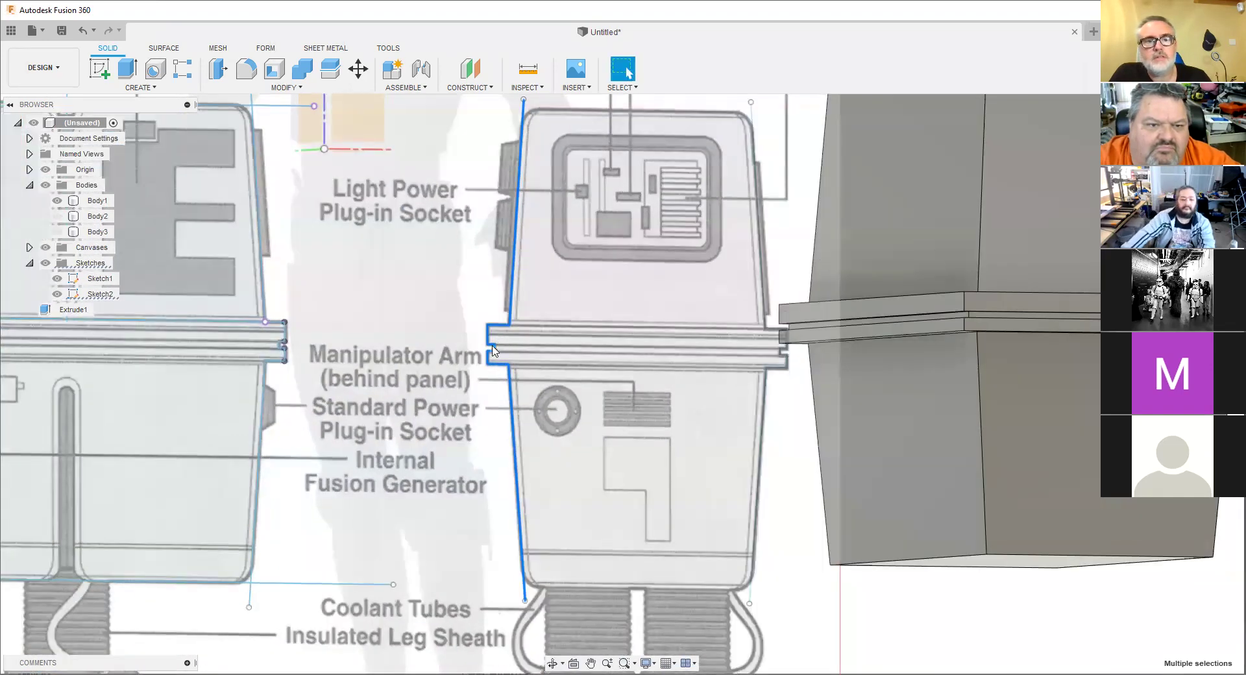
left_click(493, 377)
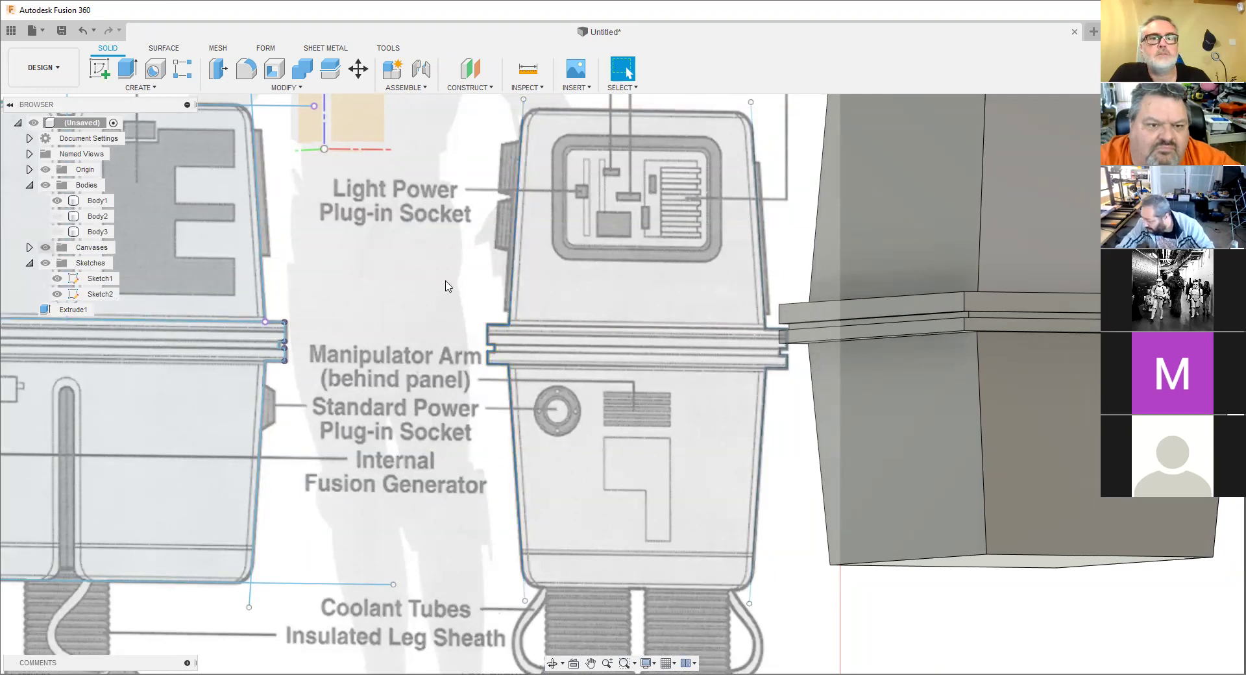
Hide the reference canvas and check the front-view outline nearest the side view as one connected chain.
left_click(46, 248)
mouse_move(446, 264)
middle_mouse_down("shift")
mouse_move(398, 323)
mouse_move(415, 321)
middle_mouse_up("shift")
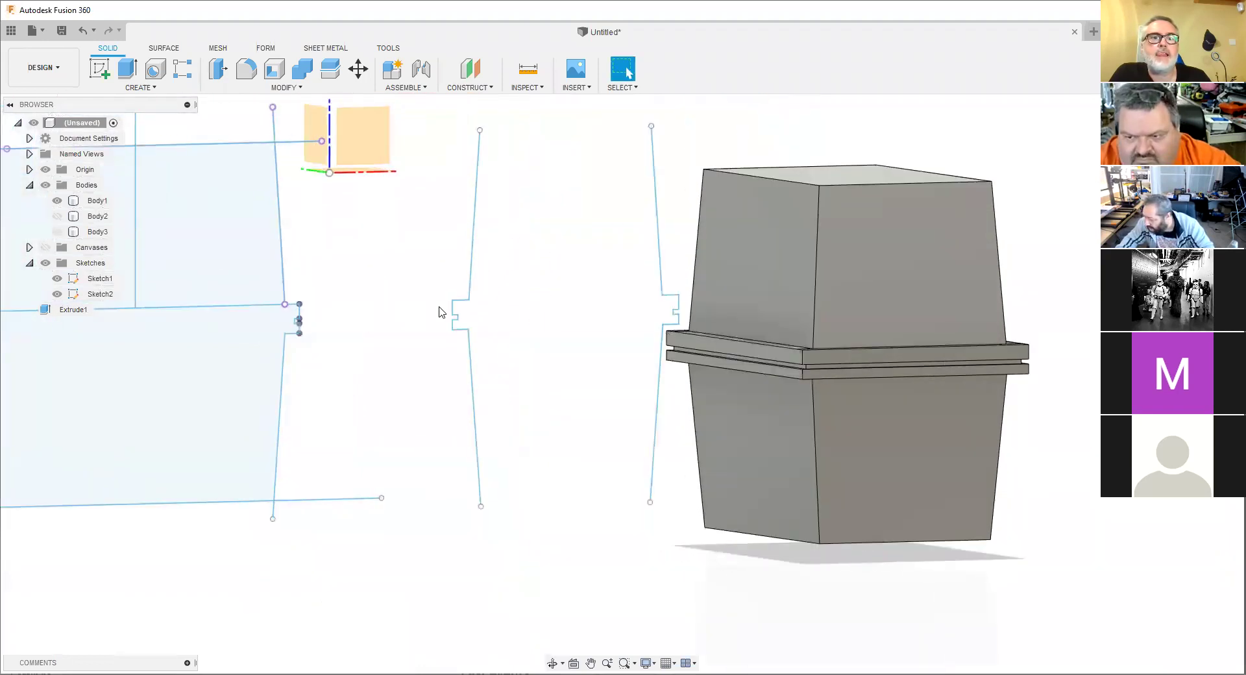
double_click(473, 205)
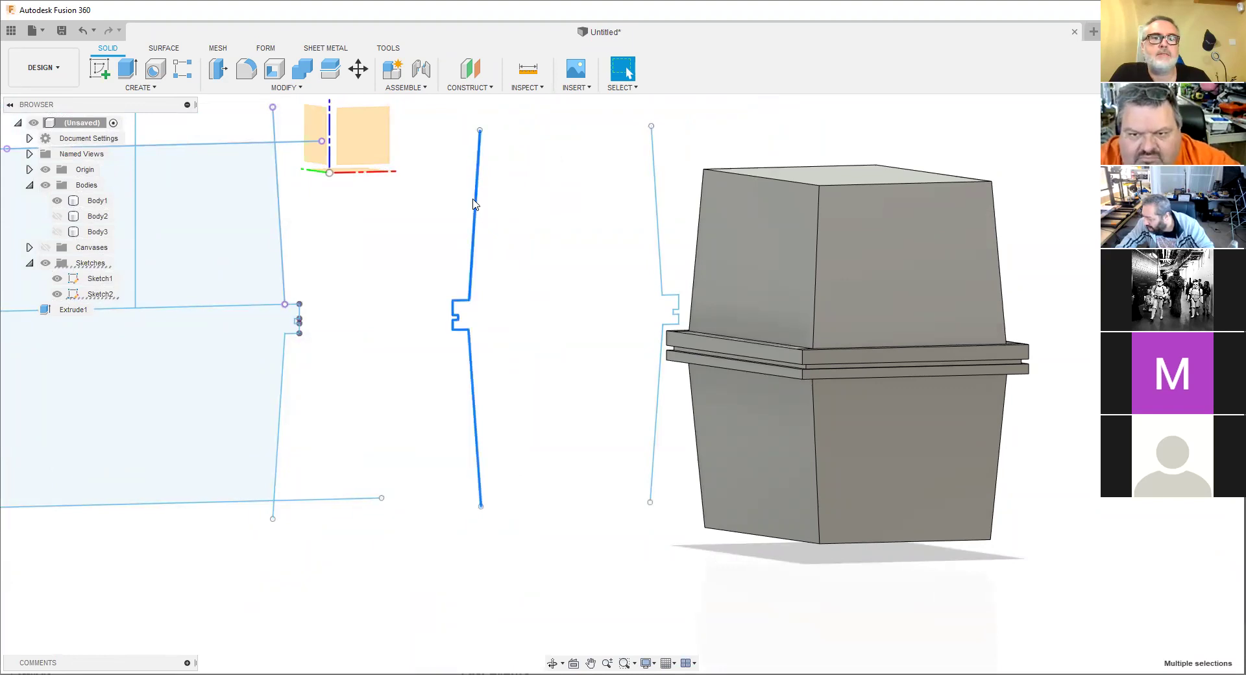
left_click(582, 253)
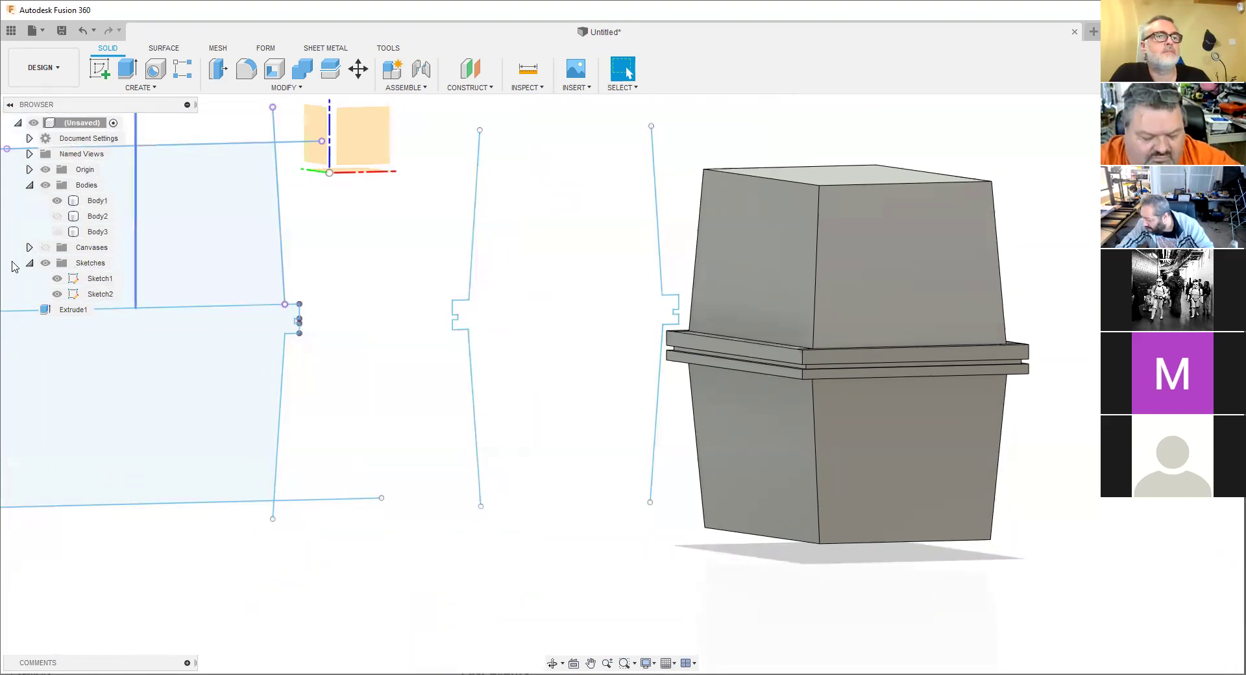
Show Body2 and Body3 and combine all three bodies into a single solid.
left_click(57, 219)
scroll(454, 231, "down", 2)
middle_click_drag(454, 231, 676, 281, "shift")
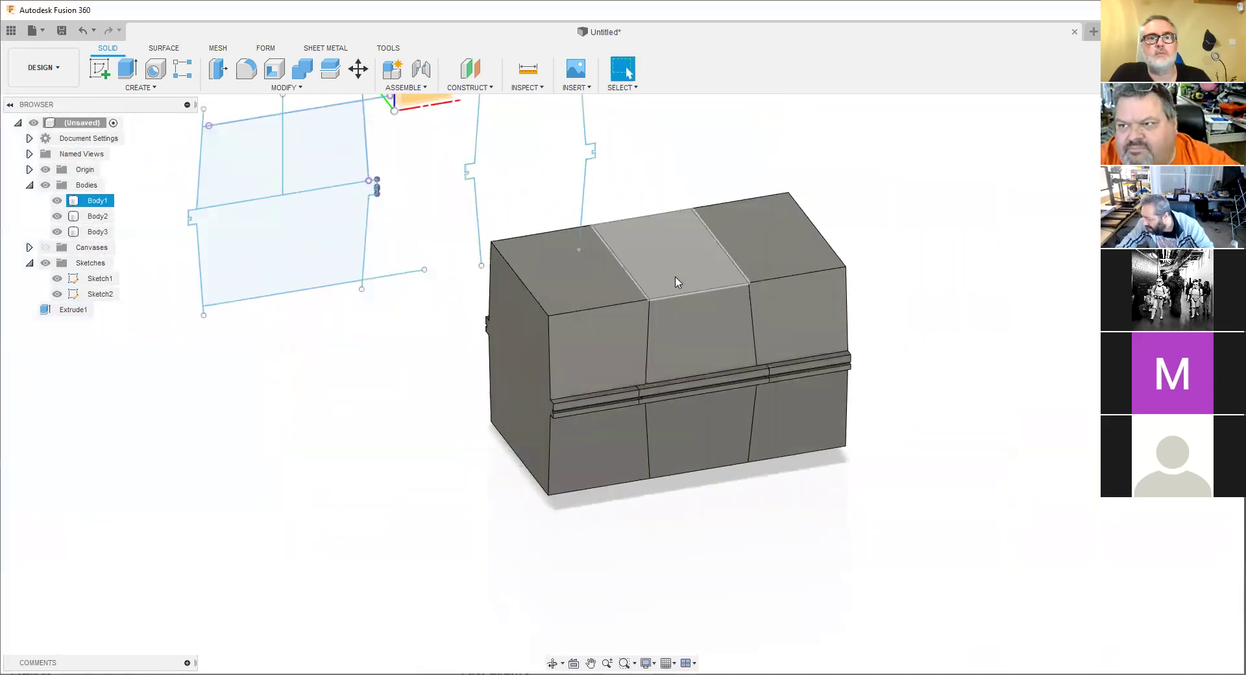
left_click(284, 89)
left_click(626, 231)
left_click(541, 259)
left_click(739, 302)
scroll(657, 247, "up", 3)
middle_click_drag(657, 247, 624, 243, "shift")
scroll(594, 344, "down", 2)
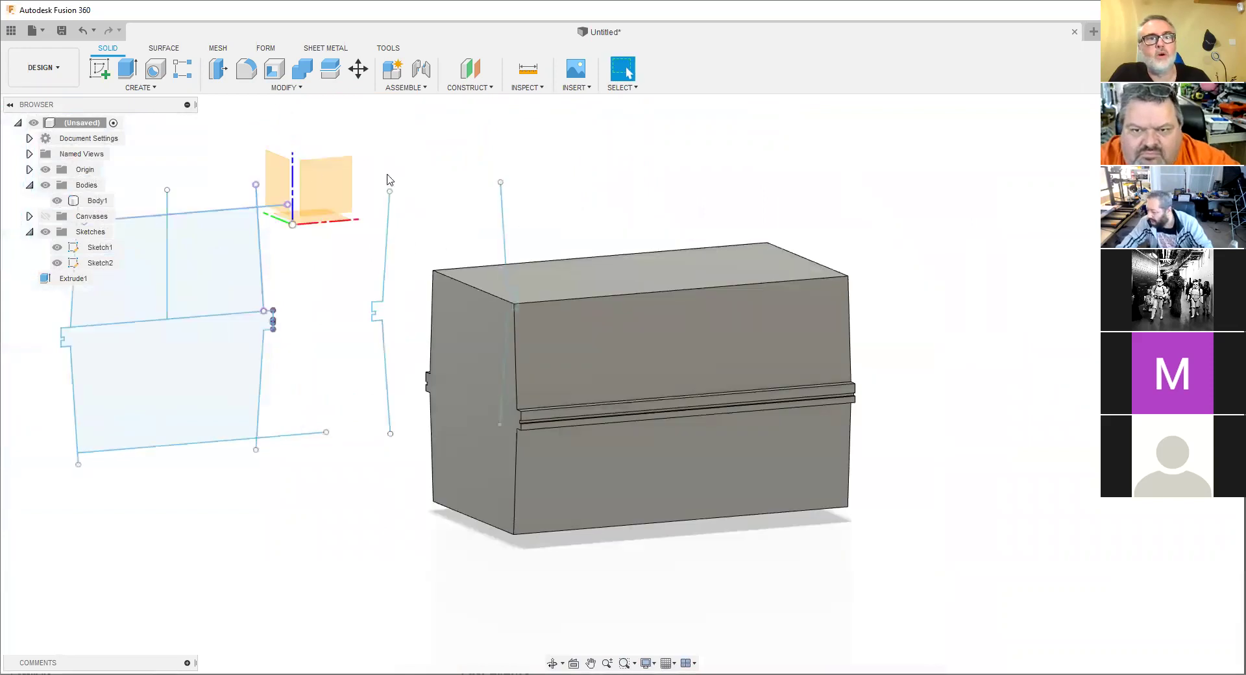
Split Body1 using both front-view outlines of Sketch2 as splitting tools, with the splitting tools extended.
left_click(278, 88)
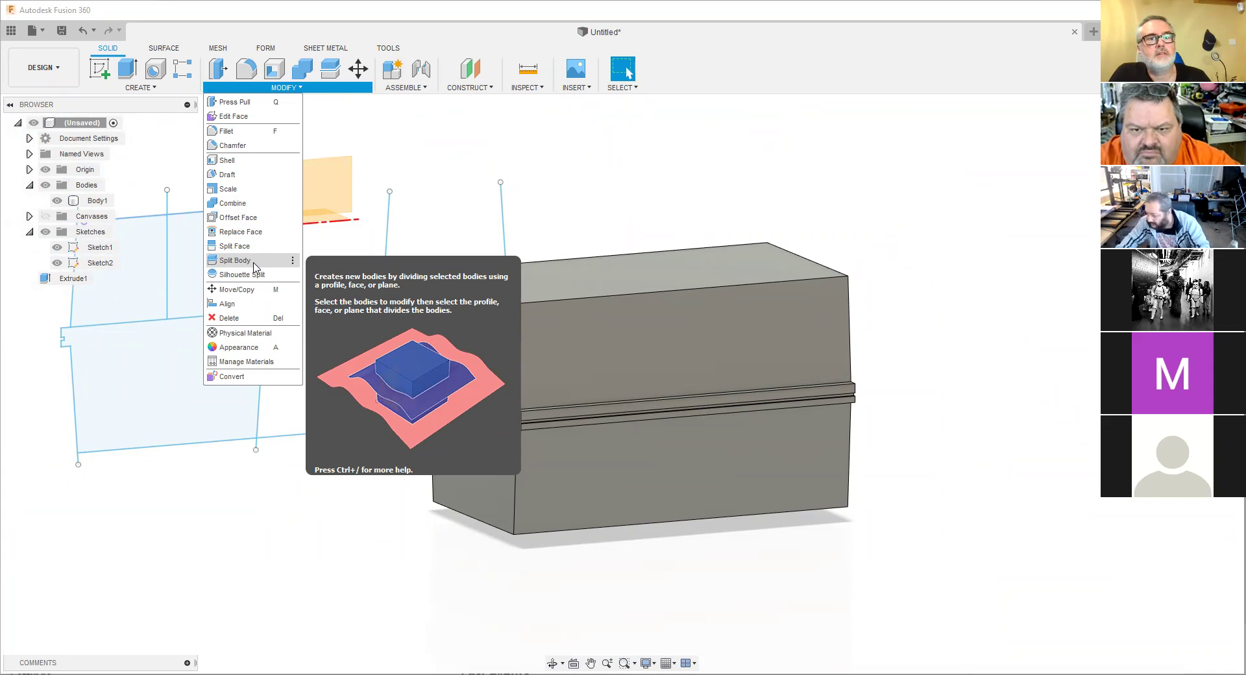
left_click(235, 260)
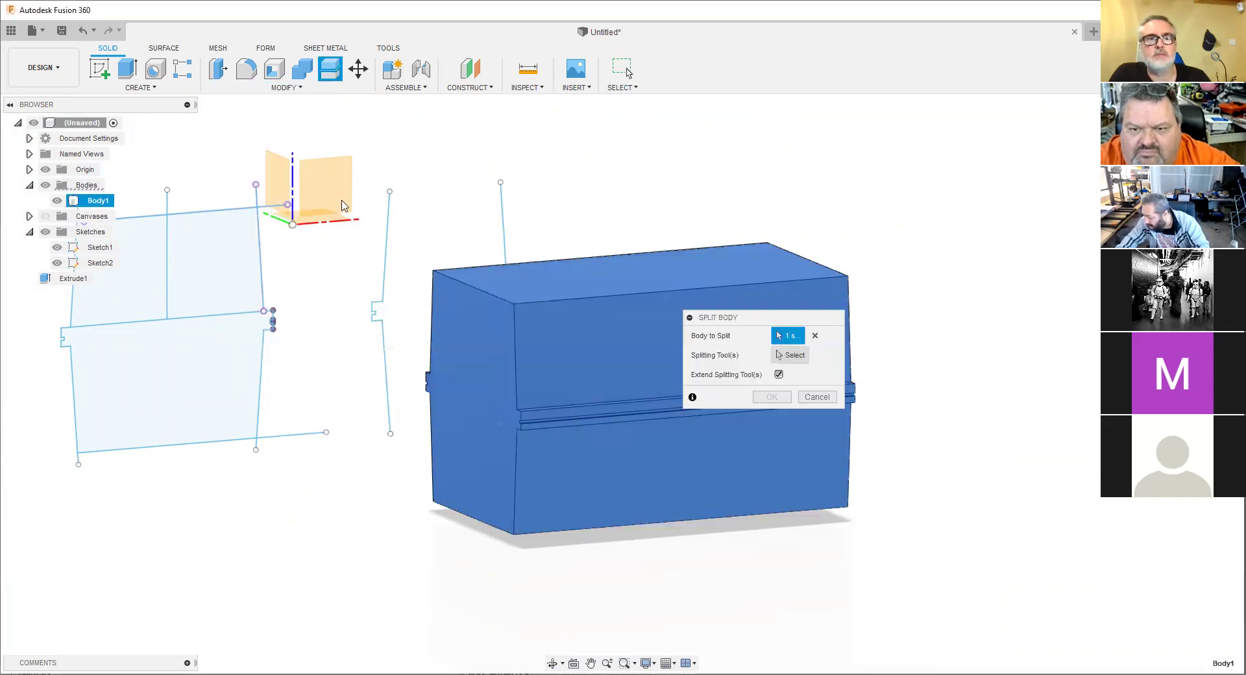
left_click(506, 227)
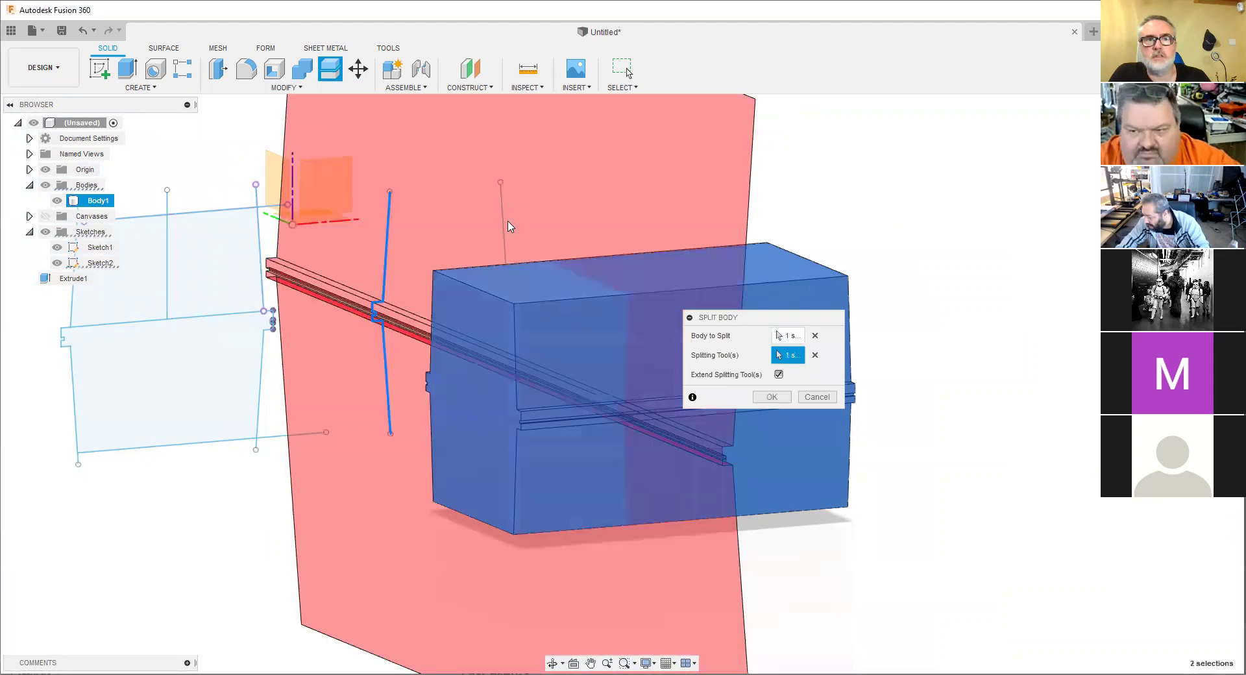
left_click(504, 237)
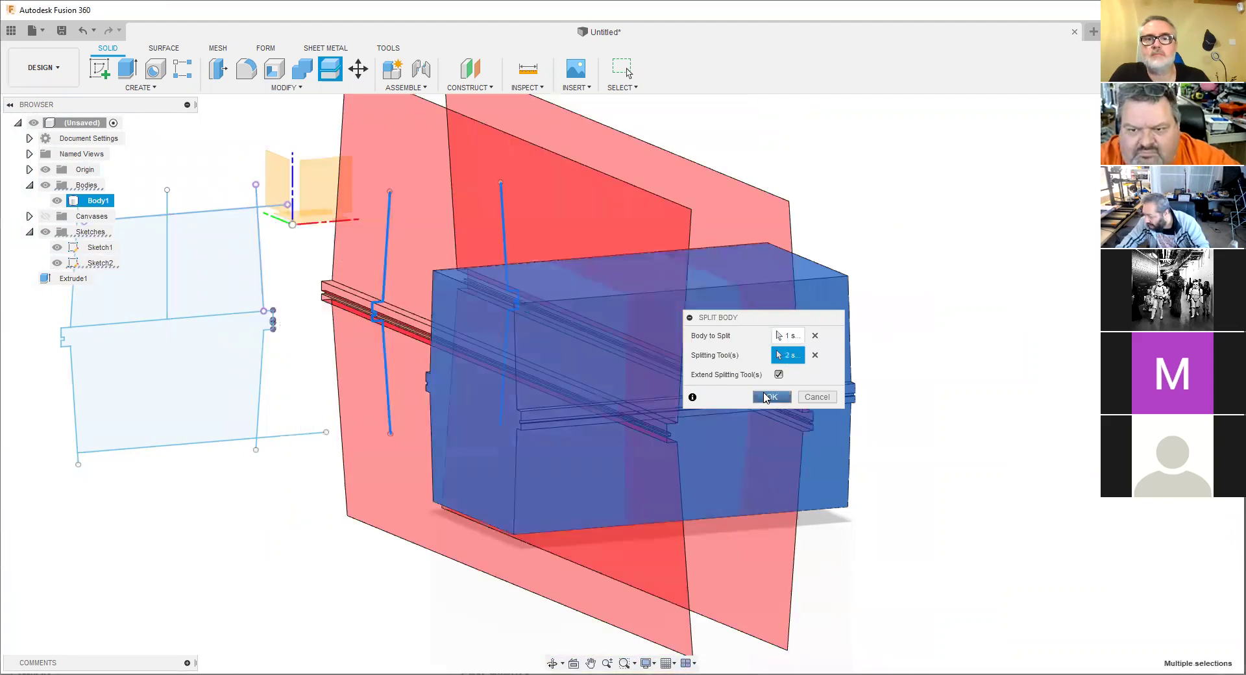
scroll(628, 359, "down", 2)
middle_click_drag(574, 353, 518, 350, "shift")
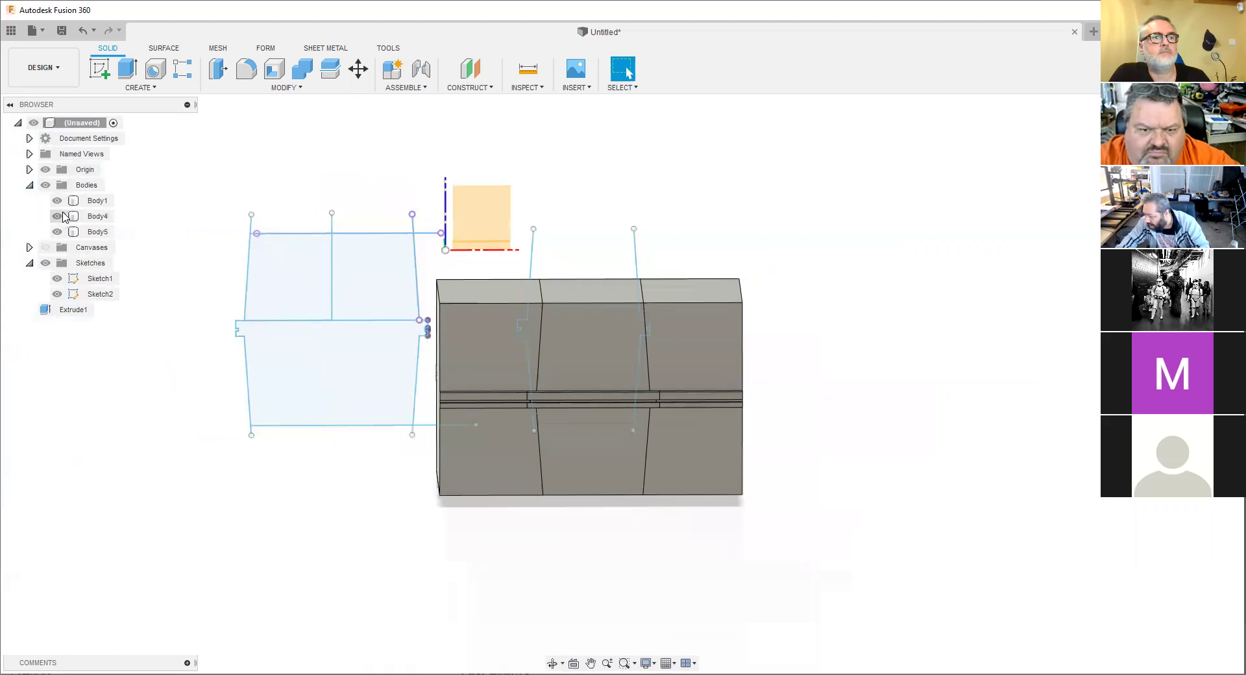
Hide the outer bodies Body4 and Body5 and inspect the band around the remaining middle body.
left_click(57, 217)
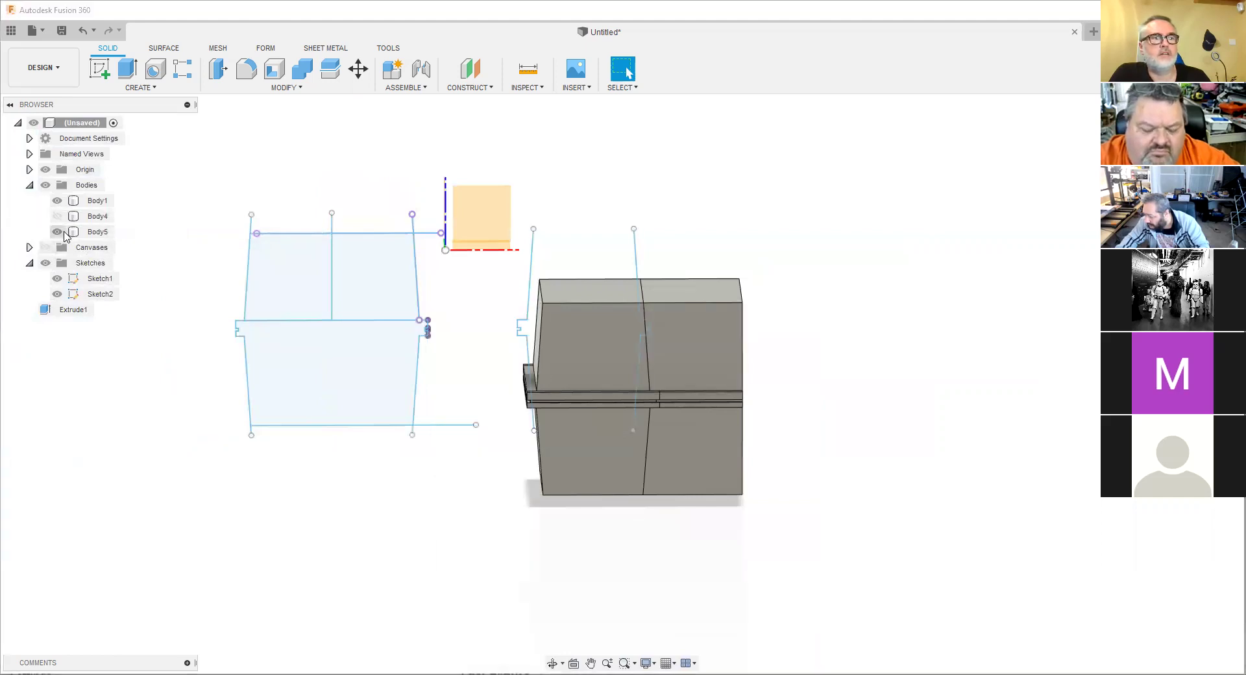
left_click(58, 232)
left_click(527, 387)
scroll(568, 389, "up", 4)
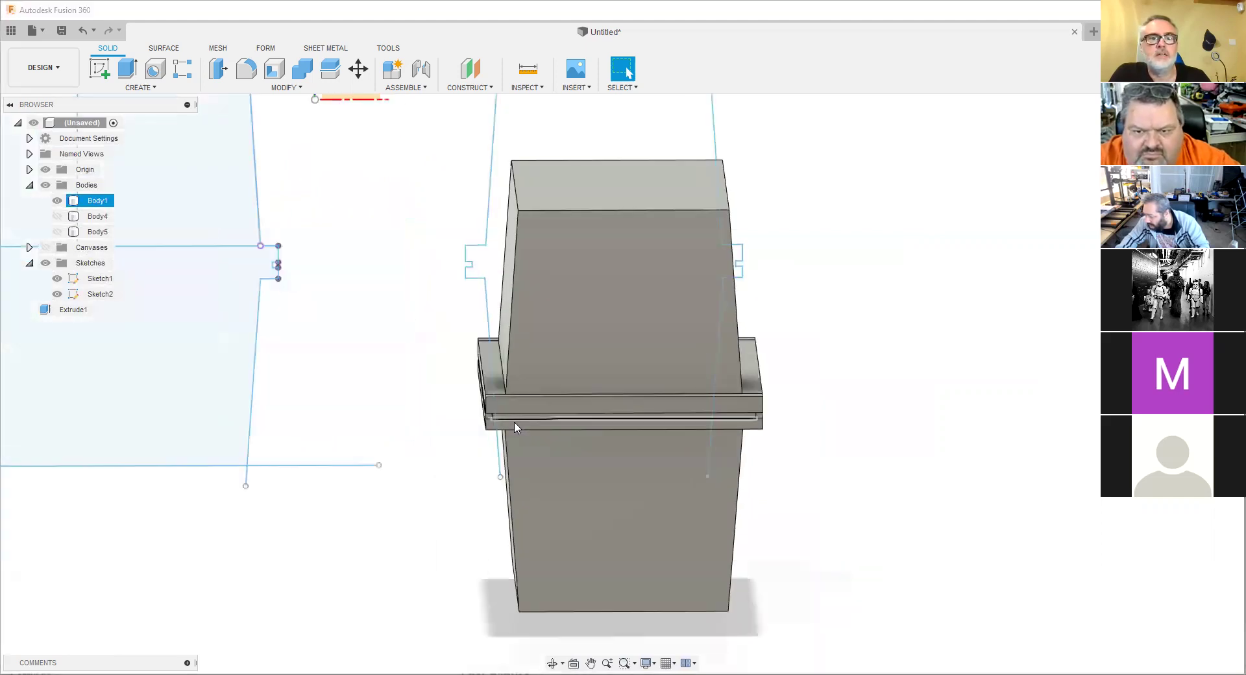
middle_click_drag(513, 423, 534, 275, "shift")
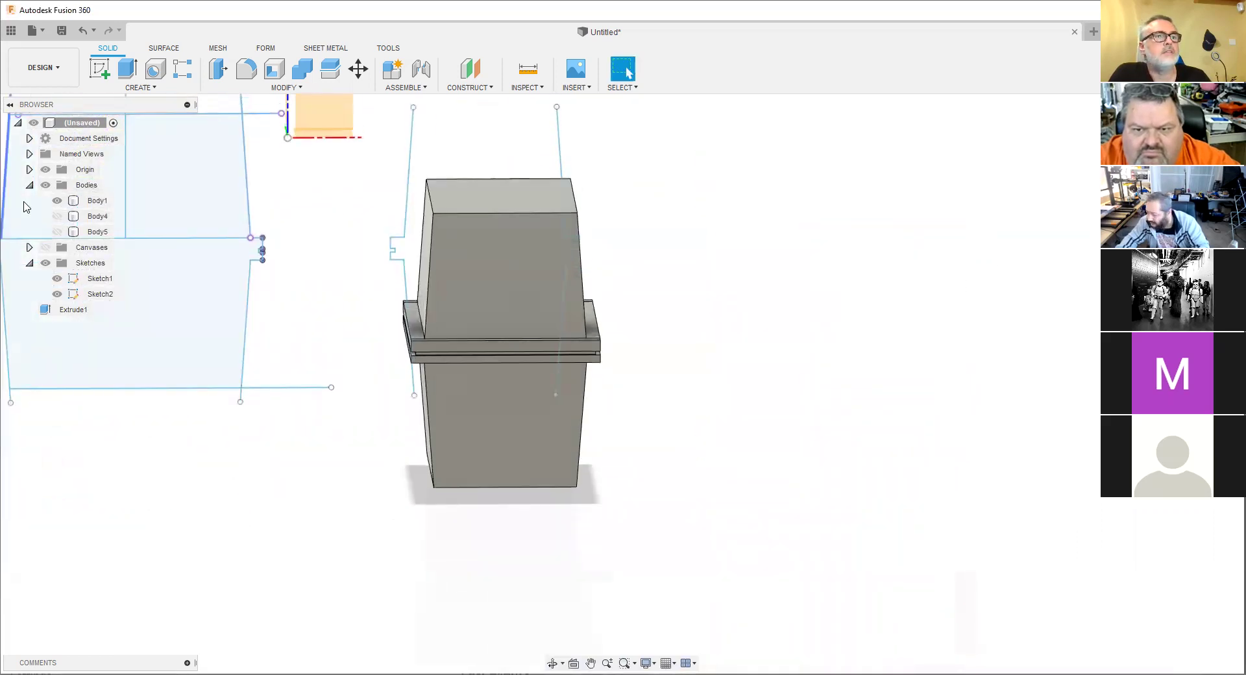
Show the reference canvas and compare the middle body with the front-view drawing from several angles.
left_click(46, 247)
middle_click_drag(346, 262, 370, 253, "shift")
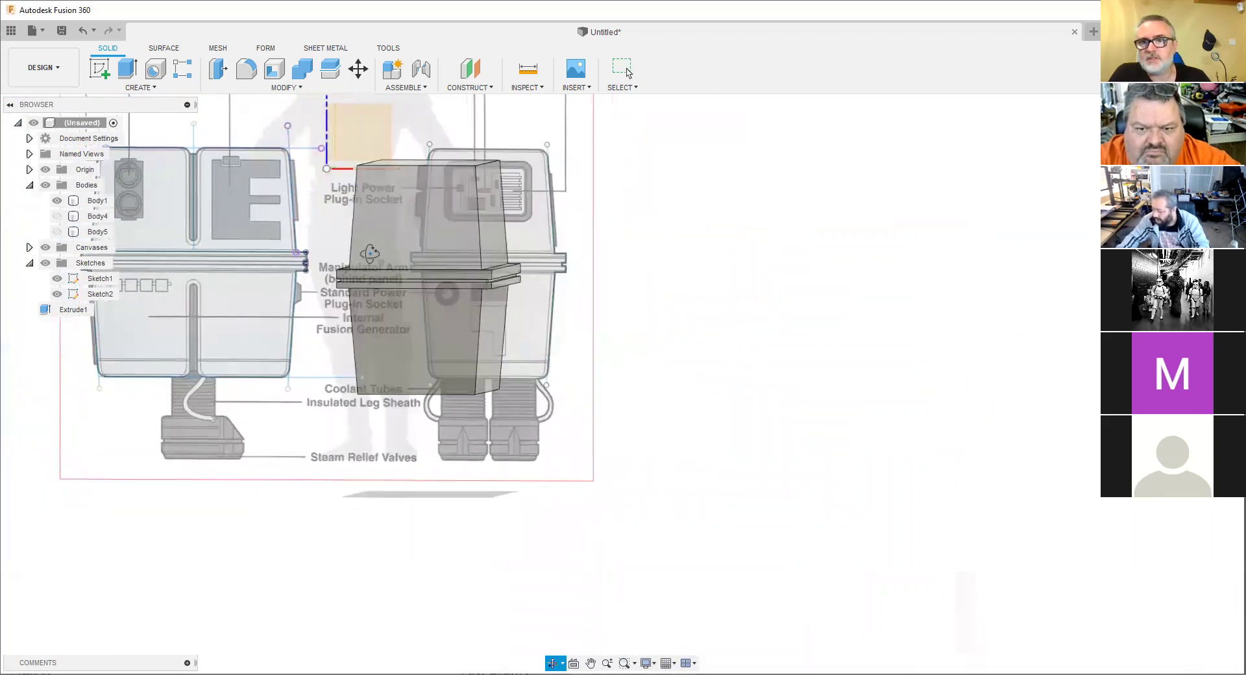
left_click(389, 259)
scroll(449, 263, "up", 5)
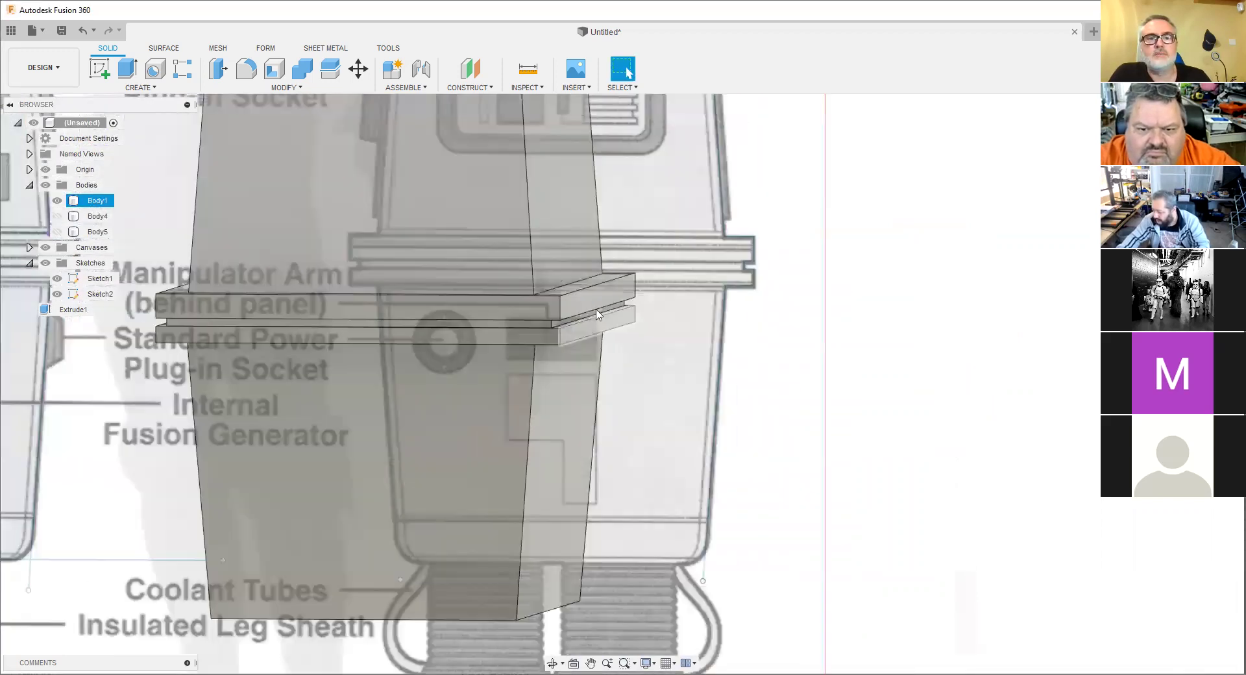
scroll(566, 307, "down", 2)
scroll(530, 284, "down", 2)
middle_click_drag(532, 195, 588, 211, "shift")
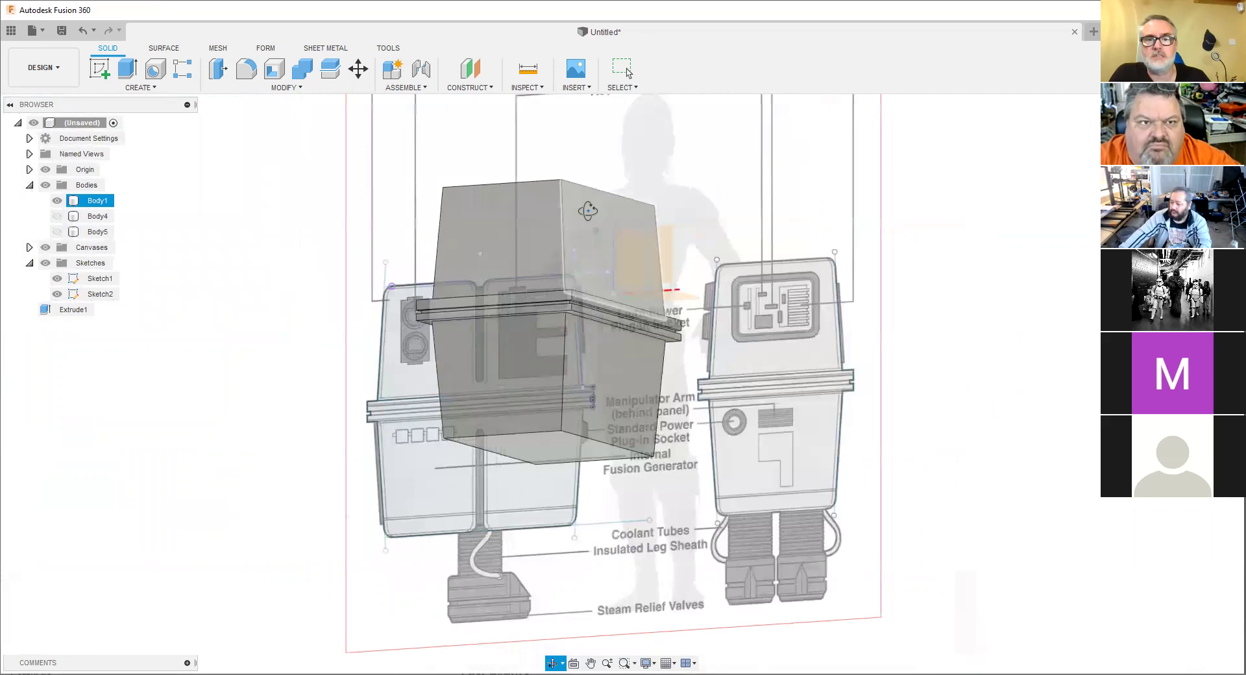
left_click(750, 461)
scroll(750, 462, "down", 2)
scroll(751, 462, "up", 3)
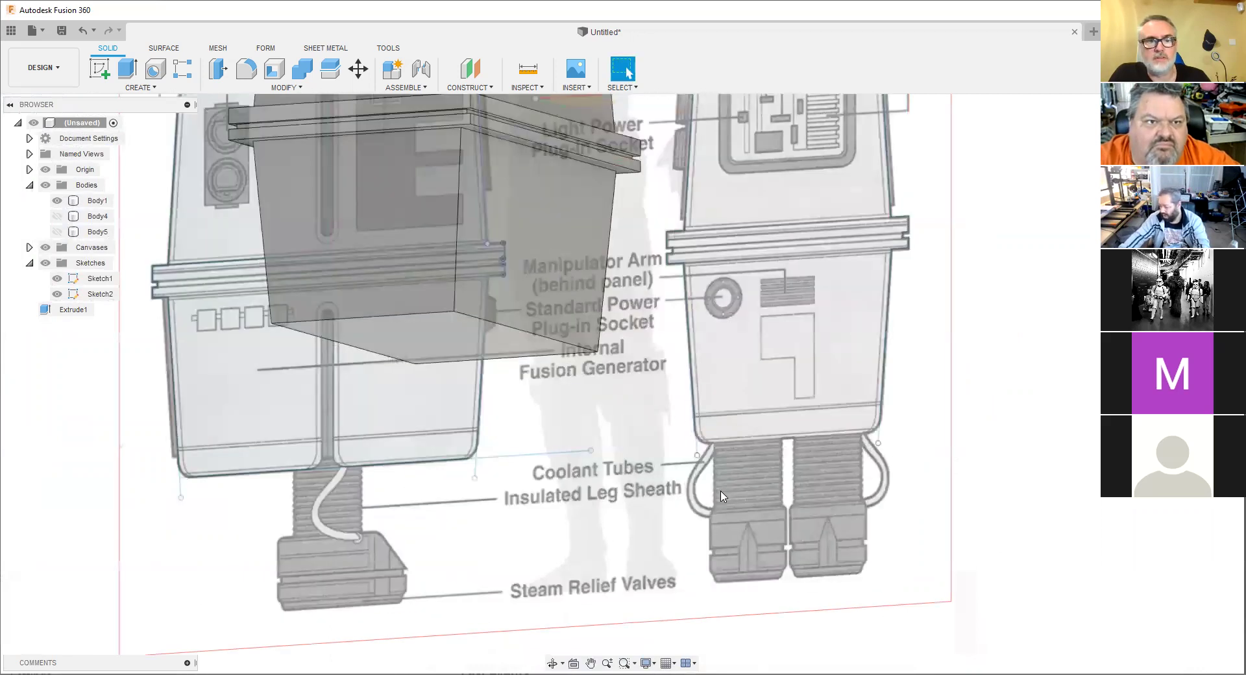
scroll(688, 477, "down", 3)
middle_click_drag(639, 458, 674, 484, "shift")
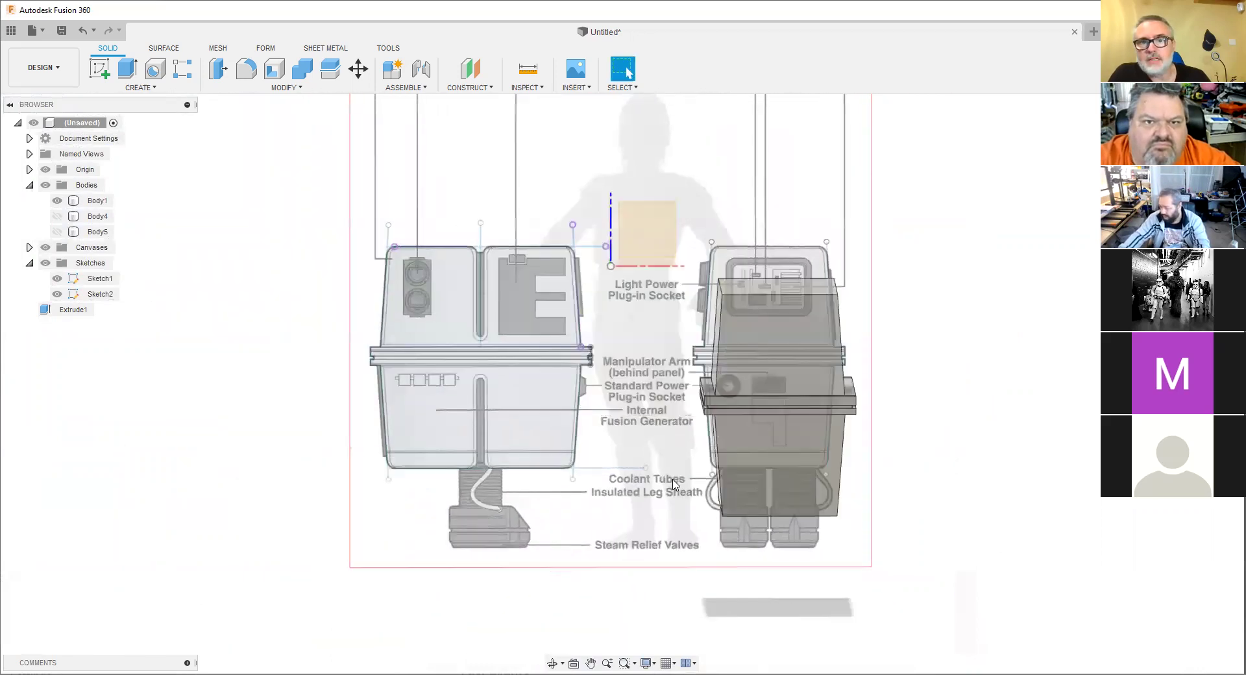
left_click(745, 327)
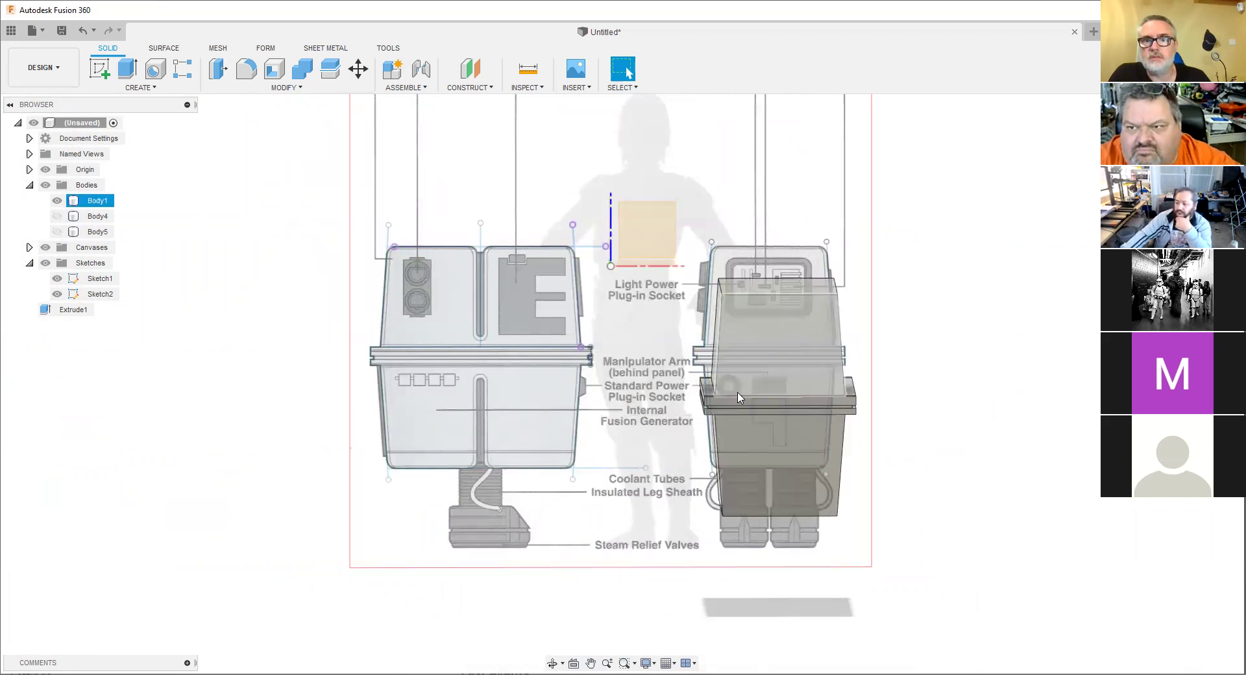
scroll(738, 397, "down", 2)
scroll(727, 285, "up", 4)
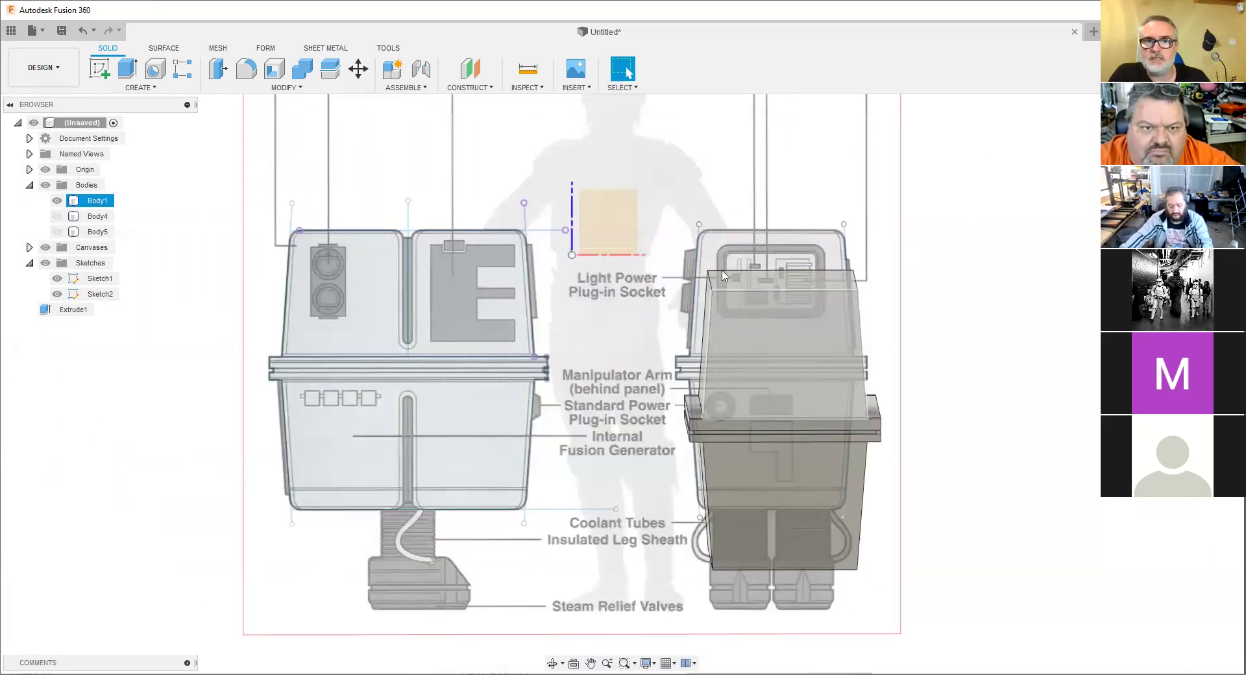
mouse_move(765, 320)
middle_mouse_down("shift")
mouse_move(773, 305)
mouse_move(792, 322)
middle_mouse_up("shift")
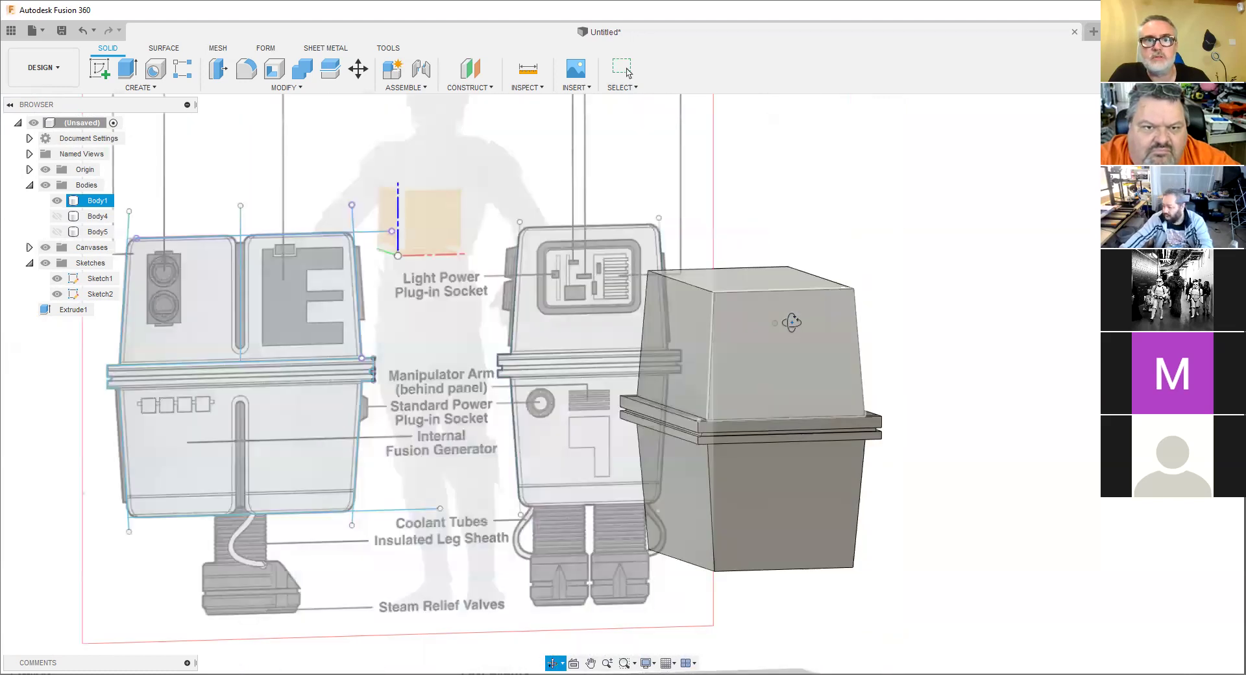
scroll(703, 286, "up", 2)
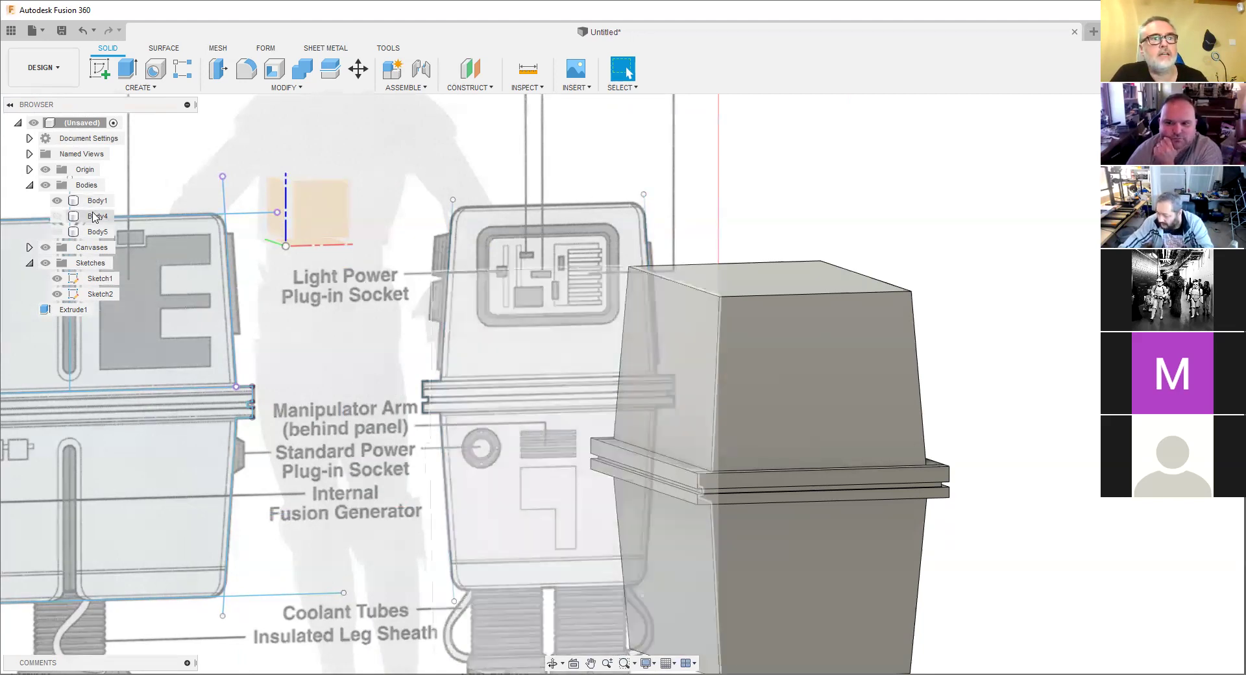
Show the outer body Body4 and delete both leftover outer bodies, Body4 and Body5.
left_click(57, 217)
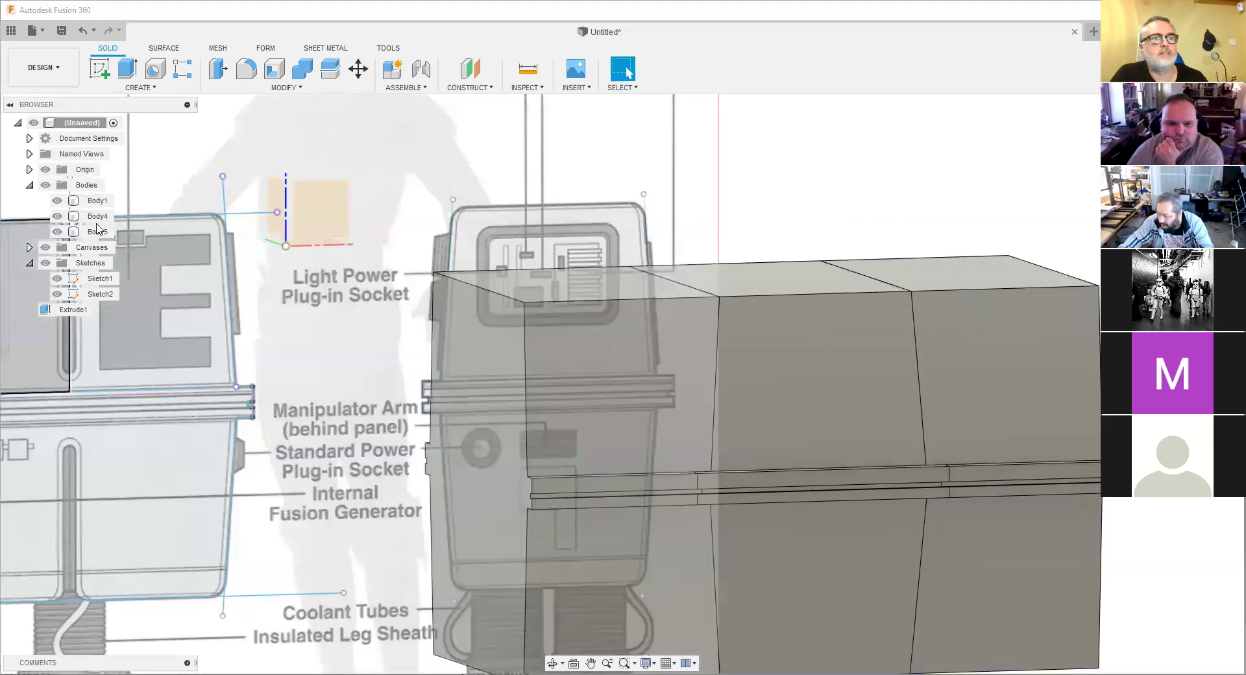
left_click(104, 218)
key("Delete")
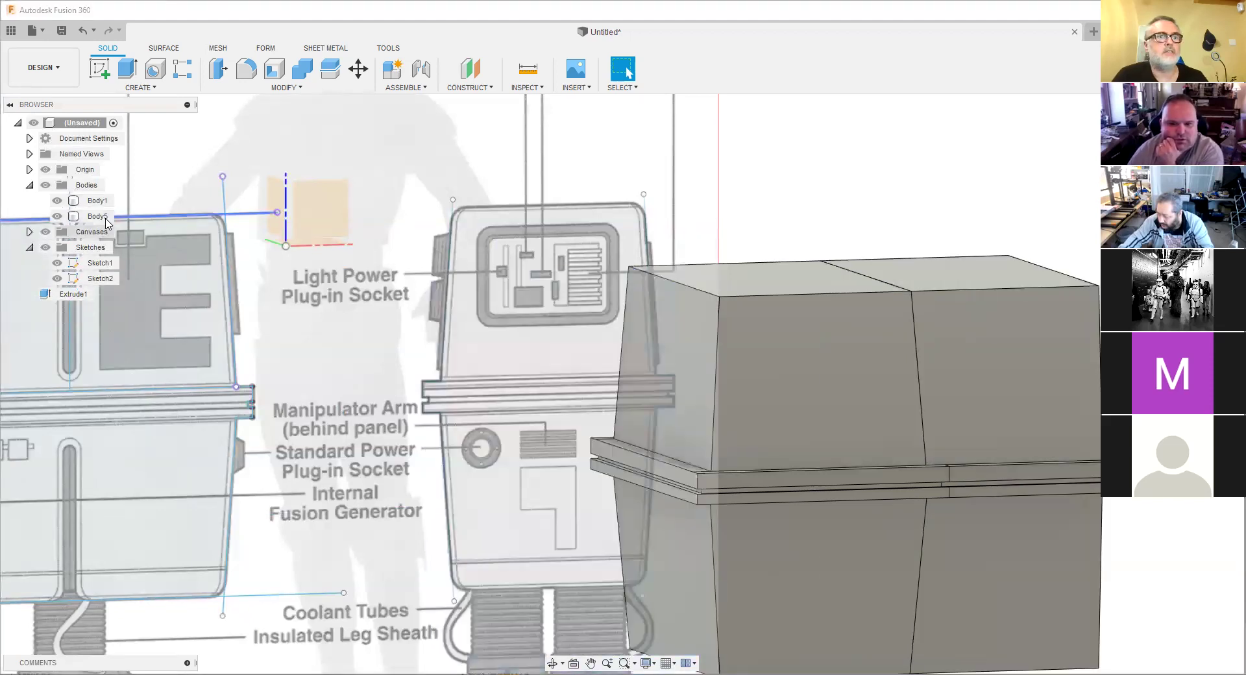
left_click(97, 216)
key("Delete")
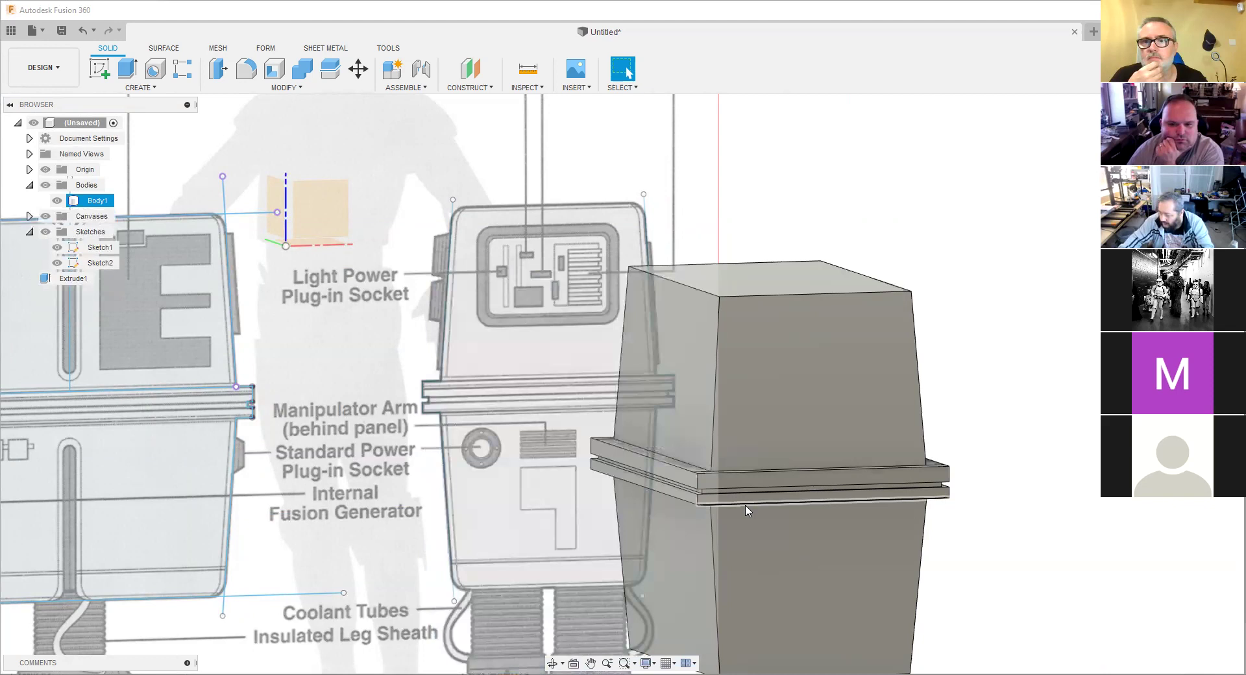
Try deleting the front-view outline sketch, Sketch2, and undo the deletion.
scroll(745, 508, "down", 2)
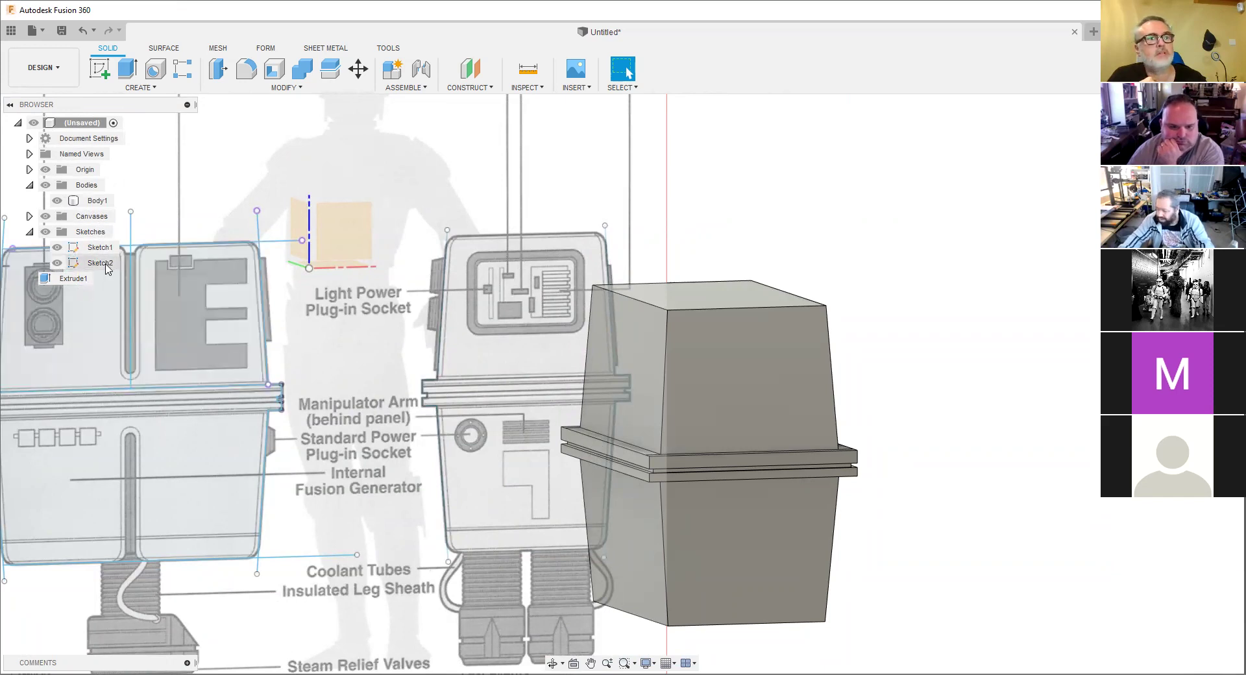
left_click(292, 387)
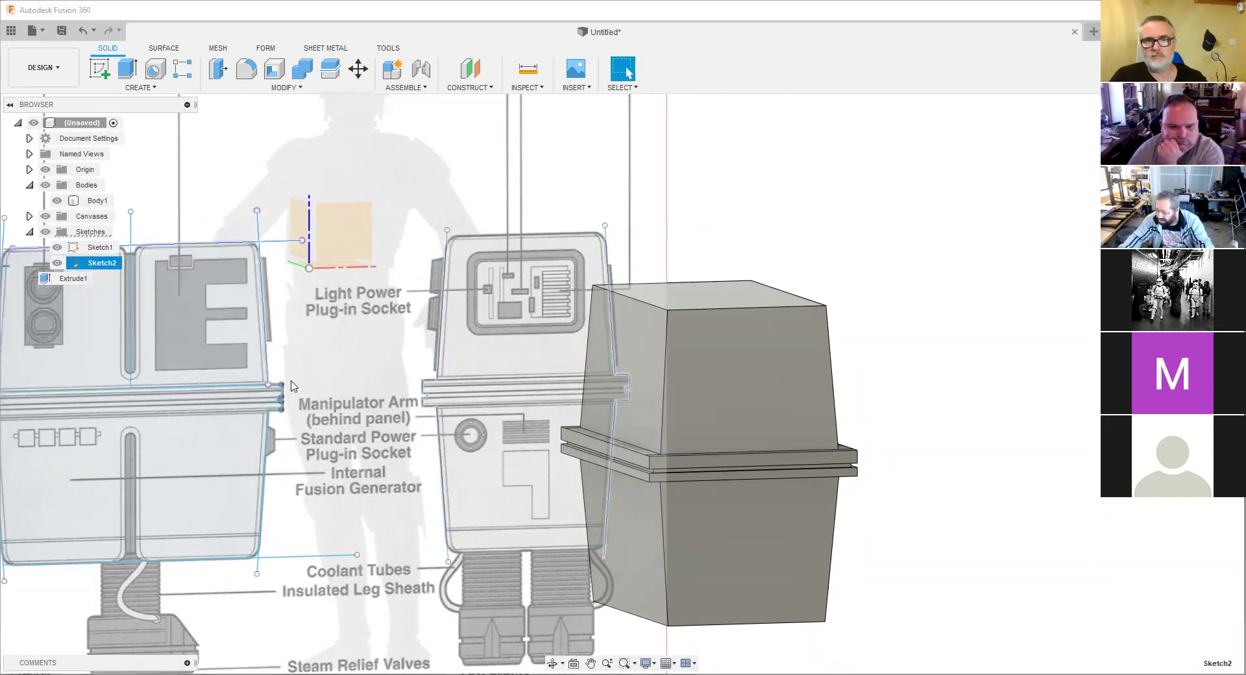
key("Delete")
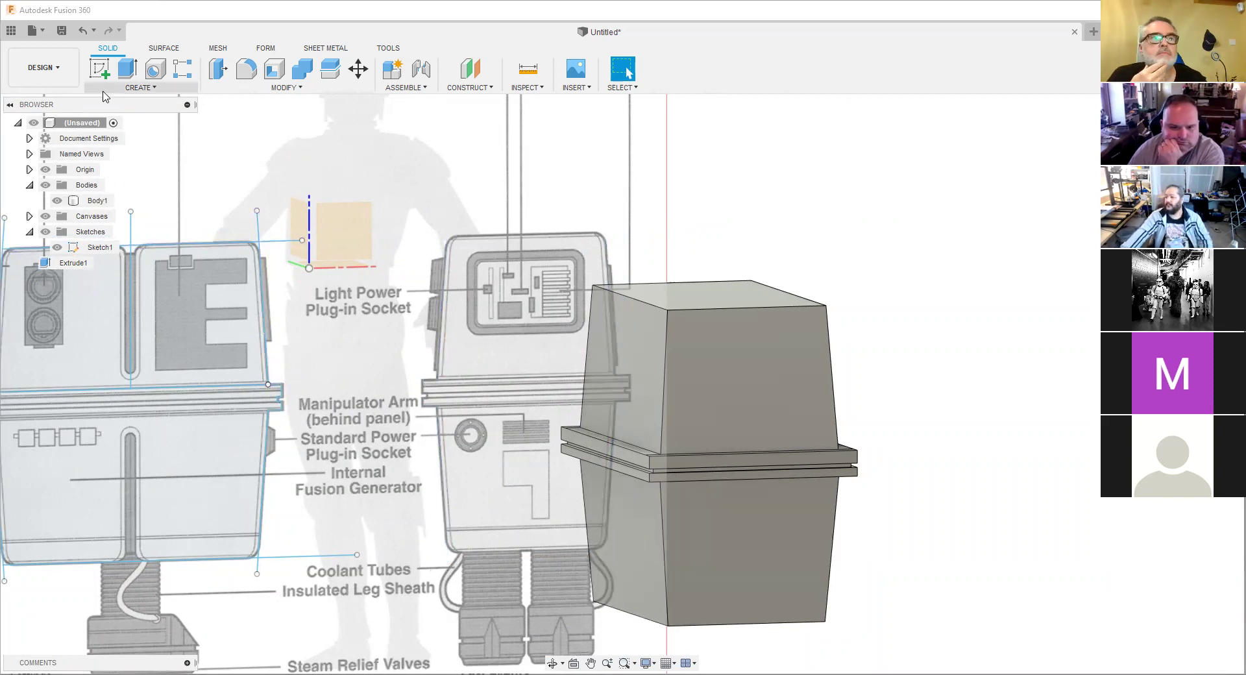
left_click(79, 32)
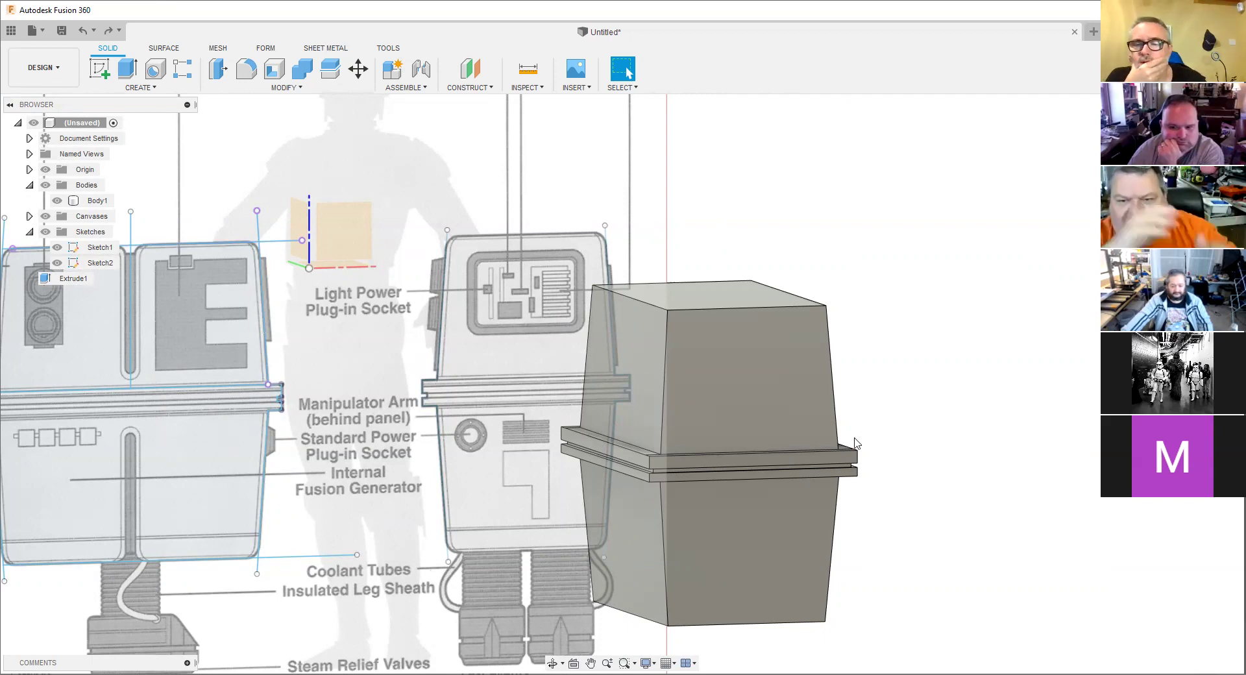
Sketch a short vertical line on the body's upper front face, starting at the midpoint of its top edge, and finish the sketch.
scroll(651, 453, "up", 2)
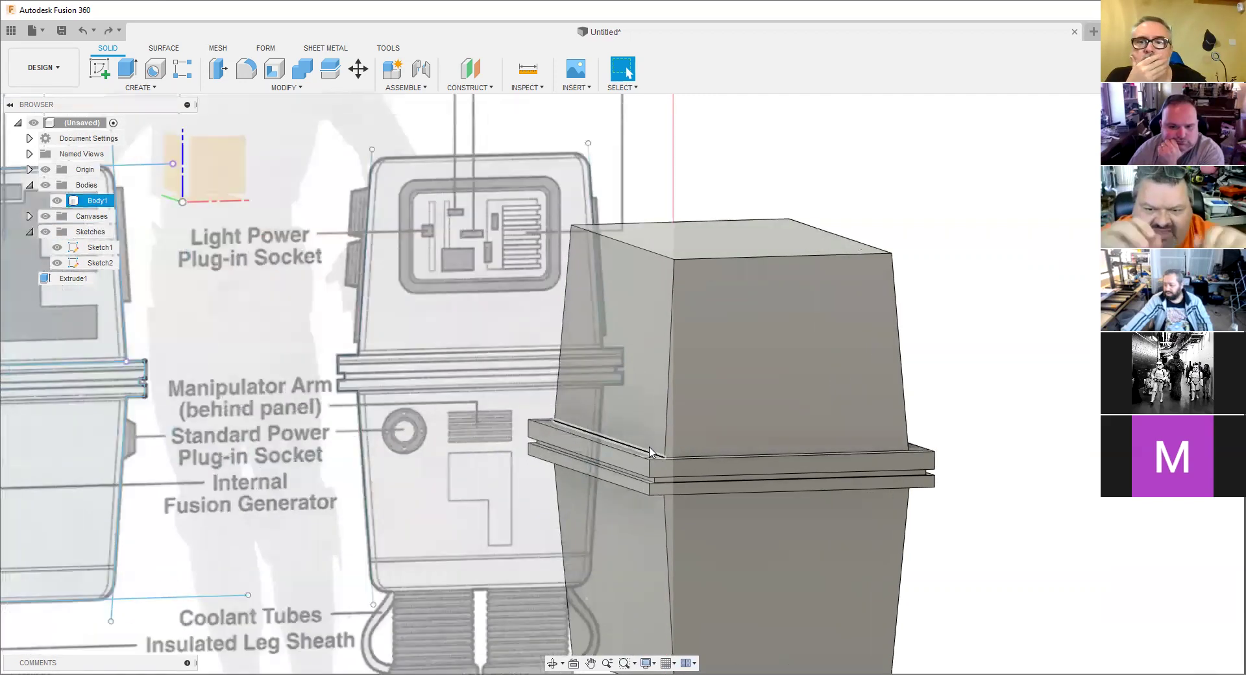
scroll(650, 453, "up", 1)
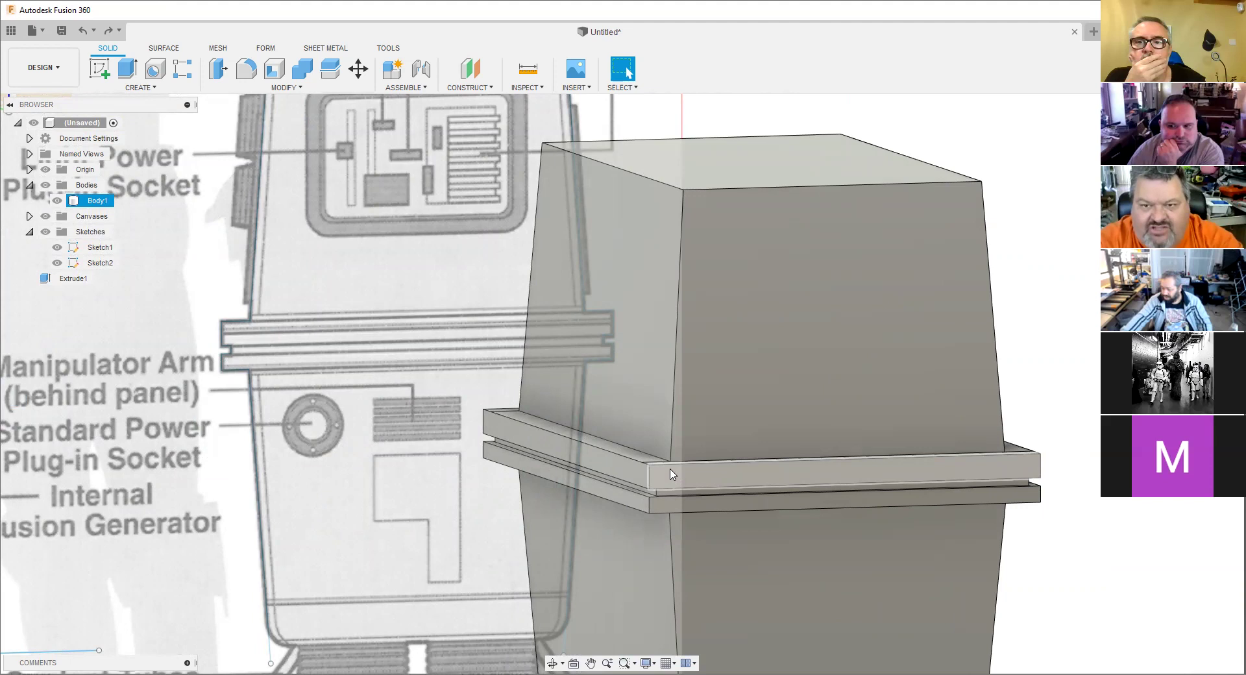
scroll(671, 475, "down", 2)
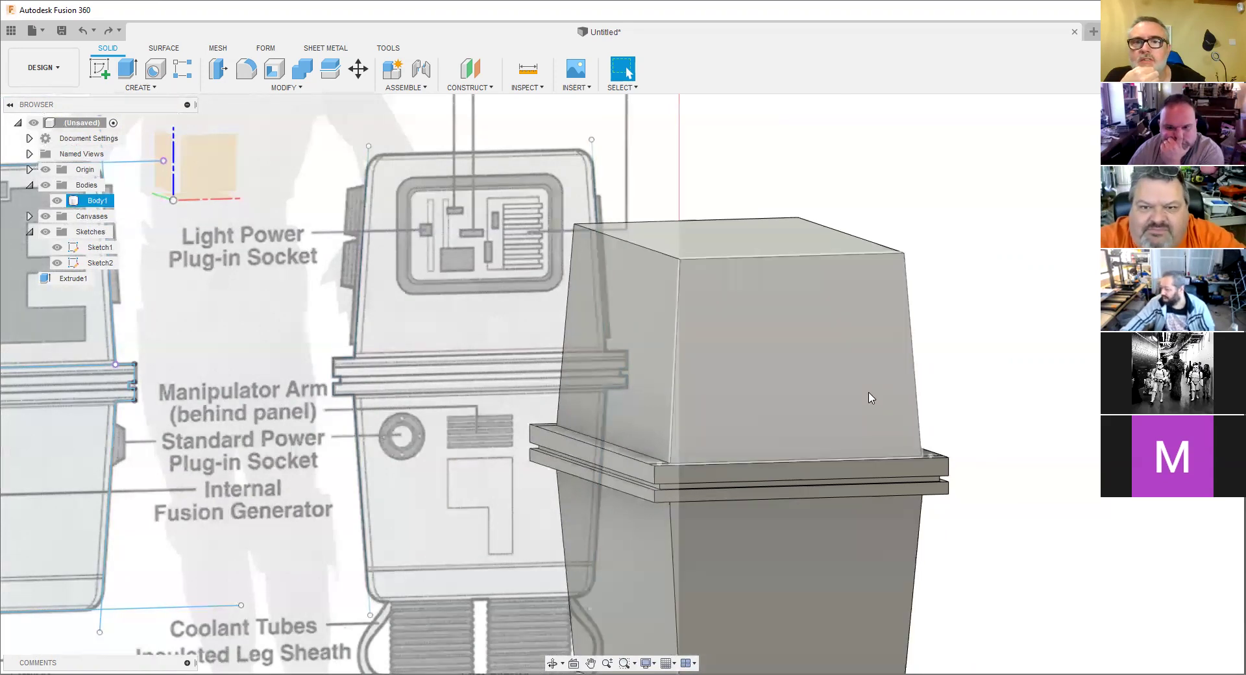
middle_click_drag(734, 365, 679, 390)
left_click(723, 359)
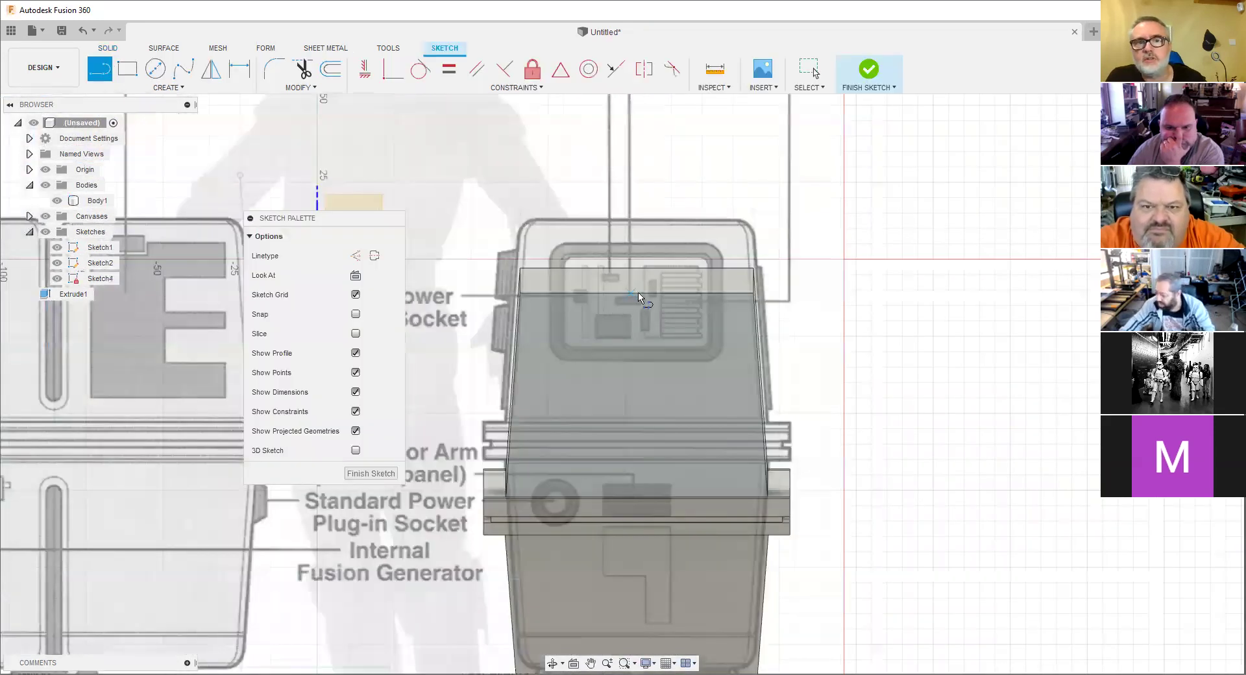
left_click(637, 293)
left_click(637, 373)
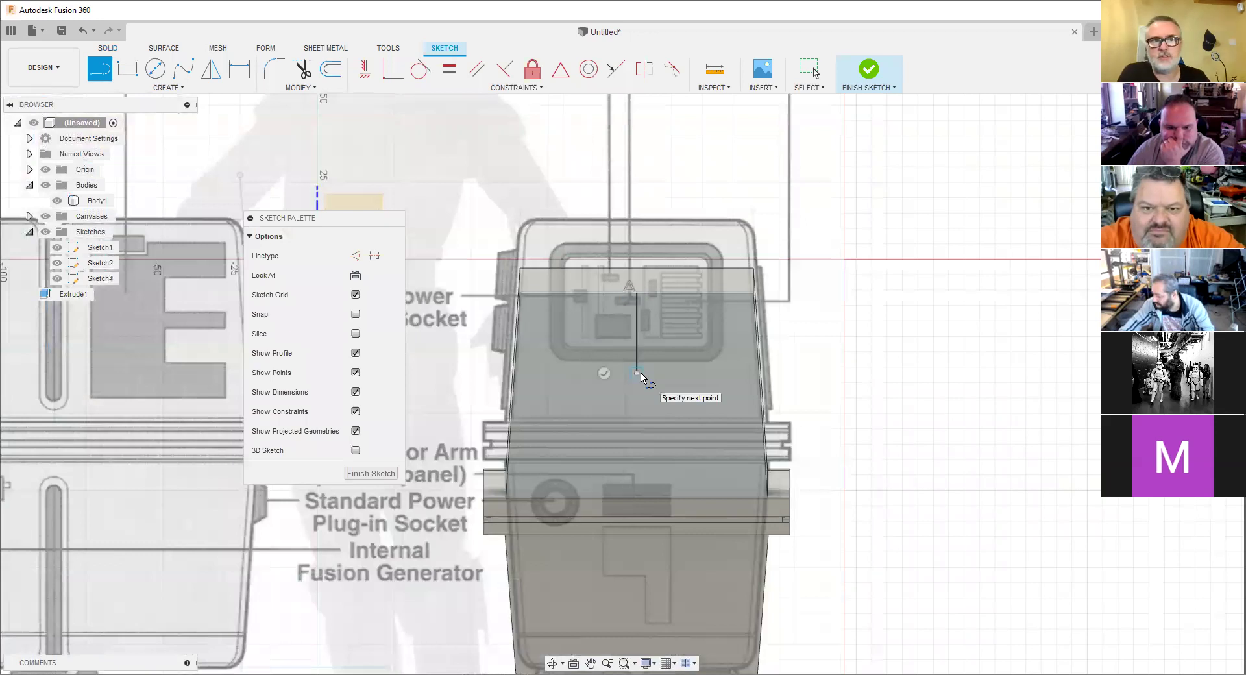
key("Escape")
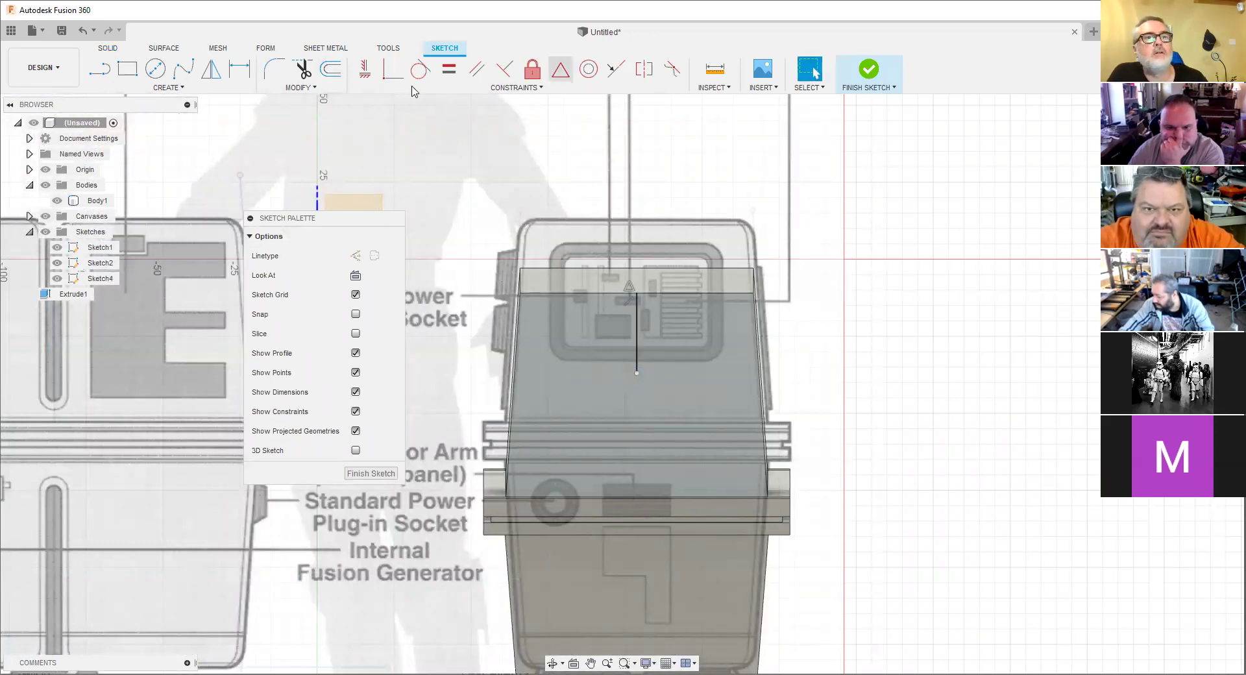
left_click(870, 68)
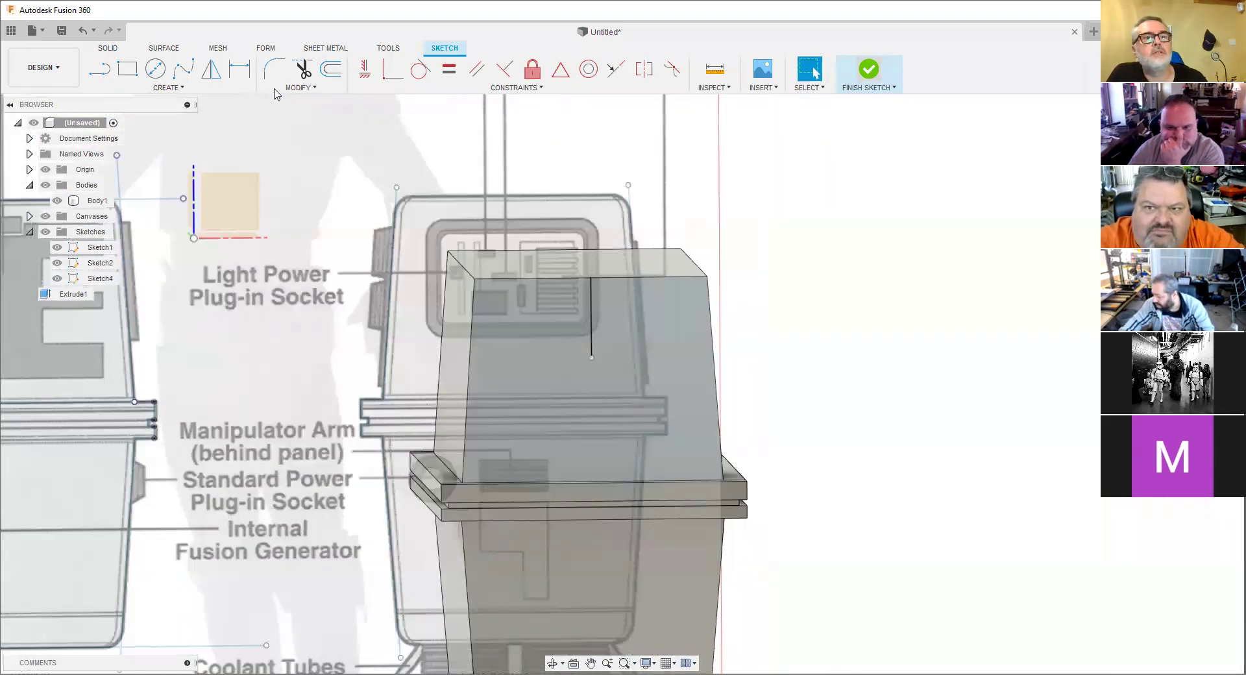
left_click(285, 87)
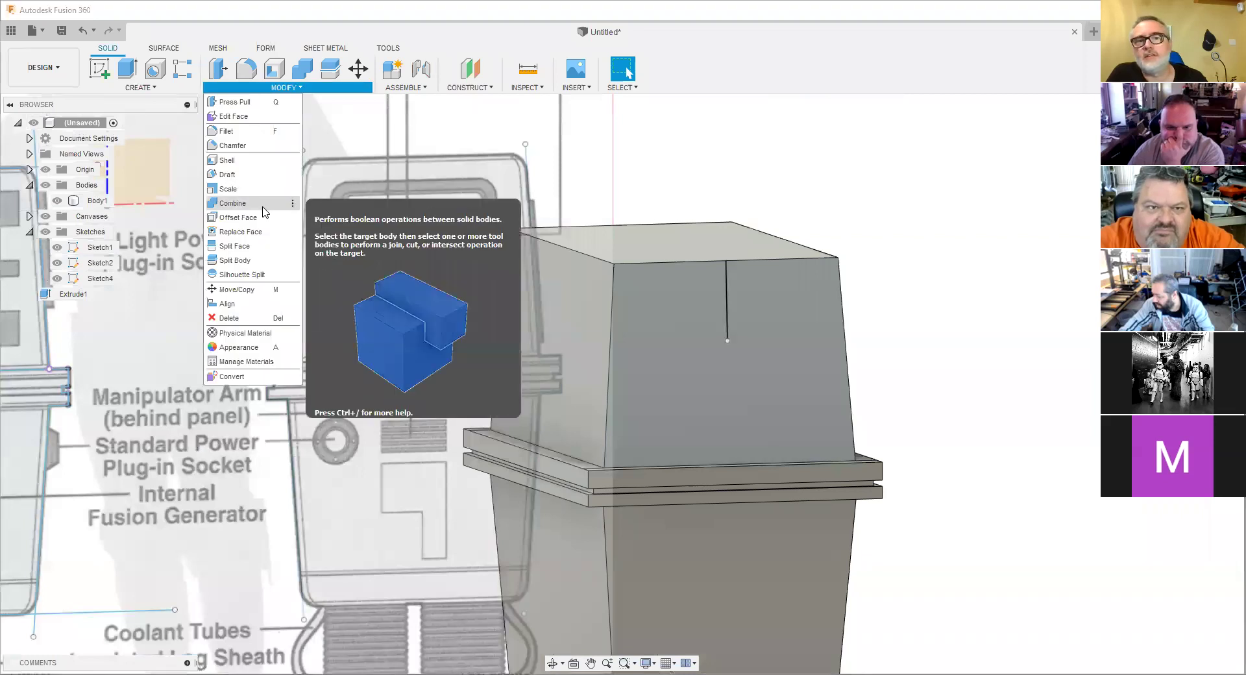
left_click(262, 205)
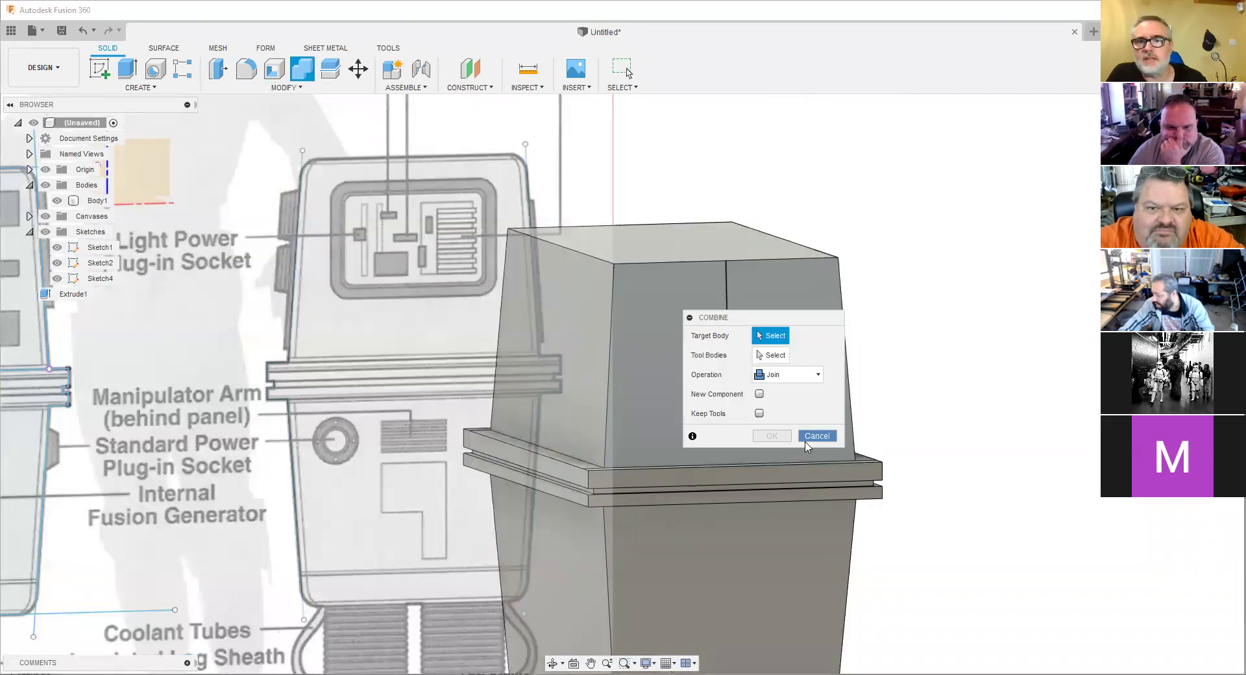
left_click(807, 439)
Delete the short vertical line from the body's upper front face.
left_click(726, 296)
key("Delete")
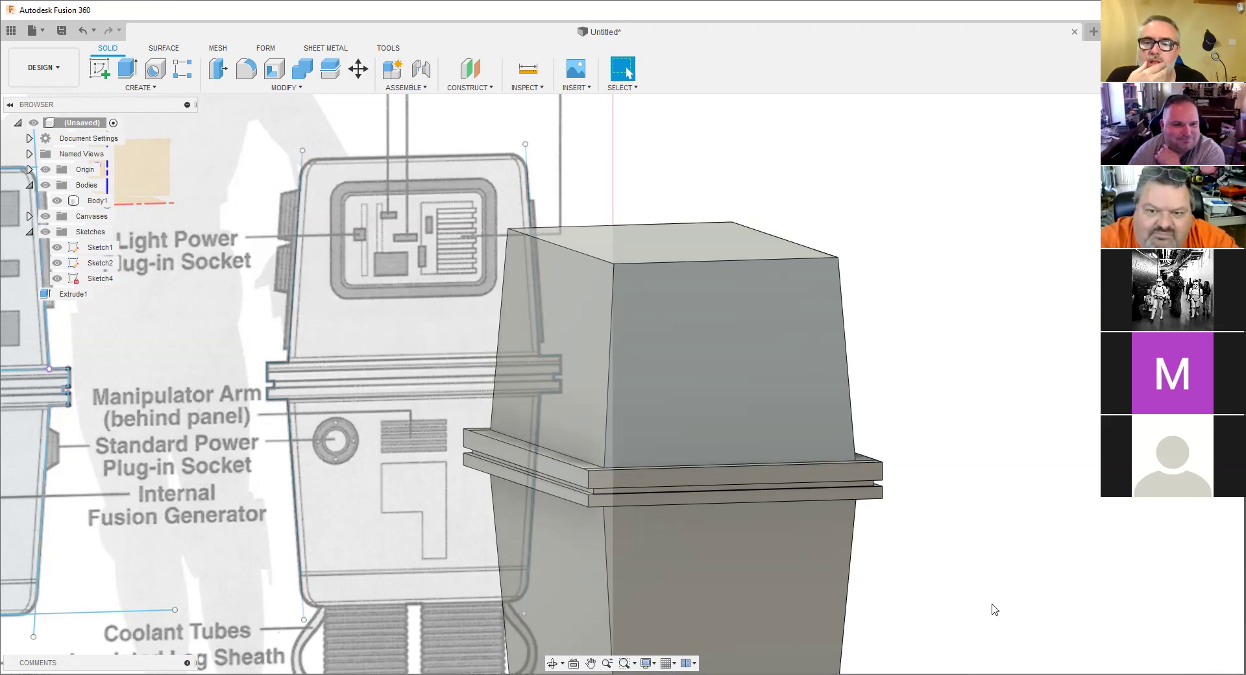
Examine the tapered body and the faces of its surrounding band from several sides, including the home view.
left_click(795, 509)
scroll(690, 395, "down", 5)
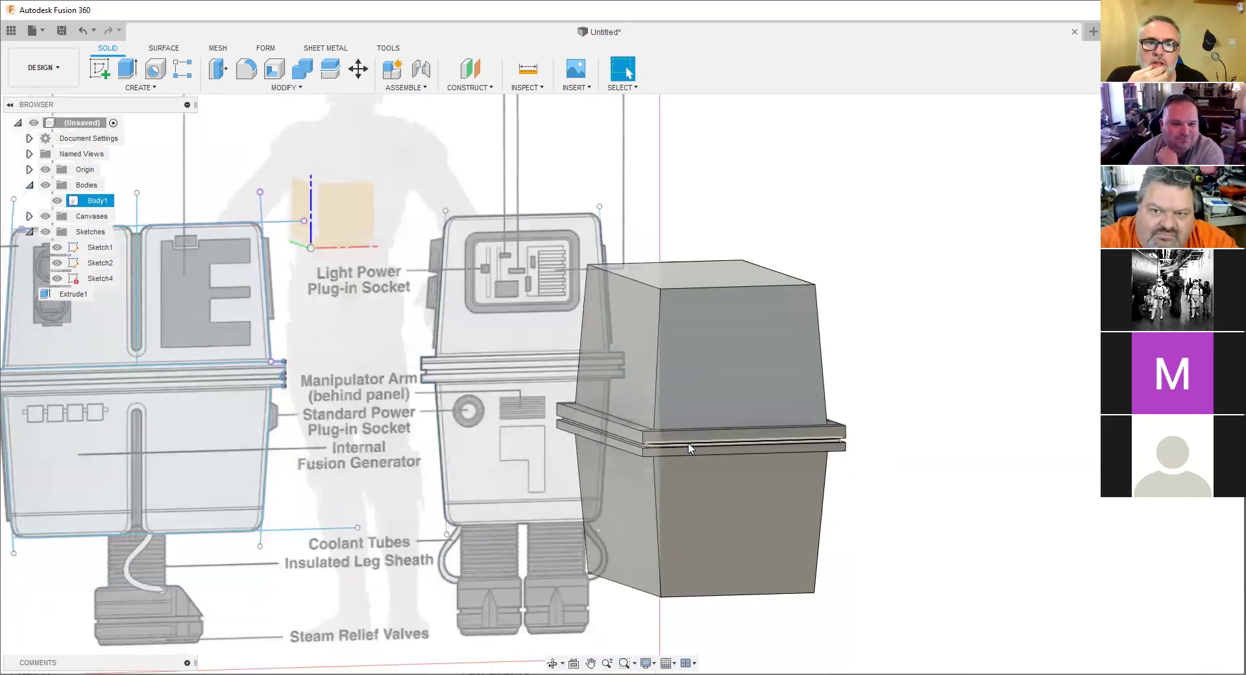
middle_click_drag(690, 395, 697, 319)
middle_click_drag(602, 385, 630, 419)
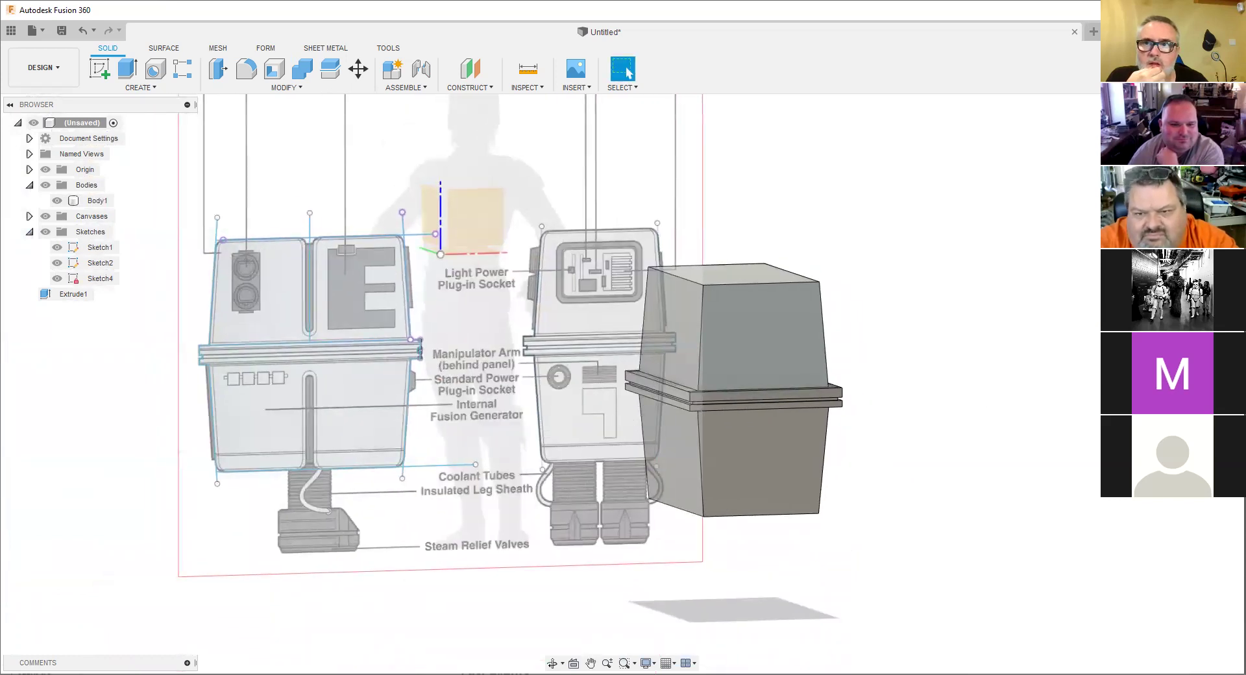
left_click(1176, 111)
scroll(557, 480, "up", 2)
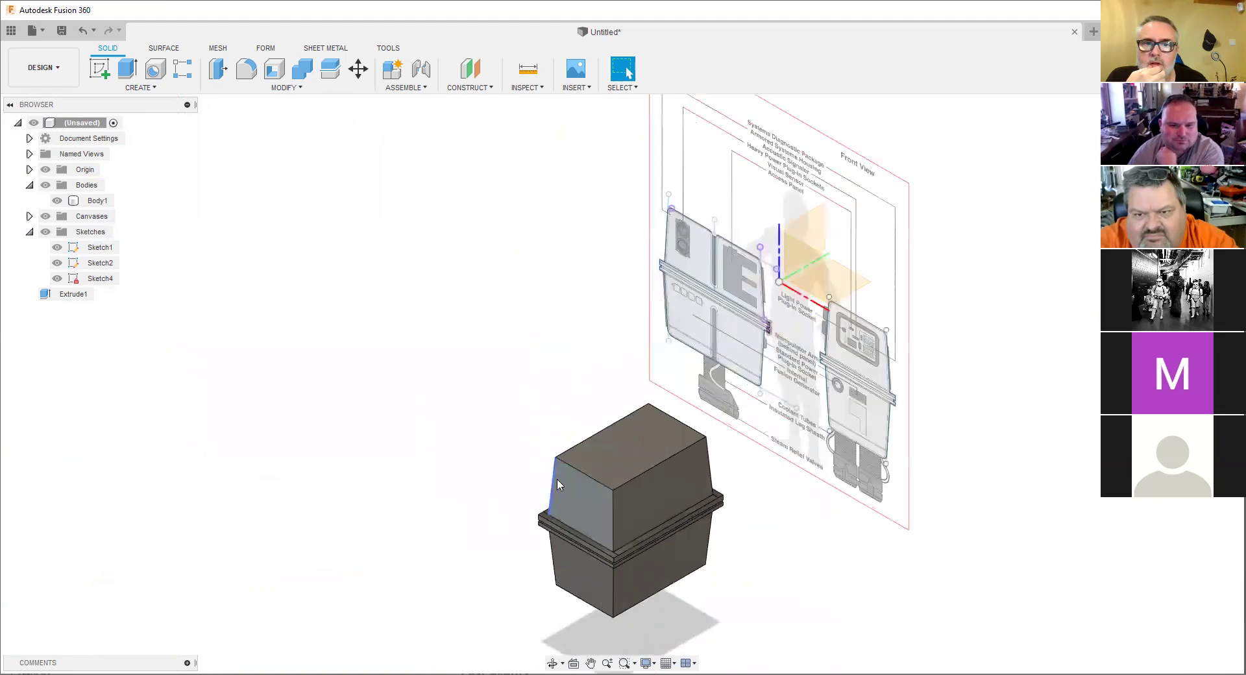
scroll(567, 501, "up", 3)
left_click(693, 460)
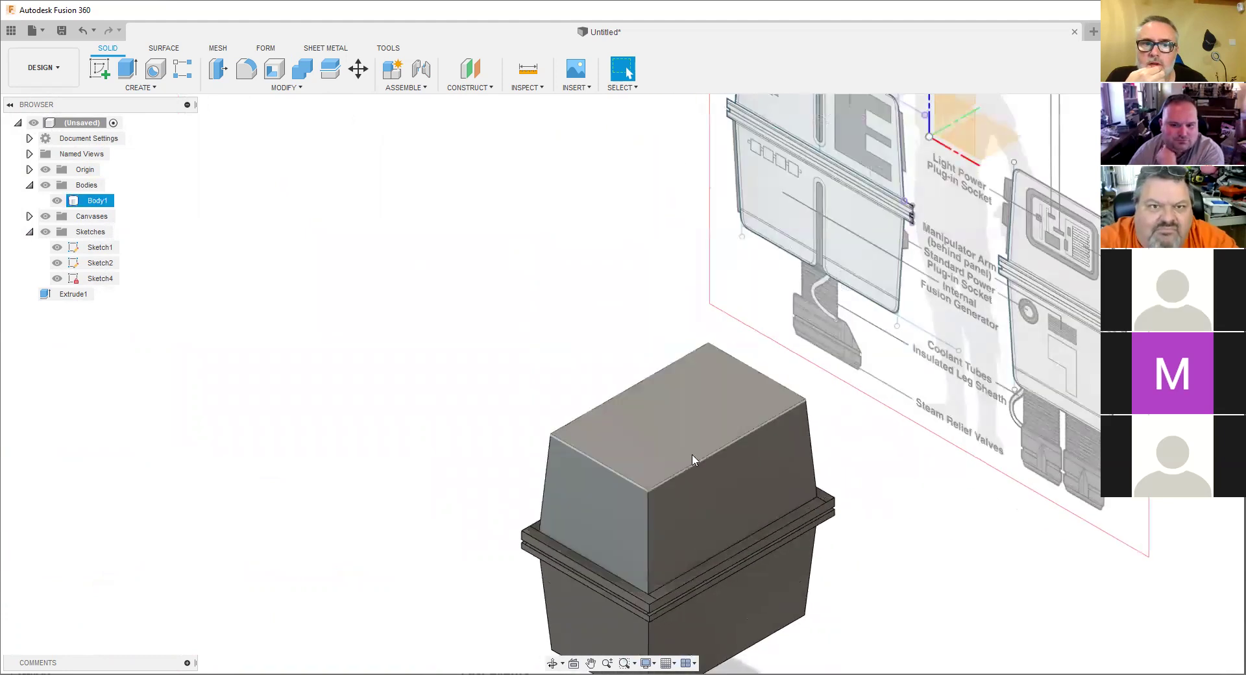
left_click(690, 346)
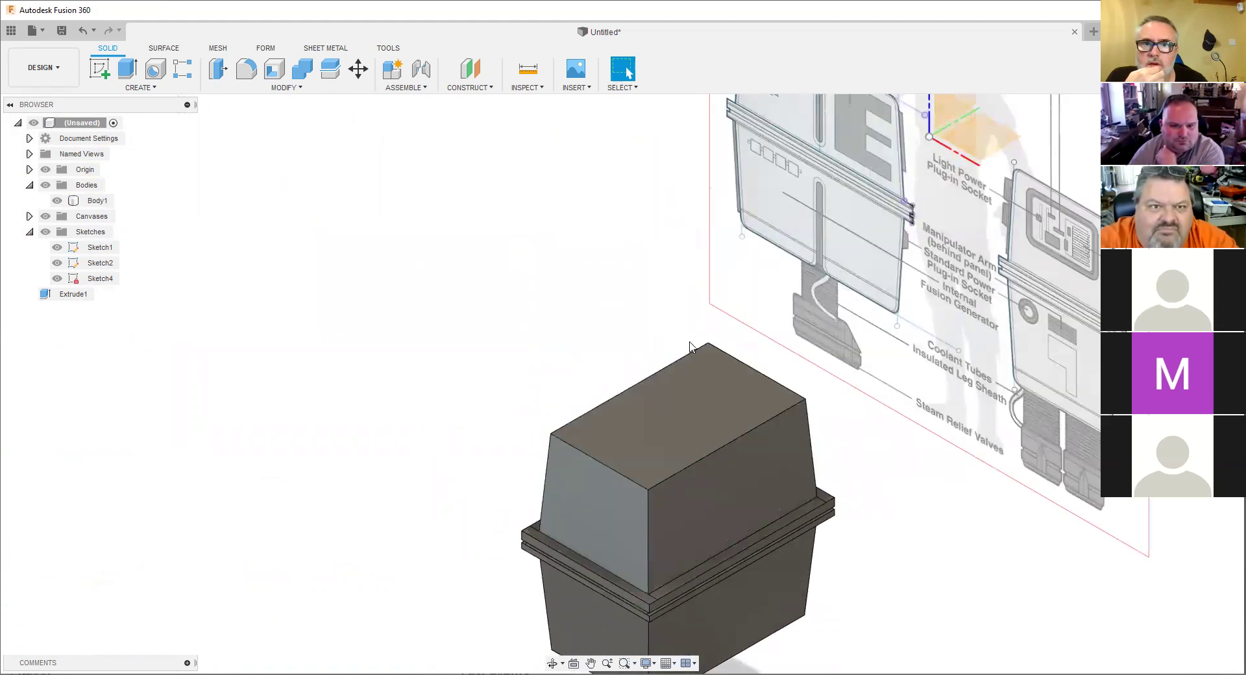
middle_click_drag(643, 368, 651, 262)
scroll(673, 351, "up", 4)
scroll(654, 267, "down", 1)
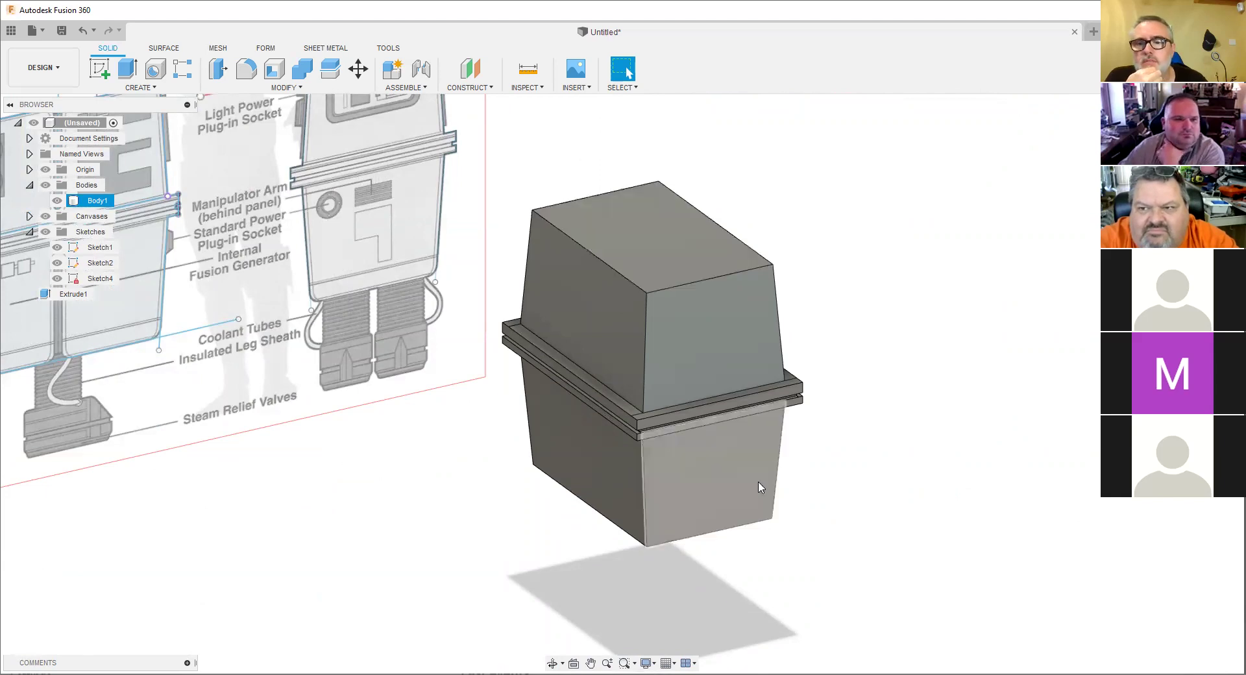
left_click(854, 548)
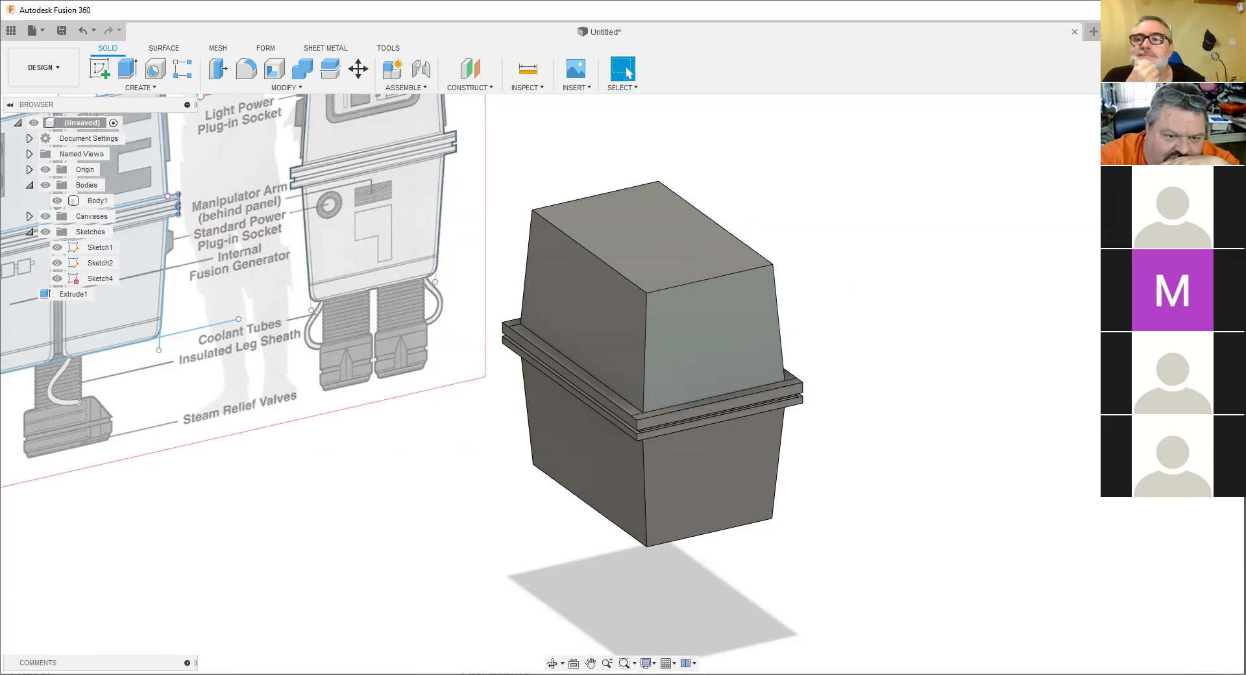
scroll(649, 390, "down", 2)
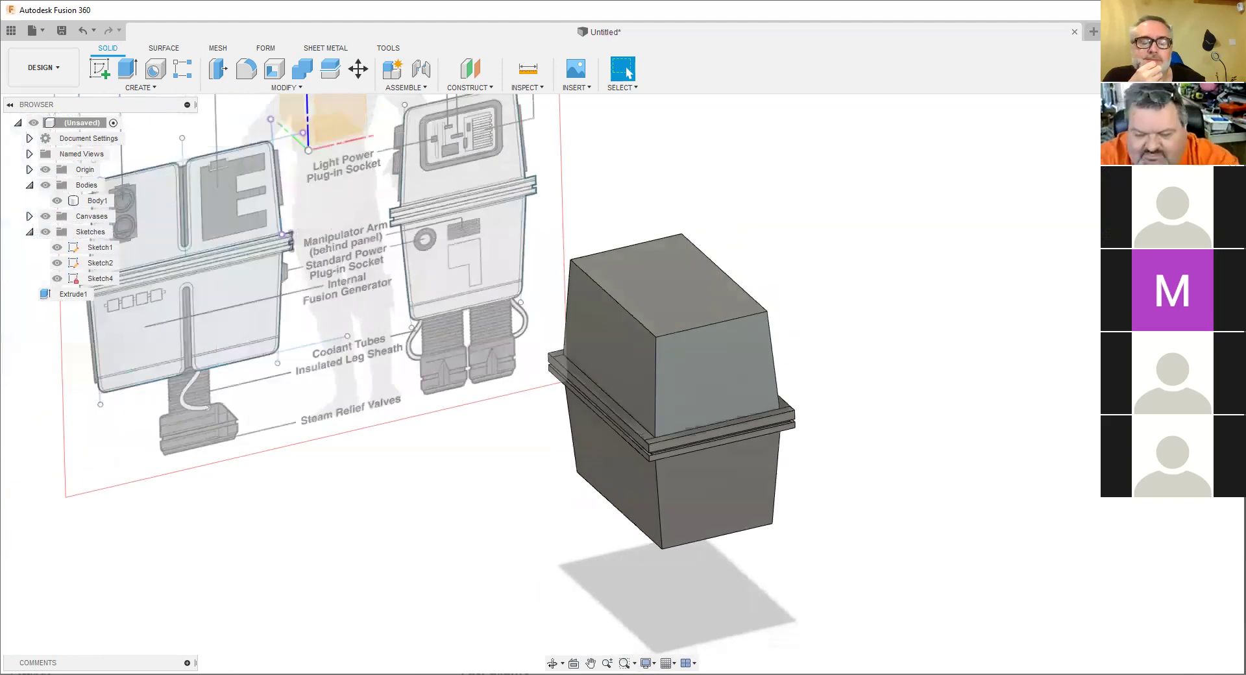
middle_click_drag(779, 441, 602, 458, "shift")
scroll(603, 459, "down", 3)
scroll(602, 458, "up", 5)
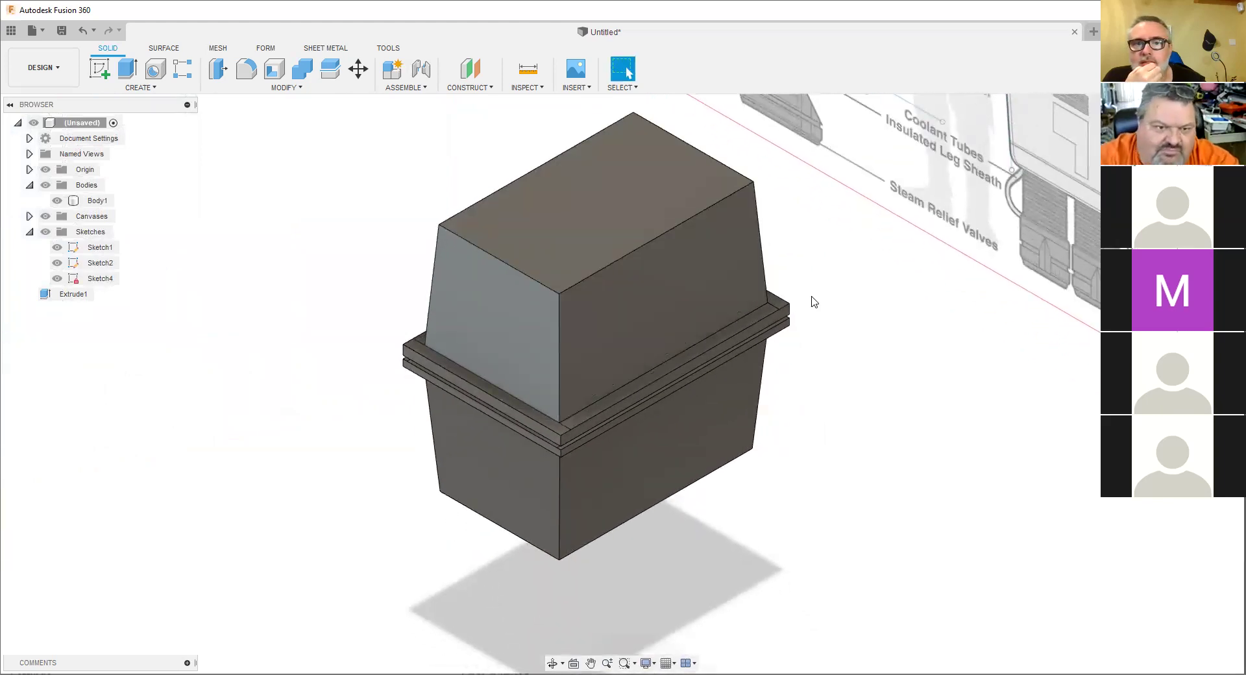
Inspect the tapered body and its double band near the front corner, up close and from farther out.
left_click(532, 430)
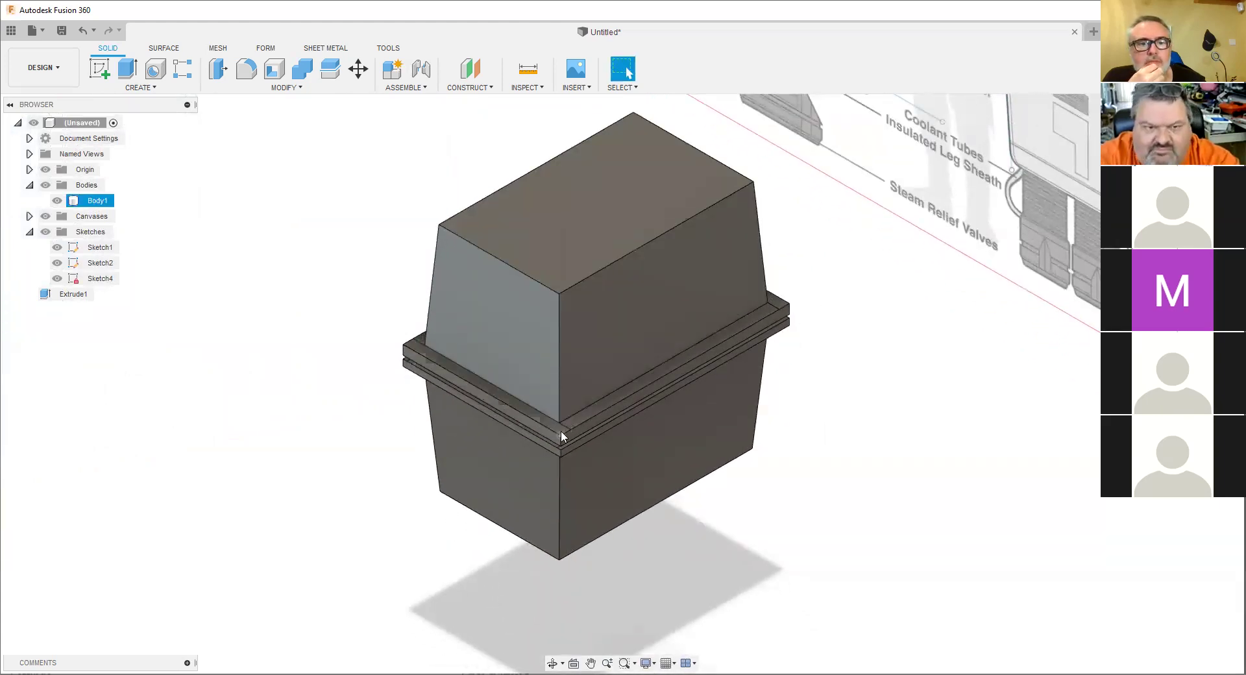
left_click(354, 320)
scroll(350, 360, "up", 2)
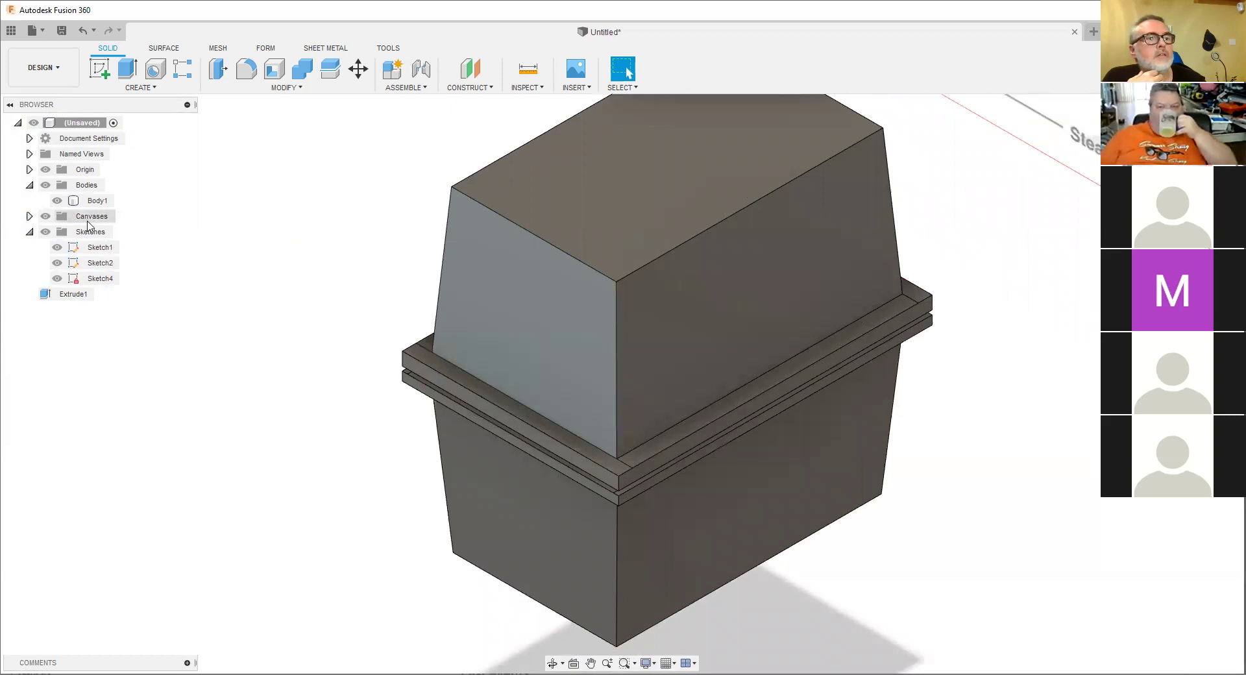
scroll(562, 298, "down", 1)
scroll(560, 293, "down", 1)
middle_click_drag(560, 293, 482, 313)
left_click(482, 313)
scroll(572, 309, "down", 1)
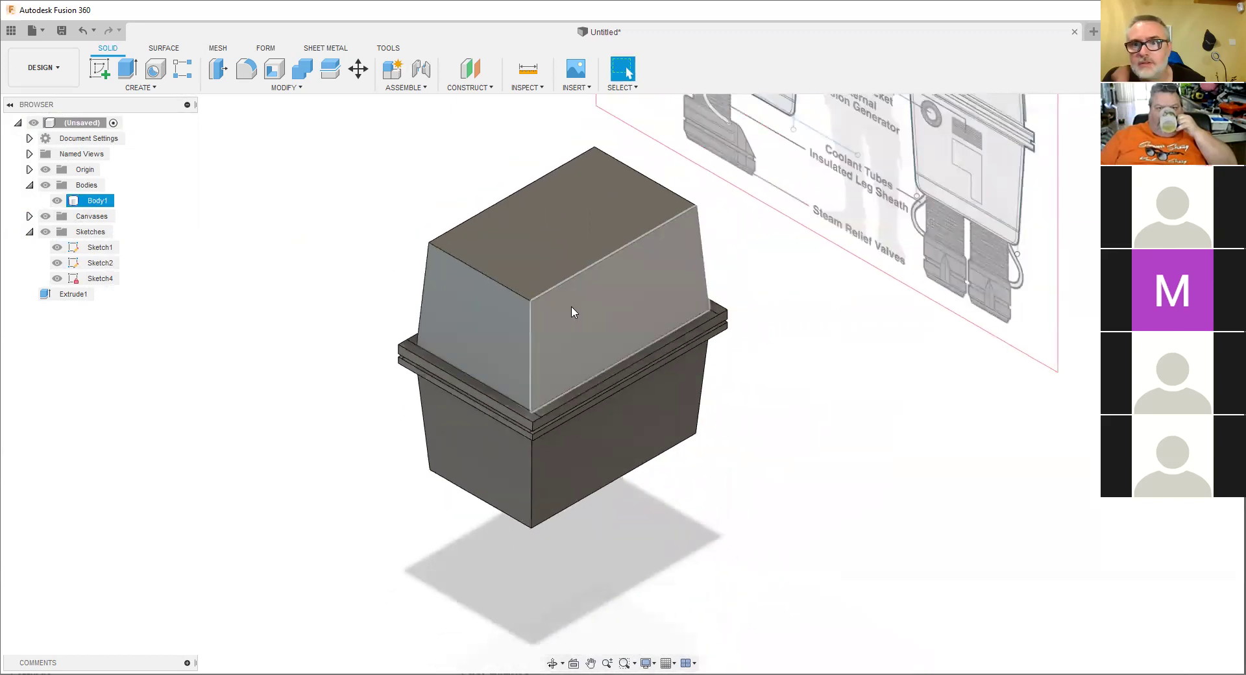
left_click(335, 259)
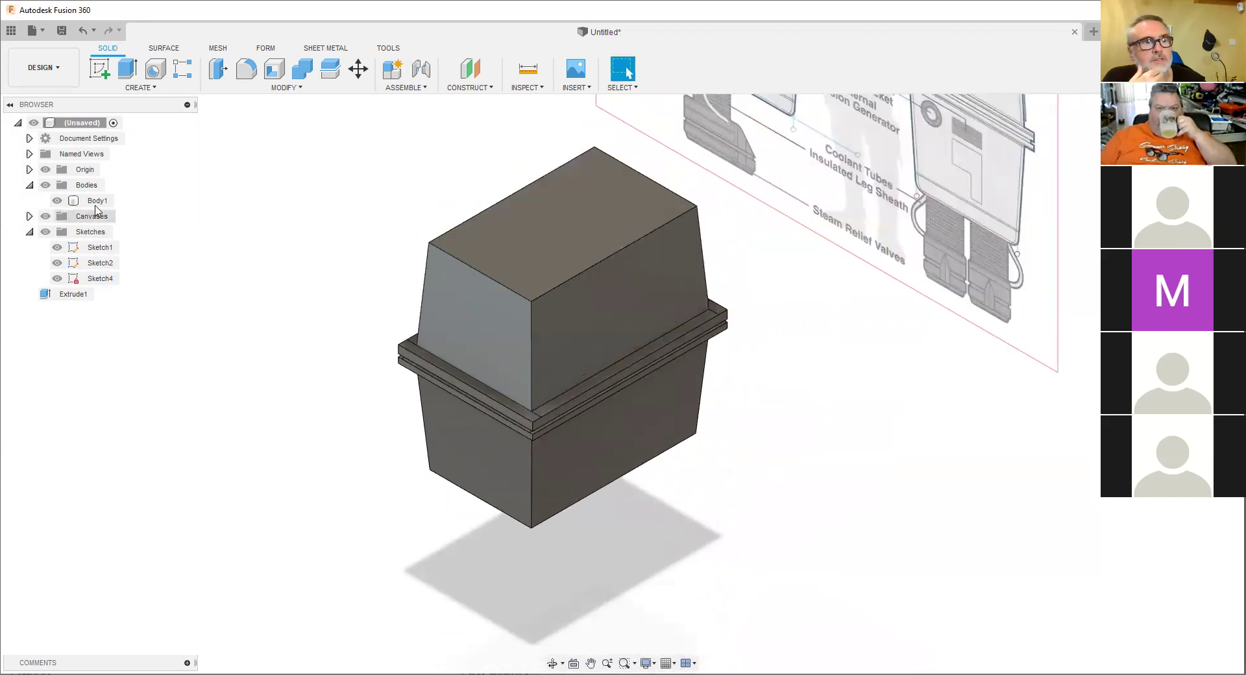
scroll(677, 350, "down", 1)
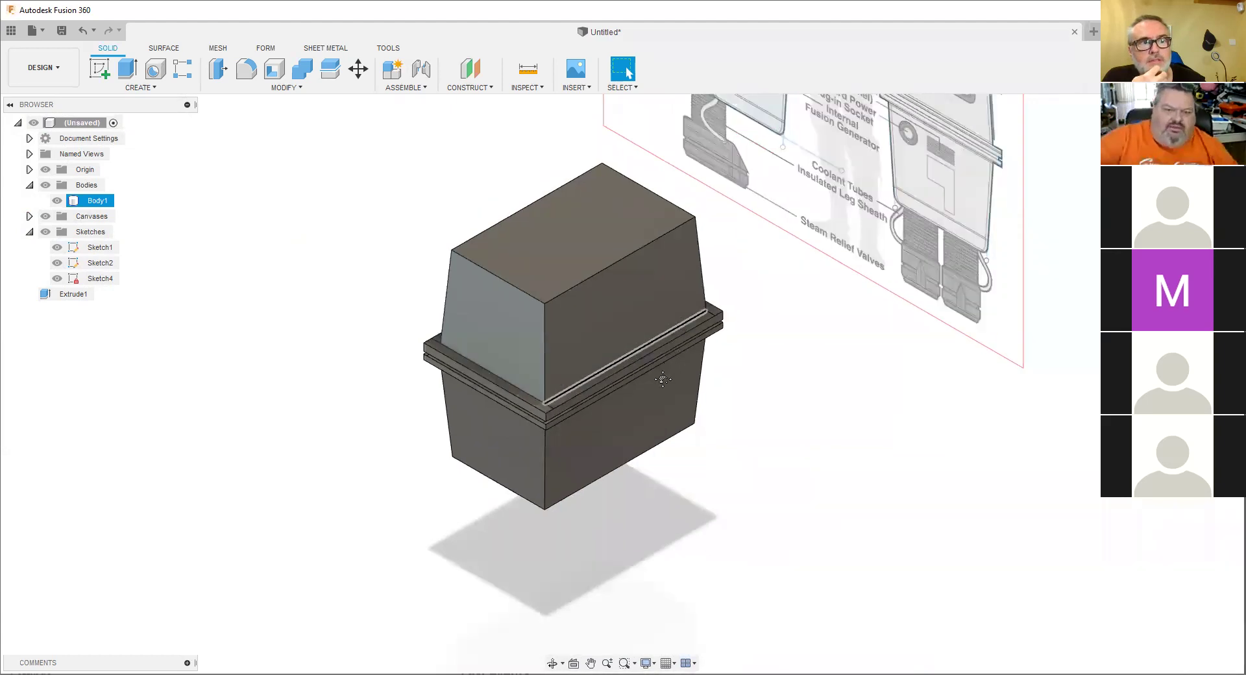
middle_click_drag(661, 381, 654, 436)
Compare the body with the reference drawing's outline and panel details in a straight-on view.
left_click(1200, 135)
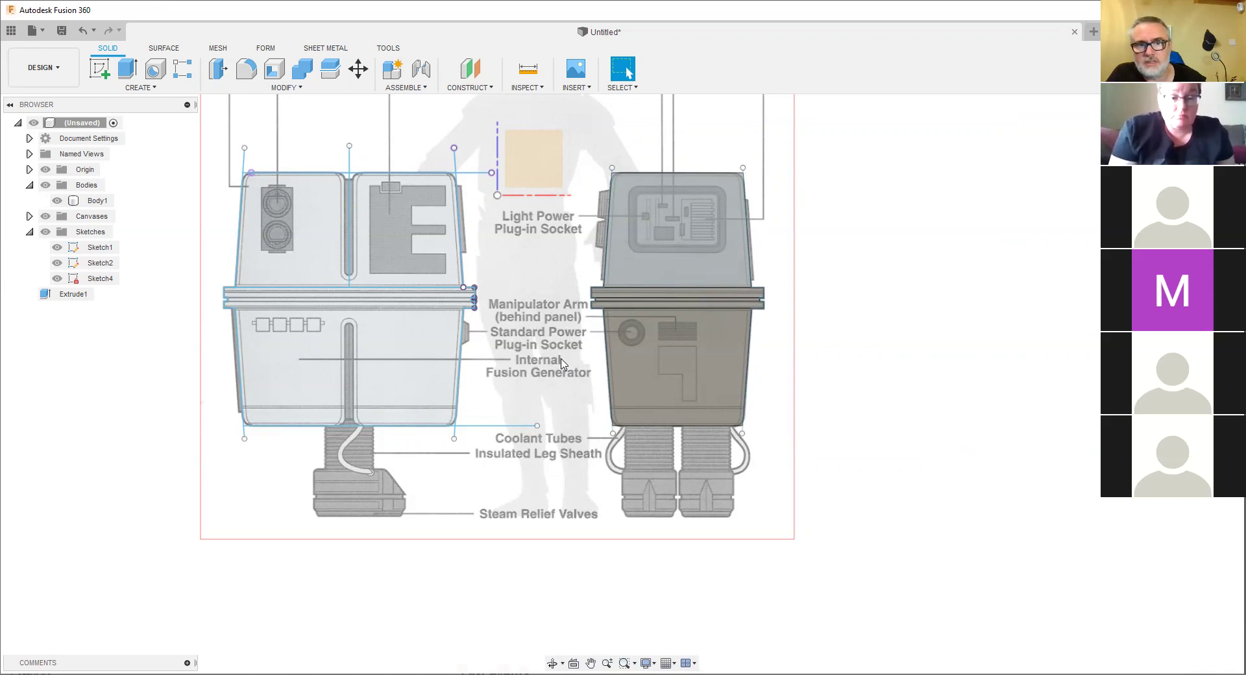
left_click(604, 332)
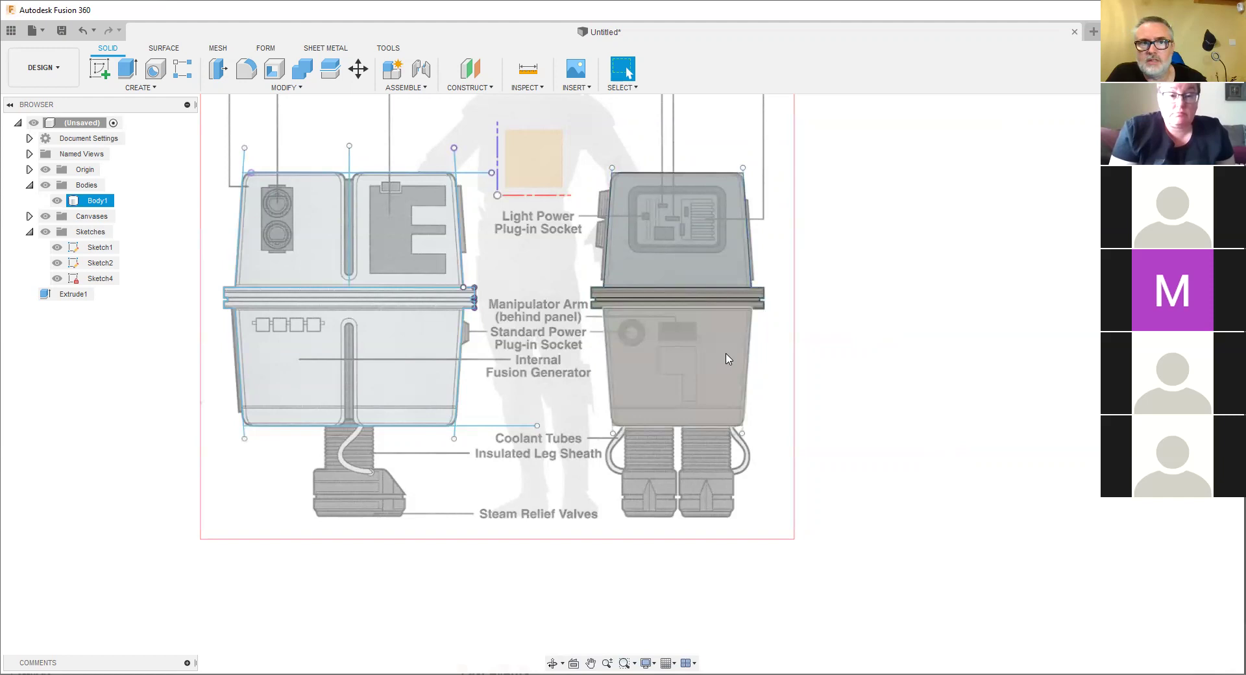
key("Escape")
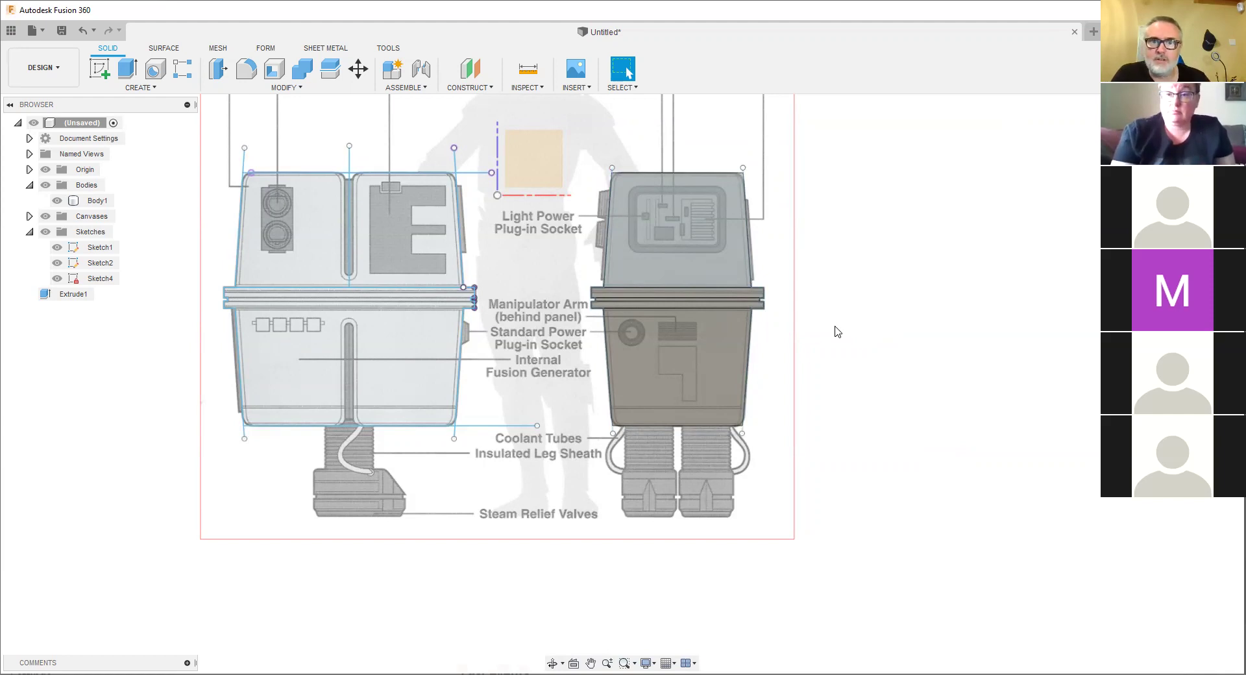
left_click(626, 328)
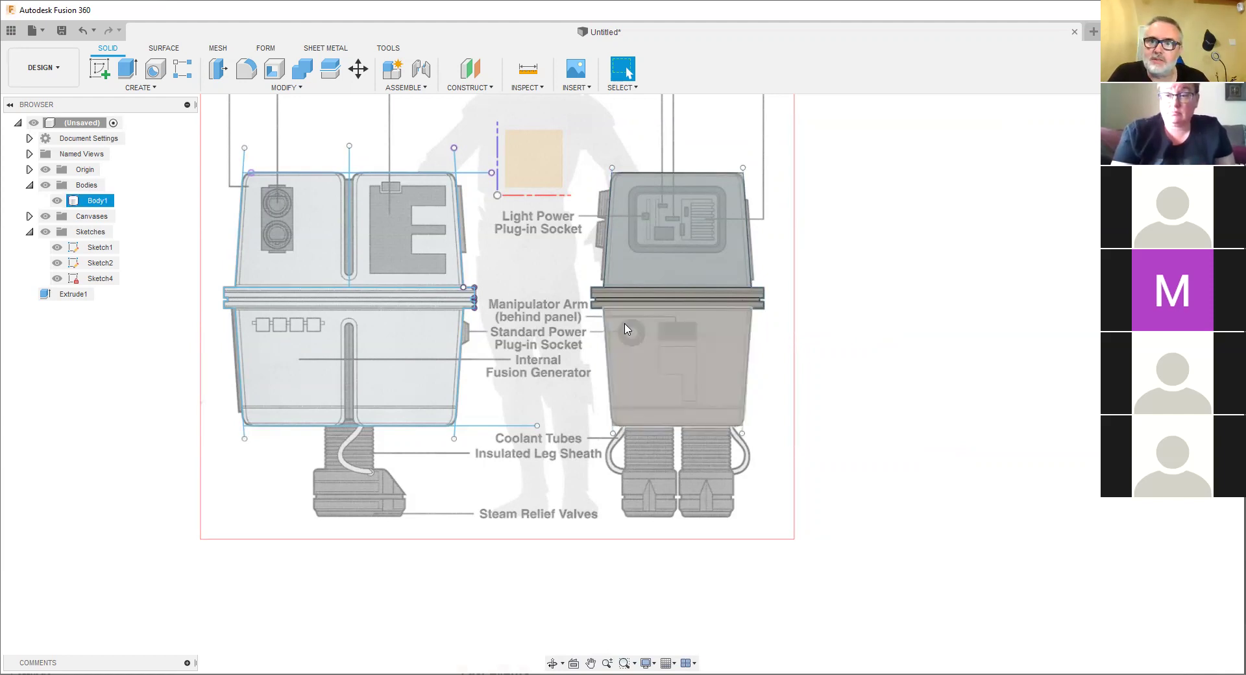
key("Escape")
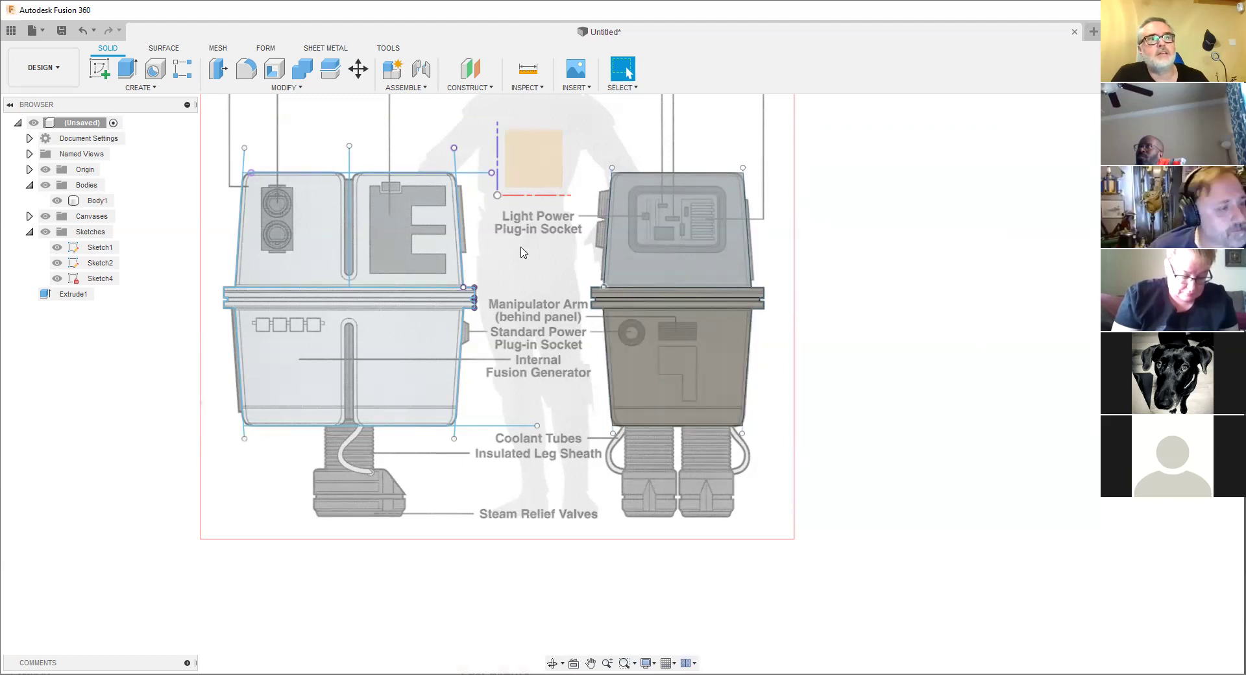
right_click(89, 142)
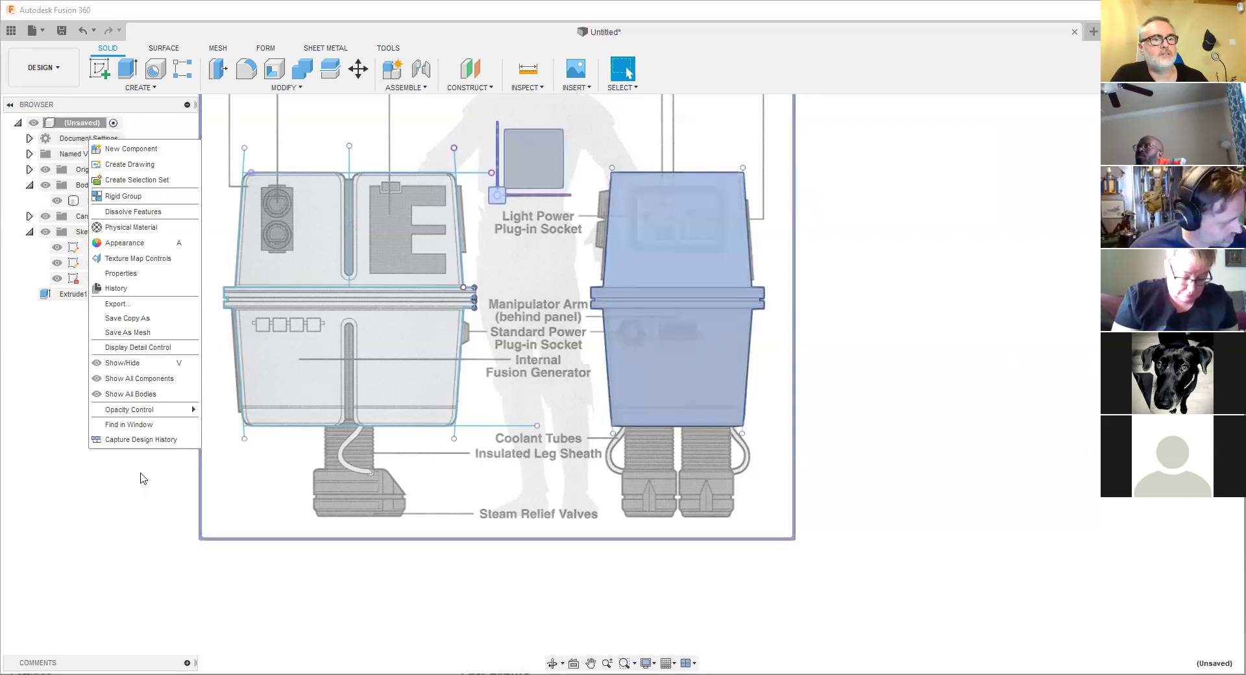
left_click(398, 631)
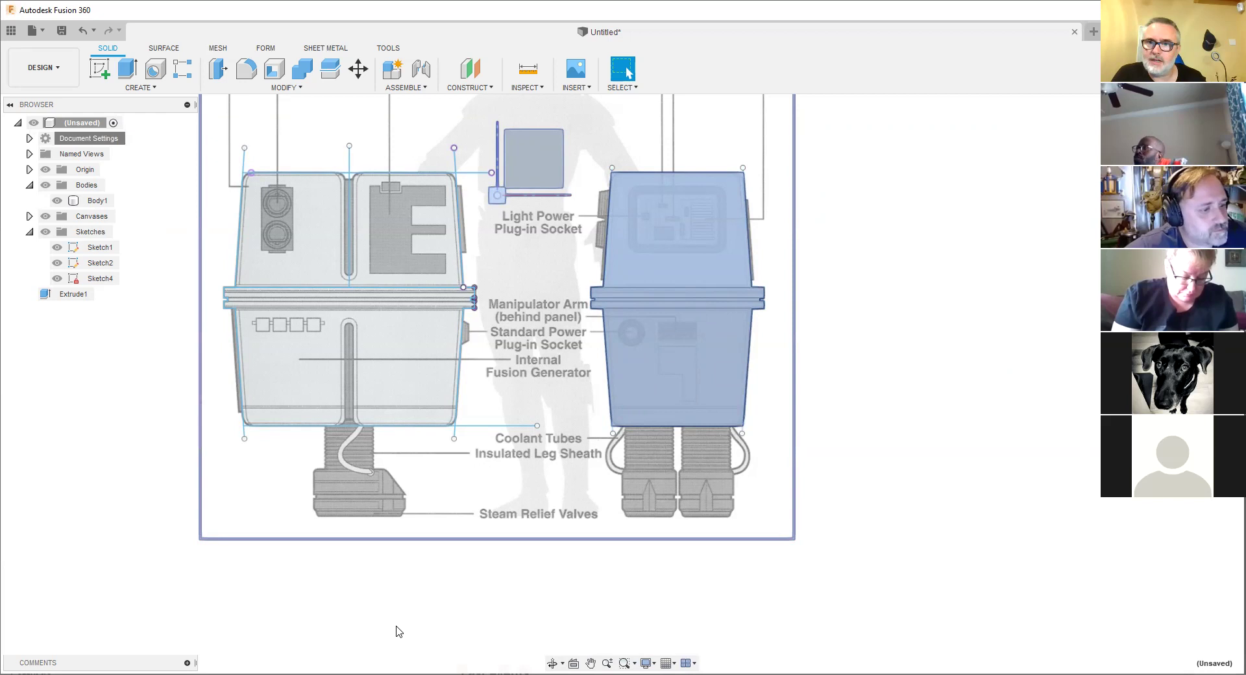